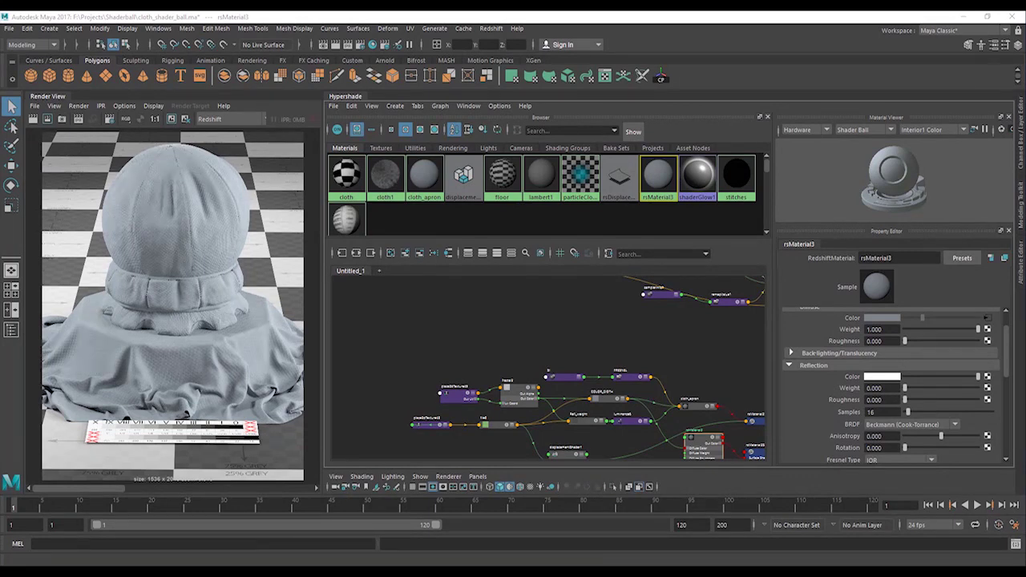
Examine the cloth weave, seams and stitches up close in the rendered shader ball image
{"action": "scroll", "coordinate": [166, 233], "scroll_direction": "up", "scroll_amount": 5}
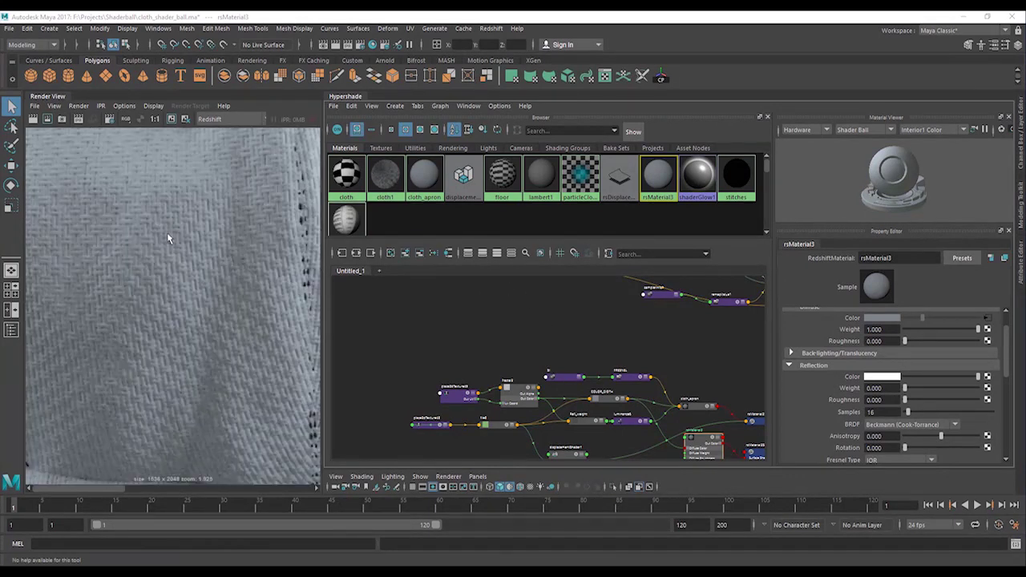
{"action": "middle_click_drag", "start_coordinate": [202, 298], "coordinate": [211, 259], "text": "alt"}
{"action": "scroll", "coordinate": [214, 304], "scroll_direction": "up", "scroll_amount": 2}
{"action": "middle_click_drag", "start_coordinate": [213, 305], "coordinate": [23, 385], "text": "alt"}
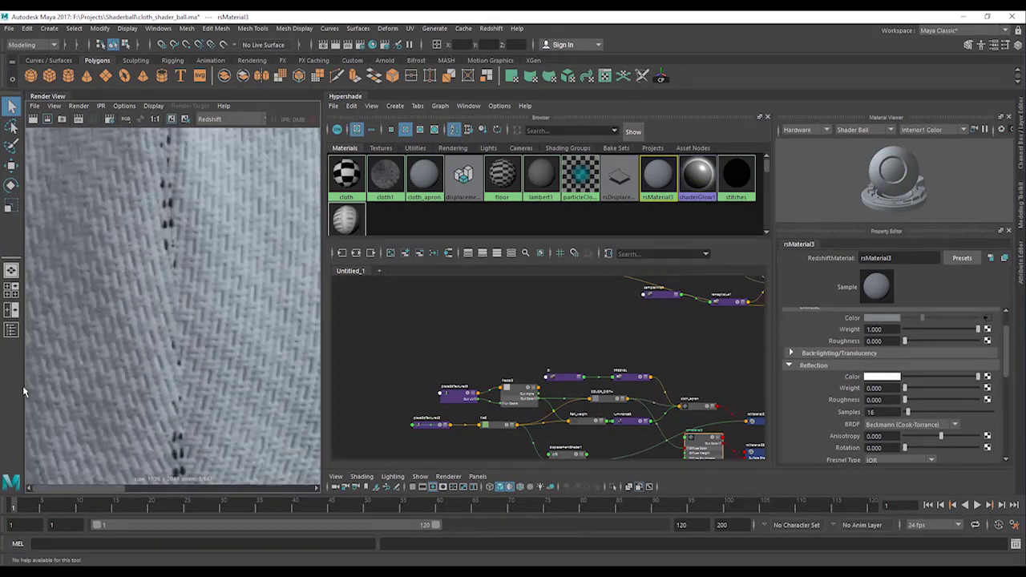
{"action": "middle_click_drag", "start_coordinate": [186, 273], "coordinate": [93, 362], "text": "alt"}
{"action": "middle_click_drag", "start_coordinate": [75, 423], "coordinate": [244, 224], "text": "alt"}
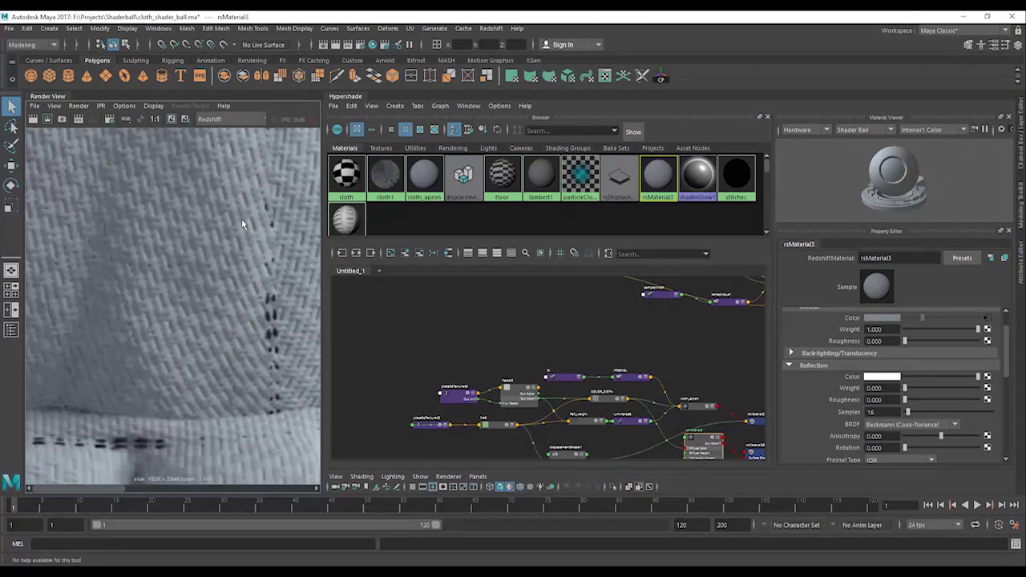
{"action": "middle_click_drag", "start_coordinate": [140, 306], "coordinate": [121, 185], "text": "alt"}
Create a ramp texture node in empty space of the shading graph and place it beside its placement node
{"action": "middle_click_drag", "start_coordinate": [622, 429], "coordinate": [624, 361], "text": "alt"}
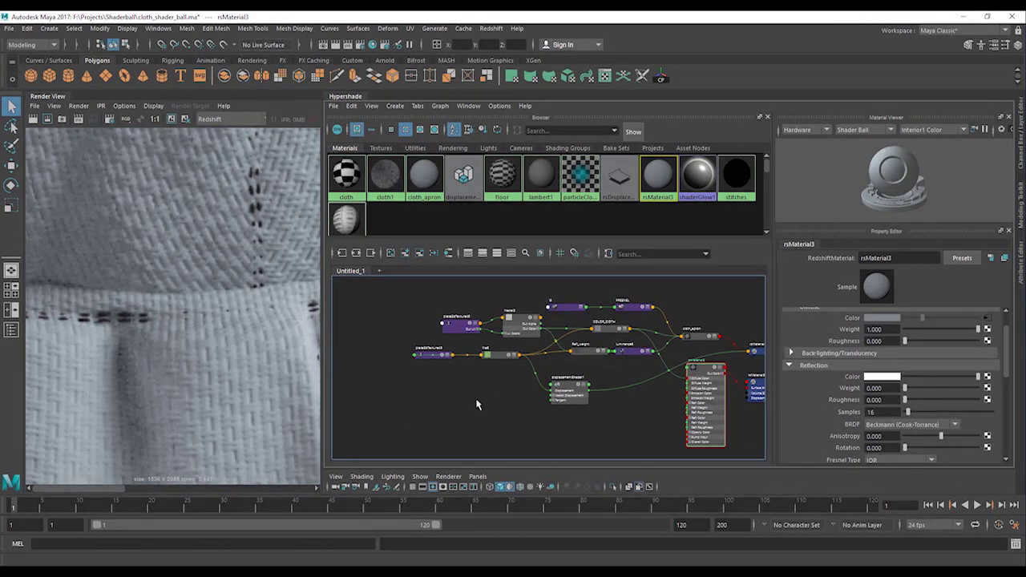
{"action": "key", "text": "Tab"}
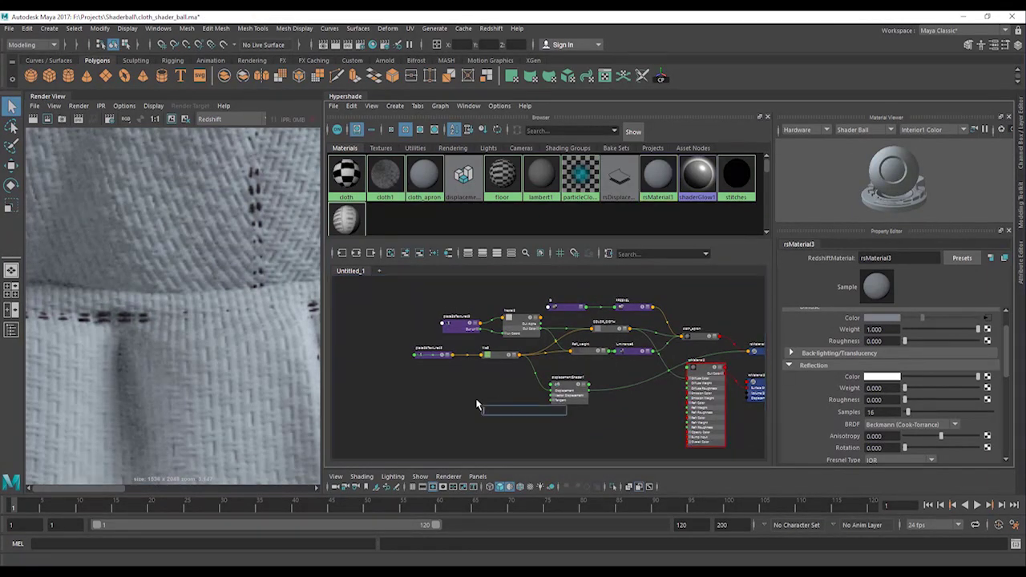
{"action": "type", "text": "ramp"}
{"action": "key", "text": "Down"}
{"action": "key", "text": "Down"}
{"action": "key", "text": "Down"}
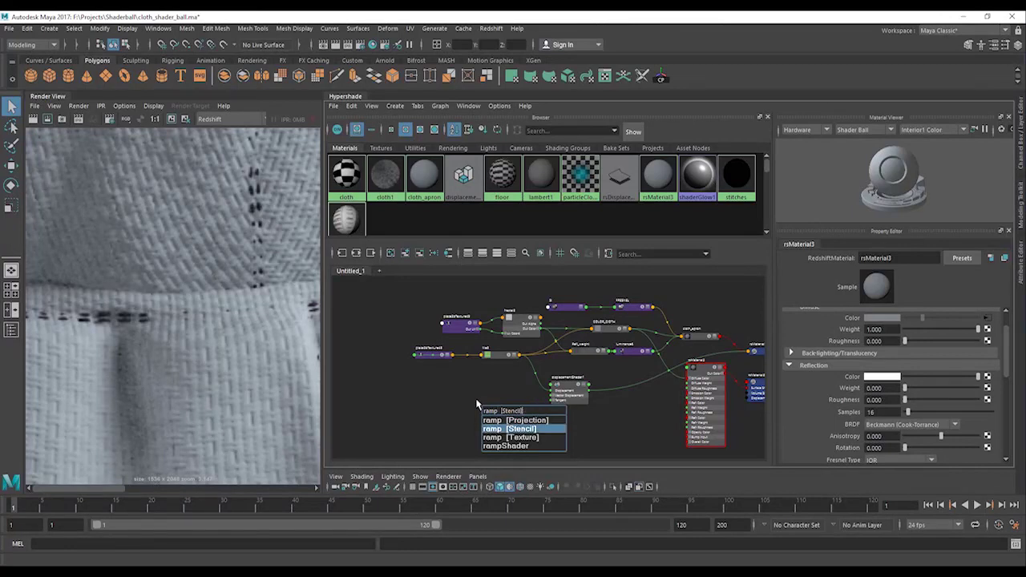
{"action": "key", "text": "Return"}
{"action": "left_click", "coordinate": [490, 417]}
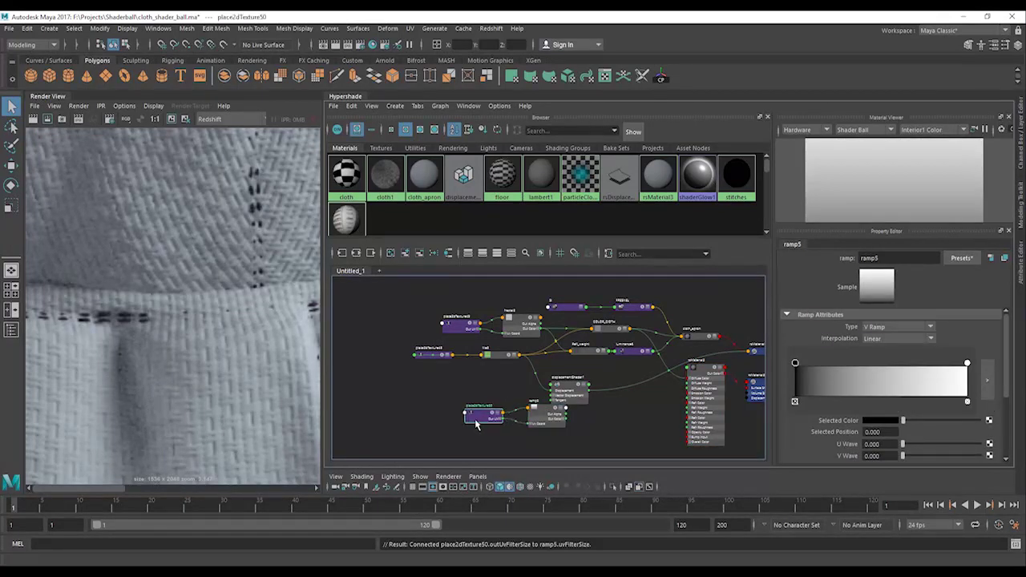
{"action": "left_click_drag", "start_coordinate": [535, 423], "coordinate": [517, 428]}
Start a screen capture of the rendered pocket area and mark the horizontal and vertical thread directions with crossing arrows
{"action": "middle_click_drag", "start_coordinate": [136, 271], "coordinate": [164, 208], "text": "alt"}
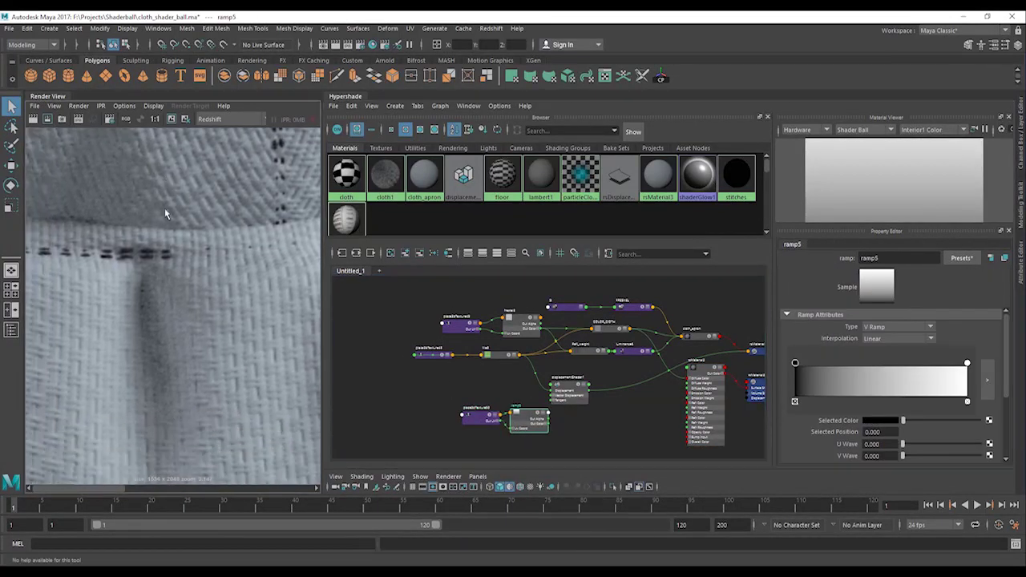
{"action": "middle_click_drag", "start_coordinate": [185, 302], "coordinate": [156, 261], "text": "alt"}
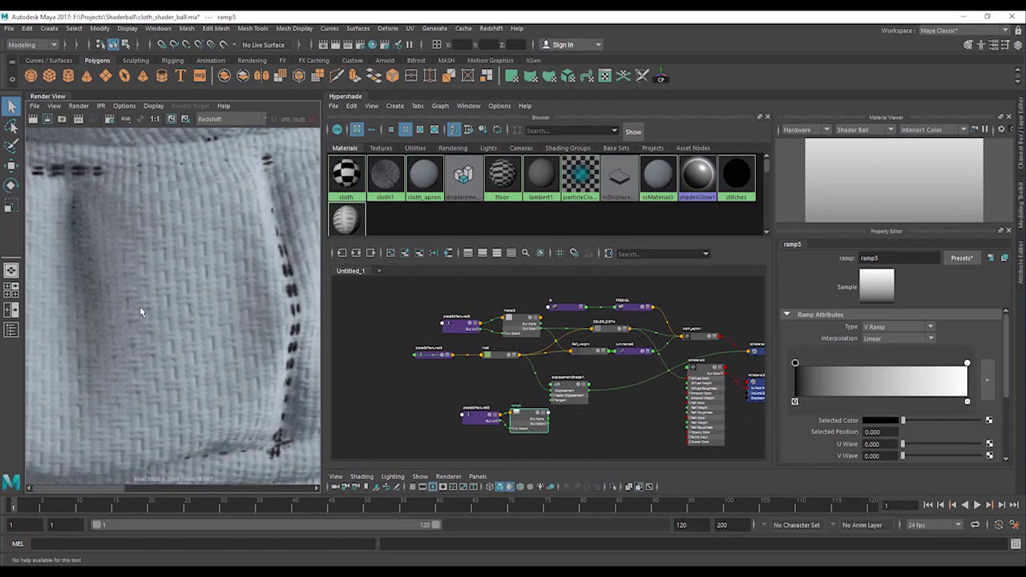
{"action": "key", "text": "Print"}
{"action": "left_click_drag", "start_coordinate": [41, 137], "coordinate": [302, 447]}
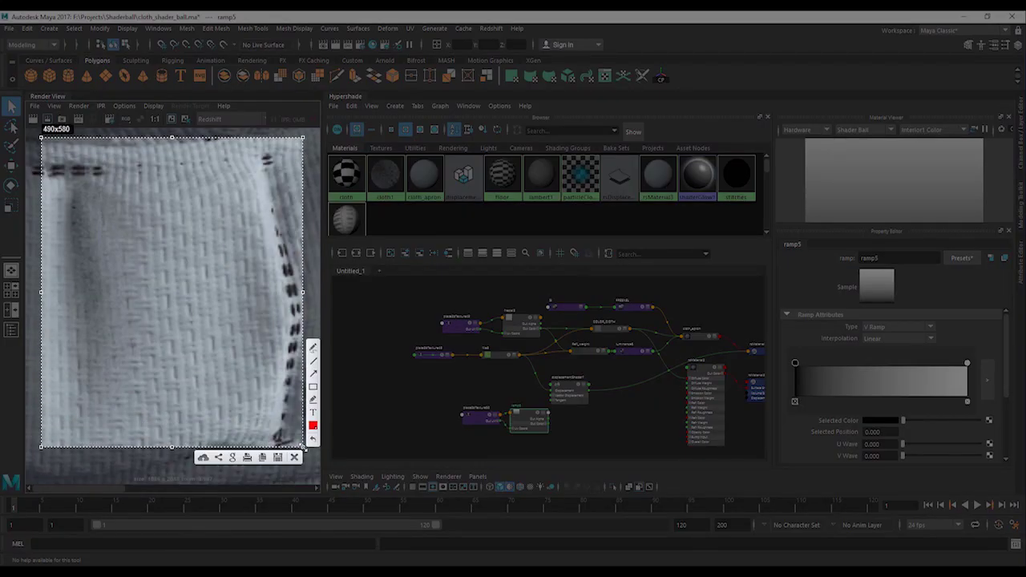
{"action": "left_click", "coordinate": [313, 373]}
{"action": "left_click_drag", "start_coordinate": [134, 313], "coordinate": [196, 314]}
{"action": "left_click_drag", "start_coordinate": [166, 259], "coordinate": [173, 343]}
Outline two horizontal and two vertical crossing threads with rectangles on the captured pocket image
{"action": "mouse_move", "coordinate": [203, 211]}
{"action": "left_mouse_down"}
{"action": "mouse_move", "coordinate": [243, 237]}
{"action": "mouse_move", "coordinate": [281, 230]}
{"action": "left_mouse_up"}
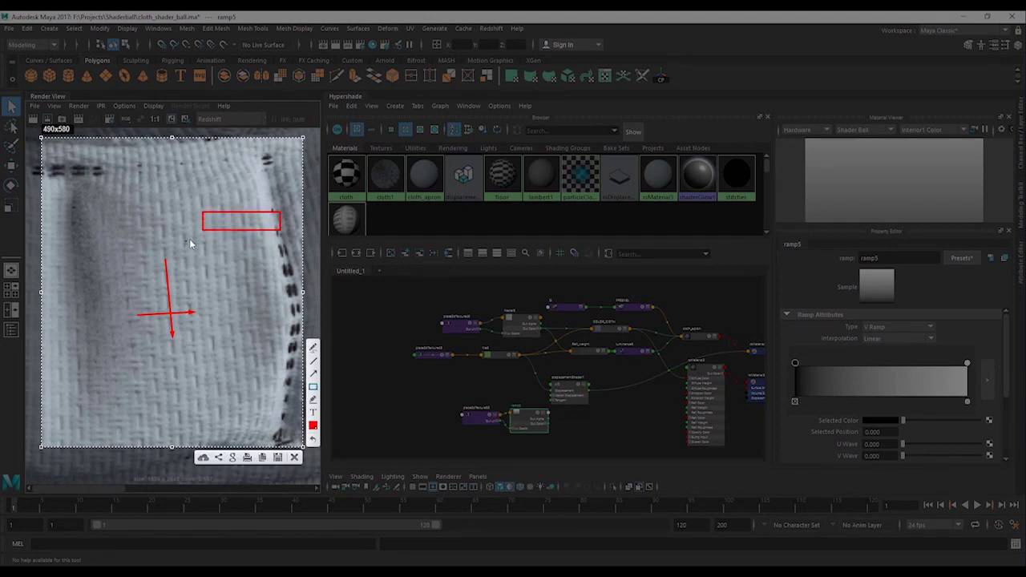
{"action": "left_click_drag", "start_coordinate": [203, 236], "coordinate": [280, 255]}
{"action": "mouse_move", "coordinate": [221, 147]}
{"action": "left_mouse_down"}
{"action": "mouse_move", "coordinate": [238, 215]}
{"action": "mouse_move", "coordinate": [238, 327]}
{"action": "left_mouse_up"}
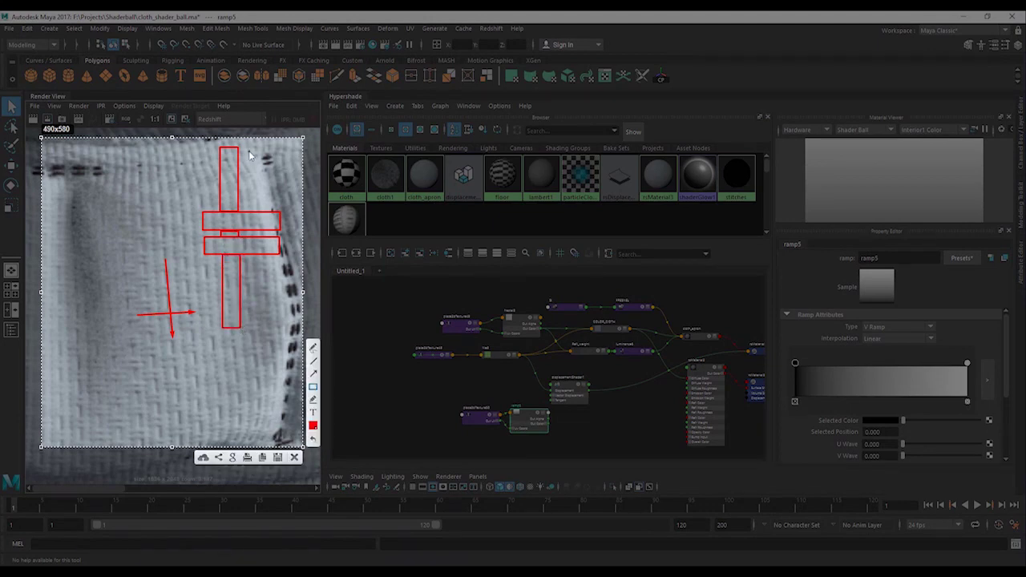
{"action": "left_click_drag", "start_coordinate": [249, 148], "coordinate": [270, 332]}
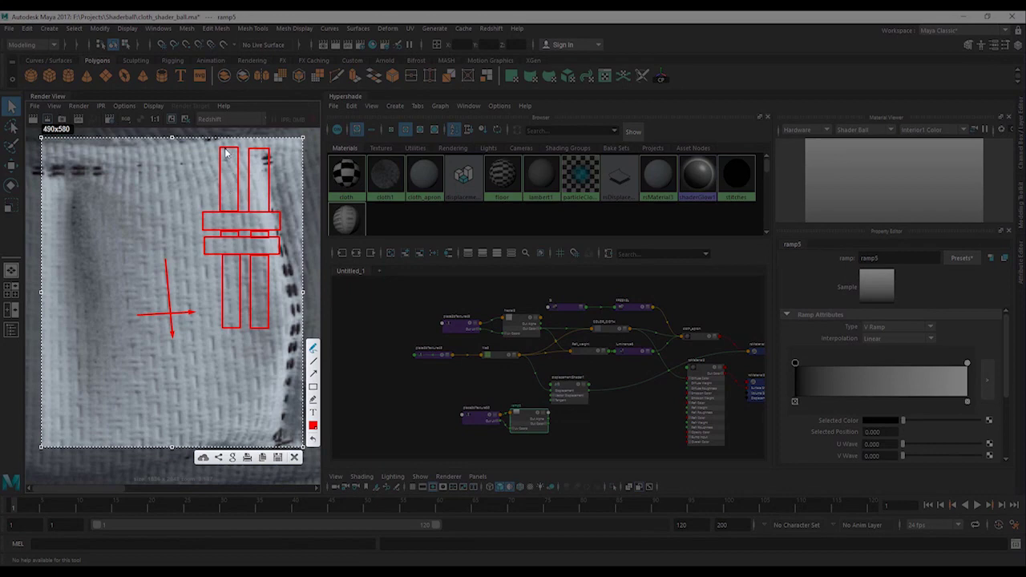
Sketch freehand fibre lines inside the outlined vertical and horizontal threads on the capture
{"action": "left_click_drag", "start_coordinate": [226, 152], "coordinate": [235, 209]}
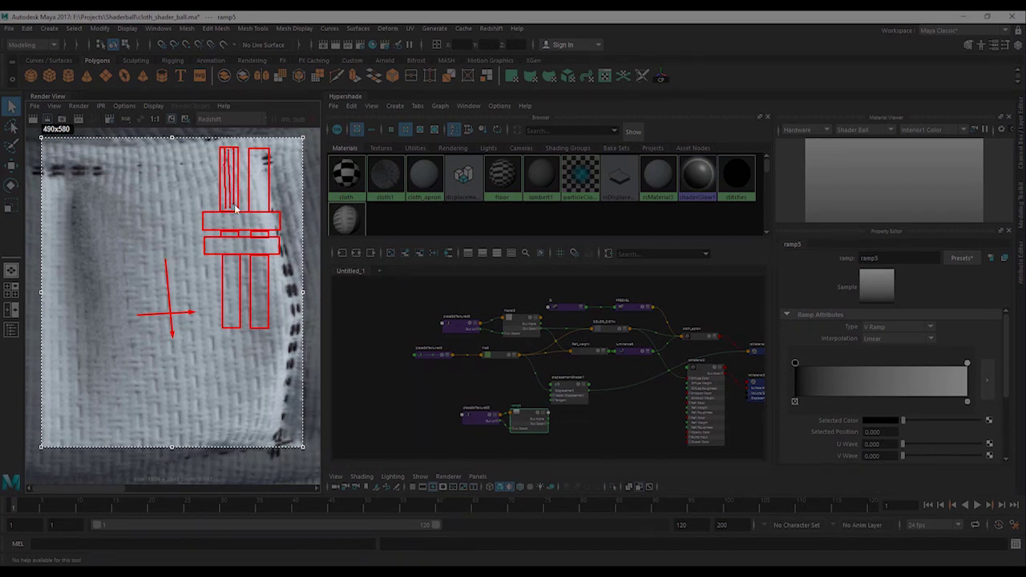
{"action": "mouse_move", "coordinate": [257, 156]}
{"action": "left_mouse_down"}
{"action": "mouse_move", "coordinate": [254, 211]}
{"action": "mouse_move", "coordinate": [265, 188]}
{"action": "mouse_move", "coordinate": [265, 215]}
{"action": "mouse_move", "coordinate": [279, 219]}
{"action": "left_mouse_up"}
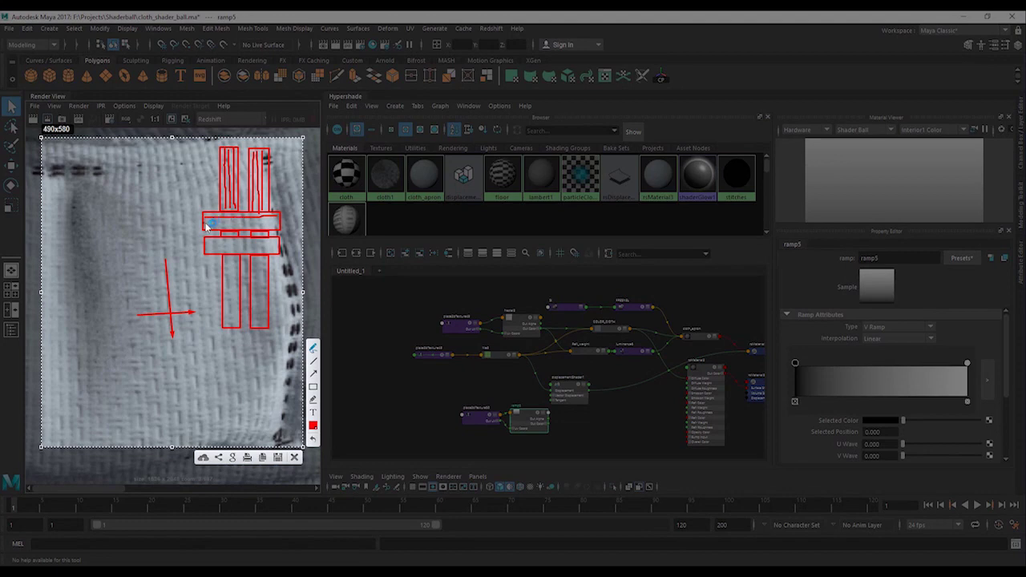
{"action": "left_click_drag", "start_coordinate": [206, 227], "coordinate": [279, 225]}
{"action": "left_click_drag", "start_coordinate": [206, 246], "coordinate": [279, 244]}
{"action": "left_click_drag", "start_coordinate": [207, 248], "coordinate": [281, 251]}
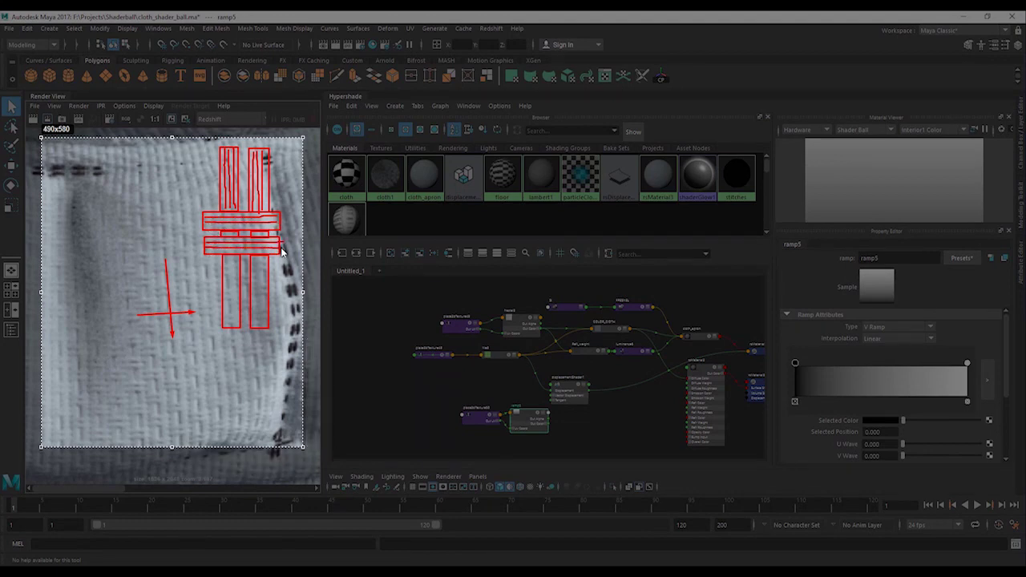
{"action": "key", "text": "ctrl+z"}
{"action": "key", "text": "ctrl+z"}
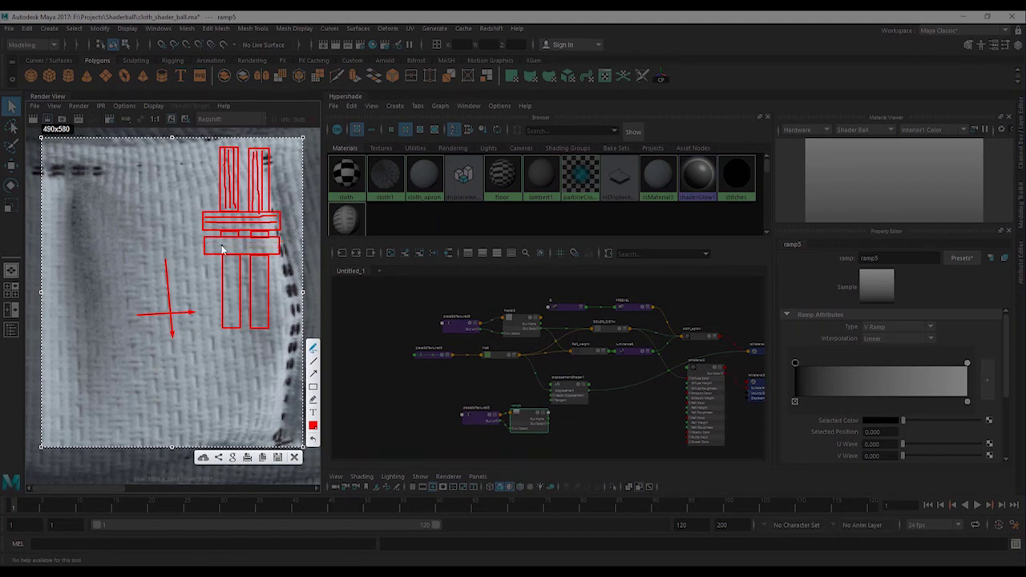
{"action": "mouse_move", "coordinate": [205, 247]}
{"action": "left_mouse_down"}
{"action": "mouse_move", "coordinate": [258, 248]}
{"action": "mouse_move", "coordinate": [229, 308]}
{"action": "mouse_move", "coordinate": [241, 330]}
{"action": "left_mouse_up"}
{"action": "key", "text": "ctrl+z"}
{"action": "left_click_drag", "start_coordinate": [206, 249], "coordinate": [278, 247]}
Outline three adjoining repeating tiles across the weave with rectangles, and discard the annotated capture
{"action": "left_click", "coordinate": [313, 386]}
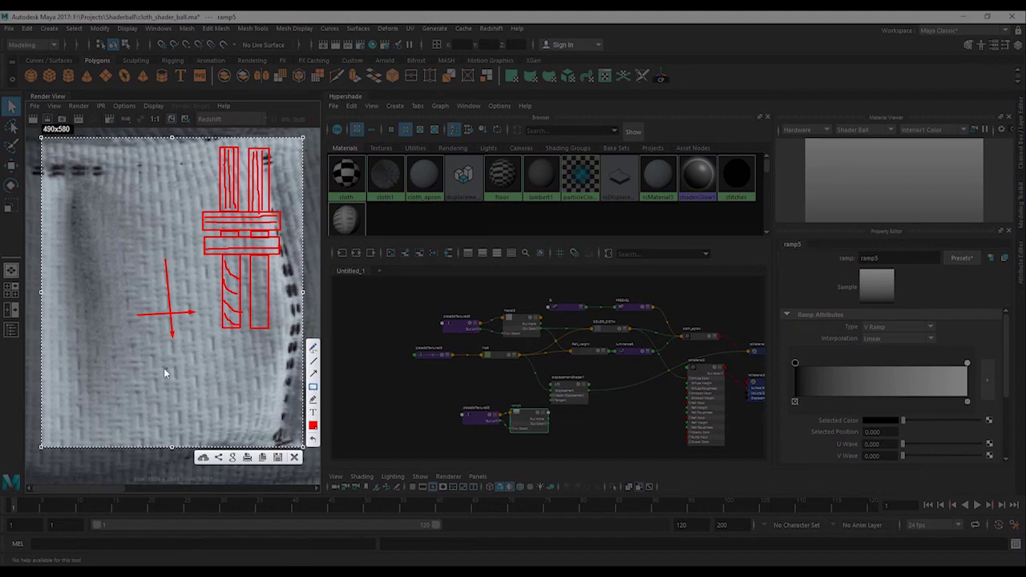
{"action": "mouse_move", "coordinate": [153, 353]}
{"action": "left_mouse_down"}
{"action": "mouse_move", "coordinate": [181, 394]}
{"action": "mouse_move", "coordinate": [219, 409]}
{"action": "left_mouse_up"}
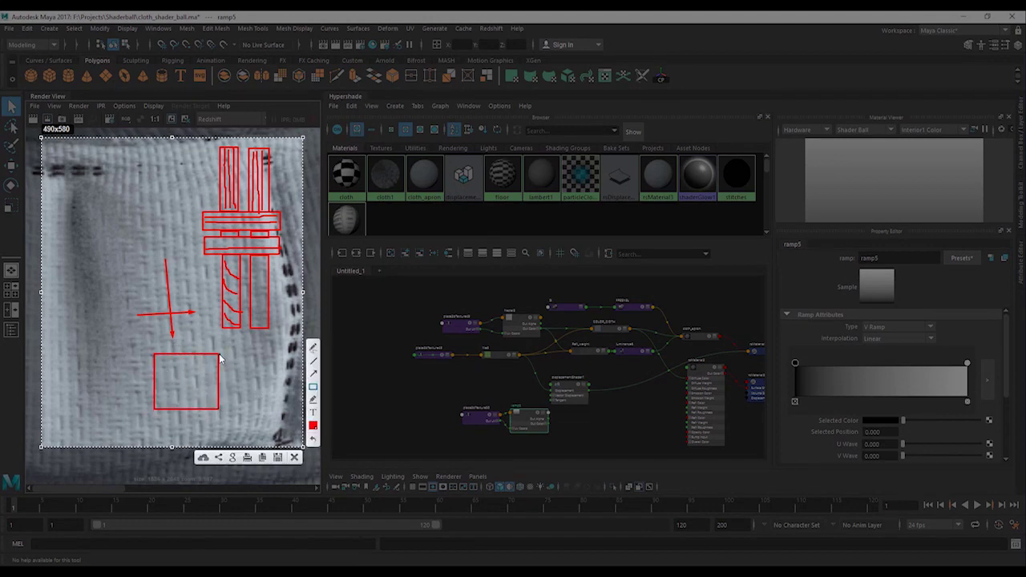
{"action": "left_click_drag", "start_coordinate": [219, 354], "coordinate": [280, 410]}
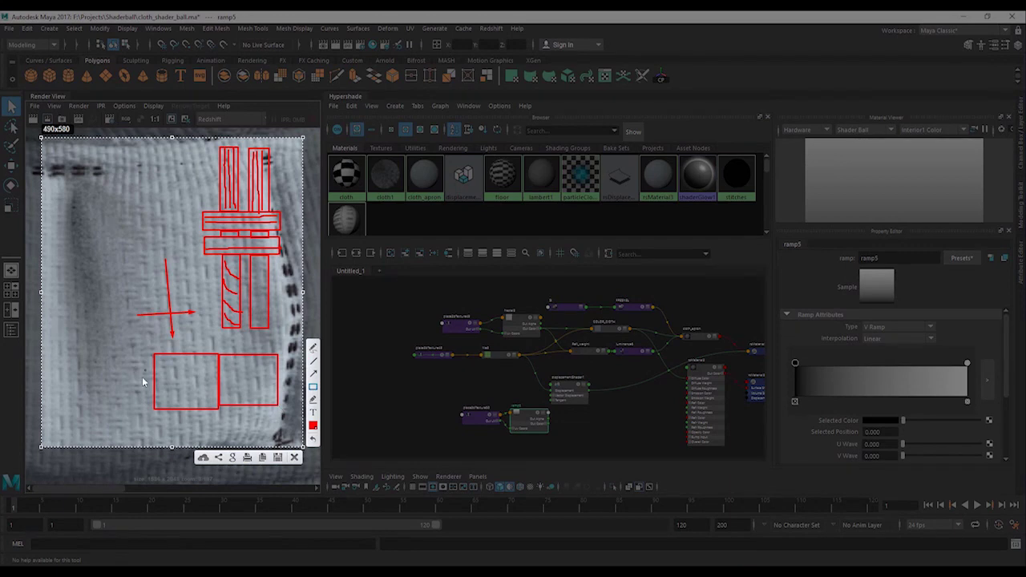
{"action": "mouse_move", "coordinate": [73, 344]}
{"action": "left_mouse_down"}
{"action": "mouse_move", "coordinate": [164, 414]}
{"action": "mouse_move", "coordinate": [156, 417]}
{"action": "left_mouse_up"}
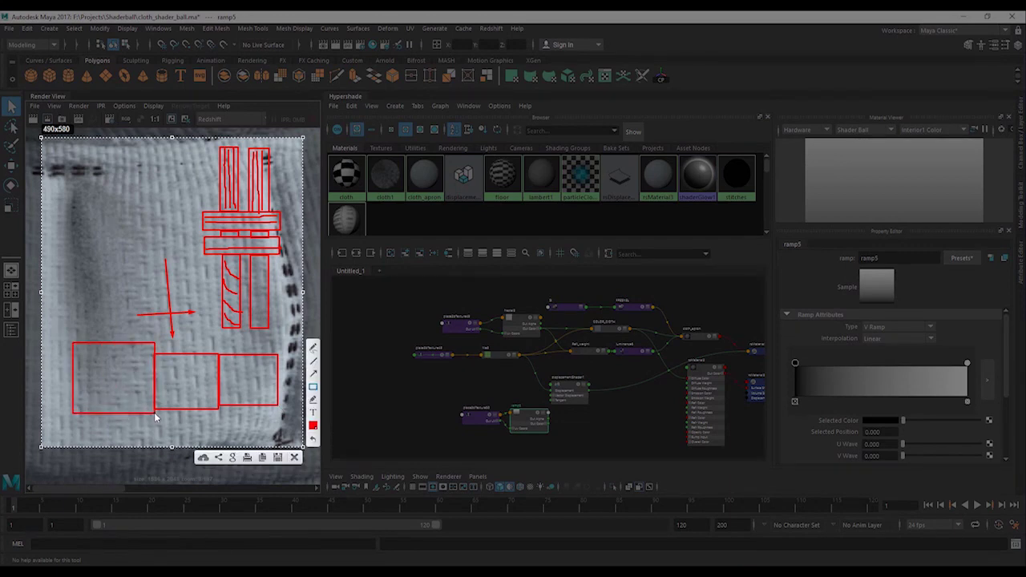
{"action": "left_click", "coordinate": [295, 458]}
Set the white colour marker of ramp5 to position 0.125
{"action": "middle_click_drag", "start_coordinate": [465, 412], "coordinate": [427, 380], "text": "alt"}
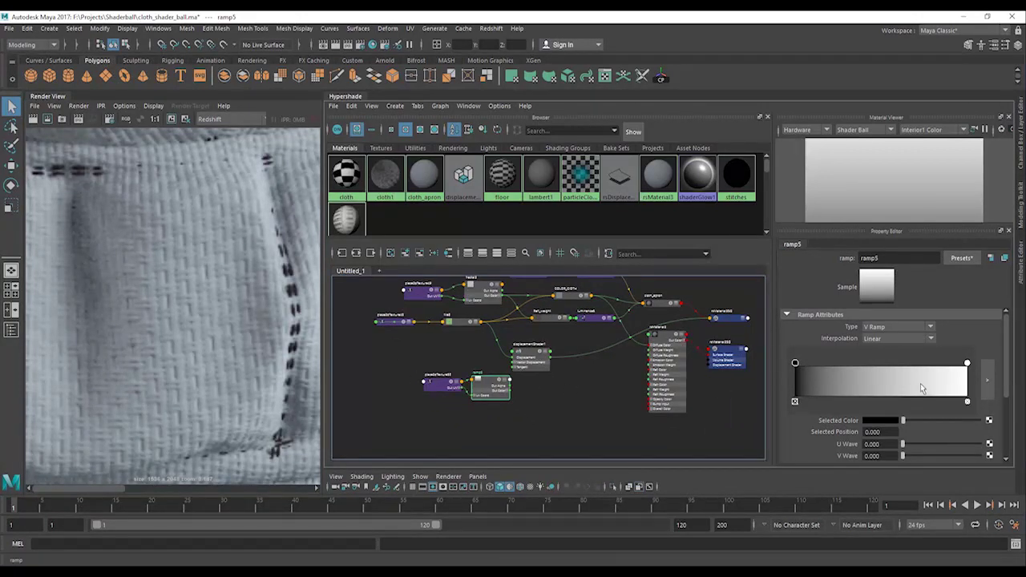
{"action": "left_click", "coordinate": [870, 371]}
{"action": "left_click_drag", "start_coordinate": [869, 370], "coordinate": [832, 367]}
{"action": "left_click", "coordinate": [881, 431]}
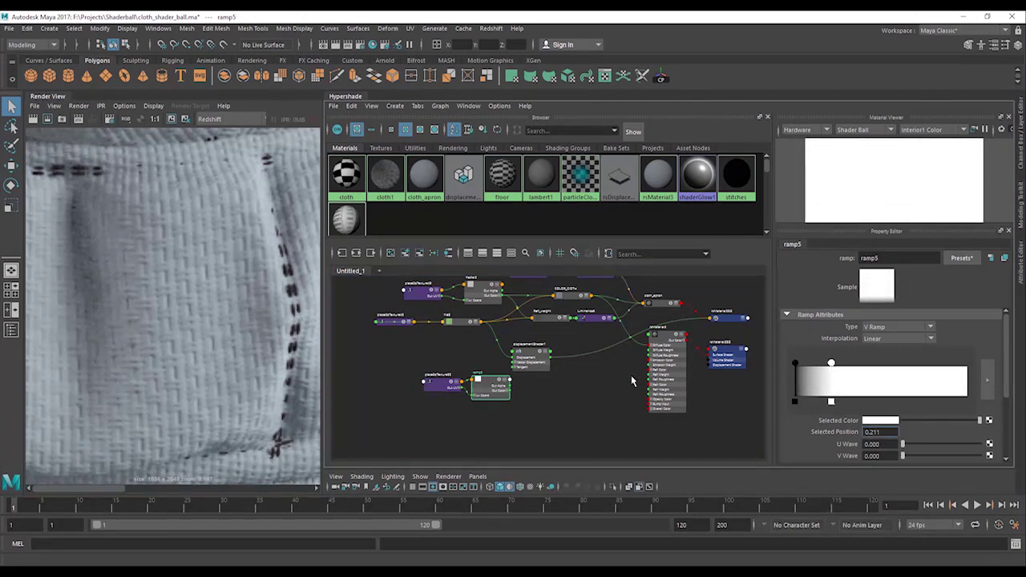
{"action": "left_click_drag", "start_coordinate": [889, 432], "coordinate": [854, 432]}
{"action": "key", "text": "BackSpace"}
{"action": "type", "text": ".125"}
{"action": "key", "text": "Return"}
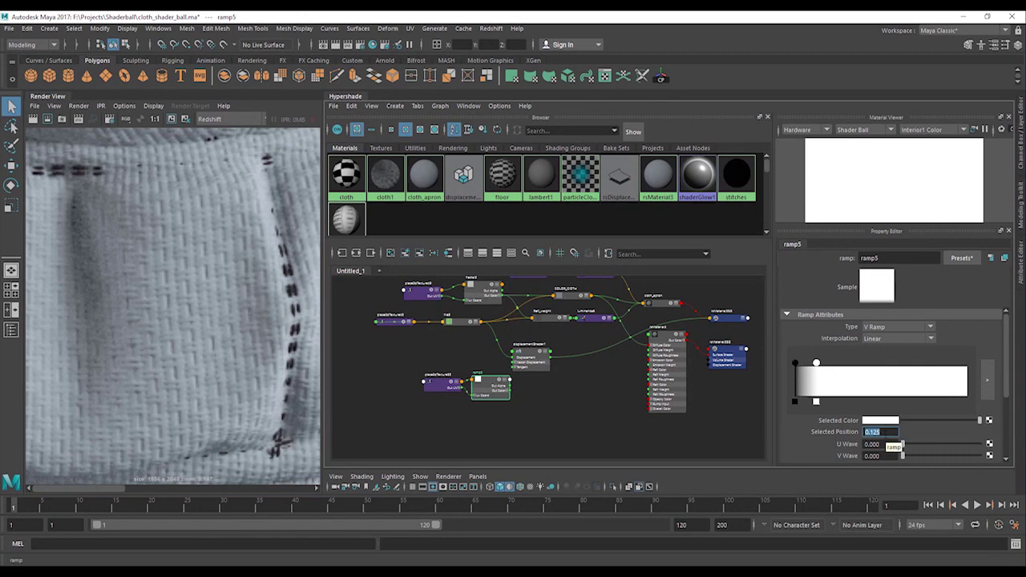
Add two white colour markers to the ramp at positions 0.25 and 0.37
{"action": "left_click", "coordinate": [838, 373]}
{"action": "type", "text": "0.25"}
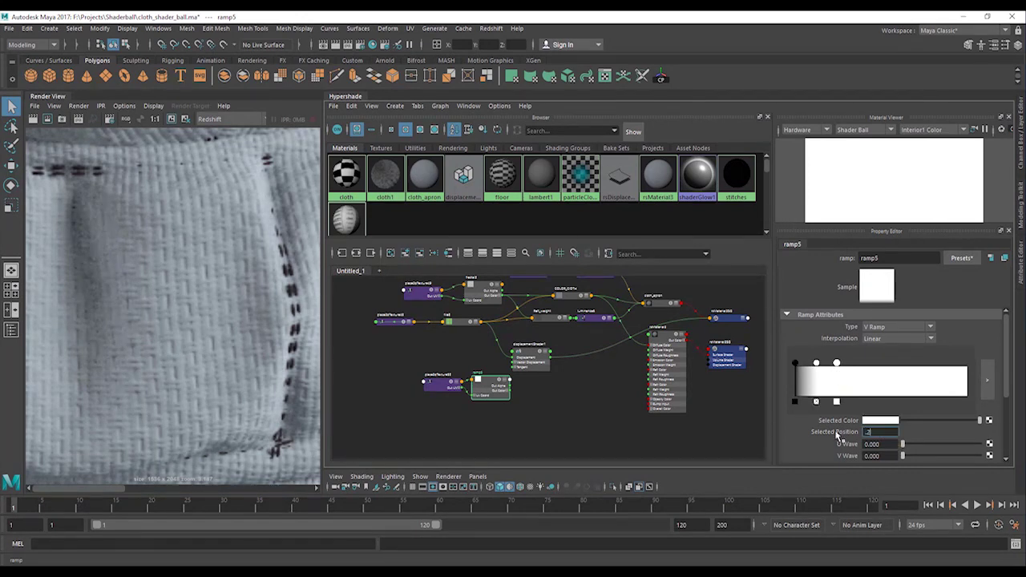
{"action": "key", "text": "Return"}
{"action": "left_click", "coordinate": [859, 375]}
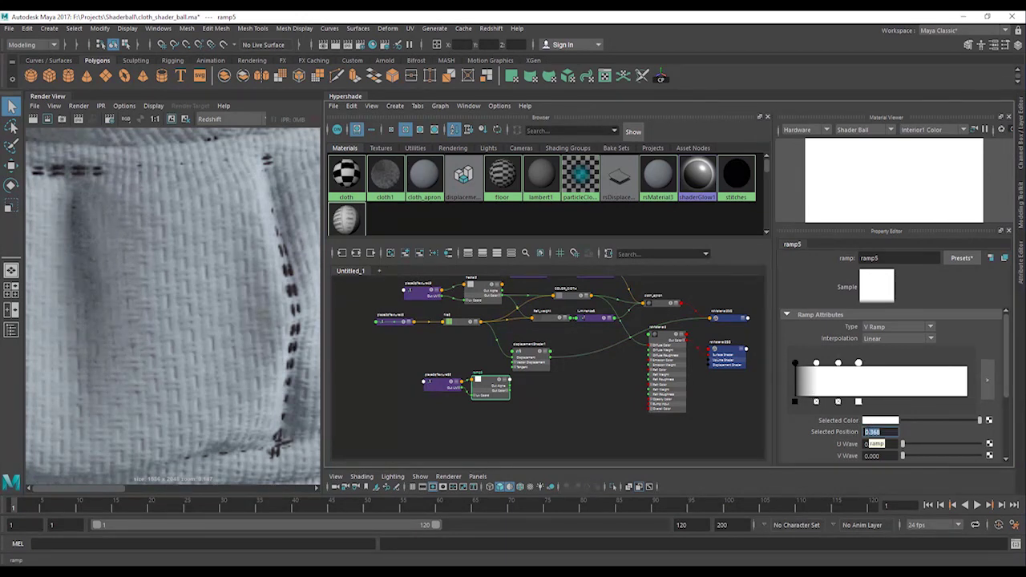
{"action": "type", "text": "1"}
{"action": "key", "text": "Return"}
{"action": "type", "text": ".37"}
{"action": "key", "text": "Return"}
Add two more white colour markers to the ramp at positions 0.5 and 0.625
{"action": "left_click", "coordinate": [876, 378]}
{"action": "left_click_drag", "start_coordinate": [878, 432], "coordinate": [823, 435]}
{"action": "type", "text": "1"}
{"action": "key", "text": "Return"}
{"action": "type", "text": ".5"}
{"action": "key", "text": "Return"}
{"action": "left_click", "coordinate": [906, 372]}
{"action": "left_click_drag", "start_coordinate": [879, 432], "coordinate": [796, 431]}
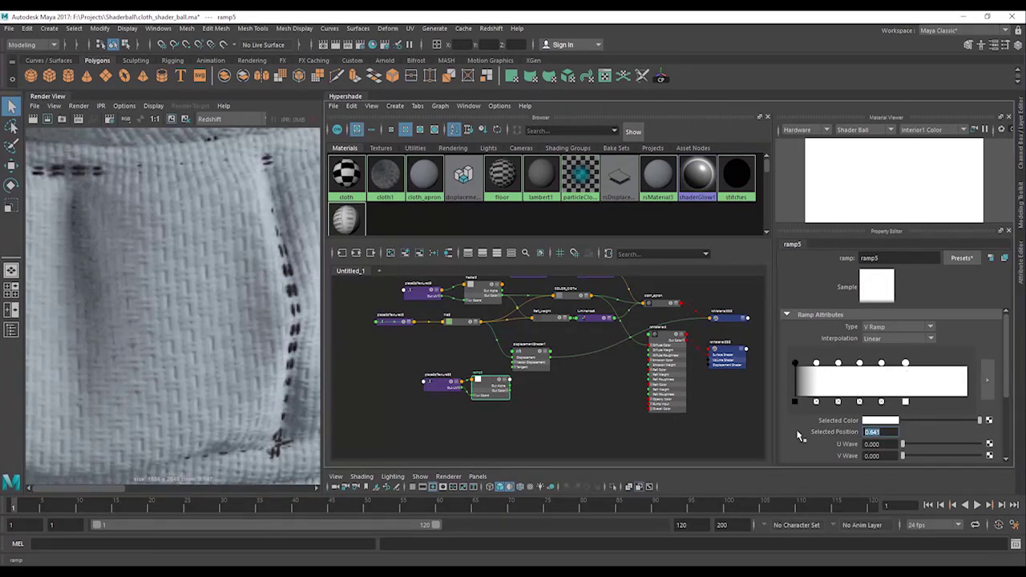
{"action": "type", "text": ".625"}
{"action": "key", "text": "Return"}
Add the remaining white ramp markers at positions 0.75, 0.87 and 1
{"action": "left_click", "coordinate": [915, 372]}
{"action": "left_click_drag", "start_coordinate": [879, 433], "coordinate": [814, 429]}
{"action": "type", "text": ".8"}
{"action": "type", "text": "75"}
{"action": "key", "text": "Return"}
{"action": "left_click", "coordinate": [940, 375]}
{"action": "left_click_drag", "start_coordinate": [879, 432], "coordinate": [823, 428]}
{"action": "type", "text": ".87"}
{"action": "key", "text": "Return"}
{"action": "left_click", "coordinate": [966, 381]}
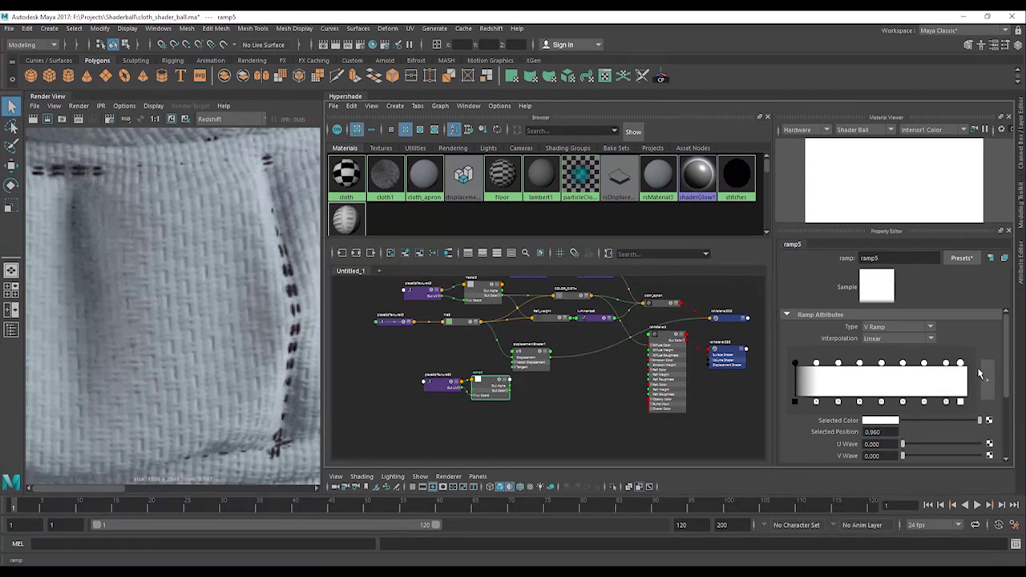
Set the ramp markers at positions 0.25, 0.5, 0.75 and 1 to black
{"action": "left_click", "coordinate": [839, 363]}
{"action": "left_click_drag", "start_coordinate": [916, 420], "coordinate": [888, 420]}
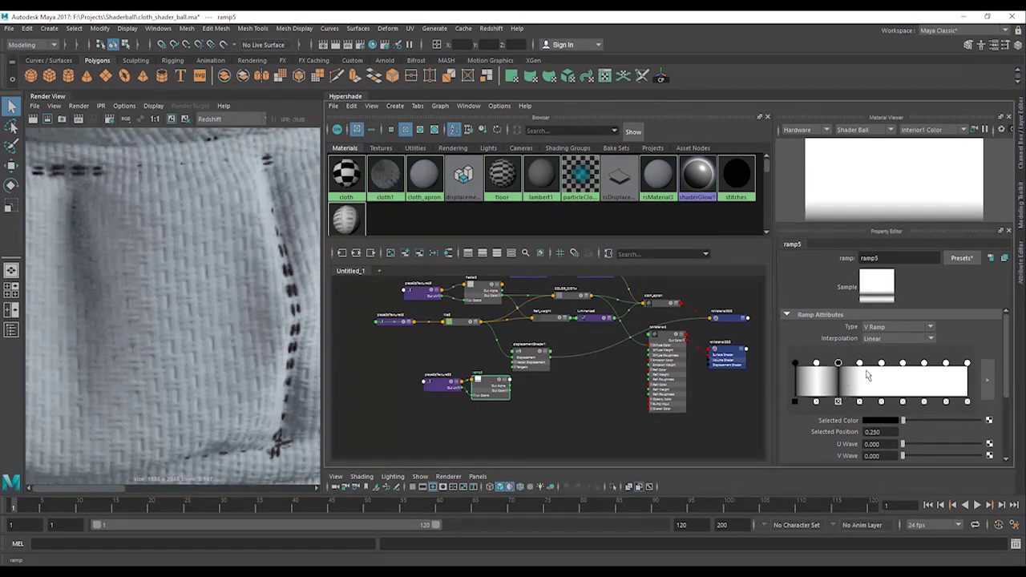
{"action": "left_click", "coordinate": [884, 373]}
{"action": "left_click", "coordinate": [931, 420]}
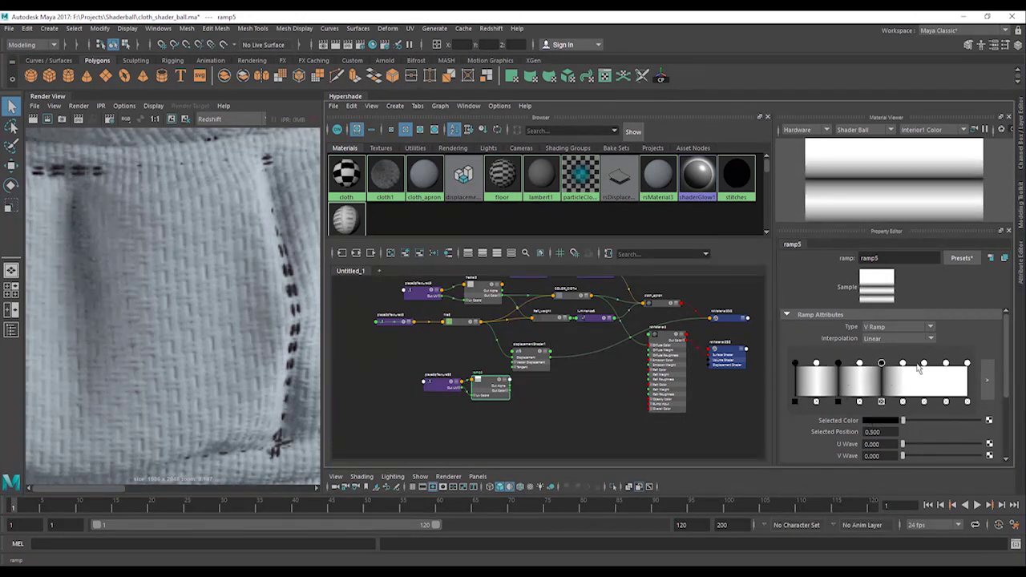
{"action": "left_click", "coordinate": [925, 365]}
{"action": "left_click", "coordinate": [930, 420]}
{"action": "left_click", "coordinate": [968, 365]}
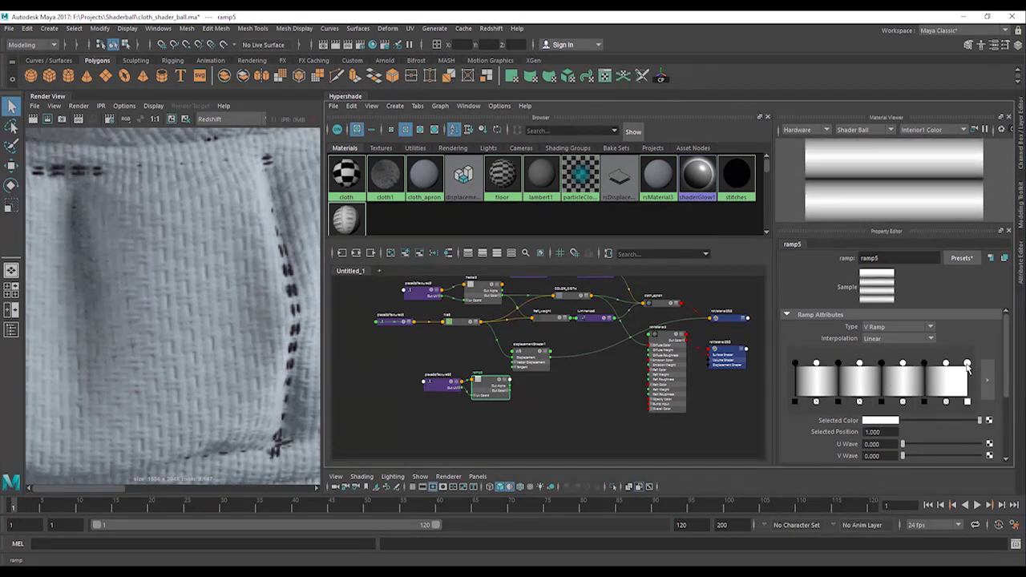
{"action": "left_click", "coordinate": [932, 421]}
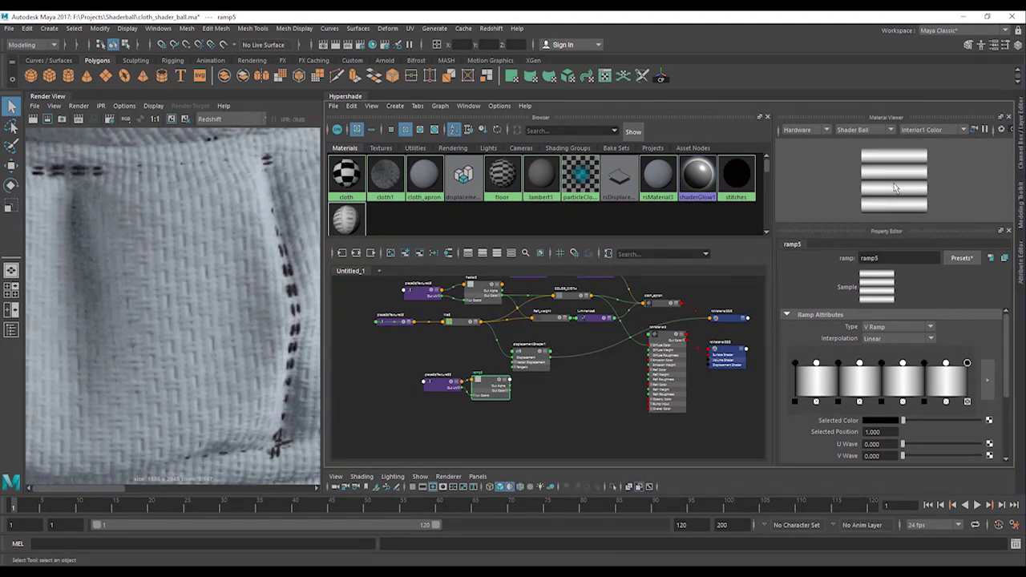
{"action": "key", "text": "Print"}
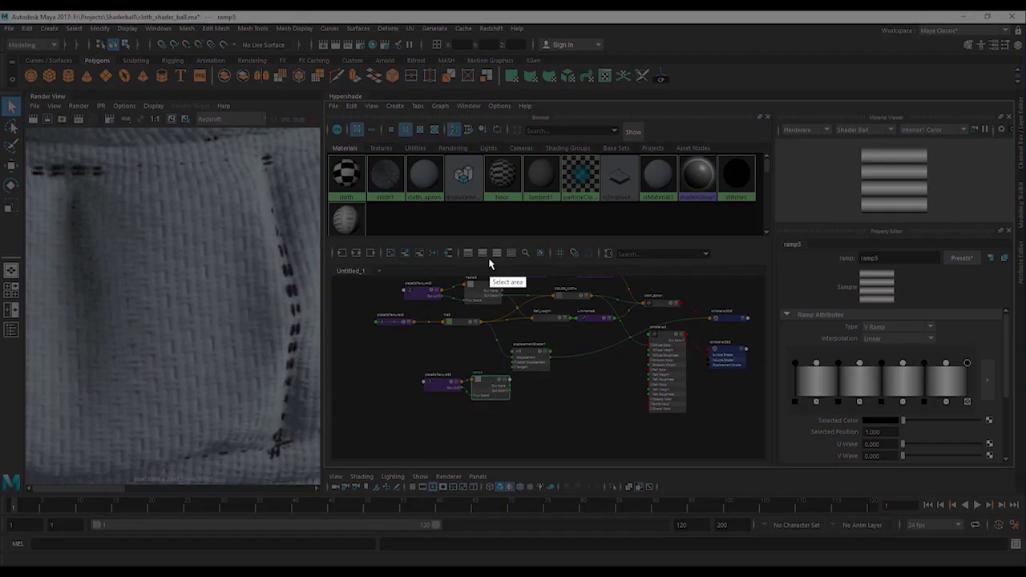
{"action": "left_click_drag", "start_coordinate": [843, 142], "coordinate": [943, 222]}
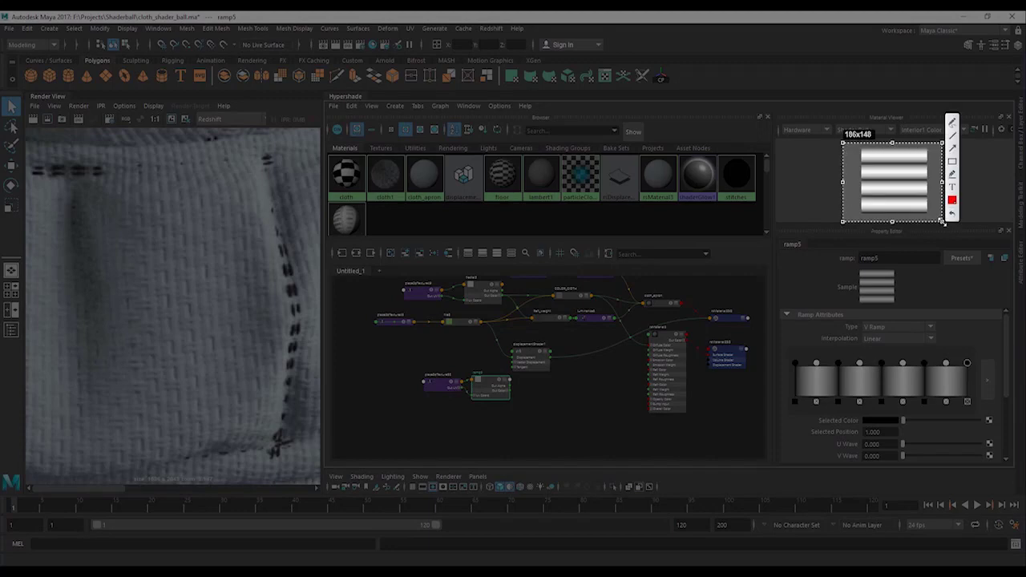
{"action": "key", "text": "Escape"}
Outline the ramp preview and the matching horizontal threads in the render with red rectangles on a screen capture, and discard the capture
{"action": "key", "text": "Print"}
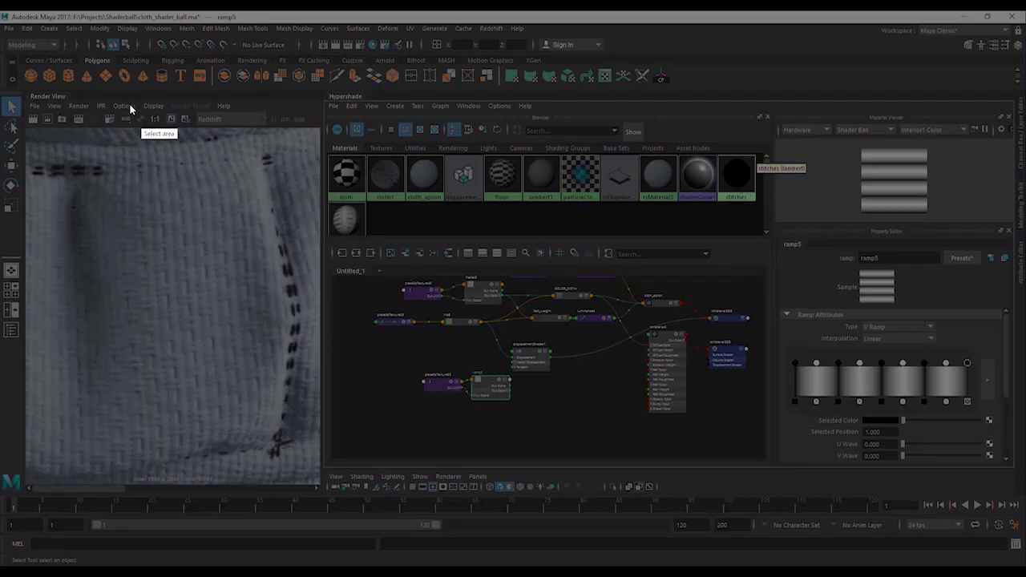
{"action": "left_click_drag", "start_coordinate": [130, 105], "coordinate": [973, 485]}
{"action": "left_click", "coordinate": [983, 426]}
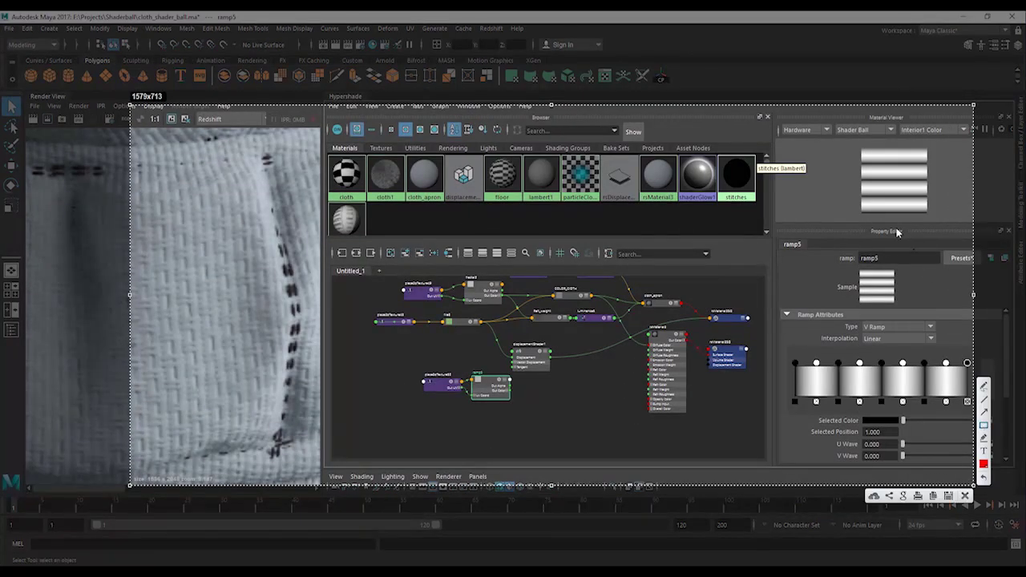
{"action": "left_click_drag", "start_coordinate": [858, 150], "coordinate": [936, 215]}
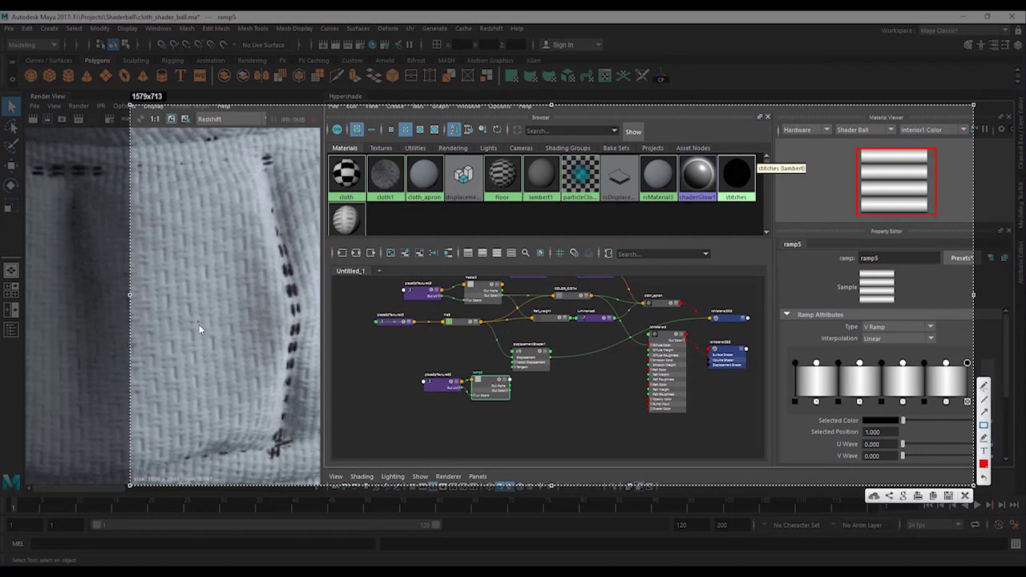
{"action": "left_click_drag", "start_coordinate": [200, 331], "coordinate": [227, 340]}
{"action": "mouse_move", "coordinate": [181, 215]}
{"action": "left_mouse_down"}
{"action": "mouse_move", "coordinate": [317, 303]}
{"action": "mouse_move", "coordinate": [304, 274]}
{"action": "left_mouse_up"}
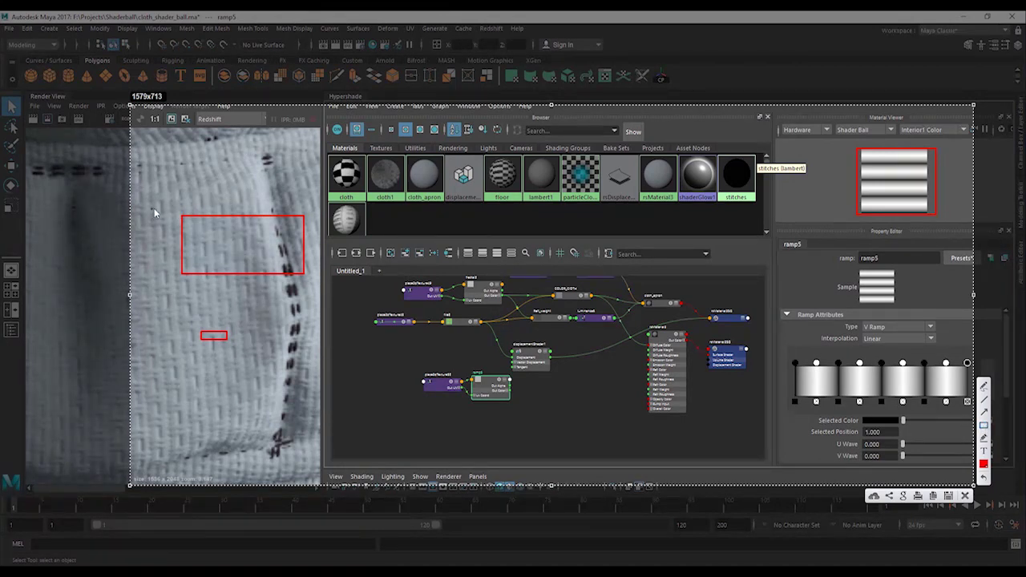
{"action": "left_click_drag", "start_coordinate": [186, 222], "coordinate": [301, 238]}
{"action": "left_click_drag", "start_coordinate": [198, 241], "coordinate": [290, 254]}
{"action": "left_click_drag", "start_coordinate": [188, 259], "coordinate": [303, 272]}
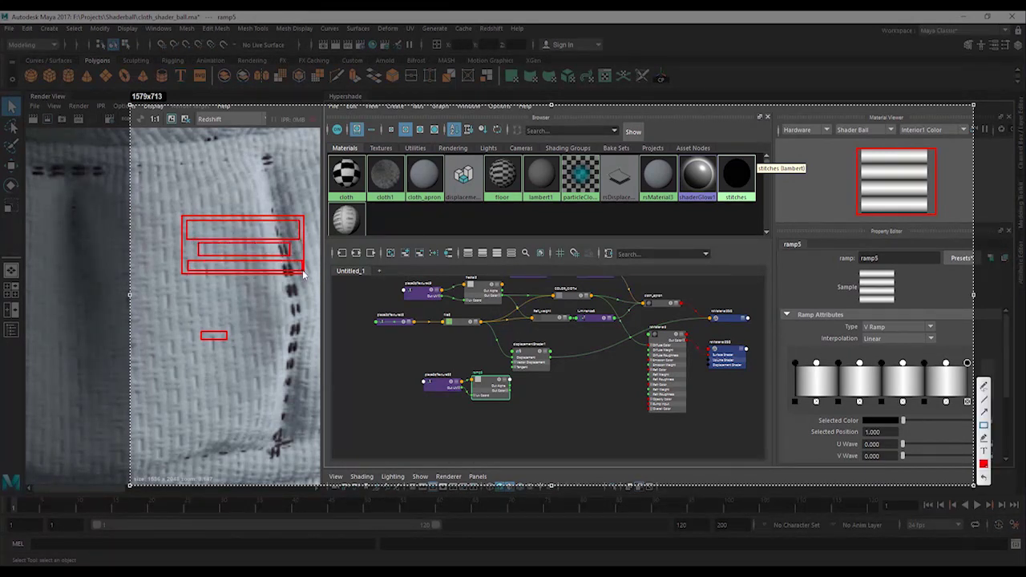
{"action": "key", "text": "Escape"}
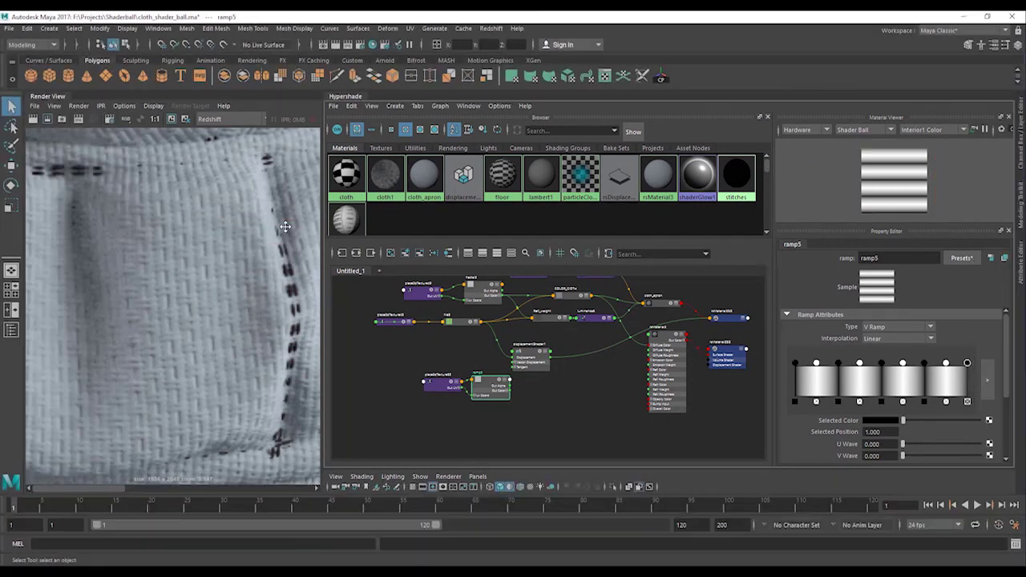
Test U Wave 0.301, V Wave 0.084, Noise 0.035 and Noise Freq 0.251 on the ramp, and reset all four to 0
{"action": "scroll", "coordinate": [847, 420], "scroll_direction": "down", "scroll_amount": 1}
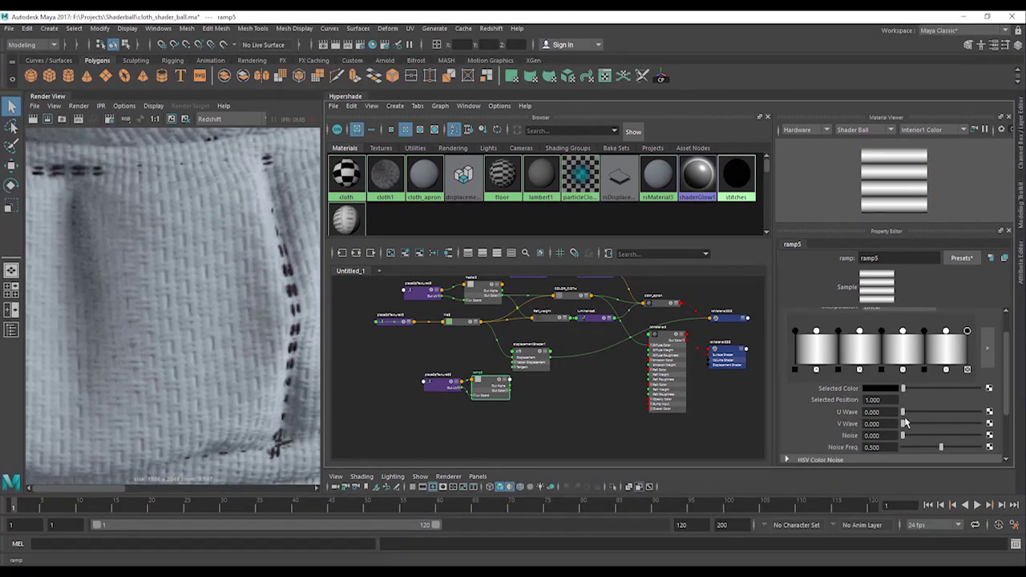
{"action": "mouse_move", "coordinate": [904, 413]}
{"action": "left_mouse_down"}
{"action": "mouse_move", "coordinate": [926, 416]}
{"action": "mouse_move", "coordinate": [906, 441]}
{"action": "left_mouse_up"}
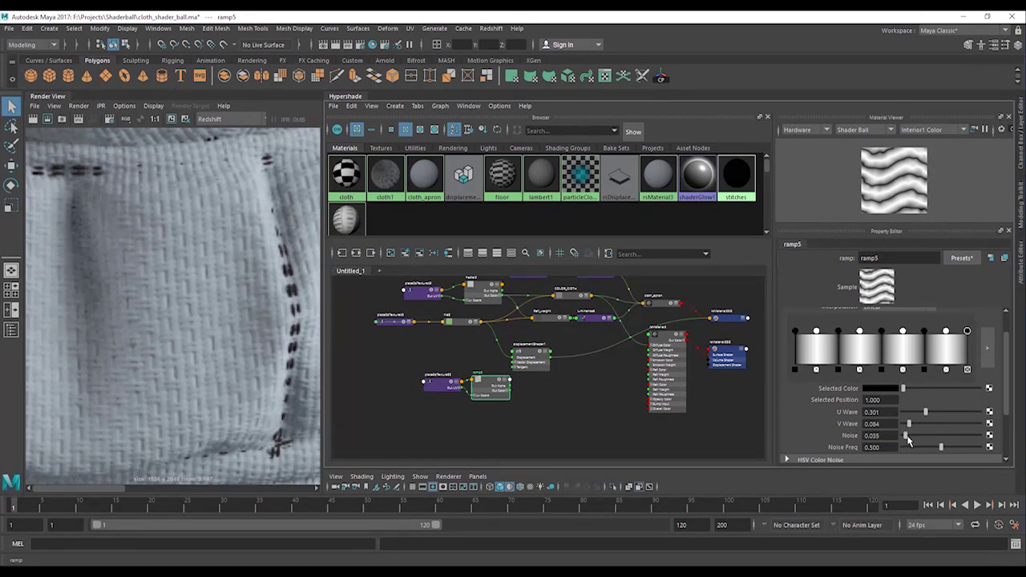
{"action": "left_click", "coordinate": [920, 447]}
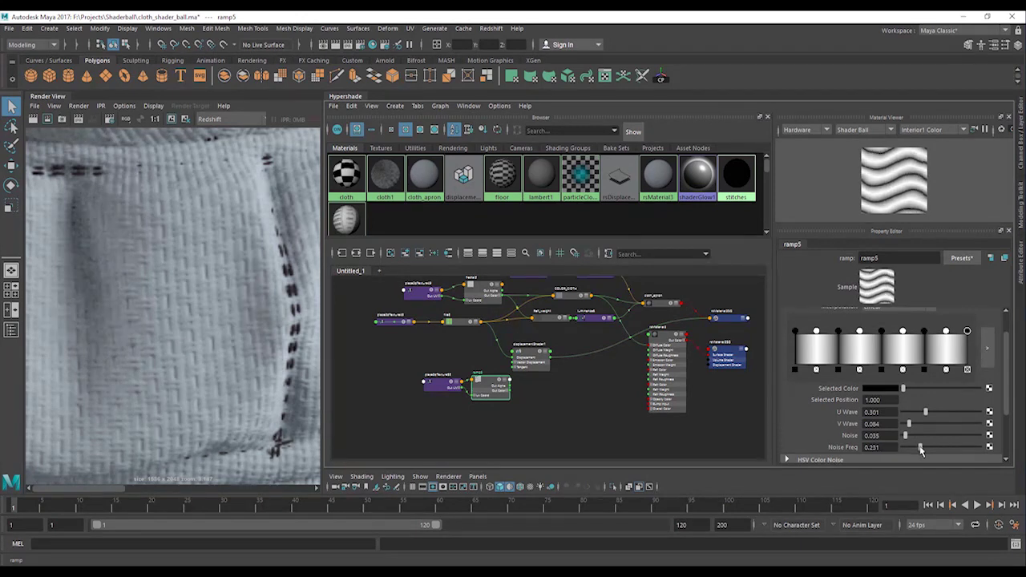
{"action": "left_click_drag", "start_coordinate": [920, 447], "coordinate": [846, 447]}
{"action": "left_click_drag", "start_coordinate": [905, 424], "coordinate": [888, 429]}
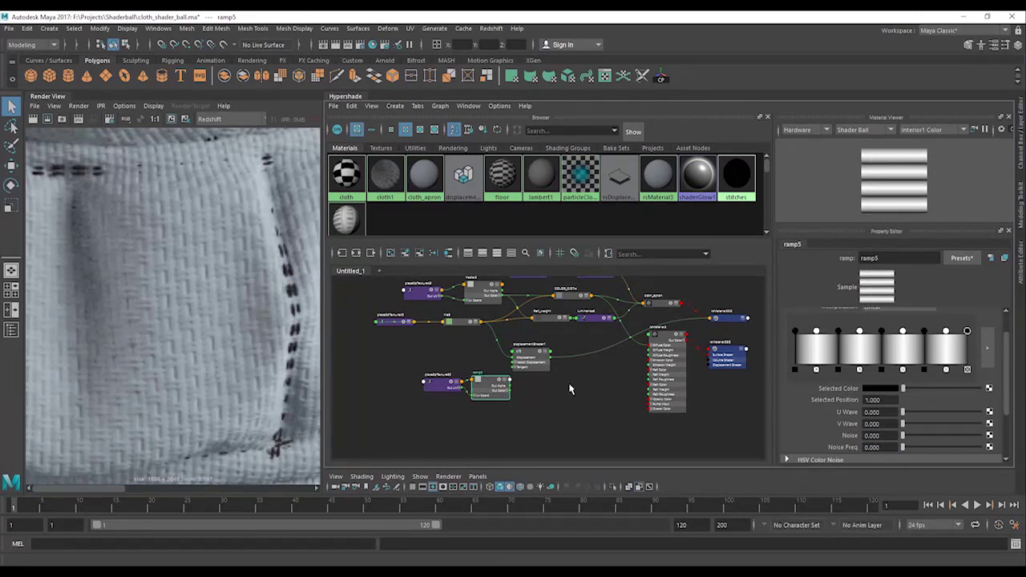
Rename the striped ramp5 node to horizontal
{"action": "scroll", "coordinate": [486, 395], "scroll_direction": "up", "scroll_amount": 5}
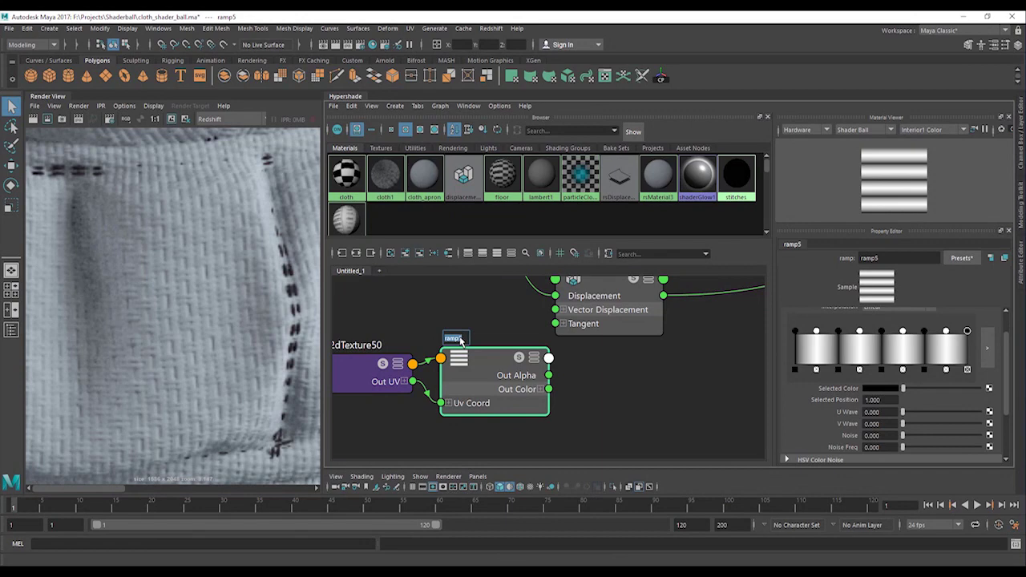
{"action": "type", "text": "horizontal"}
{"action": "key", "text": "Return"}
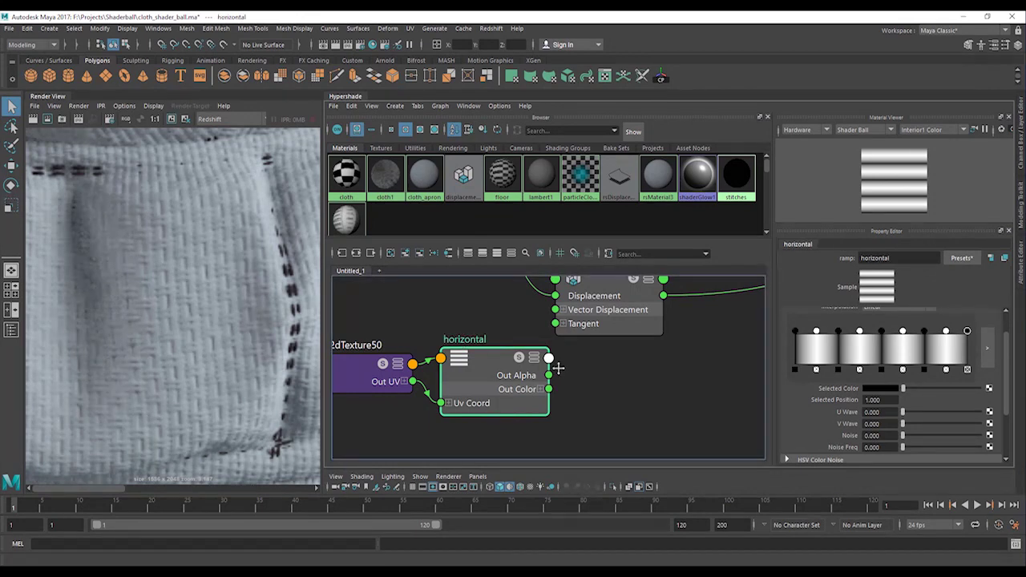
Move the horizontal ramp and its place2dTexture50 node lower in the graph, clear of the existing shader network
{"action": "scroll", "coordinate": [462, 341], "scroll_direction": "down", "scroll_amount": 5}
{"action": "scroll", "coordinate": [473, 322], "scroll_direction": "up", "scroll_amount": 2}
{"action": "left_click_drag", "start_coordinate": [457, 331], "coordinate": [441, 362]}
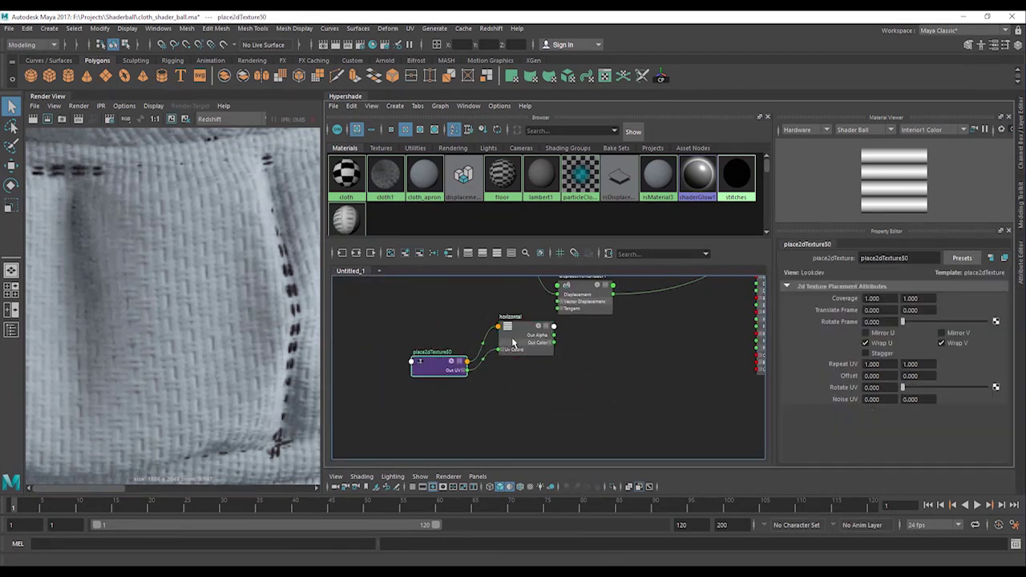
{"action": "left_click_drag", "start_coordinate": [515, 342], "coordinate": [534, 387]}
{"action": "left_click_drag", "start_coordinate": [445, 370], "coordinate": [452, 391]}
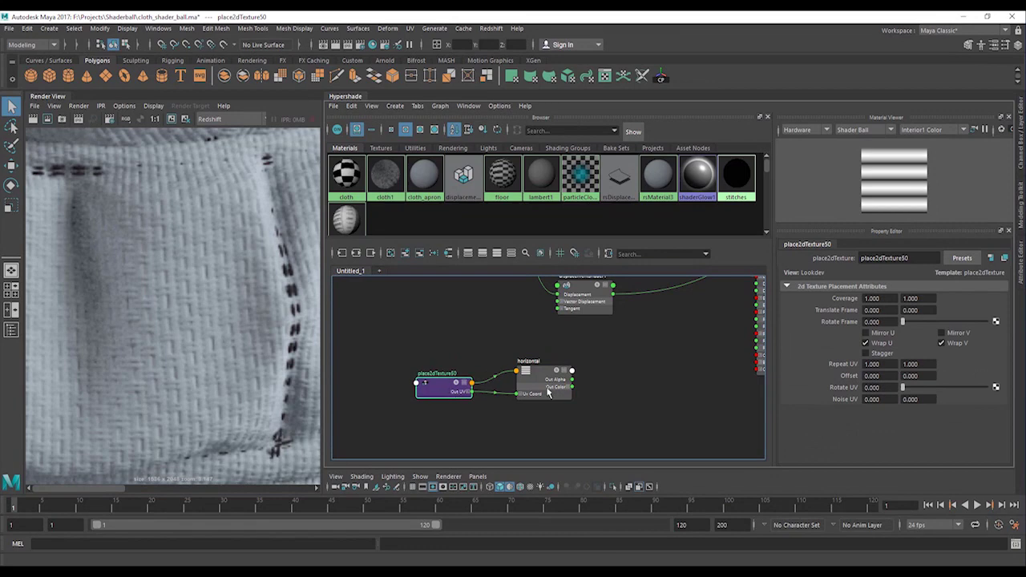
Move the file8 texture node out of the shader network to the free area below its placement node
{"action": "scroll", "coordinate": [485, 374], "scroll_direction": "down", "scroll_amount": 4}
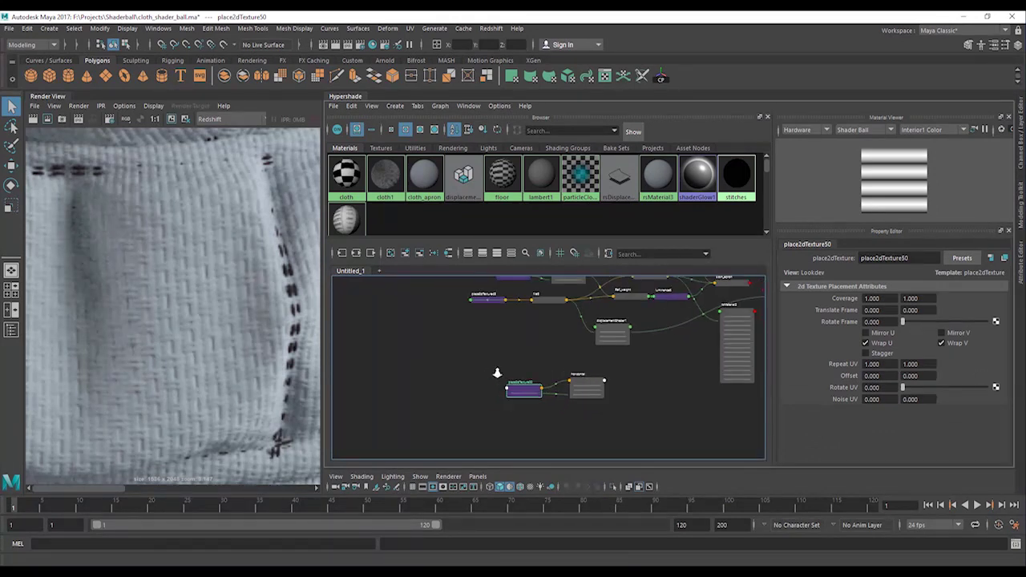
{"action": "middle_click_drag", "start_coordinate": [719, 359], "coordinate": [629, 338], "text": "alt"}
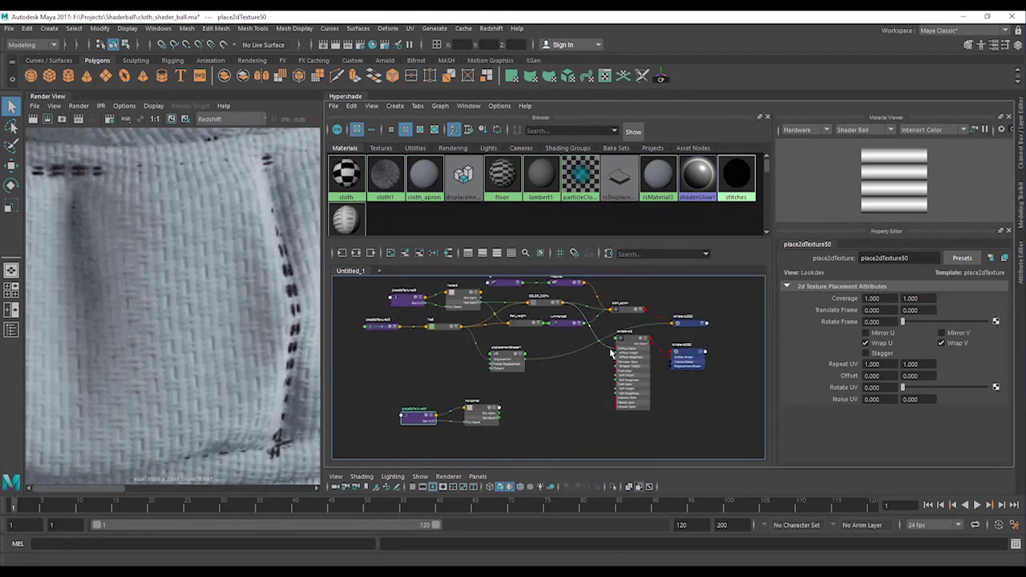
{"action": "middle_click_drag", "start_coordinate": [431, 335], "coordinate": [447, 332], "text": "alt"}
{"action": "left_click_drag", "start_coordinate": [447, 331], "coordinate": [387, 370]}
{"action": "left_click_drag", "start_coordinate": [389, 322], "coordinate": [356, 351]}
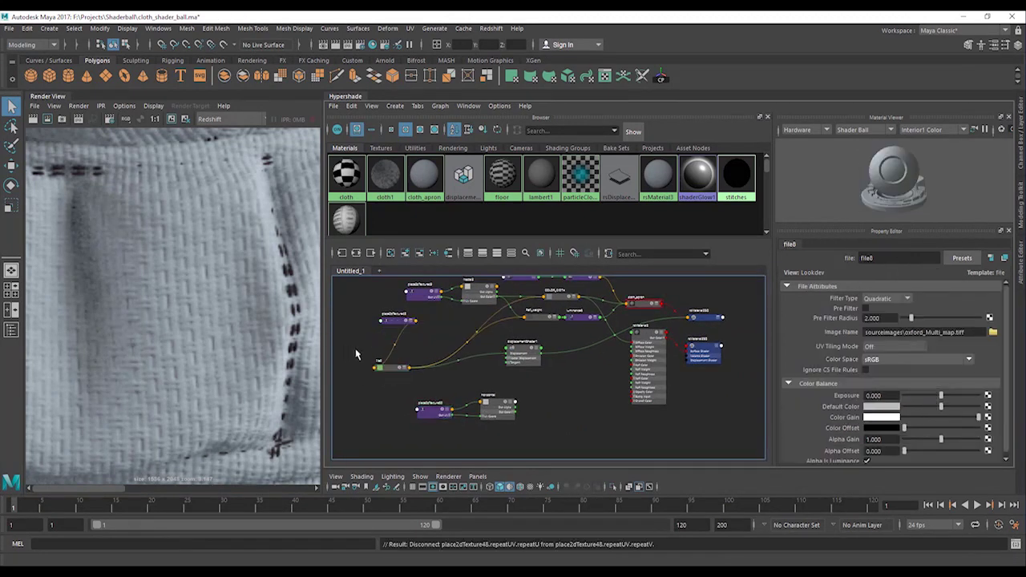
Solo the file8 weave texture for preview and enlarge the material viewer
{"action": "left_click", "coordinate": [393, 324]}
{"action": "scroll", "coordinate": [418, 377], "scroll_direction": "up", "scroll_amount": 5}
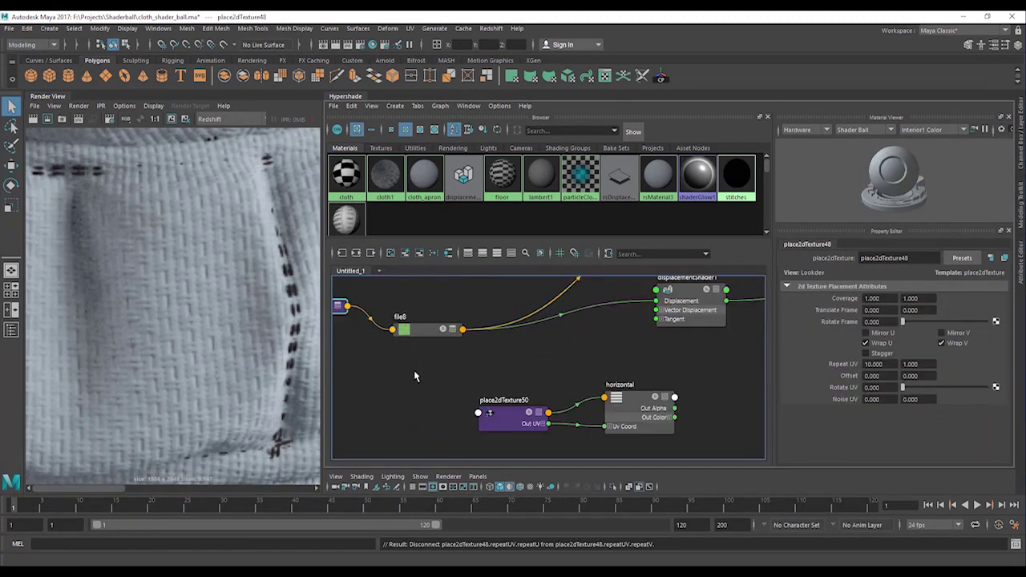
{"action": "left_click", "coordinate": [435, 316]}
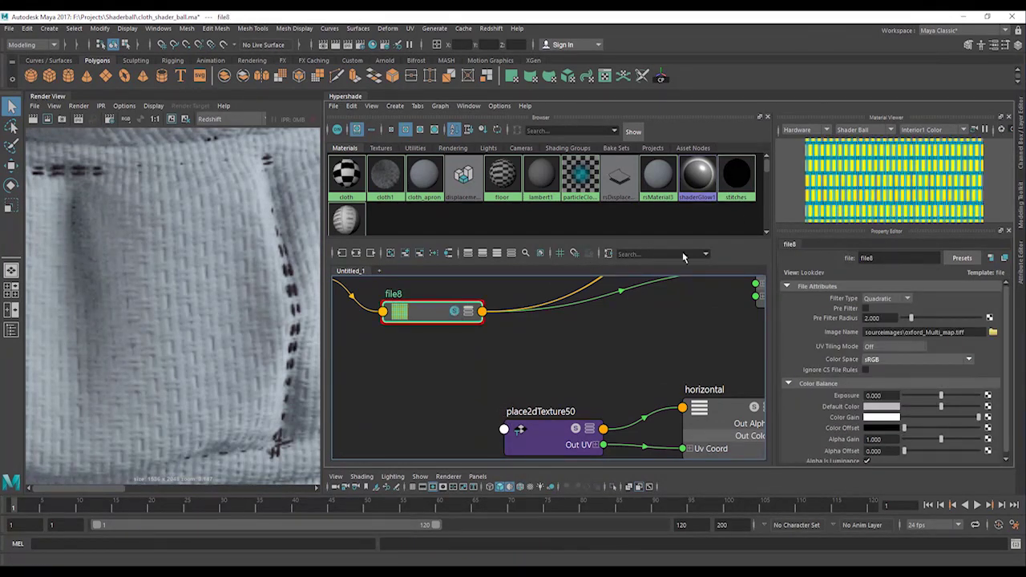
{"action": "left_click_drag", "start_coordinate": [848, 225], "coordinate": [849, 325]}
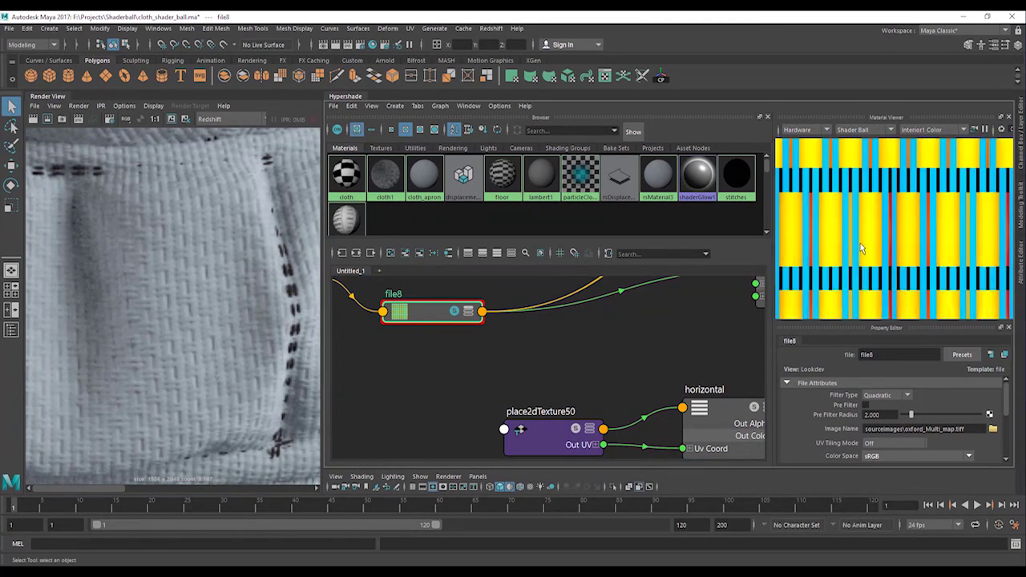
{"action": "middle_click_drag", "start_coordinate": [430, 340], "coordinate": [607, 360]}
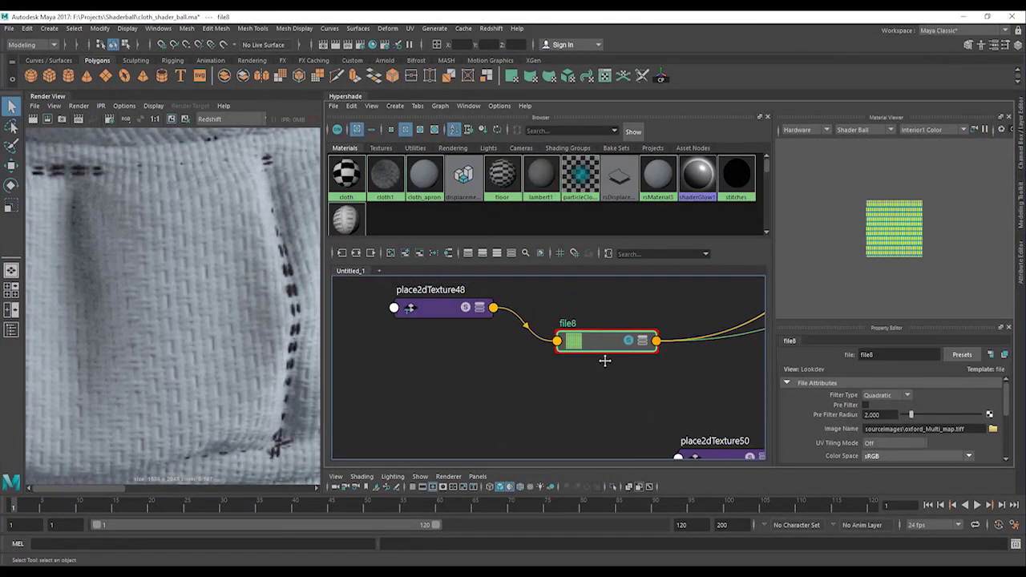
Set Repeat UV of place2dTexture48 to 2 and 2
{"action": "left_click", "coordinate": [430, 311]}
{"action": "scroll", "coordinate": [851, 418], "scroll_direction": "down", "scroll_amount": 2}
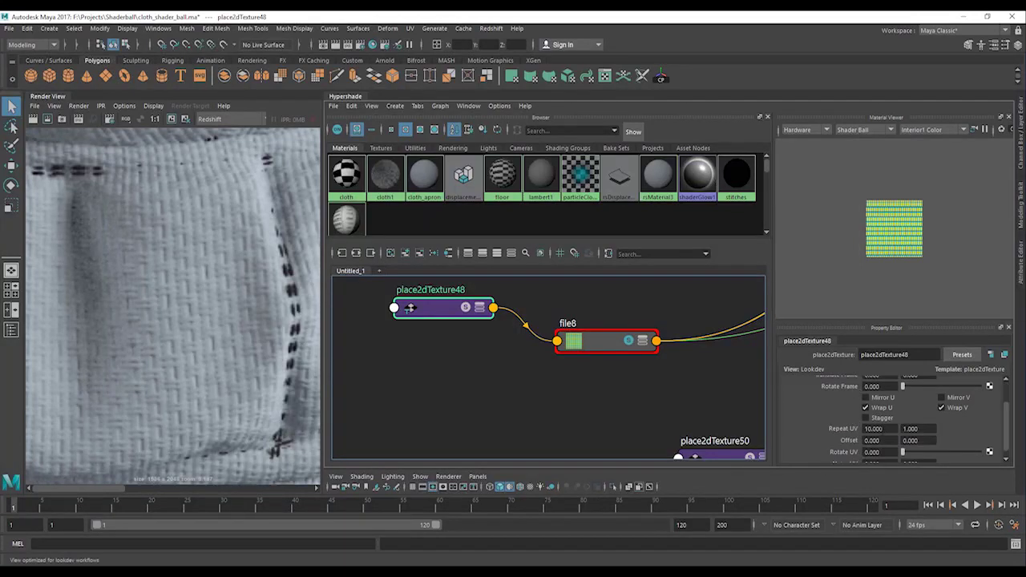
{"action": "left_click_drag", "start_coordinate": [884, 428], "coordinate": [807, 430]}
{"action": "type", "text": "2"}
{"action": "key", "text": "Tab"}
{"action": "type", "text": "2"}
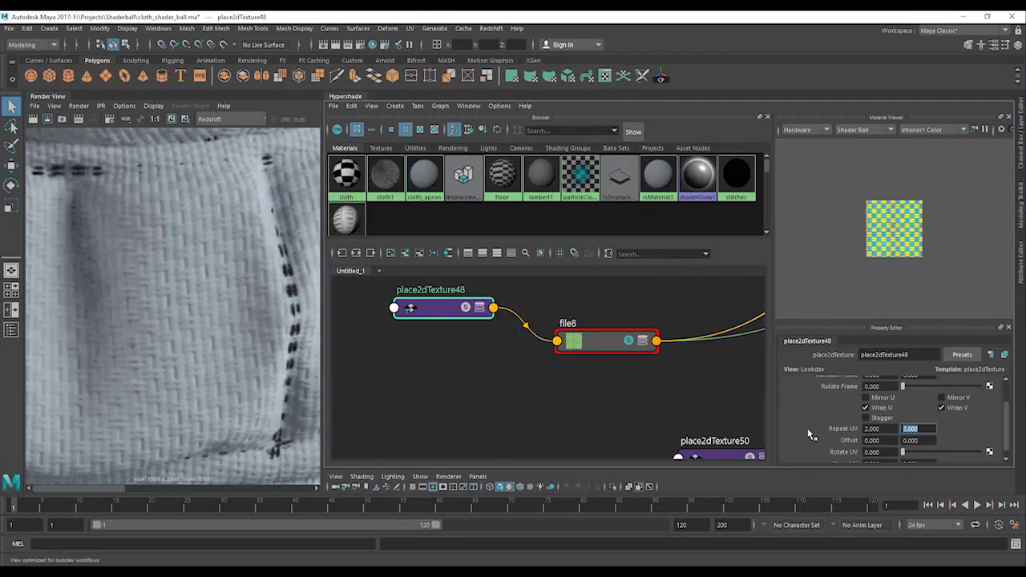
{"action": "key", "text": "Return"}
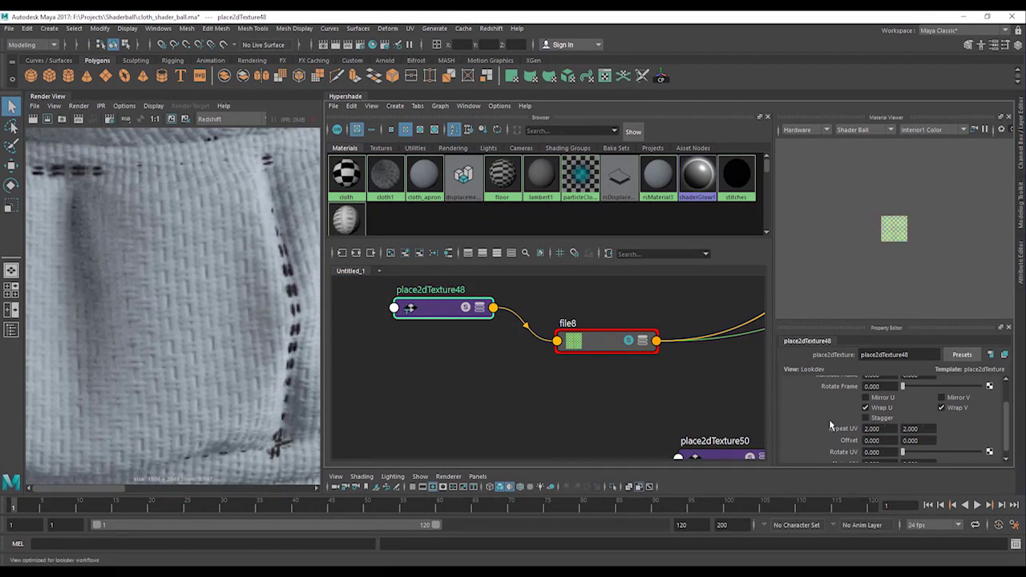
Set Repeat UV of place2dTexture48 to 1 and 1 and view the weave pattern up close
{"action": "left_click_drag", "start_coordinate": [883, 430], "coordinate": [823, 435]}
{"action": "type", "text": "1"}
{"action": "key", "text": "Tab"}
{"action": "type", "text": "1"}
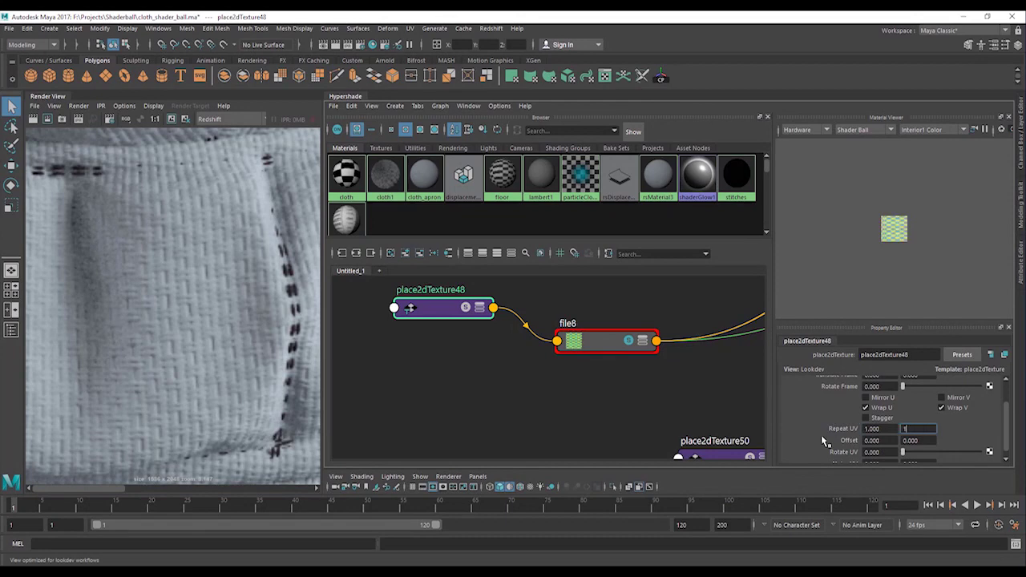
{"action": "key", "text": "Return"}
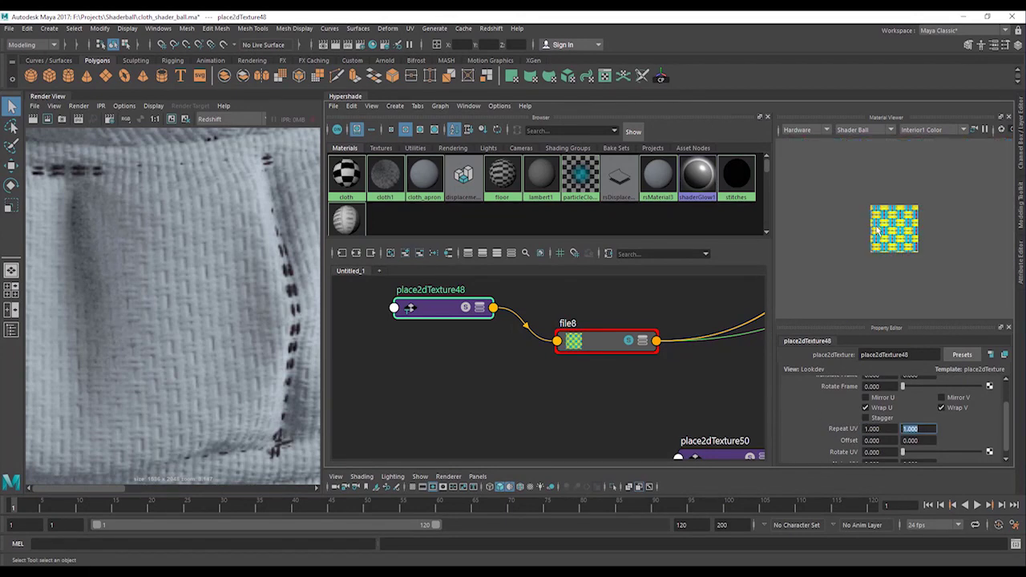
{"action": "scroll", "coordinate": [877, 231], "scroll_direction": "up", "scroll_amount": 2}
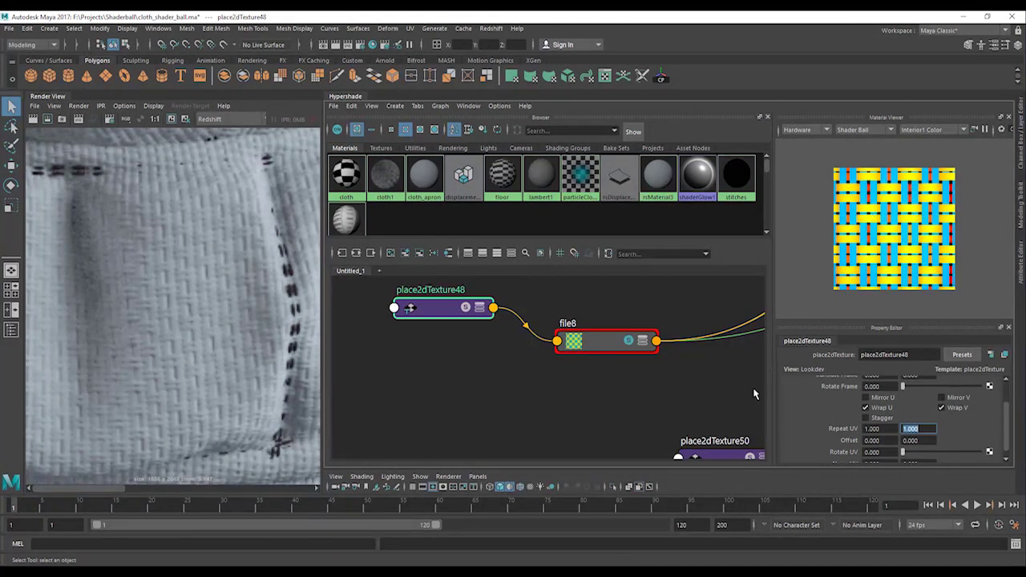
Add a layeredTexture node to the graph and place it beyond the output side of the horizontal ramp
{"action": "middle_click_drag", "start_coordinate": [724, 390], "coordinate": [577, 408], "text": "alt"}
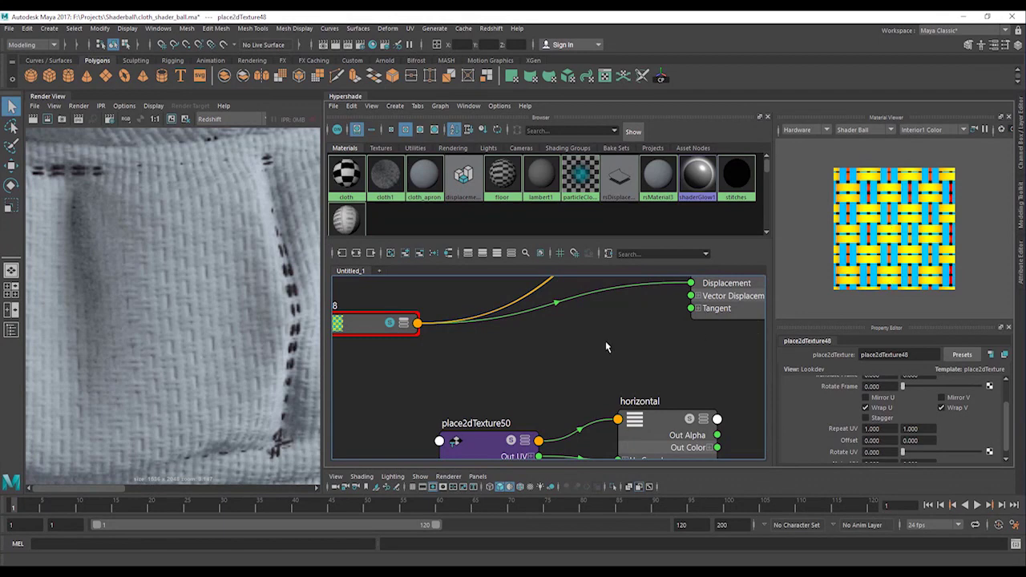
{"action": "middle_click_drag", "start_coordinate": [575, 335], "coordinate": [583, 296], "text": "alt"}
{"action": "right_click_drag", "start_coordinate": [627, 316], "coordinate": [576, 318], "text": "alt"}
{"action": "middle_click_drag", "start_coordinate": [575, 317], "coordinate": [608, 351], "text": "alt"}
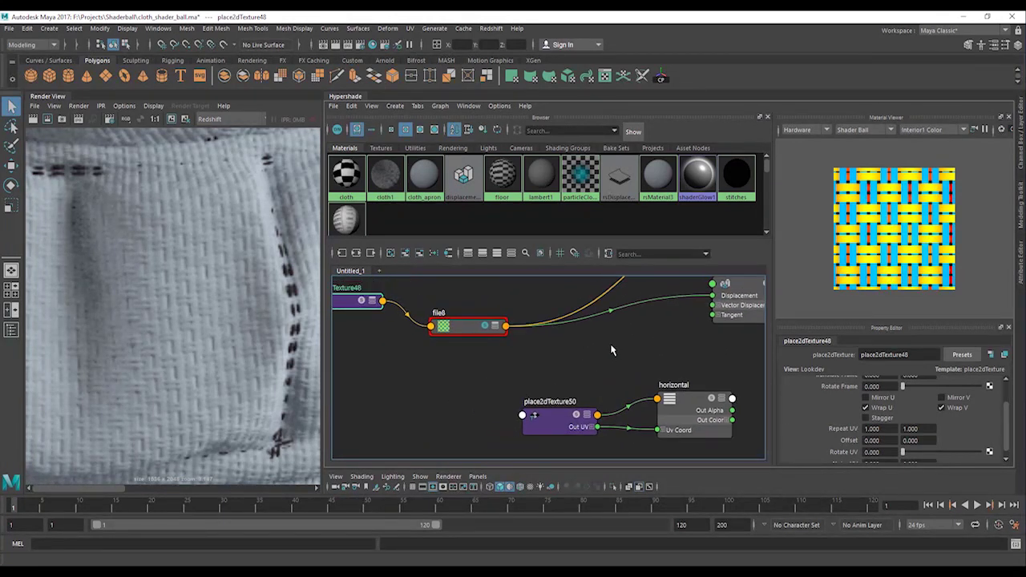
{"action": "key", "text": "Tab"}
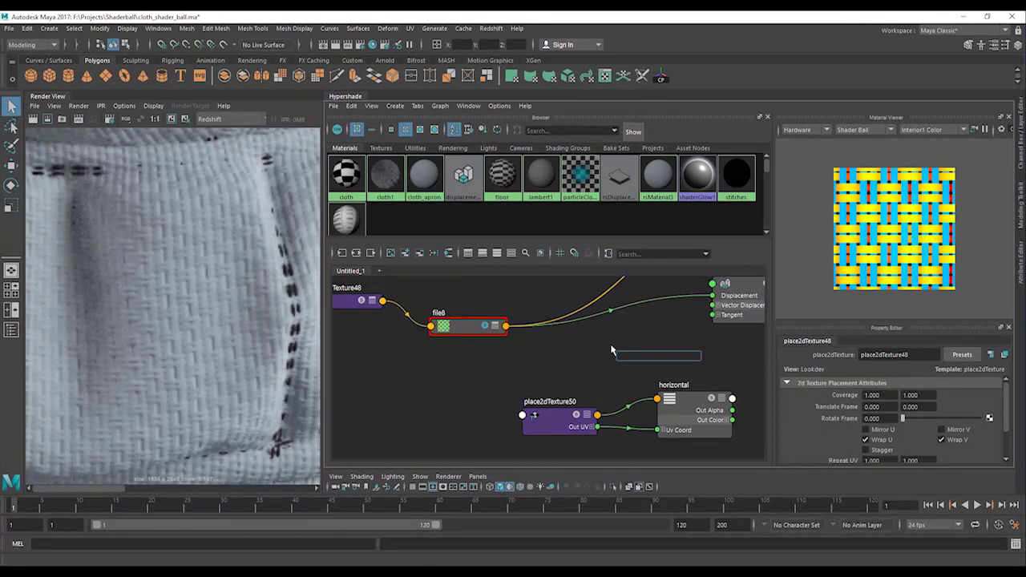
{"action": "type", "text": "la"}
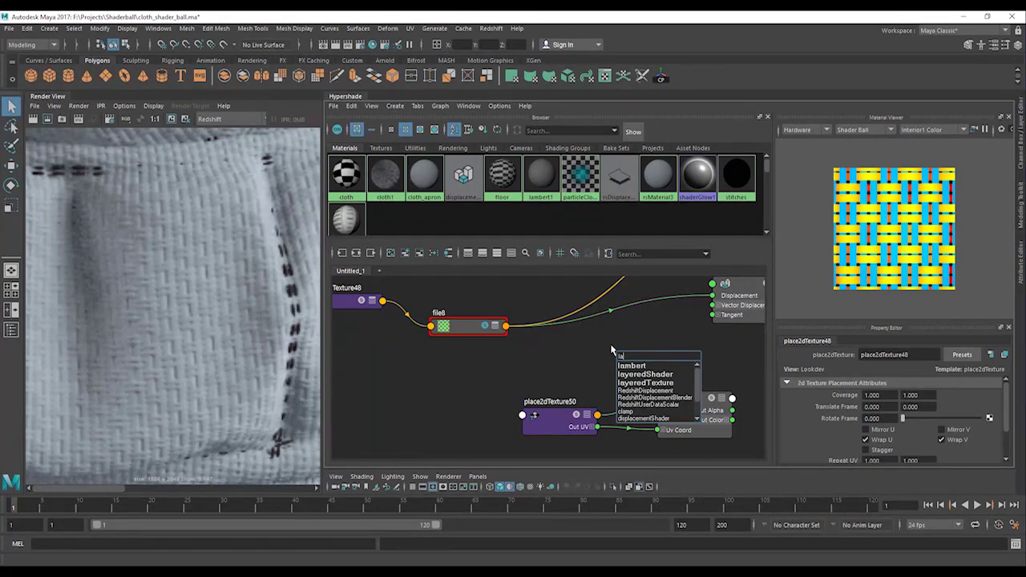
{"action": "key", "text": "Down"}
{"action": "key", "text": "Down"}
{"action": "key", "text": "Down"}
{"action": "key", "text": "Return"}
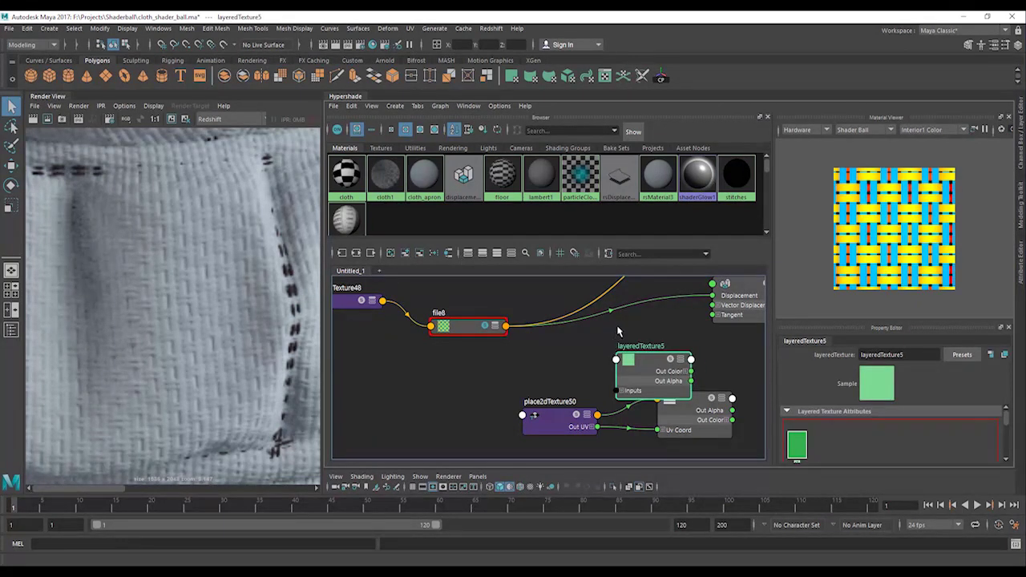
{"action": "left_click_drag", "start_coordinate": [637, 368], "coordinate": [738, 362]}
{"action": "middle_click_drag", "start_coordinate": [634, 386], "coordinate": [587, 372], "text": "alt"}
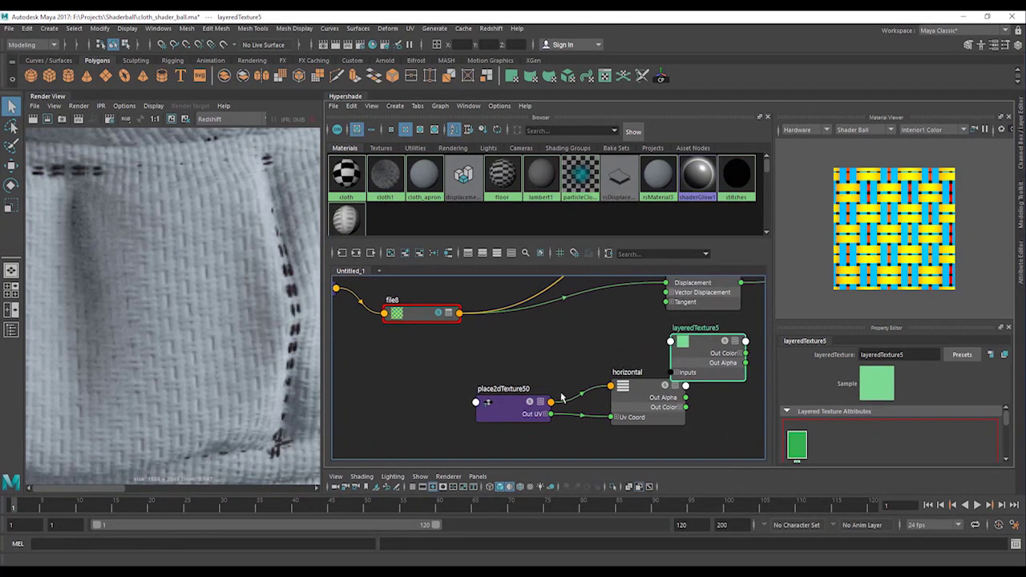
Move the horizontal ramp and place2dTexture50 together away from the layered texture node, and select only the ramp
{"action": "left_click", "coordinate": [535, 402]}
{"action": "left_click", "coordinate": [635, 404], "text": "shift"}
{"action": "left_click_drag", "start_coordinate": [636, 404], "coordinate": [554, 404]}
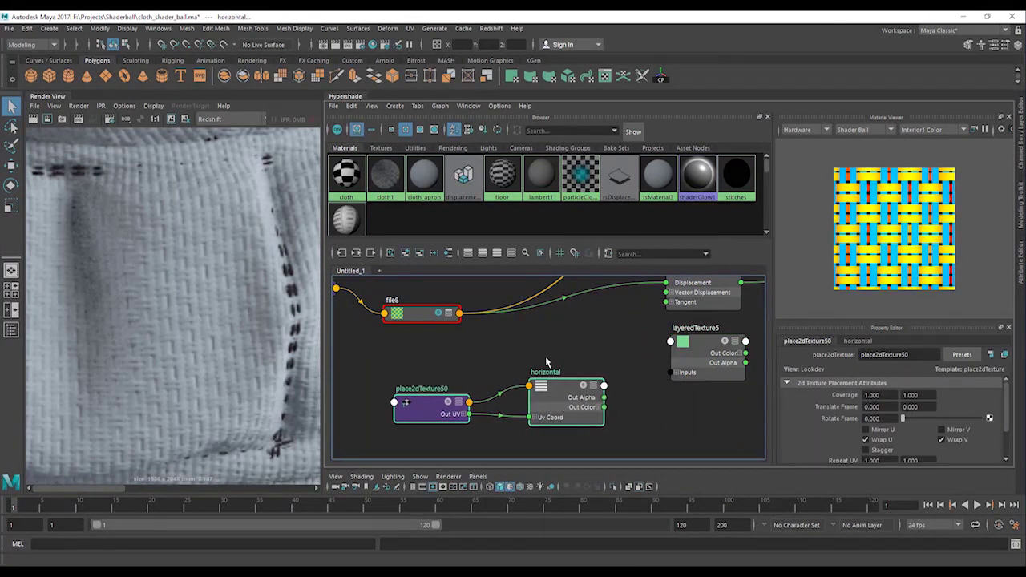
{"action": "left_click", "coordinate": [552, 410]}
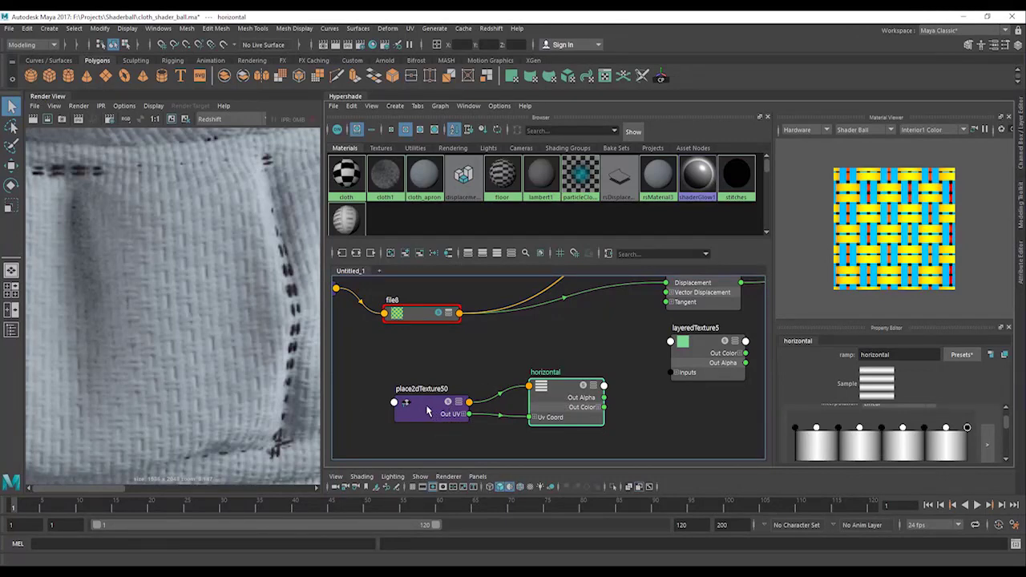
Duplicate the horizontal ramp with connections to its network and rename the copy vertical
{"action": "left_click", "coordinate": [352, 106]}
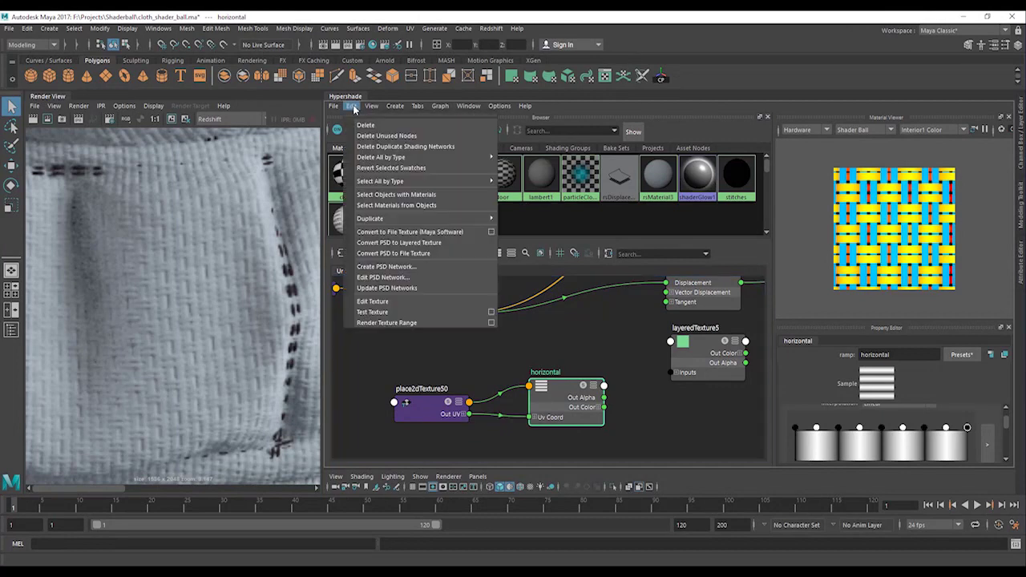
{"action": "mouse_move", "coordinate": [412, 219]}
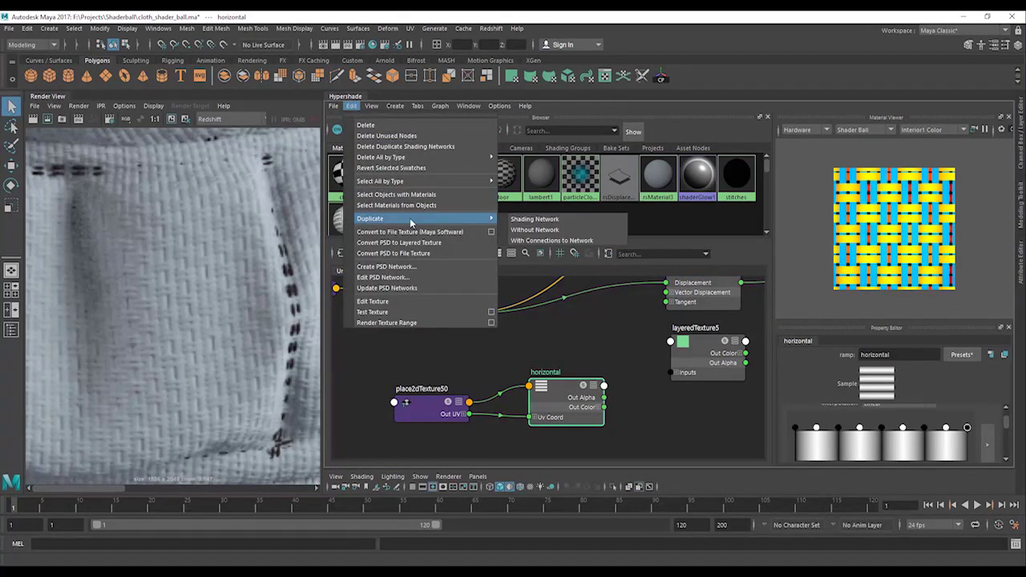
{"action": "left_click", "coordinate": [544, 241]}
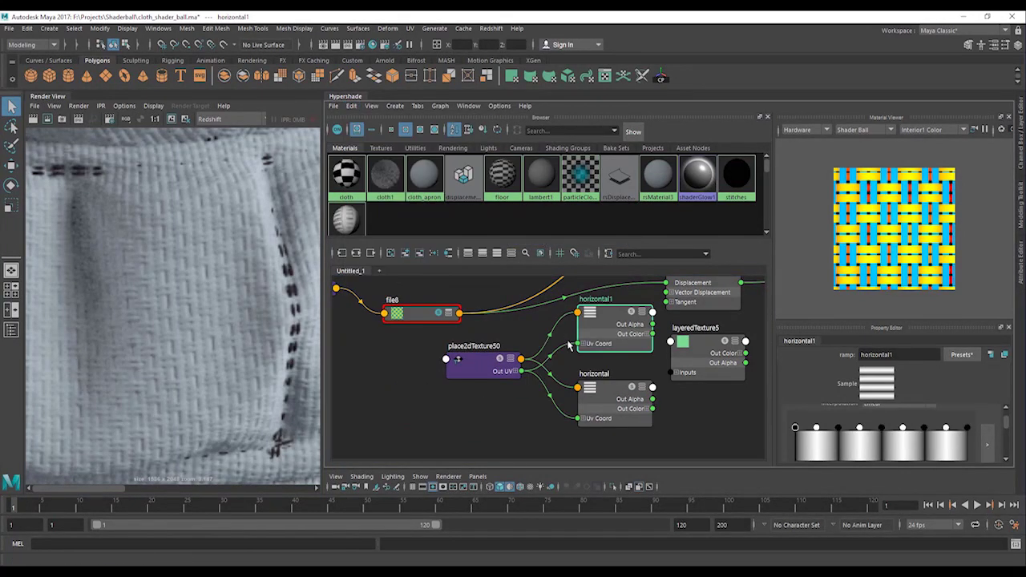
{"action": "double_click", "coordinate": [589, 301]}
{"action": "type", "text": "vertical"}
{"action": "key", "text": "Return"}
Space out place2dTexture50 and the vertical and horizontal ramps in the graph
{"action": "left_click_drag", "start_coordinate": [481, 365], "coordinate": [455, 381]}
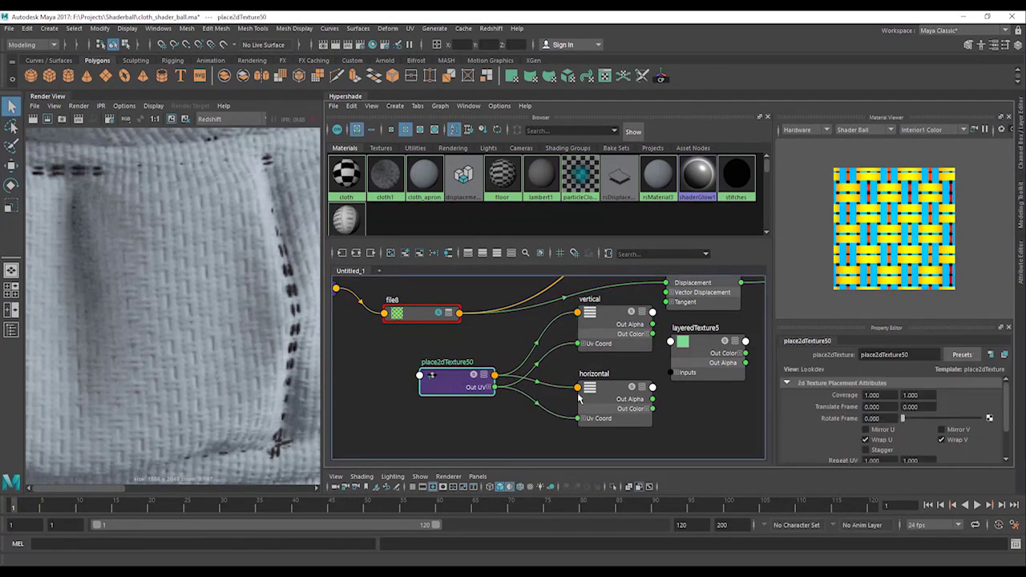
{"action": "left_click_drag", "start_coordinate": [609, 393], "coordinate": [592, 405]}
{"action": "left_click_drag", "start_coordinate": [590, 328], "coordinate": [585, 345]}
{"action": "middle_click_drag", "start_coordinate": [584, 344], "coordinate": [553, 318], "text": "alt"}
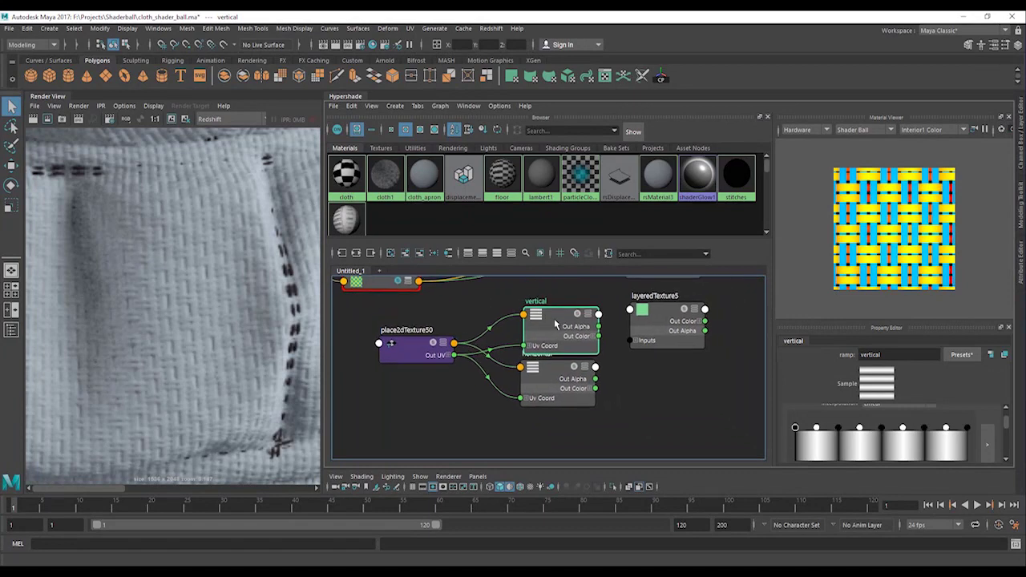
Select layeredTexture5 and enlarge the Property Editor so all its Layered Texture Attributes fit
{"action": "left_click", "coordinate": [646, 326]}
{"action": "middle_click_drag", "start_coordinate": [646, 325], "coordinate": [651, 345], "text": "alt"}
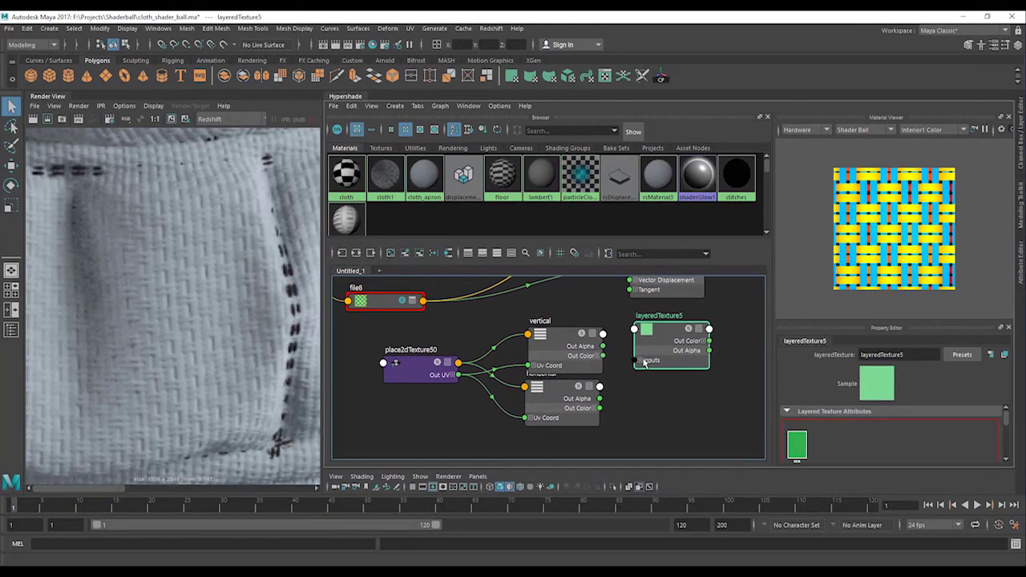
{"action": "middle_click_drag", "start_coordinate": [670, 401], "coordinate": [659, 372], "text": "alt"}
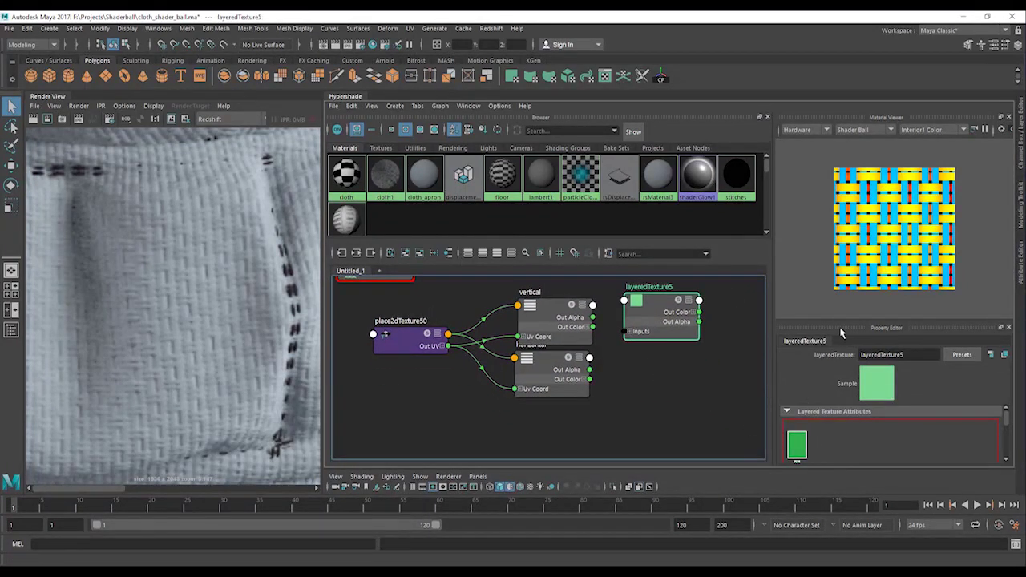
{"action": "left_click_drag", "start_coordinate": [841, 320], "coordinate": [842, 160]}
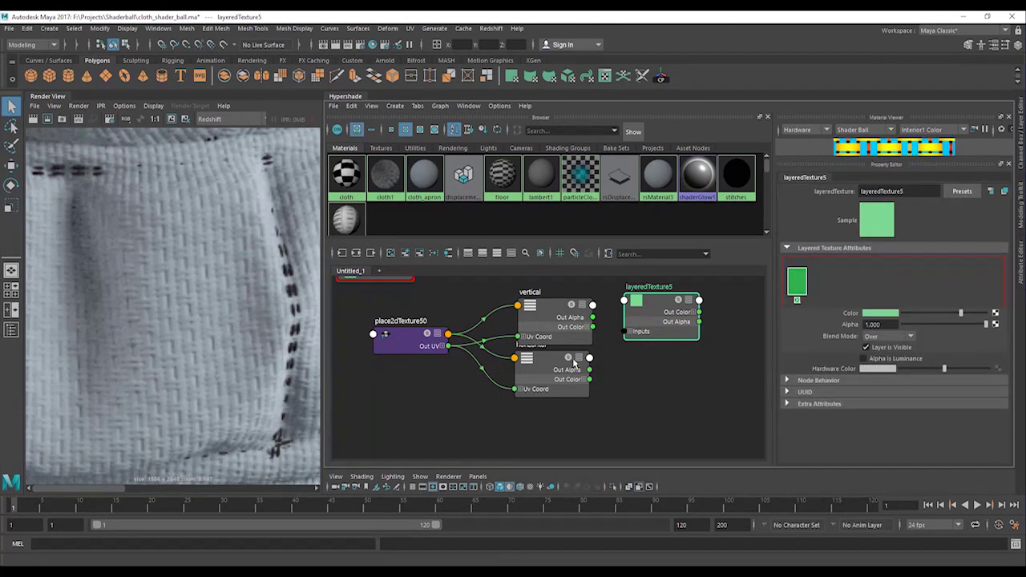
{"action": "middle_click_drag", "start_coordinate": [607, 331], "coordinate": [626, 368], "text": "alt"}
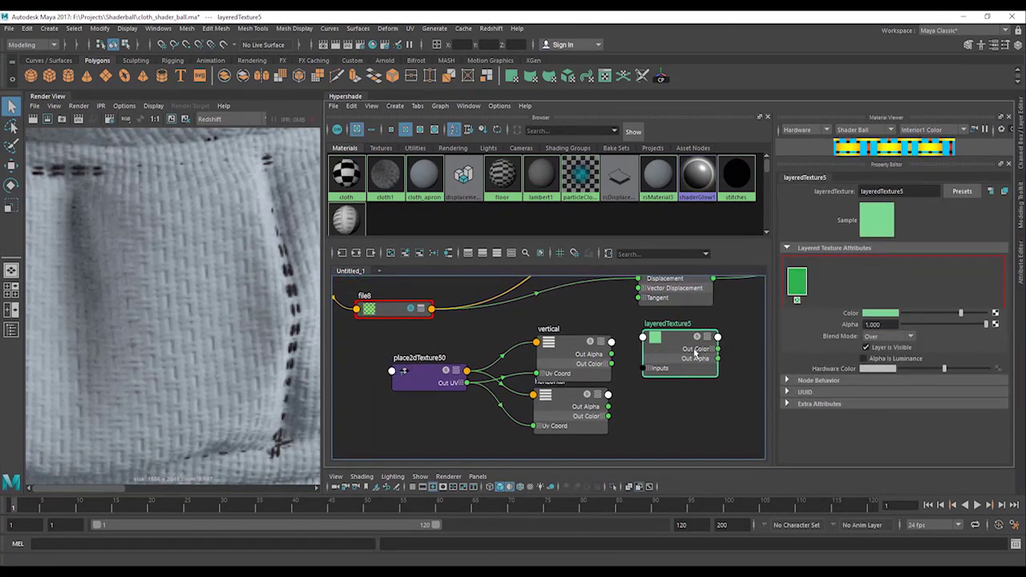
Connect the vertical and horizontal ramps as two color layers of layeredTexture5 and move the horizontal ramp clear of the vertical one
{"action": "middle_click_drag", "start_coordinate": [824, 312], "coordinate": [824, 312]}
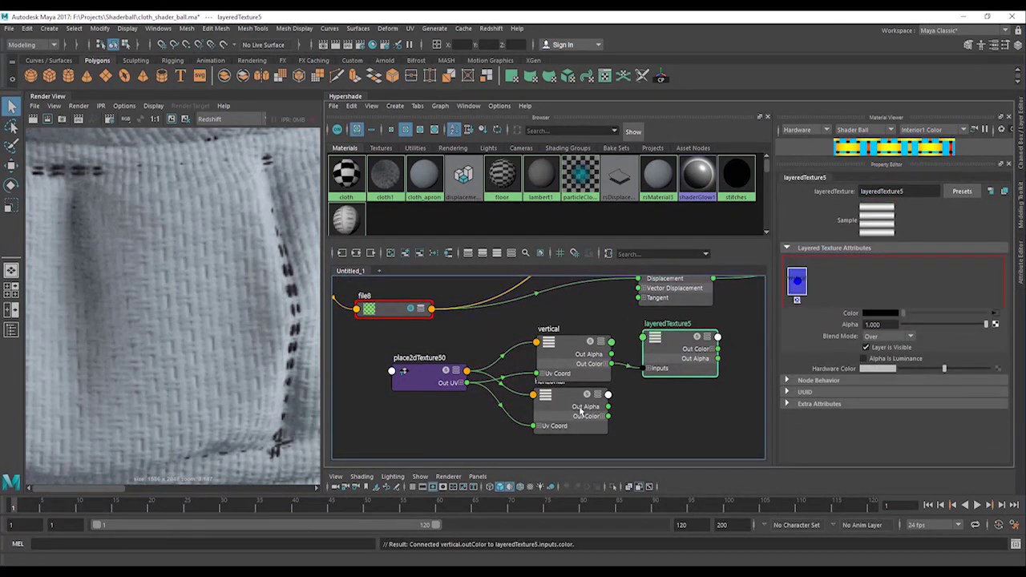
{"action": "left_click", "coordinate": [821, 282]}
{"action": "left_click", "coordinate": [821, 282]}
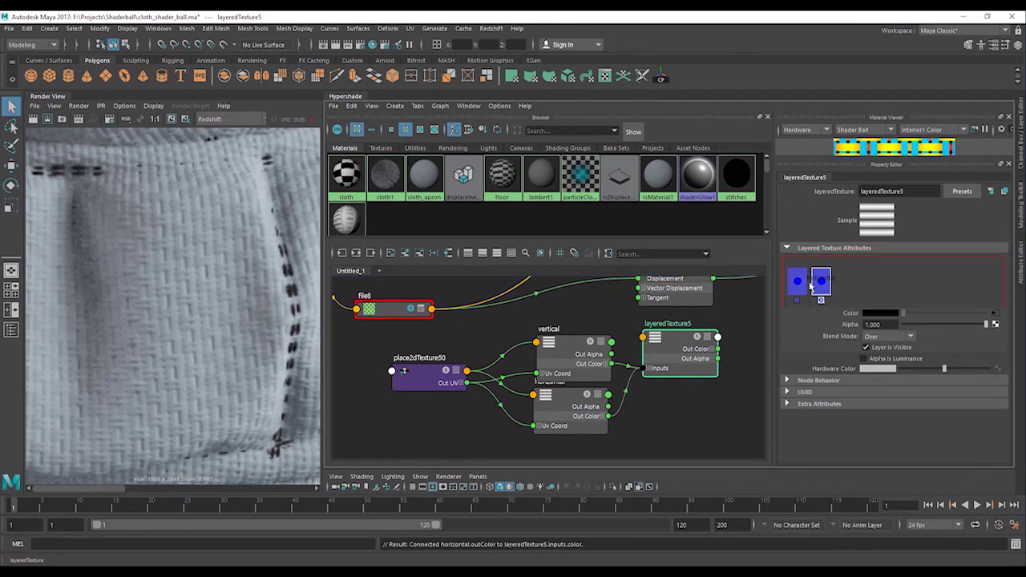
{"action": "left_click_drag", "start_coordinate": [568, 401], "coordinate": [567, 411]}
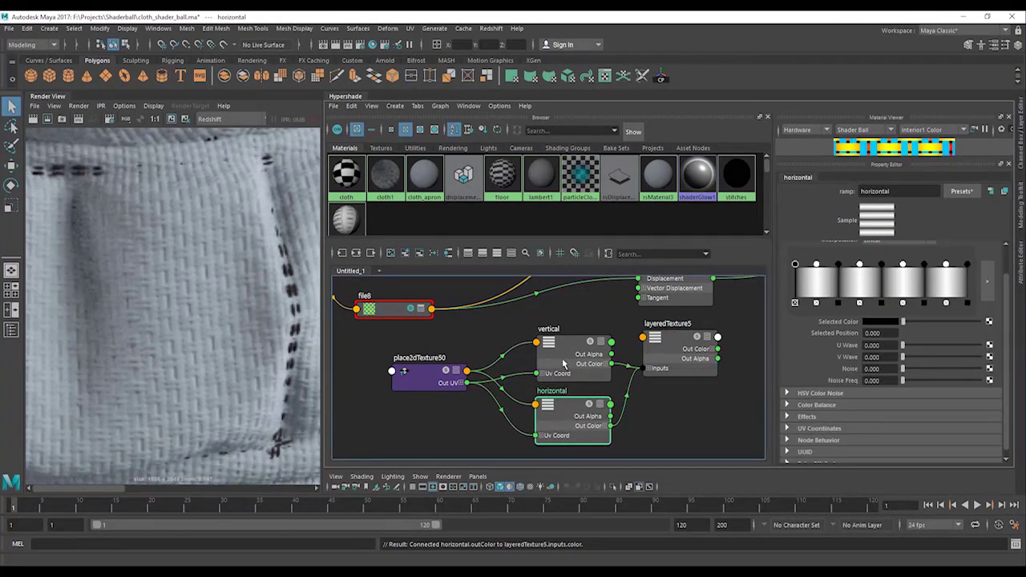
Check the settings of both layers in layeredTexture5 and the ramp attributes of the vertical ramp
{"action": "left_click", "coordinate": [683, 343]}
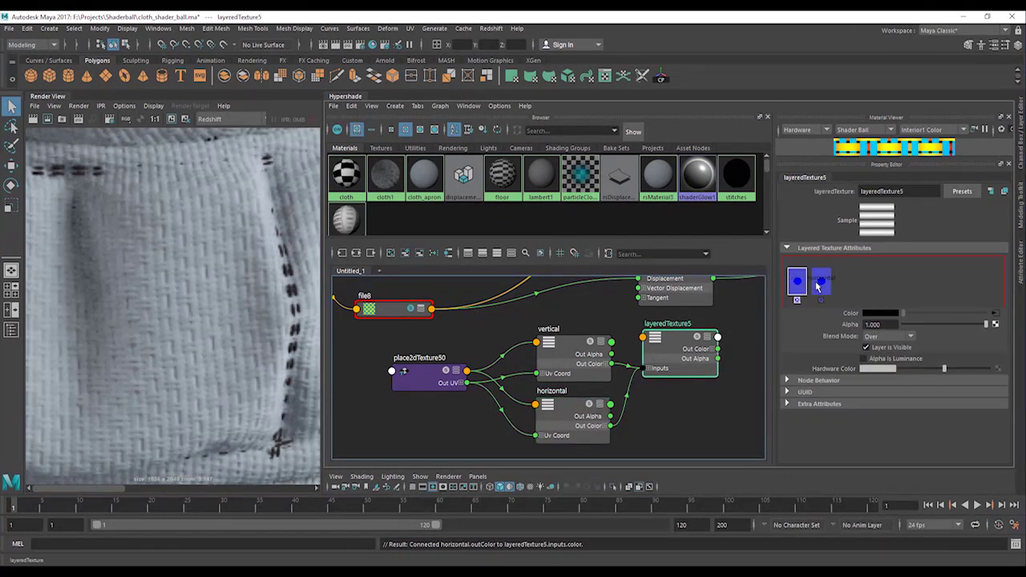
{"action": "left_click", "coordinate": [821, 282]}
{"action": "left_click", "coordinate": [797, 281]}
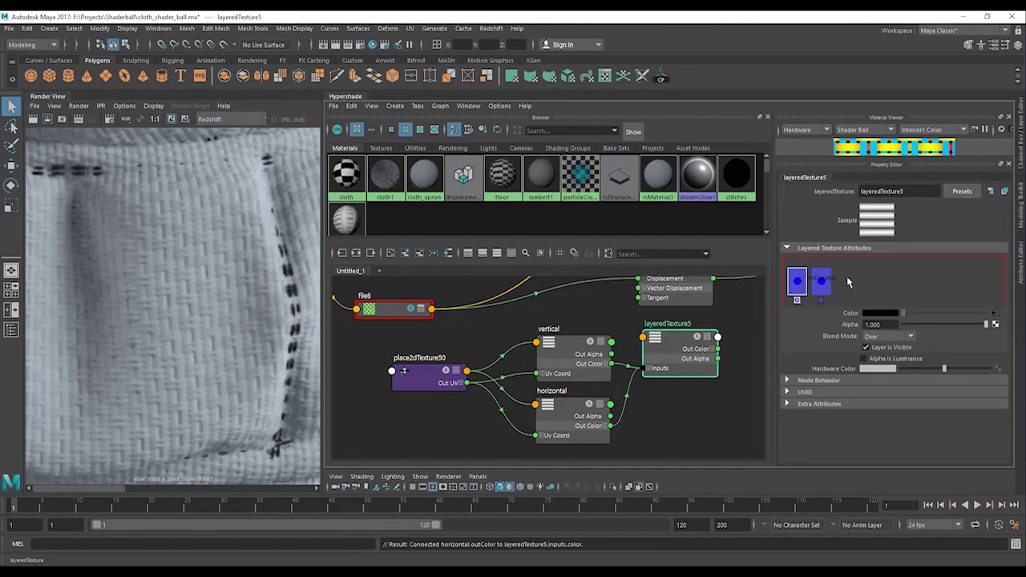
{"action": "left_click", "coordinate": [580, 352]}
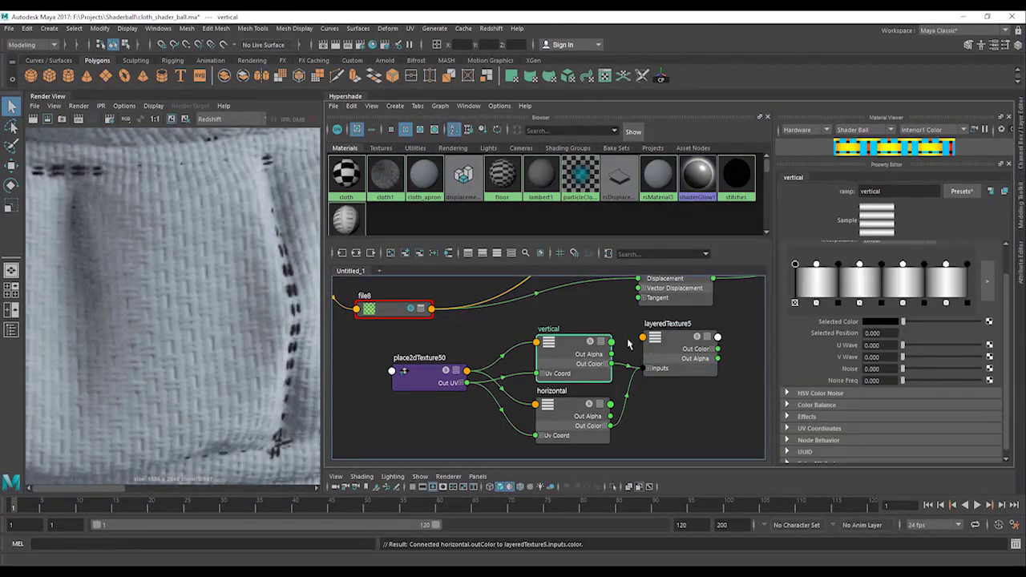
{"action": "scroll", "coordinate": [845, 365], "scroll_direction": "up", "scroll_amount": 2}
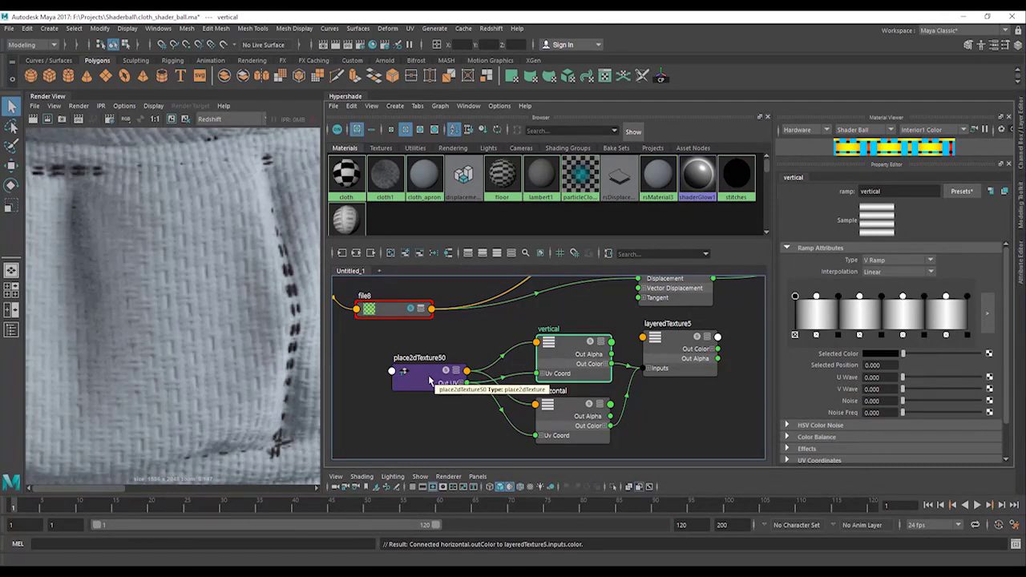
Undo the ramp connections to layeredTexture5 and delete the vertical ramp
{"action": "key", "text": "ctrl+z"}
{"action": "key", "text": "ctrl+z"}
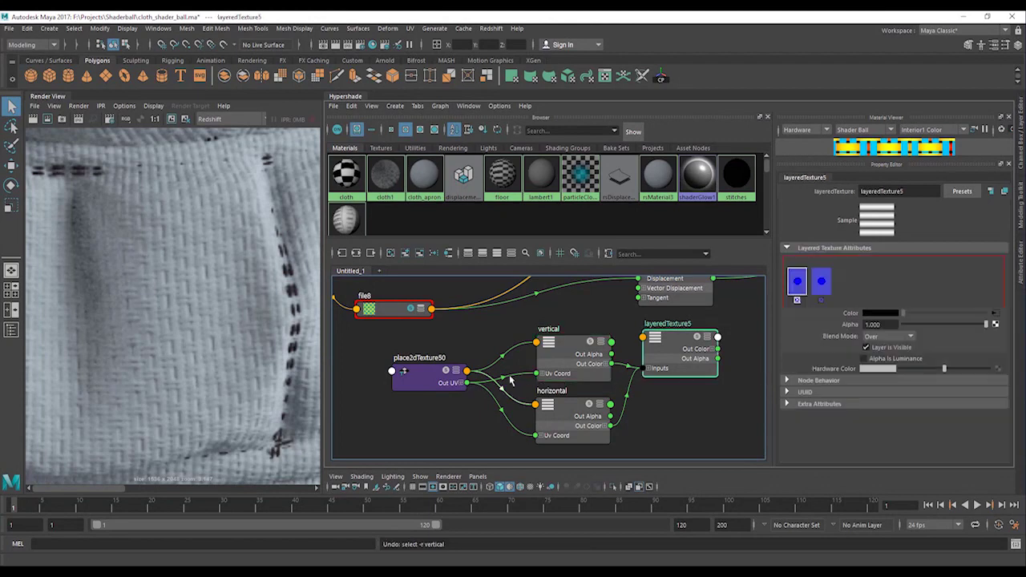
{"action": "key", "text": "ctrl+z"}
{"action": "key", "text": "ctrl+z"}
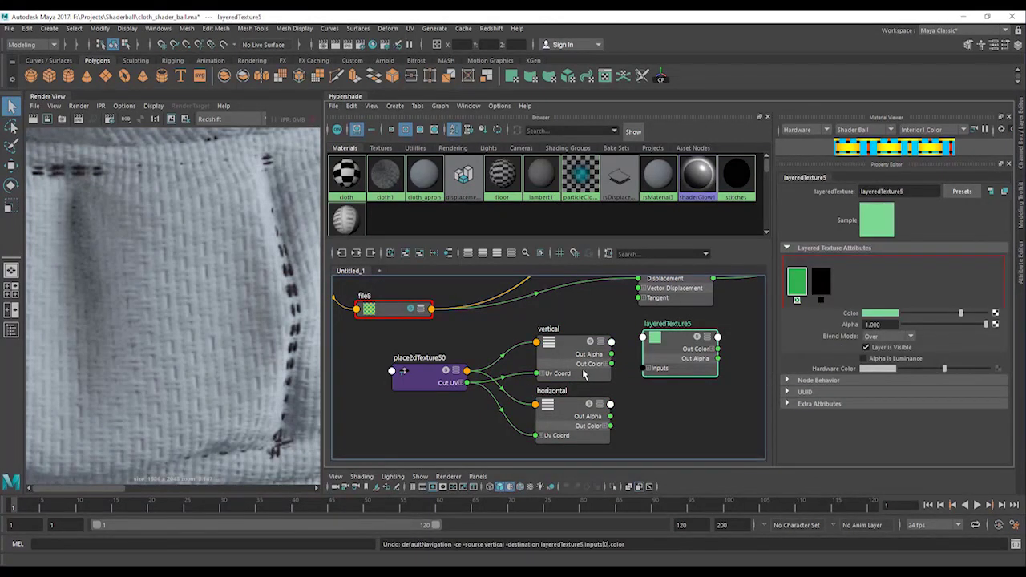
{"action": "key", "text": "ctrl+z"}
{"action": "key", "text": "Delete"}
Move place2dTexture50 level with the horizontal ramp
{"action": "left_click", "coordinate": [563, 439]}
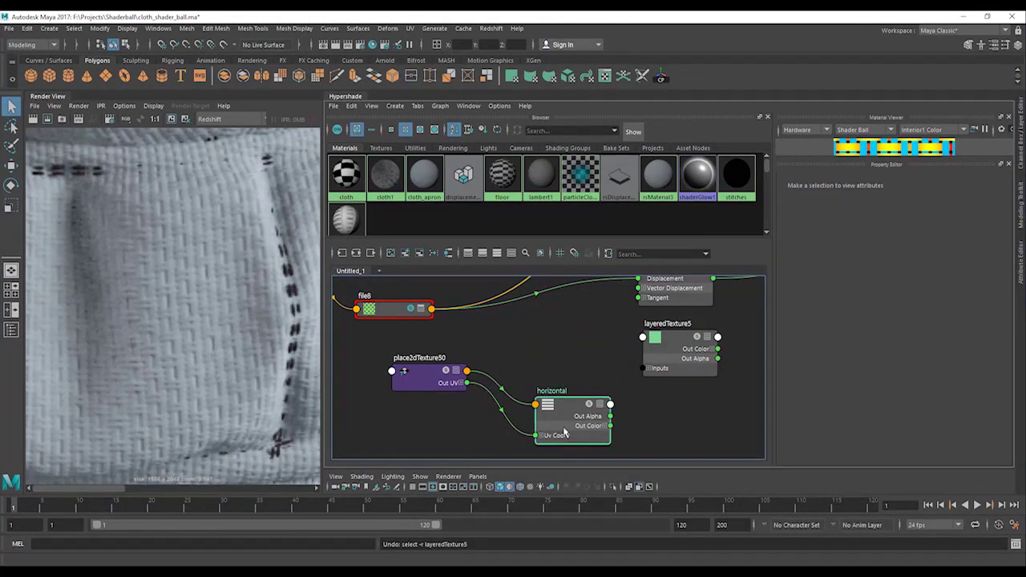
{"action": "left_click_drag", "start_coordinate": [431, 383], "coordinate": [430, 425]}
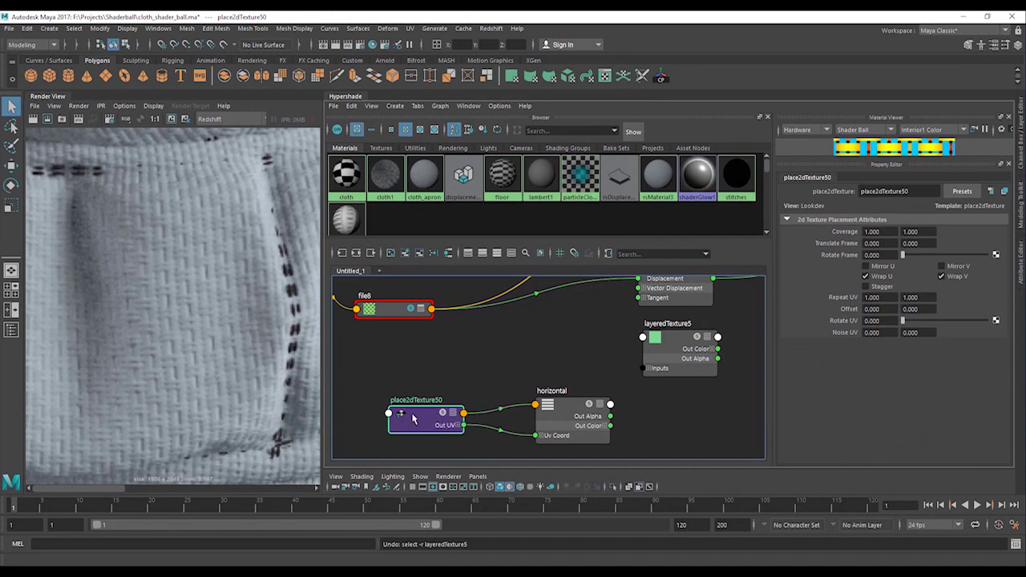
Try to duplicate the horizontal ramp without its network
{"action": "left_click", "coordinate": [558, 409]}
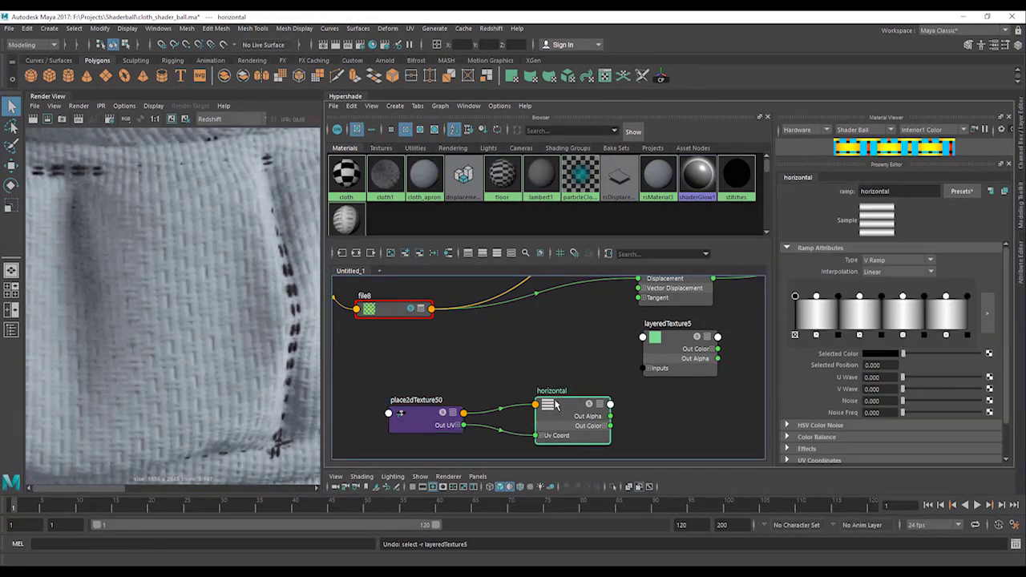
{"action": "left_click", "coordinate": [352, 106]}
{"action": "mouse_move", "coordinate": [484, 219]}
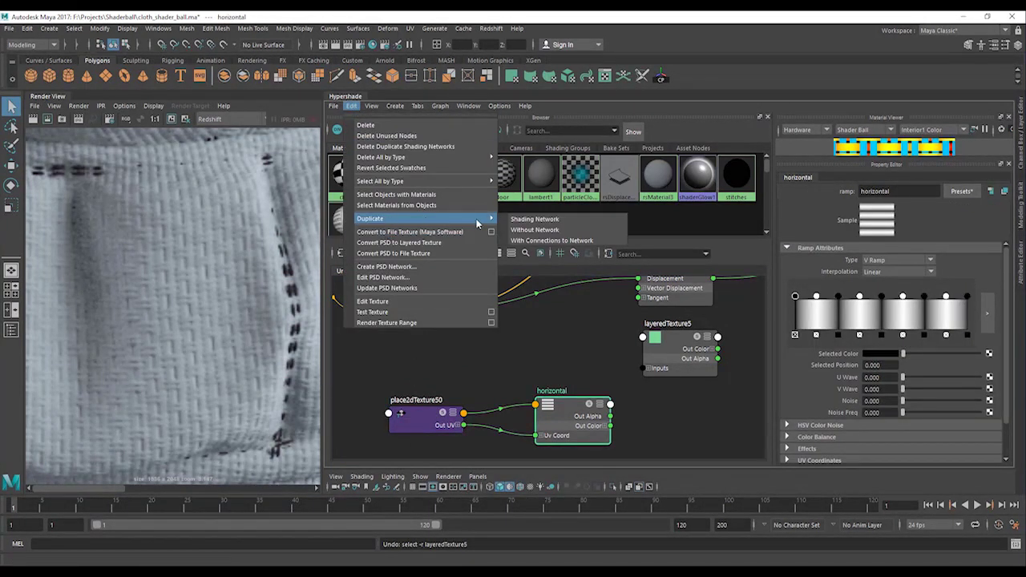
{"action": "left_click", "coordinate": [529, 231]}
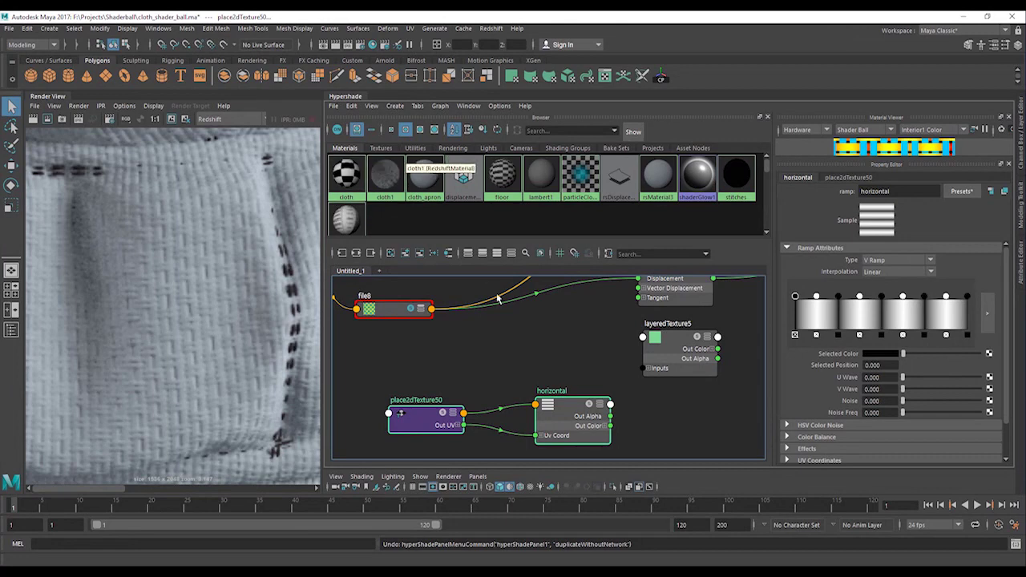
Duplicate the horizontal ramp and place2dTexture50 as a shading network and place the copies above the originals, clear of layeredTexture5
{"action": "left_click", "coordinate": [332, 105]}
{"action": "left_click", "coordinate": [351, 106]}
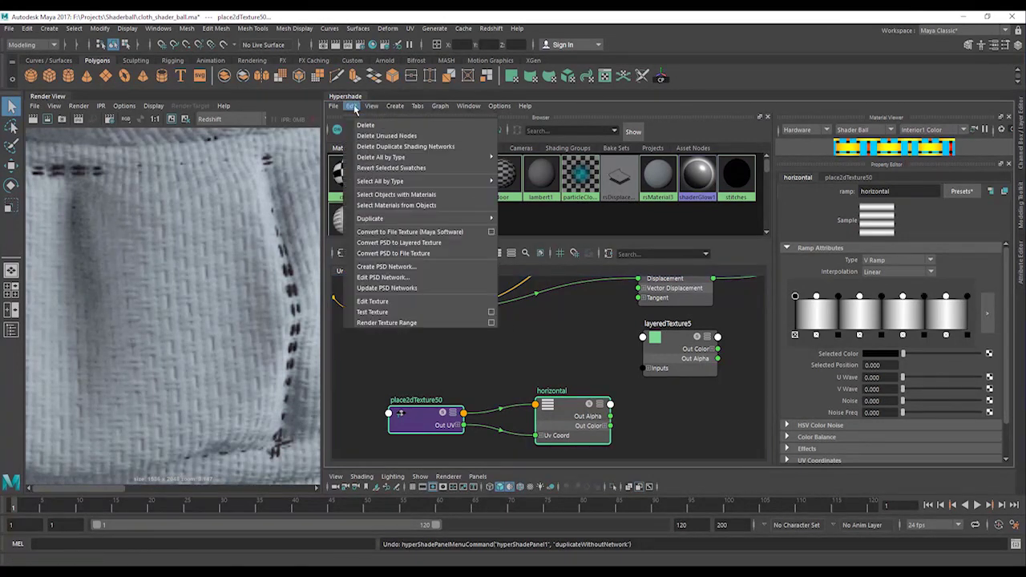
{"action": "mouse_move", "coordinate": [417, 218]}
{"action": "left_click", "coordinate": [544, 222]}
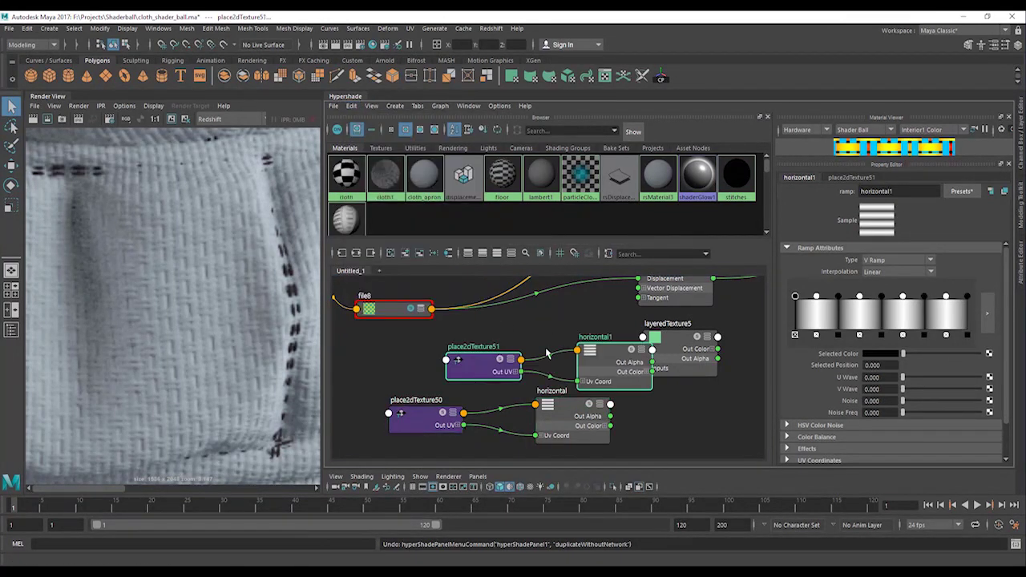
{"action": "left_click_drag", "start_coordinate": [609, 380], "coordinate": [555, 371]}
Rename the duplicated ramp as Vertical
{"action": "double_click", "coordinate": [542, 331]}
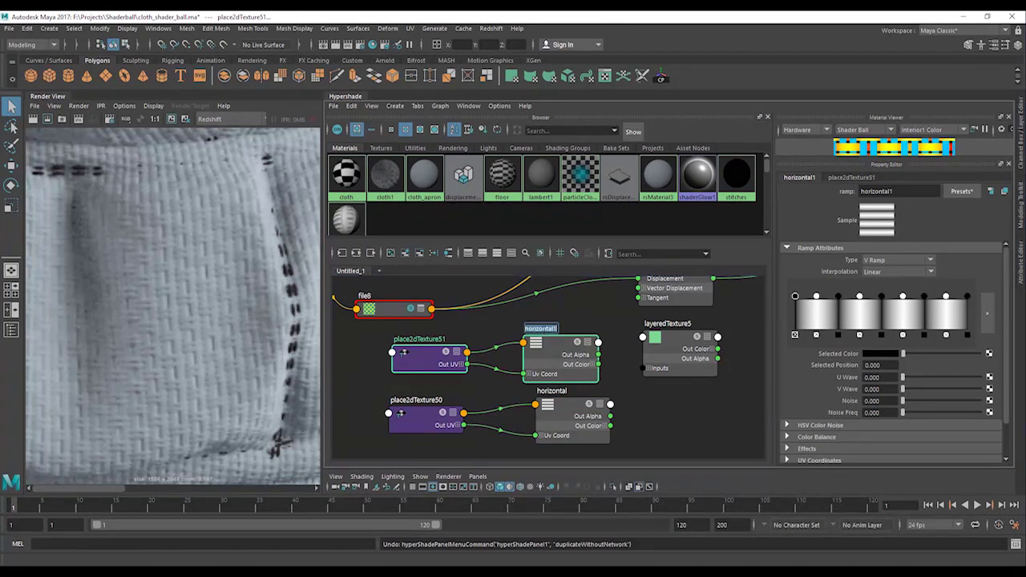
{"action": "type", "text": "Vertical"}
{"action": "key", "text": "Return"}
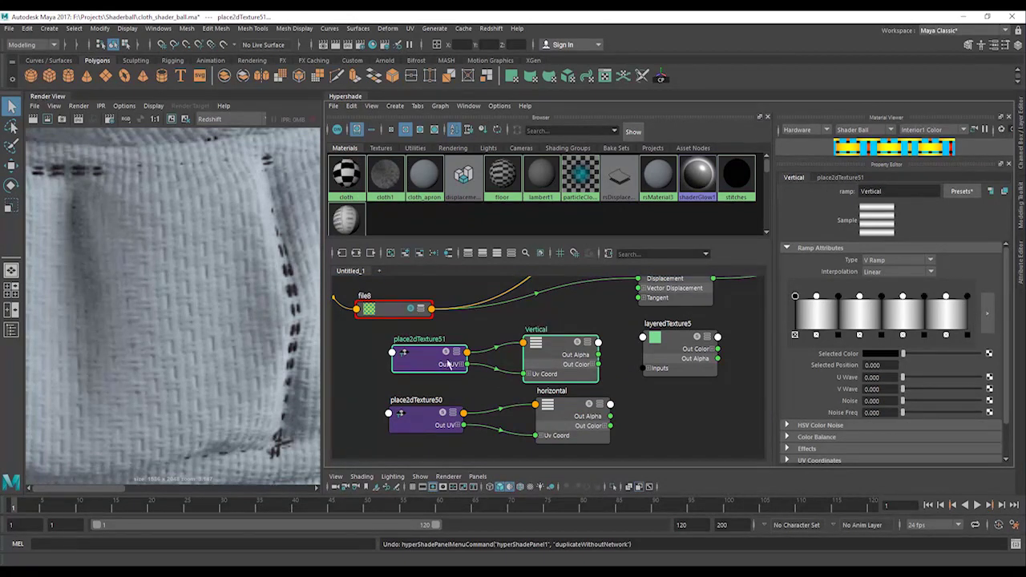
Set Rotate Frame of place2dTexture51 to 90
{"action": "left_click", "coordinate": [421, 371]}
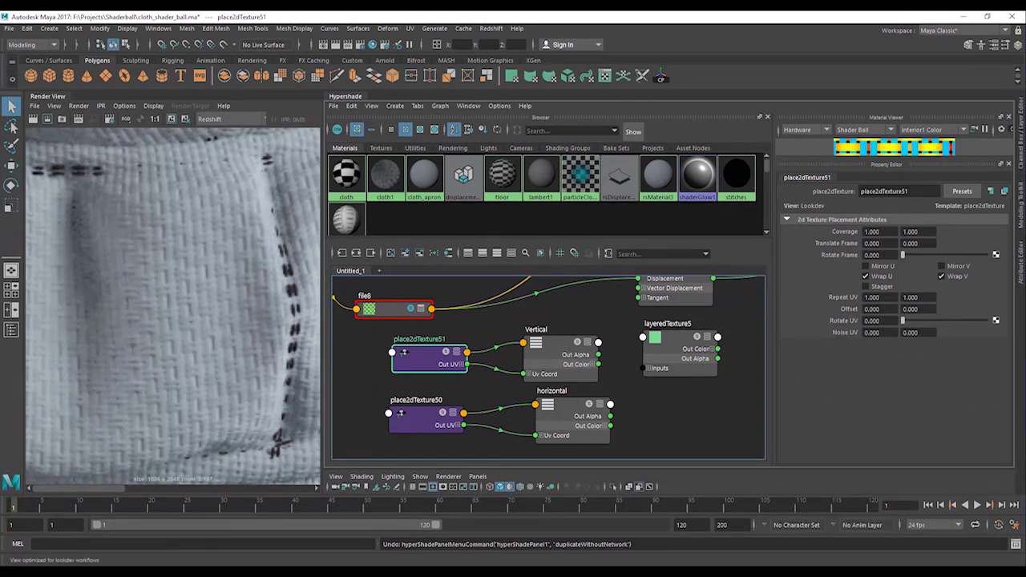
{"action": "left_click_drag", "start_coordinate": [886, 255], "coordinate": [823, 257]}
{"action": "type", "text": "90"}
{"action": "key", "text": "Return"}
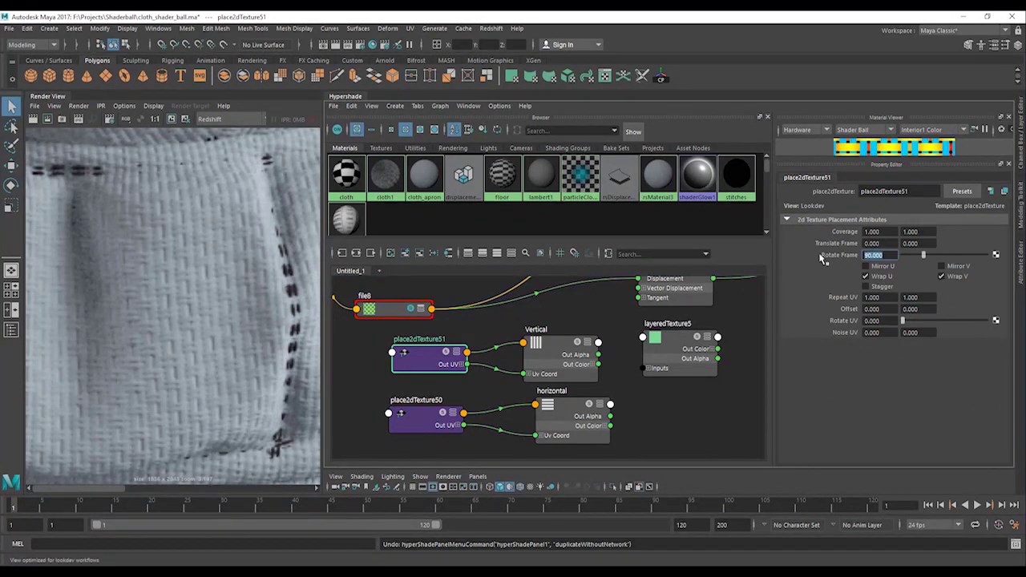
Change the Vertical ramp's type to U Ramp
{"action": "left_click", "coordinate": [562, 365]}
{"action": "left_click", "coordinate": [882, 261]}
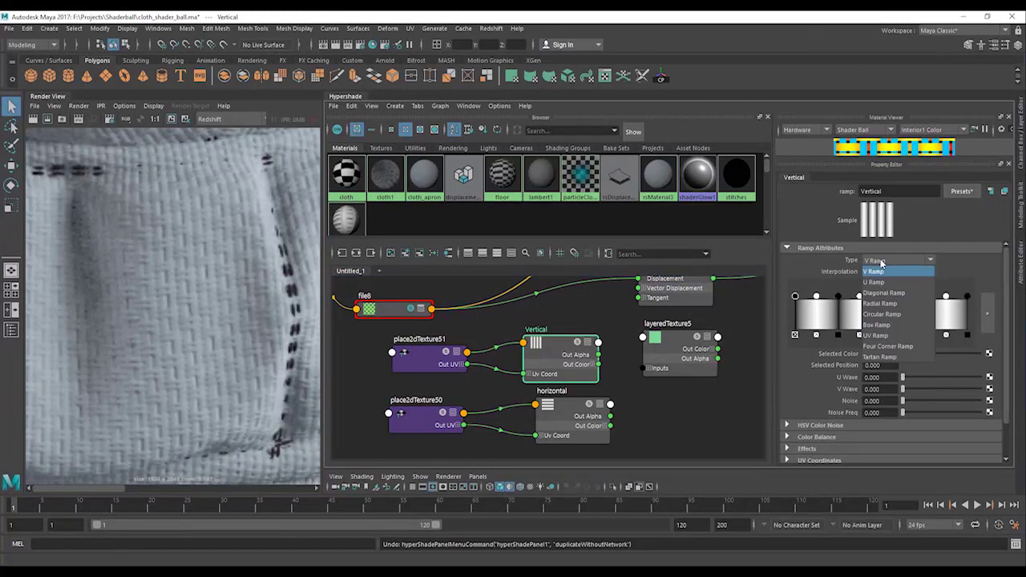
{"action": "left_click", "coordinate": [875, 283]}
Set Rotate Frame of place2dTexture51 to 0 and select the Vertical ramp to view its stripes
{"action": "left_click", "coordinate": [425, 367]}
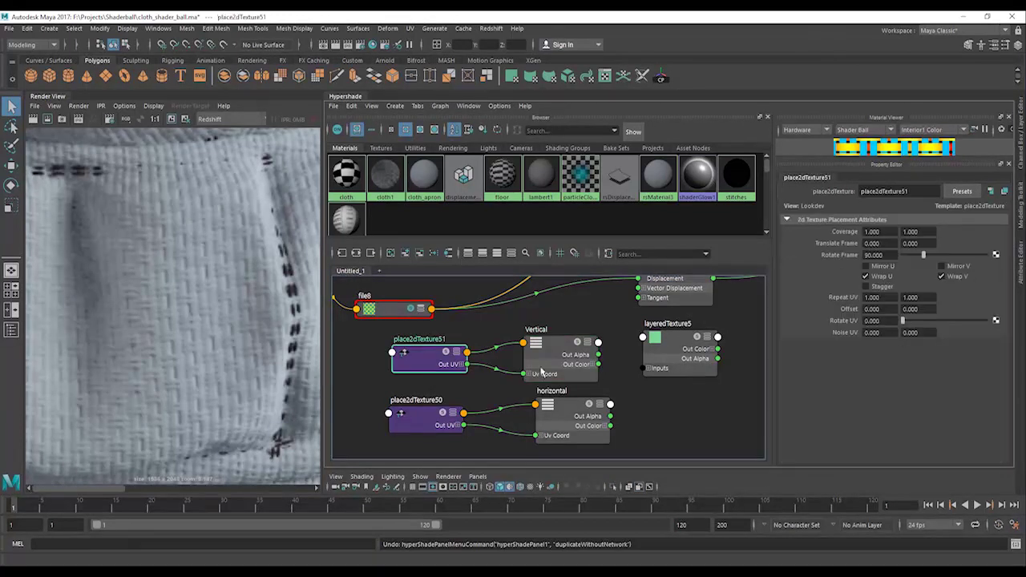
{"action": "left_click_drag", "start_coordinate": [890, 254], "coordinate": [806, 257]}
{"action": "type", "text": "0"}
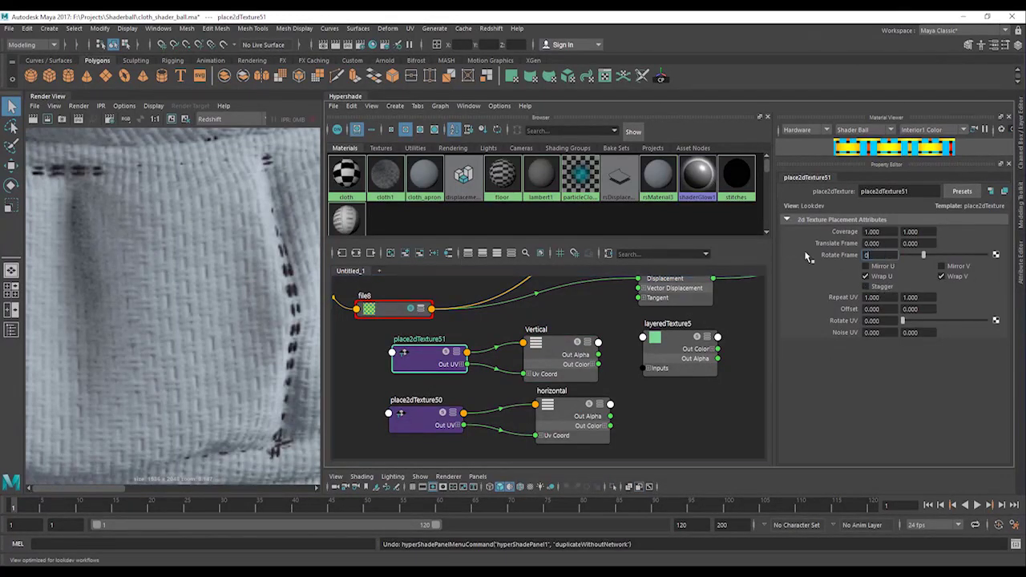
{"action": "key", "text": "Return"}
{"action": "left_click", "coordinate": [535, 318]}
{"action": "left_click", "coordinate": [550, 351]}
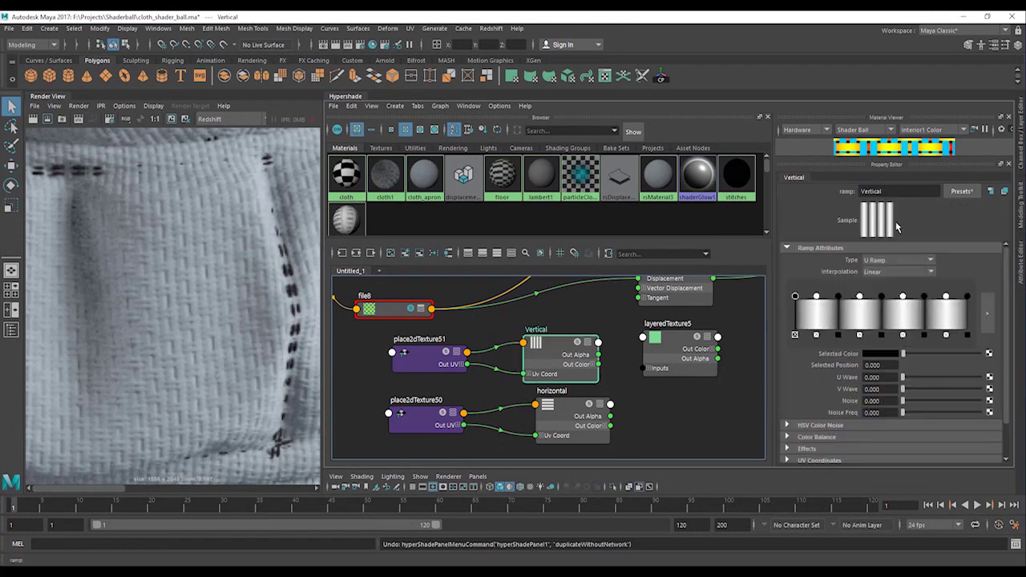
Align the horizontal ramp beneath the Vertical ramp and select layeredTexture5
{"action": "left_click_drag", "start_coordinate": [567, 422], "coordinate": [572, 402]}
{"action": "left_click", "coordinate": [550, 354]}
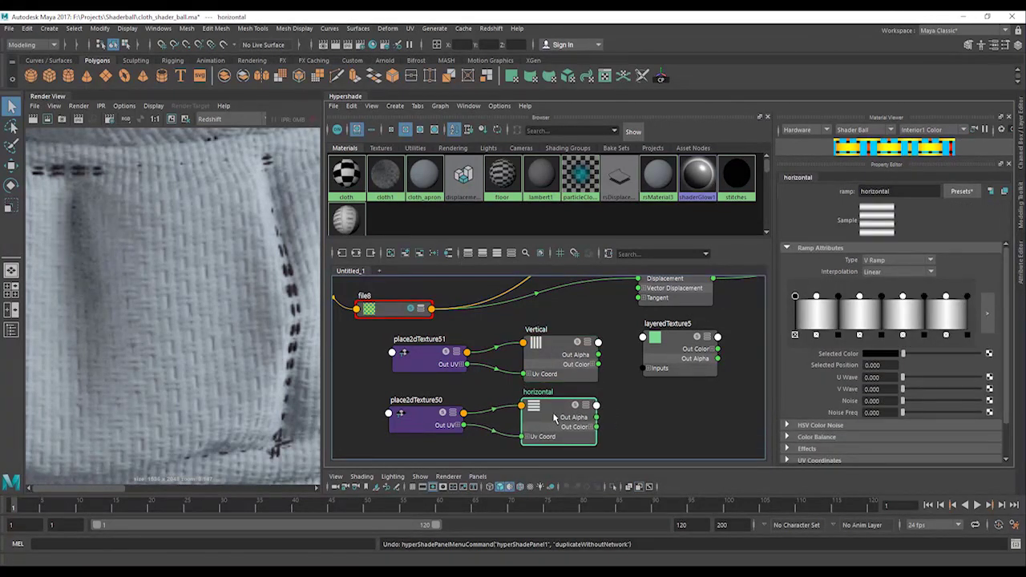
{"action": "left_click", "coordinate": [674, 337]}
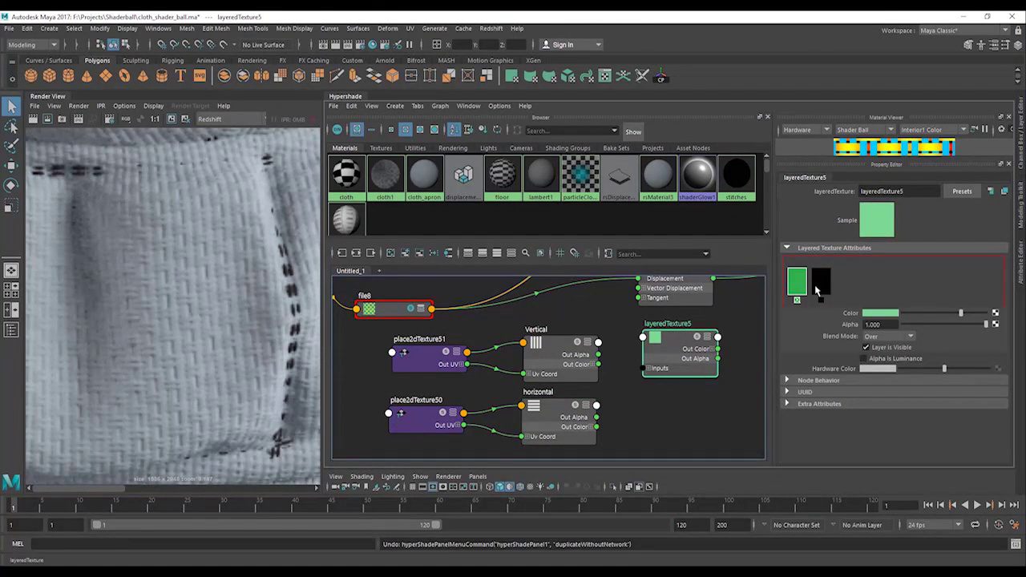
Connect the Out Color of the Vertical and horizontal ramps to the Inputs of layeredTexture5 as its two layers
{"action": "left_click", "coordinate": [814, 284]}
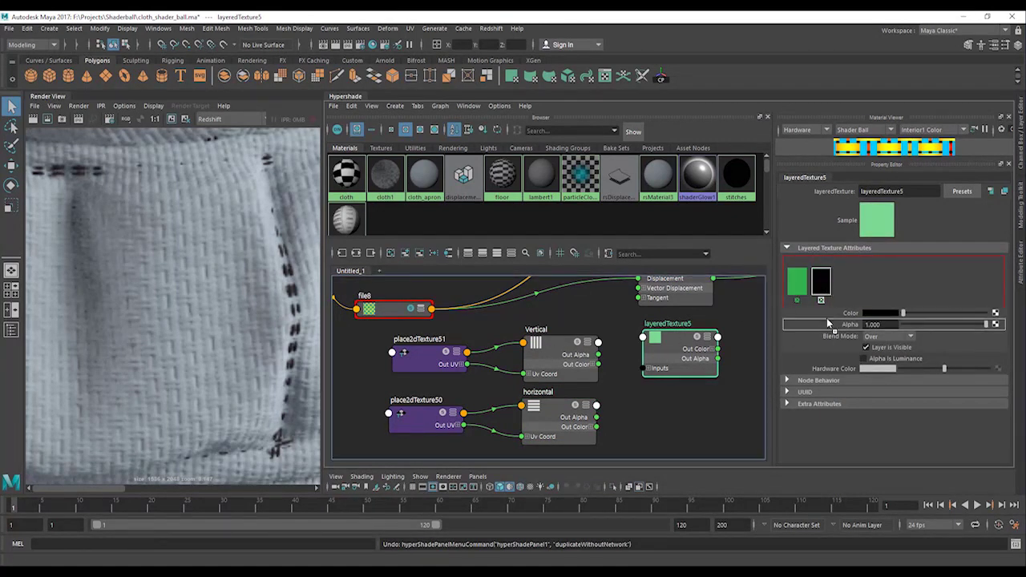
{"action": "left_click_drag", "start_coordinate": [598, 364], "coordinate": [644, 368]}
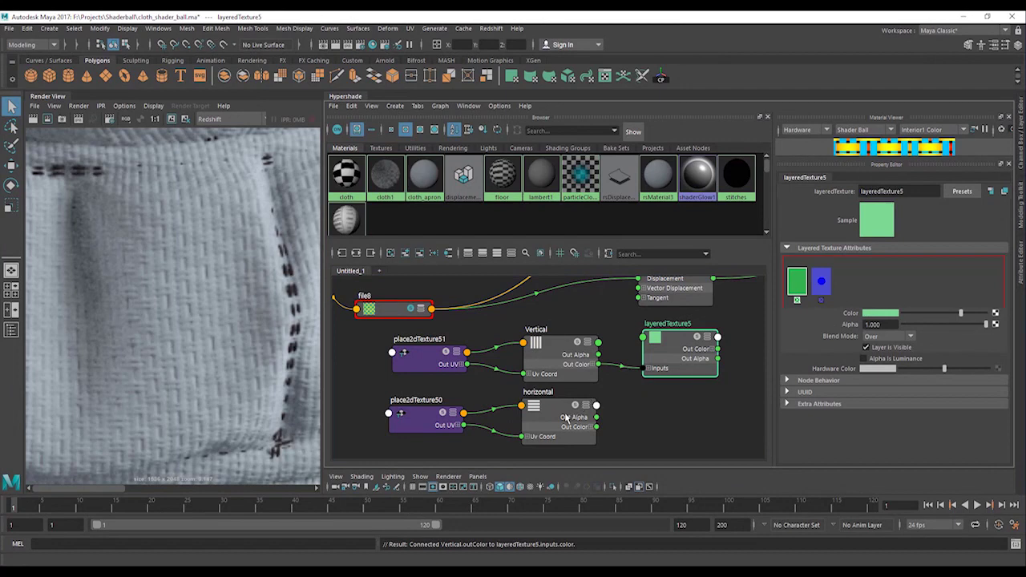
{"action": "left_click_drag", "start_coordinate": [597, 426], "coordinate": [645, 367]}
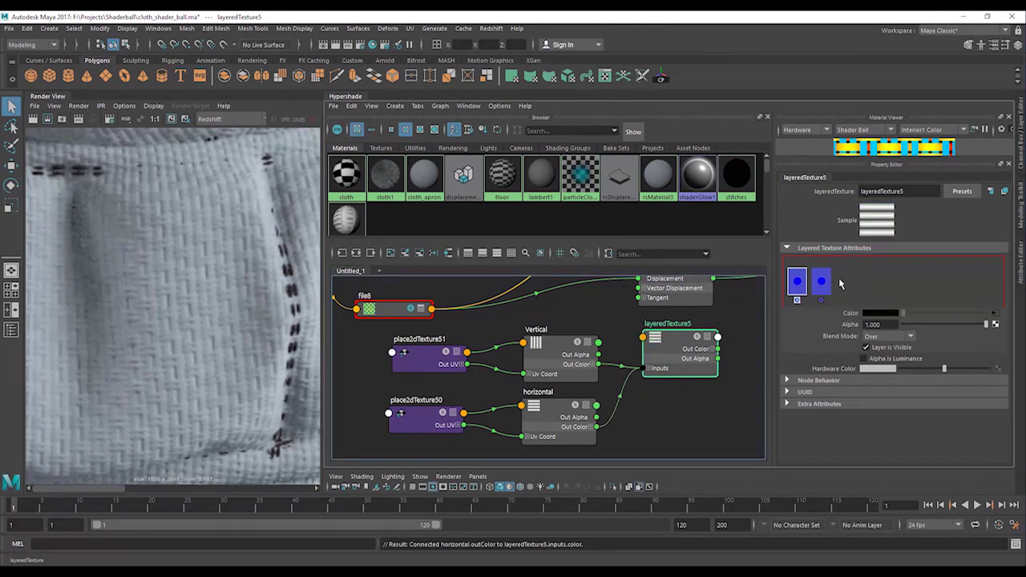
Set the Blend Mode of both ramp layers in layeredTexture5 to Add
{"action": "left_click", "coordinate": [888, 335]}
{"action": "left_click", "coordinate": [880, 393]}
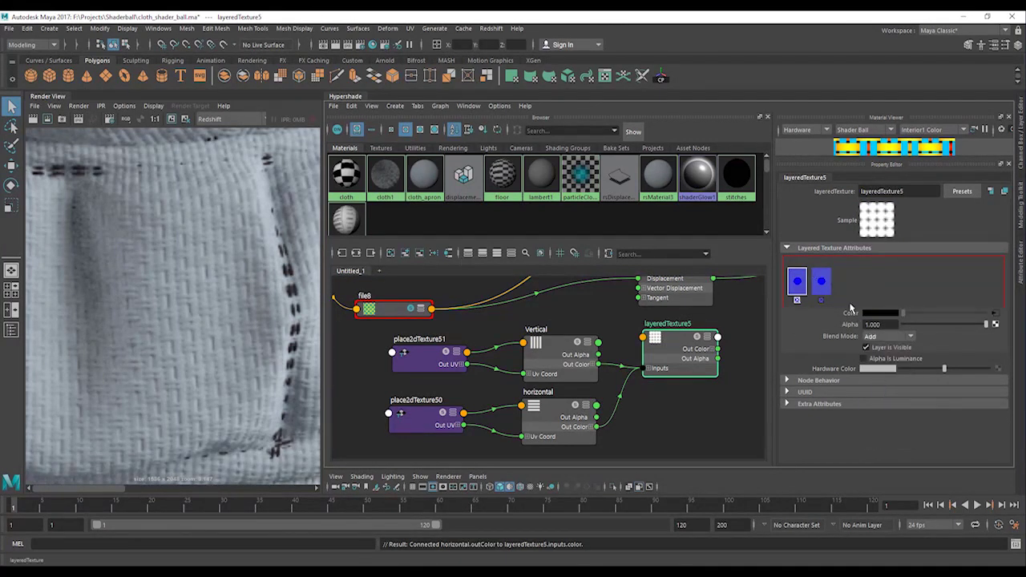
{"action": "left_click", "coordinate": [820, 281]}
{"action": "left_click", "coordinate": [886, 338]}
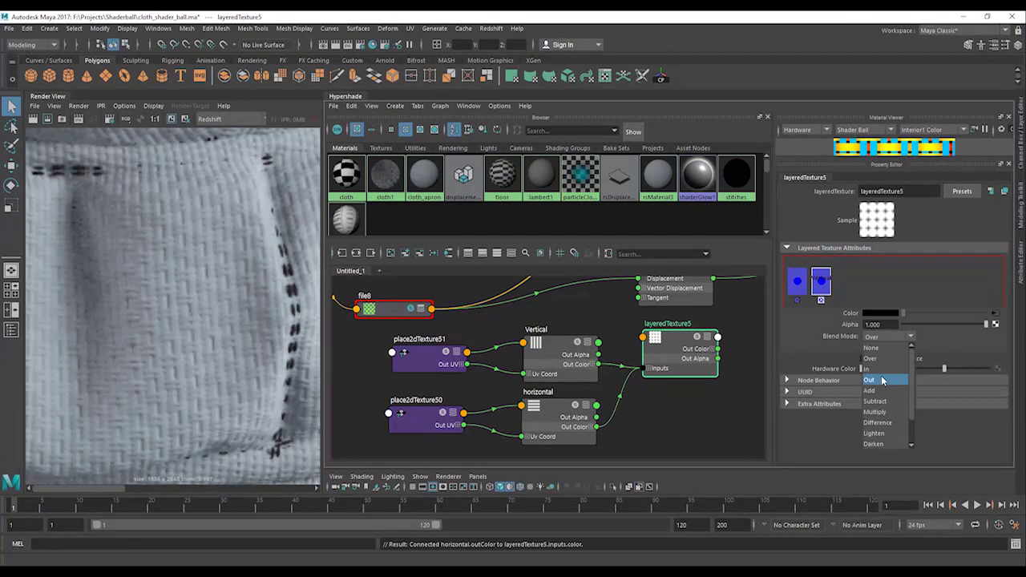
{"action": "left_click", "coordinate": [872, 390]}
Preview layeredTexture5 in the Material Viewer and resize the viewer to examine the combined stripes
{"action": "left_click", "coordinate": [699, 340]}
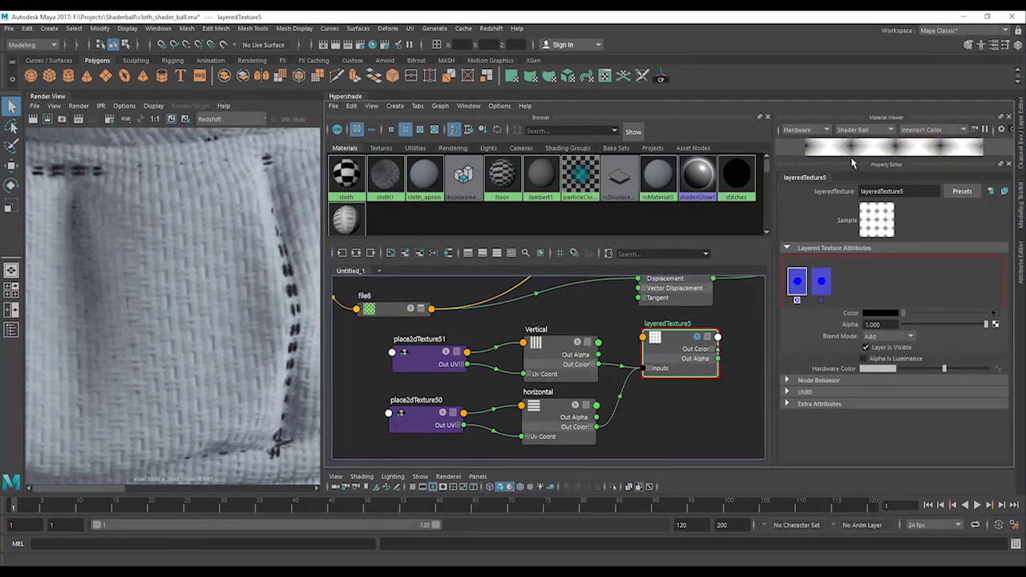
{"action": "left_click_drag", "start_coordinate": [854, 164], "coordinate": [854, 308]}
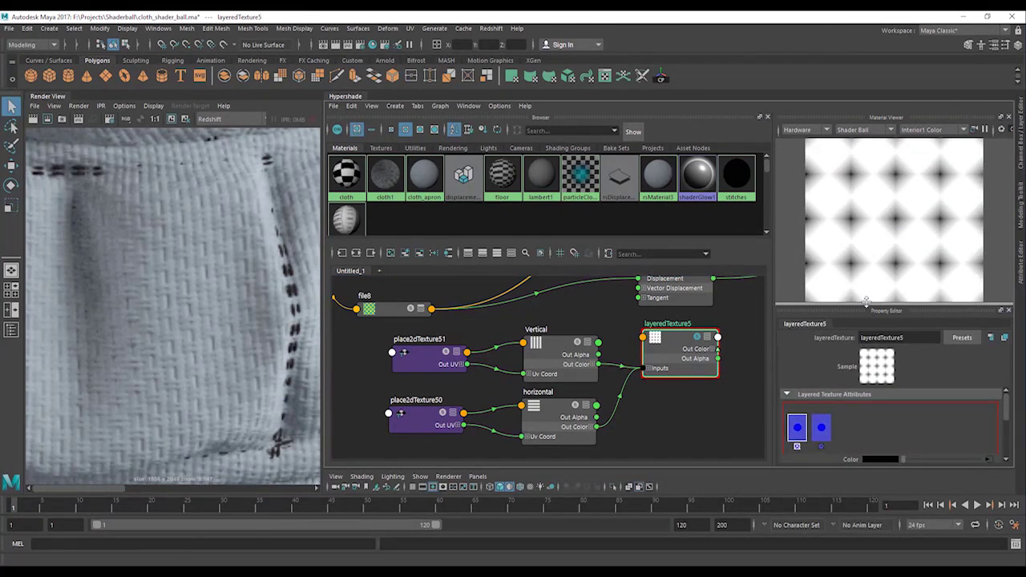
{"action": "left_click_drag", "start_coordinate": [867, 309], "coordinate": [867, 222]}
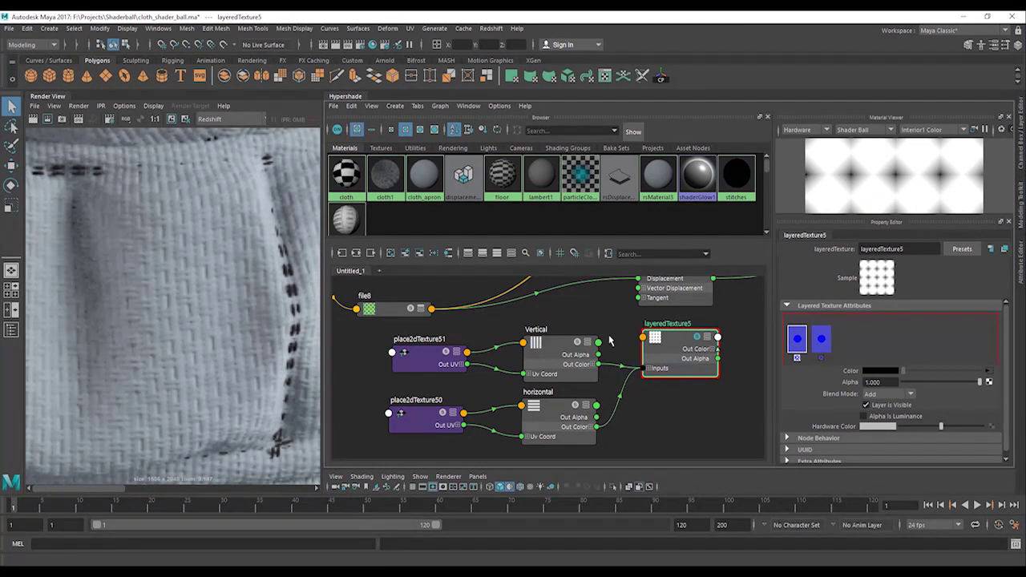
Add a third layer to layeredTexture5 with a black color and Blend Mode None
{"action": "left_click", "coordinate": [848, 340]}
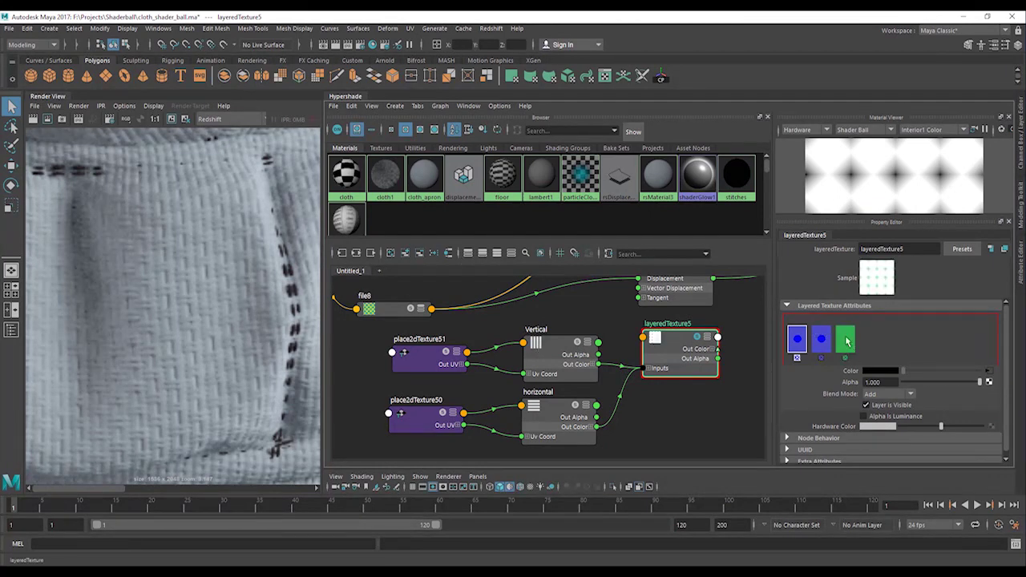
{"action": "left_click_drag", "start_coordinate": [918, 370], "coordinate": [890, 372]}
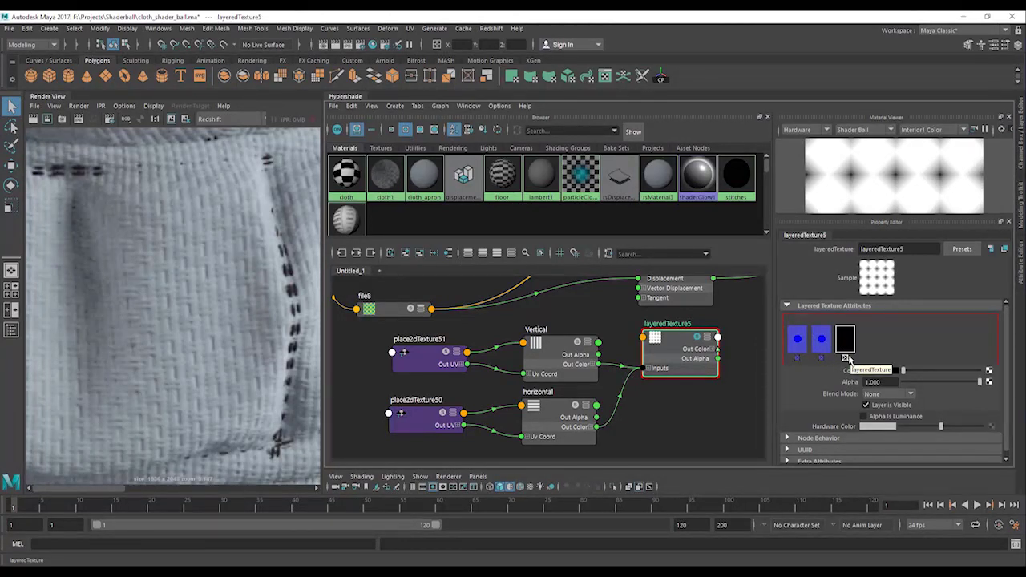
Expand file8 to show all its attributes and move it and the two place2dTexture nodes so they do not overlap
{"action": "middle_click_drag", "start_coordinate": [569, 365], "coordinate": [594, 367], "text": "alt"}
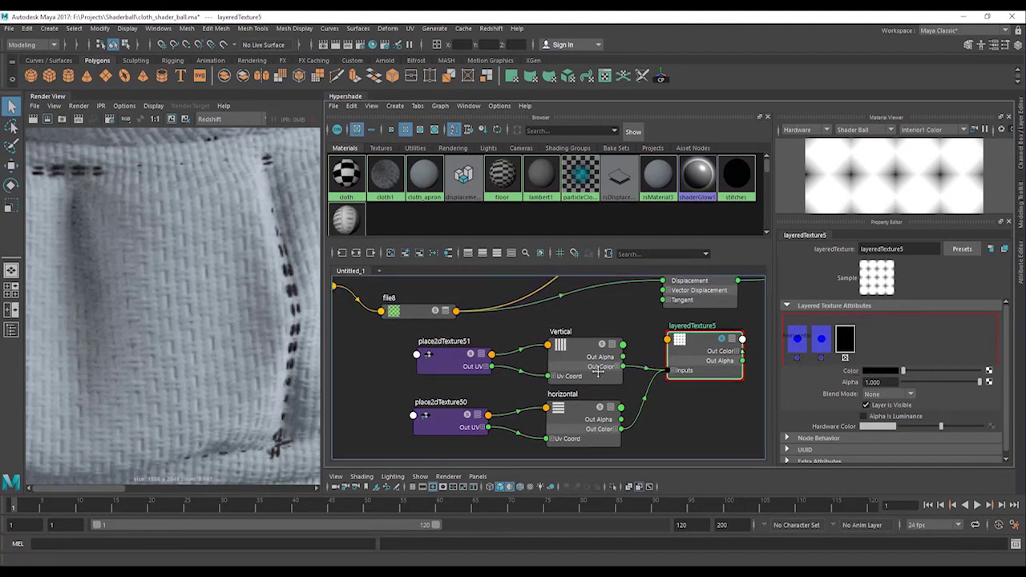
{"action": "left_click", "coordinate": [410, 313]}
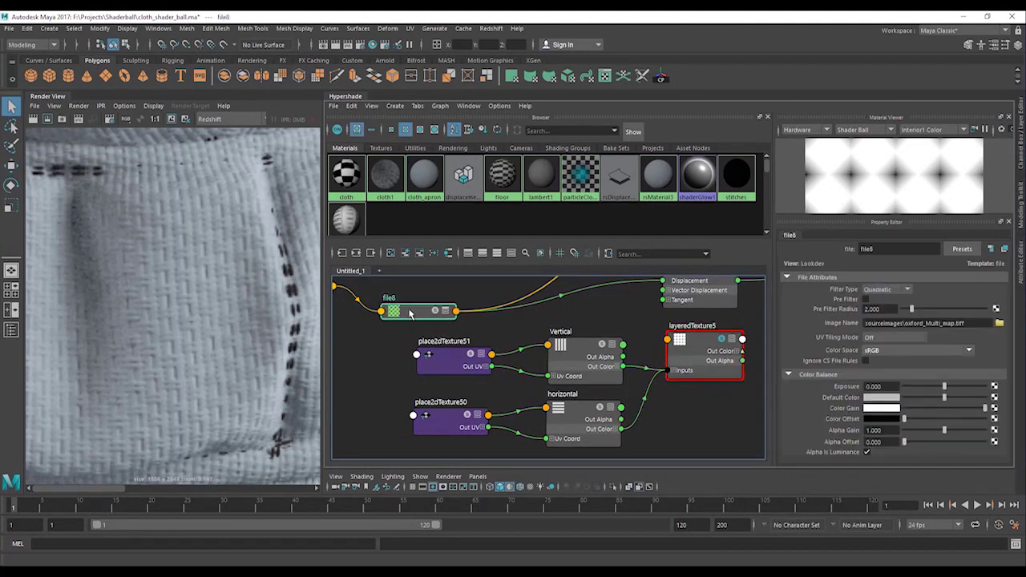
{"action": "key", "text": "3"}
{"action": "middle_click_drag", "start_coordinate": [581, 349], "coordinate": [621, 312], "text": "alt"}
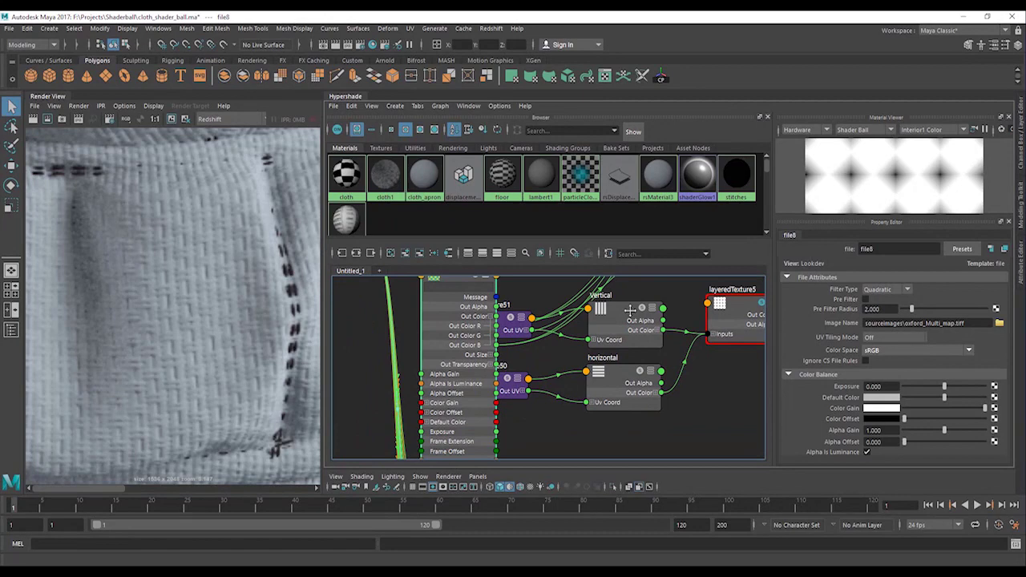
{"action": "left_click", "coordinate": [509, 330]}
{"action": "left_click", "coordinate": [521, 390]}
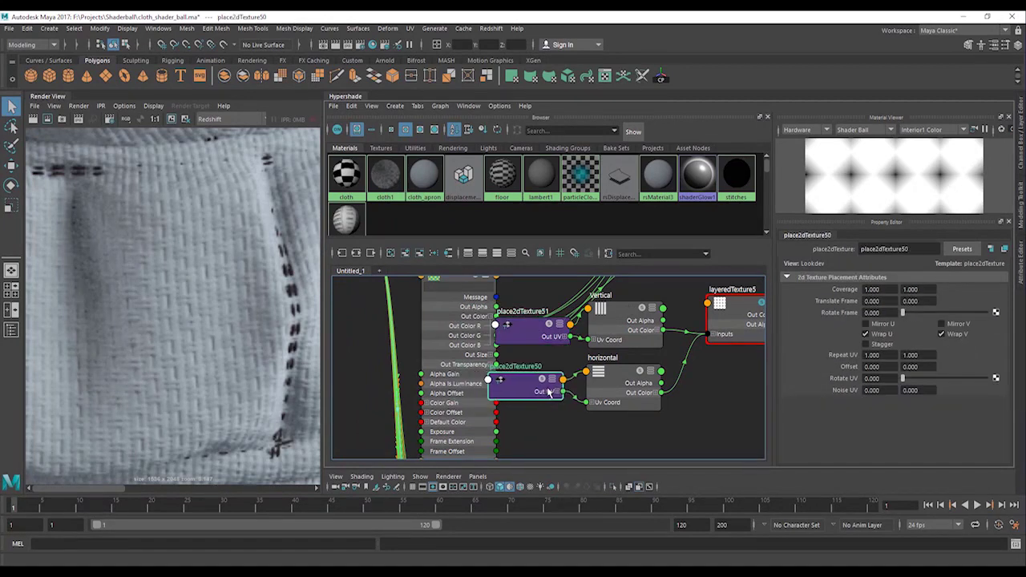
{"action": "middle_click_drag", "start_coordinate": [457, 324], "coordinate": [463, 346], "text": "alt"}
{"action": "left_click", "coordinate": [424, 307]}
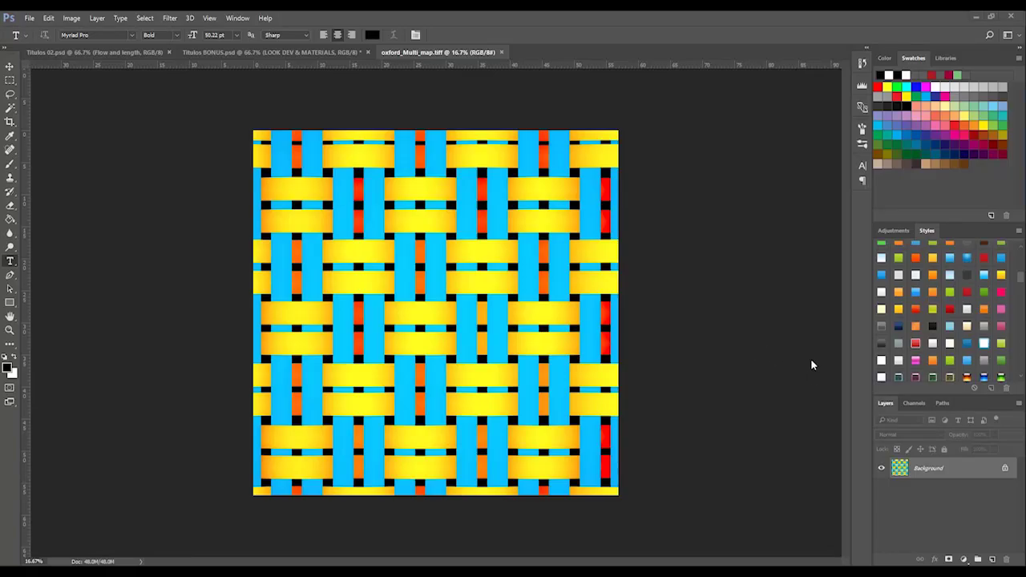
In Photoshop, examine the Red, Green and Blue channels of oxford_Multi_map.tiff one after another
{"action": "left_click", "coordinate": [913, 403]}
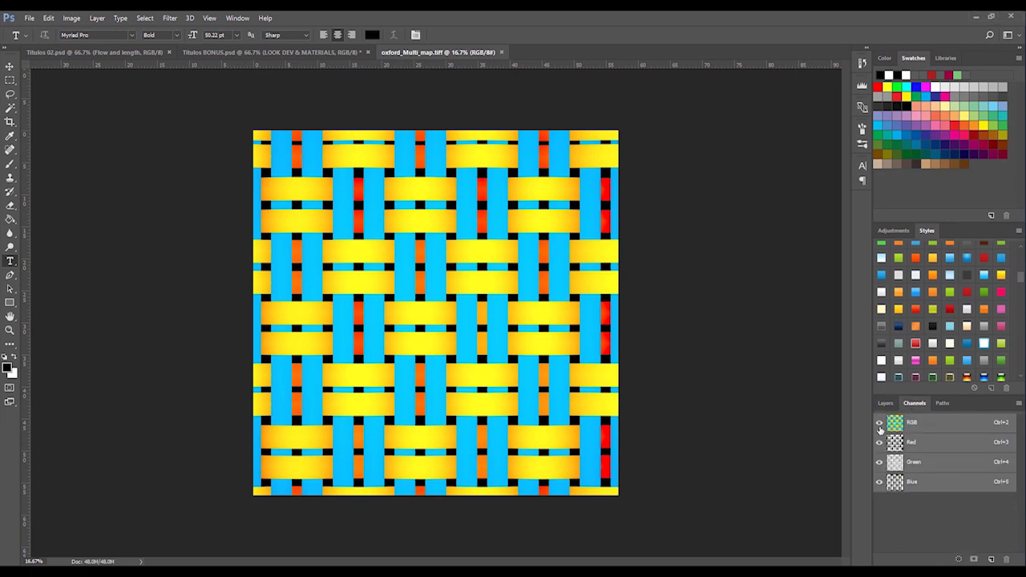
{"action": "left_click", "coordinate": [914, 442]}
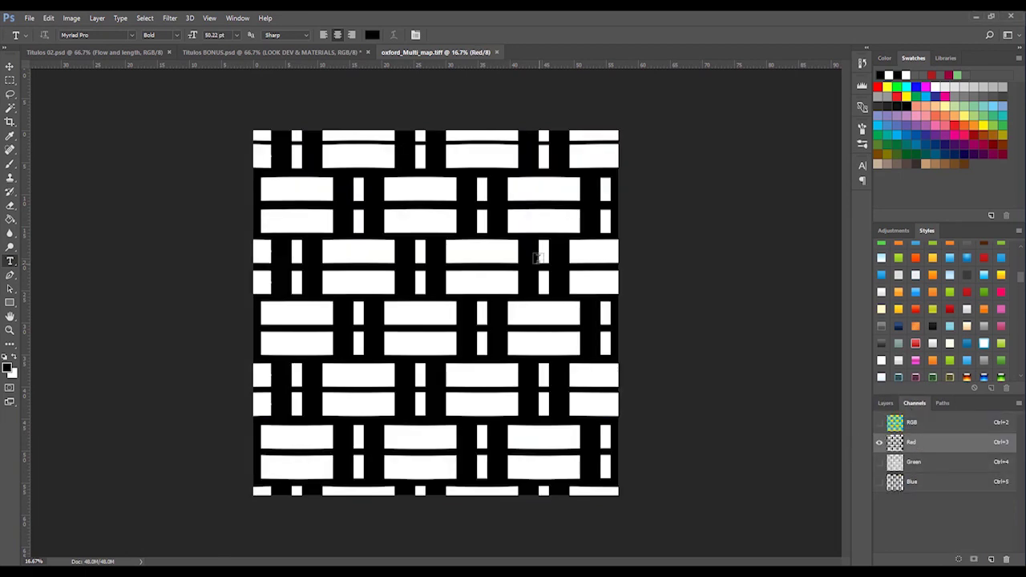
{"action": "left_click", "coordinate": [917, 468]}
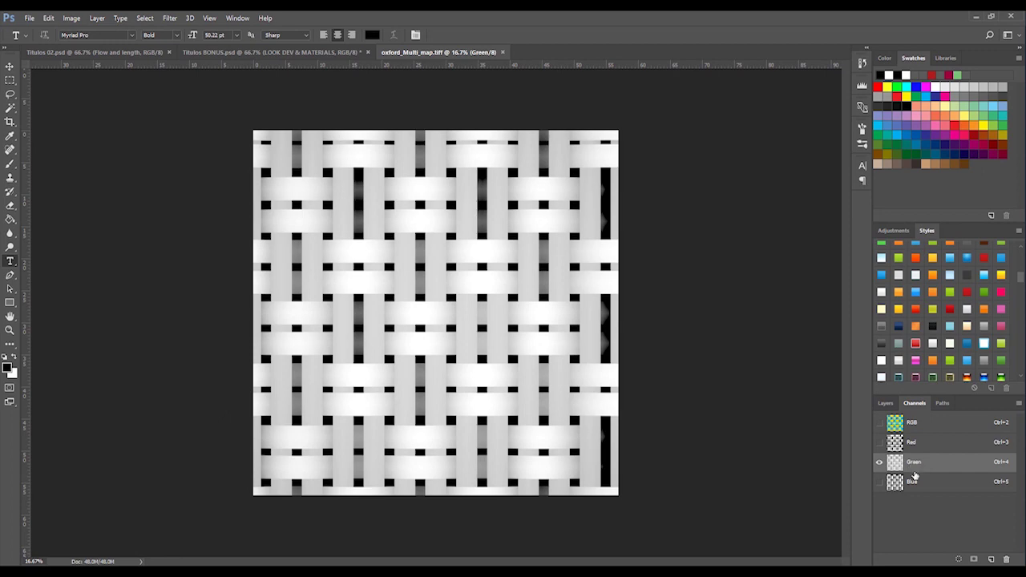
{"action": "left_click", "coordinate": [914, 485]}
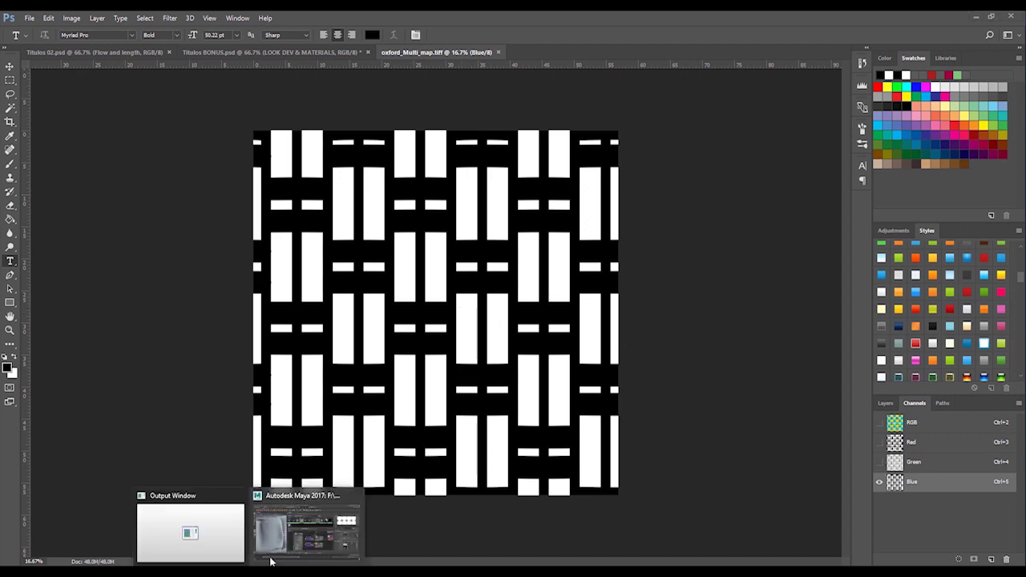
Switch back to Maya and compare the Vertical ramp with the Blue channel of the Oxford map in Photoshop
{"action": "left_click", "coordinate": [310, 526]}
{"action": "left_click", "coordinate": [617, 332]}
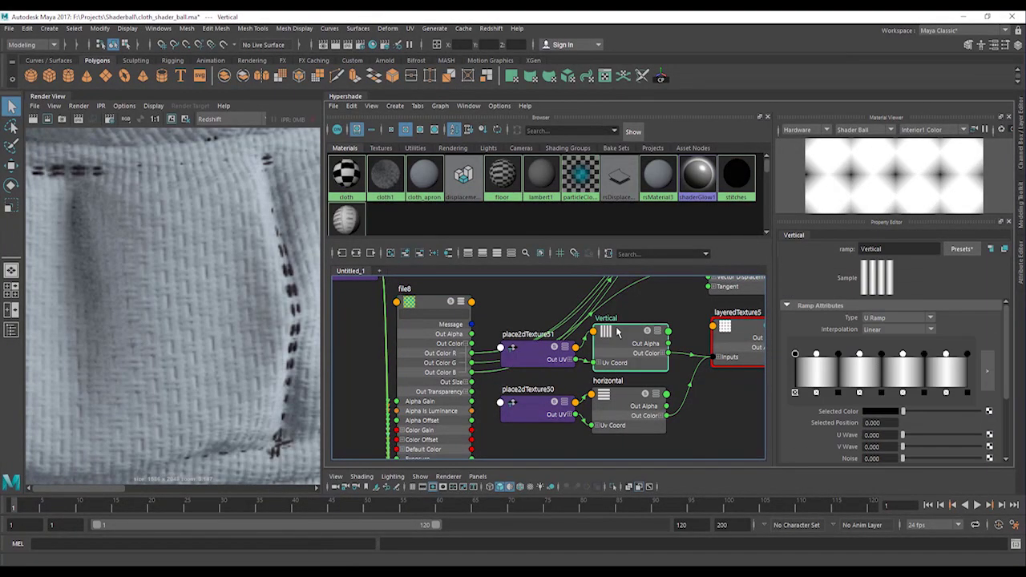
{"action": "key", "text": "alt+Tab"}
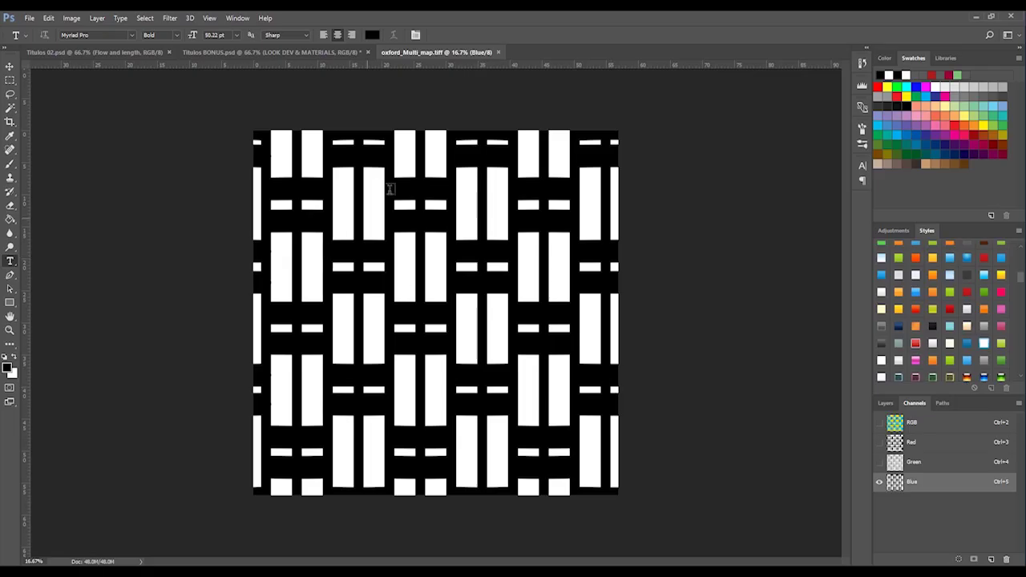
{"action": "key", "text": "alt+Tab"}
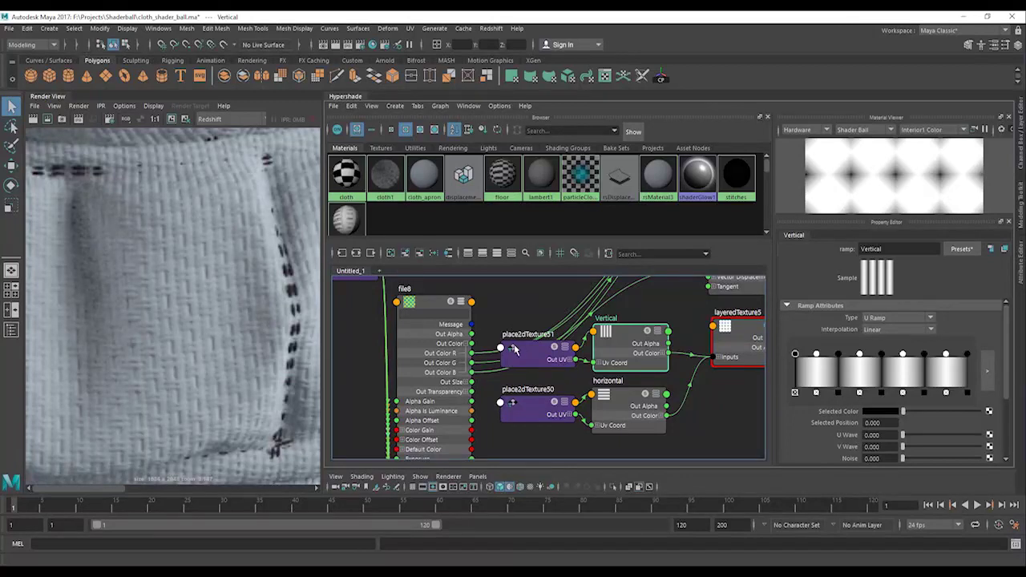
Move the horizontal ramp farther below the Vertical ramp and set the Alpha of both ramp layers in layeredTexture5 to 0
{"action": "middle_click_drag", "start_coordinate": [506, 345], "coordinate": [459, 322], "text": "alt"}
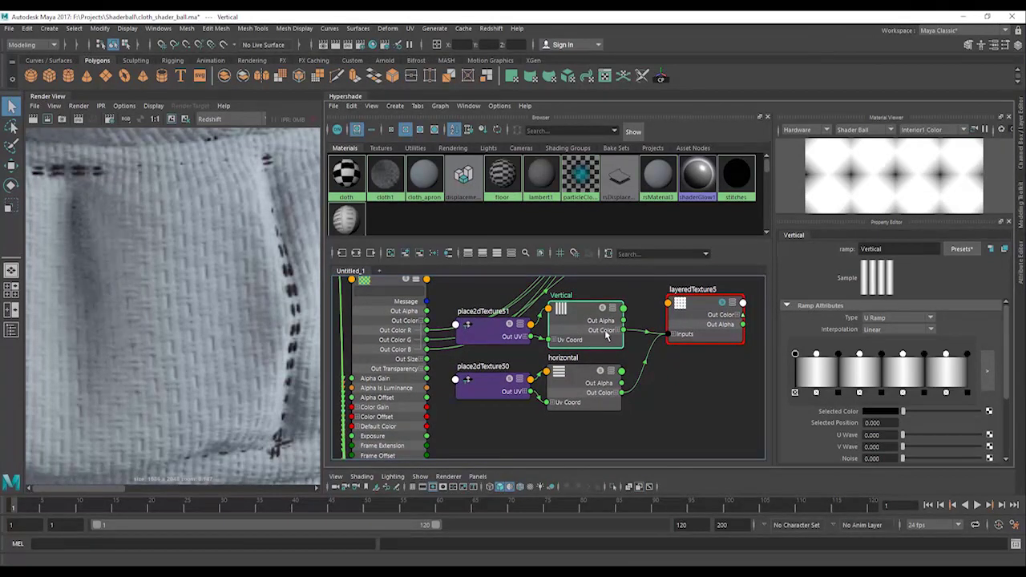
{"action": "left_click_drag", "start_coordinate": [569, 371], "coordinate": [580, 410]}
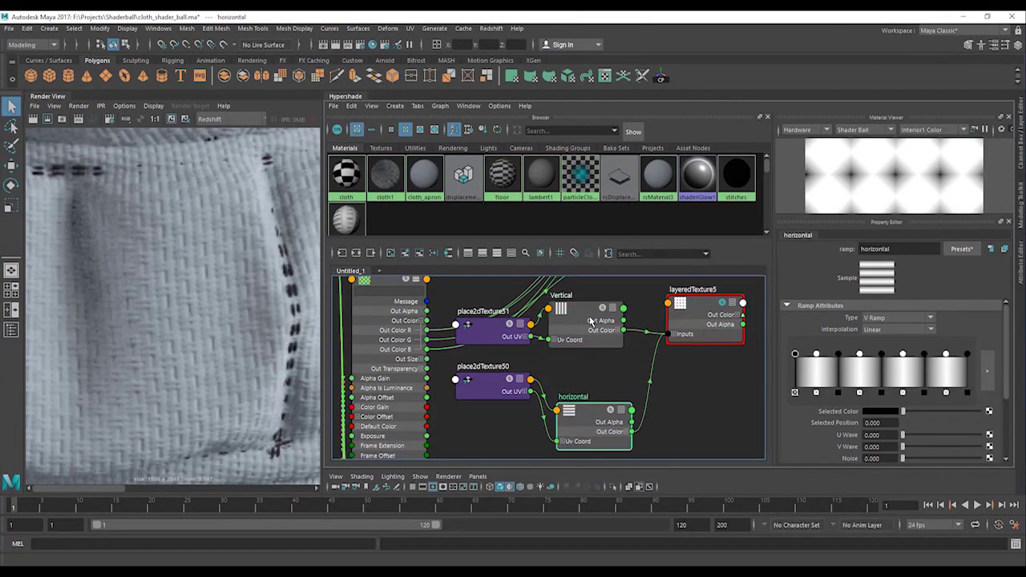
{"action": "left_click", "coordinate": [692, 322]}
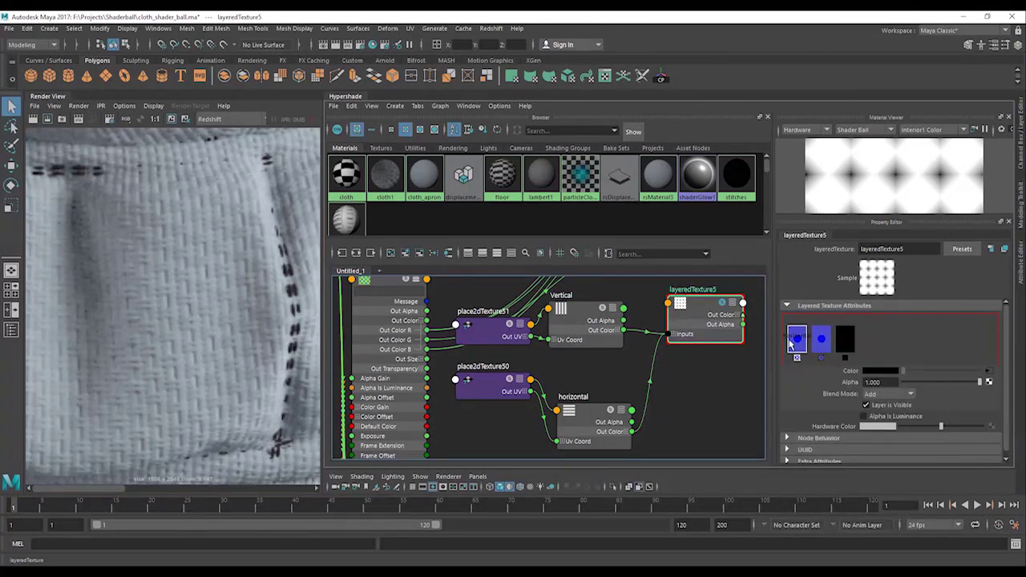
{"action": "left_click", "coordinate": [824, 339]}
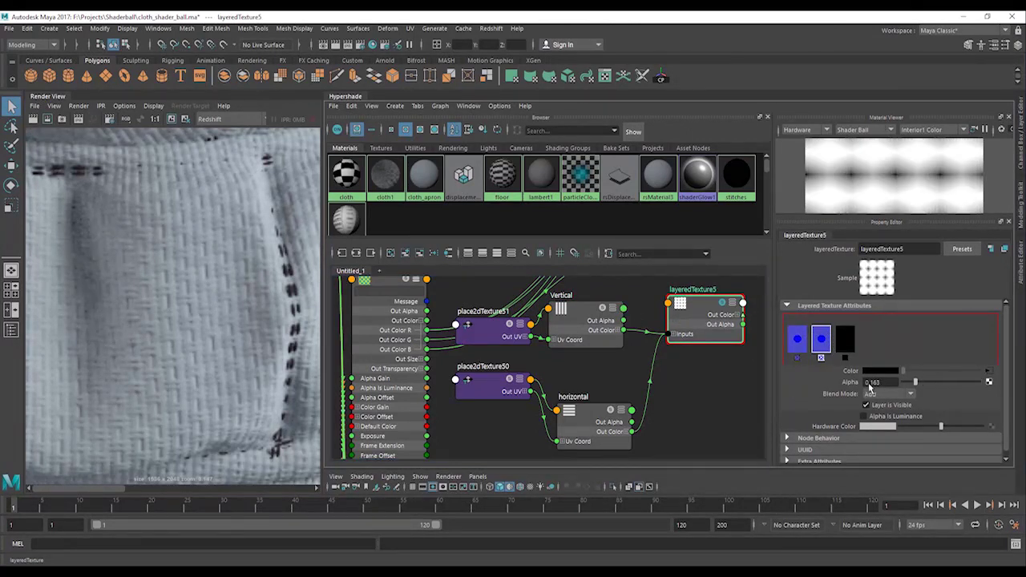
{"action": "left_click", "coordinate": [801, 341]}
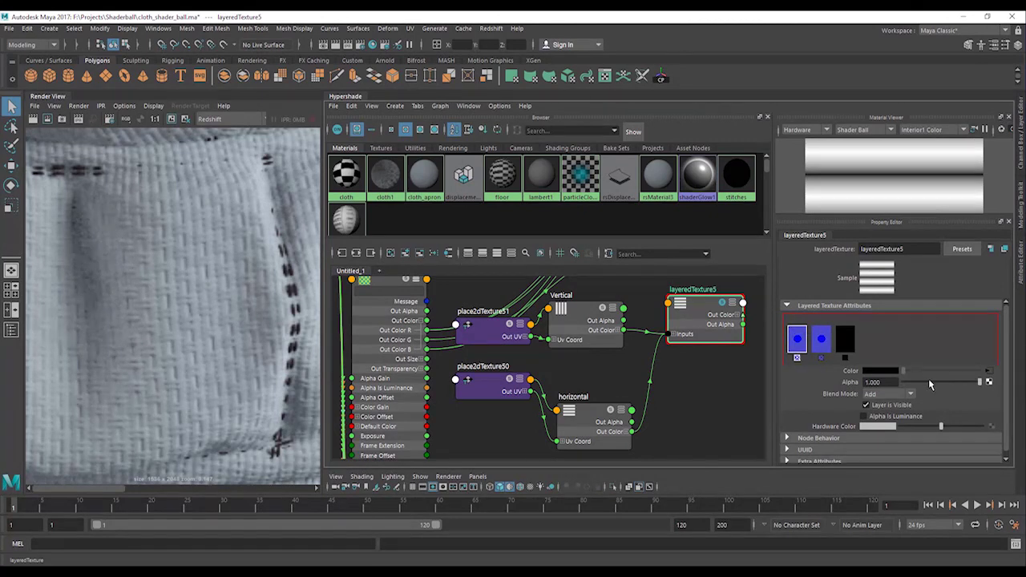
{"action": "left_click", "coordinate": [819, 337]}
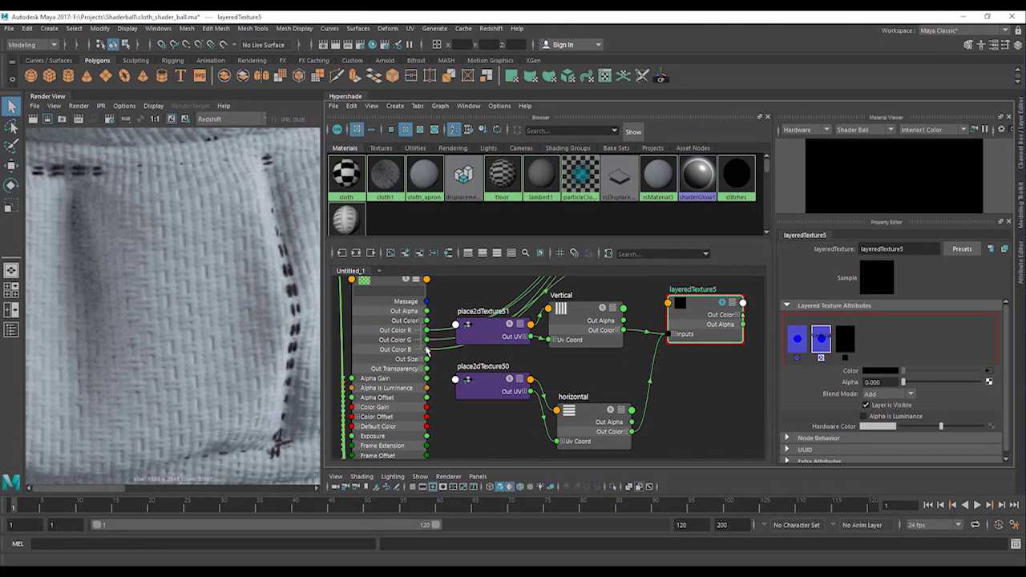
Connect file8's Out Color B to the Alpha of Inputs[1] on layeredTexture5 and enlarge the Material Viewer preview
{"action": "left_click", "coordinate": [673, 335]}
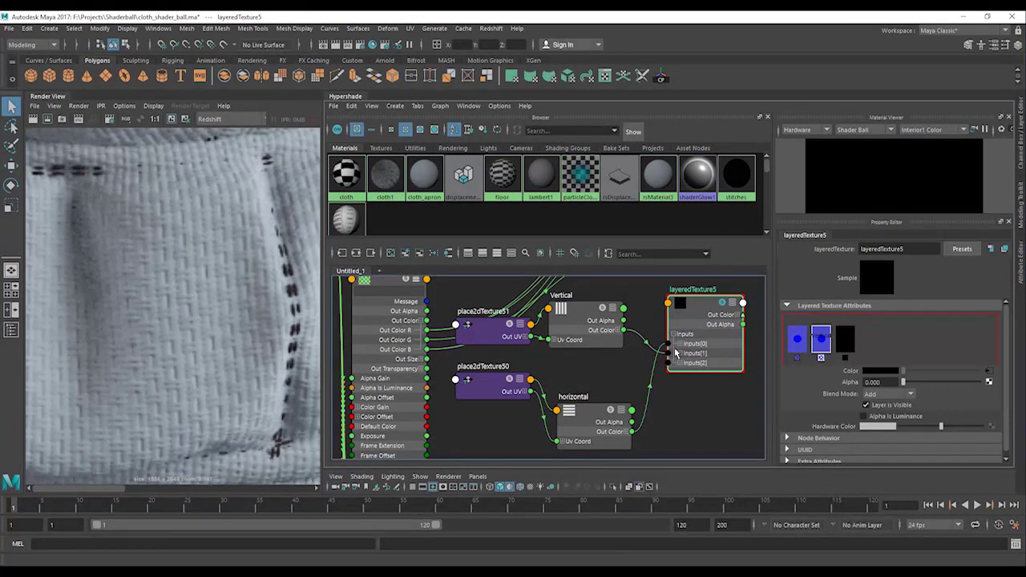
{"action": "left_click", "coordinate": [675, 353]}
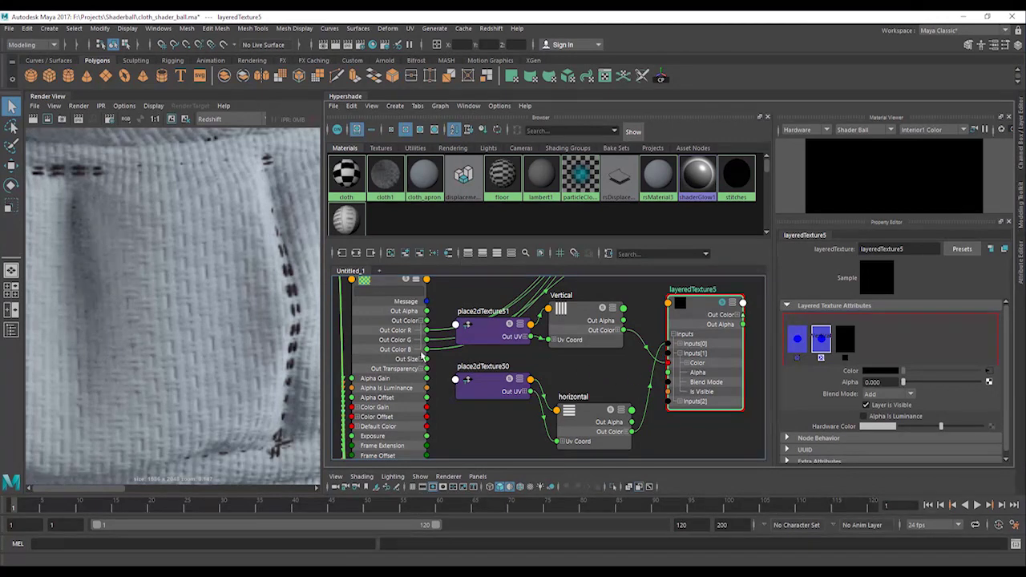
{"action": "left_click_drag", "start_coordinate": [430, 351], "coordinate": [667, 372]}
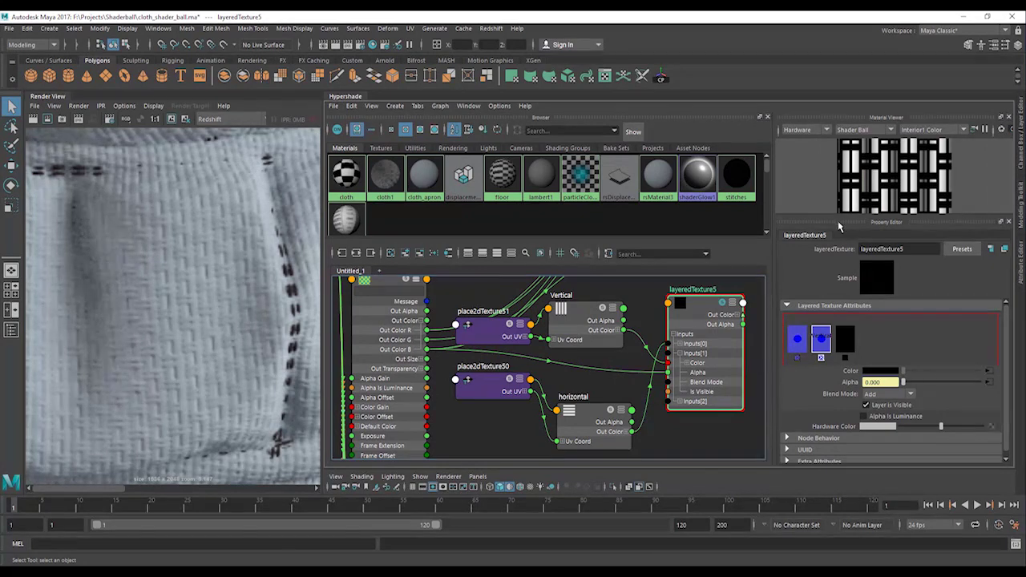
{"action": "left_click_drag", "start_coordinate": [841, 222], "coordinate": [853, 278]}
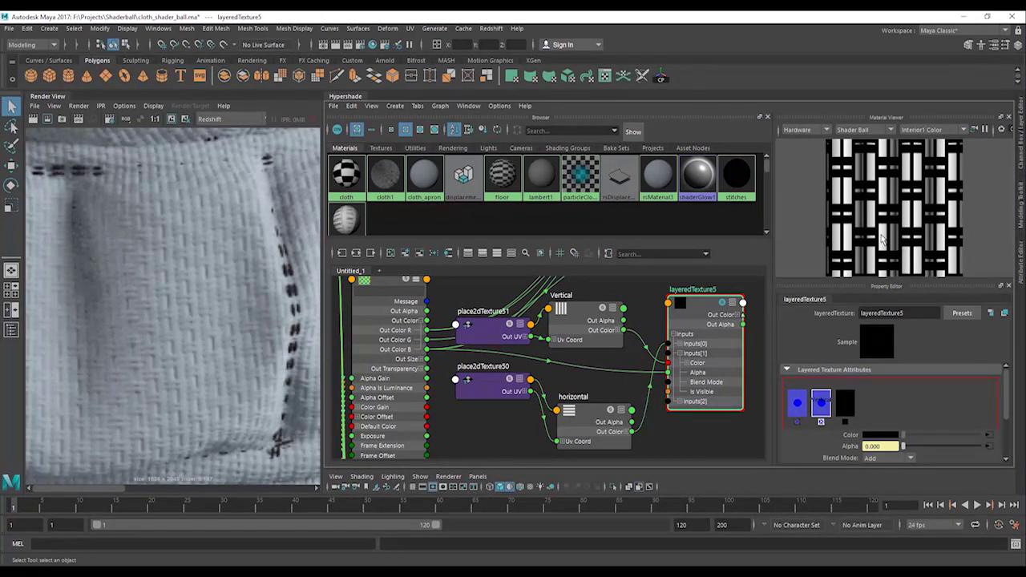
Switch to Photoshop, select the Blue channel image with the screen capture tool and outline its thread columns with four red rectangles
{"action": "scroll", "coordinate": [583, 357], "scroll_direction": "down", "scroll_amount": 2}
{"action": "middle_click_drag", "start_coordinate": [469, 369], "coordinate": [565, 388], "text": "alt"}
{"action": "left_click_drag", "start_coordinate": [433, 310], "coordinate": [428, 376]}
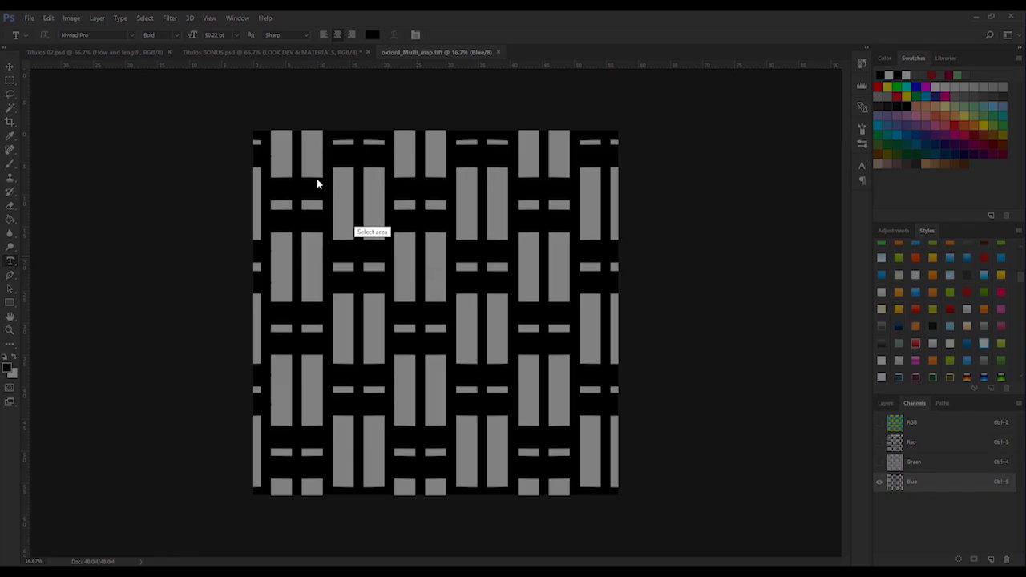
{"action": "mouse_move", "coordinate": [249, 130]}
{"action": "left_mouse_down"}
{"action": "mouse_move", "coordinate": [637, 499]}
{"action": "mouse_move", "coordinate": [627, 496]}
{"action": "left_mouse_up"}
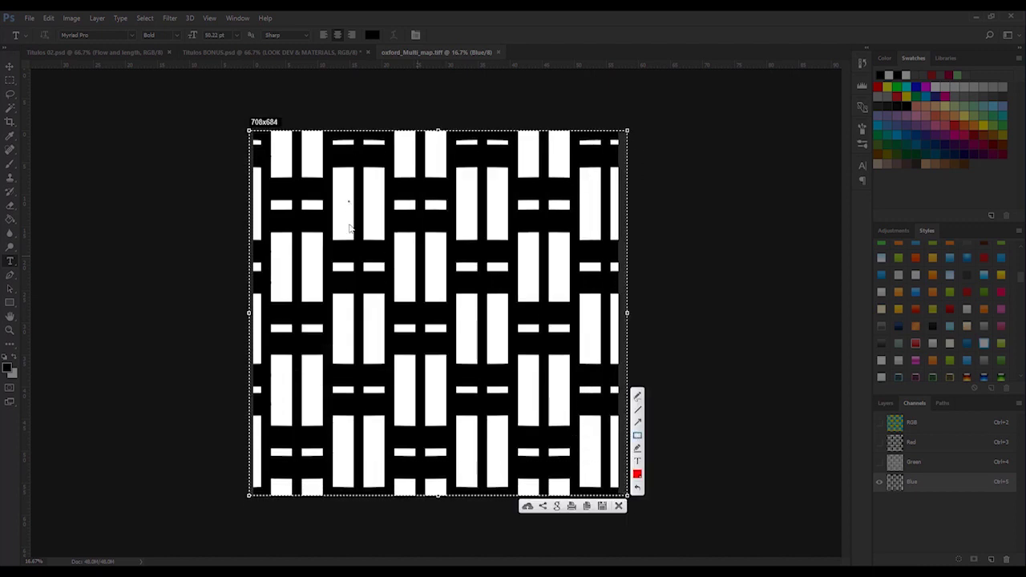
{"action": "left_click_drag", "start_coordinate": [349, 201], "coordinate": [405, 387]}
{"action": "mouse_move", "coordinate": [403, 201]}
{"action": "left_mouse_down"}
{"action": "mouse_move", "coordinate": [435, 394]}
{"action": "mouse_move", "coordinate": [448, 388]}
{"action": "left_mouse_up"}
{"action": "left_click_drag", "start_coordinate": [446, 201], "coordinate": [488, 396]}
{"action": "left_click_drag", "start_coordinate": [488, 200], "coordinate": [529, 397]}
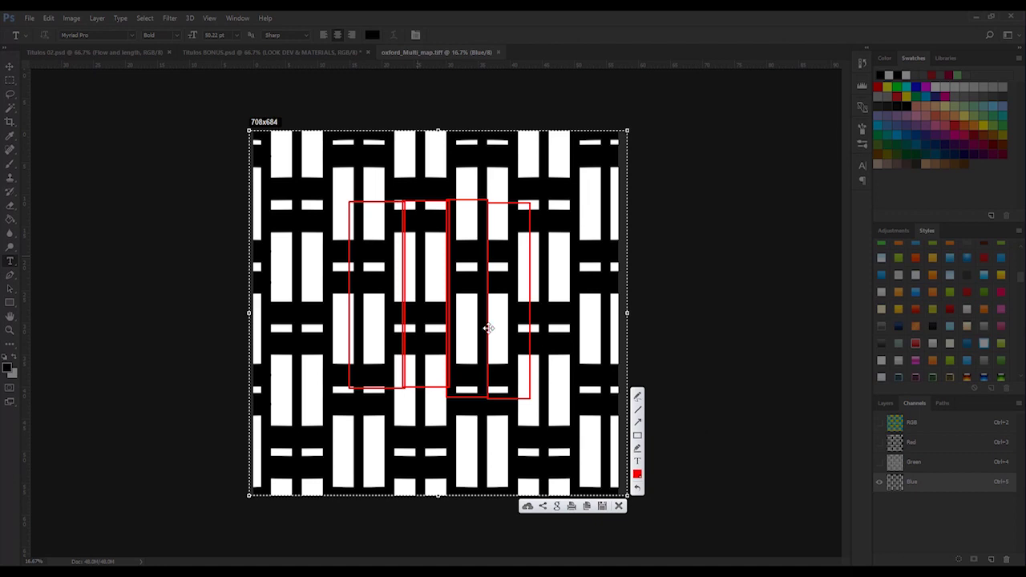
Dismiss the screen capture, try a few grey brush strokes on a central white thread of the Blue channel, and undo them
{"action": "key", "text": "Escape"}
{"action": "key", "text": "b"}
{"action": "mouse_move", "coordinate": [479, 318]}
{"action": "right_mouse_down", "text": "alt"}
{"action": "mouse_move", "coordinate": [488, 318]}
{"action": "mouse_move", "coordinate": [469, 306]}
{"action": "mouse_move", "coordinate": [491, 312]}
{"action": "mouse_move", "coordinate": [472, 303]}
{"action": "right_mouse_up", "text": "alt"}
{"action": "left_click", "coordinate": [964, 138]}
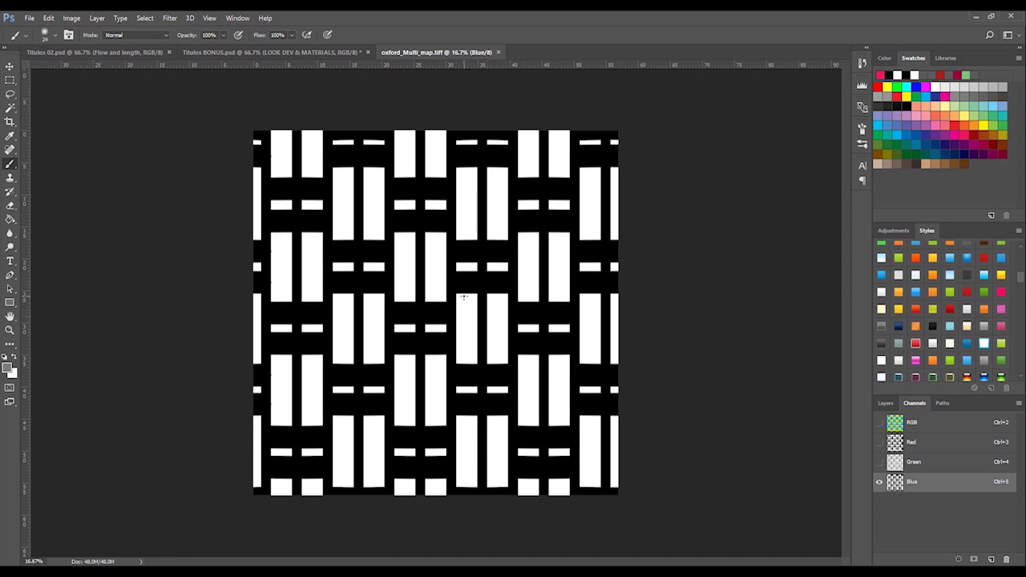
{"action": "left_click_drag", "start_coordinate": [463, 295], "coordinate": [468, 359]}
{"action": "left_click_drag", "start_coordinate": [471, 293], "coordinate": [475, 359]}
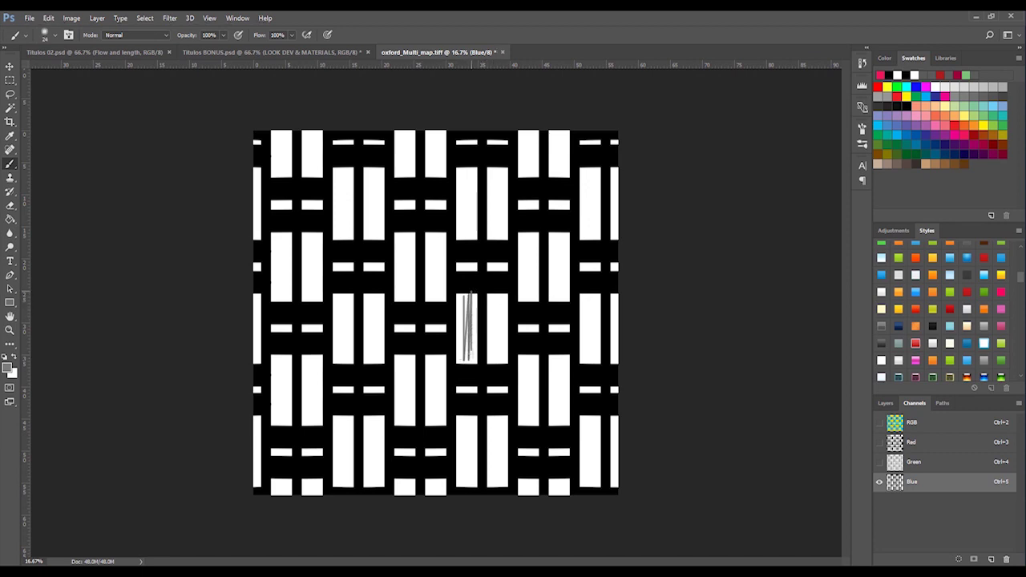
{"action": "key", "text": "ctrl+z"}
{"action": "key", "text": "ctrl+z"}
{"action": "key", "text": "ctrl+alt+z"}
{"action": "key", "text": "ctrl+alt+z"}
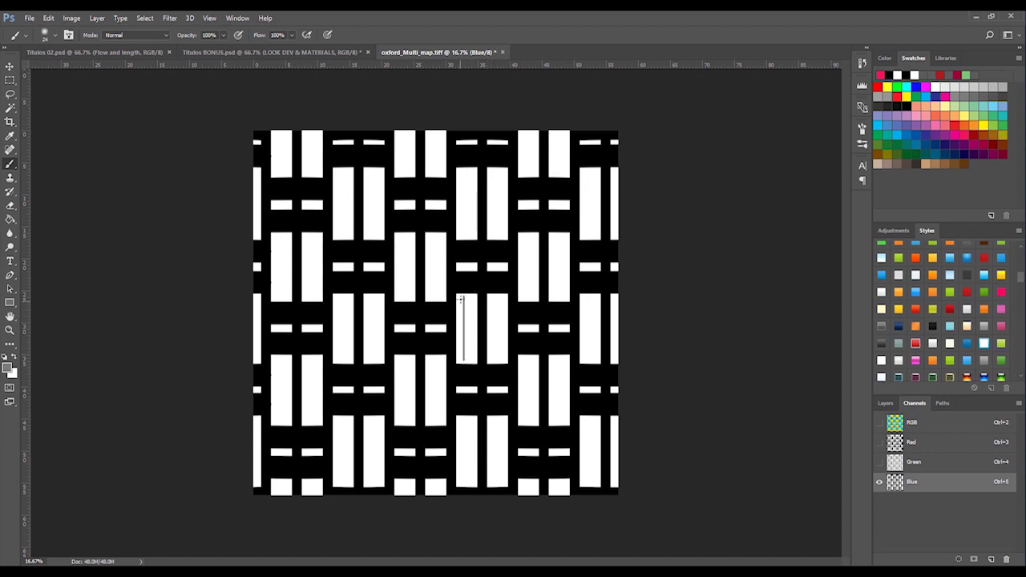
Try two more grey strokes along the edges of the same white thread and undo all painting
{"action": "left_click_drag", "start_coordinate": [460, 296], "coordinate": [458, 350]}
{"action": "left_click_drag", "start_coordinate": [470, 299], "coordinate": [472, 364]}
{"action": "key", "text": "ctrl+alt+z"}
{"action": "key", "text": "ctrl+alt+z"}
{"action": "key", "text": "ctrl+alt+z"}
{"action": "key", "text": "ctrl+alt+z"}
{"action": "key", "text": "ctrl+alt+z"}
Switch back to Maya and bring up the Vertical ramp's attributes beside the file8 network
{"action": "key", "text": "alt+Tab"}
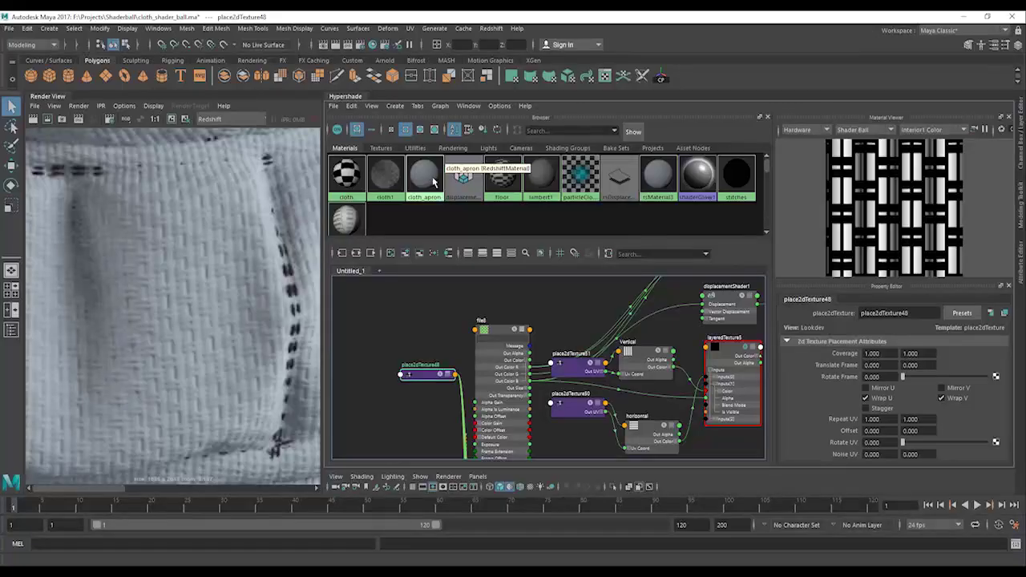
{"action": "middle_click_drag", "start_coordinate": [415, 357], "coordinate": [360, 282], "text": "alt"}
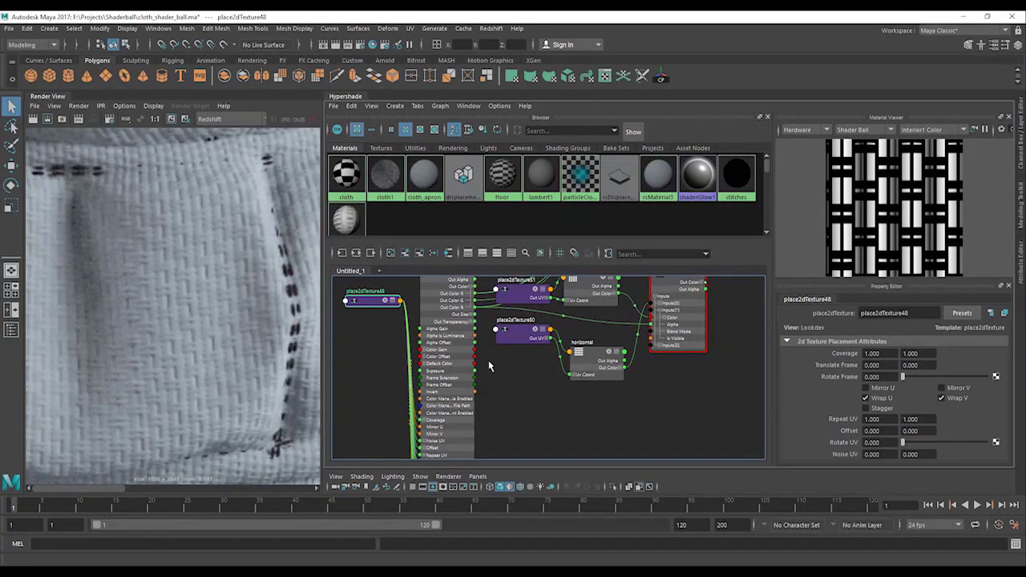
{"action": "middle_click_drag", "start_coordinate": [488, 363], "coordinate": [490, 399]}
{"action": "left_click", "coordinate": [450, 325]}
{"action": "left_click", "coordinate": [590, 323]}
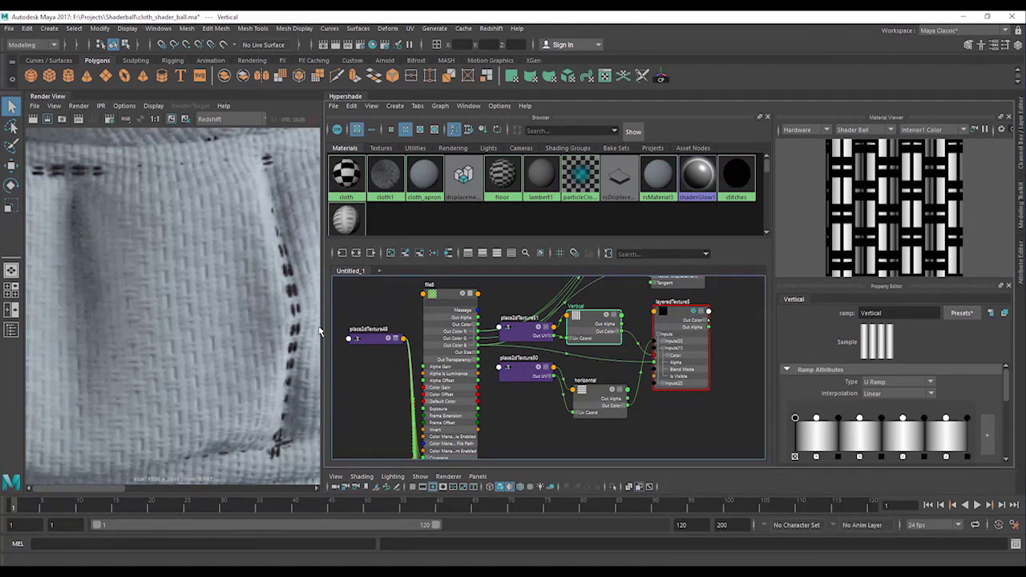
Collapse file8 to its compact view, preview it alone in the Material Viewer and select the Vertical ramp
{"action": "left_click", "coordinate": [456, 298]}
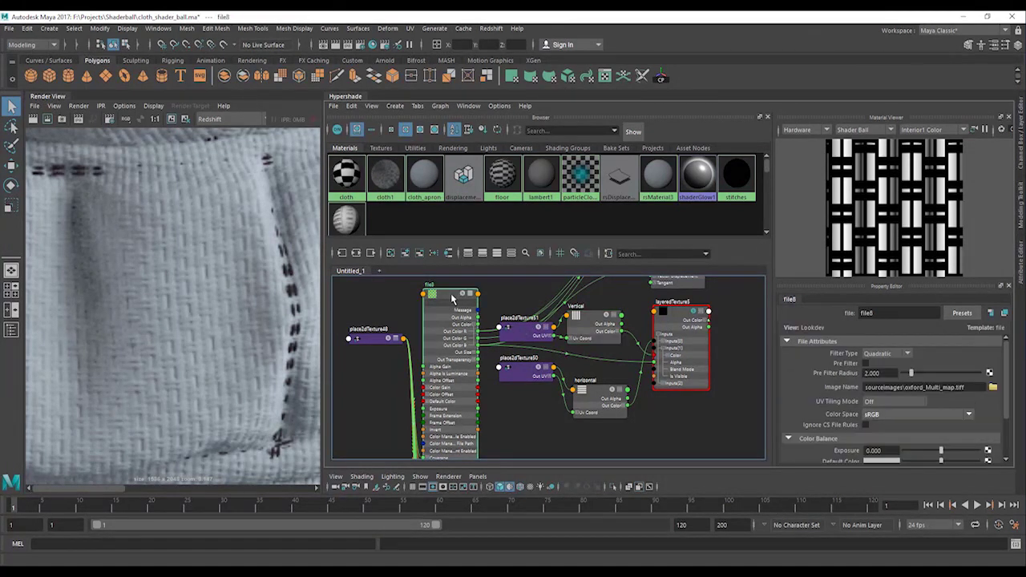
{"action": "key", "text": "1"}
{"action": "middle_click_drag", "start_coordinate": [489, 338], "coordinate": [430, 353], "text": "alt"}
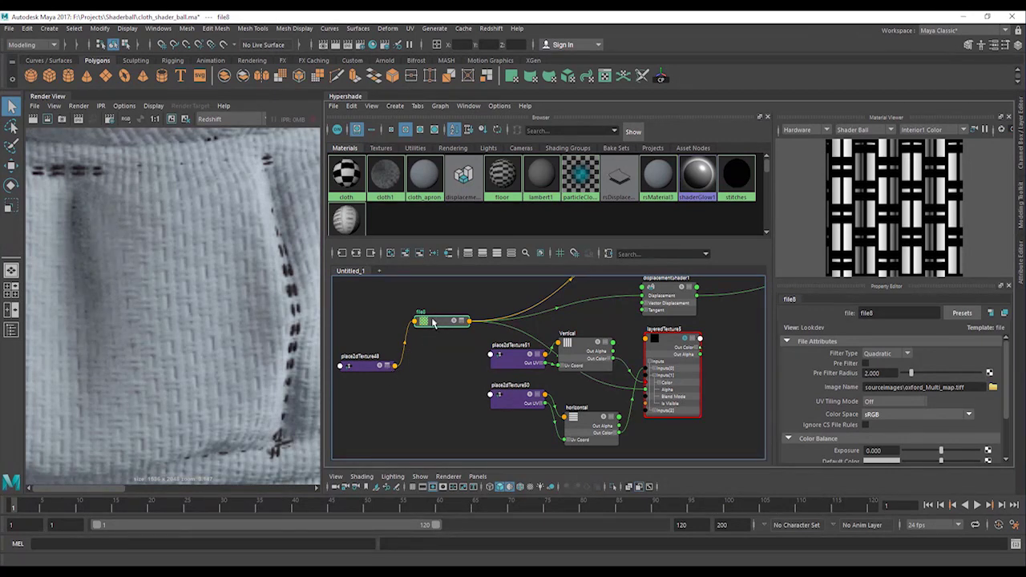
{"action": "left_click", "coordinate": [456, 322]}
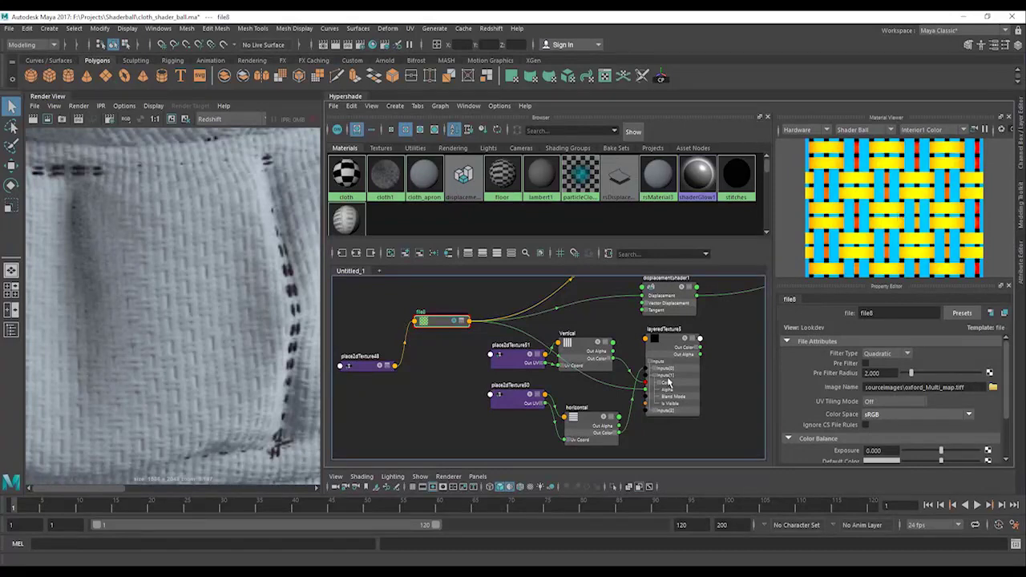
{"action": "left_click", "coordinate": [588, 353]}
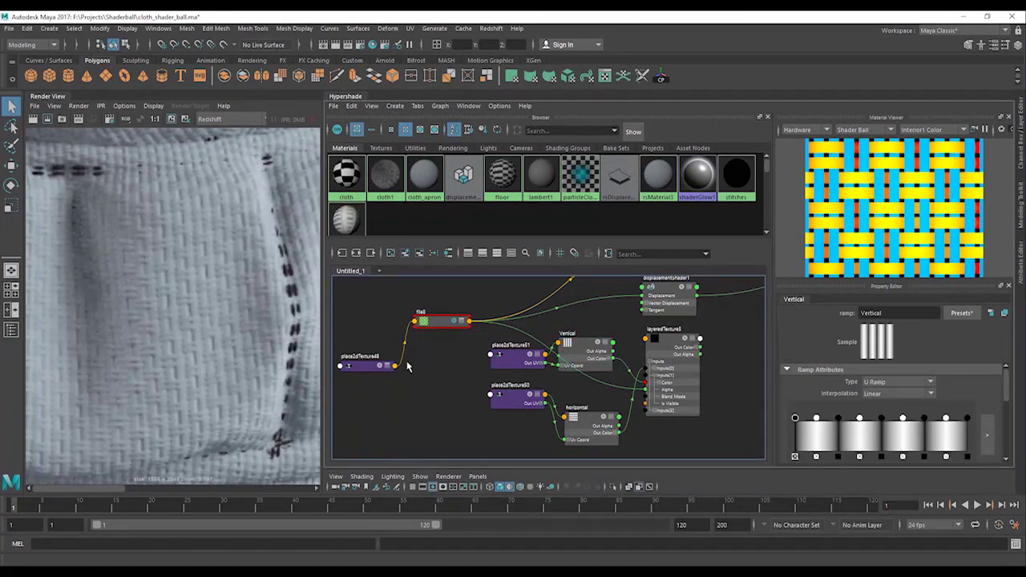
Start a screen capture over the Hypershade, draw arrows up from file8 and Vertical, and handwrite a 1 above file8
{"action": "key", "text": "alt+Tab"}
{"action": "key", "text": "alt+Tab"}
{"action": "key", "text": "Print"}
{"action": "left_click_drag", "start_coordinate": [136, 22], "coordinate": [935, 492]}
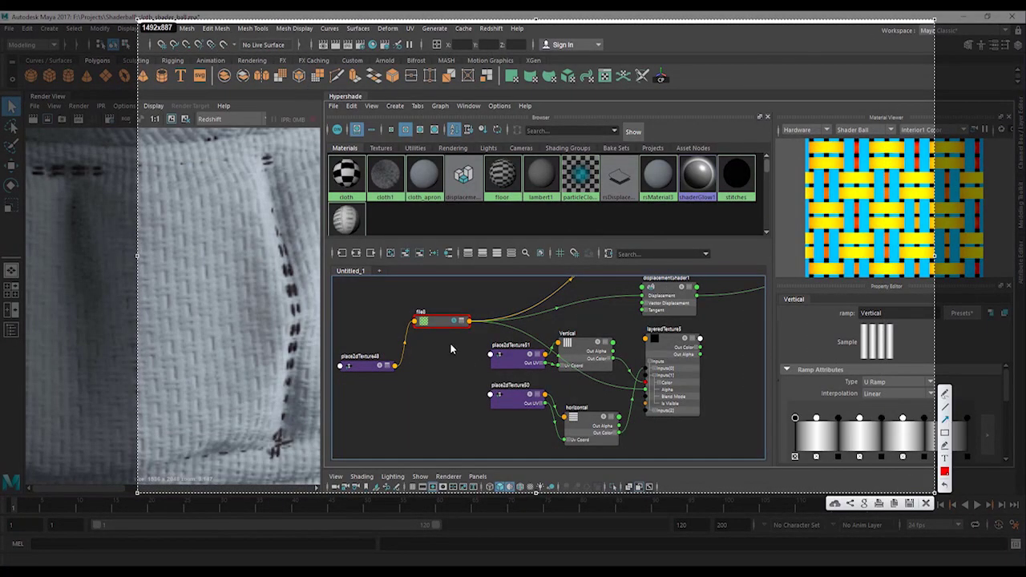
{"action": "left_click_drag", "start_coordinate": [431, 303], "coordinate": [431, 250]}
{"action": "left_click", "coordinate": [944, 393]}
{"action": "mouse_move", "coordinate": [418, 215]}
{"action": "left_mouse_down"}
{"action": "mouse_move", "coordinate": [438, 205]}
{"action": "mouse_move", "coordinate": [465, 232]}
{"action": "left_mouse_up"}
{"action": "left_click_drag", "start_coordinate": [581, 326], "coordinate": [586, 250]}
Try handwriting 4 labels joined by a curved arrow above both nodes, and undo these marks
{"action": "mouse_move", "coordinate": [564, 186]}
{"action": "left_mouse_down"}
{"action": "mouse_move", "coordinate": [580, 195]}
{"action": "mouse_move", "coordinate": [578, 222]}
{"action": "left_mouse_up"}
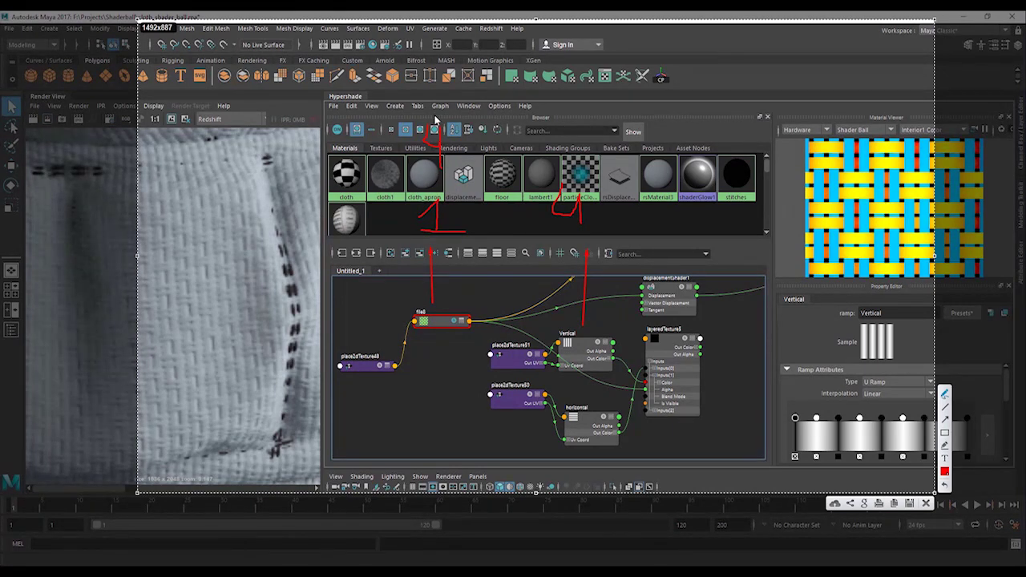
{"action": "mouse_move", "coordinate": [435, 119]}
{"action": "left_mouse_down"}
{"action": "mouse_move", "coordinate": [513, 134]}
{"action": "mouse_move", "coordinate": [536, 170]}
{"action": "mouse_move", "coordinate": [542, 157]}
{"action": "left_mouse_up"}
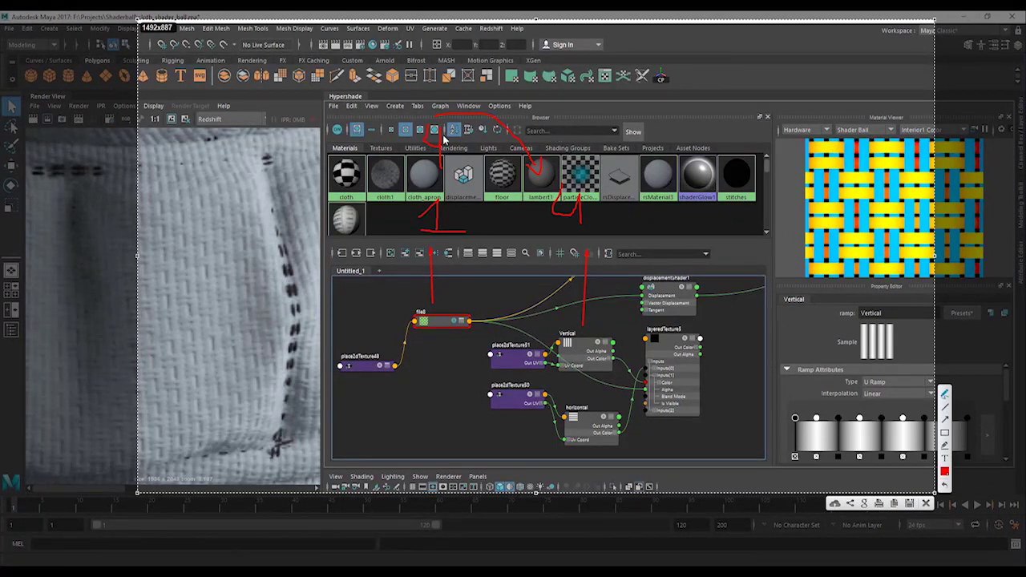
{"action": "left_click_drag", "start_coordinate": [578, 126], "coordinate": [579, 164]}
{"action": "key", "text": "ctrl+z"}
{"action": "key", "text": "ctrl+z"}
{"action": "key", "text": "ctrl+z"}
{"action": "key", "text": "ctrl+z"}
{"action": "key", "text": "ctrl+z"}
{"action": "key", "text": "ctrl+z"}
{"action": "key", "text": "ctrl+z"}
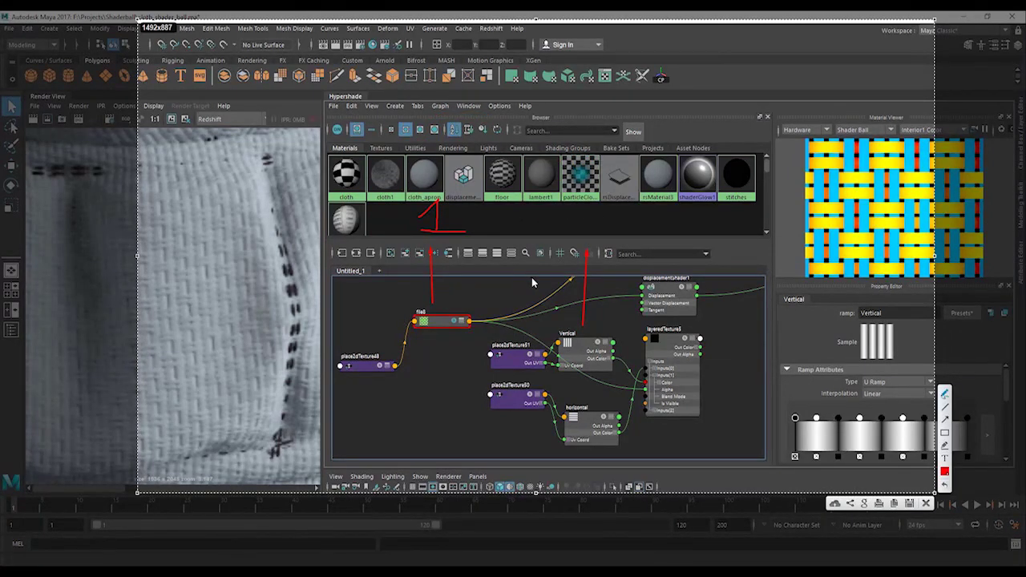
Handwrite 12 above Vertical with an arrow from the 1, mark one thread in the preview, and dismiss the capture
{"action": "mouse_move", "coordinate": [567, 203]}
{"action": "left_mouse_down"}
{"action": "mouse_move", "coordinate": [571, 230]}
{"action": "mouse_move", "coordinate": [618, 229]}
{"action": "left_mouse_up"}
{"action": "mouse_move", "coordinate": [461, 213]}
{"action": "left_mouse_down"}
{"action": "mouse_move", "coordinate": [534, 206]}
{"action": "mouse_move", "coordinate": [538, 217]}
{"action": "left_mouse_up"}
{"action": "left_click_drag", "start_coordinate": [501, 183], "coordinate": [491, 175]}
{"action": "mouse_move", "coordinate": [503, 173]}
{"action": "left_mouse_down"}
{"action": "mouse_move", "coordinate": [488, 189]}
{"action": "mouse_move", "coordinate": [501, 179]}
{"action": "left_mouse_up"}
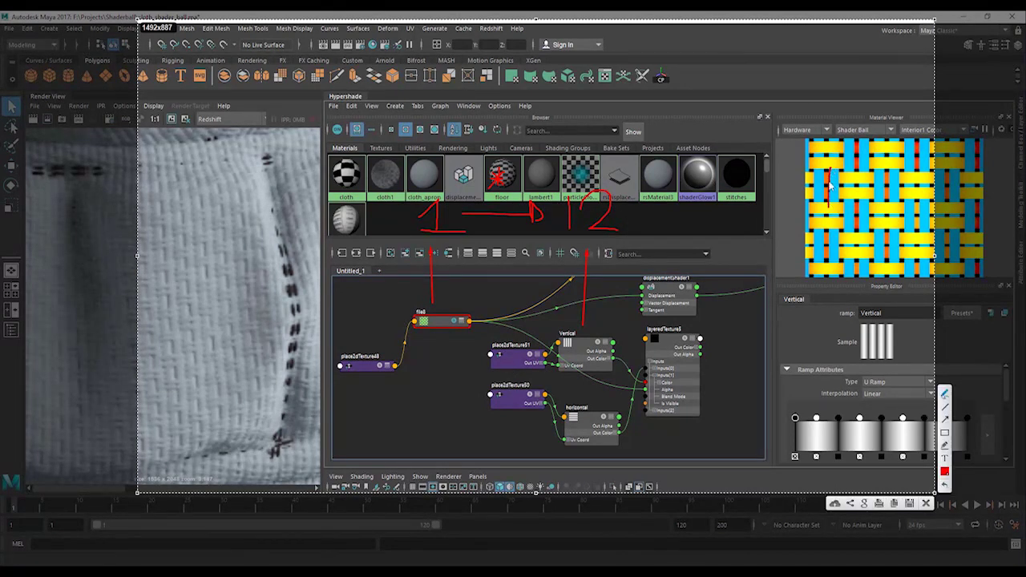
{"action": "left_click_drag", "start_coordinate": [831, 169], "coordinate": [837, 210]}
{"action": "key", "text": "Escape"}
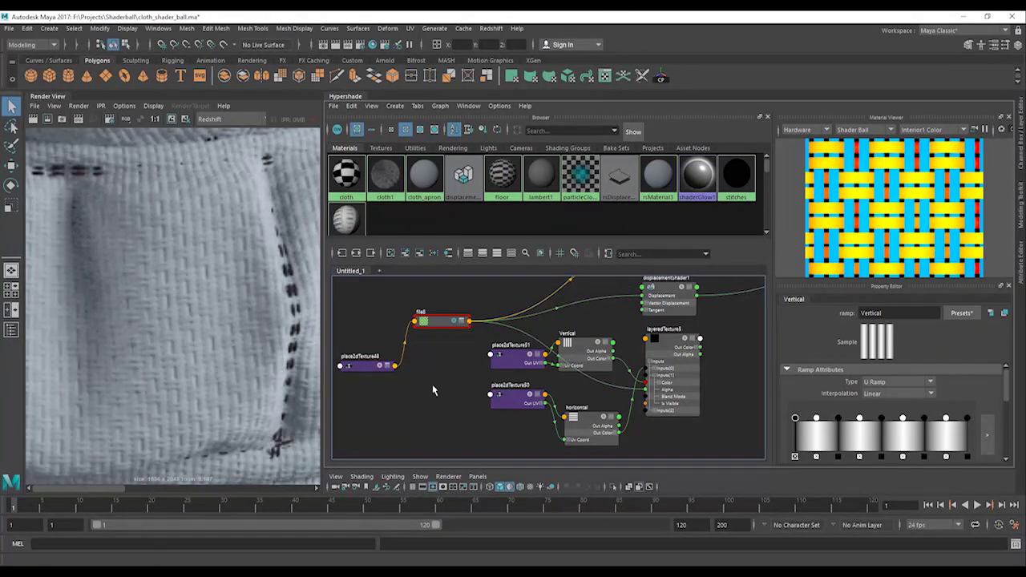
Create a multiplyDivide node and place it below file8 in the node graph
{"action": "key", "text": "Tab"}
{"action": "type", "text": "mul"}
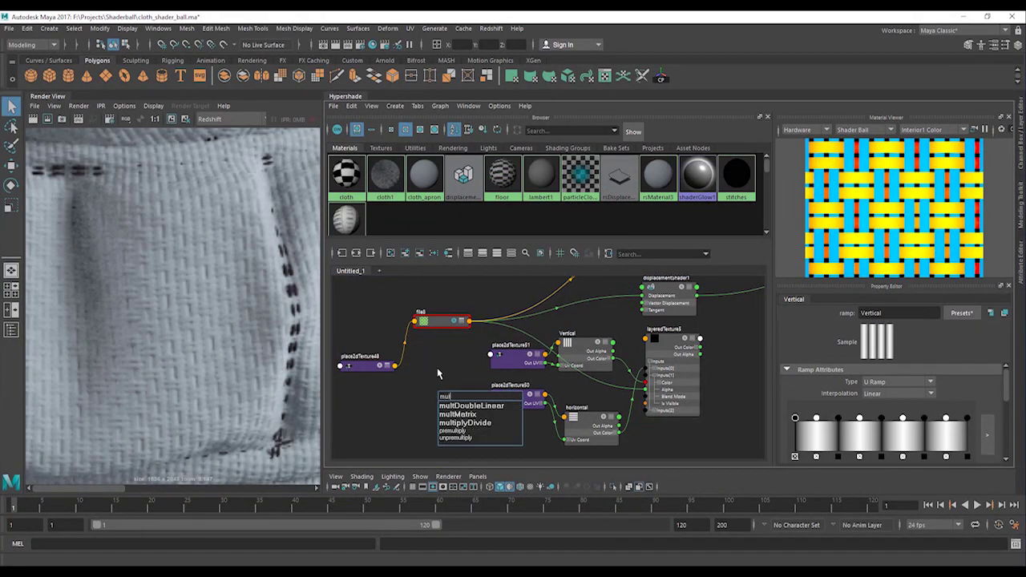
{"action": "key", "text": "Down"}
{"action": "key", "text": "Down"}
{"action": "key", "text": "Return"}
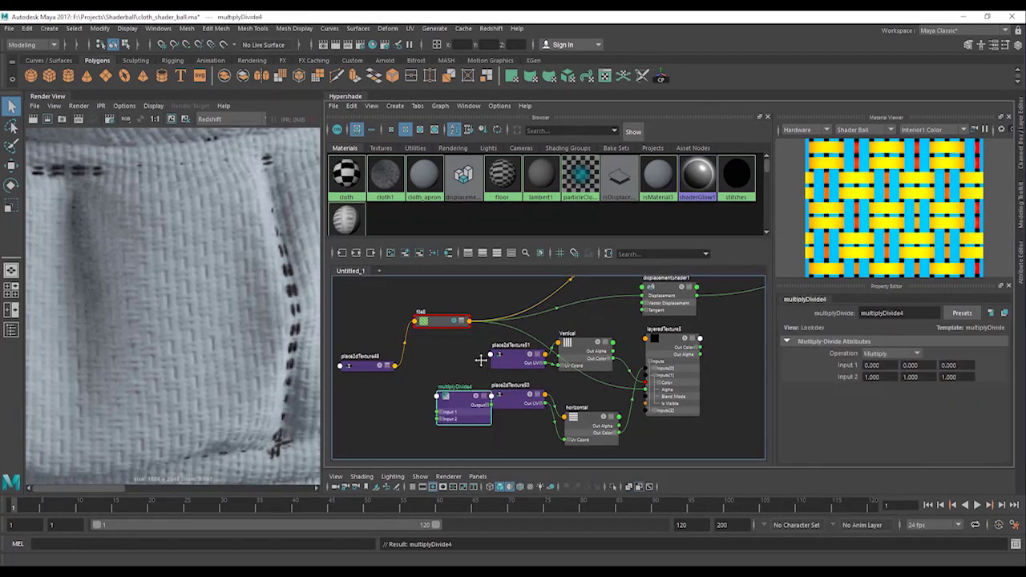
{"action": "middle_click_drag", "start_coordinate": [481, 360], "coordinate": [501, 349], "text": "alt"}
{"action": "left_click_drag", "start_coordinate": [481, 383], "coordinate": [438, 372]}
Expand place2dTexture48 to list its attributes and move multiplyDivide4 beside its Repeat UV outputs
{"action": "left_click", "coordinate": [383, 354]}
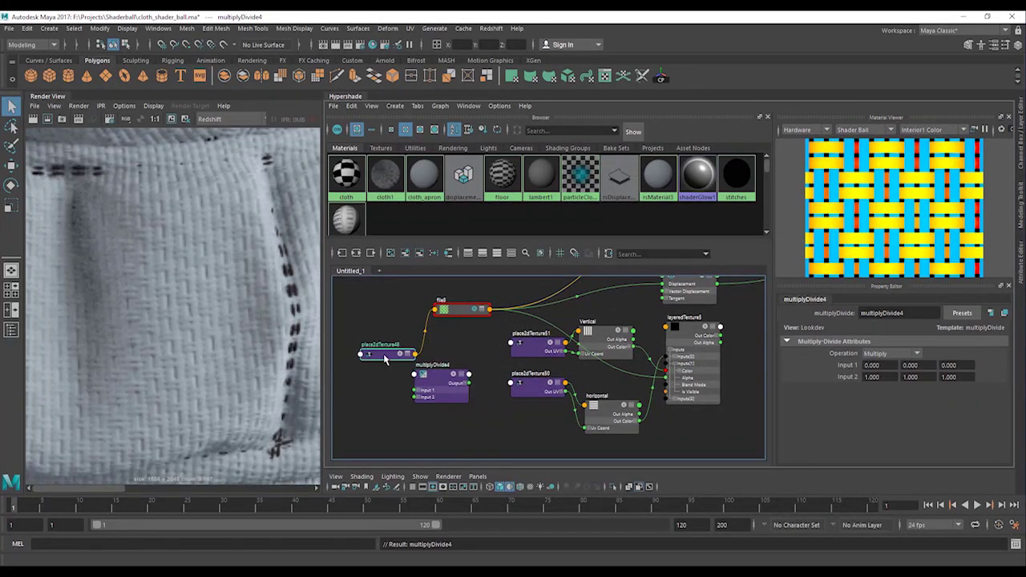
{"action": "left_click", "coordinate": [410, 354]}
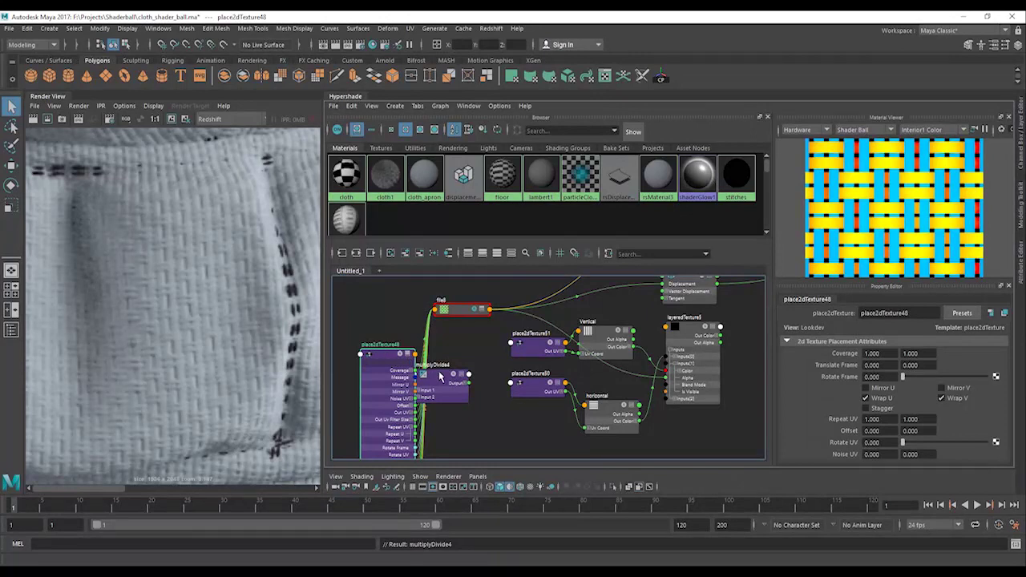
{"action": "left_click_drag", "start_coordinate": [439, 375], "coordinate": [468, 384]}
{"action": "middle_click_drag", "start_coordinate": [416, 413], "coordinate": [419, 355], "text": "alt"}
{"action": "right_click_drag", "start_coordinate": [423, 386], "coordinate": [453, 394], "text": "alt"}
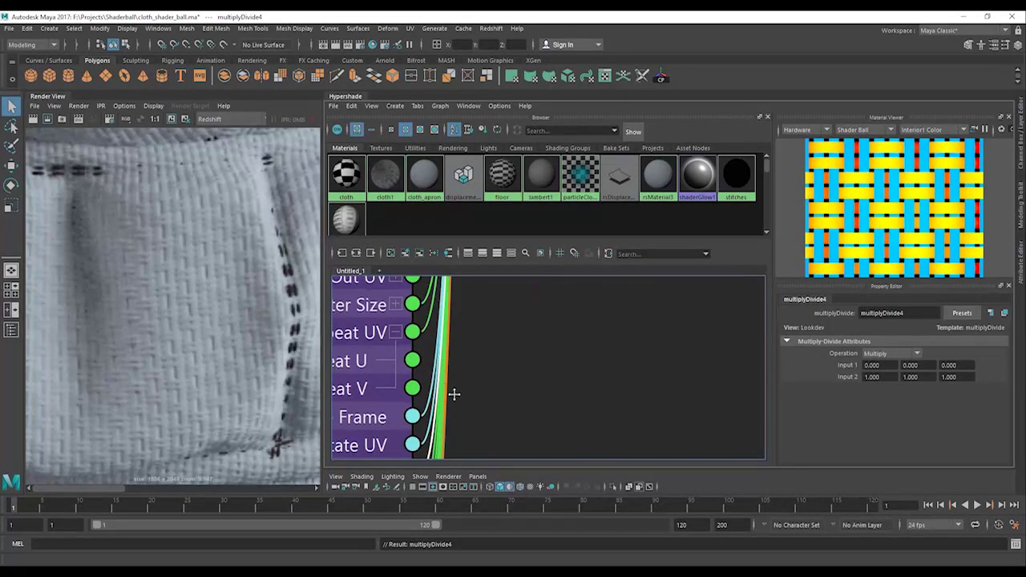
{"action": "middle_click_drag", "start_coordinate": [453, 394], "coordinate": [500, 439], "text": "alt"}
{"action": "scroll", "coordinate": [556, 384], "scroll_direction": "down", "scroll_amount": 4}
{"action": "left_click_drag", "start_coordinate": [620, 340], "coordinate": [632, 424]}
{"action": "middle_click_drag", "start_coordinate": [603, 422], "coordinate": [593, 420], "text": "alt"}
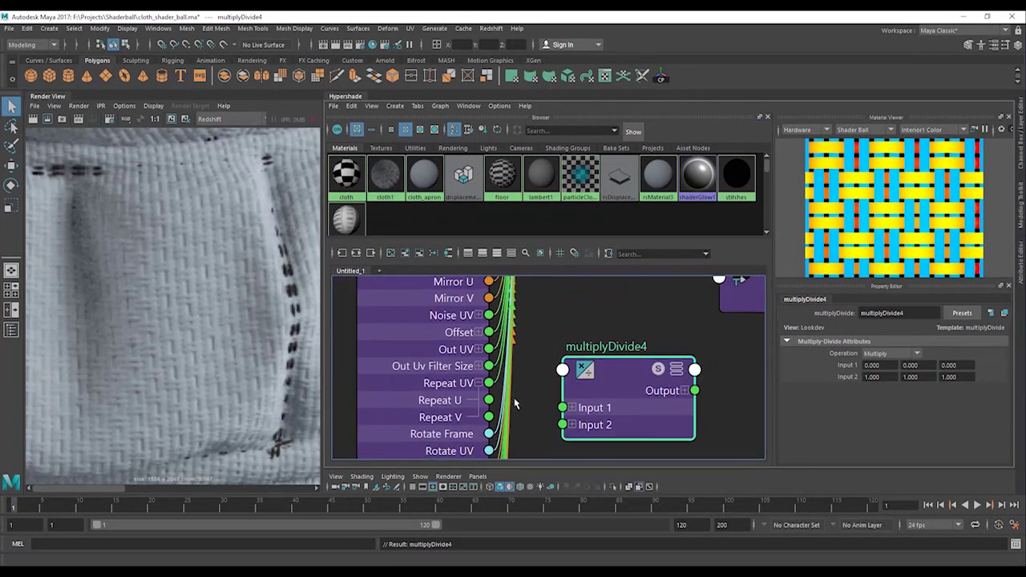
Show the full attribute view of place2dTexture48 and connect its Repeat U output to its own Repeat V input
{"action": "left_click", "coordinate": [414, 384]}
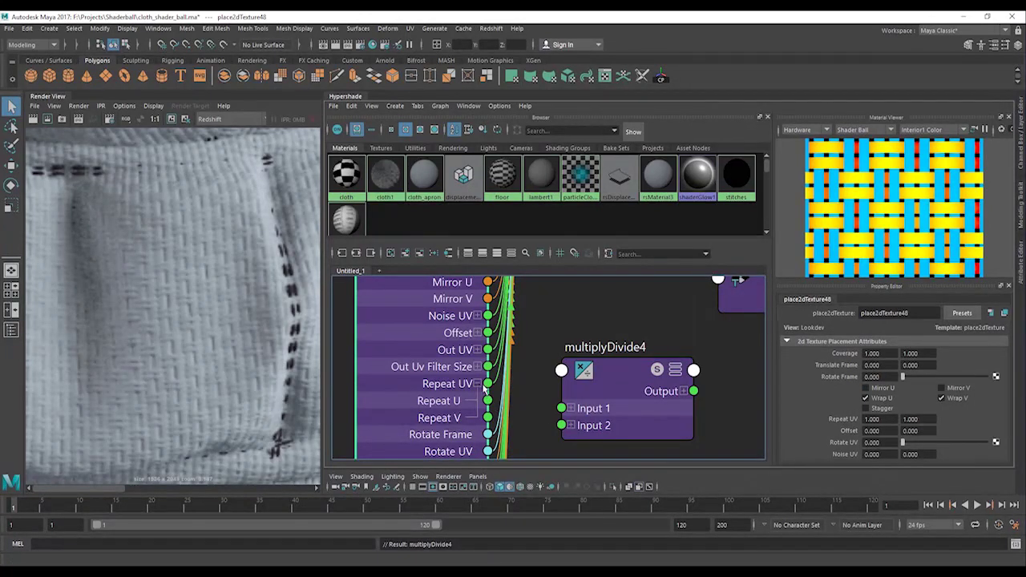
{"action": "middle_click_drag", "start_coordinate": [513, 393], "coordinate": [524, 471], "text": "alt"}
{"action": "scroll", "coordinate": [525, 405], "scroll_direction": "down", "scroll_amount": 1}
{"action": "middle_click_drag", "start_coordinate": [490, 354], "coordinate": [492, 405], "text": "alt"}
{"action": "left_click_drag", "start_coordinate": [434, 356], "coordinate": [412, 301]}
{"action": "middle_click_drag", "start_coordinate": [557, 456], "coordinate": [611, 430], "text": "alt"}
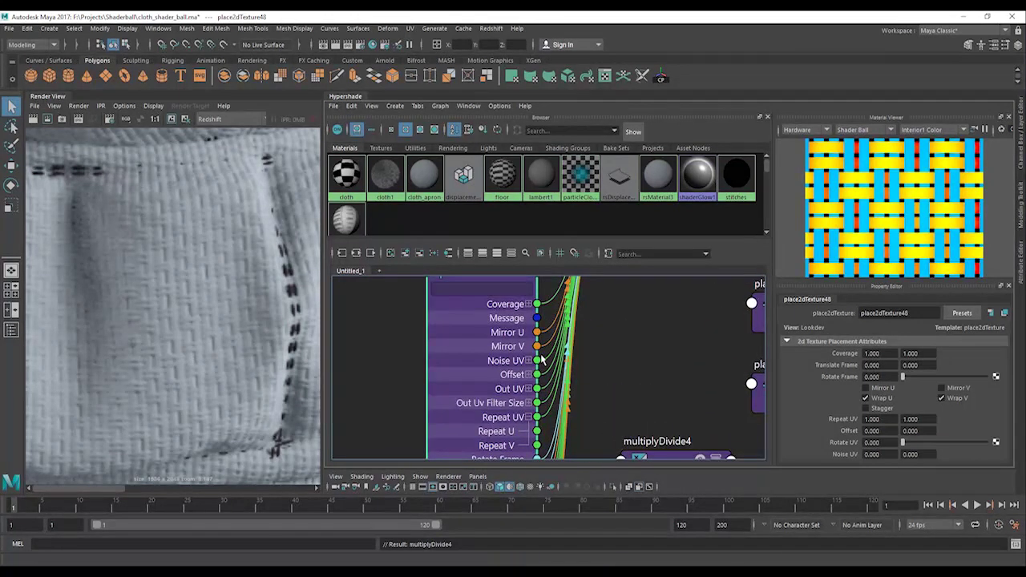
{"action": "key", "text": "3"}
{"action": "middle_click_drag", "start_coordinate": [557, 388], "coordinate": [565, 316], "text": "alt"}
{"action": "middle_click_drag", "start_coordinate": [553, 435], "coordinate": [557, 405], "text": "alt"}
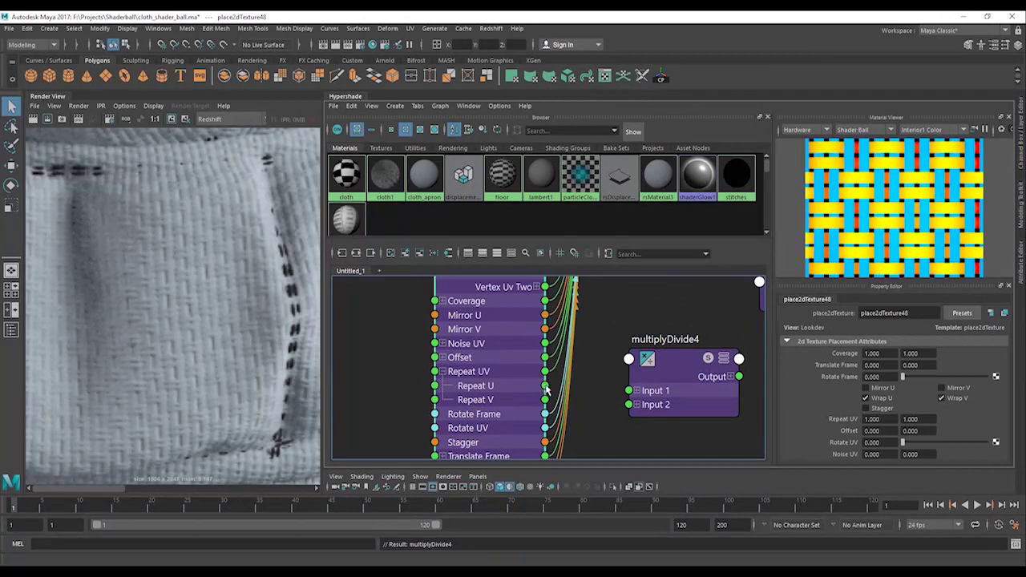
{"action": "left_click_drag", "start_coordinate": [546, 387], "coordinate": [435, 399]}
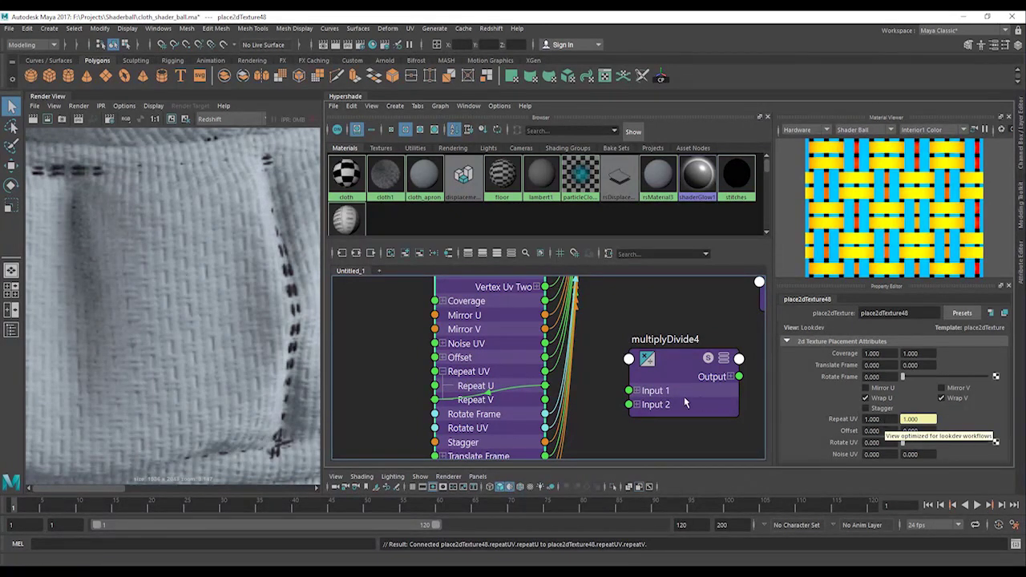
Connect place2dTexture48's Repeat V to Input 1X of multiplyDivide4 and select multiplyDivide4
{"action": "left_click", "coordinate": [637, 390]}
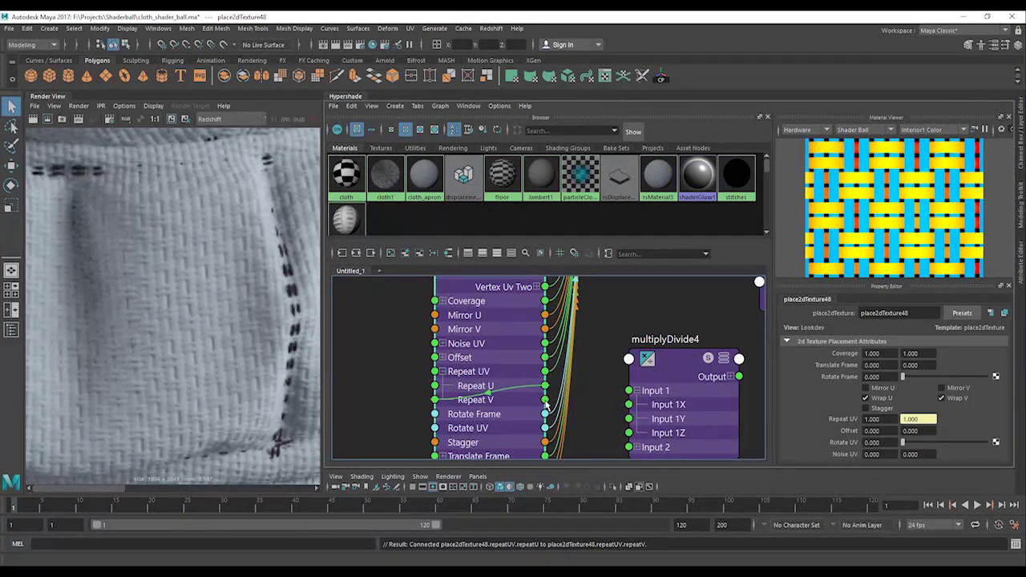
{"action": "left_click_drag", "start_coordinate": [545, 400], "coordinate": [633, 399]}
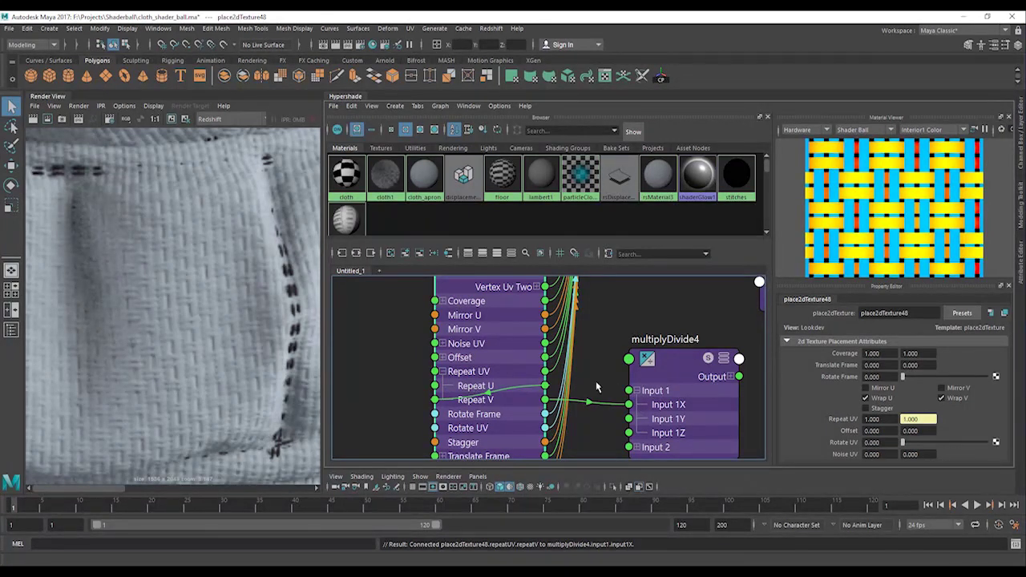
{"action": "middle_click_drag", "start_coordinate": [701, 388], "coordinate": [635, 383], "text": "alt"}
{"action": "left_click", "coordinate": [612, 358]}
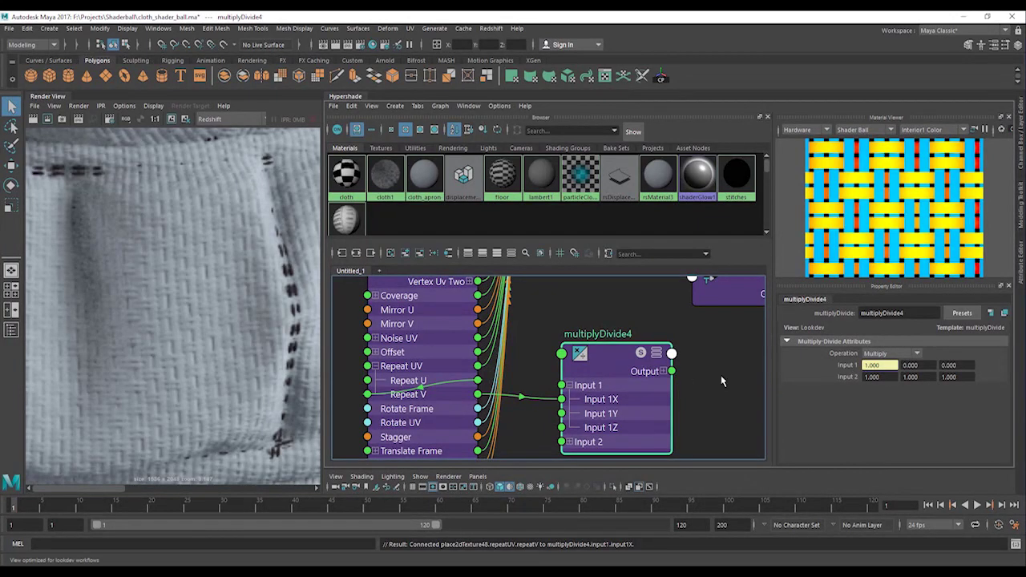
Test the link by setting place2dTexture48's Repeat U to 4 and checking Input 1 of multiplyDivide4
{"action": "left_click", "coordinate": [408, 377]}
{"action": "left_click_drag", "start_coordinate": [888, 419], "coordinate": [815, 421]}
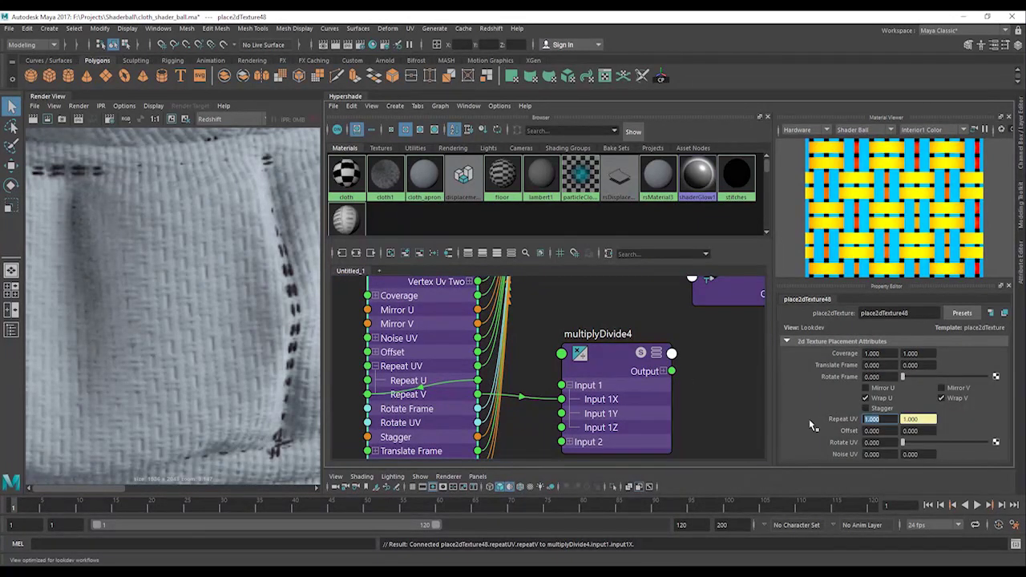
{"action": "type", "text": "4"}
{"action": "key", "text": "Return"}
{"action": "left_click", "coordinate": [618, 370]}
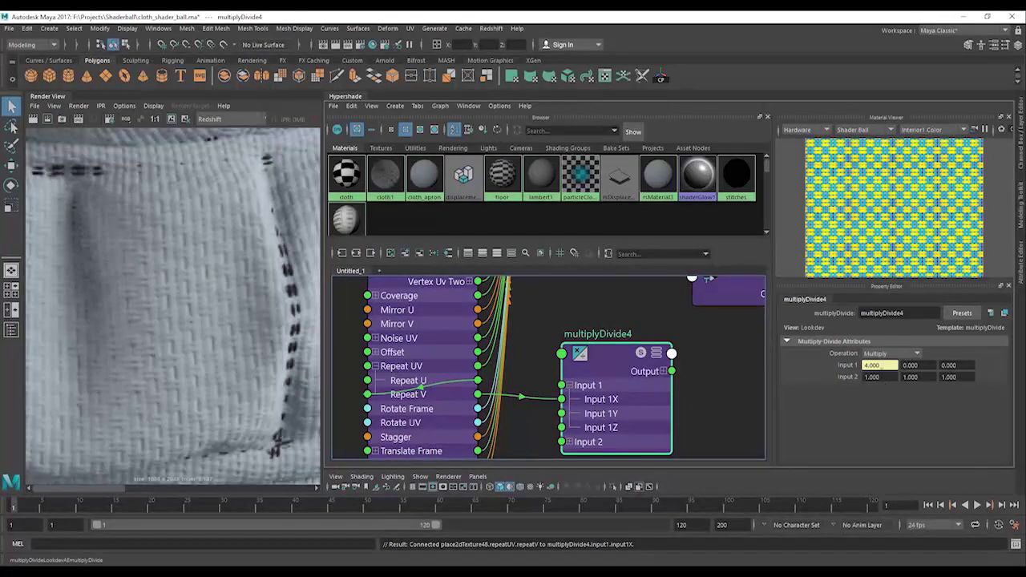
Set place2dTexture48's Repeat U back to 1
{"action": "left_click", "coordinate": [452, 382]}
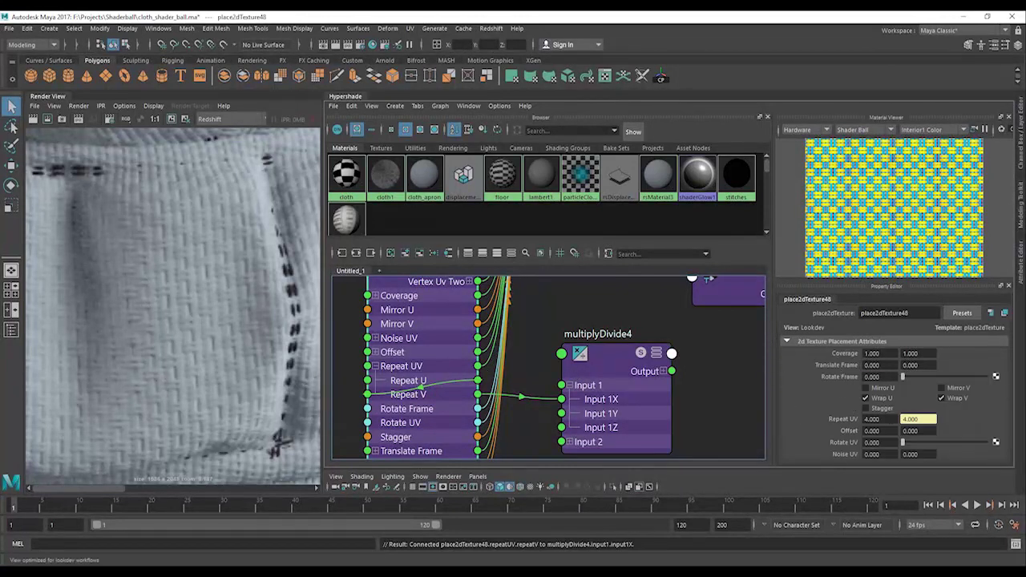
{"action": "left_click_drag", "start_coordinate": [884, 419], "coordinate": [812, 418]}
{"action": "type", "text": "1"}
{"action": "key", "text": "Return"}
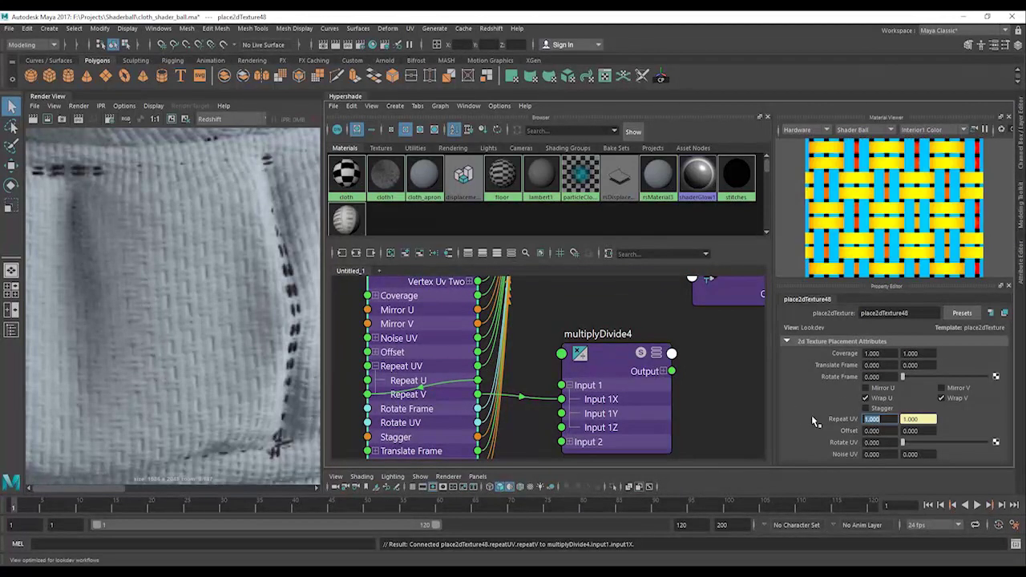
Set Input 2X of multiplyDivide4 to 12
{"action": "left_click", "coordinate": [574, 358]}
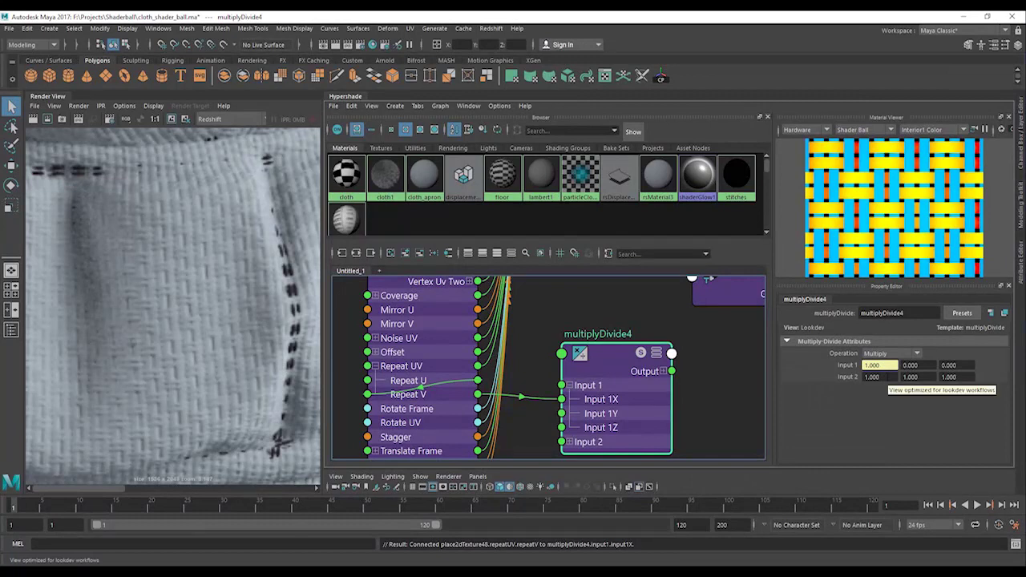
{"action": "left_click", "coordinate": [872, 376]}
{"action": "type", "text": "12"}
{"action": "key", "text": "Return"}
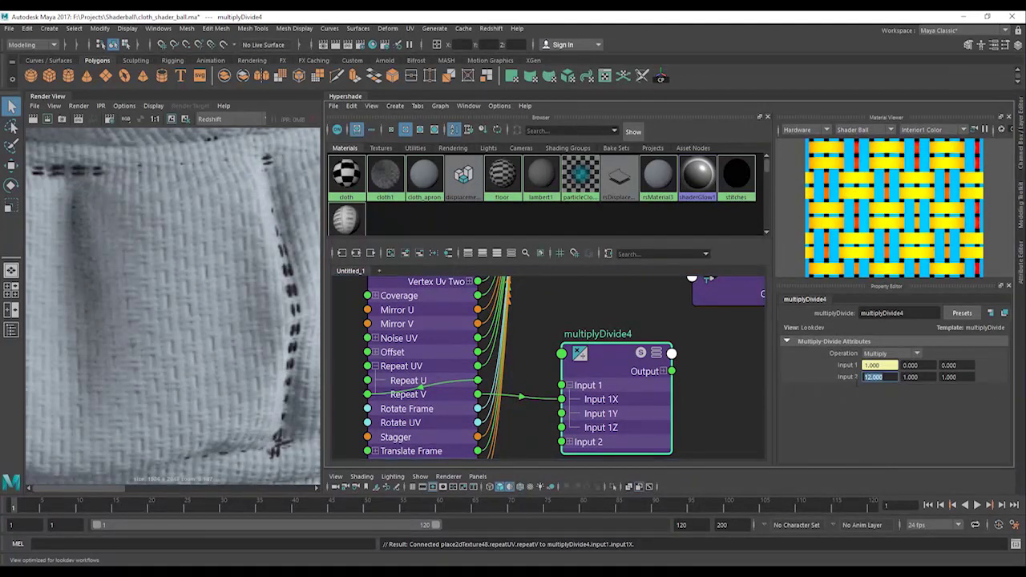
Preview multiplyDivide4 on its own in the material viewer and end the solo preview
{"action": "left_click", "coordinate": [700, 366]}
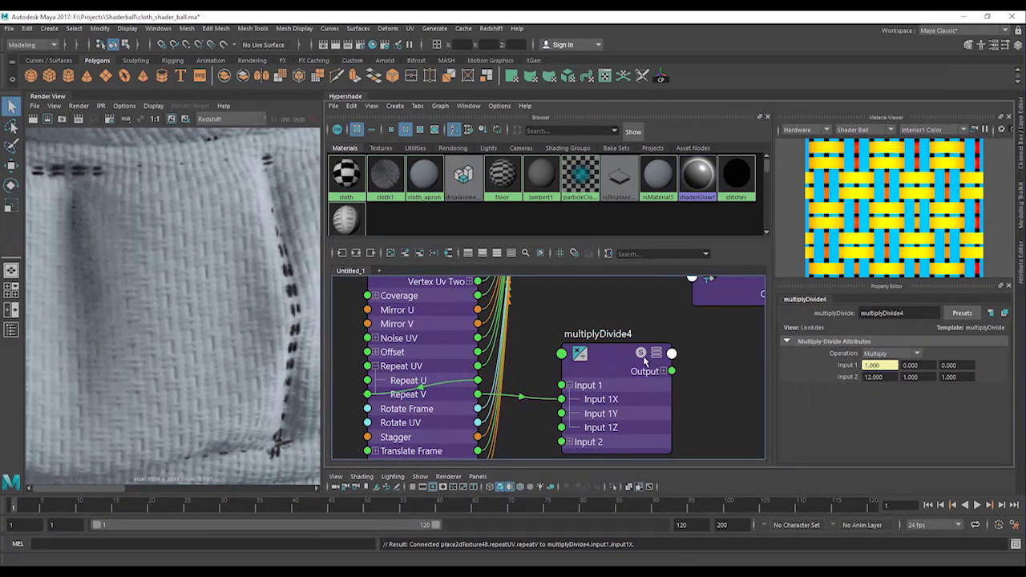
{"action": "left_click", "coordinate": [641, 354]}
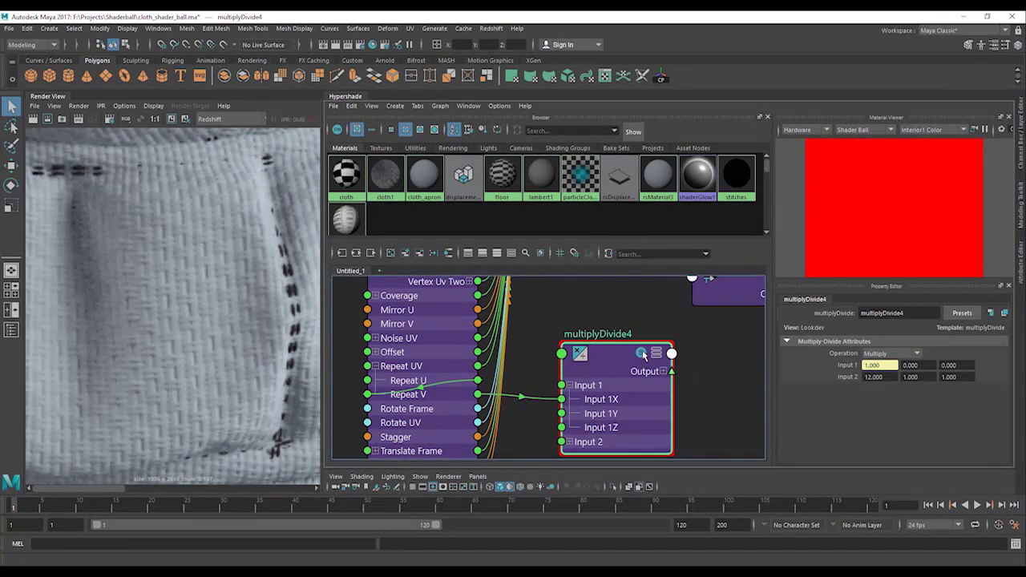
{"action": "left_click", "coordinate": [641, 355]}
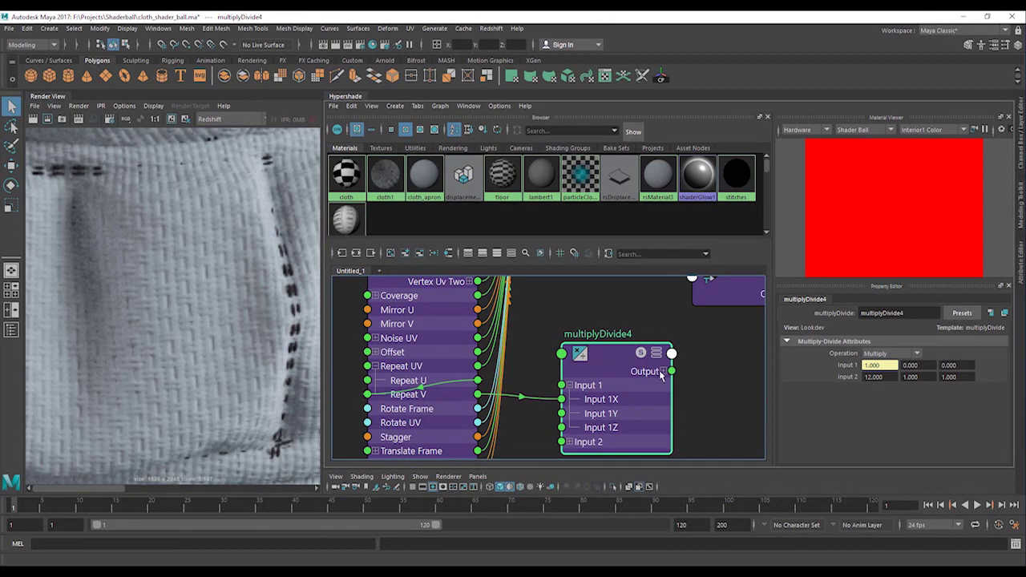
Expand the Output of multiplyDivide4 and show all attributes of place2dTexture50 beside it
{"action": "left_click", "coordinate": [662, 371]}
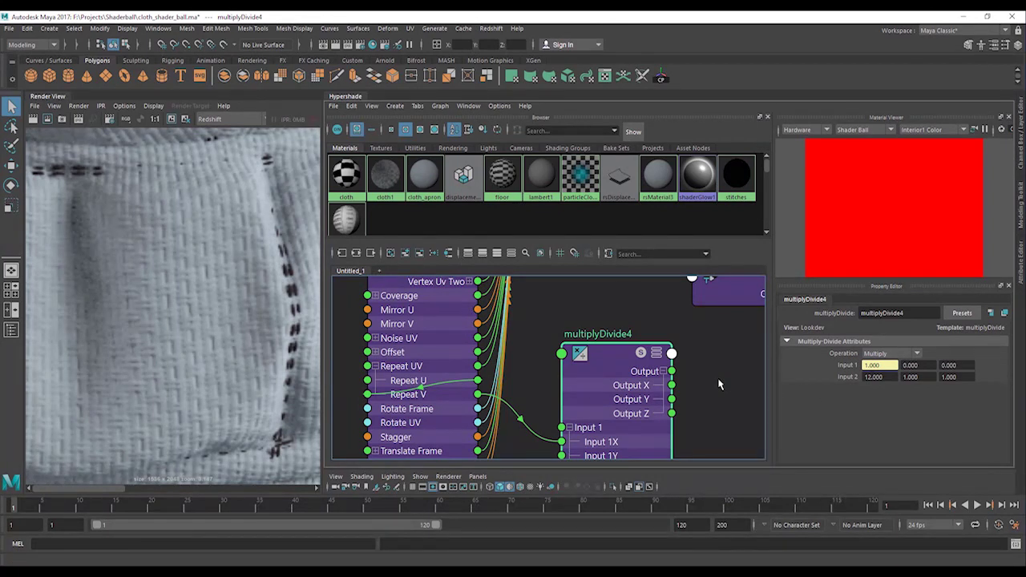
{"action": "middle_click_drag", "start_coordinate": [713, 388], "coordinate": [597, 403], "text": "alt"}
{"action": "scroll", "coordinate": [668, 382], "scroll_direction": "down", "scroll_amount": 3}
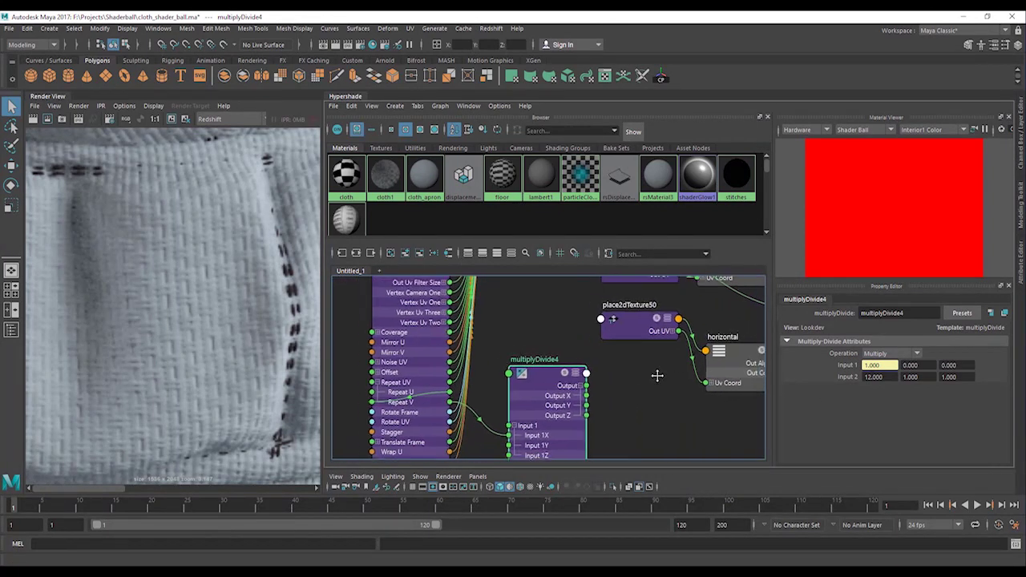
{"action": "middle_click_drag", "start_coordinate": [657, 373], "coordinate": [648, 370], "text": "alt"}
{"action": "left_click", "coordinate": [648, 315]}
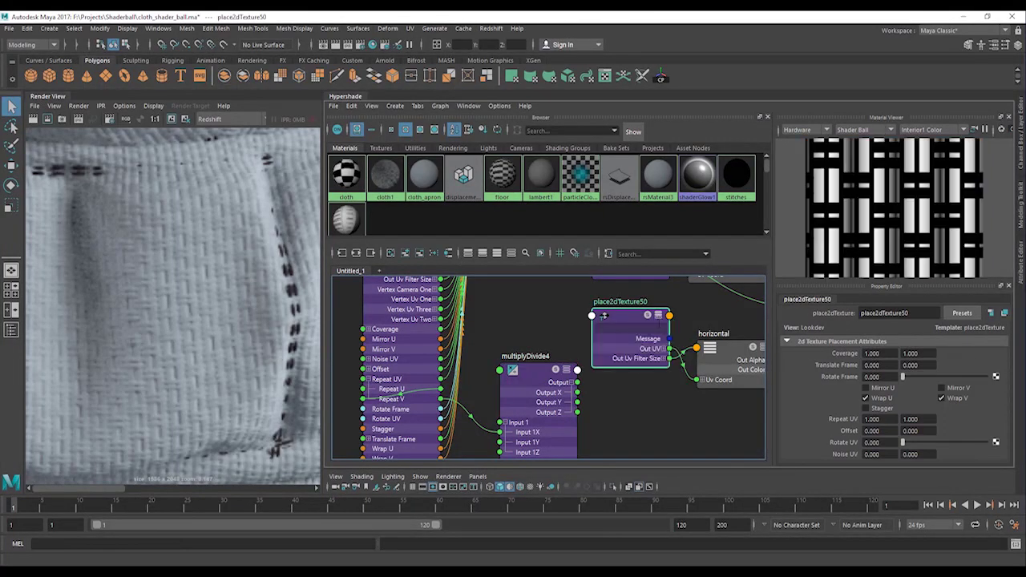
{"action": "left_click", "coordinate": [657, 315]}
{"action": "middle_click_drag", "start_coordinate": [690, 392], "coordinate": [702, 344], "text": "alt"}
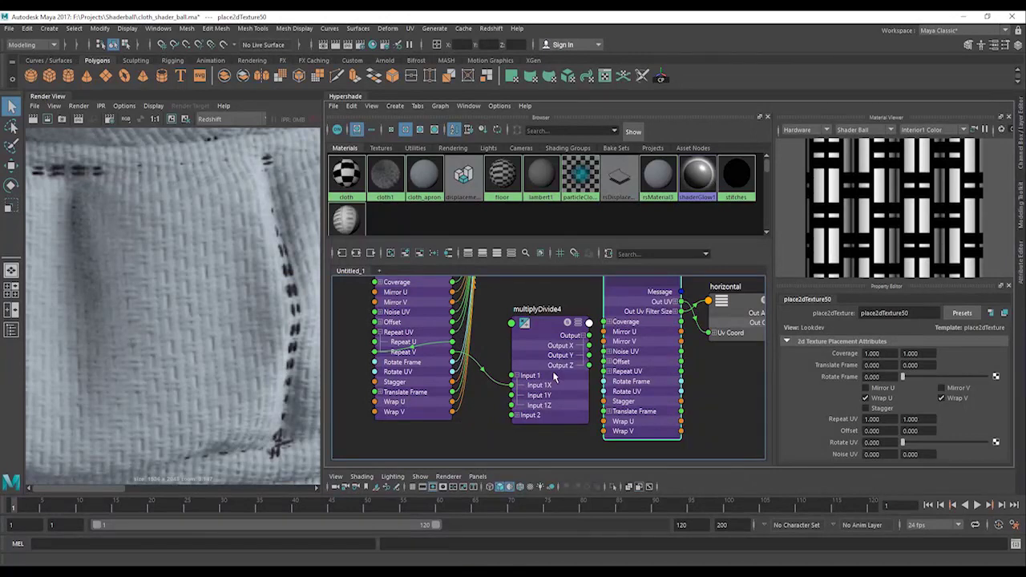
{"action": "scroll", "coordinate": [581, 375], "scroll_direction": "up", "scroll_amount": 2}
Connect Output X of multiplyDivide4 to both Repeat U and Repeat V of place2dTexture50, and shift multiplyDivide4 slightly
{"action": "left_click_drag", "start_coordinate": [592, 335], "coordinate": [605, 337]}
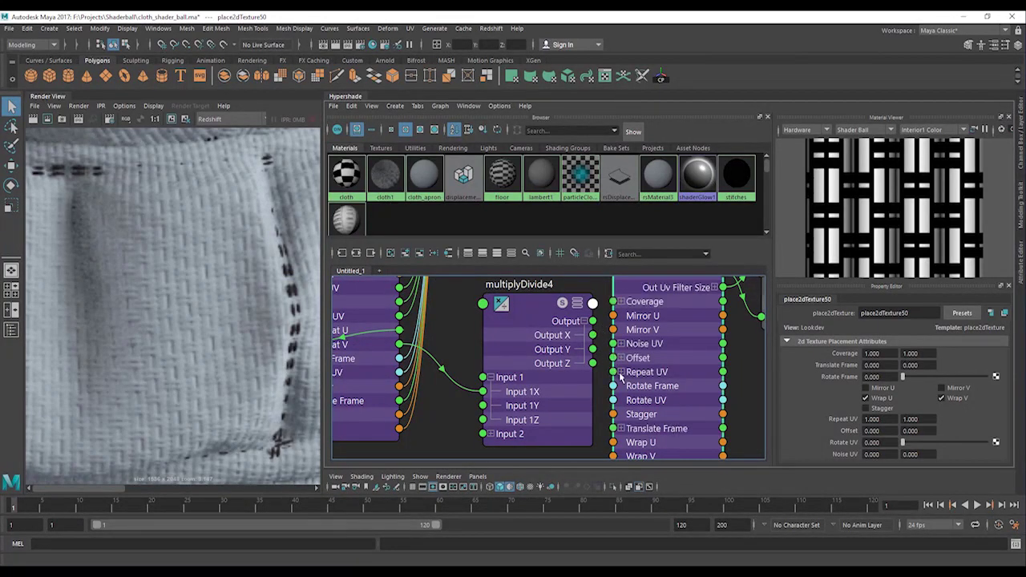
{"action": "left_click", "coordinate": [621, 372]}
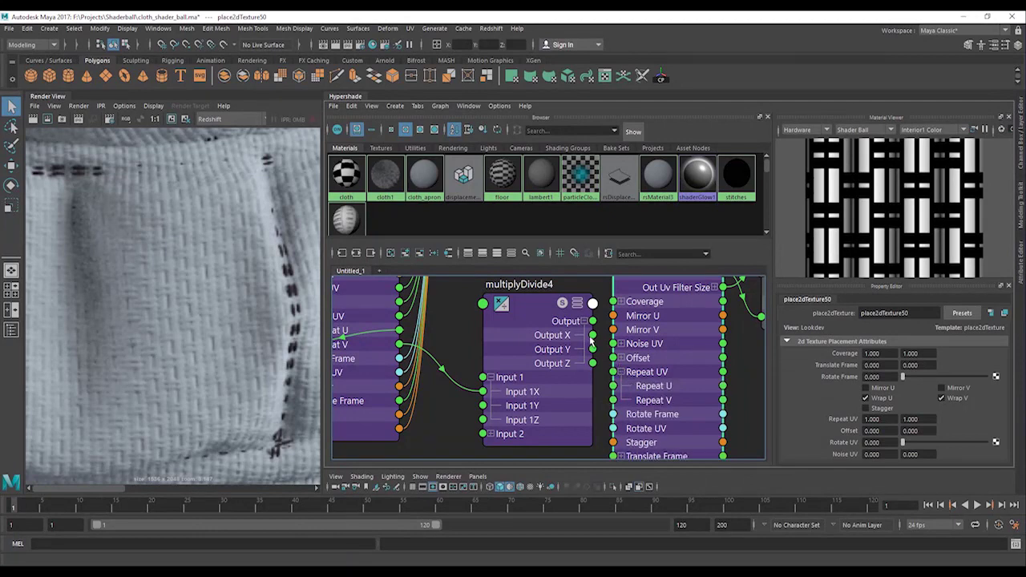
{"action": "left_click_drag", "start_coordinate": [593, 335], "coordinate": [613, 380]}
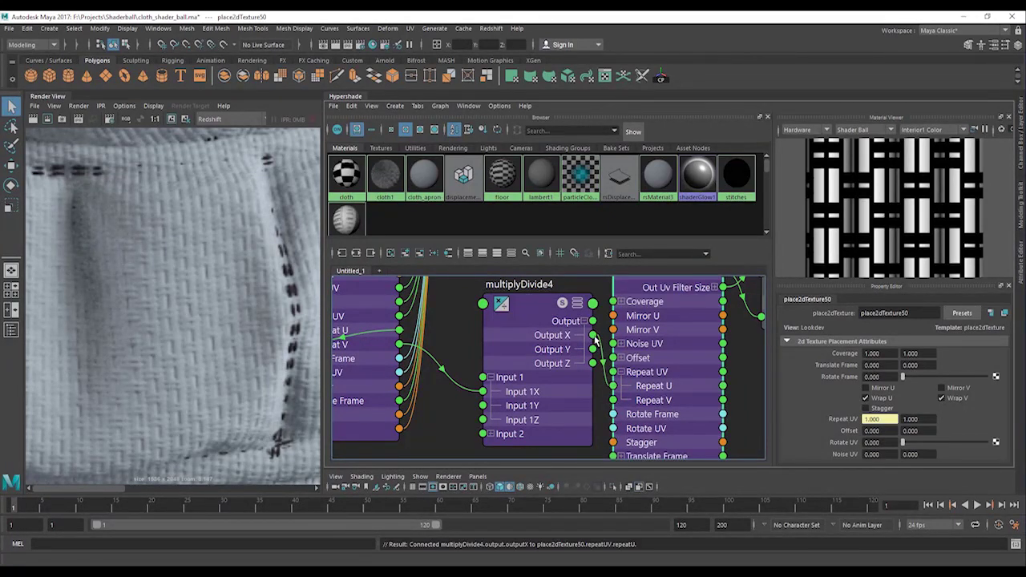
{"action": "left_click_drag", "start_coordinate": [593, 335], "coordinate": [613, 399]}
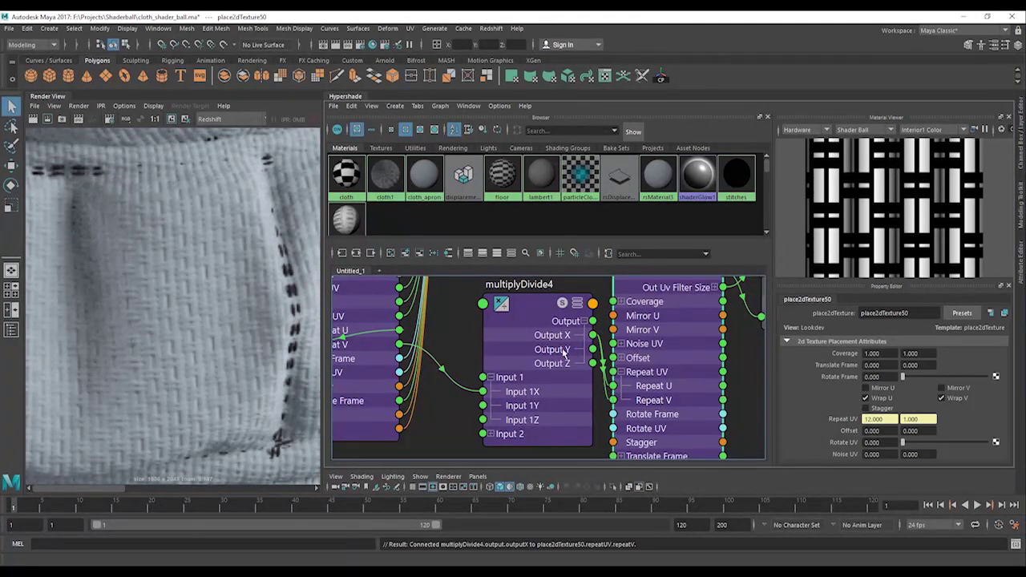
{"action": "left_click_drag", "start_coordinate": [530, 317], "coordinate": [520, 340]}
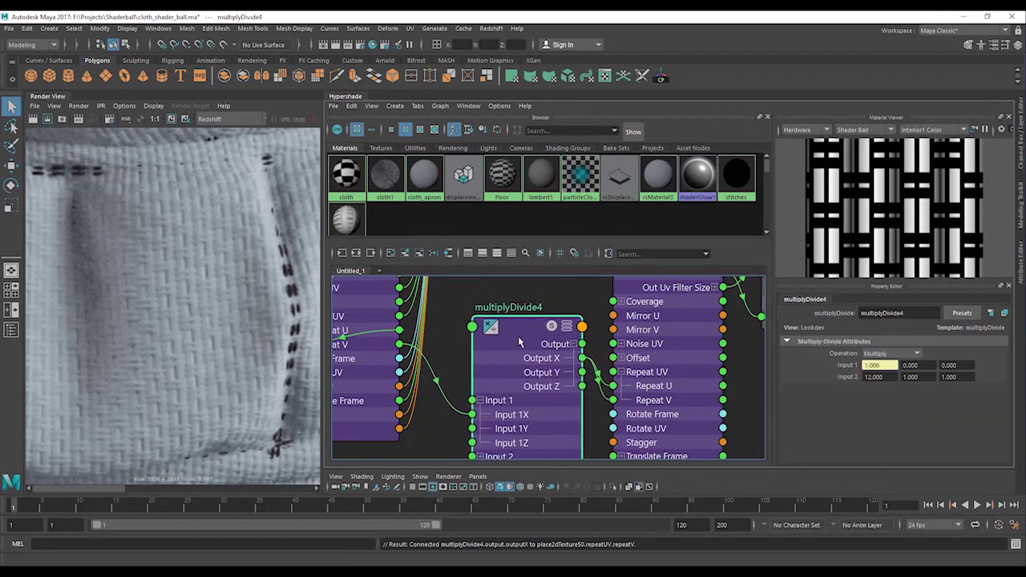
Check the repeat values through the chain on place2dTexture48, multiplyDivide4 and place2dTexture50
{"action": "left_click", "coordinate": [649, 365]}
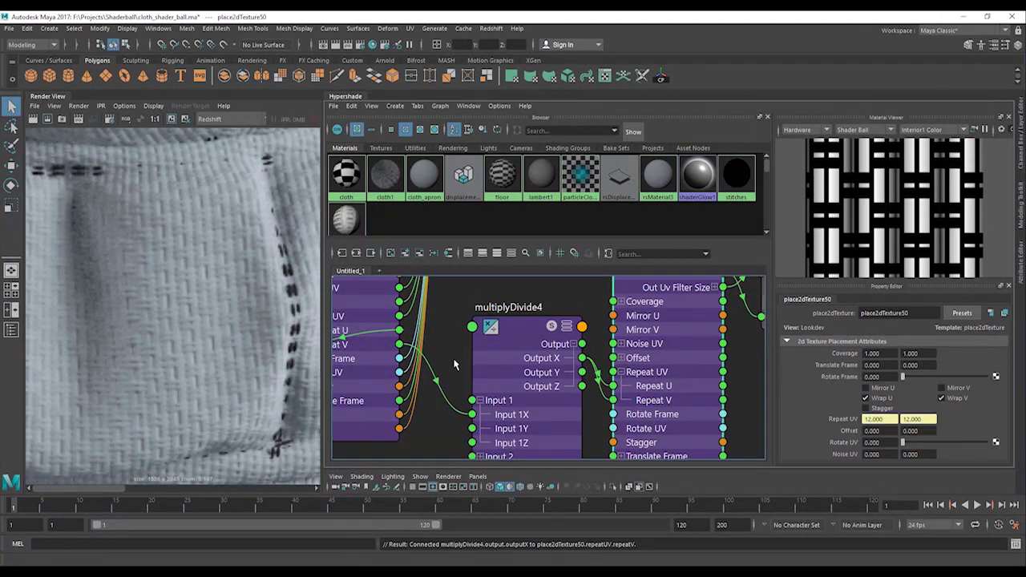
{"action": "middle_click_drag", "start_coordinate": [507, 358], "coordinate": [534, 346], "text": "alt"}
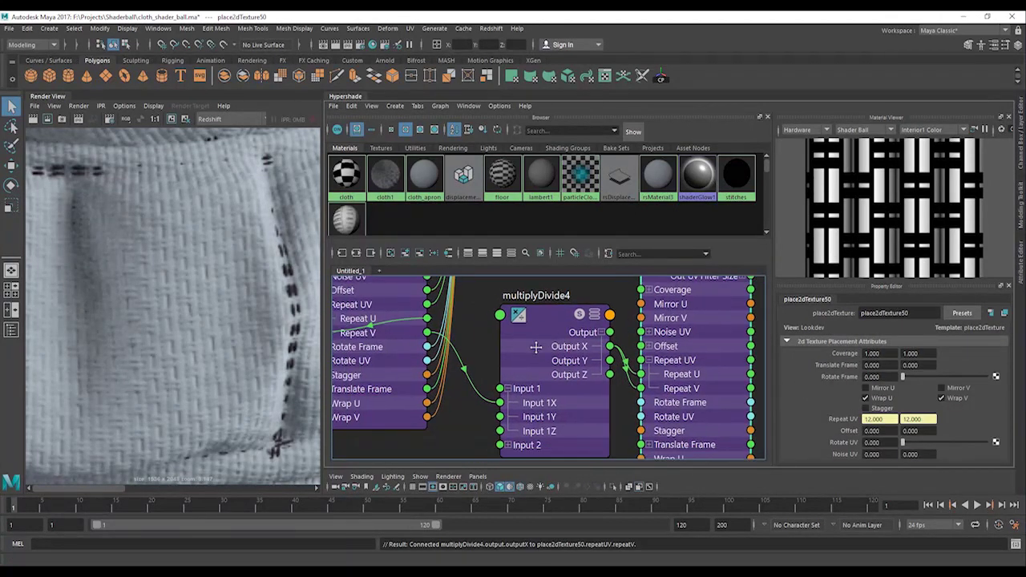
{"action": "left_click", "coordinate": [402, 347]}
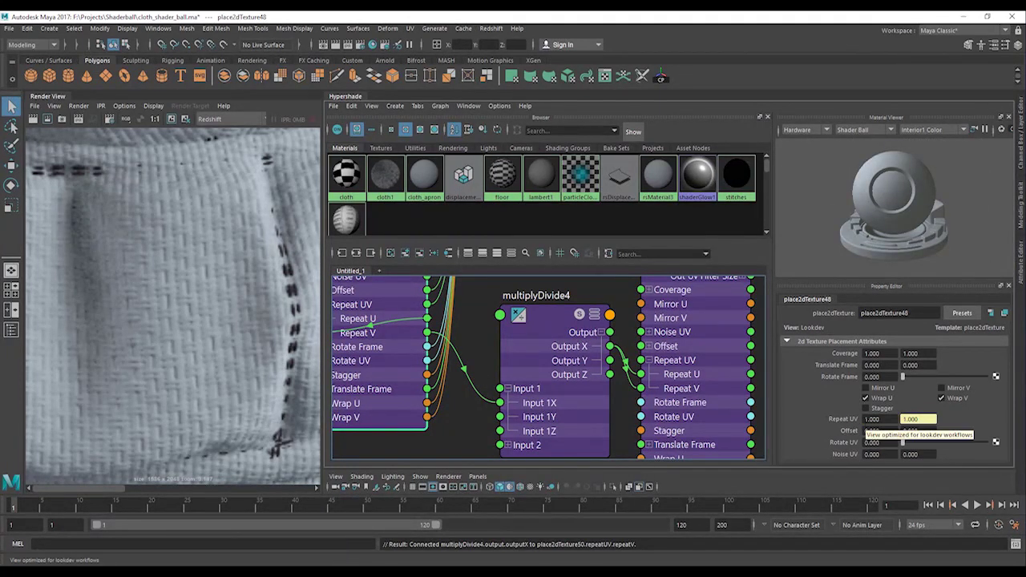
{"action": "left_click", "coordinate": [555, 319]}
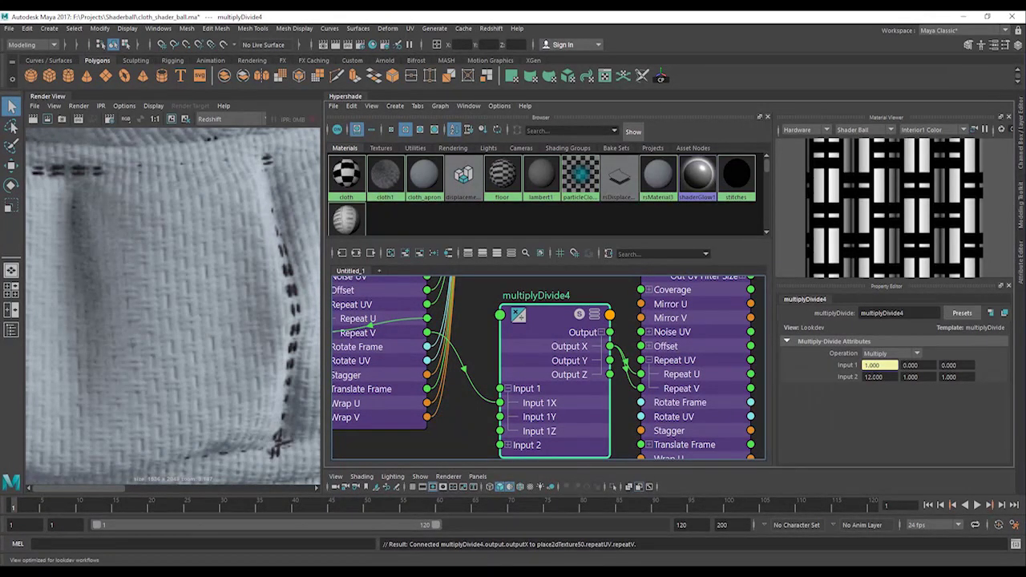
{"action": "left_click", "coordinate": [724, 383]}
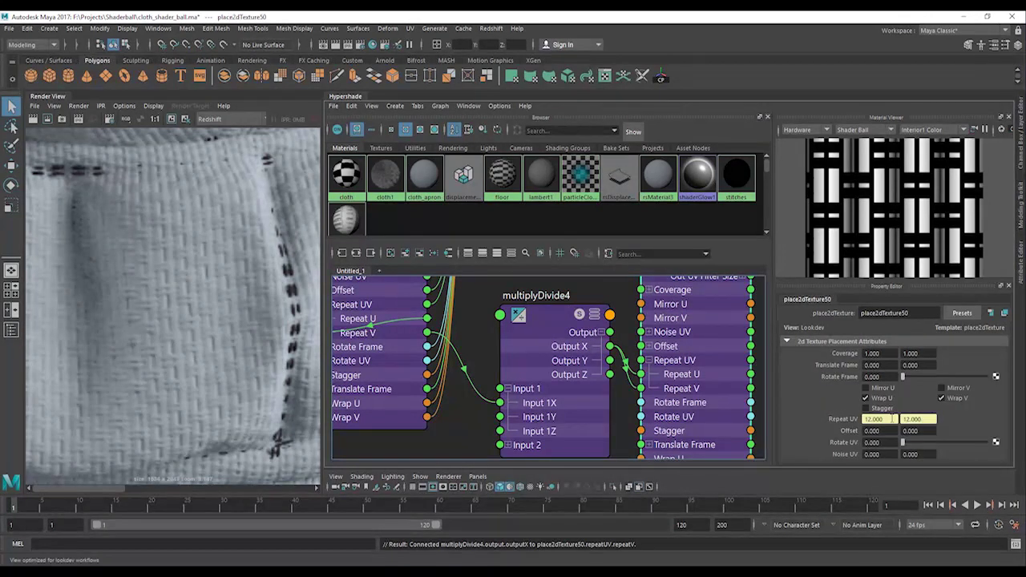
Set place2dTexture48's Repeat U to 2 and check the driven values on multiplyDivide4 and place2dTexture50
{"action": "left_click", "coordinate": [405, 343]}
{"action": "left_click", "coordinate": [872, 419]}
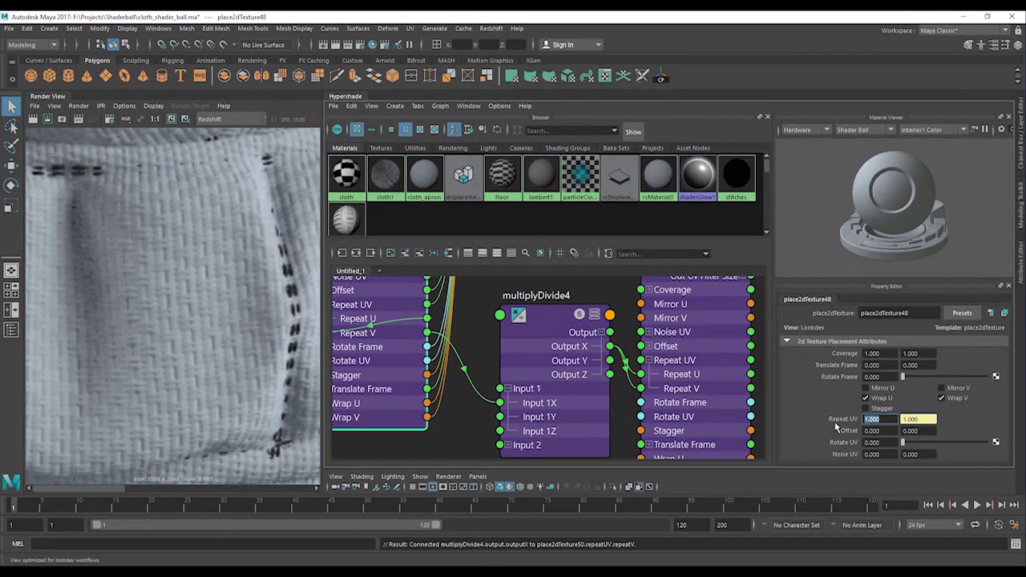
{"action": "left_click", "coordinate": [541, 324]}
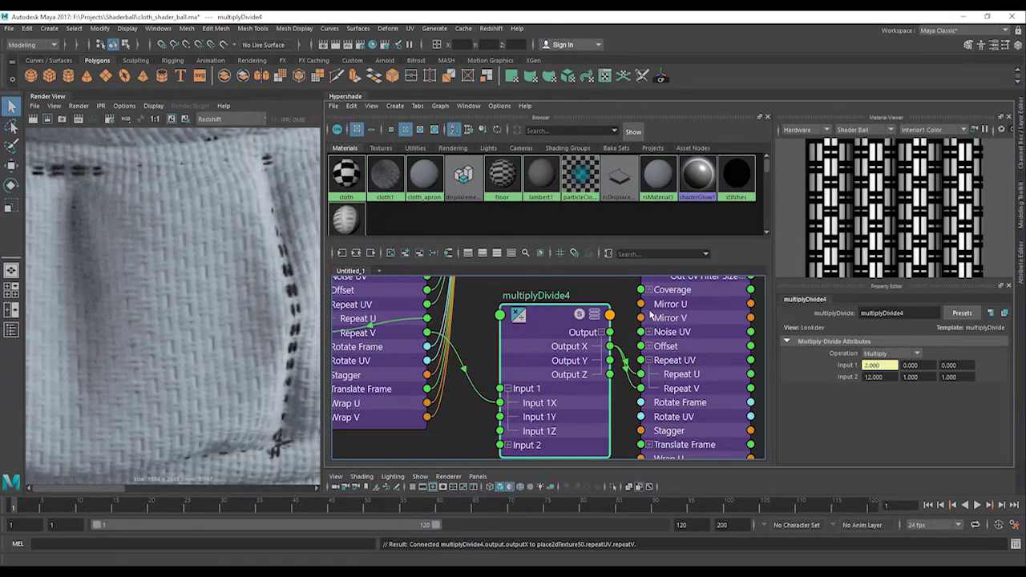
{"action": "left_click", "coordinate": [708, 305]}
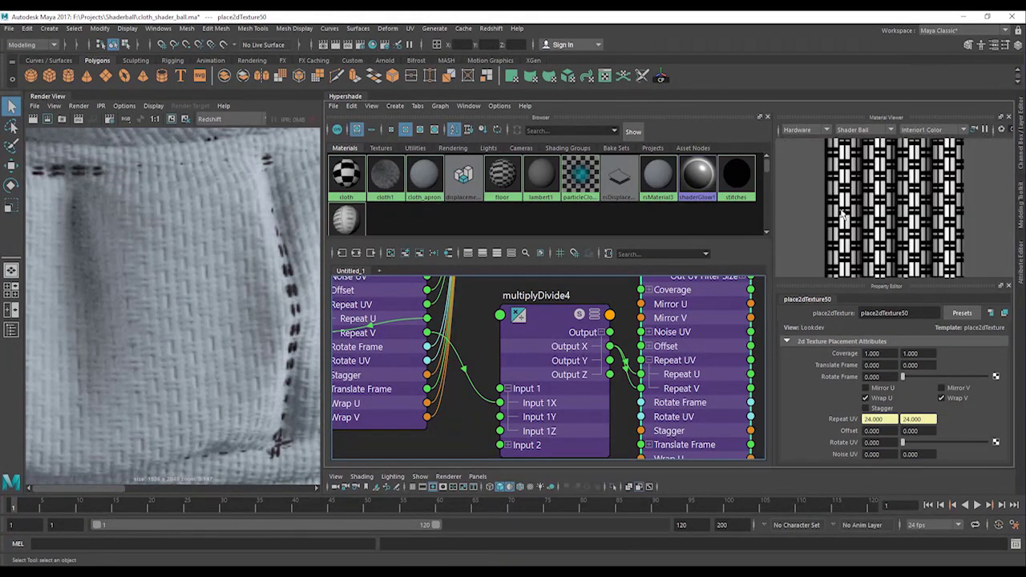
Solo the horizontal ramp in the material viewer and examine its stripes up close
{"action": "middle_click_drag", "start_coordinate": [674, 353], "coordinate": [542, 428], "text": "alt"}
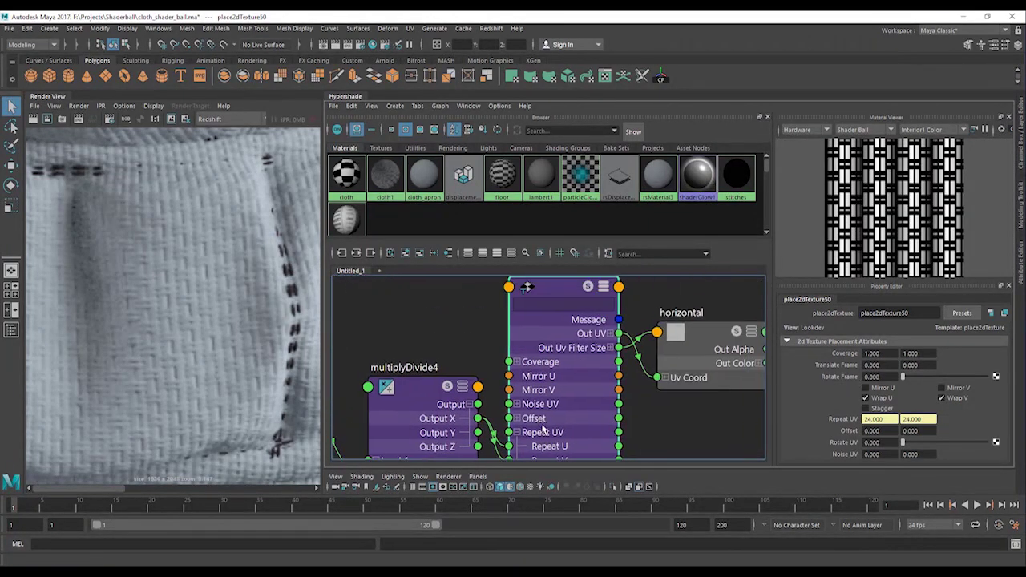
{"action": "scroll", "coordinate": [619, 395], "scroll_direction": "down", "scroll_amount": 1}
{"action": "middle_click_drag", "start_coordinate": [620, 393], "coordinate": [599, 369], "text": "alt"}
{"action": "left_click", "coordinate": [666, 336]}
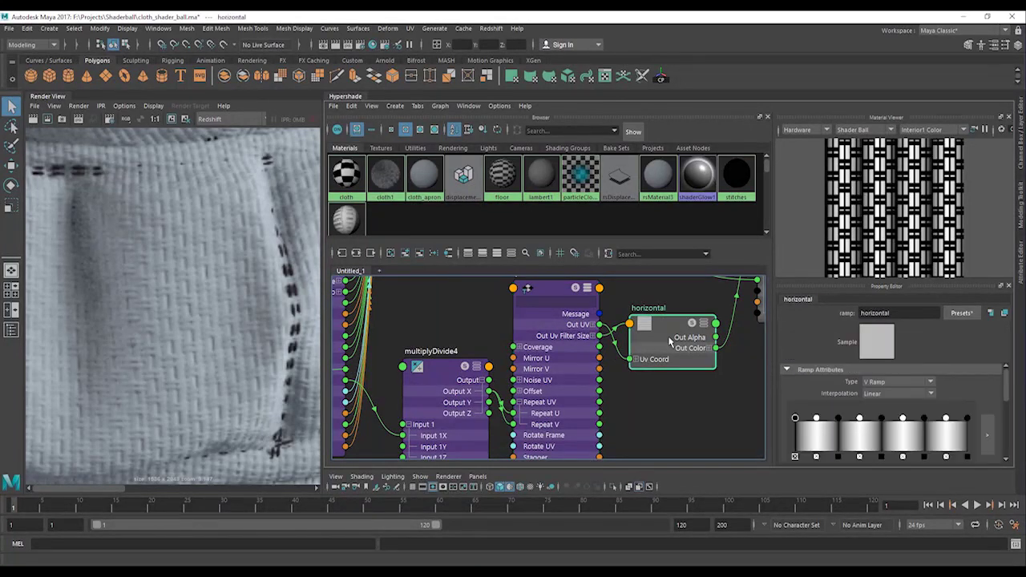
{"action": "middle_click_drag", "start_coordinate": [668, 341], "coordinate": [633, 356], "text": "alt"}
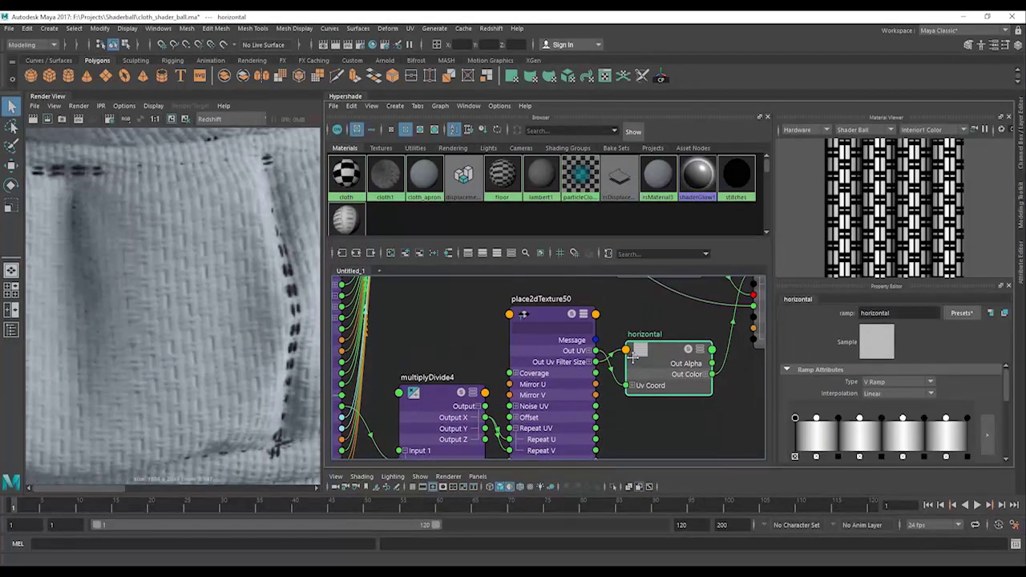
{"action": "left_click", "coordinate": [691, 353]}
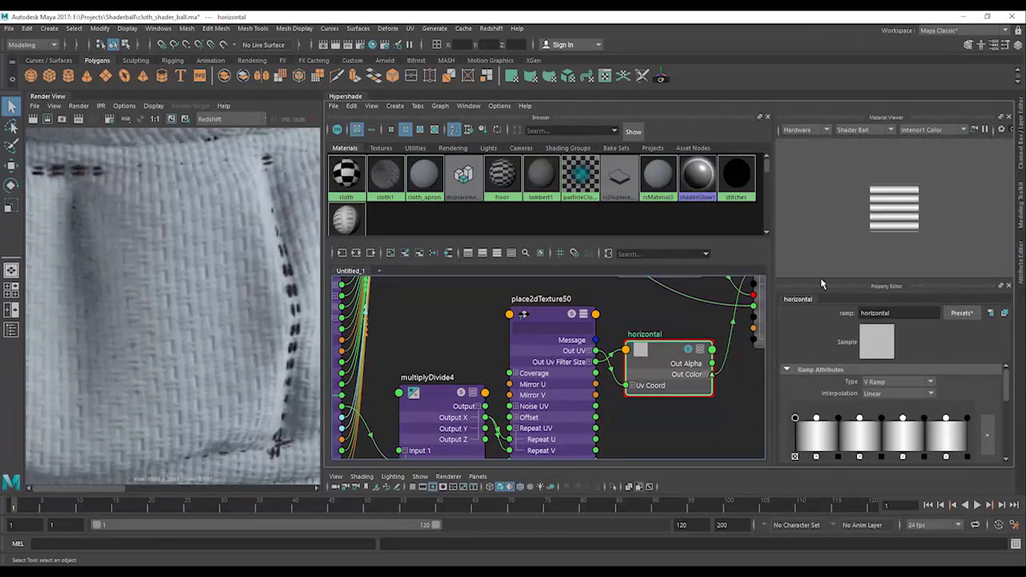
{"action": "left_click", "coordinate": [564, 323]}
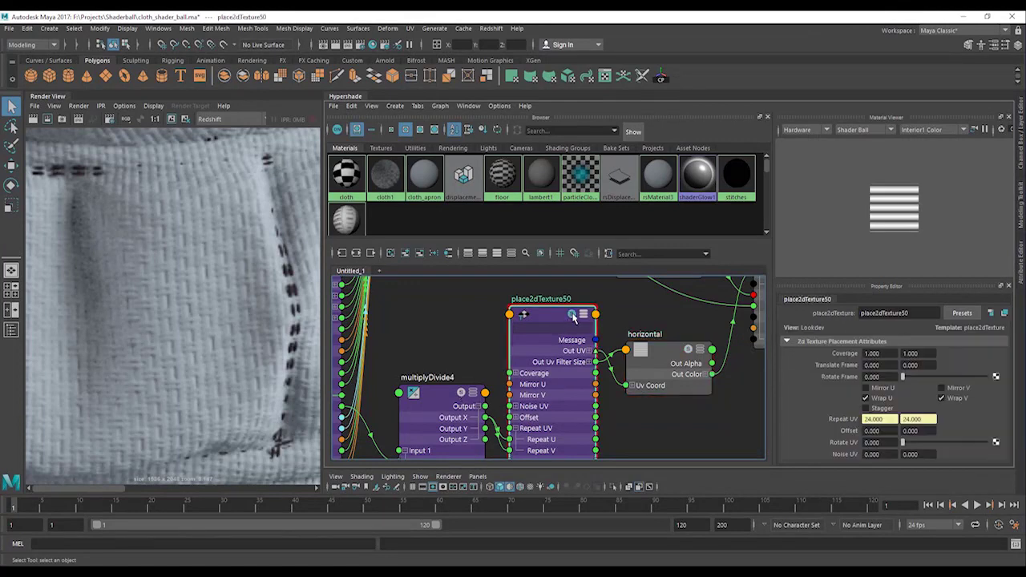
{"action": "left_click", "coordinate": [690, 358]}
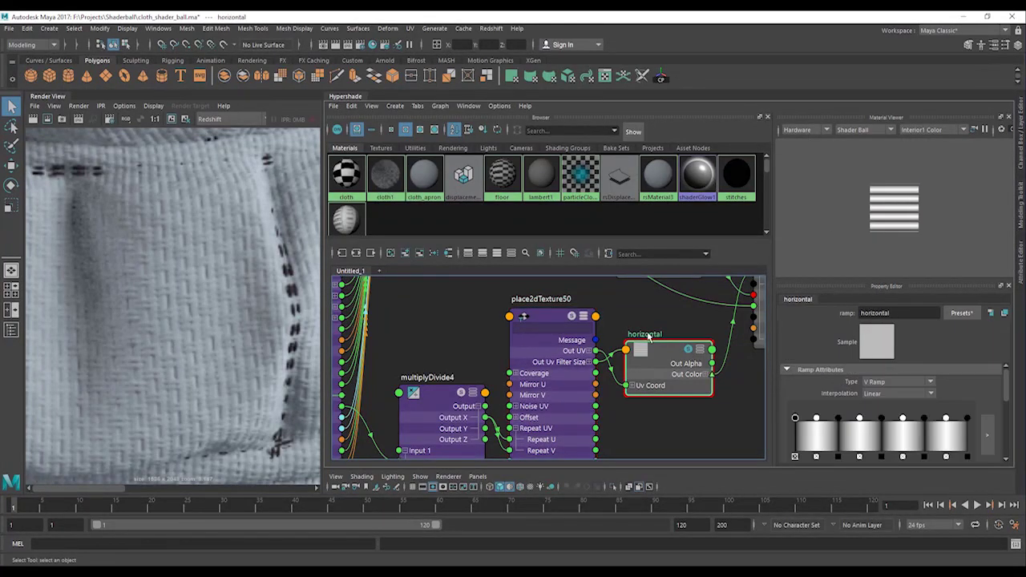
{"action": "left_click", "coordinate": [689, 350]}
{"action": "left_click", "coordinate": [688, 350]}
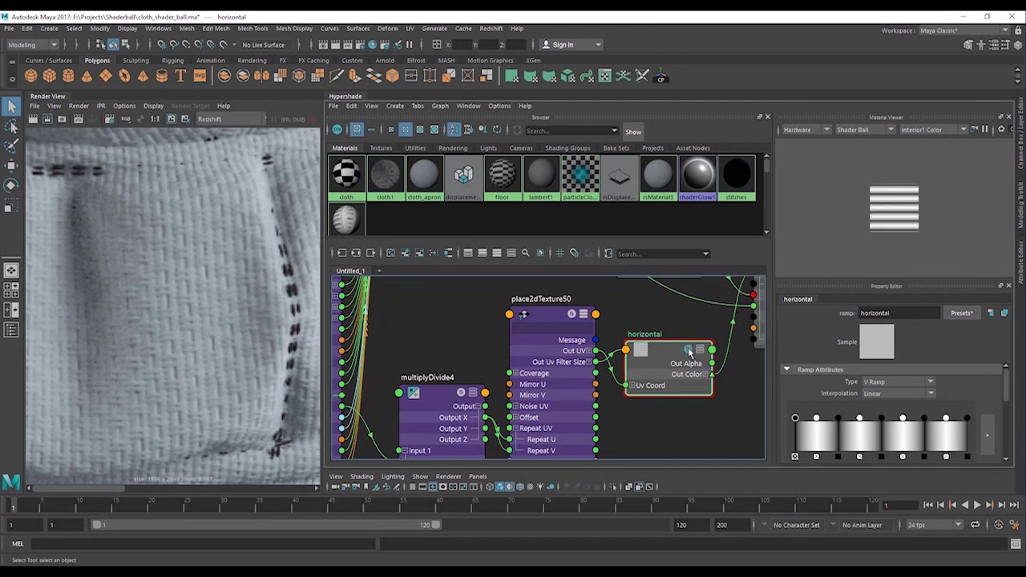
{"action": "scroll", "coordinate": [902, 205], "scroll_direction": "up", "scroll_amount": 5}
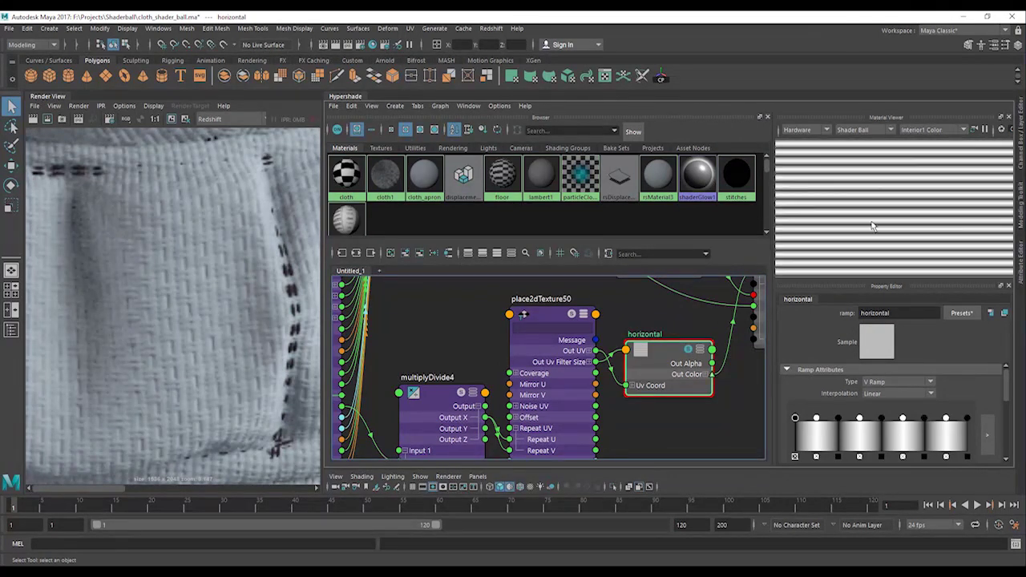
{"action": "middle_click_drag", "start_coordinate": [856, 225], "coordinate": [922, 249], "text": "alt"}
{"action": "middle_click_drag", "start_coordinate": [880, 214], "coordinate": [900, 251], "text": "alt"}
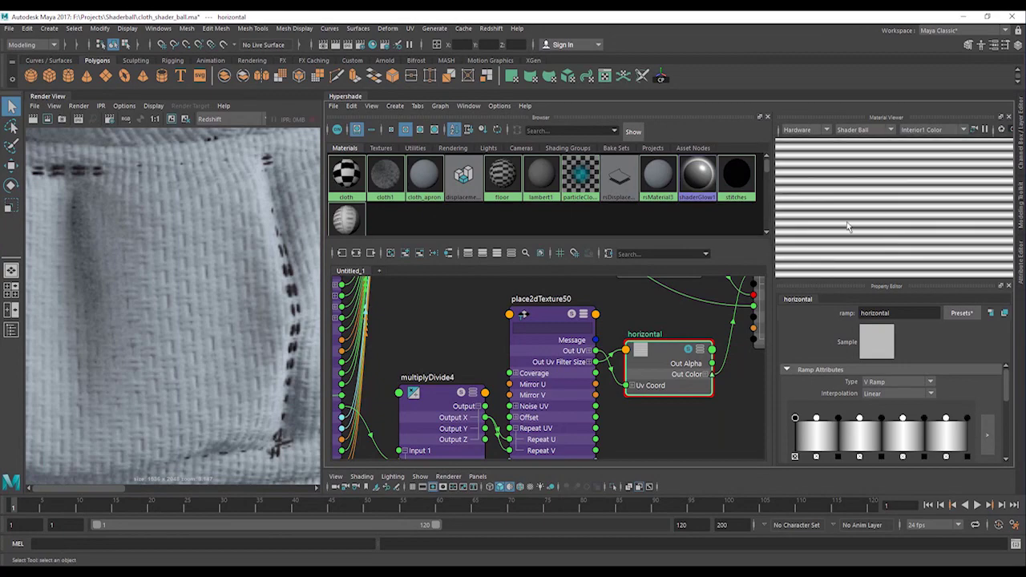
Solo layeredTexture5 in the material viewer and examine the combined weave both close up and as a whole
{"action": "middle_click_drag", "start_coordinate": [680, 312], "coordinate": [596, 305], "text": "alt"}
{"action": "scroll", "coordinate": [621, 362], "scroll_direction": "down", "scroll_amount": 2}
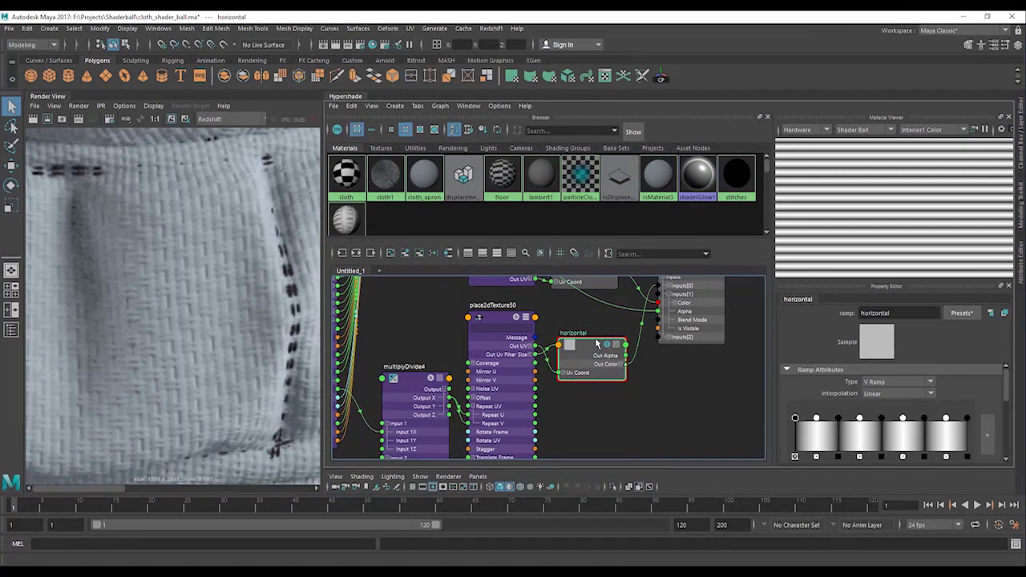
{"action": "middle_click_drag", "start_coordinate": [672, 291], "coordinate": [642, 364], "text": "alt"}
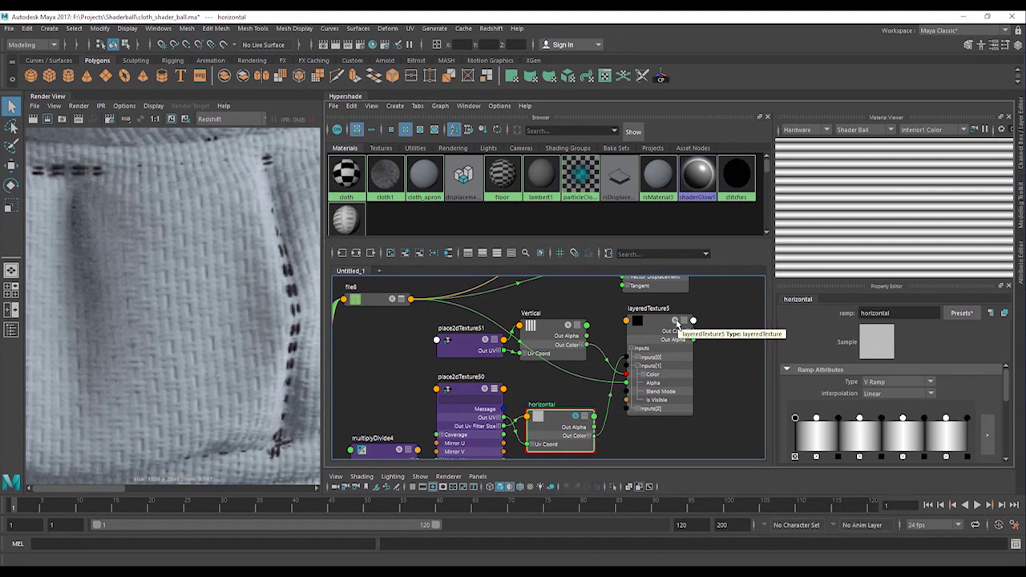
{"action": "left_click", "coordinate": [676, 323]}
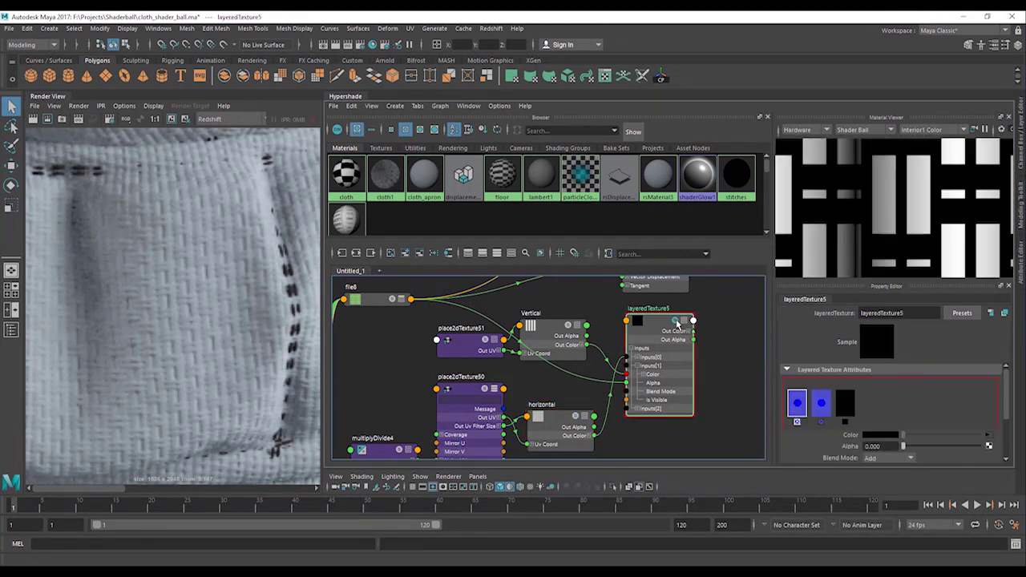
{"action": "middle_click_drag", "start_coordinate": [664, 337], "coordinate": [660, 357], "text": "alt"}
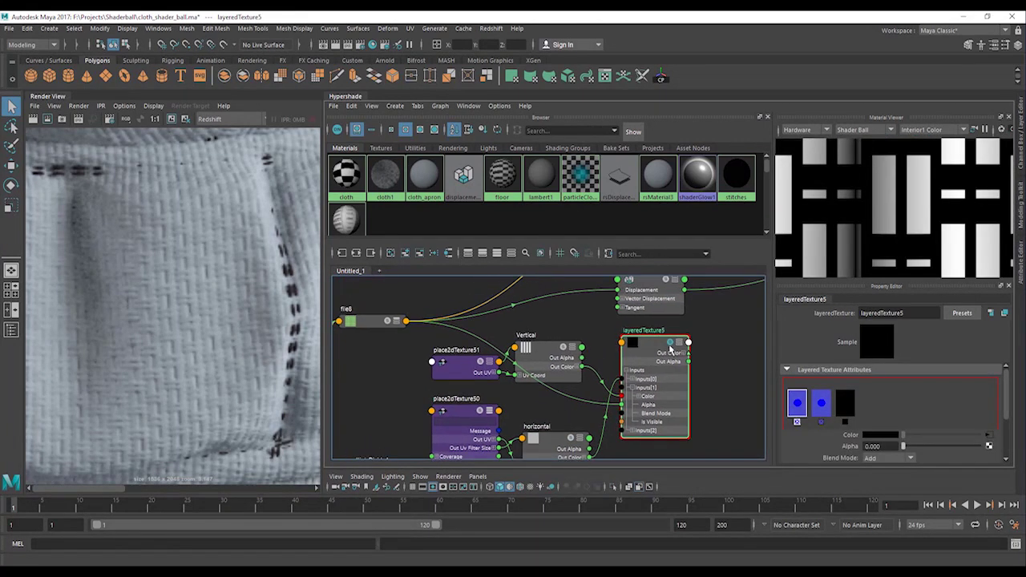
{"action": "scroll", "coordinate": [889, 246], "scroll_direction": "down", "scroll_amount": 8}
{"action": "scroll", "coordinate": [889, 246], "scroll_direction": "up", "scroll_amount": 8}
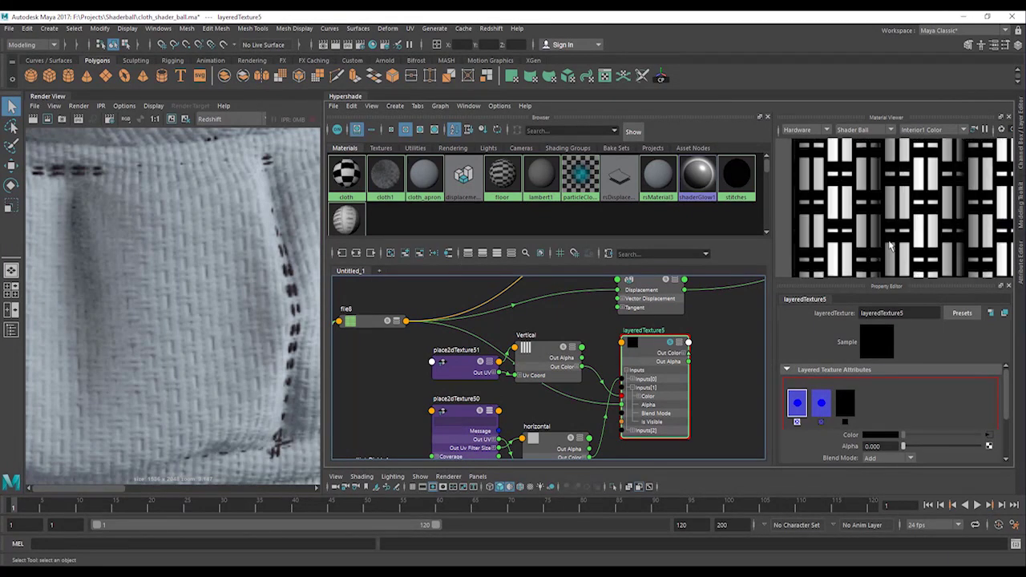
{"action": "scroll", "coordinate": [890, 246], "scroll_direction": "up", "scroll_amount": 2}
{"action": "scroll", "coordinate": [889, 246], "scroll_direction": "down", "scroll_amount": 6}
{"action": "scroll", "coordinate": [890, 246], "scroll_direction": "up", "scroll_amount": 7}
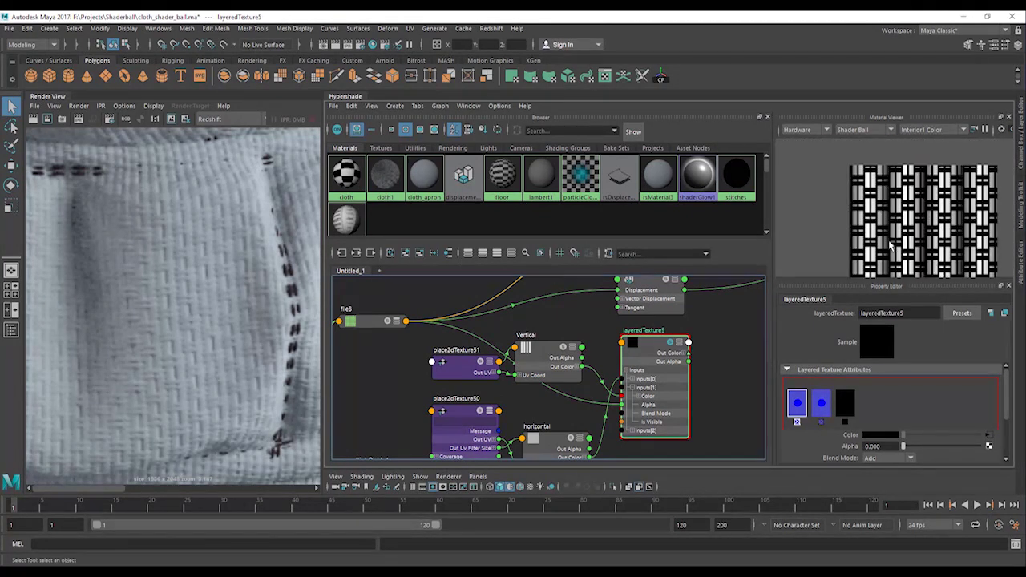
Examine layeredTexture5's weave at different scales and select its second layer to inspect the settings
{"action": "scroll", "coordinate": [889, 246], "scroll_direction": "up", "scroll_amount": 2}
{"action": "scroll", "coordinate": [889, 245], "scroll_direction": "down", "scroll_amount": 6}
{"action": "scroll", "coordinate": [889, 245], "scroll_direction": "up", "scroll_amount": 4}
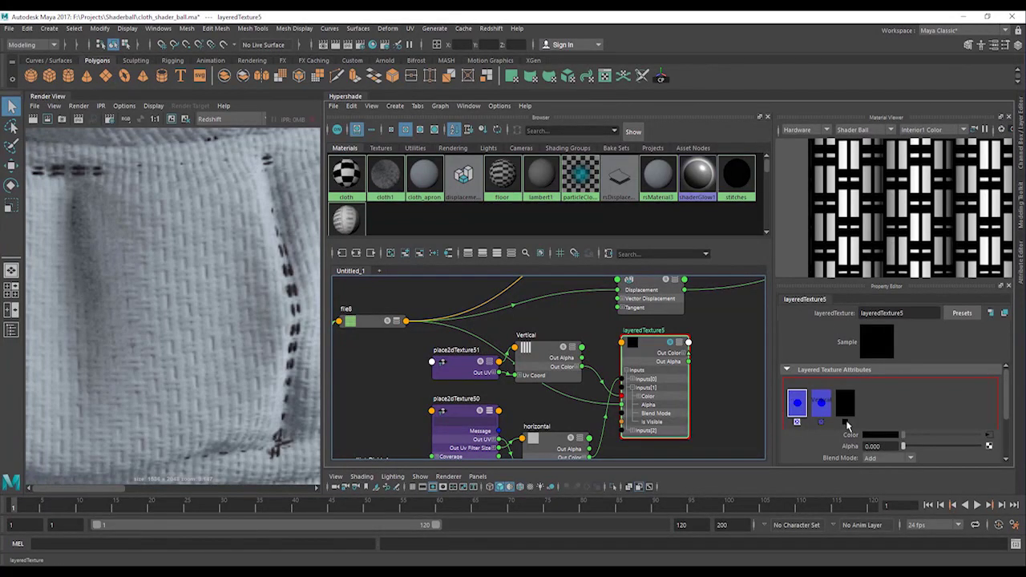
{"action": "left_click", "coordinate": [819, 406]}
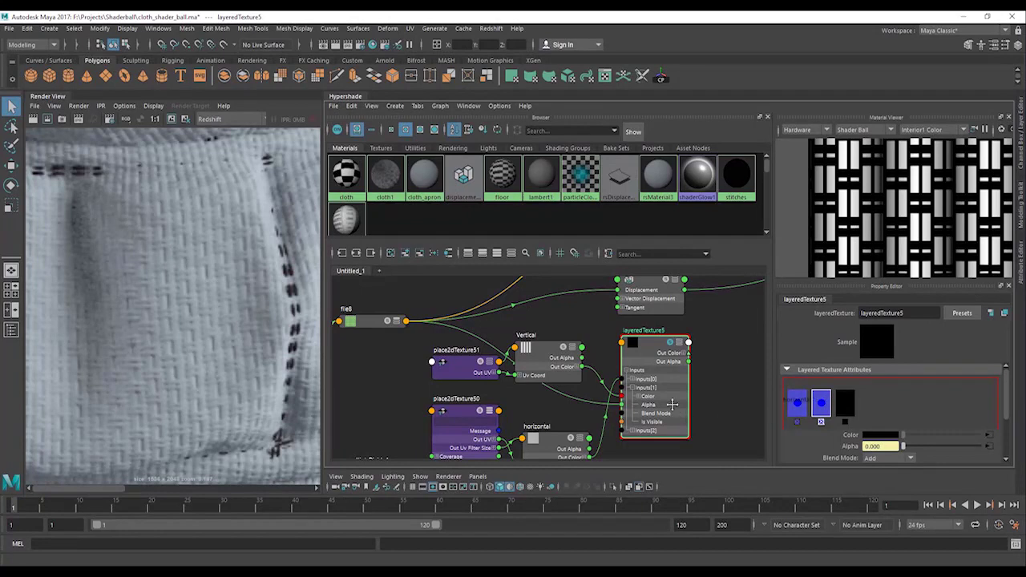
Trace the ramps and placement nodes feeding layeredTexture5, including place2dTexture50, the horizontal ramp and multiplyDivide4
{"action": "middle_click_drag", "start_coordinate": [672, 404], "coordinate": [675, 361], "text": "alt"}
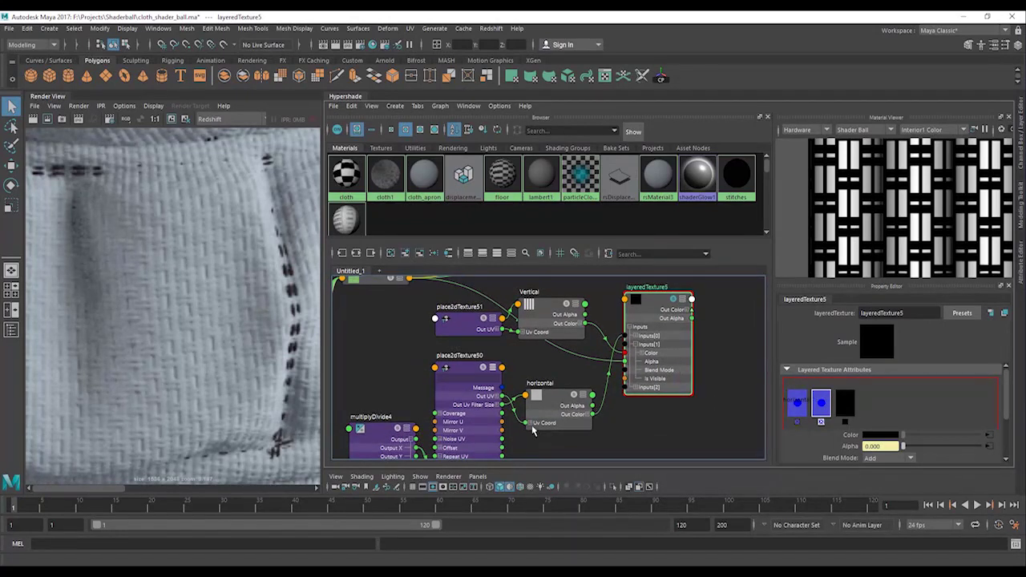
{"action": "middle_click_drag", "start_coordinate": [572, 433], "coordinate": [609, 397], "text": "alt"}
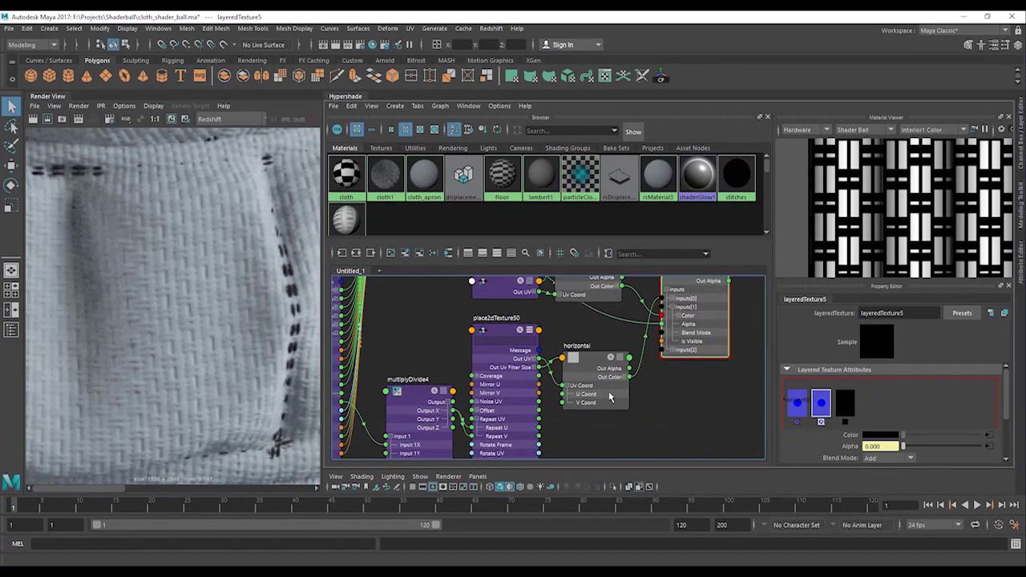
{"action": "left_click", "coordinate": [499, 331]}
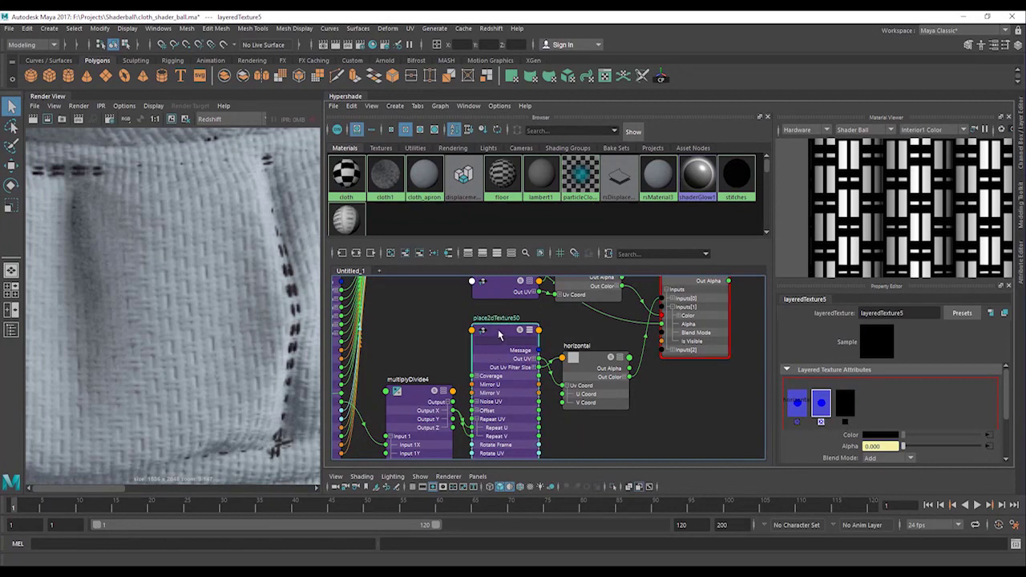
{"action": "left_click", "coordinate": [580, 358]}
{"action": "middle_click_drag", "start_coordinate": [605, 350], "coordinate": [563, 404], "text": "alt"}
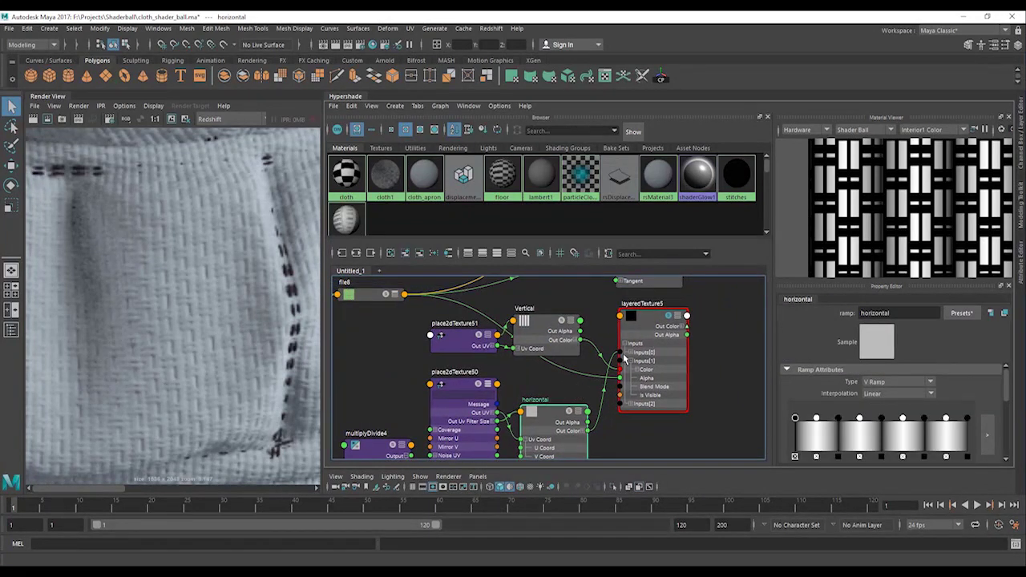
{"action": "left_click_drag", "start_coordinate": [646, 327], "coordinate": [669, 340]}
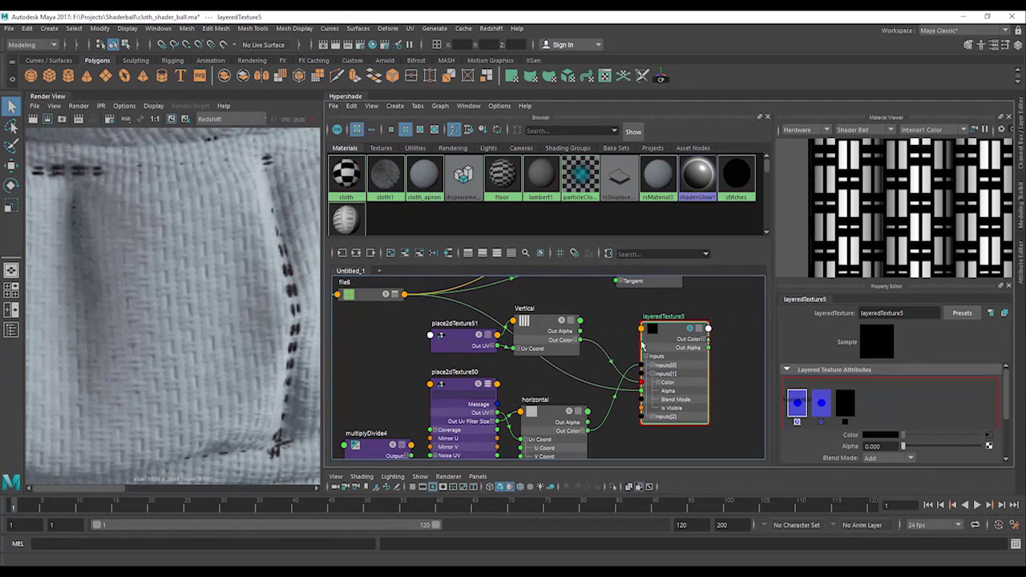
{"action": "middle_click_drag", "start_coordinate": [624, 347], "coordinate": [594, 344], "text": "alt"}
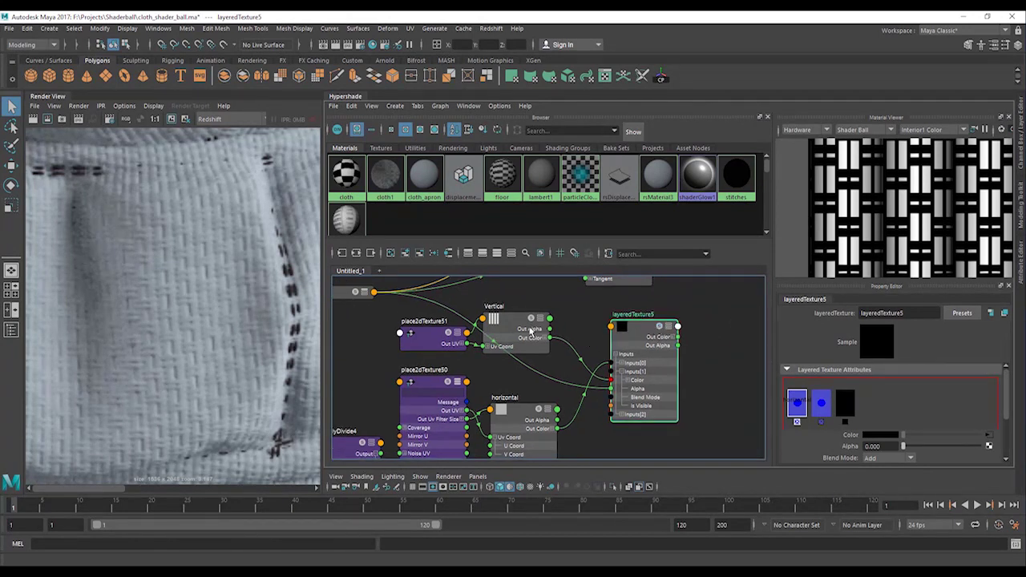
{"action": "middle_click_drag", "start_coordinate": [380, 438], "coordinate": [513, 396], "text": "alt"}
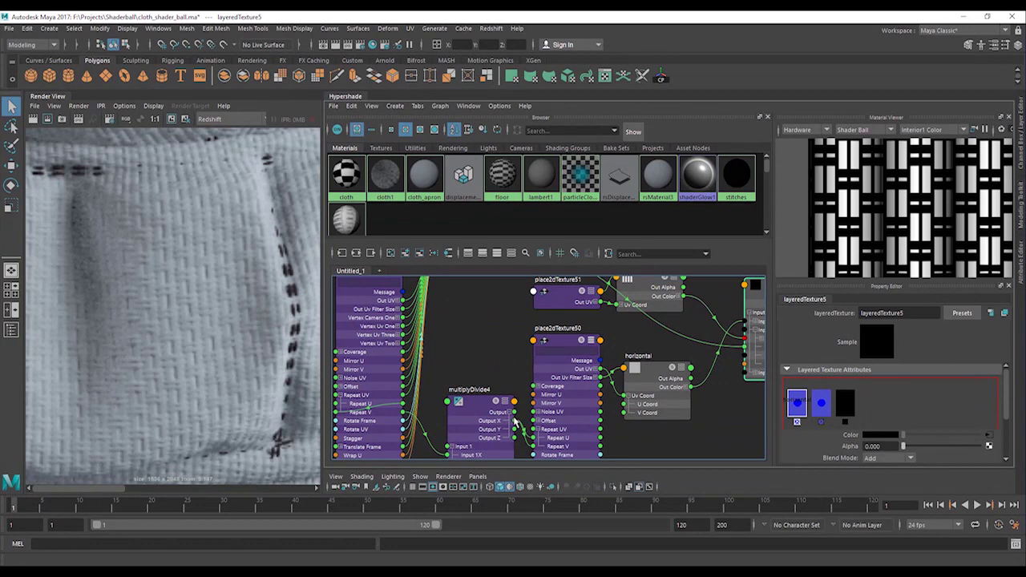
Show all attributes of place2dTexture51 and move place2dTexture50 away so the expanded node sits beside multiplyDivide4
{"action": "left_click", "coordinate": [586, 299]}
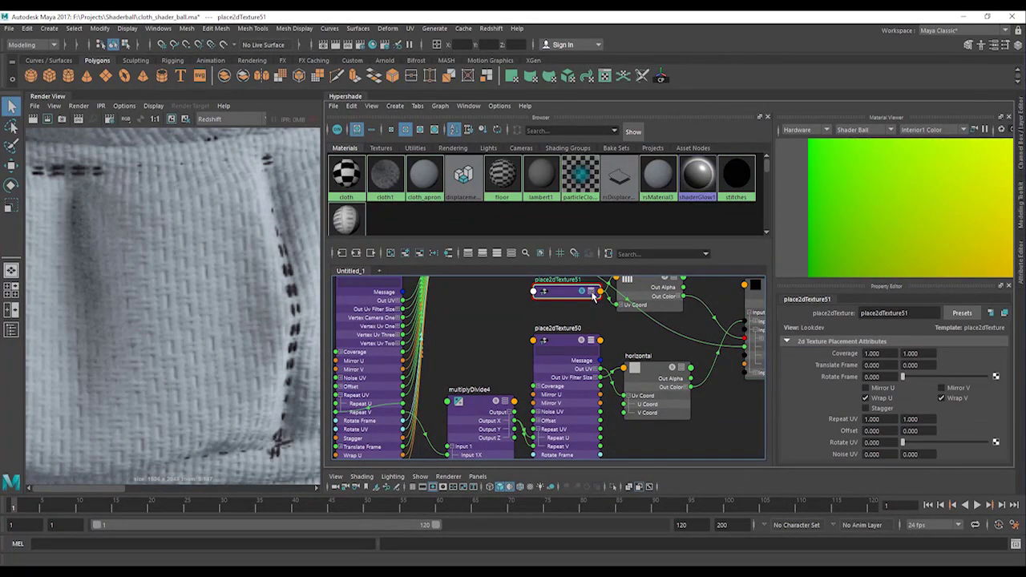
{"action": "left_click", "coordinate": [592, 292]}
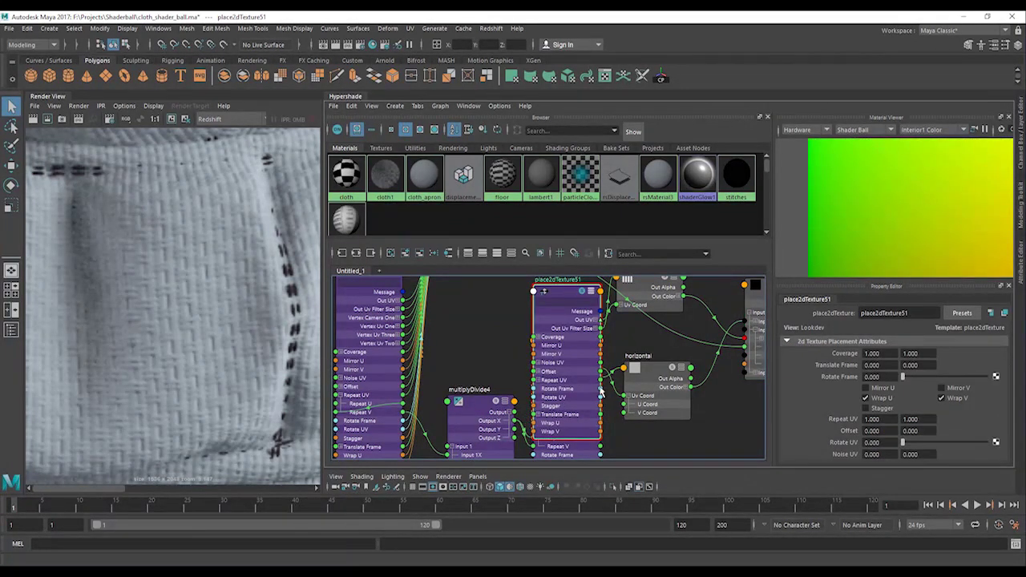
{"action": "left_click_drag", "start_coordinate": [572, 325], "coordinate": [666, 374]}
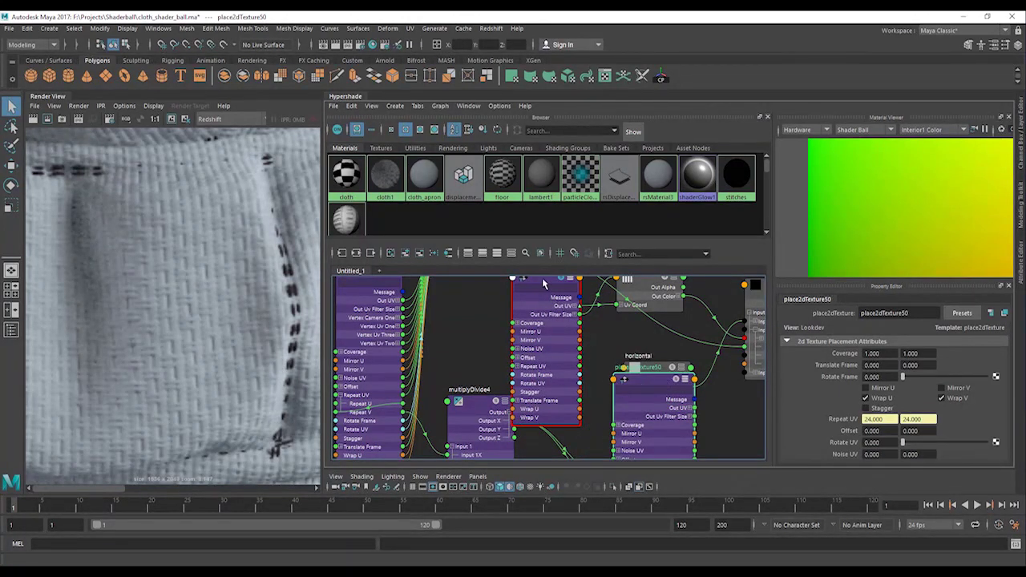
{"action": "left_click_drag", "start_coordinate": [542, 281], "coordinate": [566, 307]}
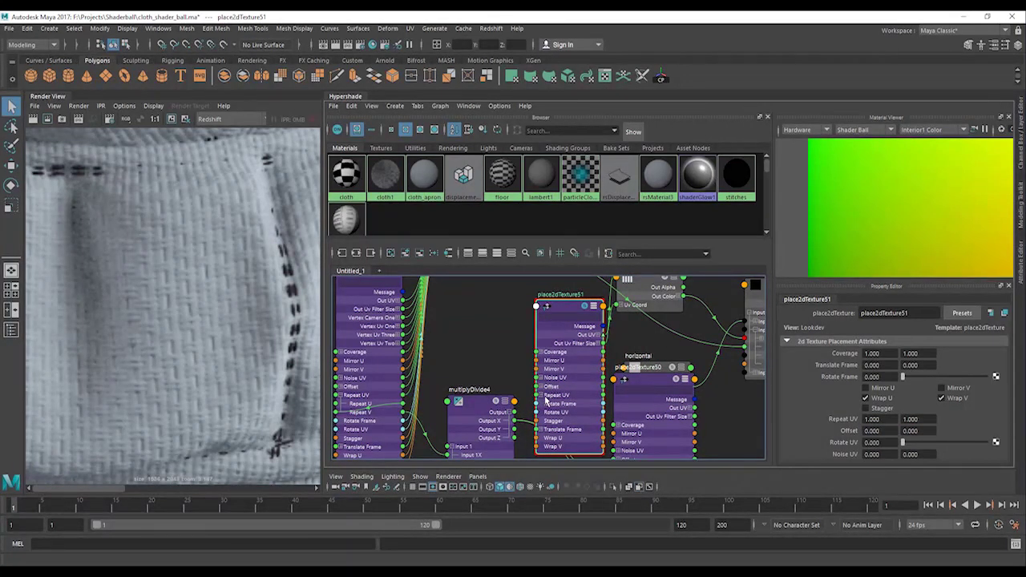
Connect multiplyDivide4's Output X to both Repeat U and Repeat V of place2dTexture51
{"action": "scroll", "coordinate": [498, 367], "scroll_direction": "up", "scroll_amount": 5}
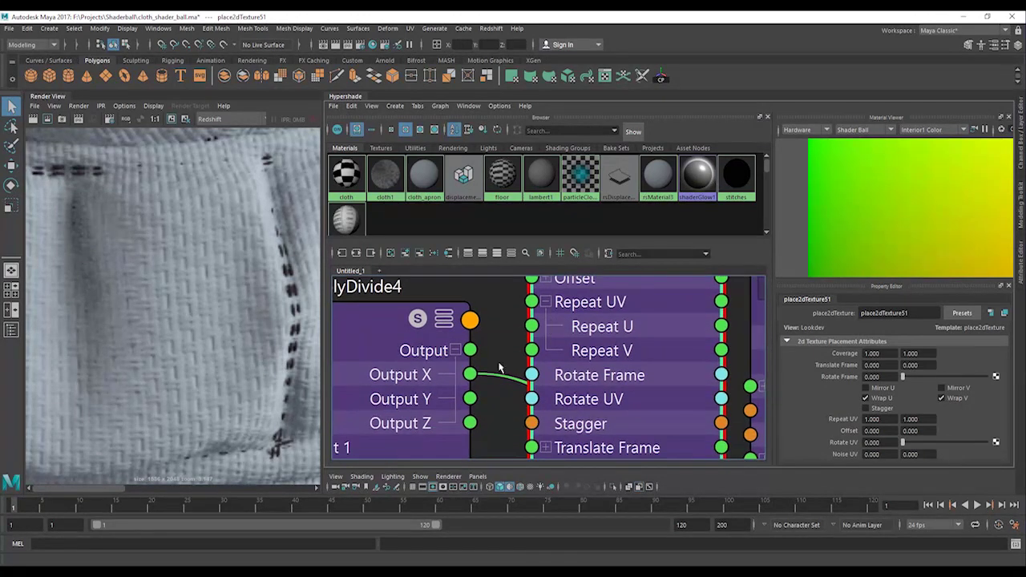
{"action": "left_click_drag", "start_coordinate": [471, 374], "coordinate": [531, 350]}
{"action": "scroll", "coordinate": [531, 350], "scroll_direction": "down", "scroll_amount": 8}
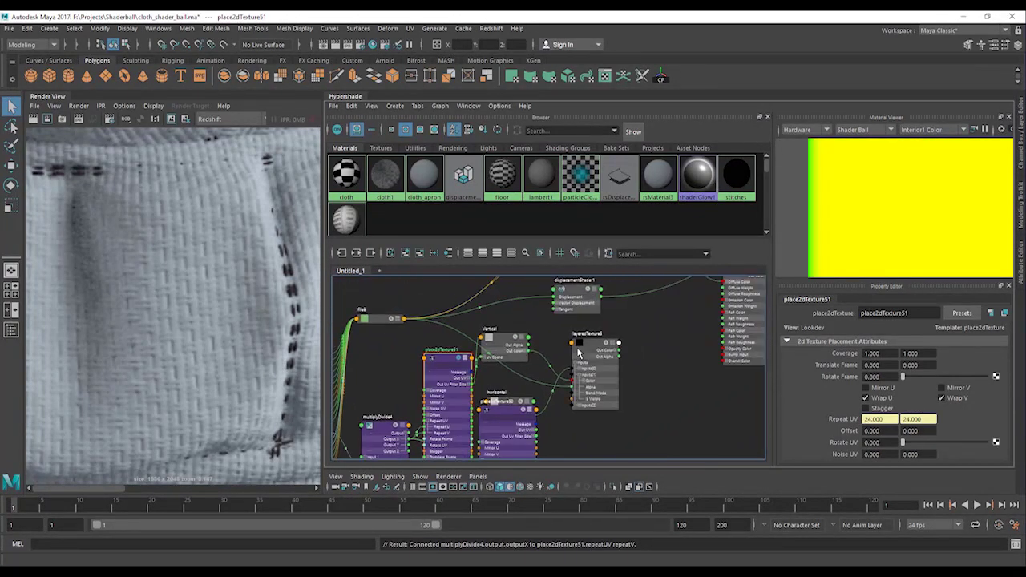
Solo layeredTexture5 in the material viewer and examine the vertical stripes within the weave at several scales
{"action": "left_click", "coordinate": [608, 347]}
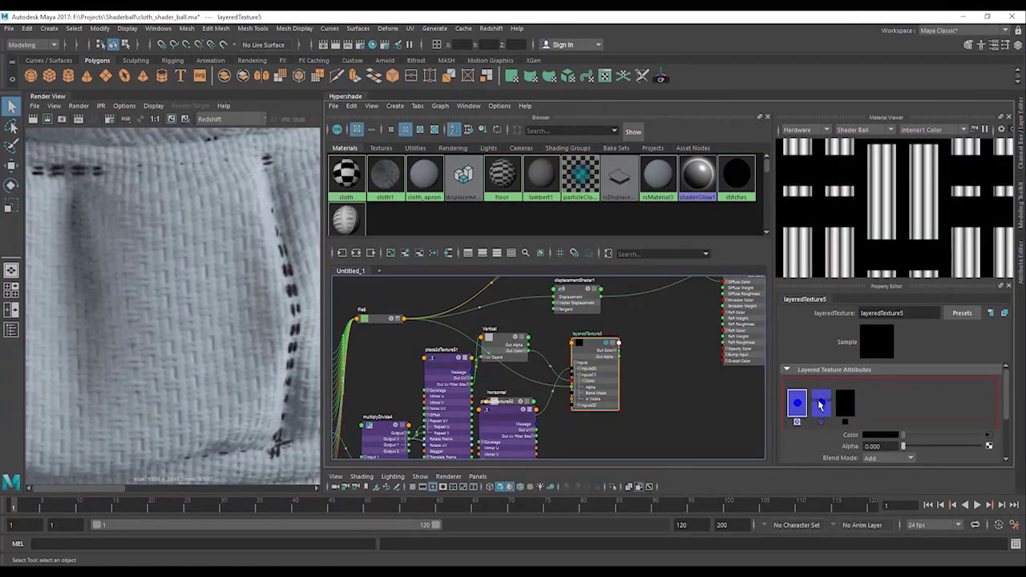
{"action": "middle_click_drag", "start_coordinate": [653, 314], "coordinate": [603, 367], "text": "alt"}
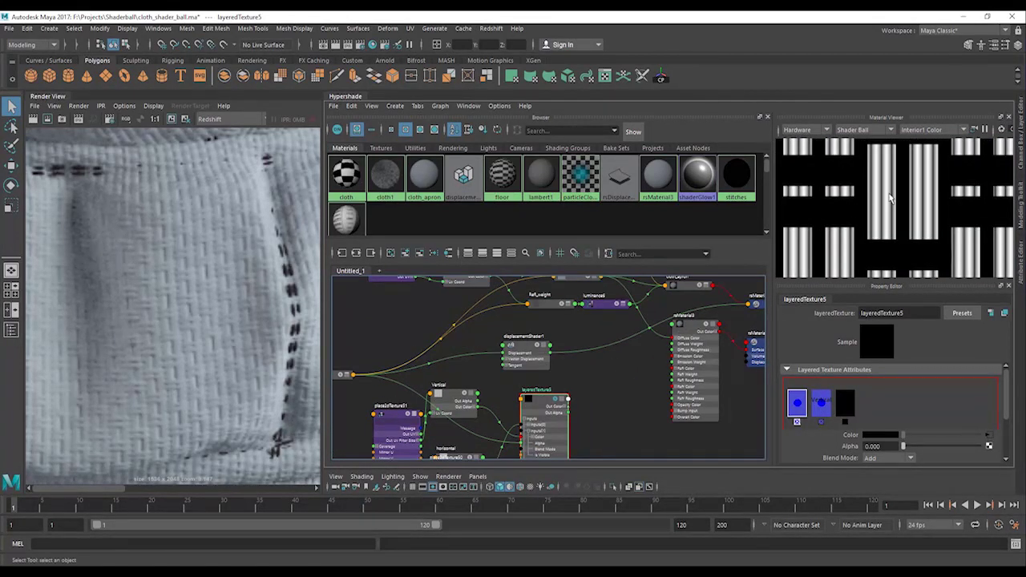
{"action": "scroll", "coordinate": [882, 177], "scroll_direction": "up", "scroll_amount": 3}
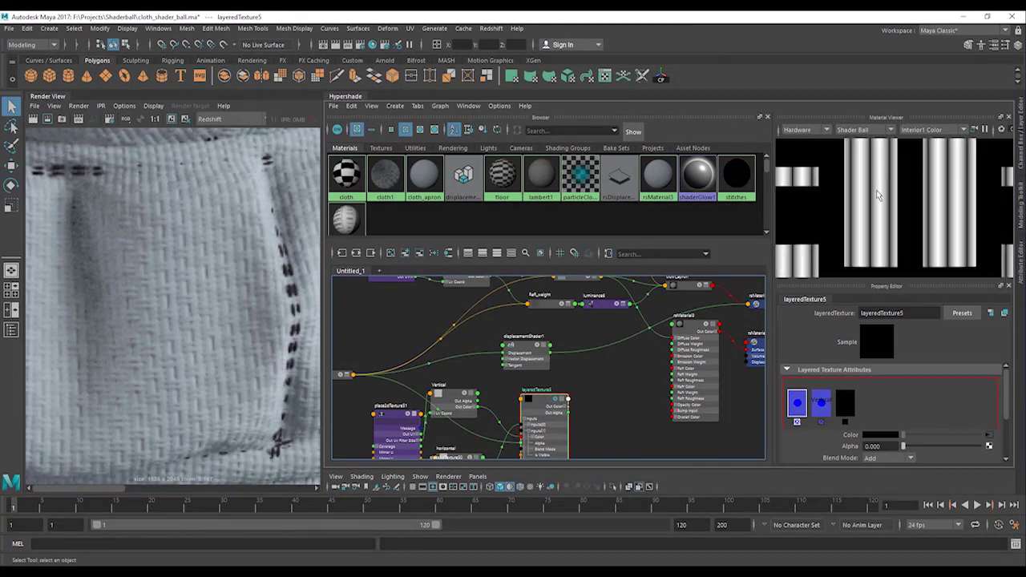
{"action": "scroll", "coordinate": [880, 200], "scroll_direction": "down", "scroll_amount": 5}
{"action": "scroll", "coordinate": [883, 221], "scroll_direction": "up", "scroll_amount": 4}
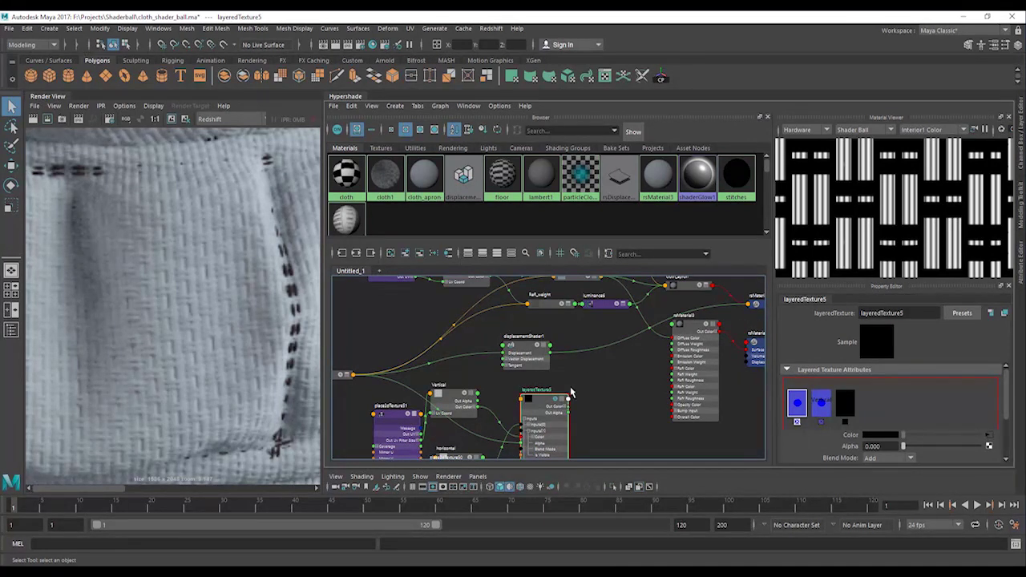
Set the first Input 2 value of multiplyDivide4 to 24 and examine the stripe density in the weave
{"action": "middle_click_drag", "start_coordinate": [438, 411], "coordinate": [456, 372], "text": "alt"}
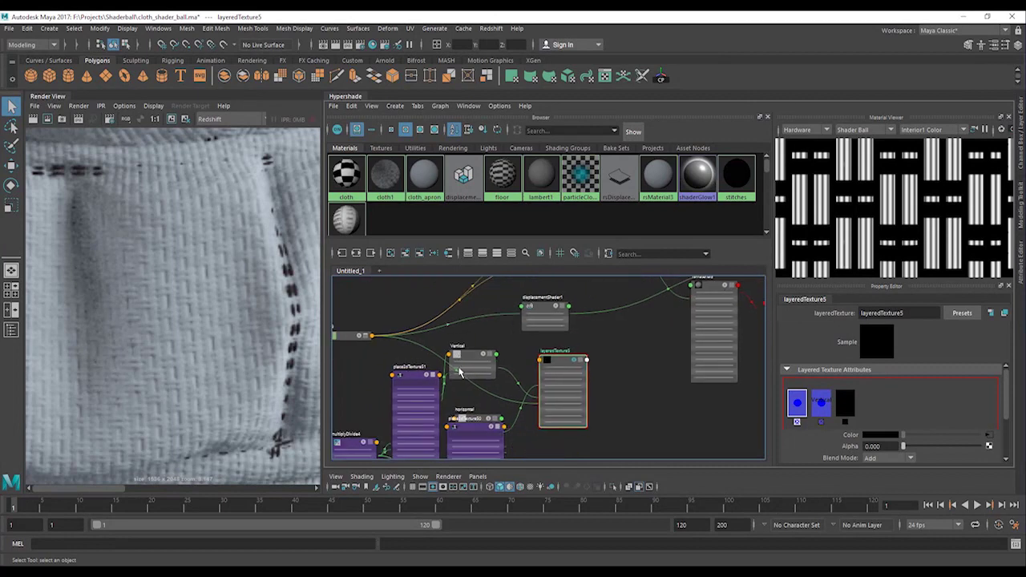
{"action": "middle_click_drag", "start_coordinate": [409, 410], "coordinate": [462, 375], "text": "alt"}
{"action": "left_click", "coordinate": [408, 417]}
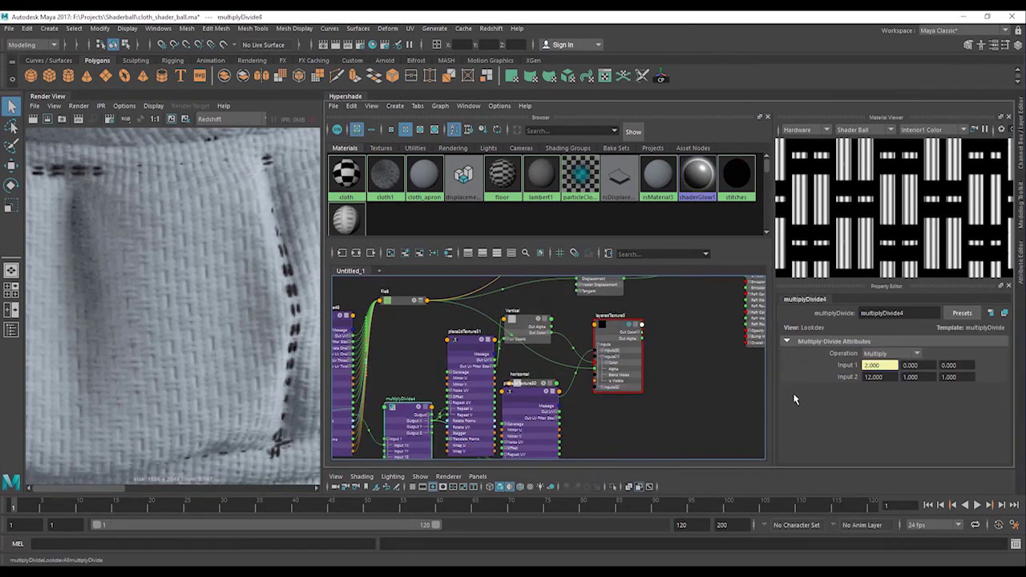
{"action": "left_click", "coordinate": [879, 378]}
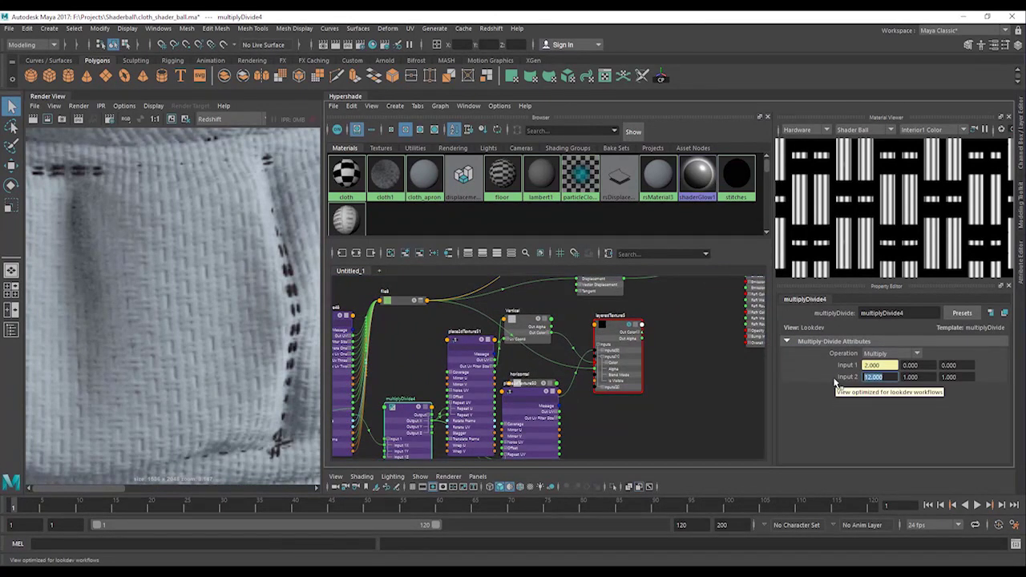
{"action": "type", "text": "24"}
{"action": "key", "text": "Return"}
{"action": "scroll", "coordinate": [868, 237], "scroll_direction": "up", "scroll_amount": 4}
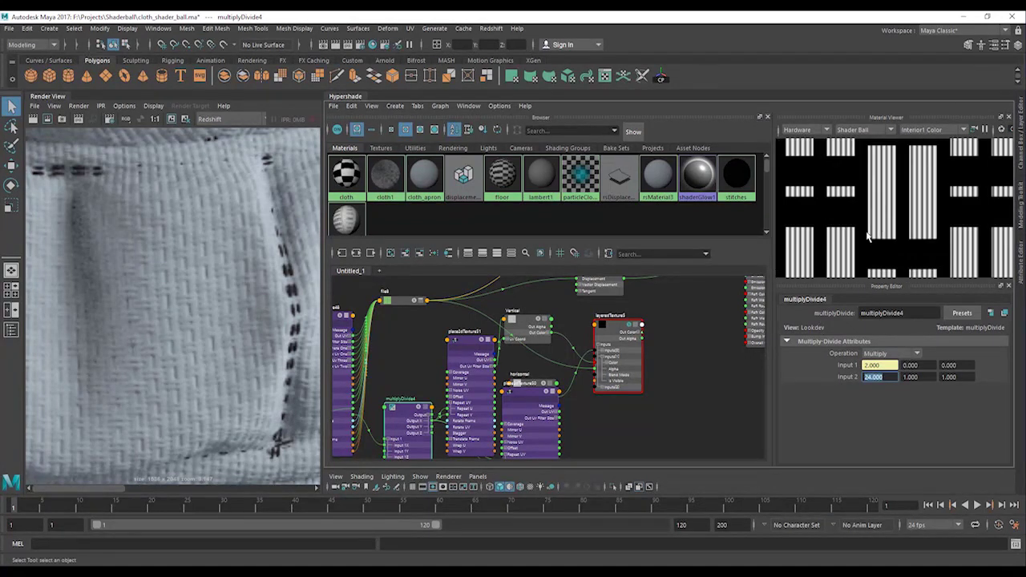
{"action": "middle_click_drag", "start_coordinate": [843, 242], "coordinate": [869, 192], "text": "alt"}
Restore the first Input 2 value of multiplyDivide4 to 12
{"action": "left_click_drag", "start_coordinate": [886, 377], "coordinate": [832, 376]}
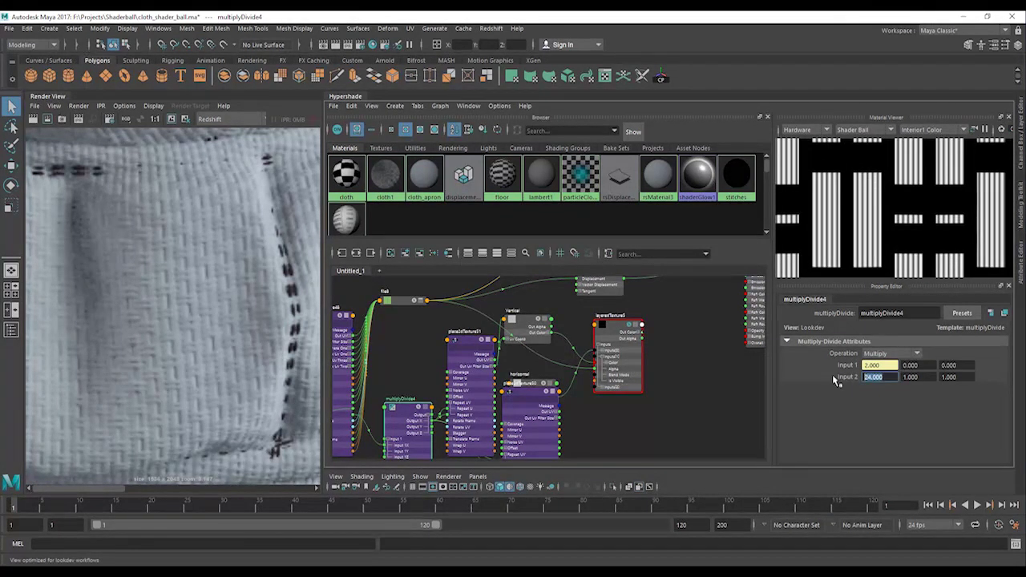
{"action": "type", "text": "12"}
{"action": "key", "text": "Return"}
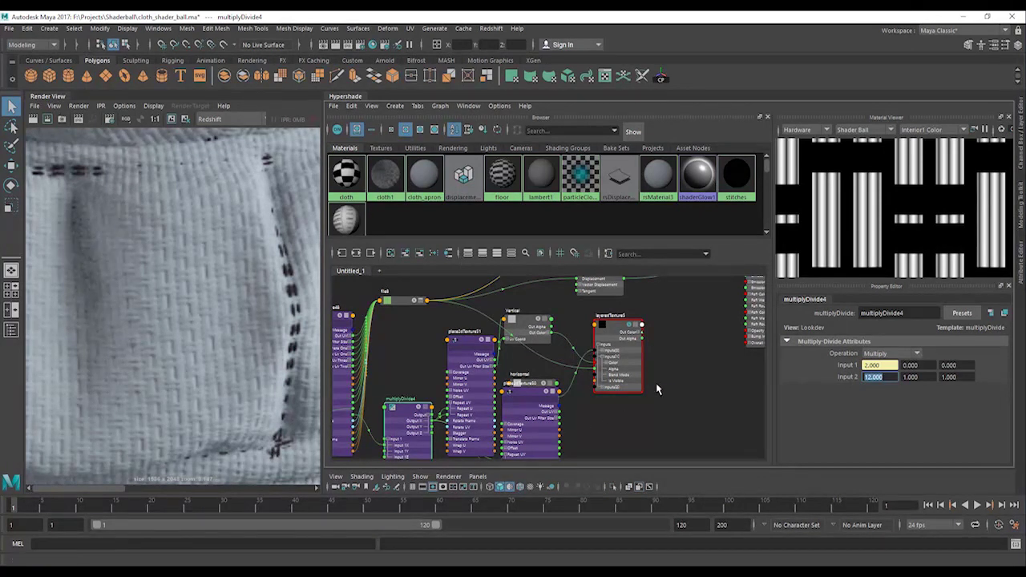
Select layeredTexture5 and examine the combined weave as a whole and up close in the material viewer
{"action": "middle_click_drag", "start_coordinate": [657, 387], "coordinate": [568, 405], "text": "alt"}
{"action": "middle_click_drag", "start_coordinate": [548, 349], "coordinate": [555, 382], "text": "alt"}
{"action": "left_click", "coordinate": [529, 379]}
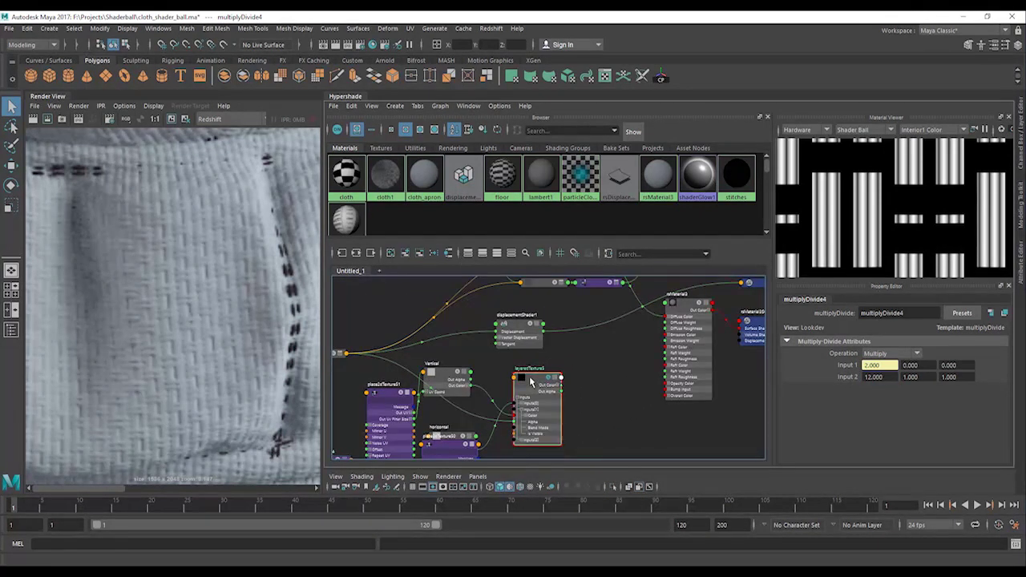
{"action": "middle_click_drag", "start_coordinate": [575, 419], "coordinate": [615, 365], "text": "alt"}
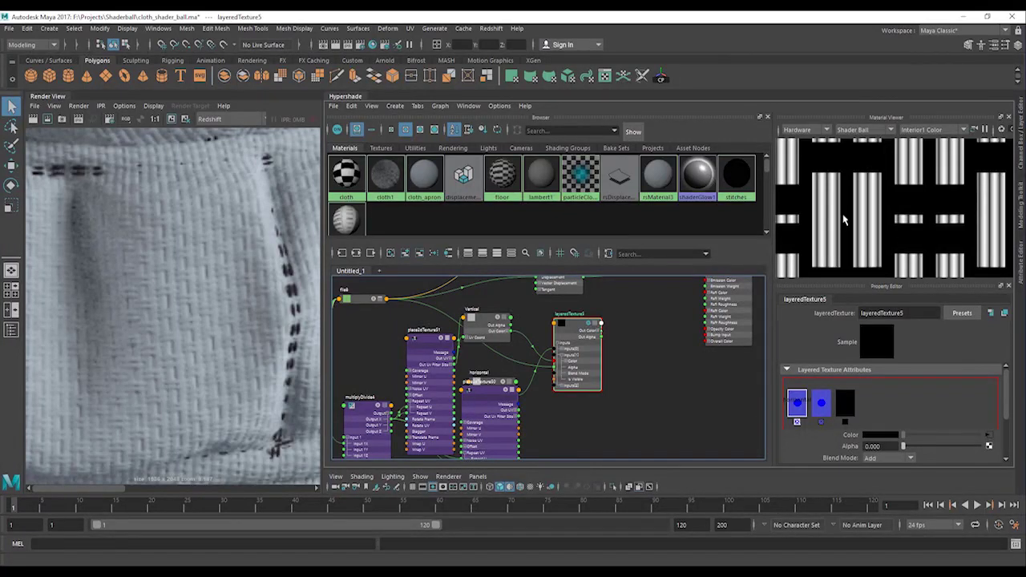
{"action": "scroll", "coordinate": [843, 220], "scroll_direction": "down", "scroll_amount": 5}
{"action": "scroll", "coordinate": [880, 225], "scroll_direction": "up", "scroll_amount": 5}
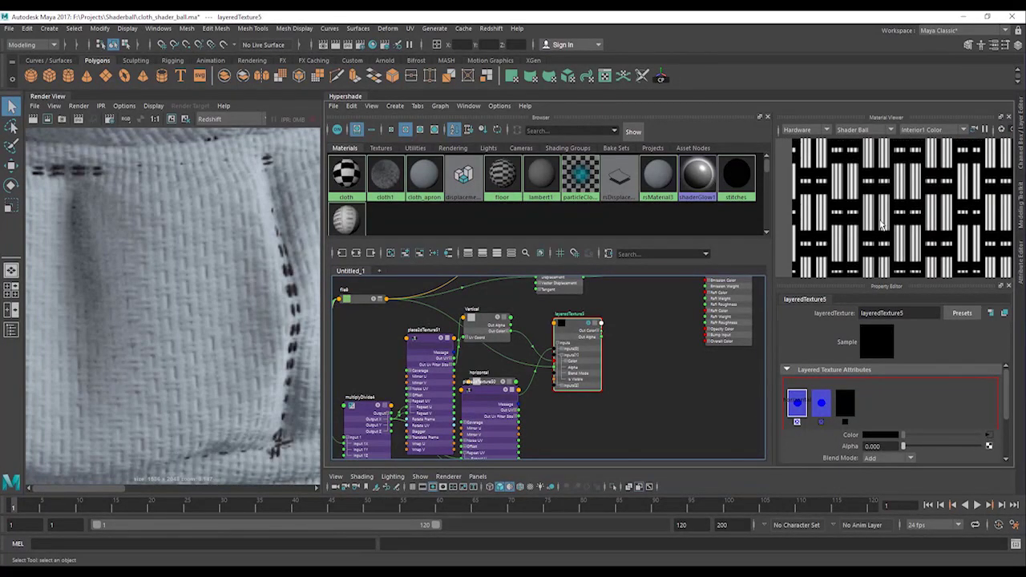
Spread out layeredTexture5 and place2dTexture50 in the graph to uncover the horizontal ramp
{"action": "mouse_move", "coordinate": [572, 328]}
{"action": "left_mouse_down"}
{"action": "mouse_move", "coordinate": [631, 340]}
{"action": "mouse_move", "coordinate": [572, 324]}
{"action": "left_mouse_up"}
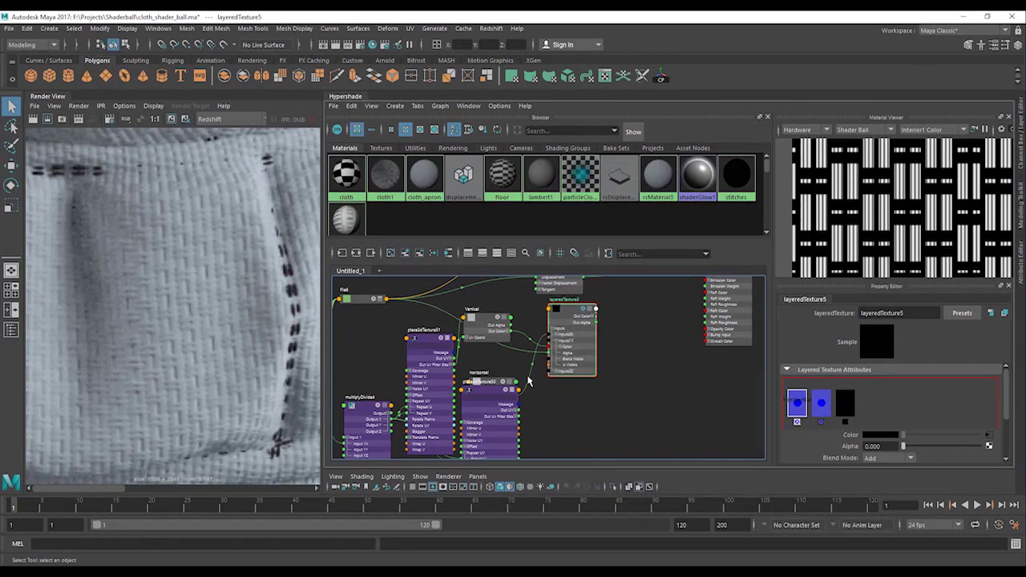
{"action": "left_click_drag", "start_coordinate": [495, 385], "coordinate": [554, 408]}
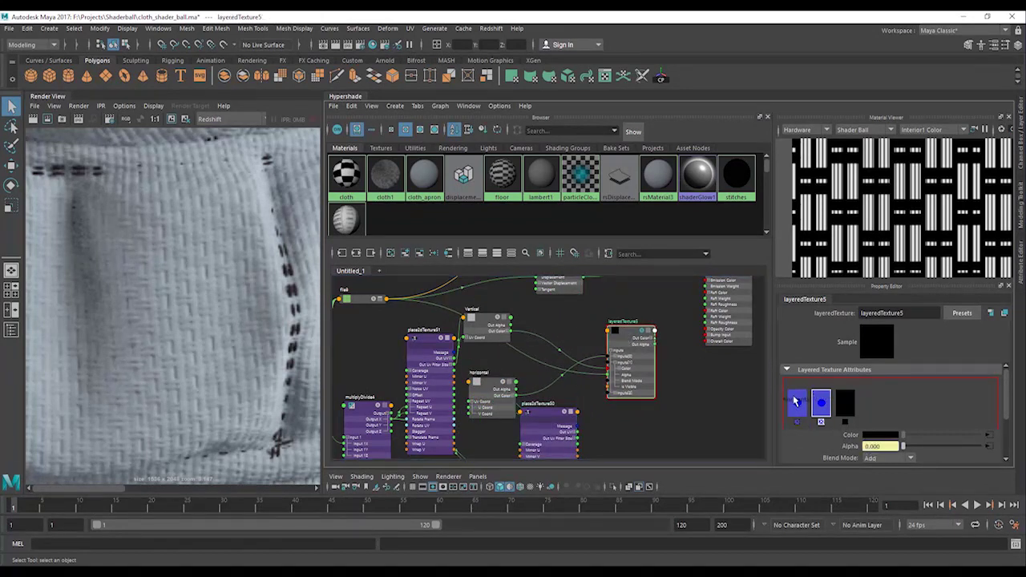
Try an Alpha of 1 on layeredTexture5's first layer, then return it to 0
{"action": "left_click_drag", "start_coordinate": [903, 446], "coordinate": [984, 447]}
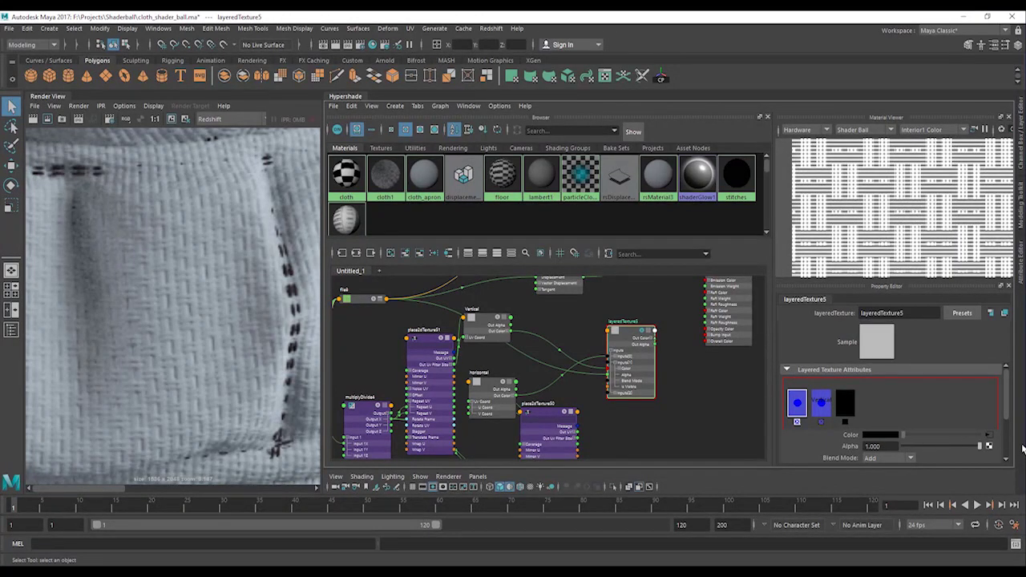
{"action": "left_click_drag", "start_coordinate": [1022, 446], "coordinate": [982, 445]}
{"action": "left_click_drag", "start_coordinate": [920, 448], "coordinate": [896, 446]}
Switch to Photoshop, view only the Red channel of oxford_Multi_map.tiff, and return to Maya
{"action": "key", "text": "alt+Tab"}
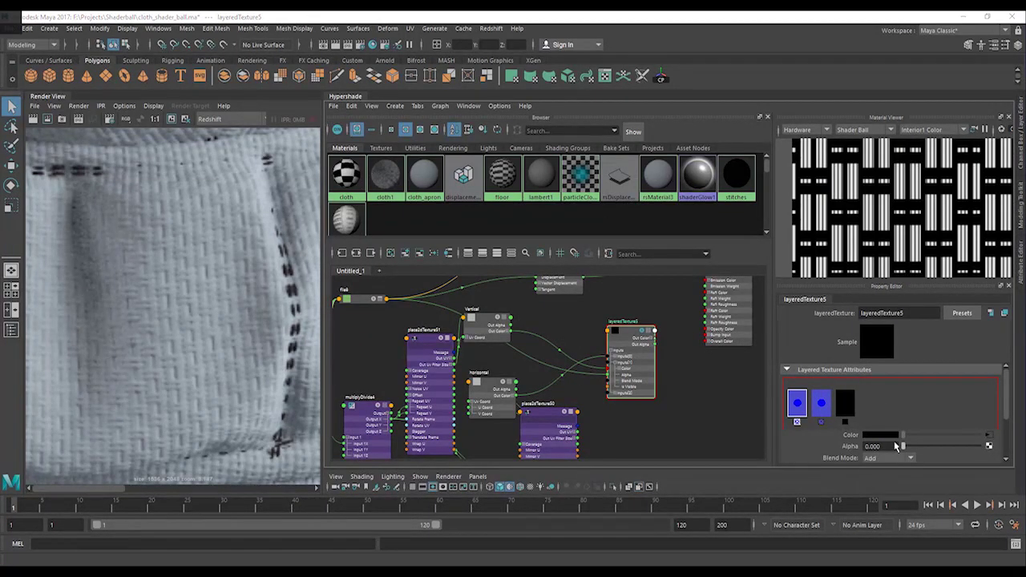
{"action": "left_click", "coordinate": [879, 442]}
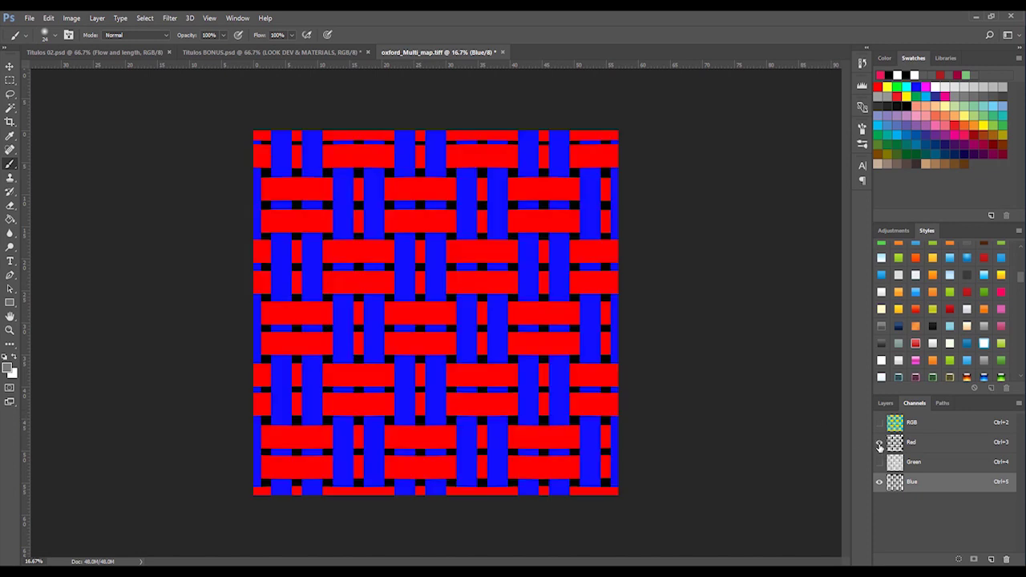
{"action": "left_click", "coordinate": [879, 481]}
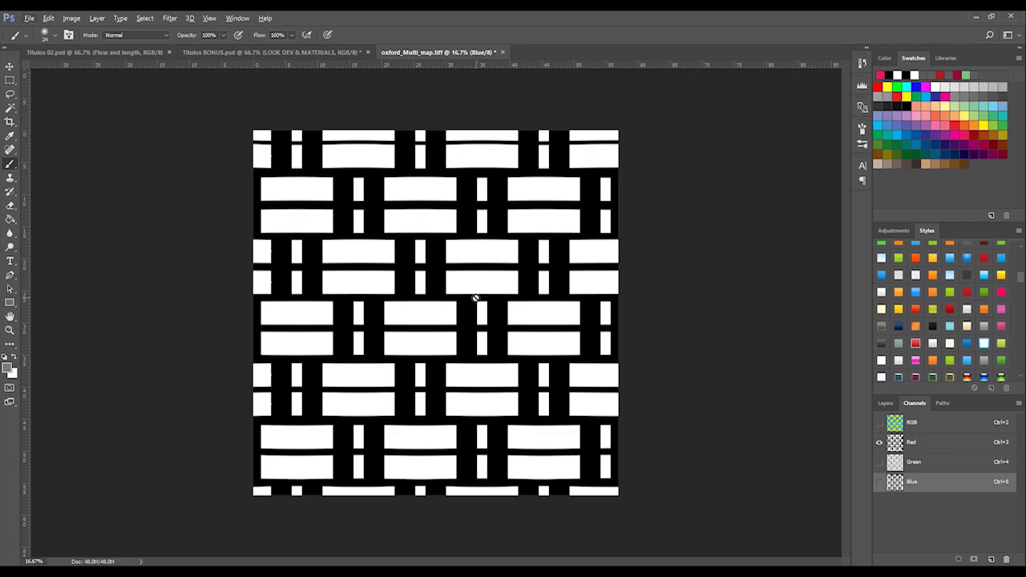
{"action": "key", "text": "alt+Tab"}
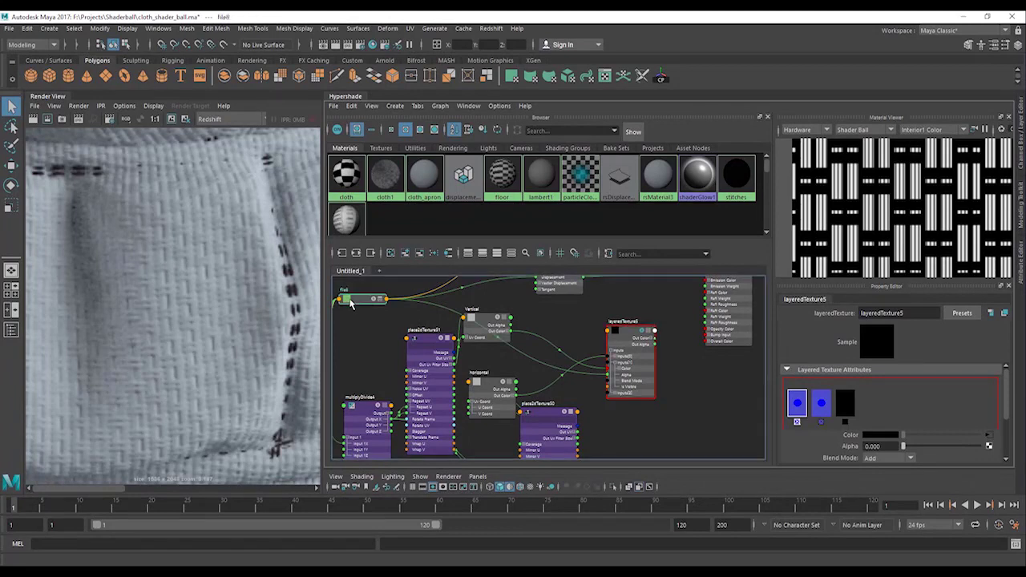
Expand the file8 node to expose its colour channels and reposition layeredTexture5 closer to the Vertical ramp
{"action": "left_click", "coordinate": [377, 301]}
{"action": "scroll", "coordinate": [384, 331], "scroll_direction": "up", "scroll_amount": 2}
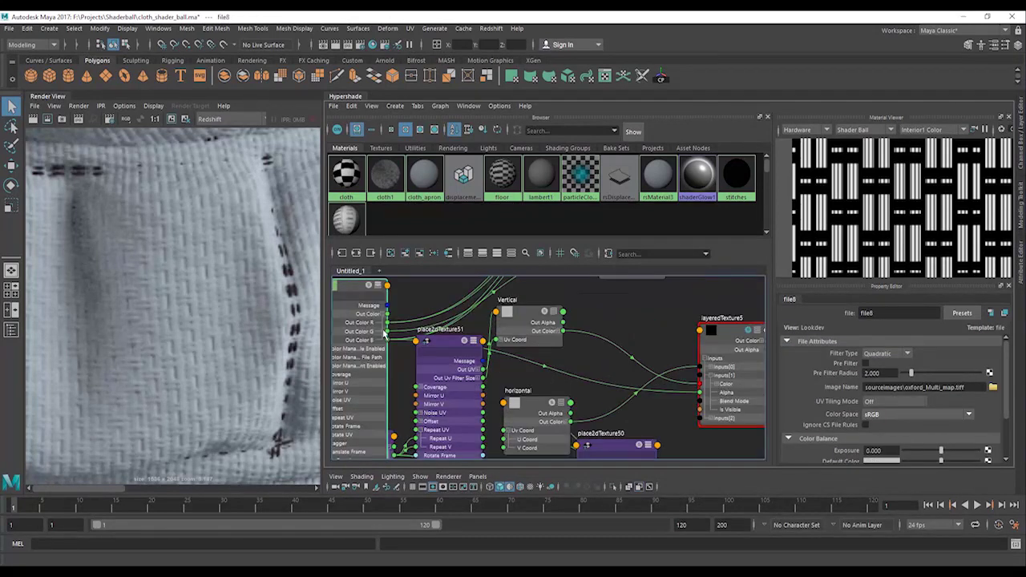
{"action": "middle_click_drag", "start_coordinate": [546, 324], "coordinate": [452, 343], "text": "alt"}
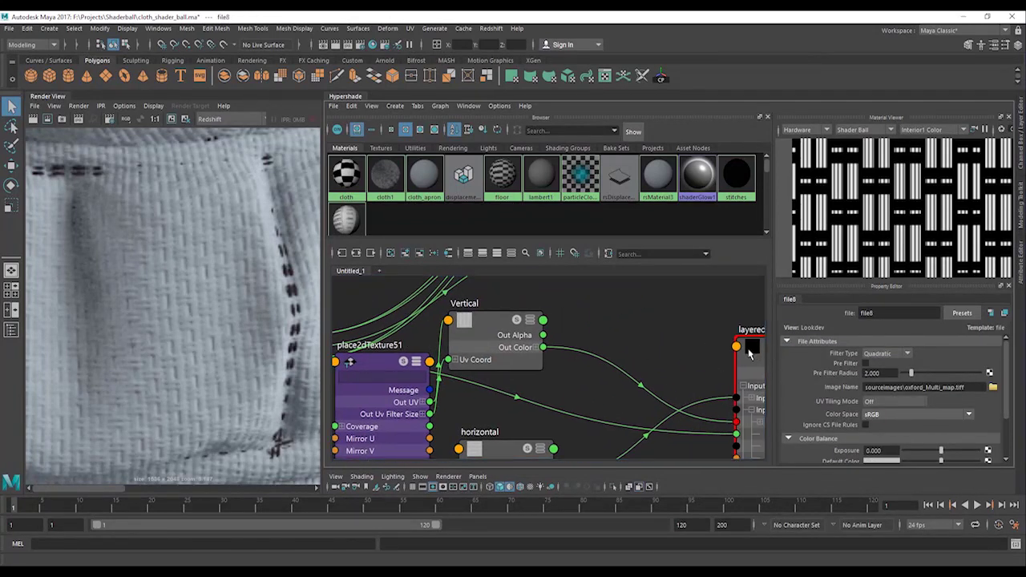
{"action": "left_click_drag", "start_coordinate": [749, 353], "coordinate": [602, 289]}
{"action": "middle_click_drag", "start_coordinate": [542, 371], "coordinate": [610, 349], "text": "alt"}
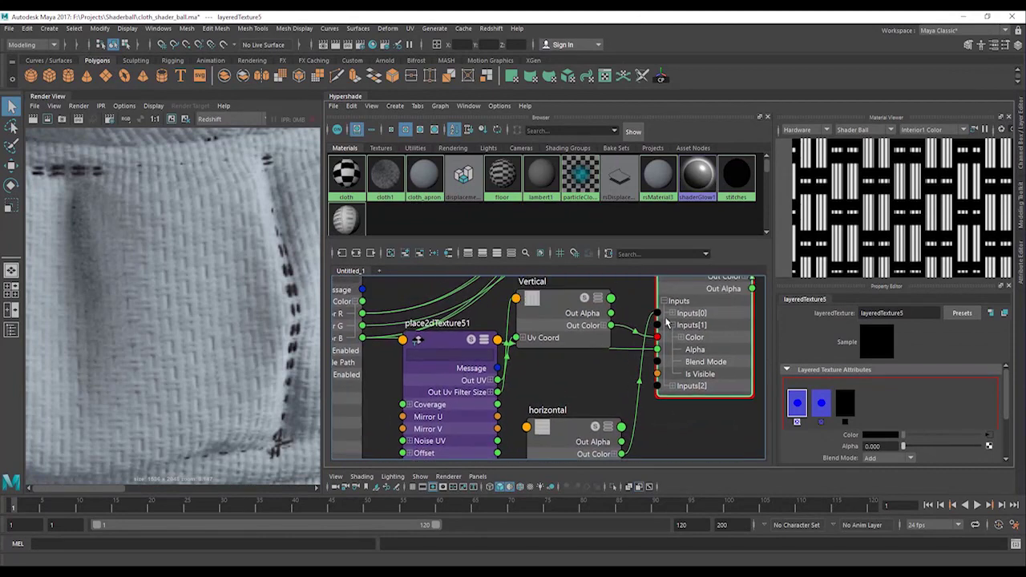
Rearrange the horizontal and Vertical ramps and place2dTexture51 so the horizontal ramp sits between file8 and layeredTexture5
{"action": "left_click_drag", "start_coordinate": [576, 436], "coordinate": [573, 403]}
{"action": "left_click_drag", "start_coordinate": [573, 318], "coordinate": [587, 485]}
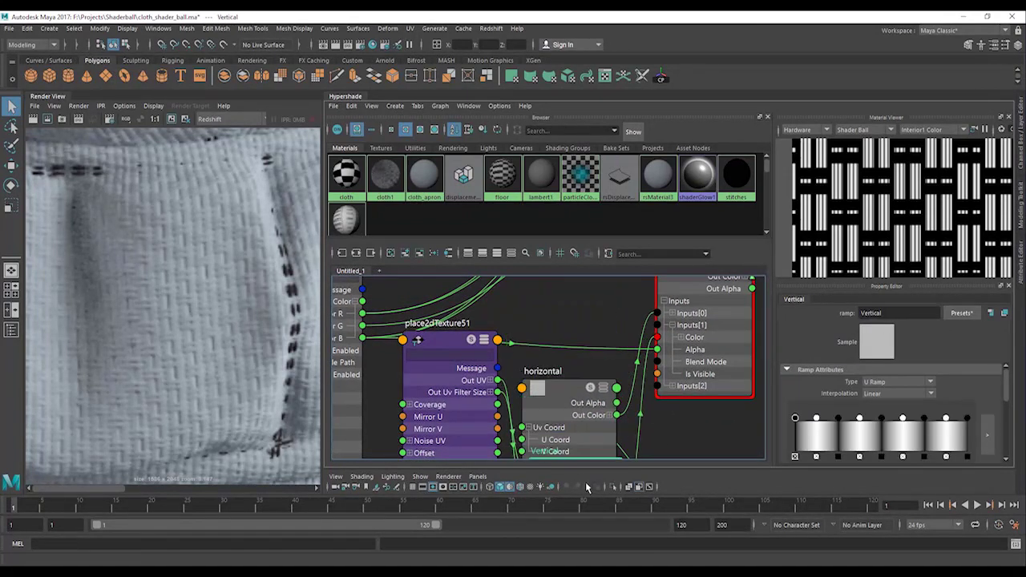
{"action": "left_click_drag", "start_coordinate": [578, 407], "coordinate": [579, 332]}
{"action": "left_click_drag", "start_coordinate": [448, 364], "coordinate": [511, 479]}
{"action": "left_click_drag", "start_coordinate": [549, 353], "coordinate": [484, 401]}
{"action": "mouse_move", "coordinate": [499, 382]}
{"action": "middle_mouse_down", "text": "alt"}
{"action": "mouse_move", "coordinate": [539, 374]}
{"action": "mouse_move", "coordinate": [516, 372]}
{"action": "middle_mouse_up", "text": "alt"}
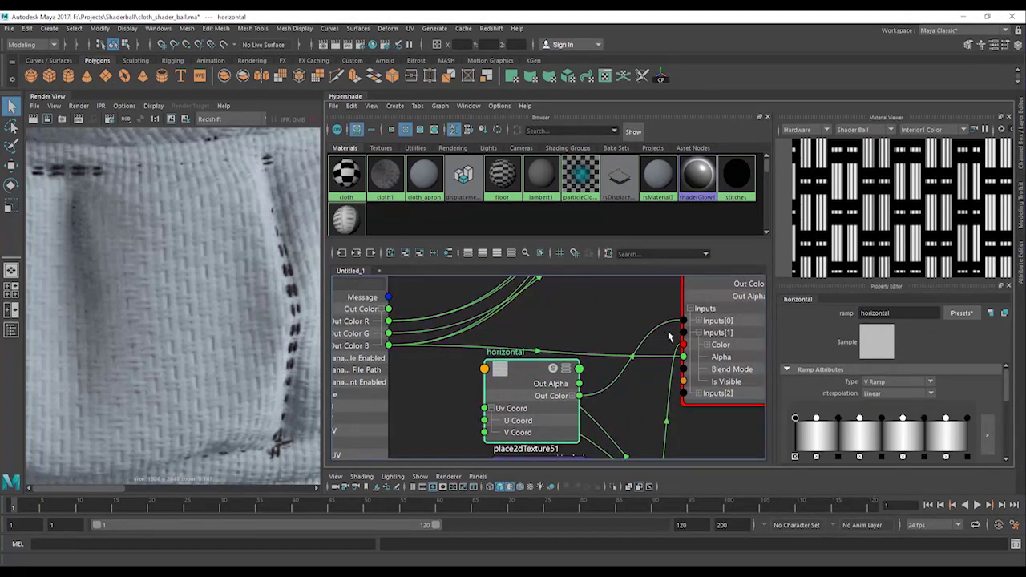
Expand Inputs[0] of layeredTexture5 and connect file8's Out Color R to its Alpha
{"action": "left_click", "coordinate": [698, 320]}
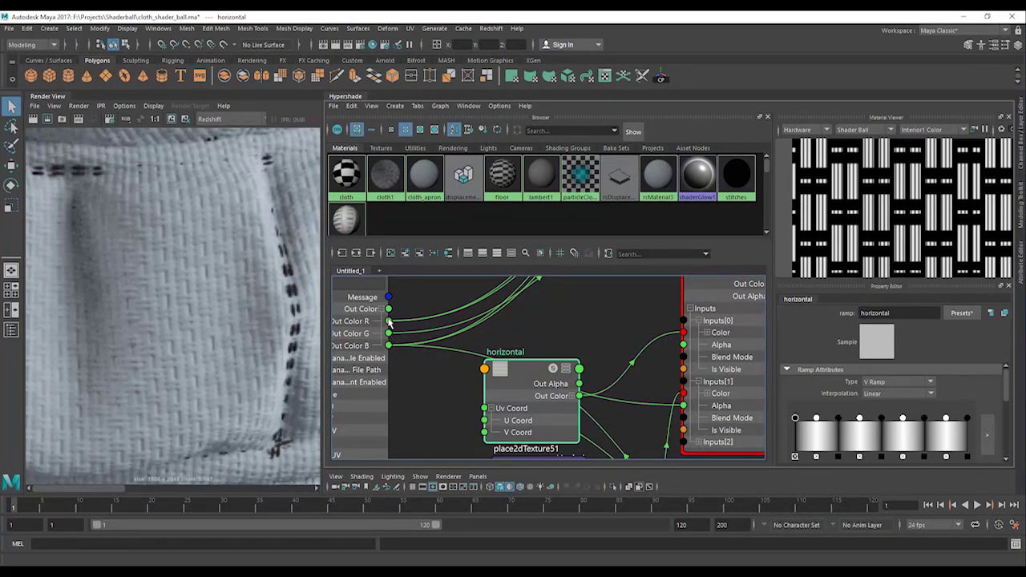
{"action": "left_click_drag", "start_coordinate": [387, 321], "coordinate": [682, 344]}
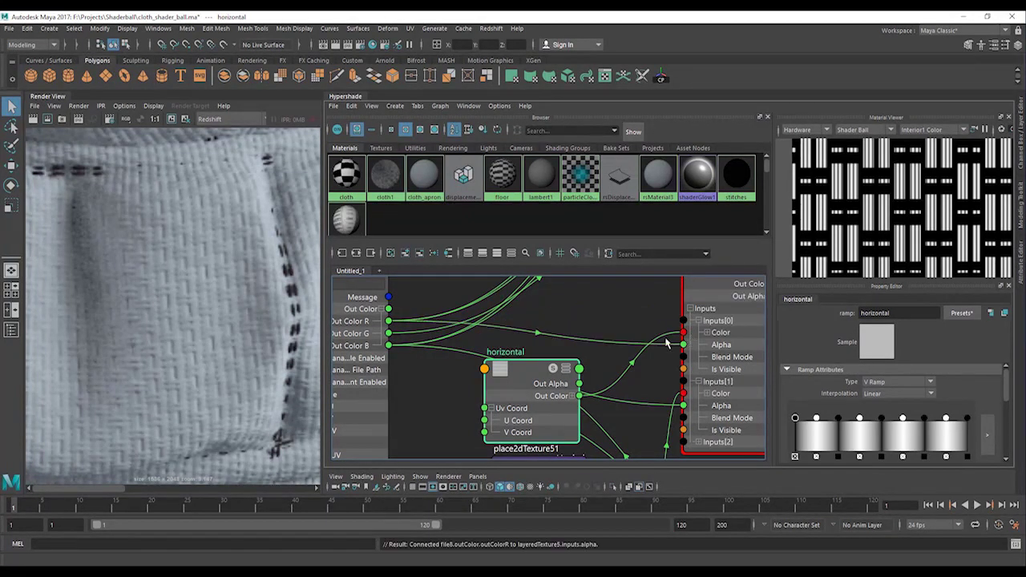
{"action": "middle_click_drag", "start_coordinate": [665, 343], "coordinate": [549, 354], "text": "alt"}
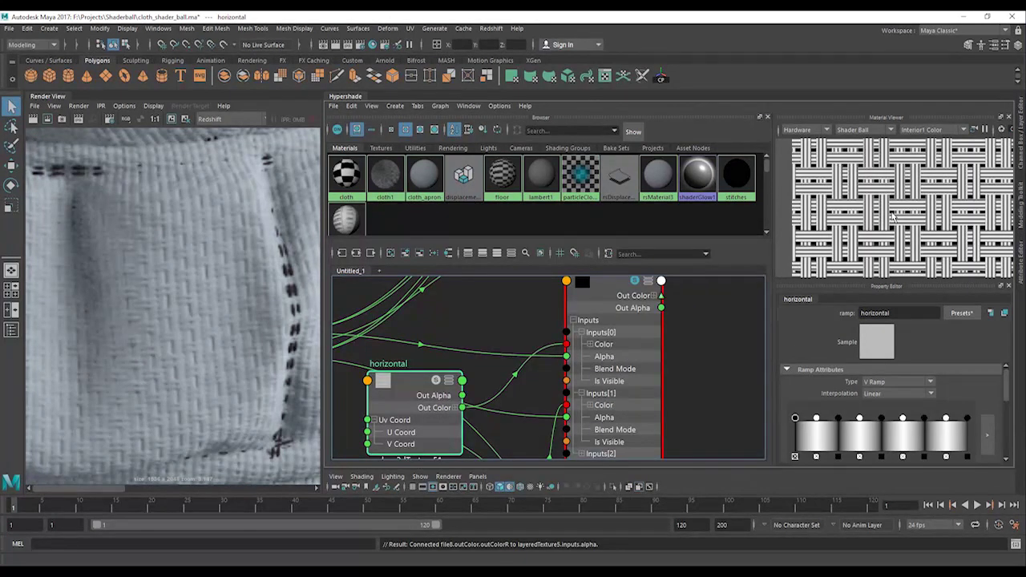
Enlarge the material viewer and examine the complete weave produced by layeredTexture5
{"action": "left_click_drag", "start_coordinate": [837, 282], "coordinate": [833, 343]}
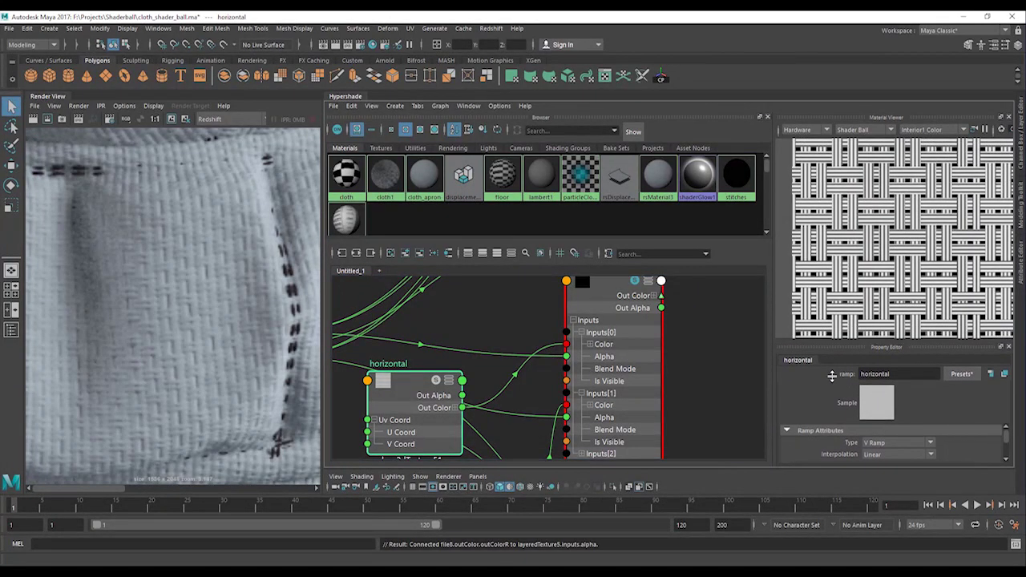
{"action": "middle_click_drag", "start_coordinate": [692, 335], "coordinate": [597, 388], "text": "alt"}
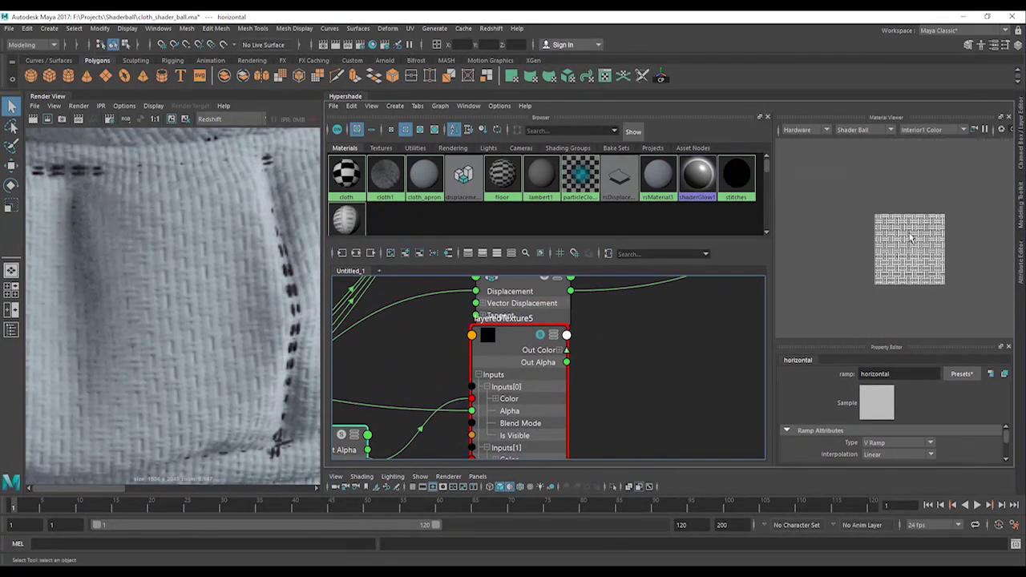
{"action": "scroll", "coordinate": [910, 258], "scroll_direction": "up", "scroll_amount": 2}
{"action": "scroll", "coordinate": [913, 264], "scroll_direction": "up", "scroll_amount": 1}
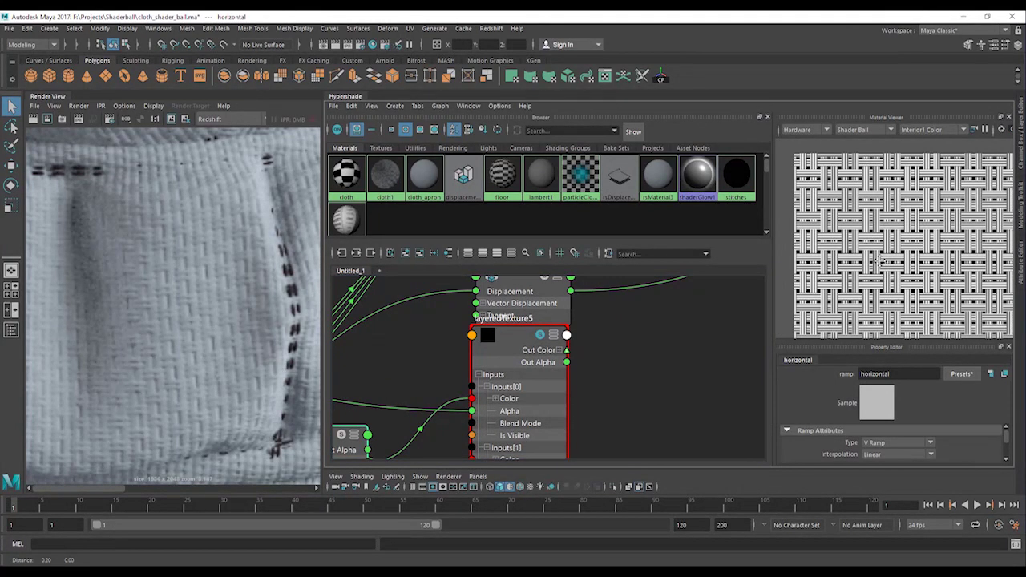
{"action": "middle_click_drag", "start_coordinate": [630, 361], "coordinate": [582, 390], "text": "alt"}
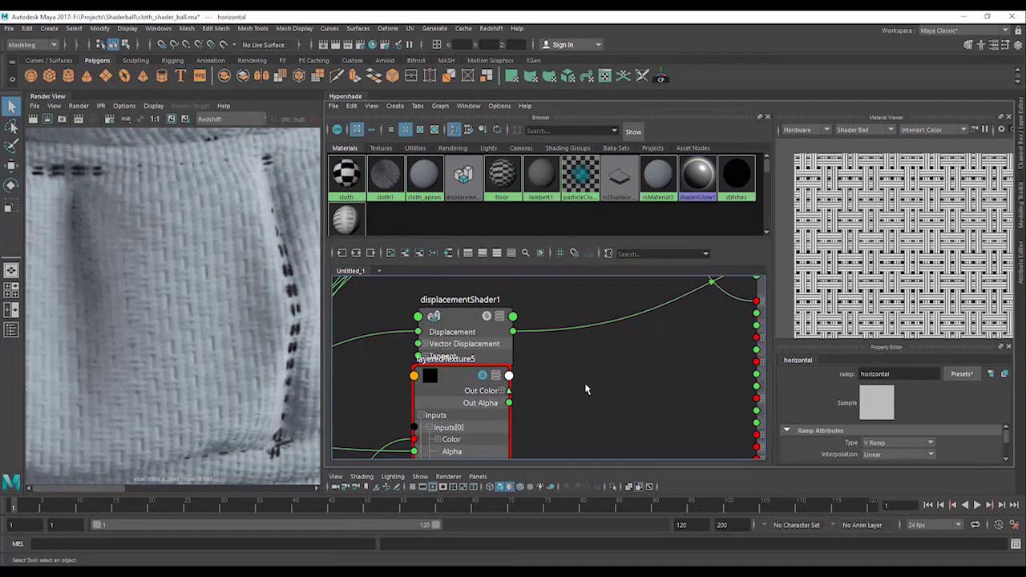
{"action": "middle_click_drag", "start_coordinate": [490, 367], "coordinate": [620, 311], "text": "alt"}
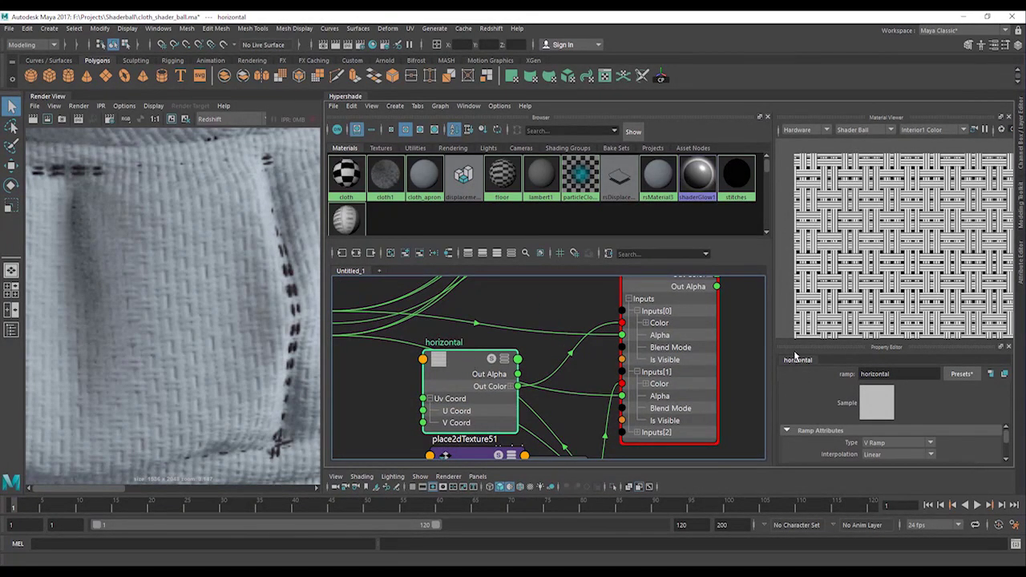
Distort the horizontal ramp with U Wave 0.056, V Wave 0.028, Noise 0.252 and Noise Freq 0.056
{"action": "scroll", "coordinate": [836, 436], "scroll_direction": "down", "scroll_amount": 2}
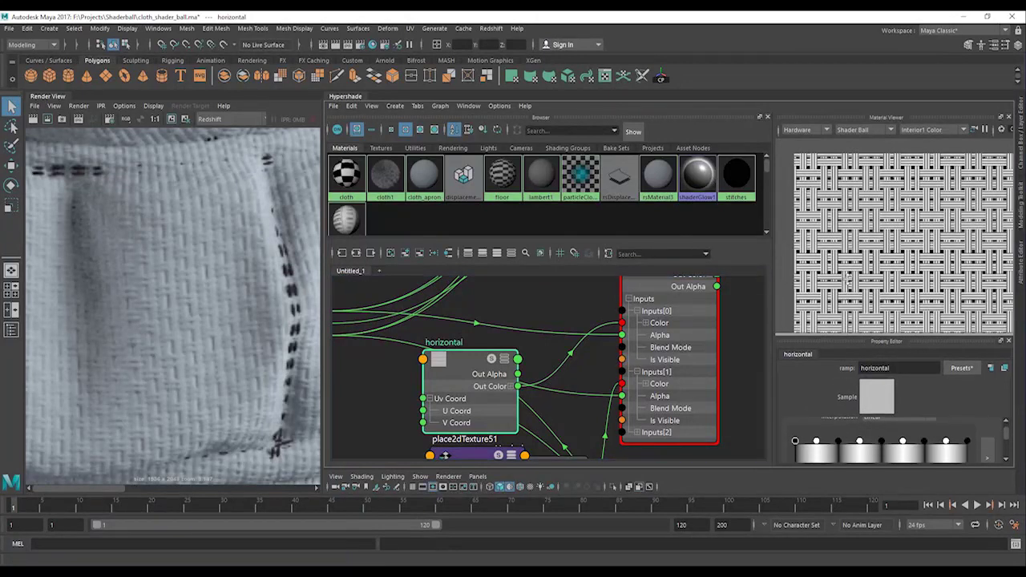
{"action": "scroll", "coordinate": [820, 448], "scroll_direction": "down", "scroll_amount": 3}
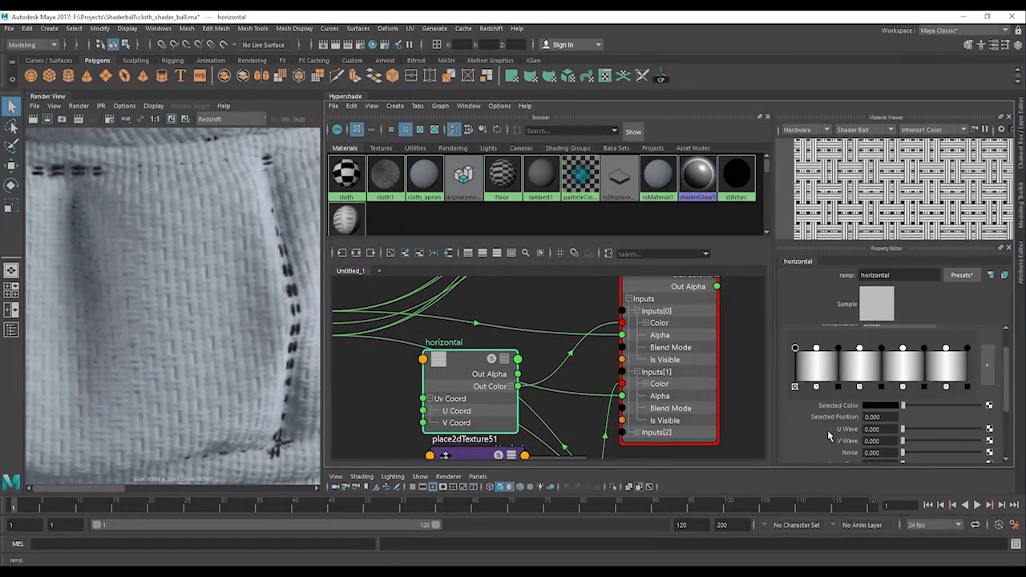
{"action": "scroll", "coordinate": [827, 430], "scroll_direction": "down", "scroll_amount": 1}
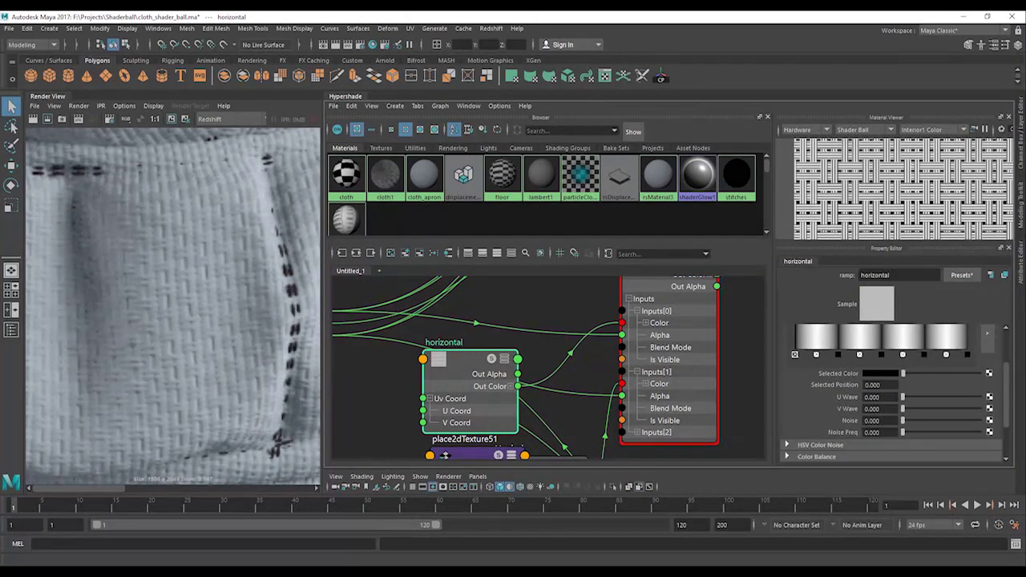
{"action": "left_click_drag", "start_coordinate": [902, 397], "coordinate": [907, 399]}
{"action": "scroll", "coordinate": [854, 196], "scroll_direction": "up", "scroll_amount": 3}
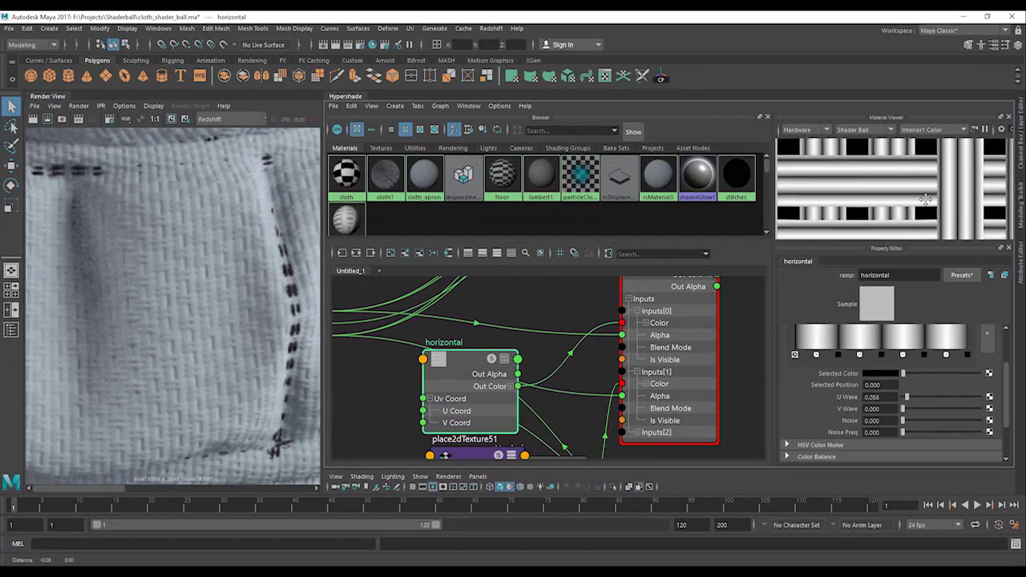
{"action": "mouse_move", "coordinate": [904, 408]}
{"action": "left_mouse_down"}
{"action": "mouse_move", "coordinate": [906, 422]}
{"action": "mouse_move", "coordinate": [926, 422]}
{"action": "mouse_move", "coordinate": [908, 437]}
{"action": "left_mouse_up"}
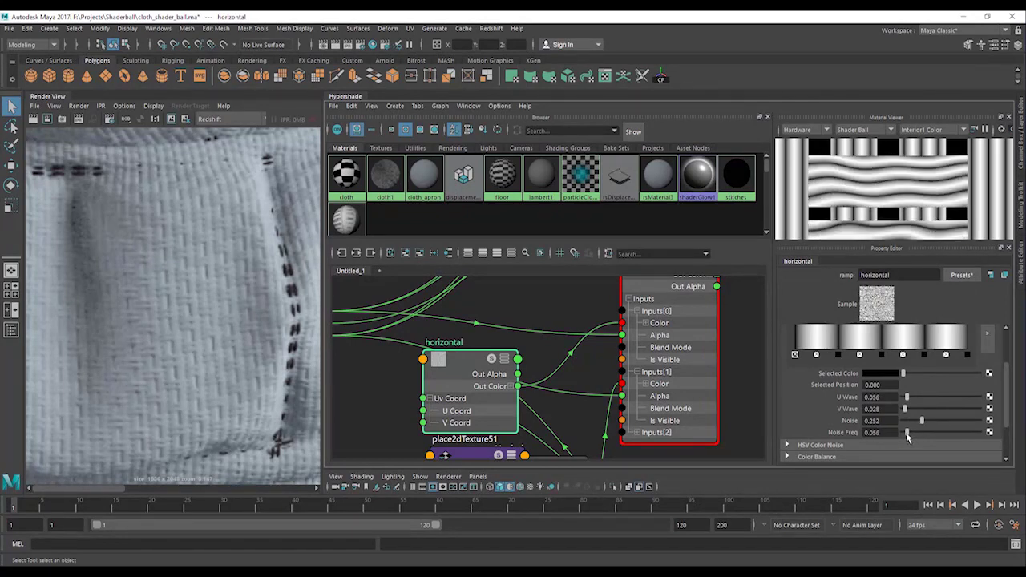
Refine the horizontal ramp's distortion to Noise 0.056 and Noise Freq 0.210, checking the weave up close and as a whole
{"action": "scroll", "coordinate": [892, 210], "scroll_direction": "down", "scroll_amount": 10}
{"action": "scroll", "coordinate": [894, 210], "scroll_direction": "up", "scroll_amount": 5}
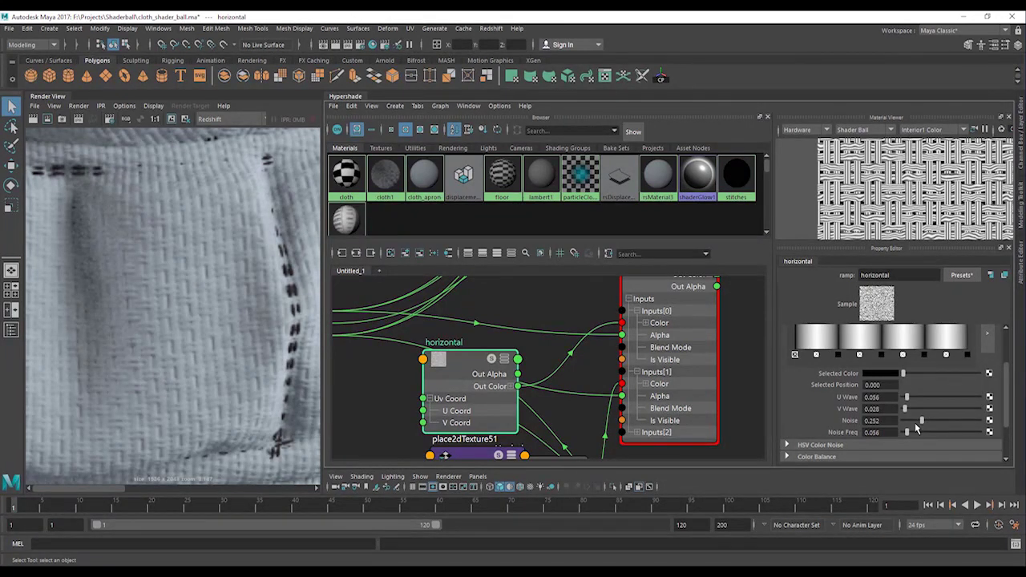
{"action": "left_click_drag", "start_coordinate": [920, 426], "coordinate": [908, 429]}
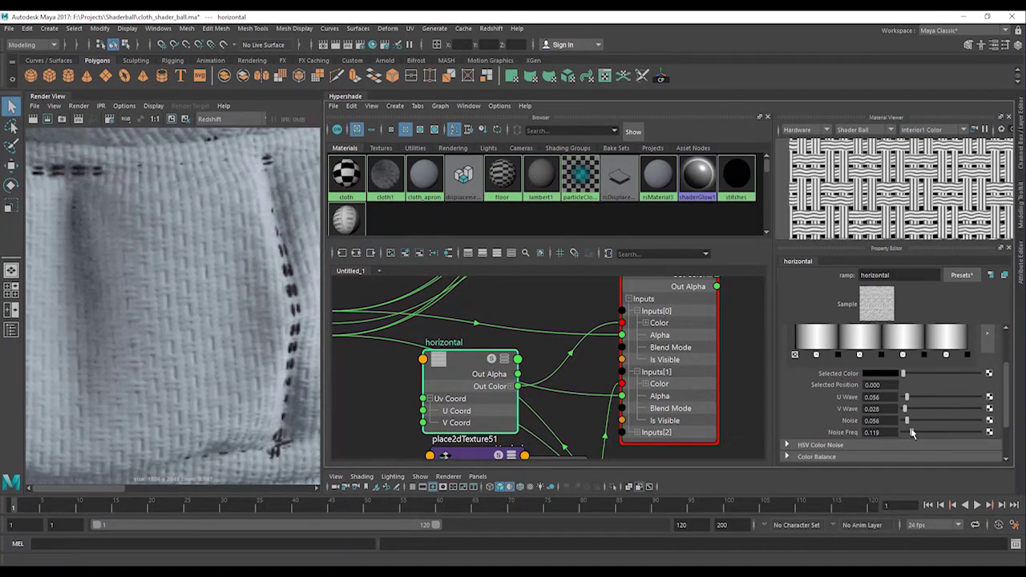
{"action": "mouse_move", "coordinate": [906, 432]}
{"action": "left_mouse_down"}
{"action": "mouse_move", "coordinate": [933, 433]}
{"action": "mouse_move", "coordinate": [919, 433]}
{"action": "left_mouse_up"}
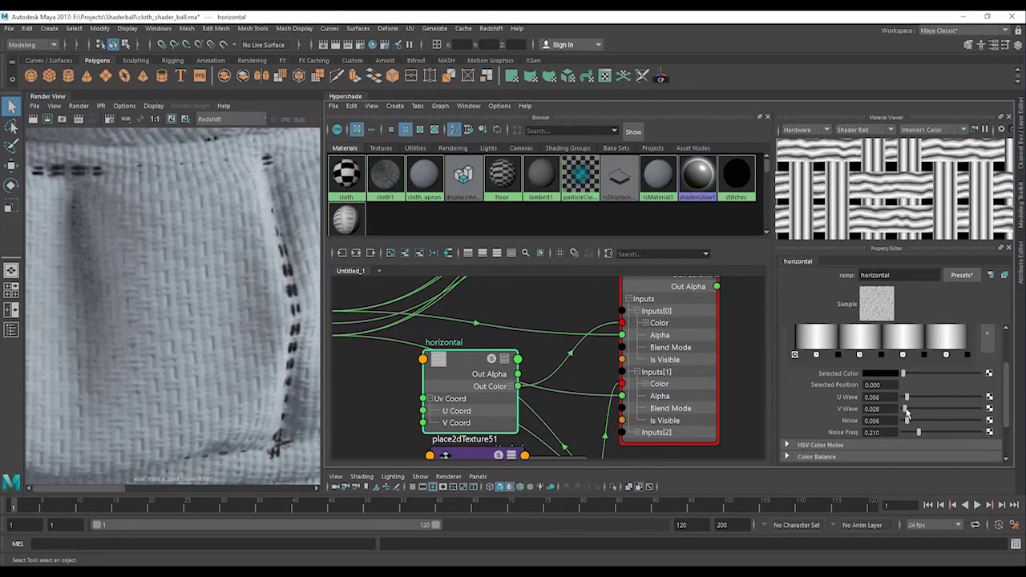
{"action": "scroll", "coordinate": [883, 200], "scroll_direction": "up", "scroll_amount": 3}
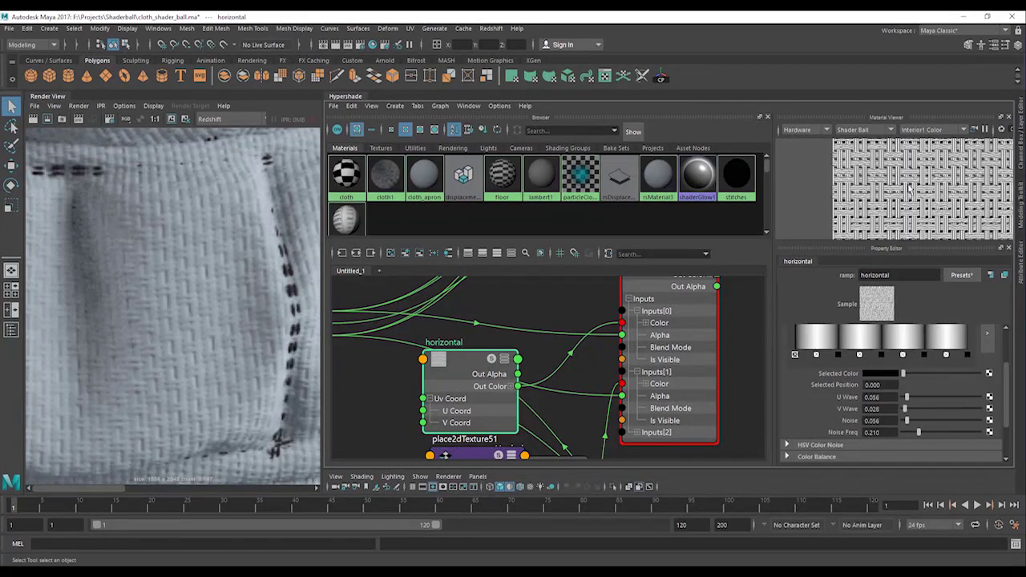
{"action": "middle_click_drag", "start_coordinate": [919, 198], "coordinate": [877, 165], "text": "alt"}
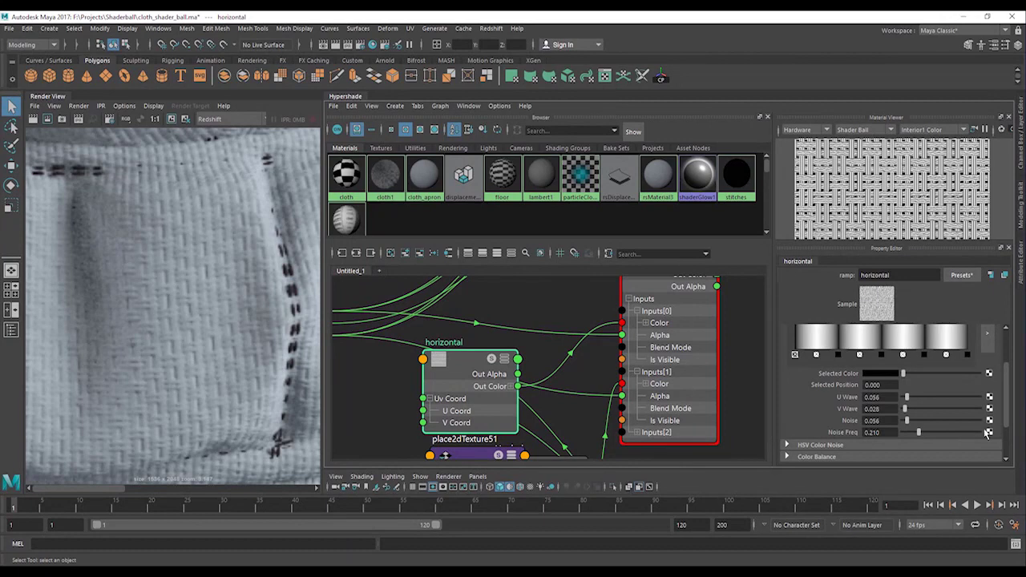
Move place2dTexture51 aside to uncover the Vertical ramp and save the scene
{"action": "middle_click_drag", "start_coordinate": [577, 371], "coordinate": [627, 306], "text": "alt"}
{"action": "right_click_drag", "start_coordinate": [627, 309], "coordinate": [604, 318], "text": "alt"}
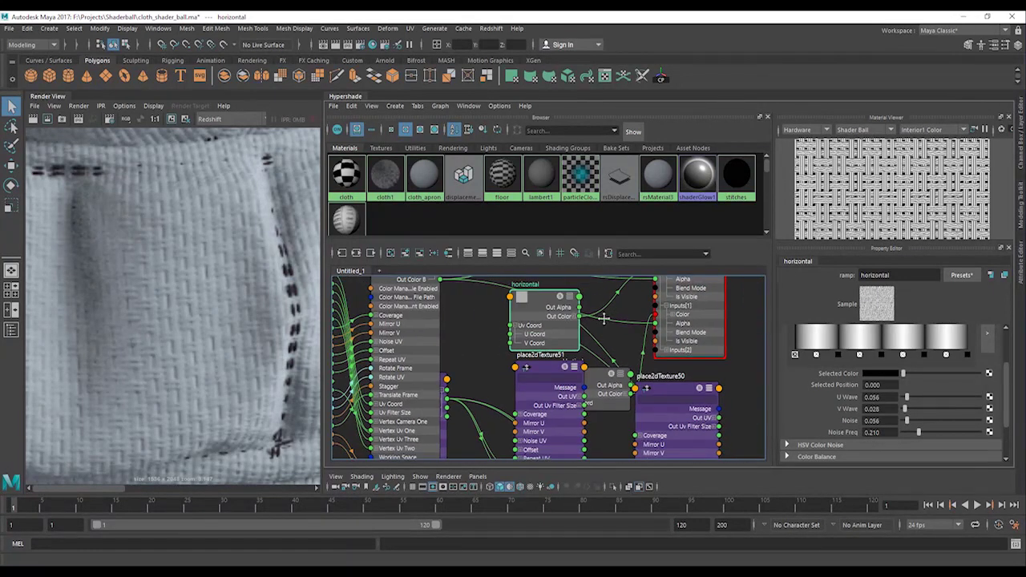
{"action": "middle_click_drag", "start_coordinate": [603, 318], "coordinate": [584, 291], "text": "alt"}
{"action": "left_click_drag", "start_coordinate": [520, 344], "coordinate": [487, 367]}
{"action": "key", "text": "ctrl+s"}
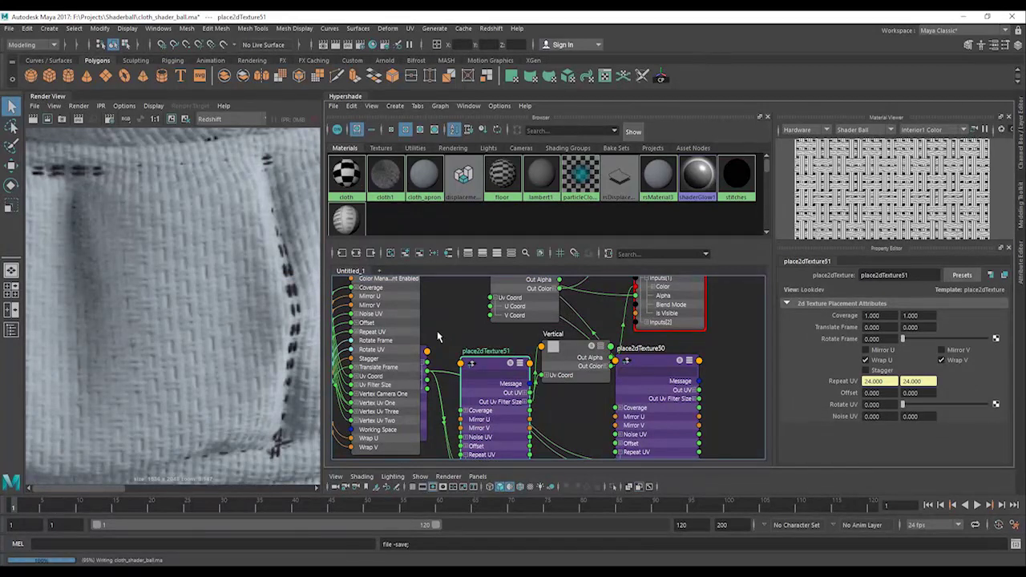
Bring the fractal2 texture down in the graph, close to the horizontal ramp
{"action": "mouse_move", "coordinate": [456, 340]}
{"action": "middle_mouse_down", "text": "alt"}
{"action": "mouse_move", "coordinate": [558, 362]}
{"action": "mouse_move", "coordinate": [565, 436]}
{"action": "middle_mouse_up", "text": "alt"}
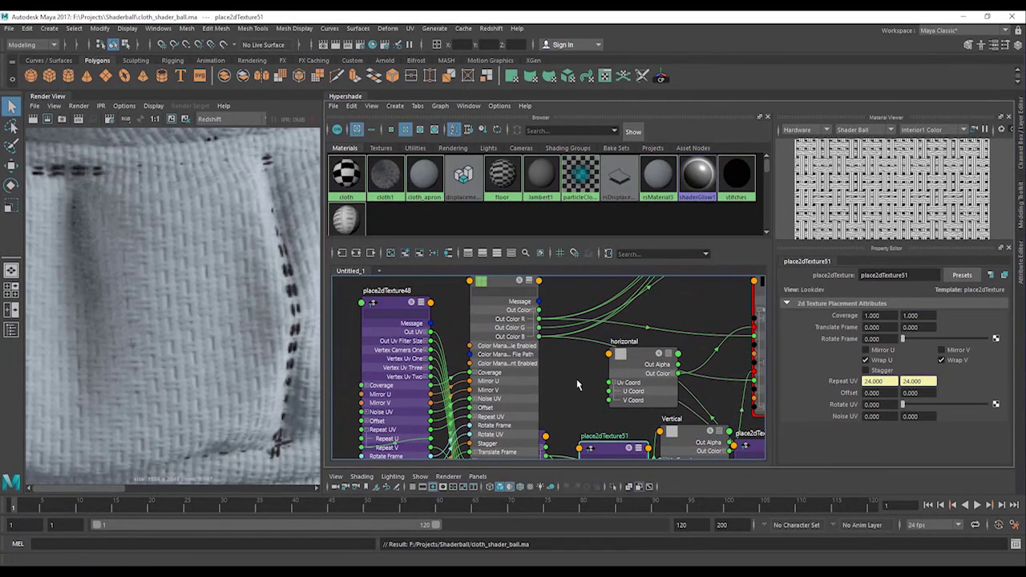
{"action": "mouse_move", "coordinate": [577, 385]}
{"action": "middle_mouse_down", "text": "alt"}
{"action": "mouse_move", "coordinate": [520, 446]}
{"action": "mouse_move", "coordinate": [575, 289]}
{"action": "middle_mouse_up", "text": "alt"}
{"action": "middle_click_drag", "start_coordinate": [568, 399], "coordinate": [490, 432], "text": "alt"}
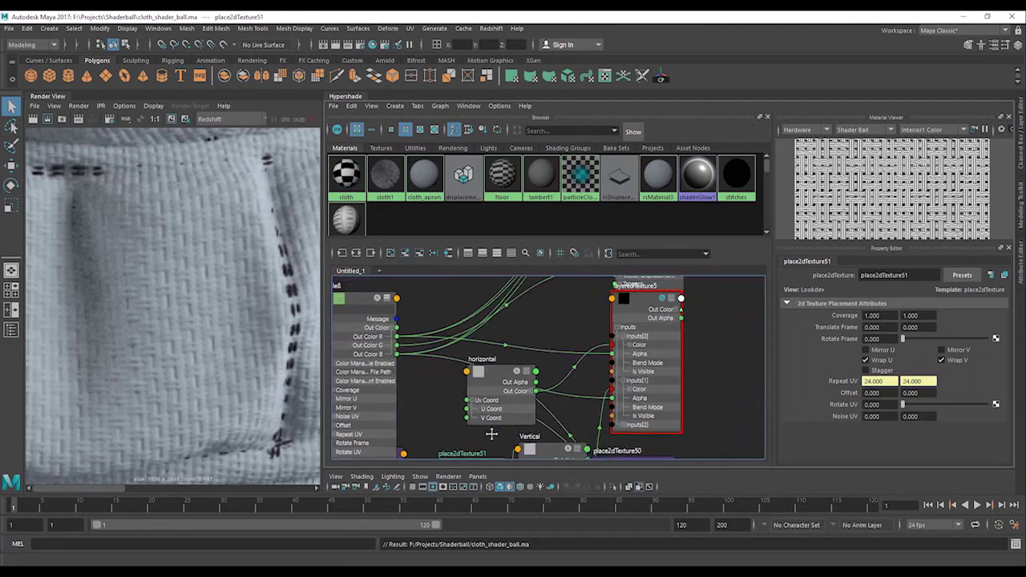
{"action": "middle_click_drag", "start_coordinate": [650, 357], "coordinate": [572, 430], "text": "alt"}
{"action": "right_click_drag", "start_coordinate": [633, 413], "coordinate": [561, 408], "text": "alt"}
{"action": "mouse_move", "coordinate": [604, 411]}
{"action": "middle_mouse_down", "text": "alt"}
{"action": "mouse_move", "coordinate": [532, 388]}
{"action": "mouse_move", "coordinate": [549, 411]}
{"action": "middle_mouse_up", "text": "alt"}
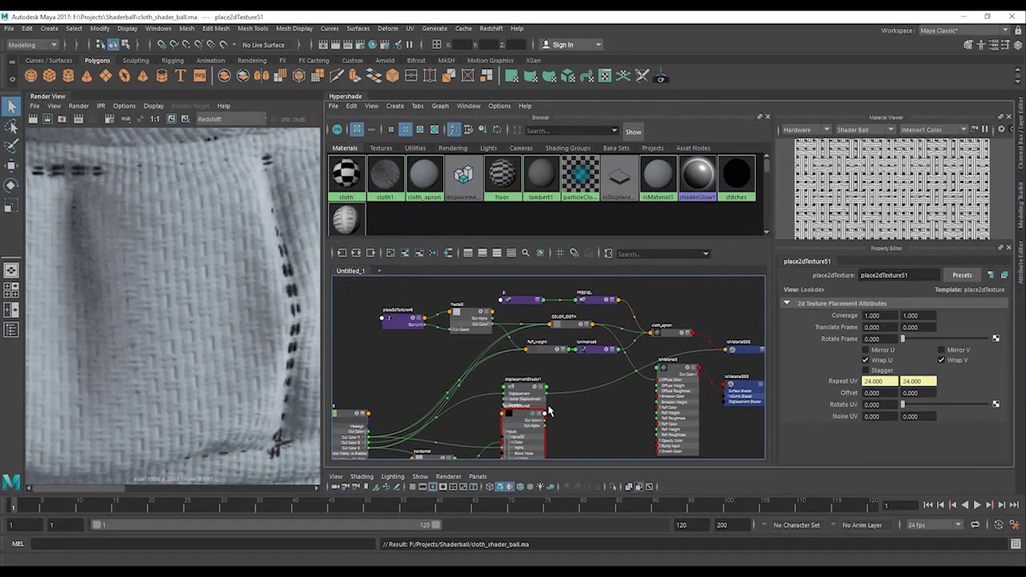
{"action": "left_click_drag", "start_coordinate": [473, 324], "coordinate": [431, 410]}
{"action": "middle_click_drag", "start_coordinate": [451, 454], "coordinate": [484, 367], "text": "alt"}
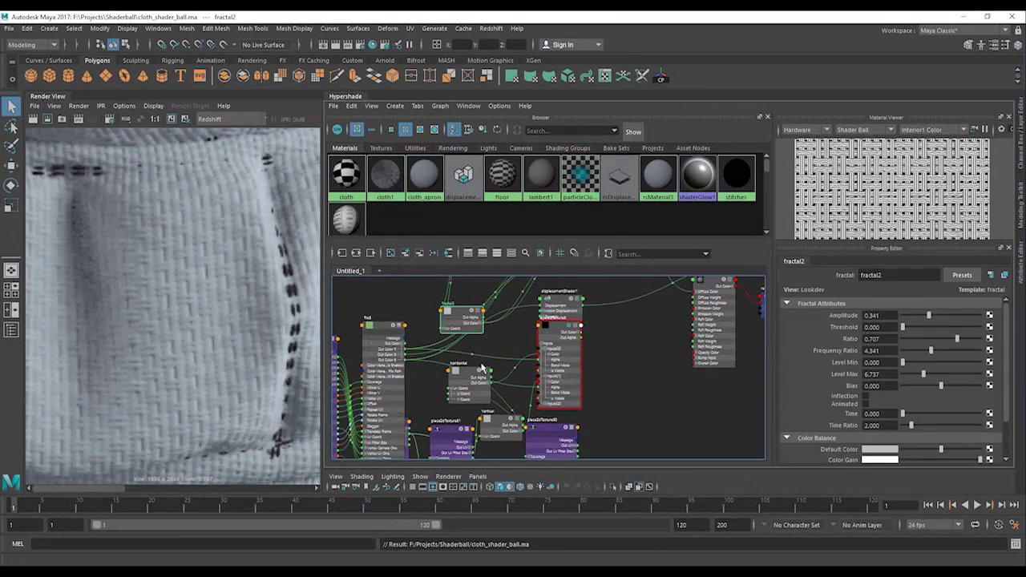
Try driving the horizontal ramp's Noise Freq with fractal2's Out Alpha, inspect the weave, and undo the connection
{"action": "scroll", "coordinate": [488, 375], "scroll_direction": "up", "scroll_amount": 5}
{"action": "scroll", "coordinate": [487, 376], "scroll_direction": "down", "scroll_amount": 3}
{"action": "left_click", "coordinate": [459, 369]}
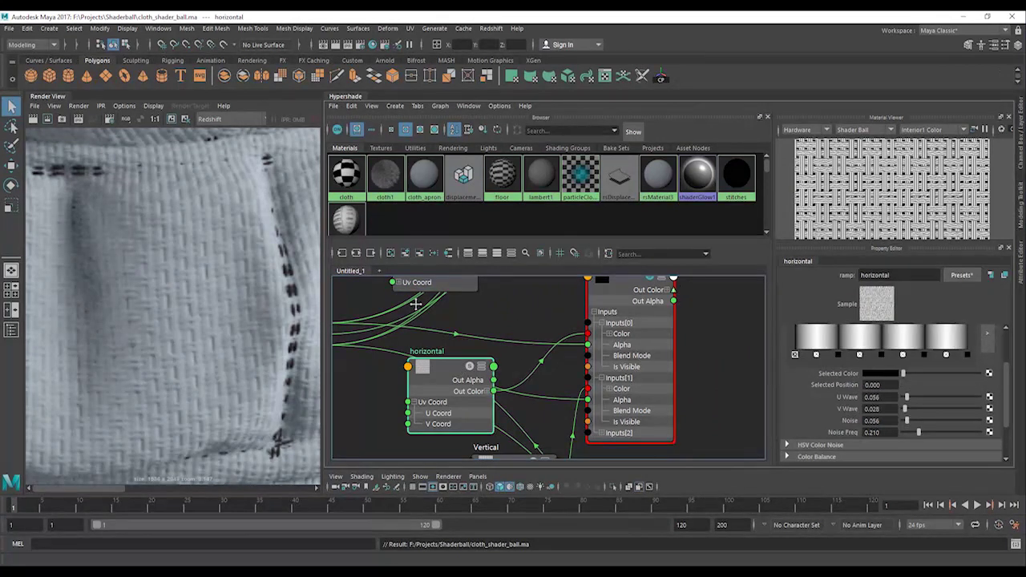
{"action": "middle_click_drag", "start_coordinate": [416, 303], "coordinate": [874, 431], "text": "alt"}
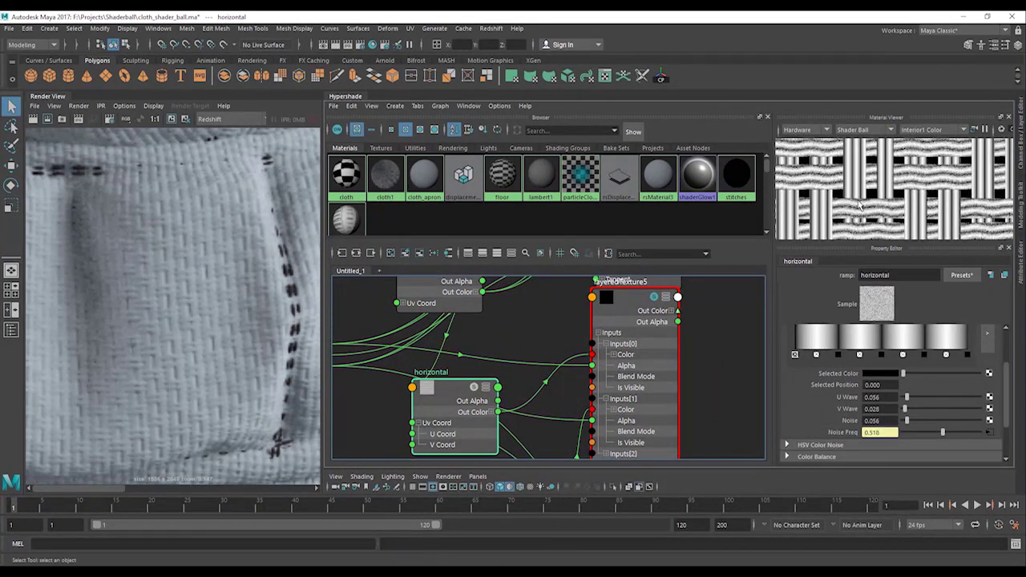
{"action": "scroll", "coordinate": [858, 205], "scroll_direction": "up", "scroll_amount": 8}
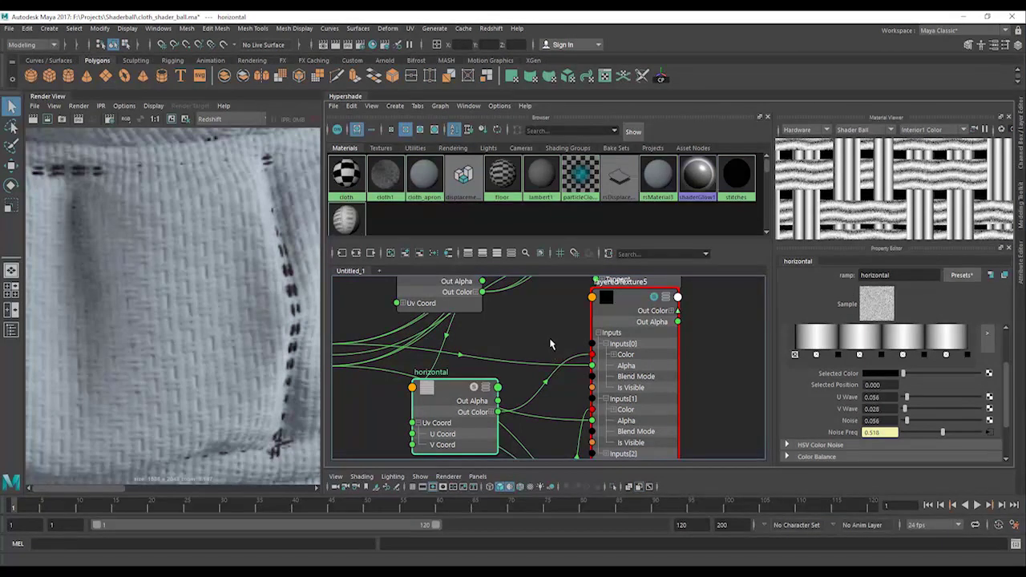
{"action": "key", "text": "ctrl+z"}
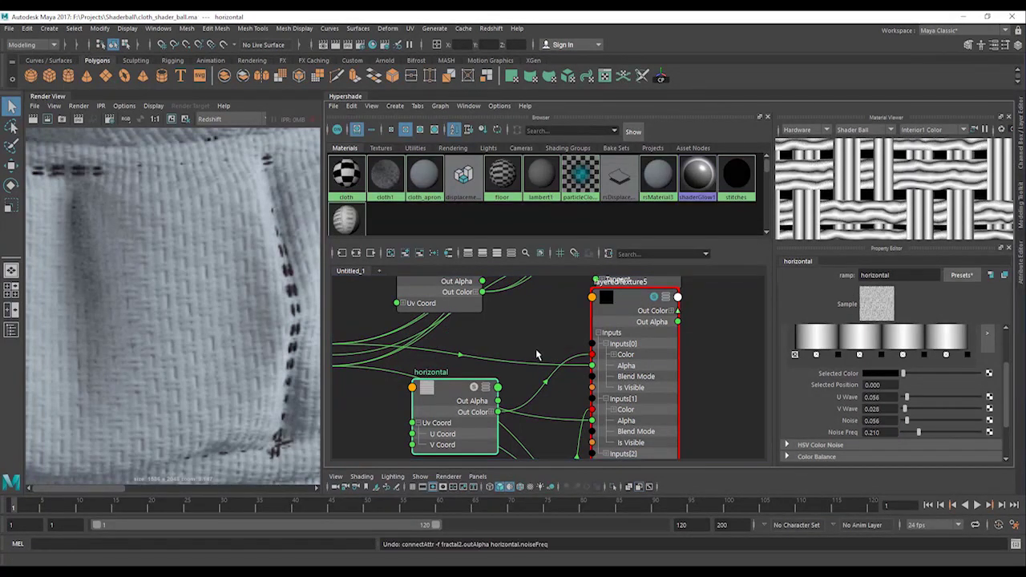
Fine-tune the horizontal ramp to a Noise Freq of 0.175 and a V Wave of 0.021
{"action": "middle_click_drag", "start_coordinate": [529, 359], "coordinate": [527, 357], "text": "alt"}
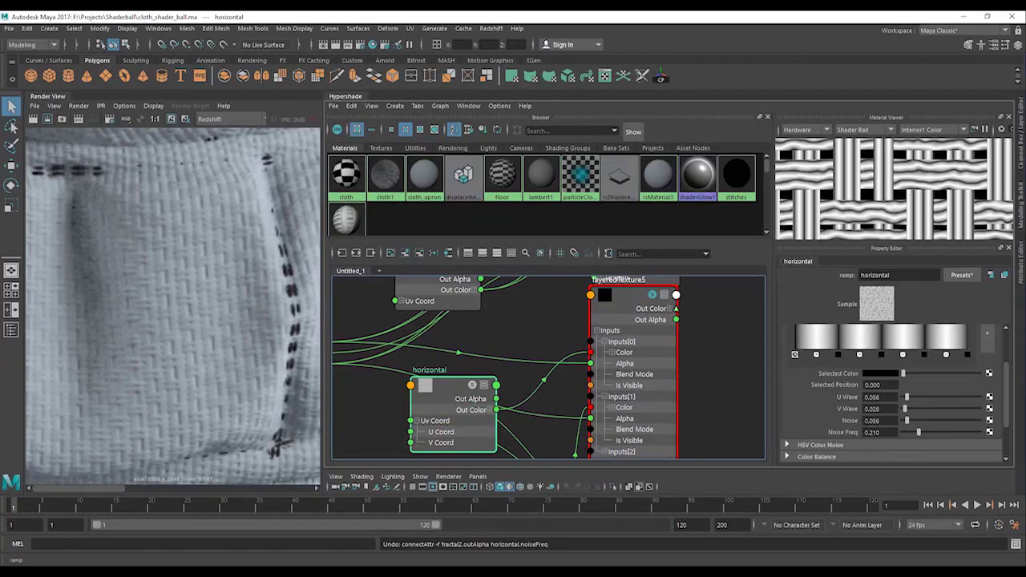
{"action": "left_click_drag", "start_coordinate": [918, 433], "coordinate": [905, 416]}
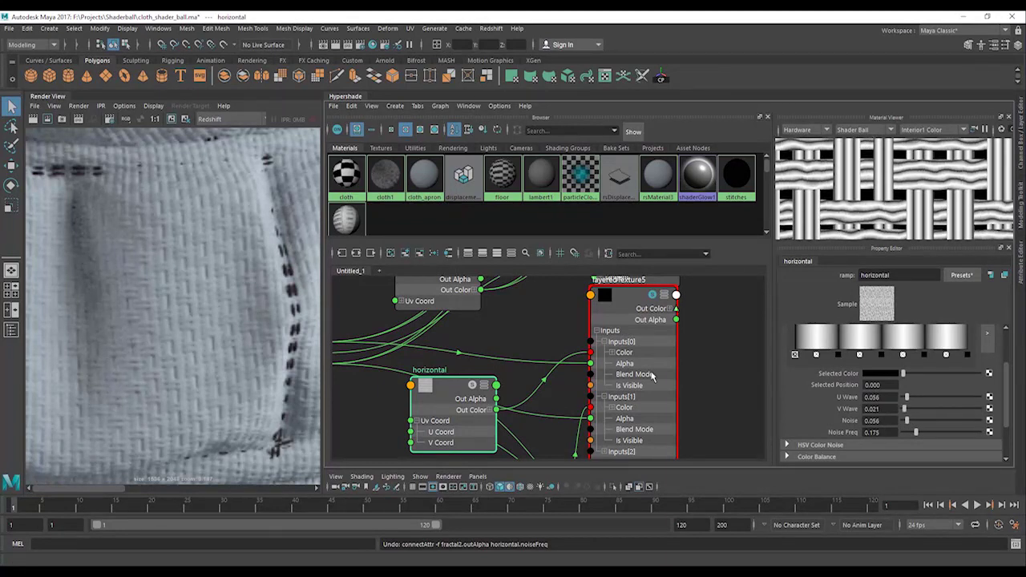
Distort the Vertical ramp with U Wave 0.028, V Wave 0.035, Noise 0.098 and Noise Freq 0.126, checking the weave preview
{"action": "middle_click_drag", "start_coordinate": [543, 376], "coordinate": [554, 286], "text": "alt"}
{"action": "left_click", "coordinate": [531, 394]}
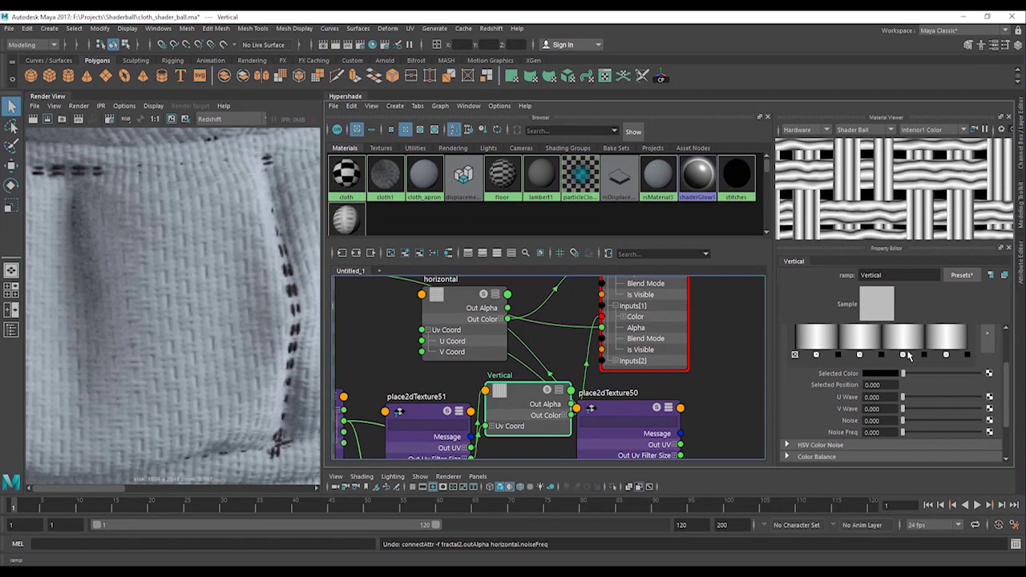
{"action": "left_click_drag", "start_coordinate": [901, 398], "coordinate": [912, 433]}
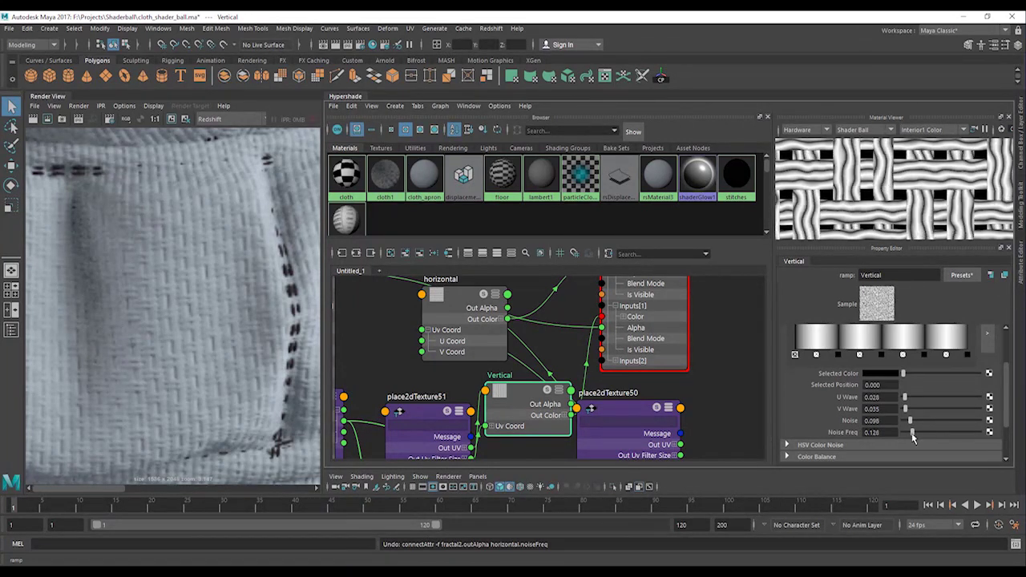
{"action": "scroll", "coordinate": [876, 219], "scroll_direction": "down", "scroll_amount": 8}
{"action": "scroll", "coordinate": [876, 219], "scroll_direction": "up", "scroll_amount": 3}
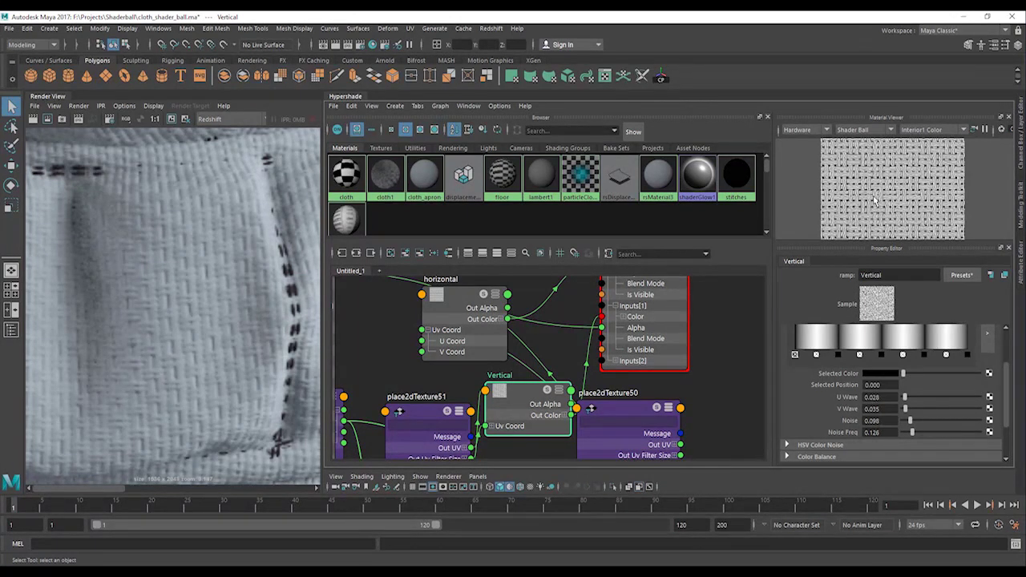
{"action": "scroll", "coordinate": [875, 201], "scroll_direction": "up", "scroll_amount": 3}
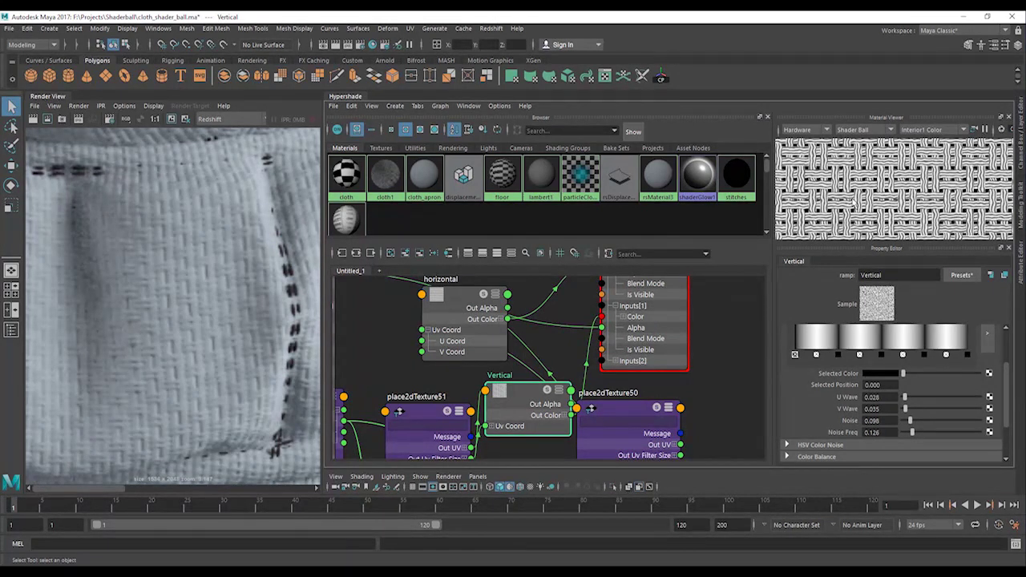
{"action": "scroll", "coordinate": [861, 196], "scroll_direction": "down", "scroll_amount": 5}
{"action": "scroll", "coordinate": [869, 186], "scroll_direction": "up", "scroll_amount": 2}
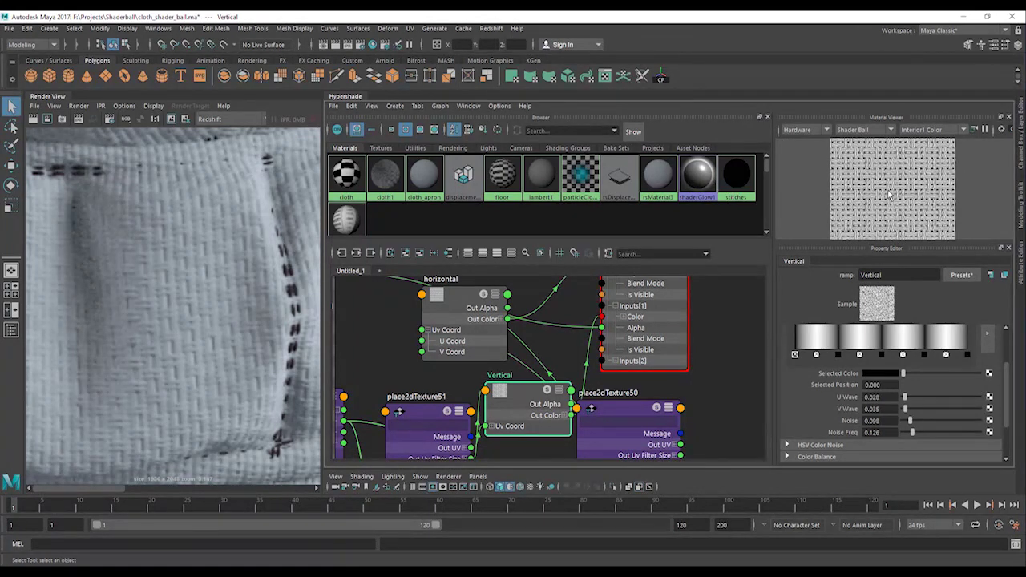
Connect layeredTexture5 as the Bump Map in rsMaterial3's Overall settings
{"action": "middle_click_drag", "start_coordinate": [696, 363], "coordinate": [650, 407], "text": "alt"}
{"action": "scroll", "coordinate": [650, 407], "scroll_direction": "down", "scroll_amount": 2}
{"action": "middle_click_drag", "start_coordinate": [637, 361], "coordinate": [576, 433], "text": "alt"}
{"action": "left_click_drag", "start_coordinate": [546, 364], "coordinate": [558, 396]}
{"action": "middle_click_drag", "start_coordinate": [654, 386], "coordinate": [553, 380], "text": "alt"}
{"action": "scroll", "coordinate": [566, 382], "scroll_direction": "down", "scroll_amount": 1}
{"action": "left_click", "coordinate": [691, 397]}
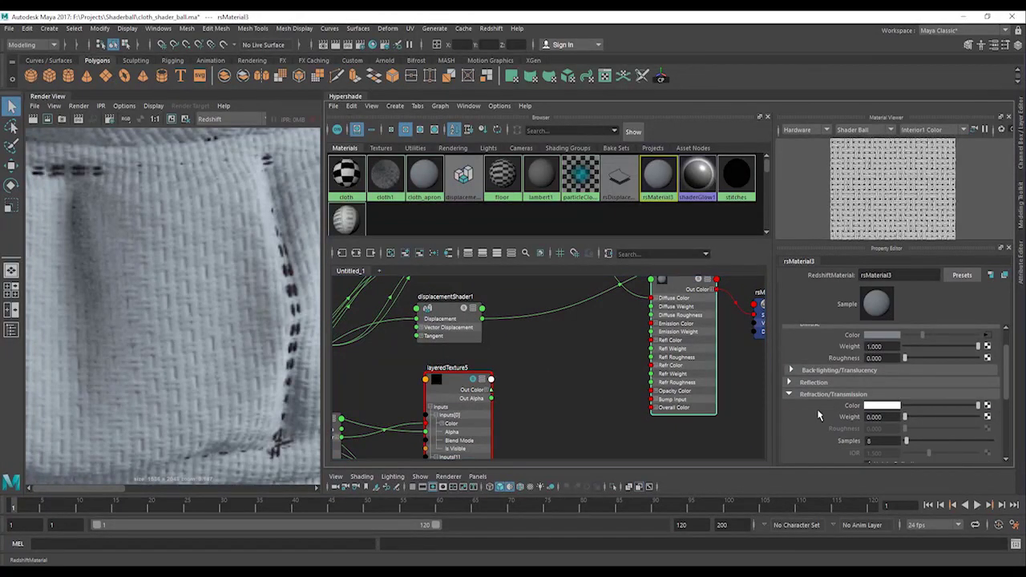
{"action": "scroll", "coordinate": [819, 401], "scroll_direction": "down", "scroll_amount": 5}
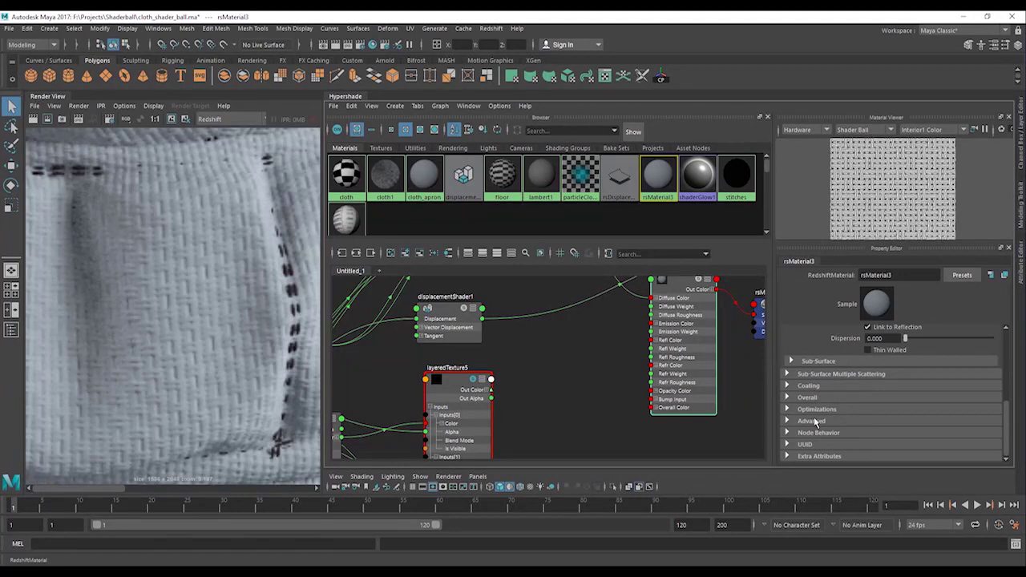
{"action": "left_click", "coordinate": [807, 397]}
{"action": "scroll", "coordinate": [818, 410], "scroll_direction": "down", "scroll_amount": 2}
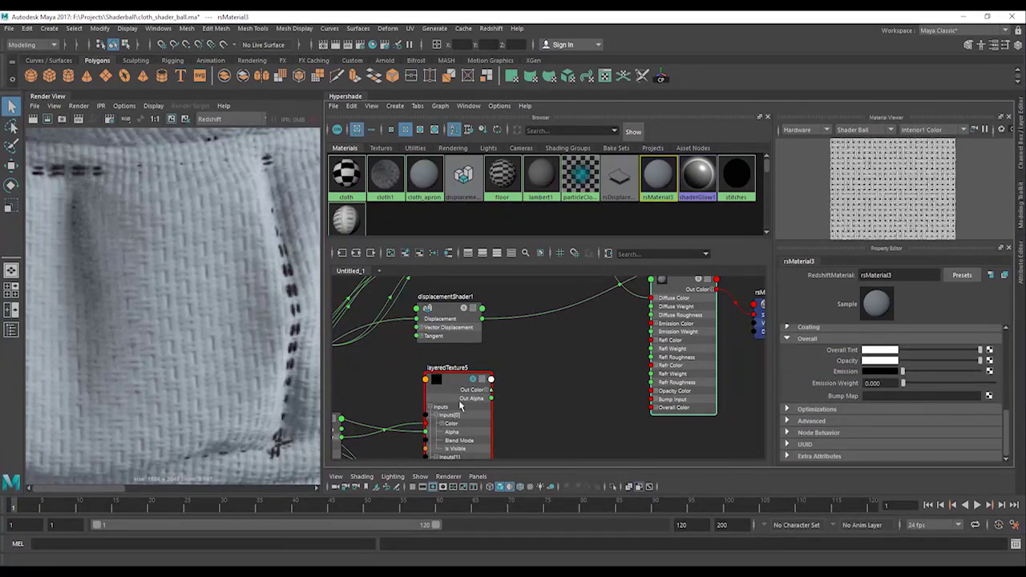
{"action": "middle_click_drag", "start_coordinate": [614, 391], "coordinate": [829, 395]}
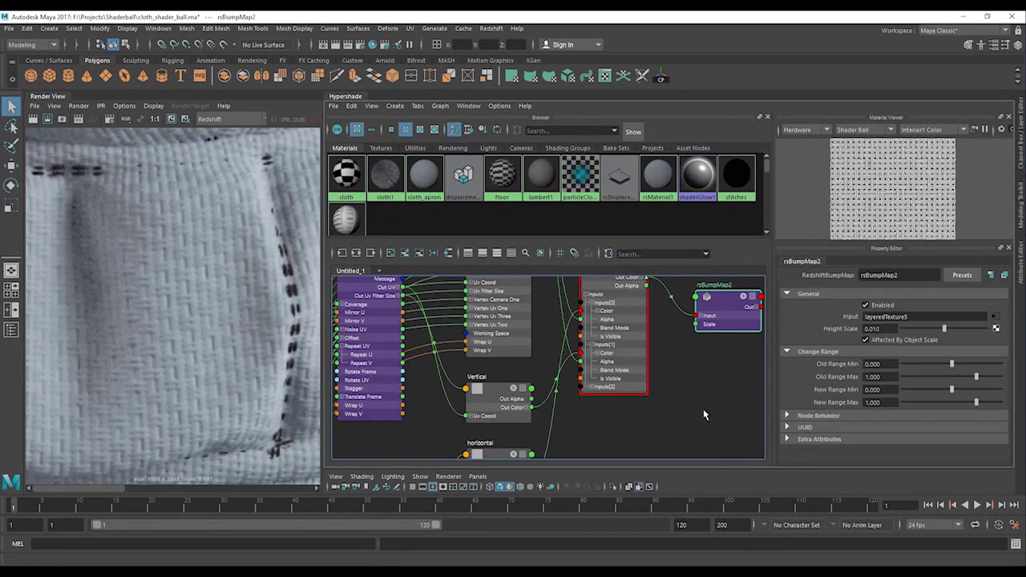
Set rsBumpMap2's Height Scale to 0.200 and bring its links to layeredTexture5 and rsMaterial3 into view
{"action": "left_click_drag", "start_coordinate": [882, 328], "coordinate": [873, 329]}
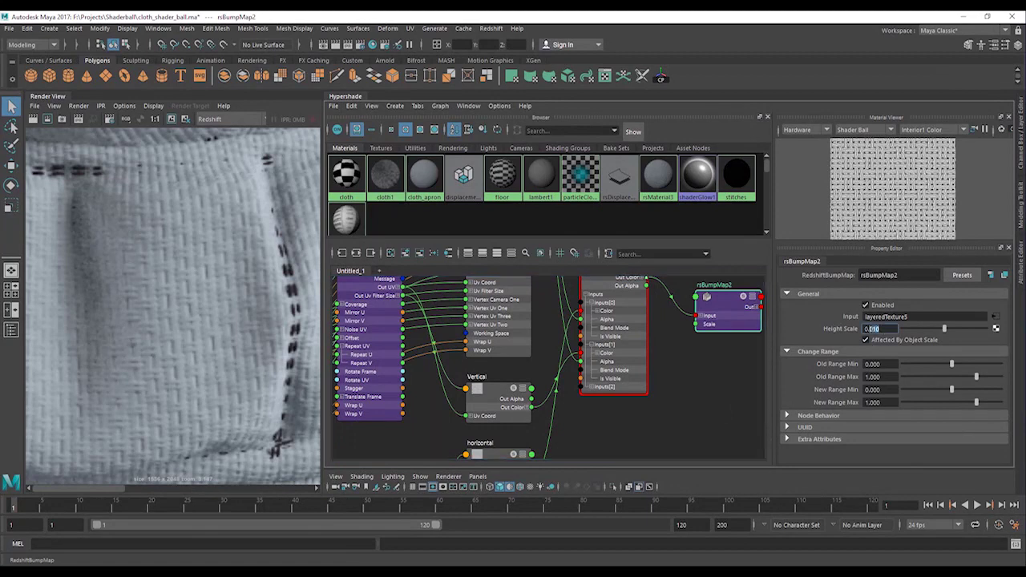
{"action": "key", "text": "Return"}
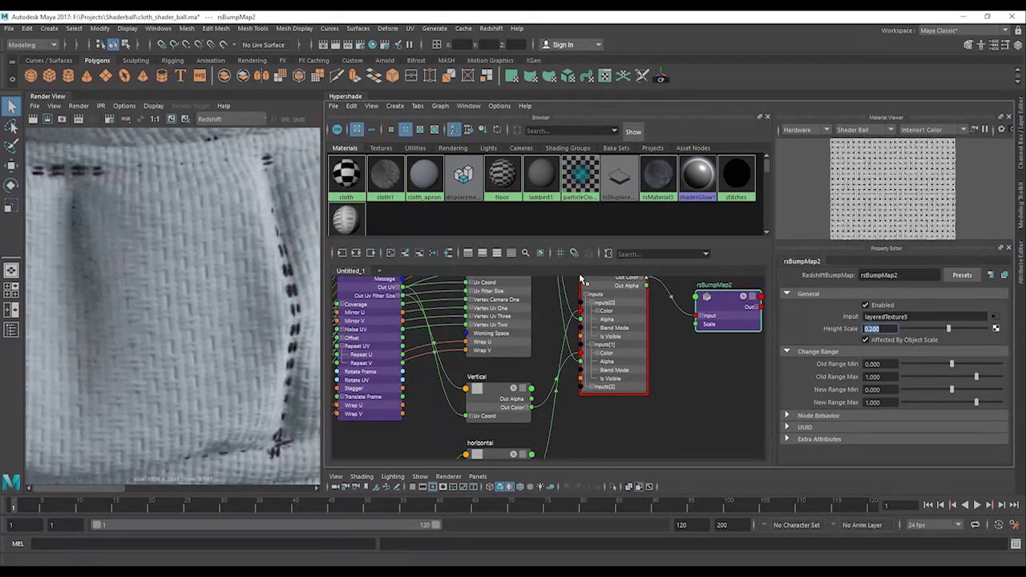
{"action": "middle_click_drag", "start_coordinate": [551, 372], "coordinate": [550, 431], "text": "alt"}
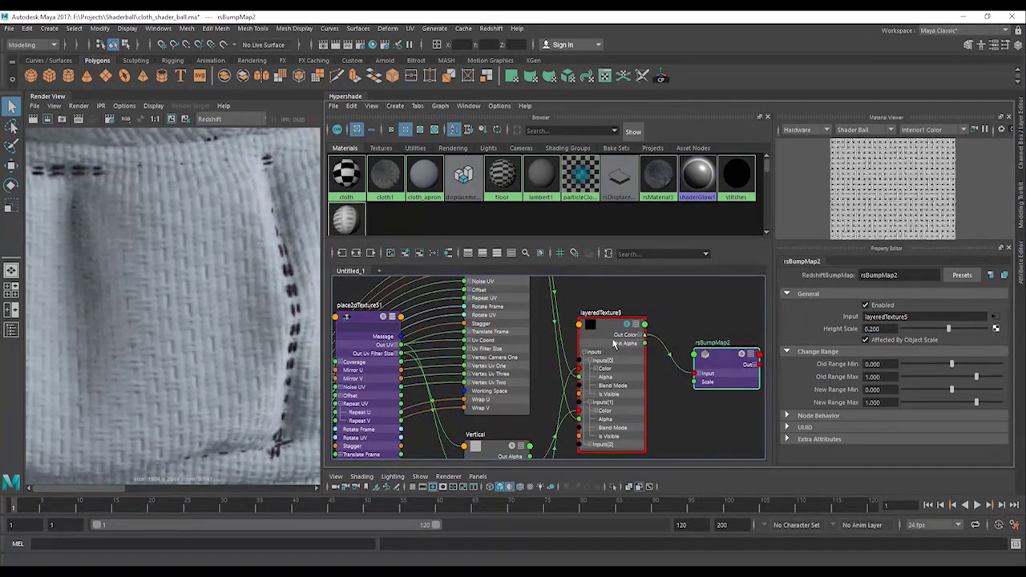
{"action": "middle_click_drag", "start_coordinate": [699, 367], "coordinate": [575, 364], "text": "alt"}
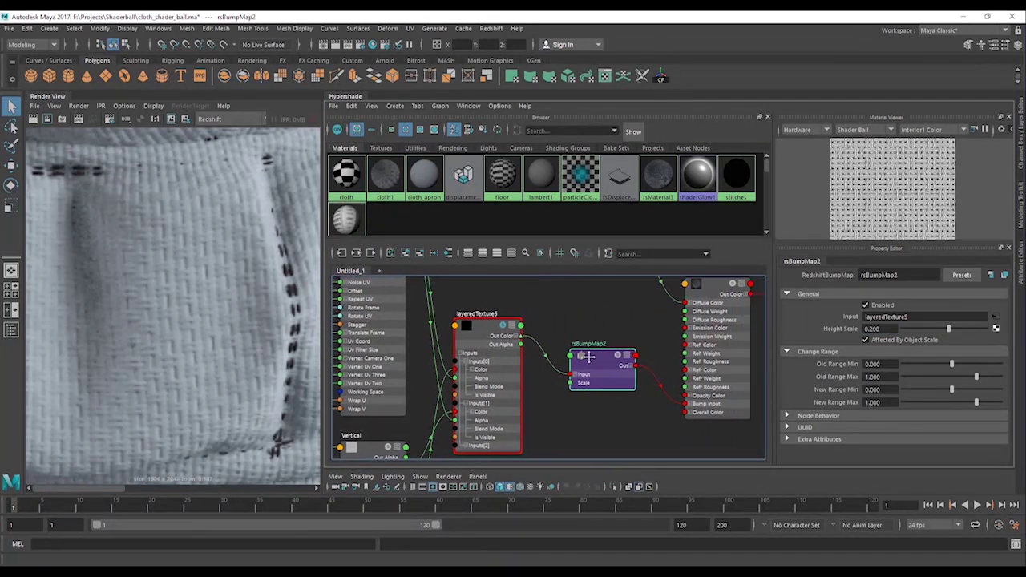
Start an IPR render of the cloth ball and examine the bump around the stitched waistband
{"action": "scroll", "coordinate": [221, 281], "scroll_direction": "down", "scroll_amount": 10}
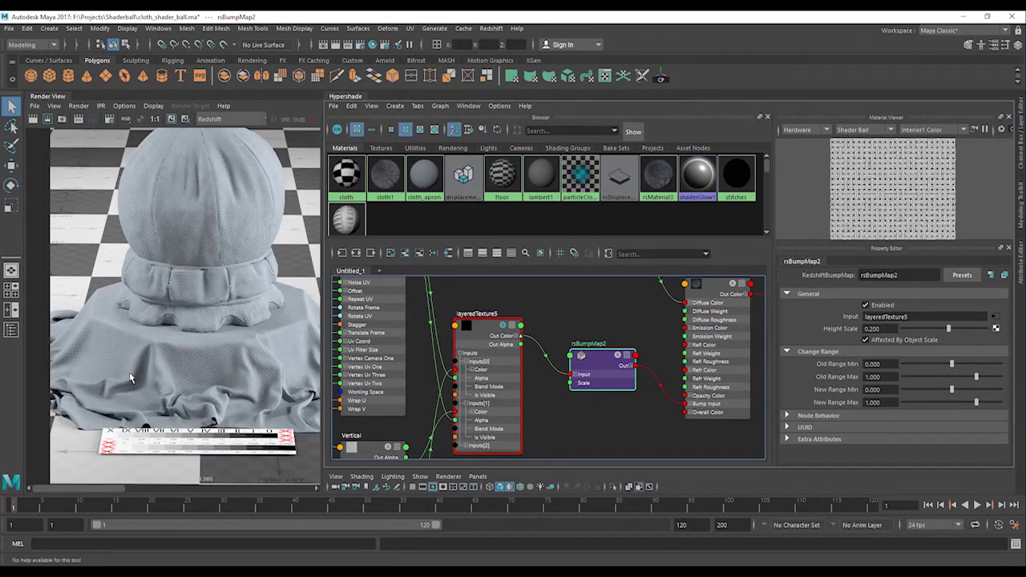
{"action": "left_click", "coordinate": [79, 119]}
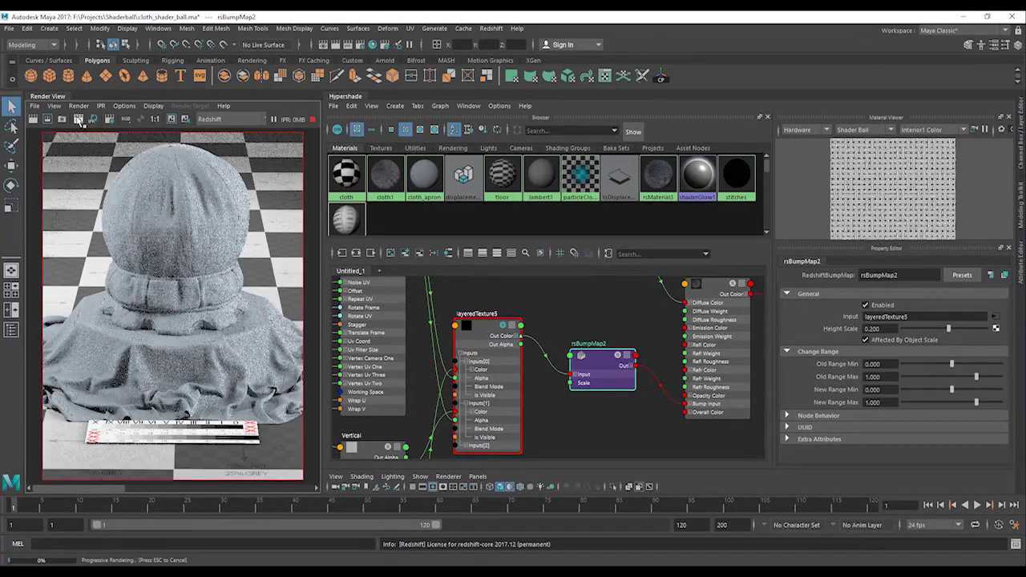
{"action": "scroll", "coordinate": [183, 287], "scroll_direction": "up", "scroll_amount": 5}
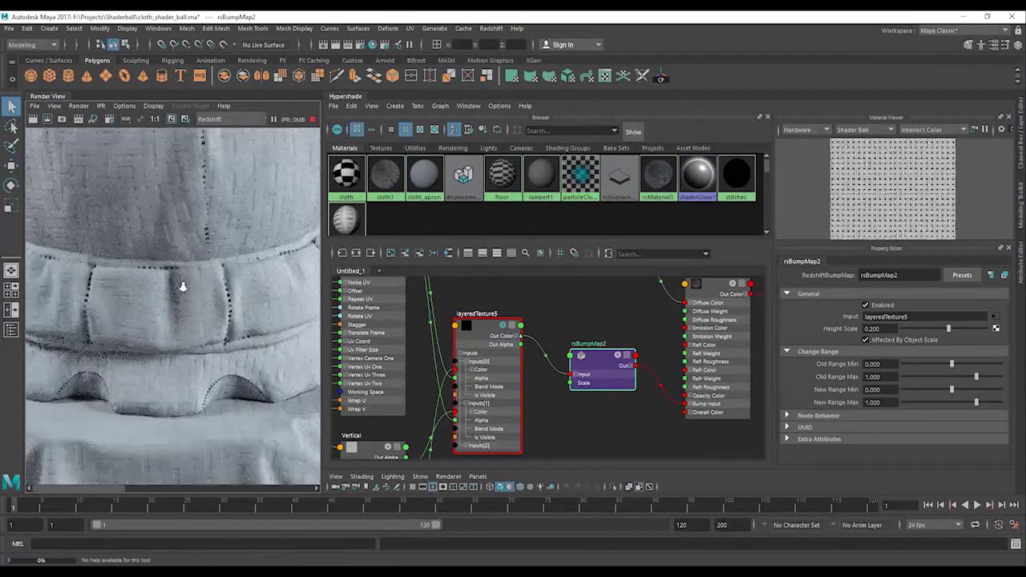
{"action": "scroll", "coordinate": [182, 287], "scroll_direction": "up", "scroll_amount": 3}
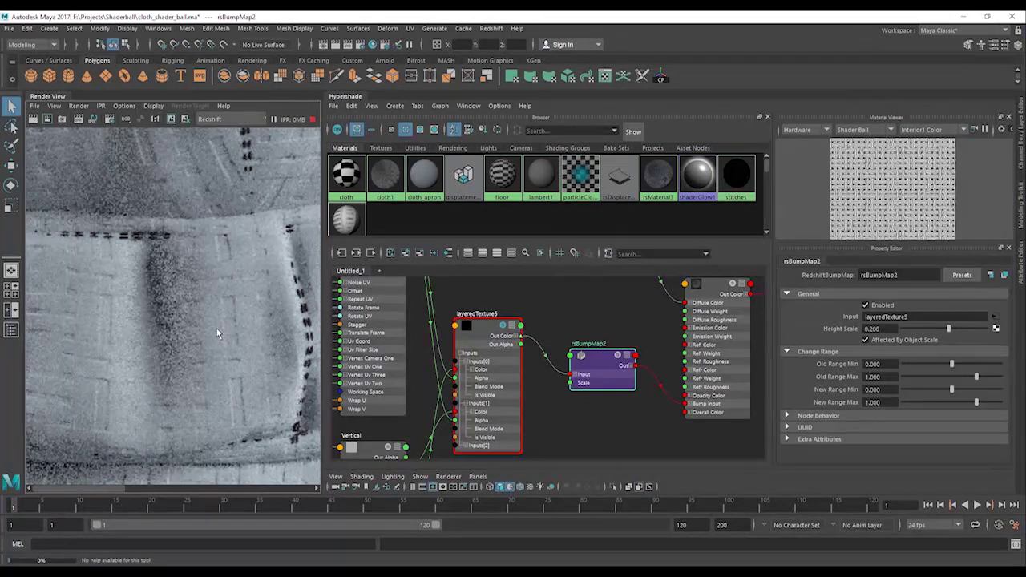
{"action": "middle_click_drag", "start_coordinate": [217, 329], "coordinate": [214, 245], "text": "alt"}
{"action": "middle_click_drag", "start_coordinate": [216, 421], "coordinate": [213, 335], "text": "alt"}
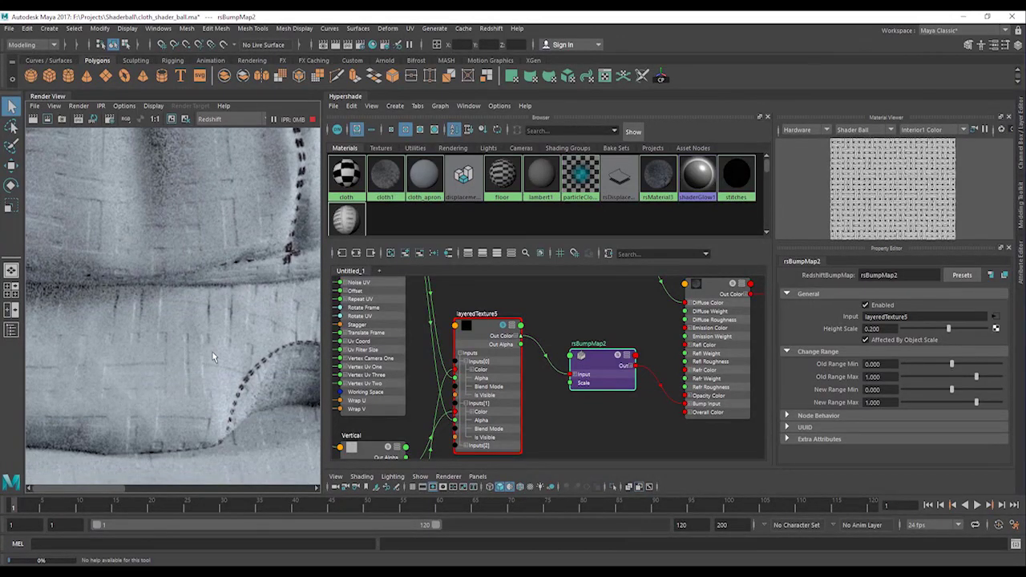
Connect rsBumpMap2 to the Bump Map of the cloth_apron material
{"action": "middle_click_drag", "start_coordinate": [617, 345], "coordinate": [546, 421], "text": "alt"}
{"action": "middle_click_drag", "start_coordinate": [579, 370], "coordinate": [549, 438], "text": "alt"}
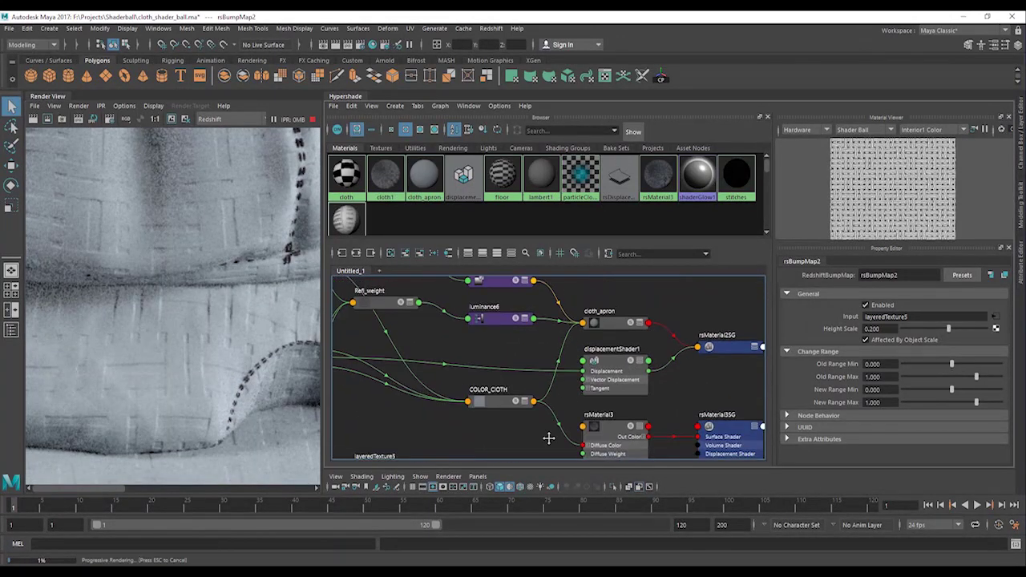
{"action": "middle_click_drag", "start_coordinate": [580, 399], "coordinate": [549, 439], "text": "alt"}
{"action": "middle_click_drag", "start_coordinate": [616, 375], "coordinate": [617, 329], "text": "alt"}
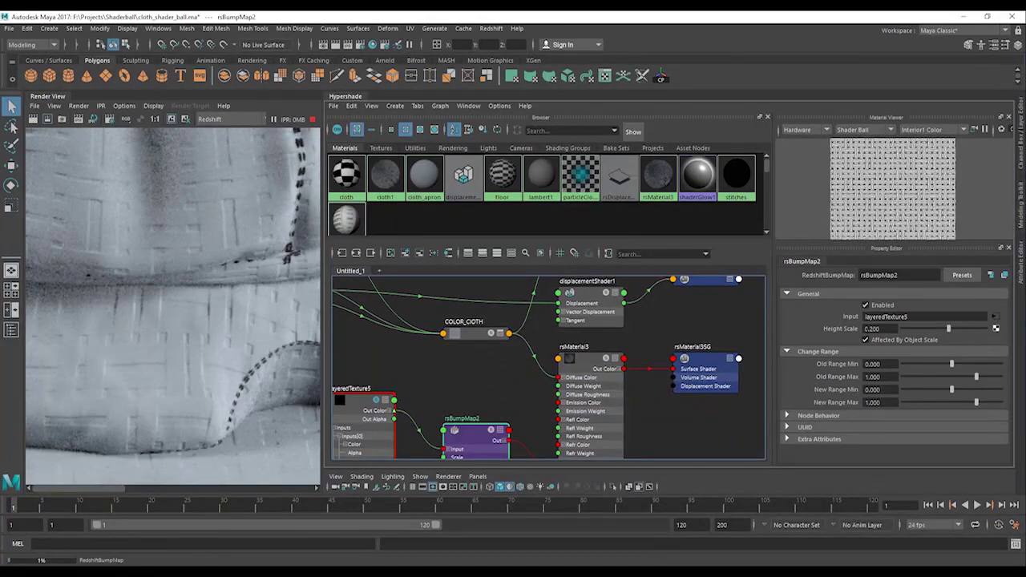
{"action": "middle_click_drag", "start_coordinate": [605, 294], "coordinate": [589, 367], "text": "alt"}
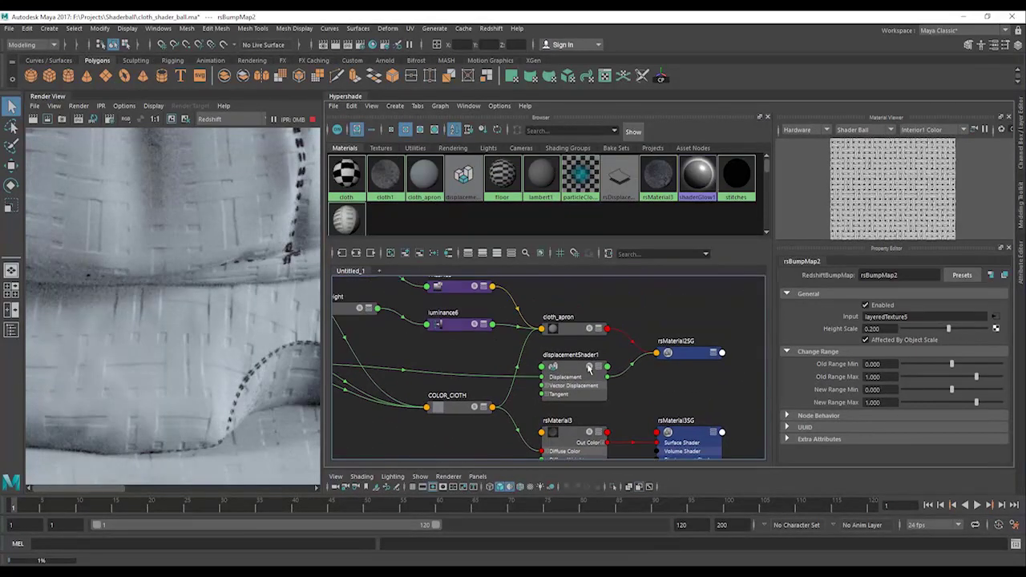
{"action": "left_click", "coordinate": [583, 331]}
{"action": "middle_click_drag", "start_coordinate": [513, 425], "coordinate": [832, 393], "text": "alt"}
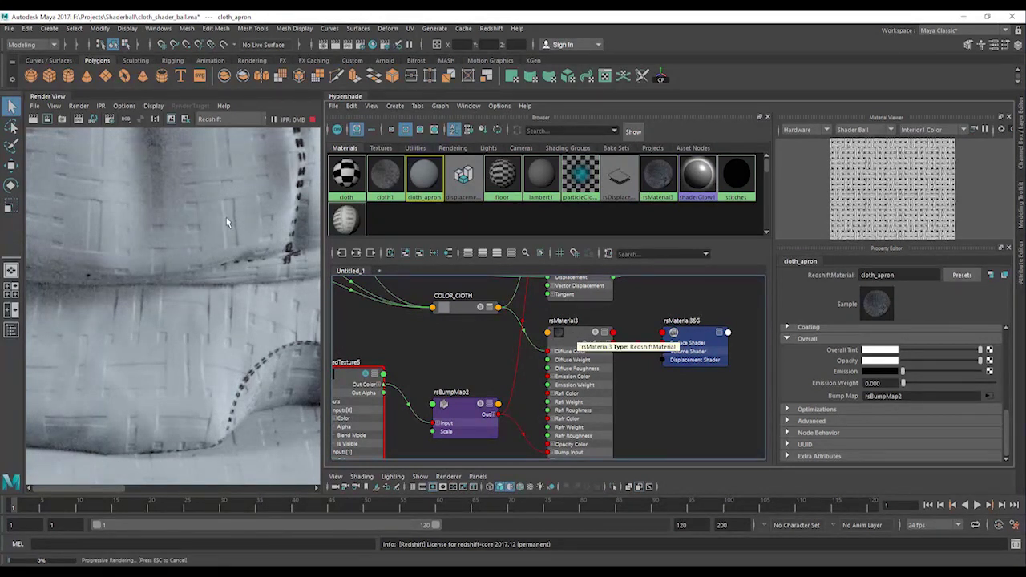
Examine the woven bump up close in the render on the ball, waistband, scalloped frill and draped cloth
{"action": "scroll", "coordinate": [228, 224], "scroll_direction": "down", "scroll_amount": 5}
{"action": "scroll", "coordinate": [178, 353], "scroll_direction": "up", "scroll_amount": 6}
{"action": "middle_click_drag", "start_coordinate": [232, 212], "coordinate": [204, 455], "text": "alt"}
{"action": "scroll", "coordinate": [201, 299], "scroll_direction": "up", "scroll_amount": 1}
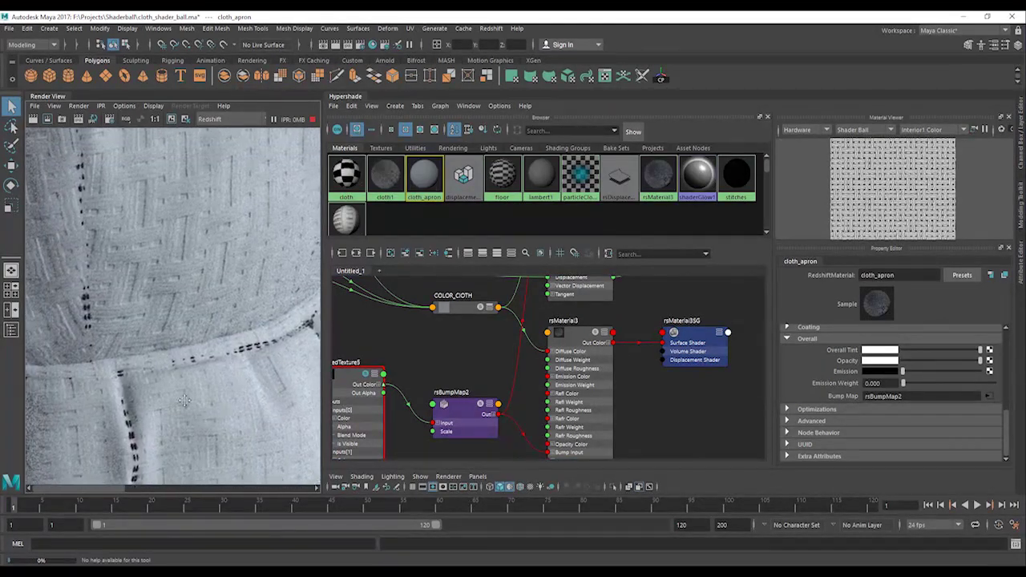
{"action": "middle_click_drag", "start_coordinate": [123, 319], "coordinate": [189, 200], "text": "alt"}
{"action": "middle_click_drag", "start_coordinate": [192, 345], "coordinate": [265, 144], "text": "alt"}
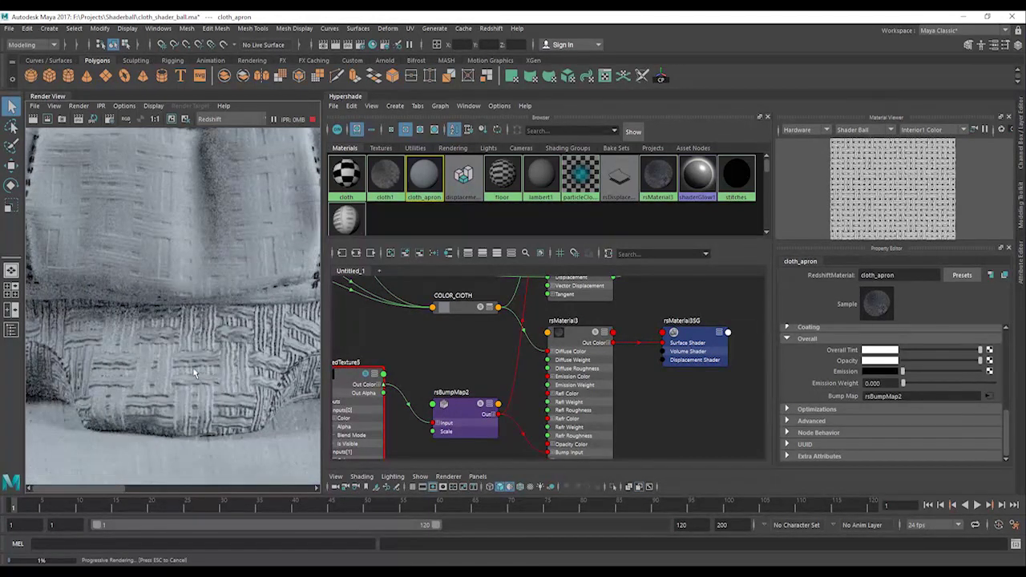
{"action": "mouse_move", "coordinate": [142, 352]}
{"action": "middle_mouse_down", "text": "alt"}
{"action": "mouse_move", "coordinate": [247, 351]}
{"action": "mouse_move", "coordinate": [144, 346]}
{"action": "mouse_move", "coordinate": [219, 360]}
{"action": "middle_mouse_up", "text": "alt"}
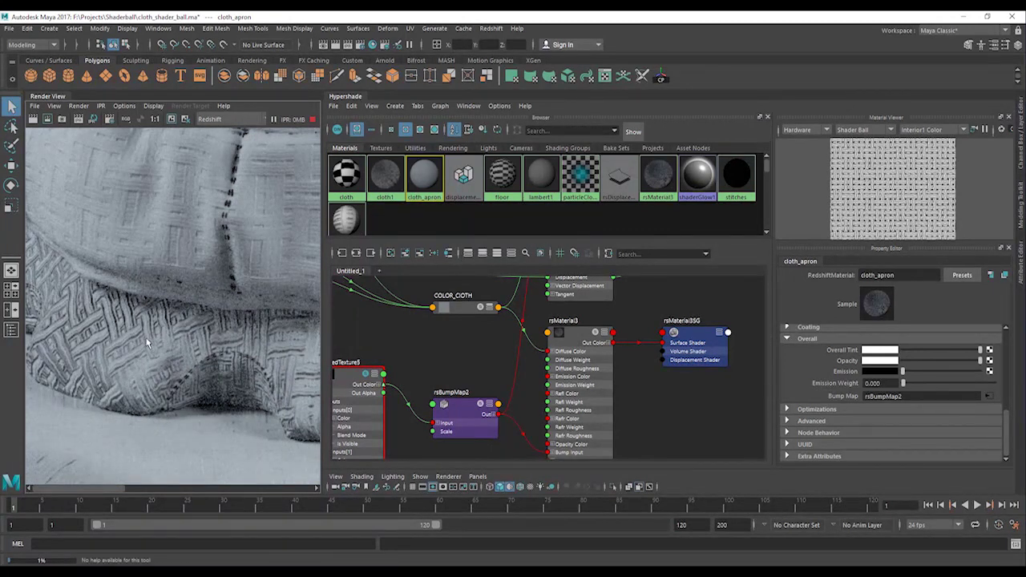
{"action": "mouse_move", "coordinate": [195, 351]}
{"action": "middle_mouse_down", "text": "alt"}
{"action": "mouse_move", "coordinate": [159, 240]}
{"action": "mouse_move", "coordinate": [150, 256]}
{"action": "middle_mouse_up", "text": "alt"}
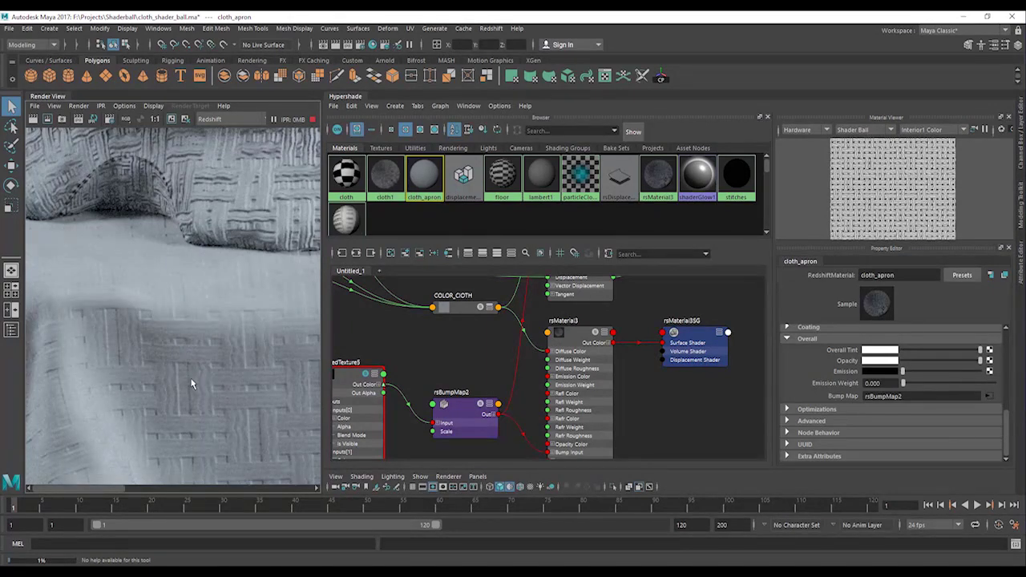
{"action": "mouse_move", "coordinate": [232, 354]}
{"action": "middle_mouse_down", "text": "alt"}
{"action": "mouse_move", "coordinate": [200, 304]}
{"action": "mouse_move", "coordinate": [204, 402]}
{"action": "mouse_move", "coordinate": [181, 478]}
{"action": "mouse_move", "coordinate": [170, 360]}
{"action": "mouse_move", "coordinate": [144, 319]}
{"action": "middle_mouse_up", "text": "alt"}
{"action": "scroll", "coordinate": [246, 380], "scroll_direction": "up", "scroll_amount": 3}
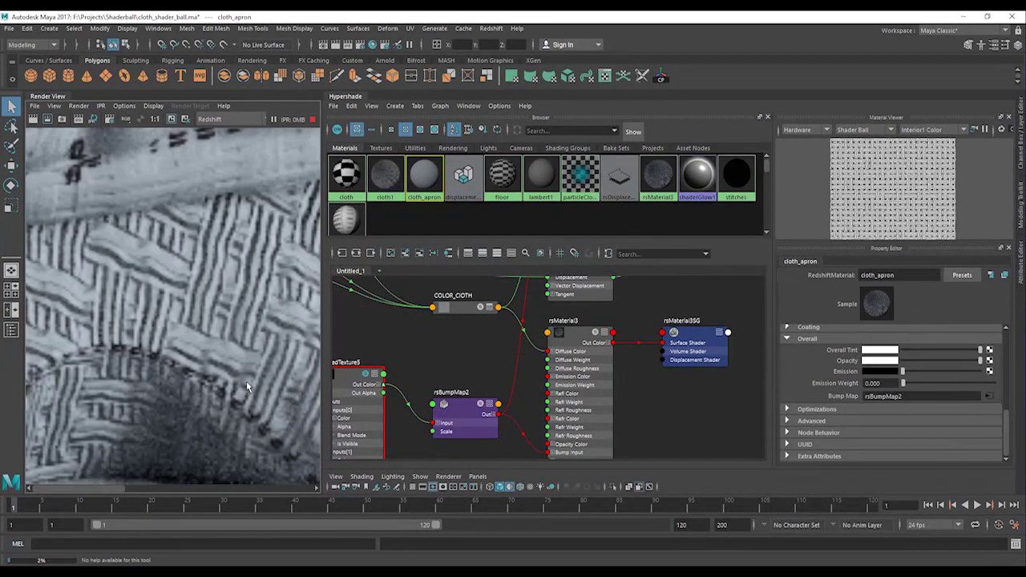
{"action": "scroll", "coordinate": [235, 365], "scroll_direction": "down", "scroll_amount": 2}
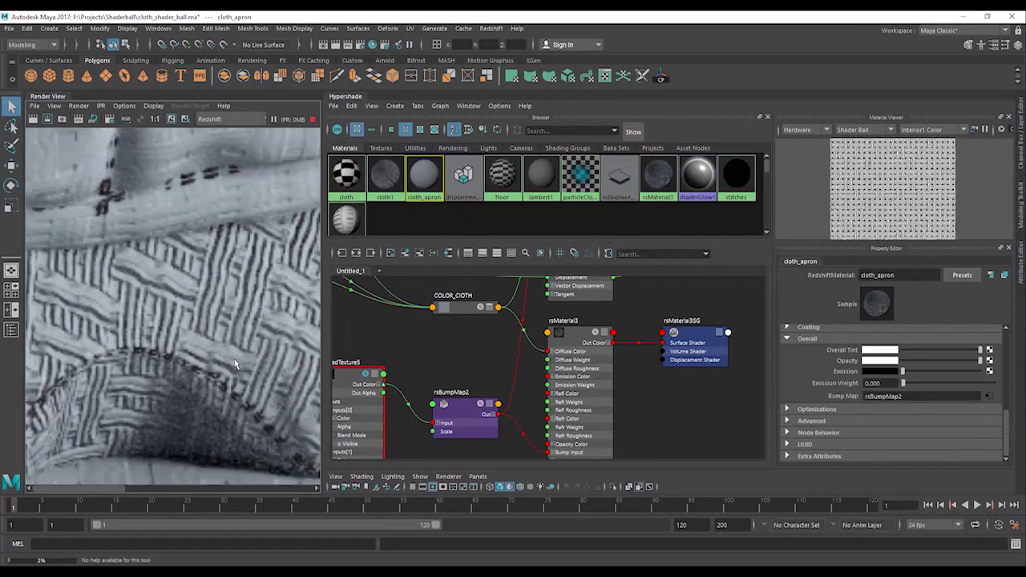
{"action": "scroll", "coordinate": [234, 364], "scroll_direction": "down", "scroll_amount": 3}
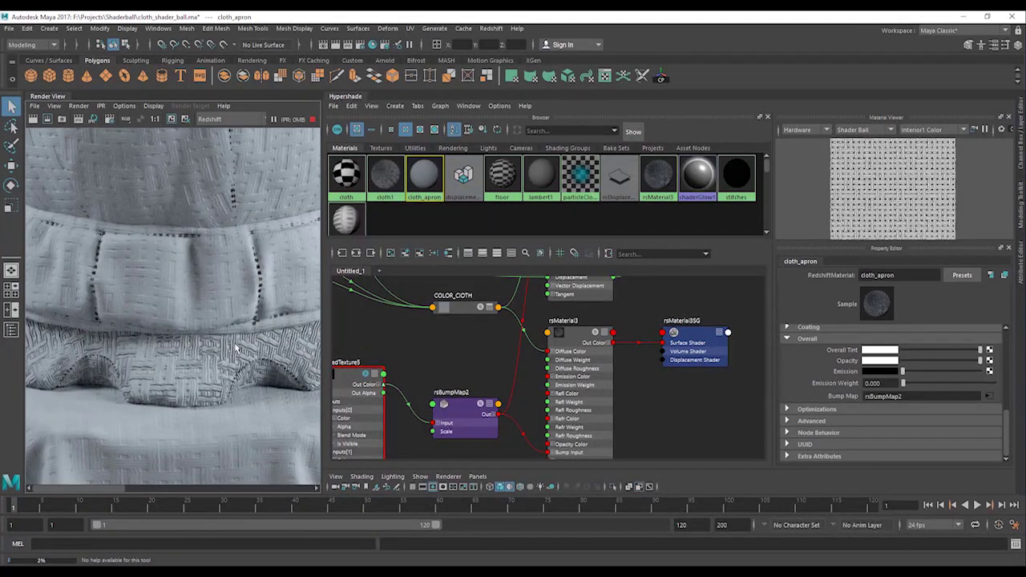
Stop and restart the IPR render, and compare the weave's scale and relief across the ball, waistband, frill and base cloth
{"action": "left_click", "coordinate": [312, 119]}
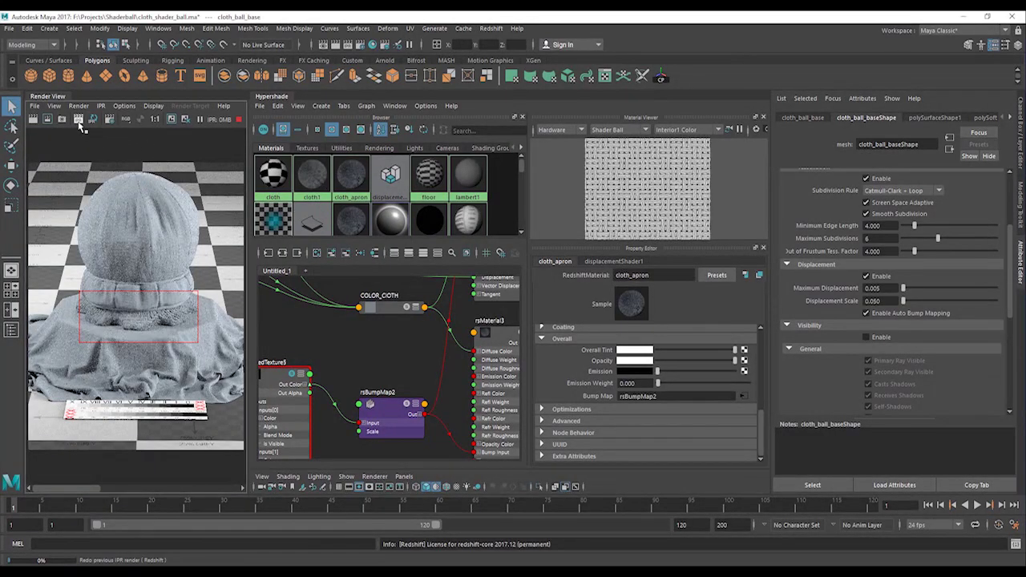
{"action": "scroll", "coordinate": [108, 316], "scroll_direction": "up", "scroll_amount": 4}
{"action": "scroll", "coordinate": [107, 312], "scroll_direction": "up", "scroll_amount": 2}
{"action": "scroll", "coordinate": [120, 313], "scroll_direction": "down", "scroll_amount": 5}
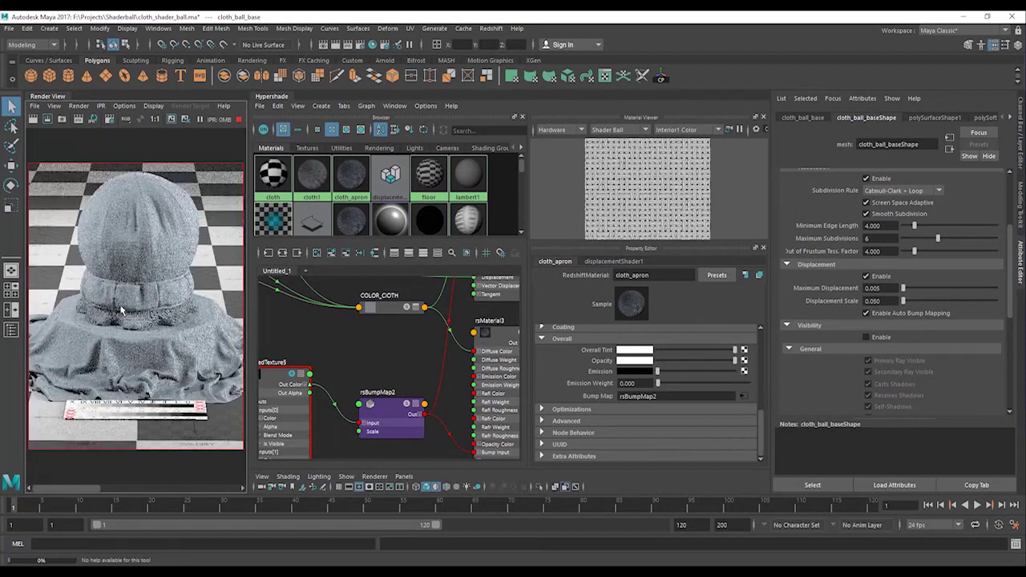
{"action": "scroll", "coordinate": [140, 312], "scroll_direction": "up", "scroll_amount": 6}
{"action": "scroll", "coordinate": [141, 313], "scroll_direction": "down", "scroll_amount": 3}
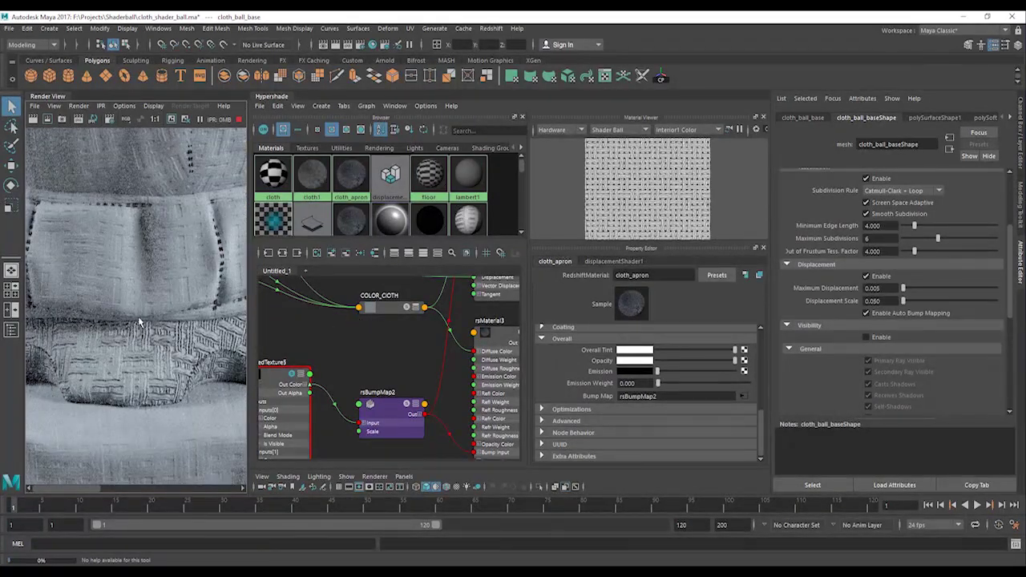
{"action": "middle_click_drag", "start_coordinate": [131, 311], "coordinate": [135, 349], "text": "alt"}
{"action": "middle_click_drag", "start_coordinate": [144, 182], "coordinate": [95, 331], "text": "alt"}
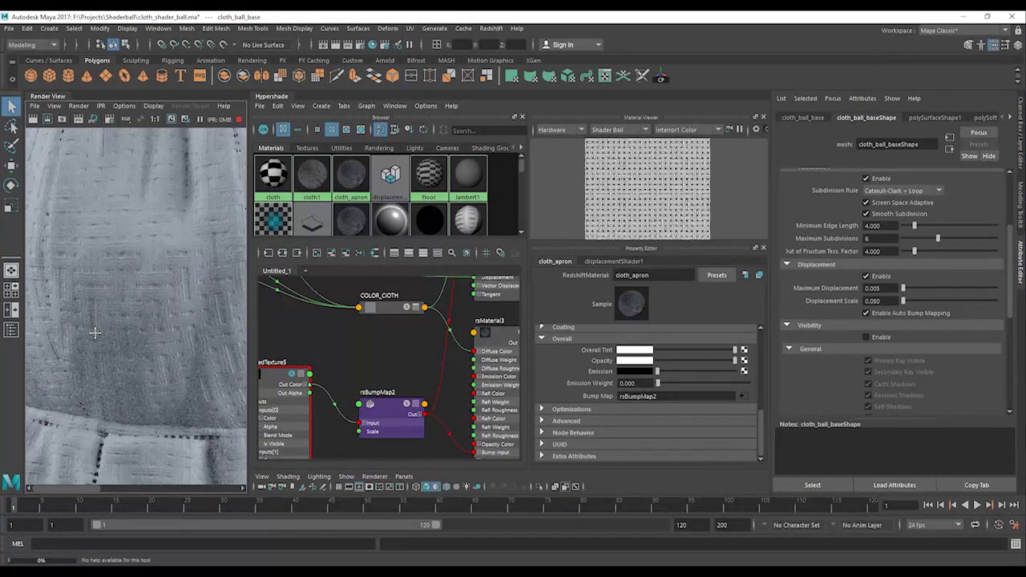
{"action": "middle_click_drag", "start_coordinate": [103, 216], "coordinate": [78, 340], "text": "alt"}
{"action": "scroll", "coordinate": [177, 287], "scroll_direction": "up", "scroll_amount": 1}
{"action": "middle_click_drag", "start_coordinate": [176, 288], "coordinate": [114, 305], "text": "alt"}
{"action": "scroll", "coordinate": [139, 304], "scroll_direction": "up", "scroll_amount": 1}
{"action": "scroll", "coordinate": [152, 298], "scroll_direction": "up", "scroll_amount": 1}
{"action": "scroll", "coordinate": [114, 306], "scroll_direction": "down", "scroll_amount": 4}
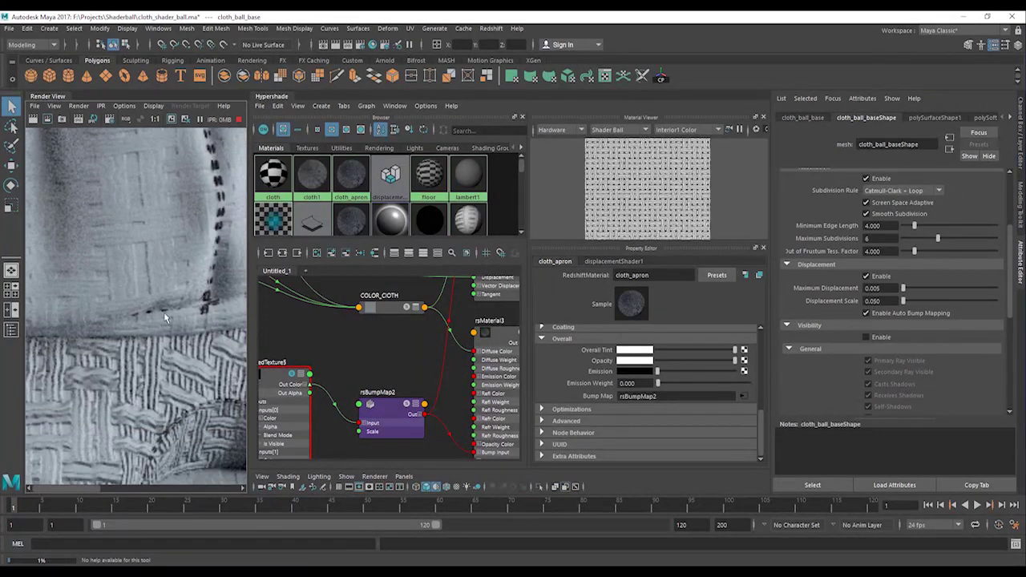
{"action": "middle_click_drag", "start_coordinate": [161, 235], "coordinate": [143, 144], "text": "alt"}
{"action": "middle_click_drag", "start_coordinate": [120, 353], "coordinate": [129, 327], "text": "alt"}
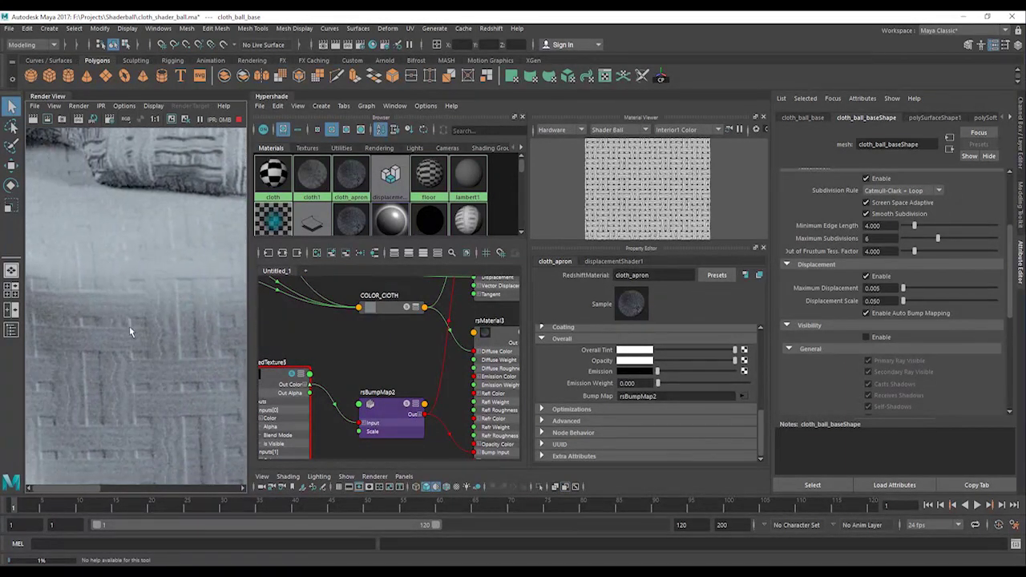
Examine the woven threads up close in the render on the frill, the waistband and the ball's front panel
{"action": "middle_click_drag", "start_coordinate": [88, 390], "coordinate": [250, 335], "text": "alt"}
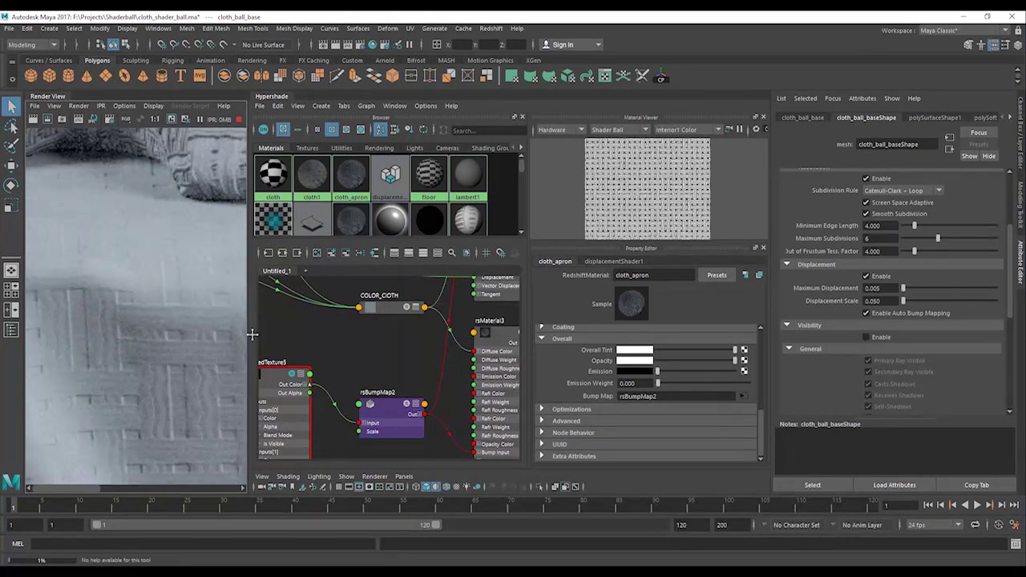
{"action": "middle_click_drag", "start_coordinate": [132, 343], "coordinate": [103, 393], "text": "alt"}
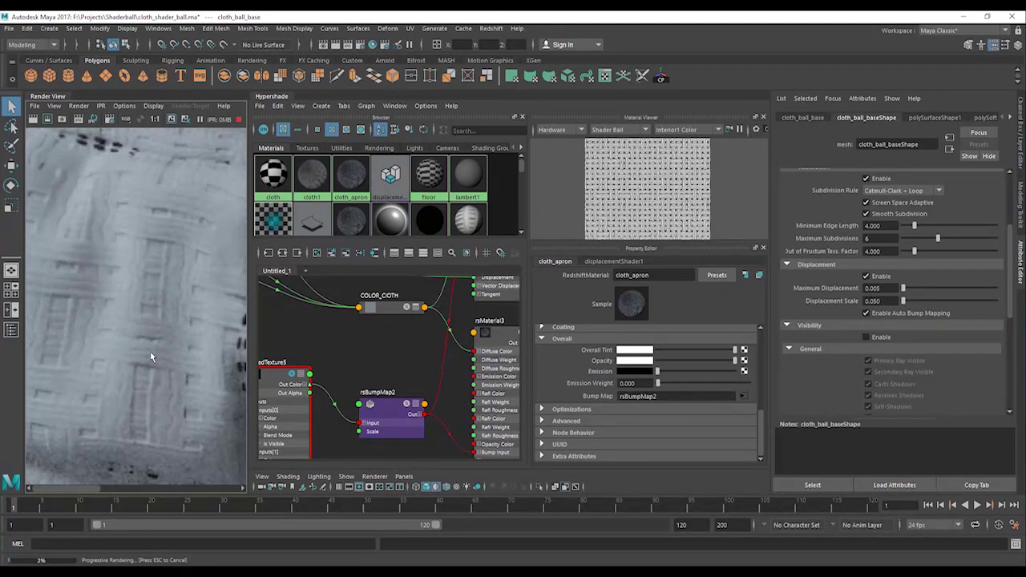
{"action": "middle_click_drag", "start_coordinate": [116, 422], "coordinate": [117, 380], "text": "alt"}
{"action": "middle_click_drag", "start_coordinate": [135, 264], "coordinate": [123, 380], "text": "alt"}
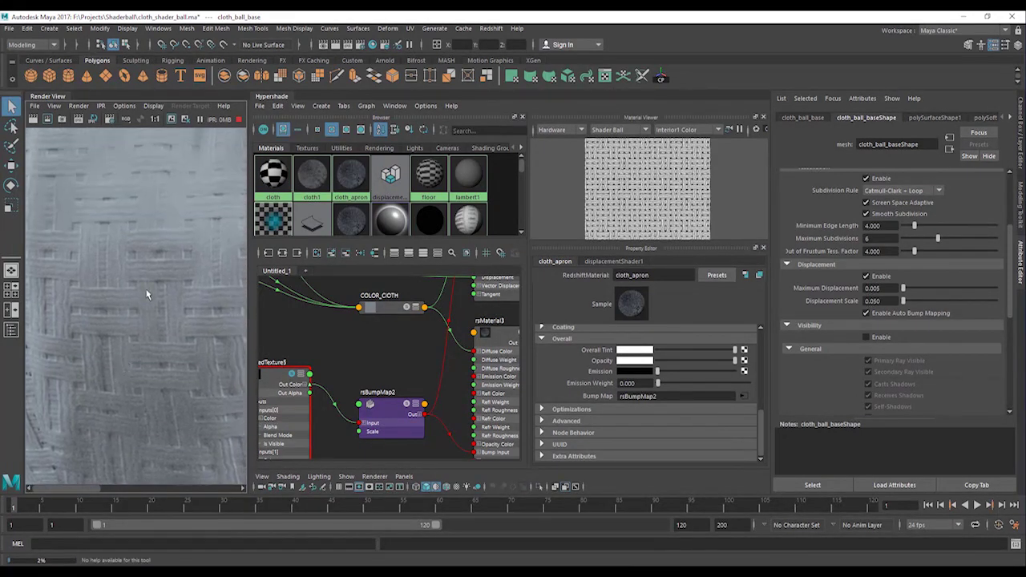
{"action": "middle_click_drag", "start_coordinate": [149, 293], "coordinate": [147, 366], "text": "alt"}
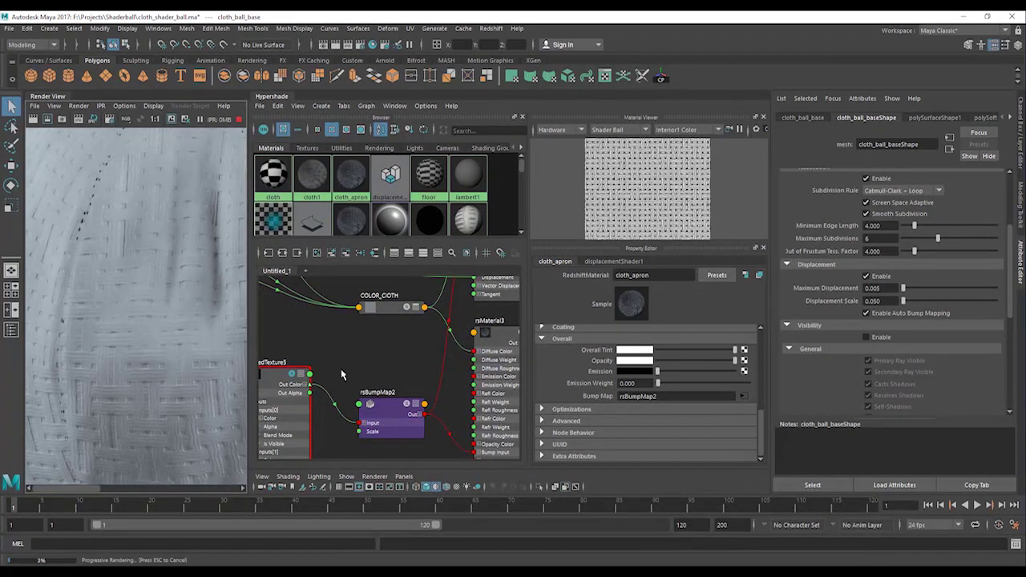
Set the Repeat UV of place2dTexture48, the placement node driving the weave, to 8
{"action": "middle_click_drag", "start_coordinate": [324, 385], "coordinate": [473, 358], "text": "alt"}
{"action": "scroll", "coordinate": [346, 366], "scroll_direction": "down", "scroll_amount": 2}
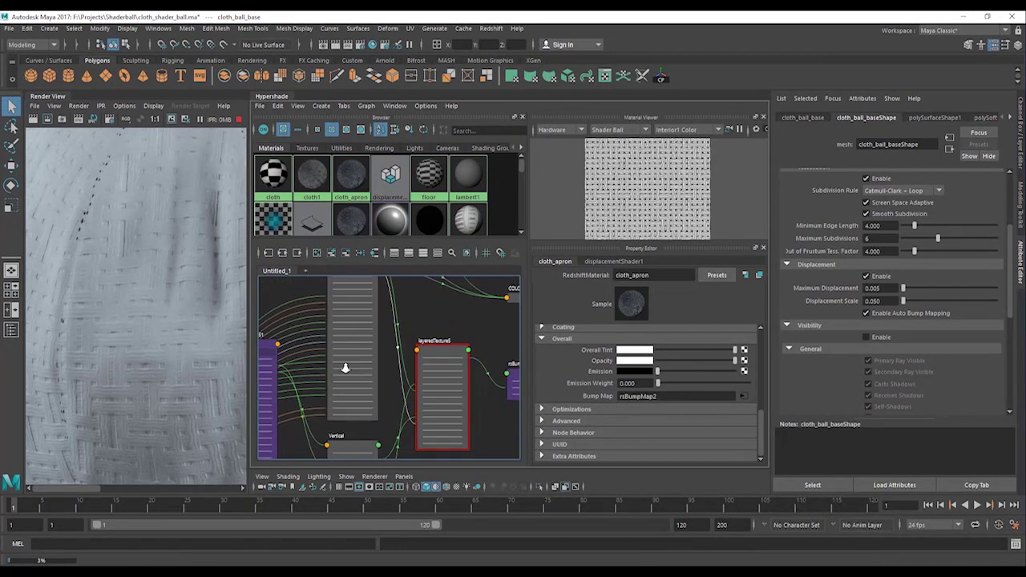
{"action": "middle_click_drag", "start_coordinate": [345, 366], "coordinate": [429, 366], "text": "alt"}
{"action": "middle_click_drag", "start_coordinate": [313, 389], "coordinate": [356, 392], "text": "alt"}
{"action": "key", "text": "3"}
{"action": "left_click", "coordinate": [358, 303]}
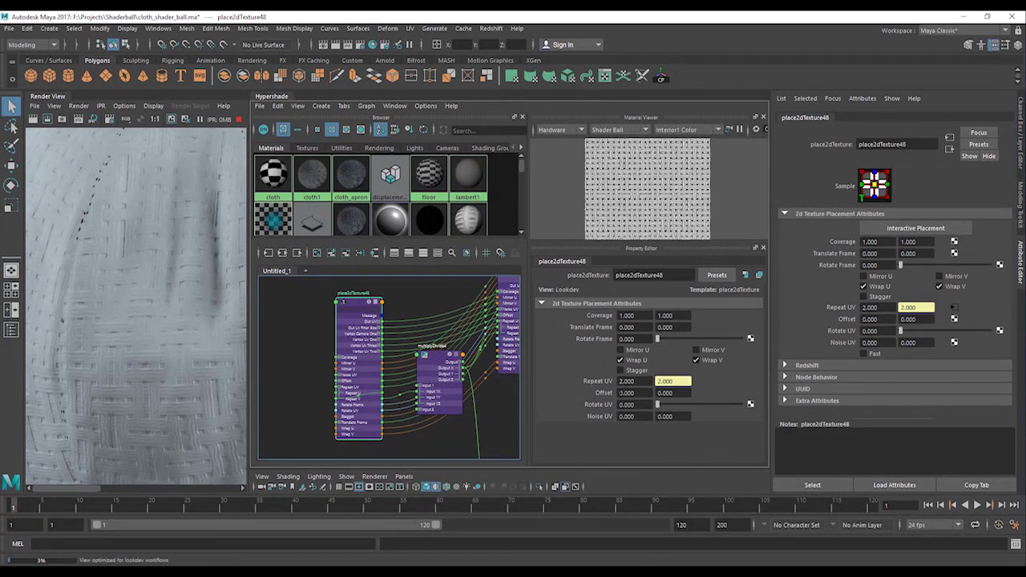
{"action": "left_click", "coordinate": [580, 388]}
{"action": "type", "text": "8"}
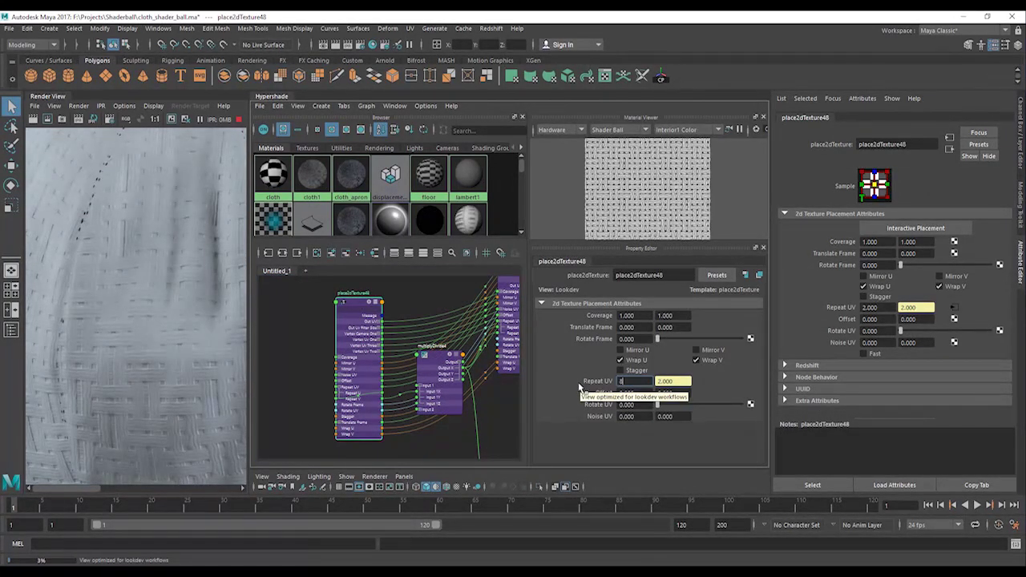
{"action": "key", "text": "Return"}
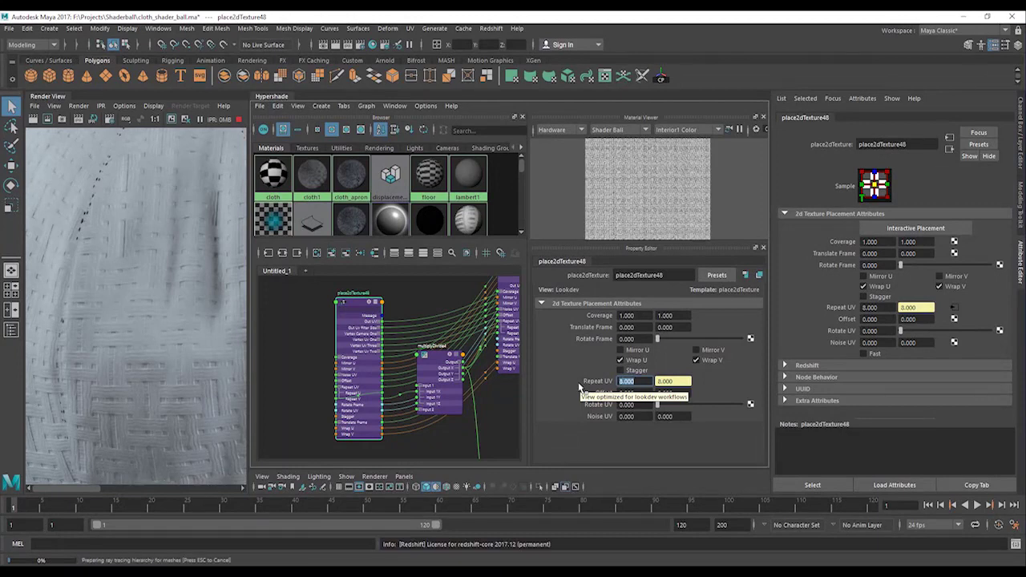
Widen the render view, hide the Attribute Editor, and examine the denser weave on the waistband, frill and ball
{"action": "left_click_drag", "start_coordinate": [251, 201], "coordinate": [393, 209]}
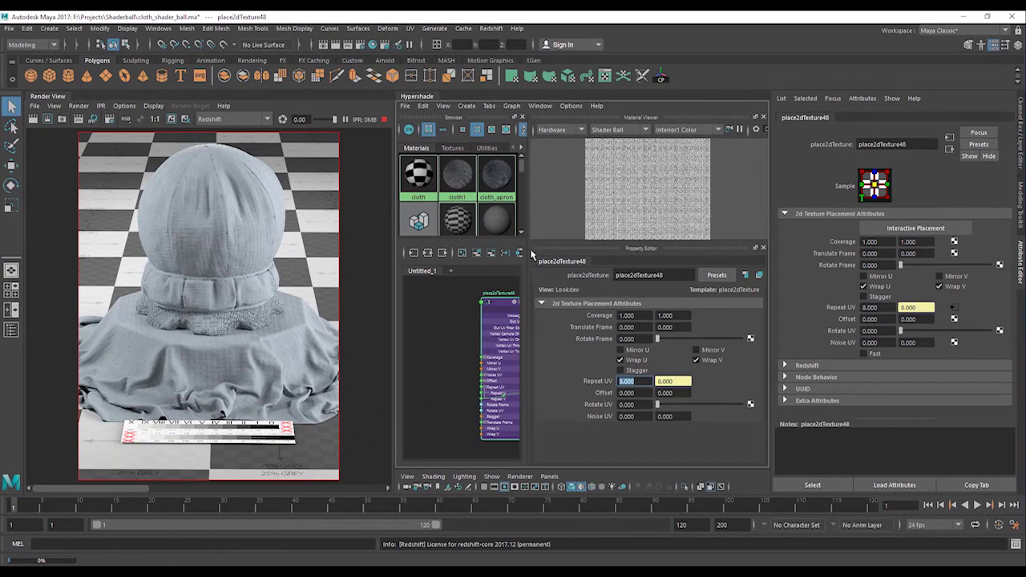
{"action": "left_click", "coordinate": [1020, 258]}
{"action": "scroll", "coordinate": [290, 277], "scroll_direction": "up", "scroll_amount": 5}
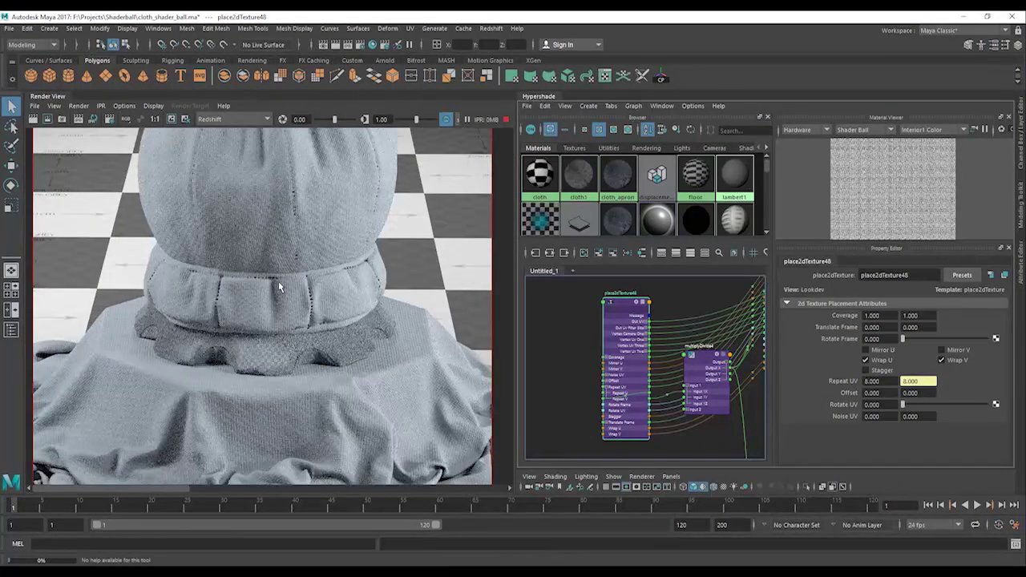
{"action": "scroll", "coordinate": [281, 392], "scroll_direction": "up", "scroll_amount": 3}
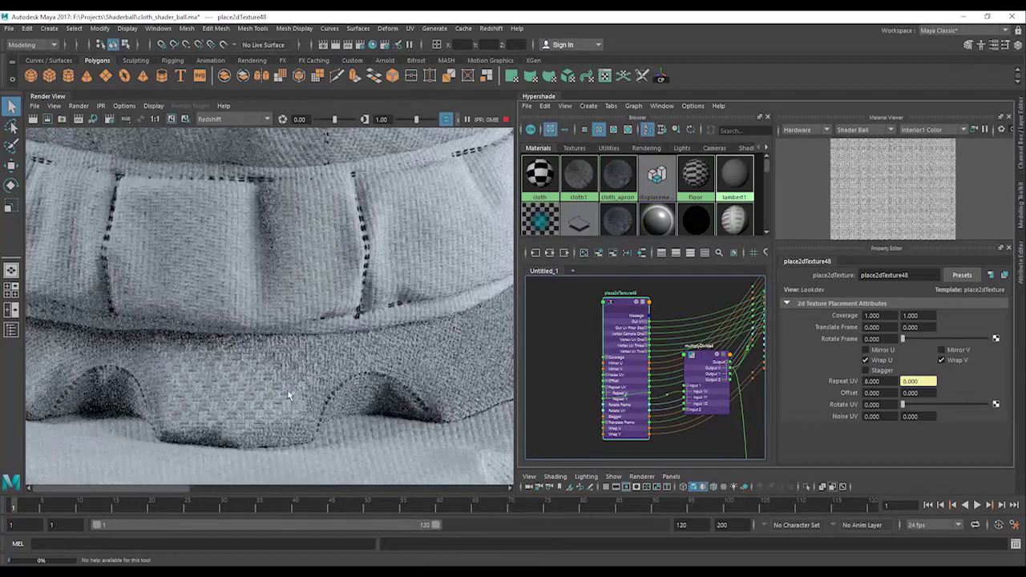
{"action": "middle_click_drag", "start_coordinate": [426, 347], "coordinate": [356, 381], "text": "alt"}
{"action": "scroll", "coordinate": [351, 307], "scroll_direction": "up", "scroll_amount": 2}
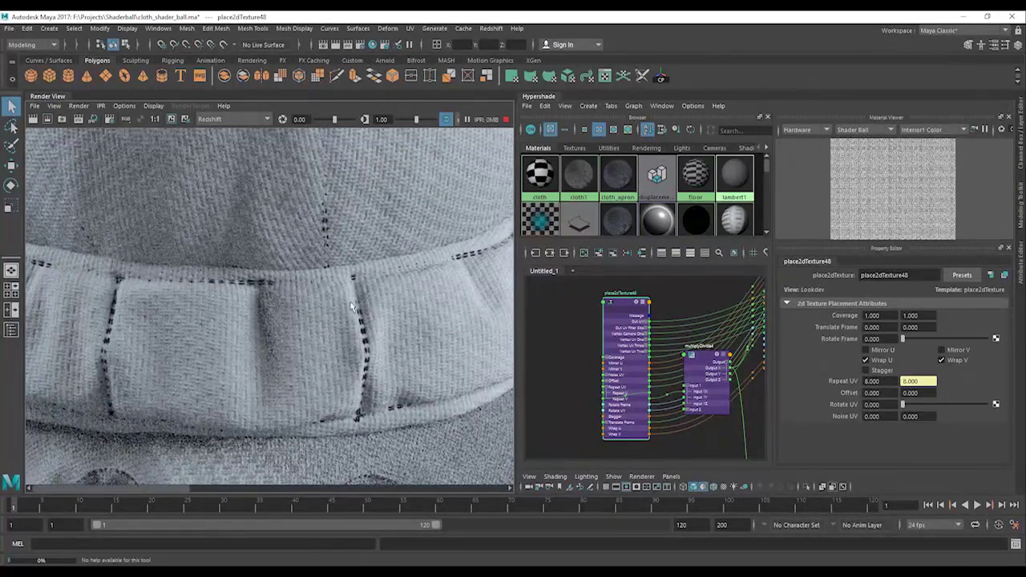
{"action": "middle_click_drag", "start_coordinate": [224, 210], "coordinate": [242, 367], "text": "alt"}
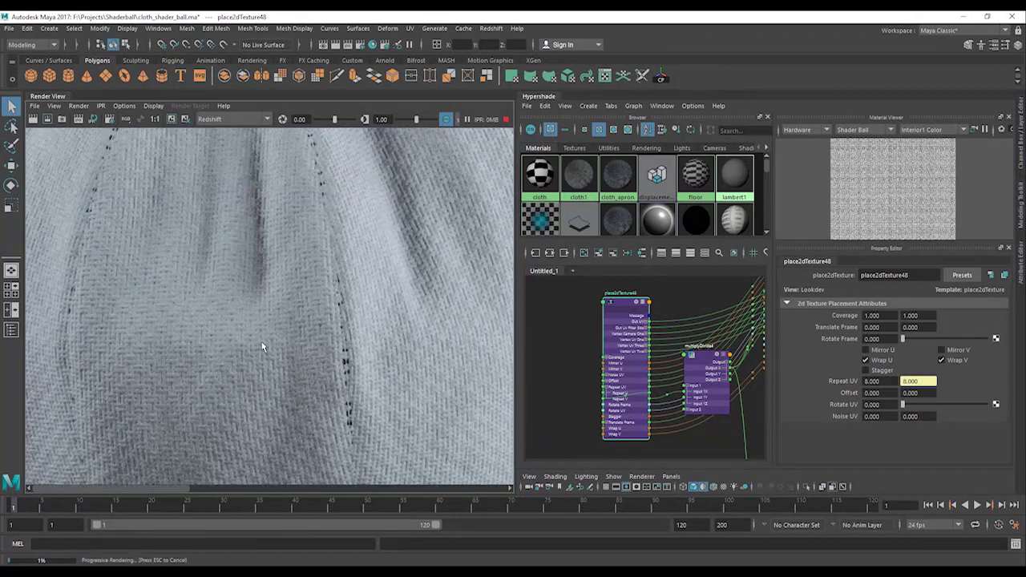
{"action": "scroll", "coordinate": [263, 347], "scroll_direction": "up", "scroll_amount": 1}
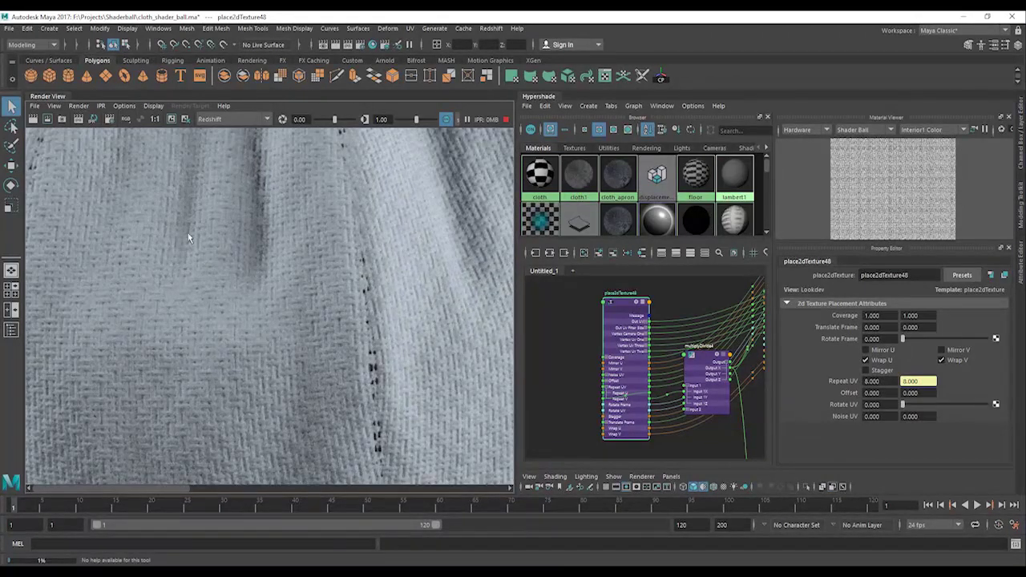
Limit the IPR render to a region on the ball's front and inspect the thread detail inside it
{"action": "left_click_drag", "start_coordinate": [297, 378], "coordinate": [446, 460]}
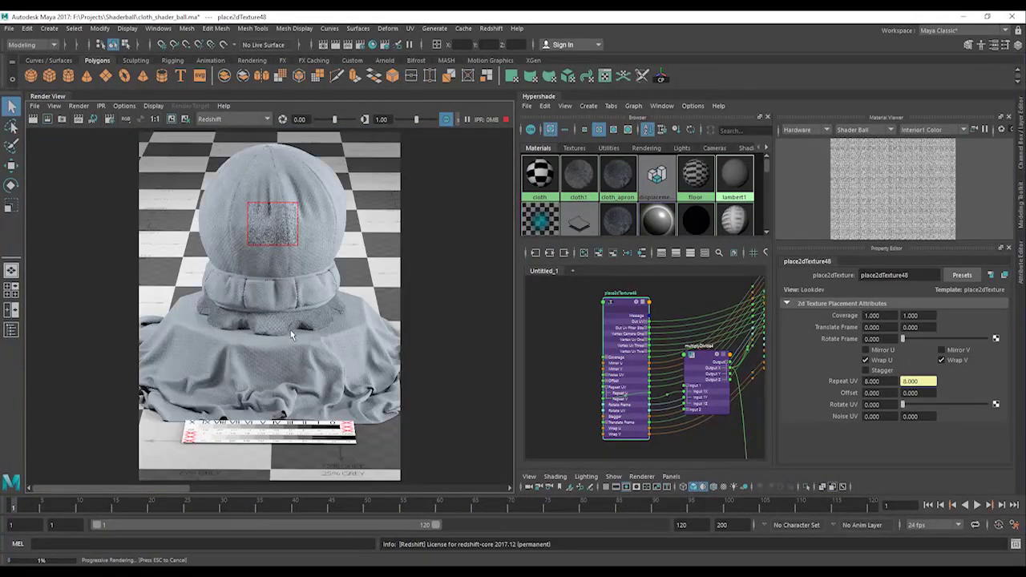
{"action": "scroll", "coordinate": [282, 241], "scroll_direction": "up", "scroll_amount": 4}
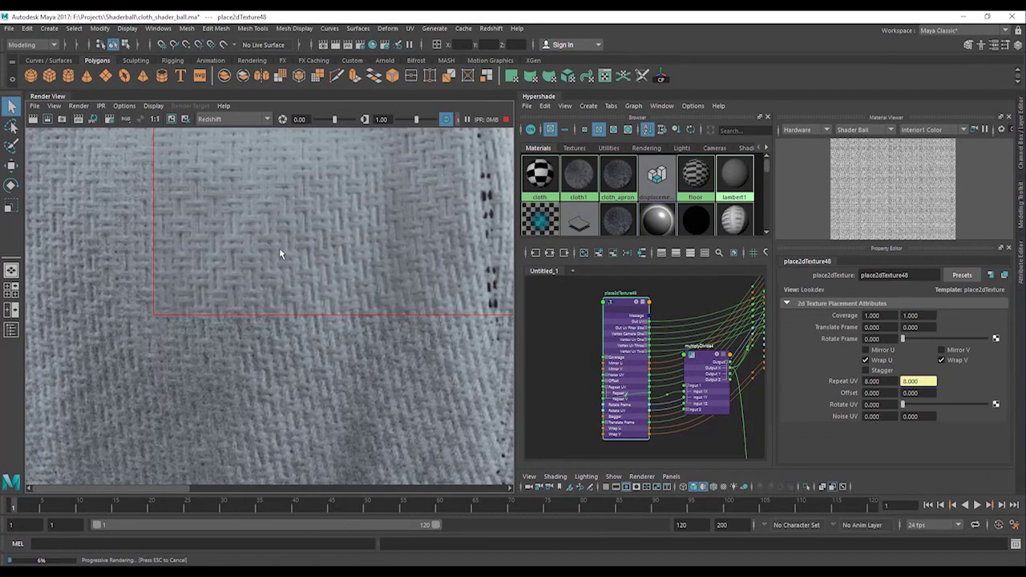
{"action": "middle_click_drag", "start_coordinate": [287, 215], "coordinate": [238, 358], "text": "alt"}
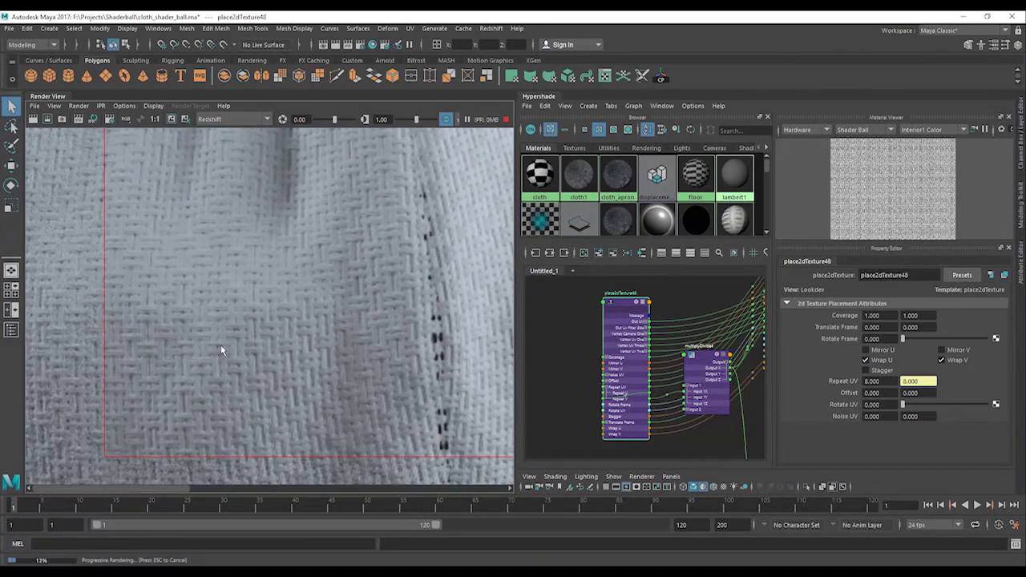
{"action": "scroll", "coordinate": [372, 312], "scroll_direction": "up", "scroll_amount": 1}
{"action": "scroll", "coordinate": [332, 312], "scroll_direction": "down", "scroll_amount": 1}
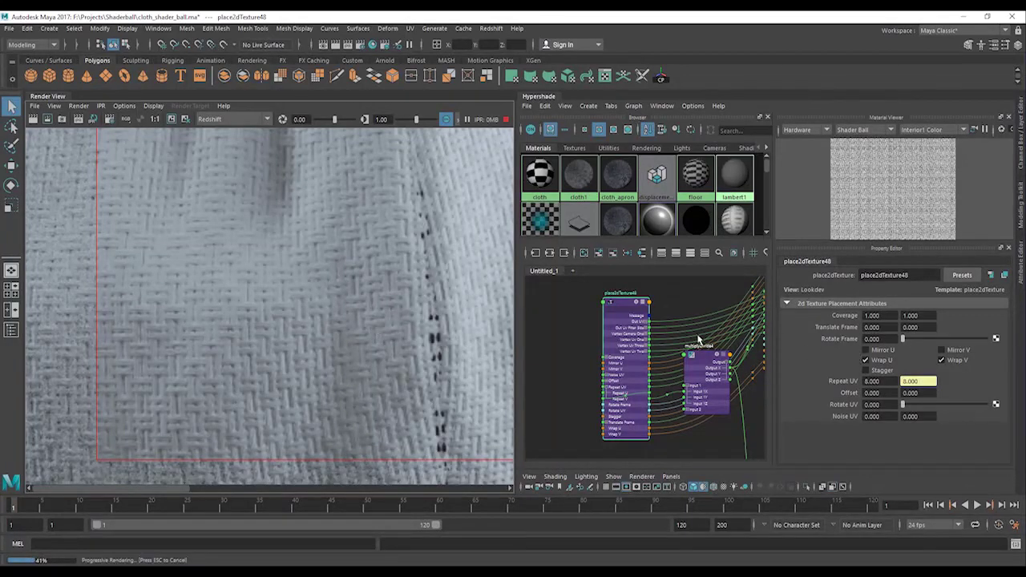
Select the Vertical ramp and solo it in the Material Viewer to show its wavy stripes
{"action": "middle_click_drag", "start_coordinate": [698, 339], "coordinate": [677, 390], "text": "alt"}
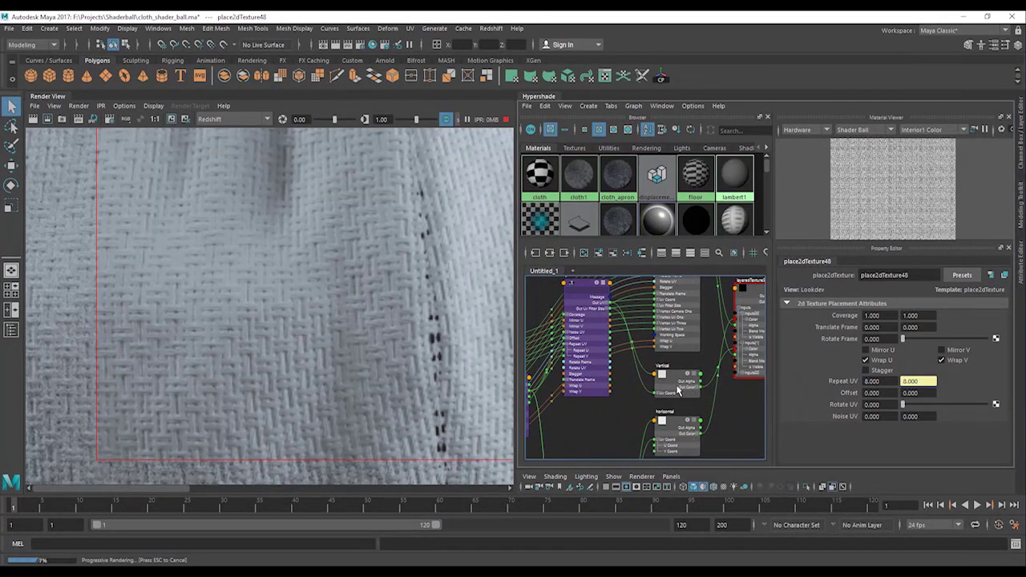
{"action": "left_click", "coordinate": [678, 390]}
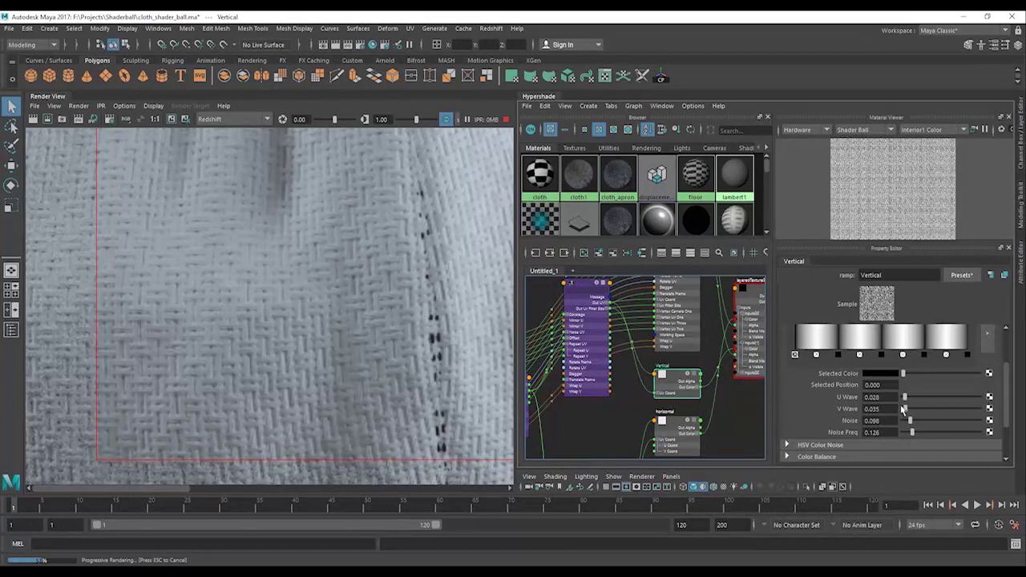
{"action": "left_click", "coordinate": [687, 375]}
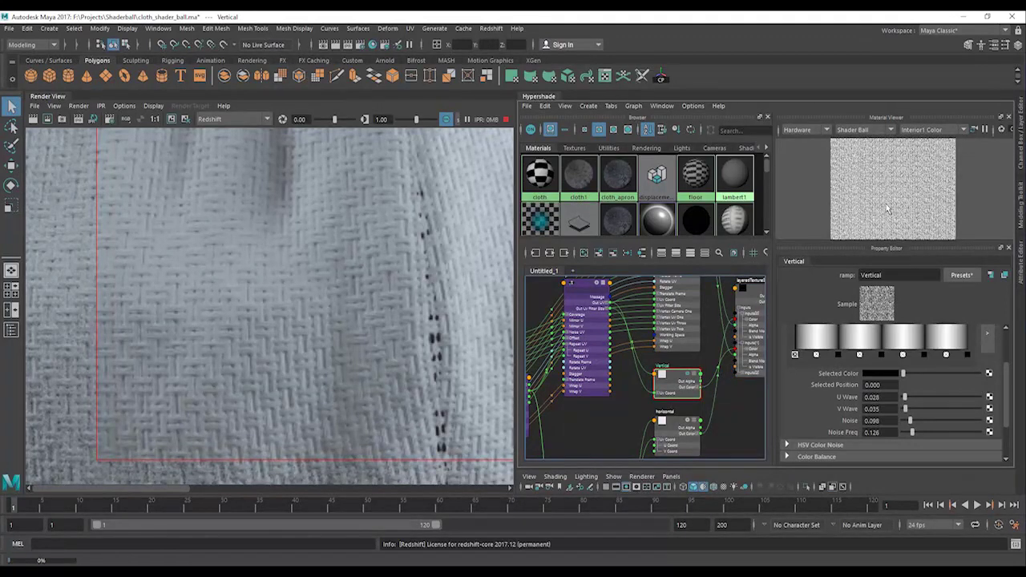
{"action": "scroll", "coordinate": [886, 200], "scroll_direction": "up", "scroll_amount": 5}
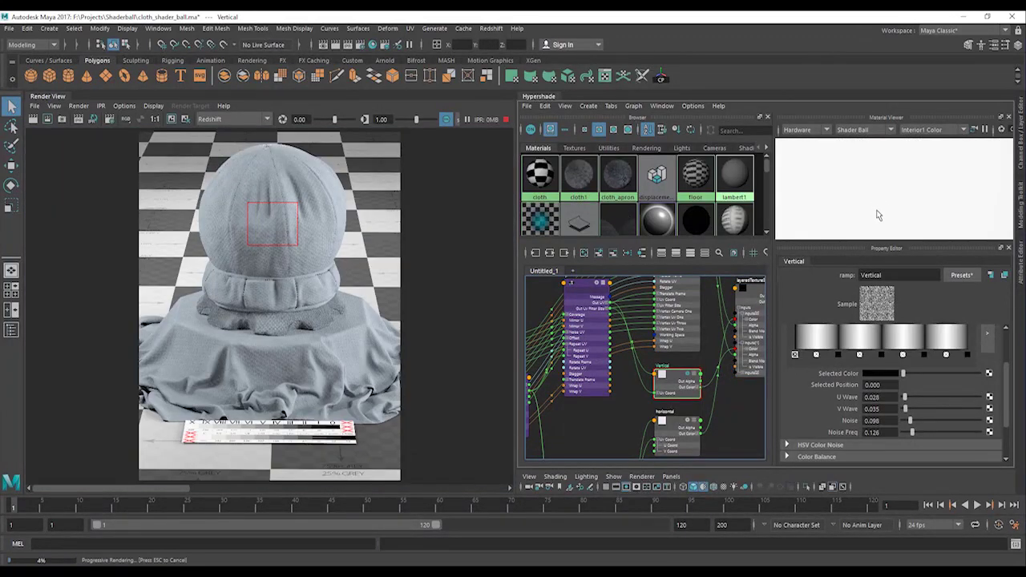
{"action": "scroll", "coordinate": [873, 209], "scroll_direction": "down", "scroll_amount": 5}
{"action": "scroll", "coordinate": [876, 211], "scroll_direction": "up", "scroll_amount": 4}
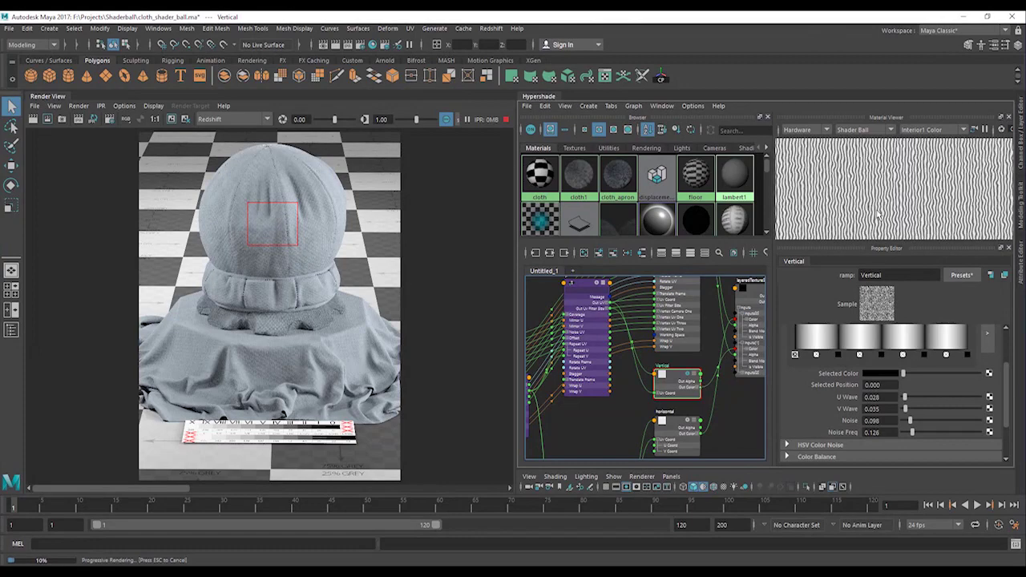
Raise the Vertical ramp's Noise Freq to 0.273 and check the weave in the rendered region
{"action": "left_click", "coordinate": [924, 432]}
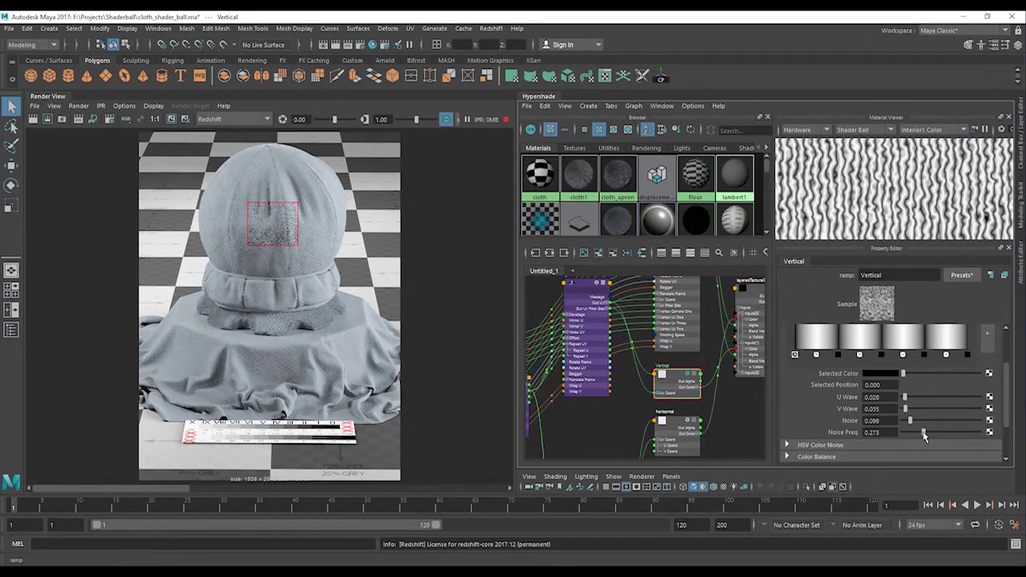
{"action": "scroll", "coordinate": [270, 222], "scroll_direction": "up", "scroll_amount": 6}
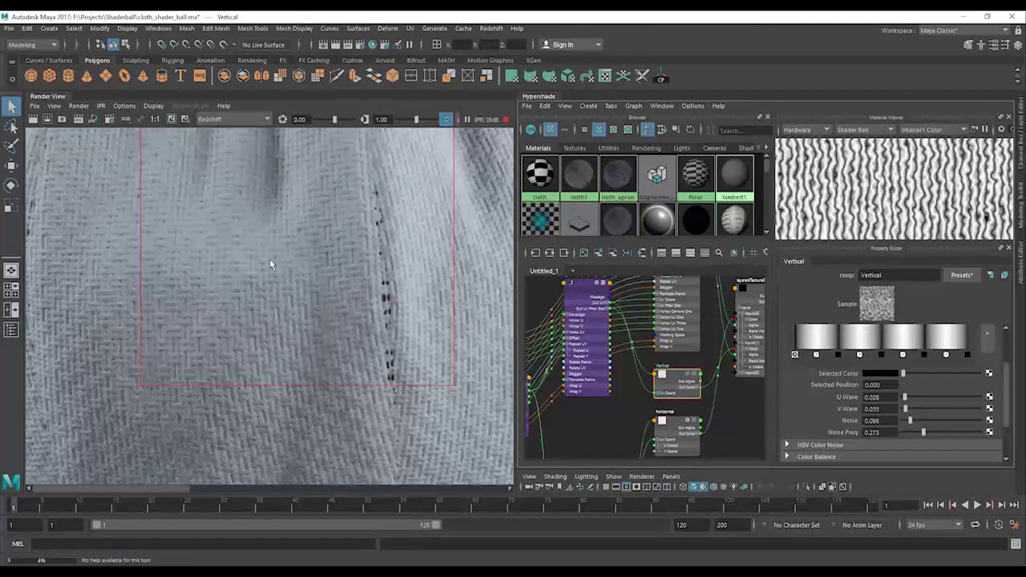
{"action": "scroll", "coordinate": [232, 303], "scroll_direction": "up", "scroll_amount": 2}
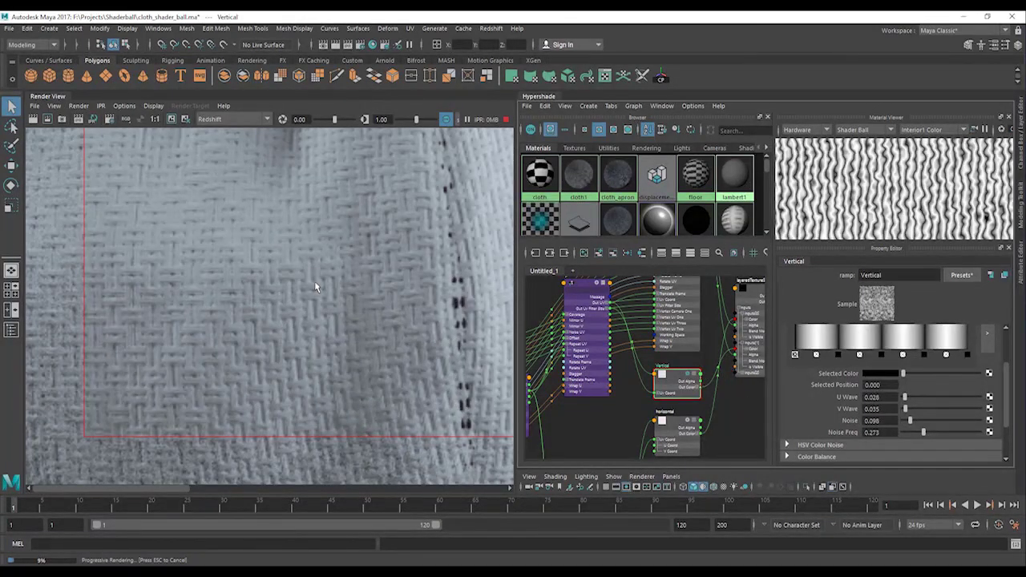
{"action": "scroll", "coordinate": [244, 295], "scroll_direction": "up", "scroll_amount": 1}
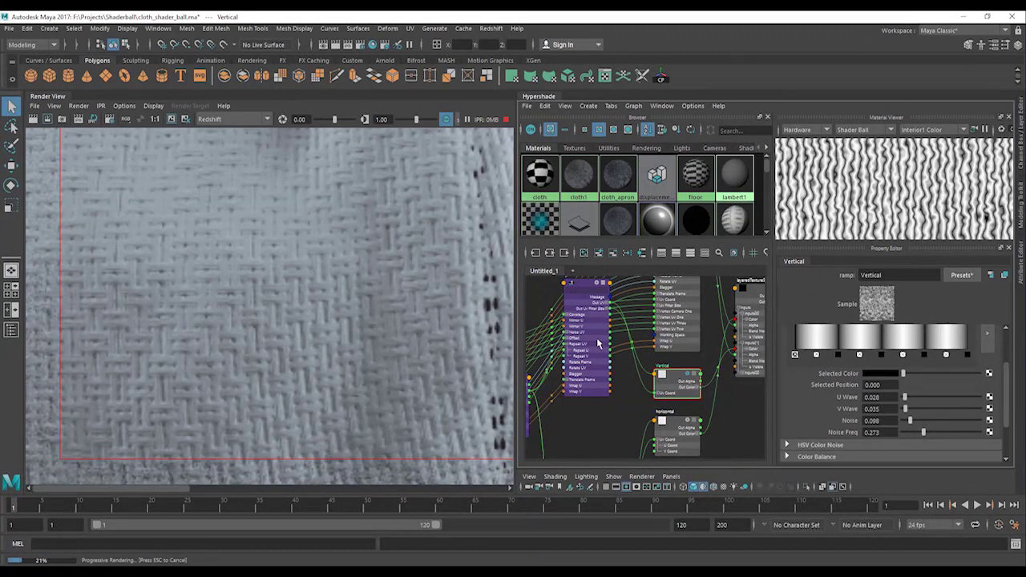
Set the Repeat UV of place2dTexture48 to 12 for a finer weave
{"action": "middle_click_drag", "start_coordinate": [577, 391], "coordinate": [659, 382], "text": "alt"}
{"action": "middle_click_drag", "start_coordinate": [587, 373], "coordinate": [690, 381], "text": "alt"}
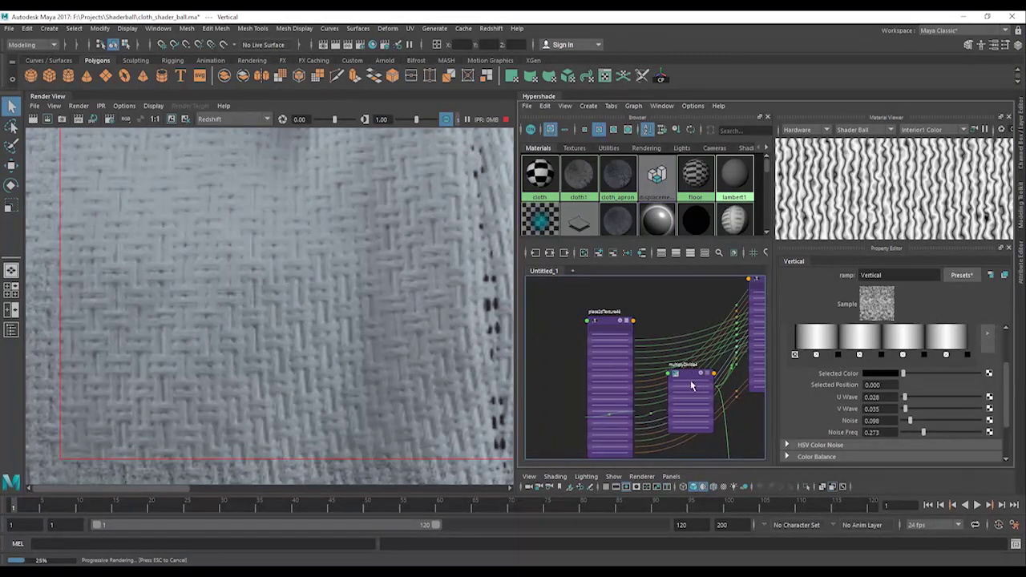
{"action": "double_click", "coordinate": [600, 312]}
{"action": "left_click", "coordinate": [606, 323]}
{"action": "left_click_drag", "start_coordinate": [888, 385], "coordinate": [833, 388]}
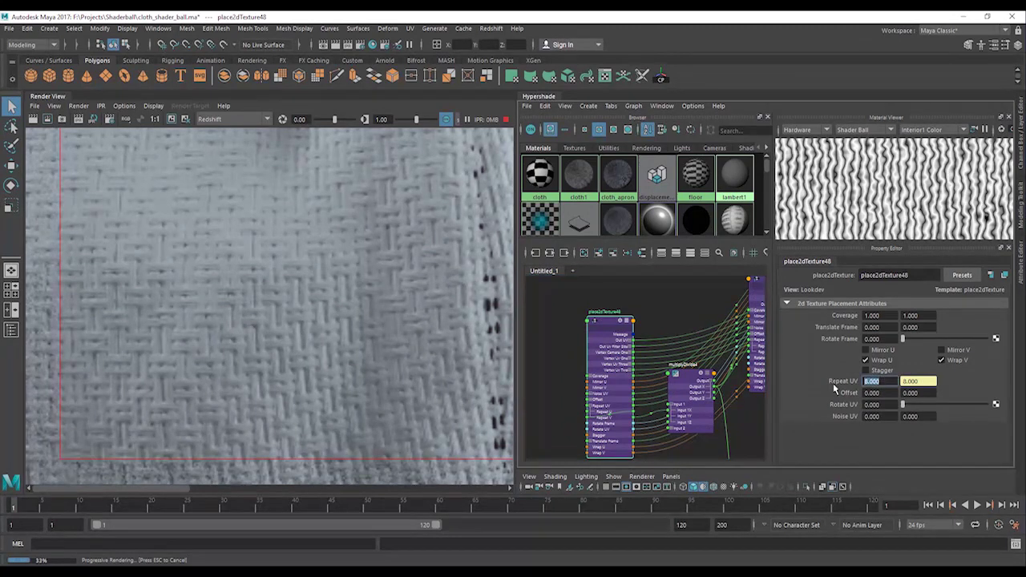
{"action": "type", "text": "12"}
{"action": "key", "text": "Return"}
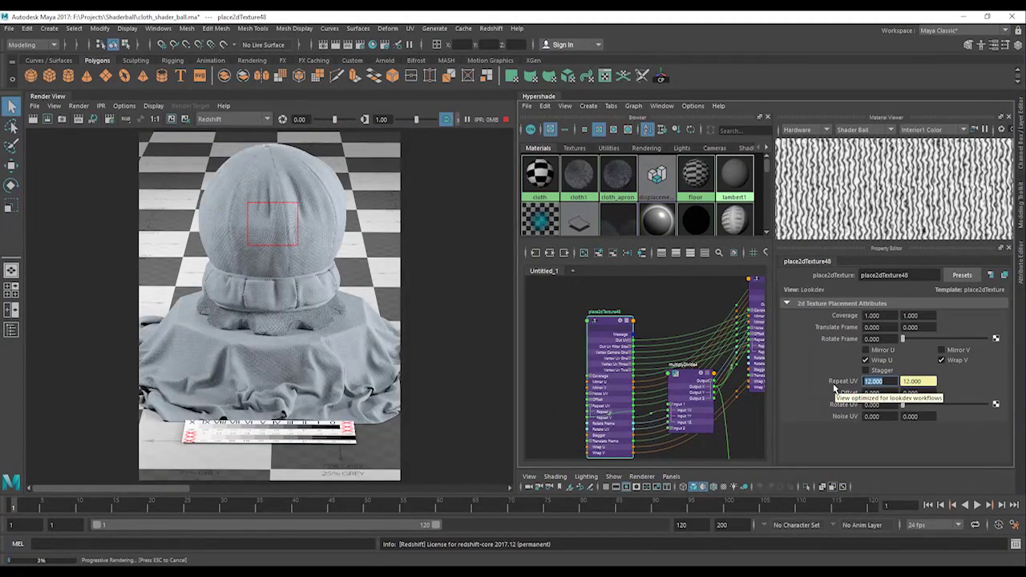
Inspect the finer weave in the region, restart the IPR render on the full frame, and examine the waistband and frill
{"action": "scroll", "coordinate": [275, 222], "scroll_direction": "up", "scroll_amount": 10}
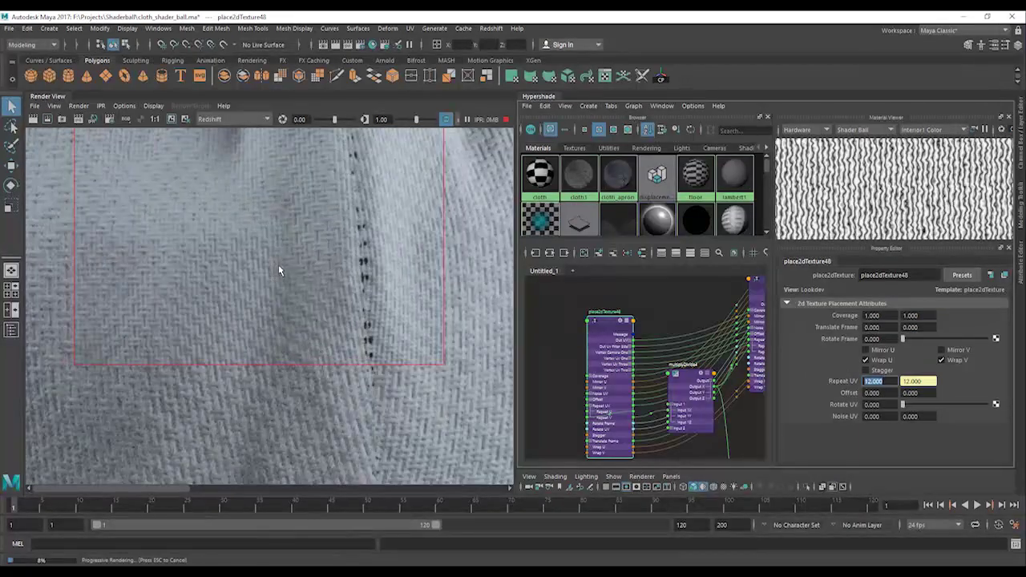
{"action": "scroll", "coordinate": [278, 266], "scroll_direction": "up", "scroll_amount": 2}
{"action": "middle_click_drag", "start_coordinate": [181, 241], "coordinate": [289, 358], "text": "alt"}
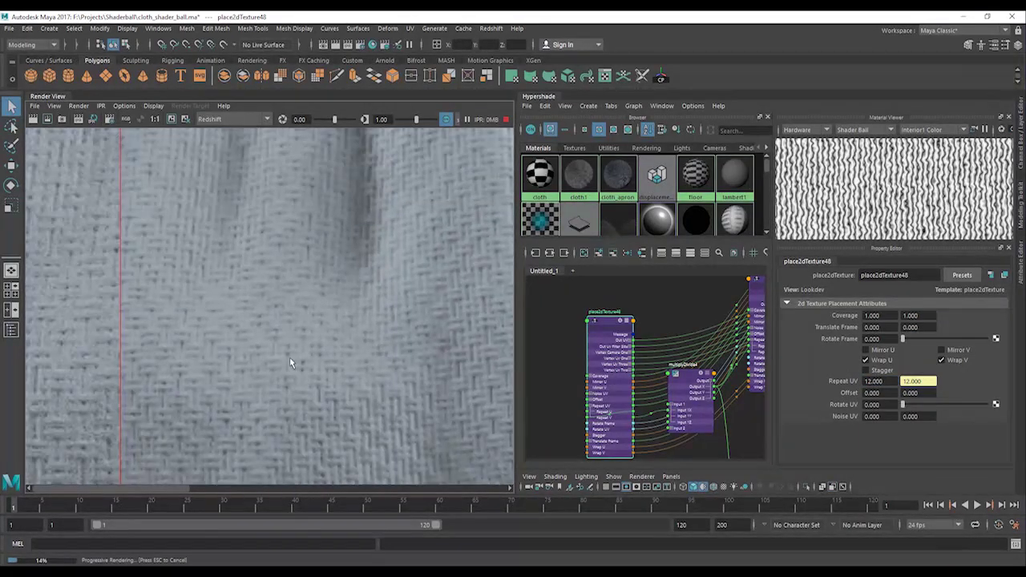
{"action": "left_click", "coordinate": [79, 119]}
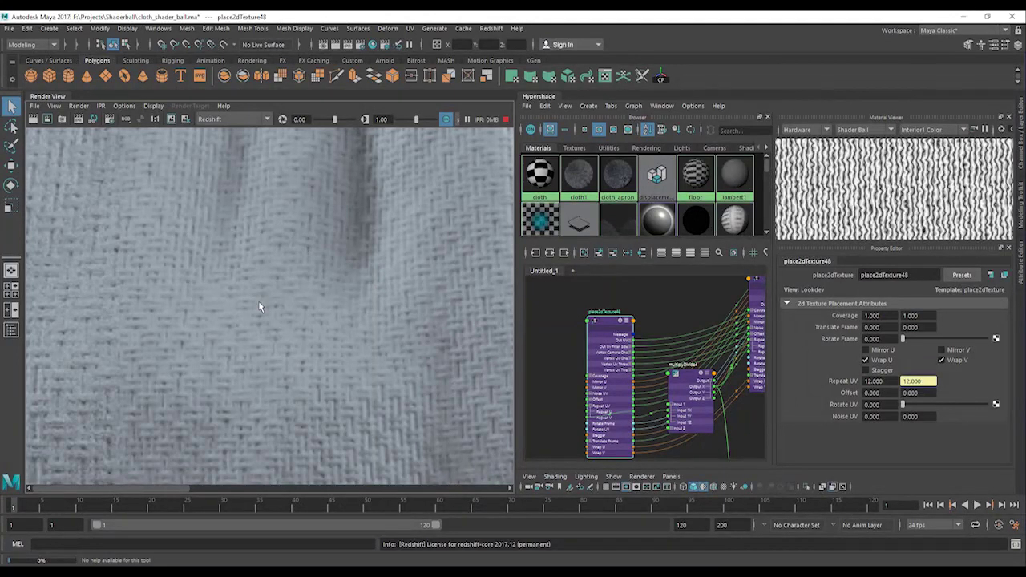
{"action": "key", "text": "f"}
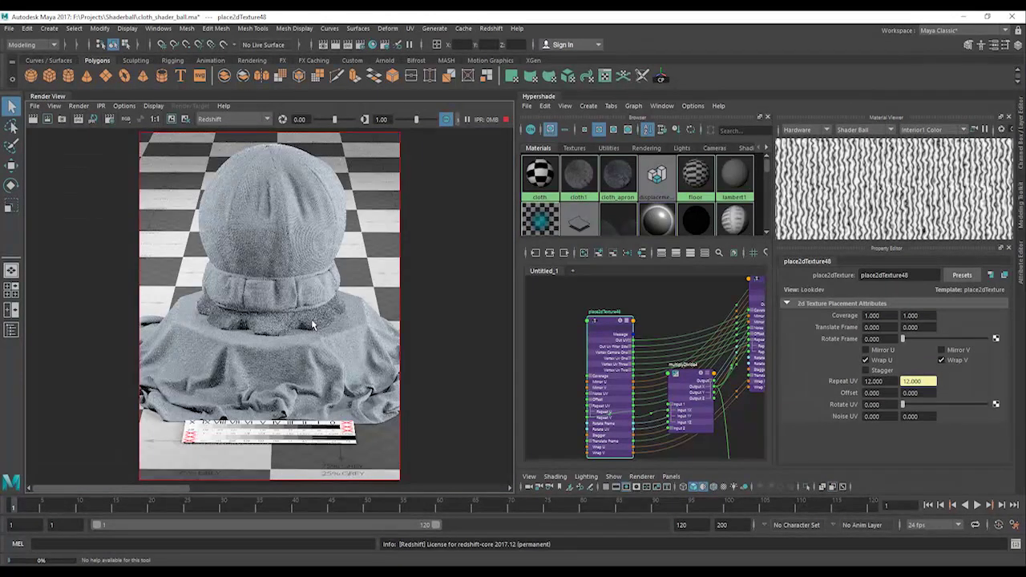
{"action": "left_click", "coordinate": [154, 120]}
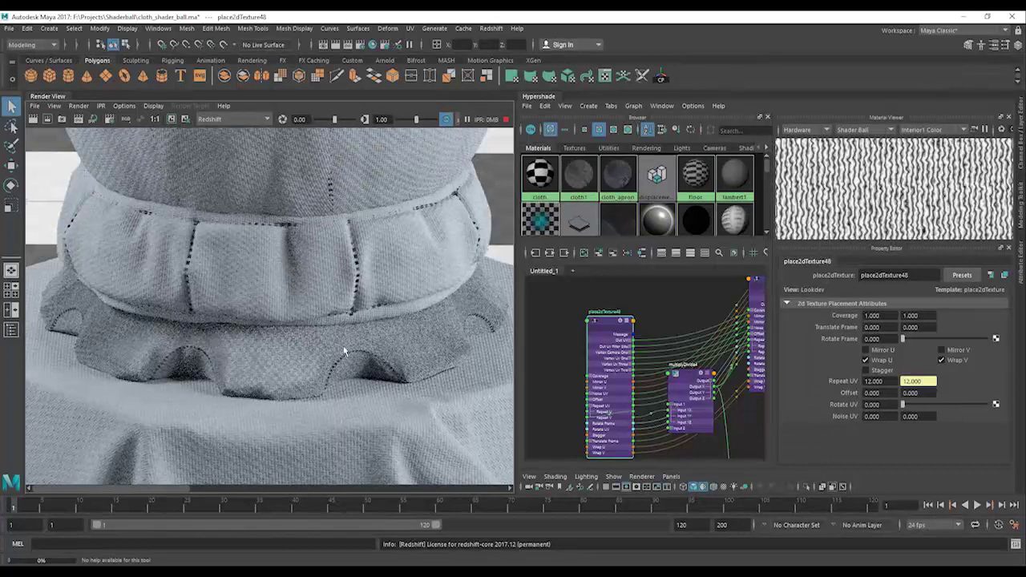
Stop the running IPR and examine the re-rendered weave on the waistband and the stitched folds of the ball's upper cloth
{"action": "left_click", "coordinate": [506, 118]}
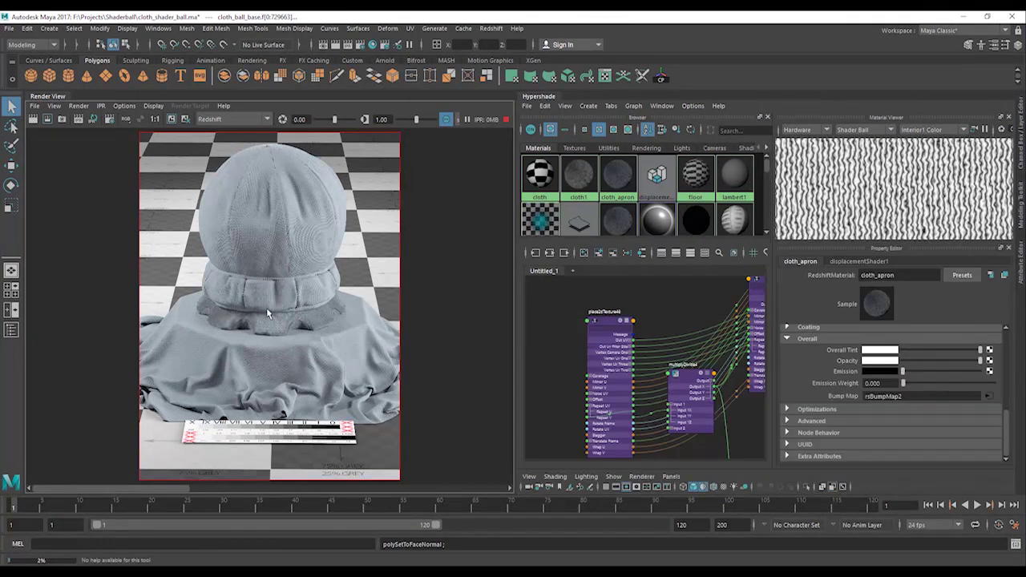
{"action": "scroll", "coordinate": [266, 308], "scroll_direction": "up", "scroll_amount": 5}
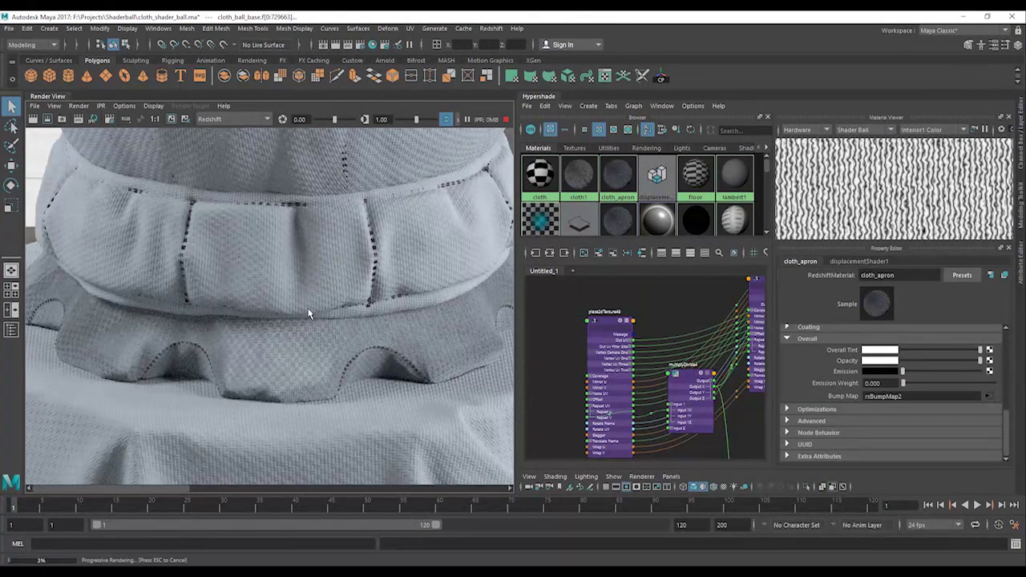
{"action": "middle_click_drag", "start_coordinate": [299, 321], "coordinate": [293, 391], "text": "alt"}
{"action": "scroll", "coordinate": [293, 391], "scroll_direction": "down", "scroll_amount": 1}
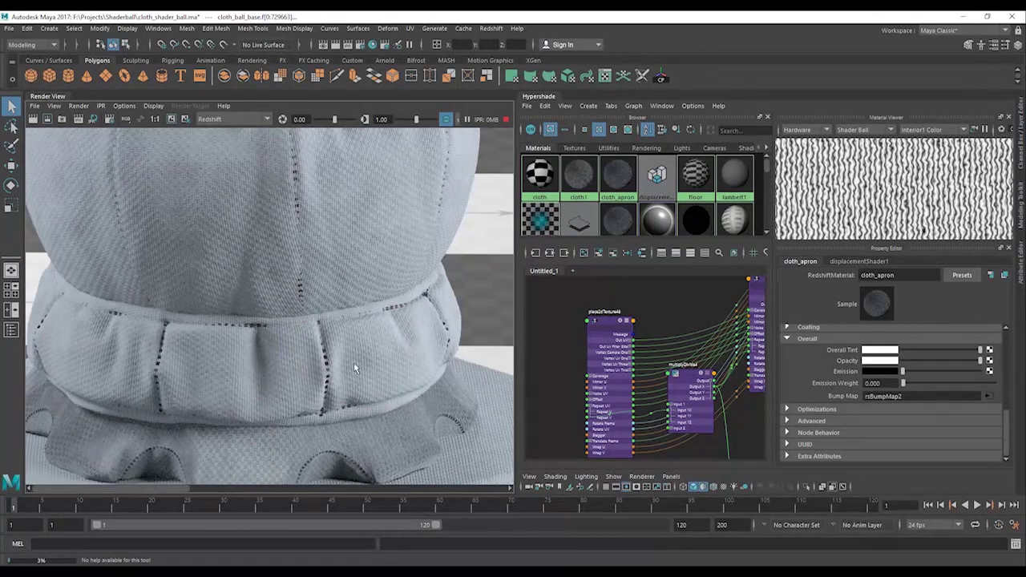
{"action": "scroll", "coordinate": [317, 315], "scroll_direction": "up", "scroll_amount": 5}
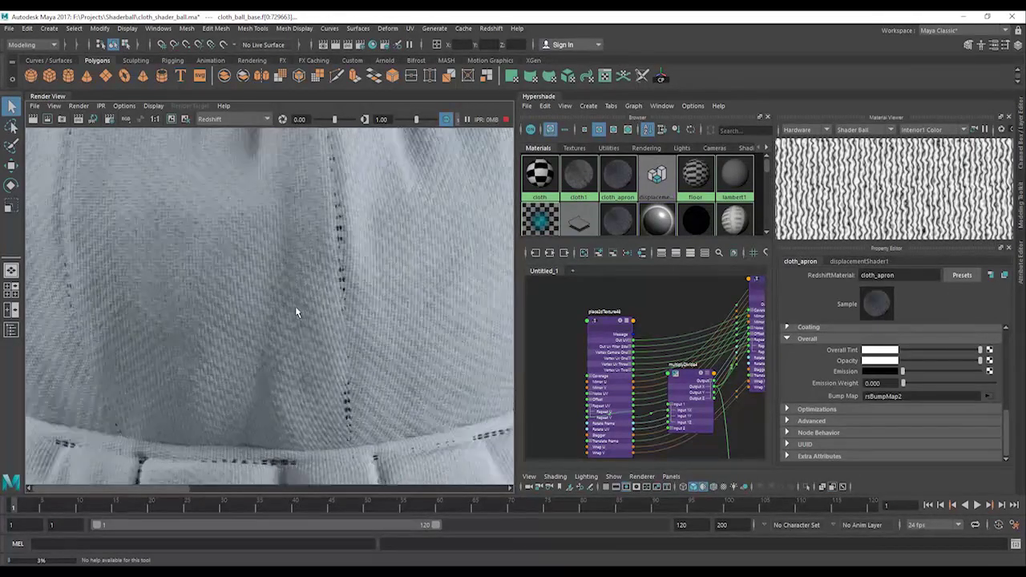
{"action": "middle_click_drag", "start_coordinate": [298, 318], "coordinate": [386, 441], "text": "alt"}
{"action": "middle_click_drag", "start_coordinate": [242, 281], "coordinate": [311, 367], "text": "alt"}
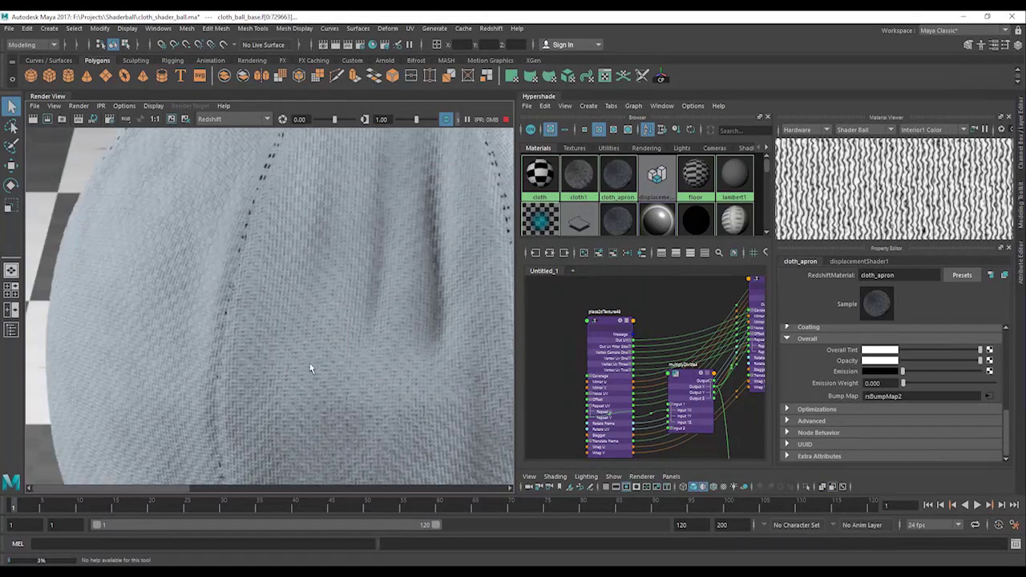
{"action": "middle_click_drag", "start_coordinate": [410, 276], "coordinate": [258, 339], "text": "alt"}
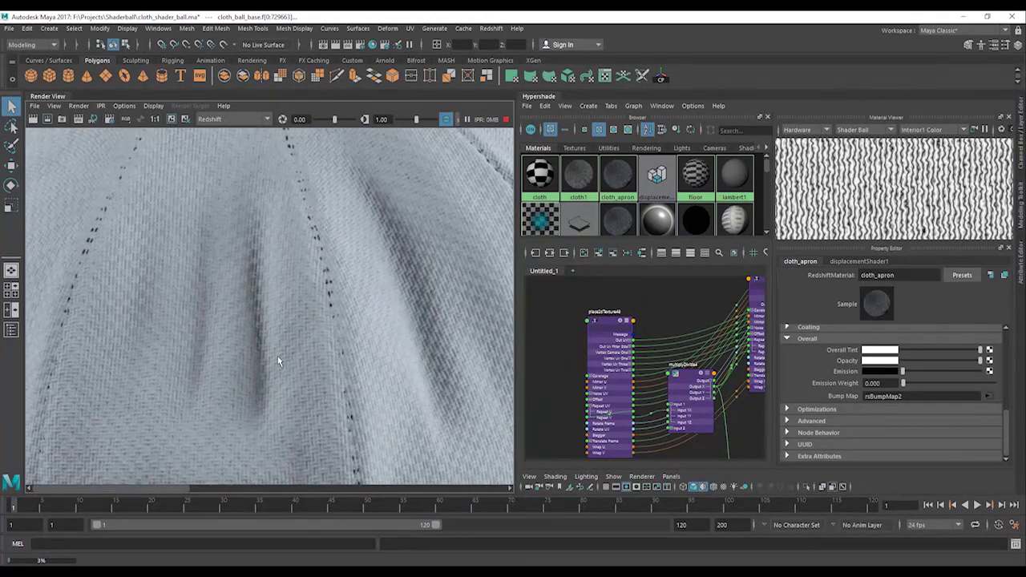
Examine the weave close up from the waistband and frill down to the wrinkles and folds of the draped base cloth
{"action": "middle_click_drag", "start_coordinate": [287, 431], "coordinate": [285, 218], "text": "alt"}
{"action": "middle_click_drag", "start_coordinate": [289, 340], "coordinate": [257, 98], "text": "alt"}
{"action": "middle_click_drag", "start_coordinate": [322, 318], "coordinate": [303, 260], "text": "alt"}
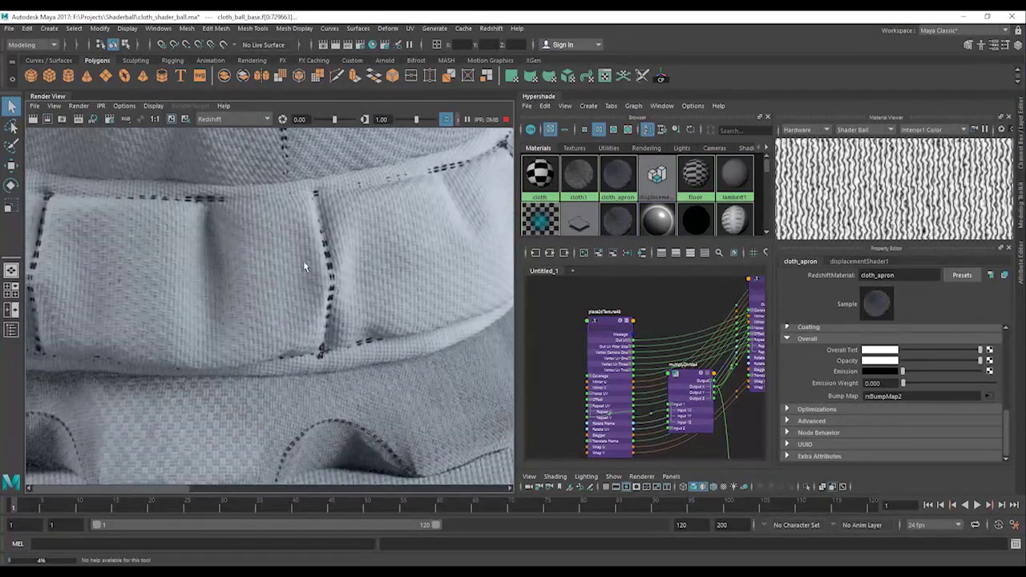
{"action": "middle_click_drag", "start_coordinate": [301, 323], "coordinate": [216, 217], "text": "alt"}
{"action": "middle_click_drag", "start_coordinate": [263, 366], "coordinate": [338, 253], "text": "alt"}
{"action": "middle_click_drag", "start_coordinate": [288, 391], "coordinate": [274, 321], "text": "alt"}
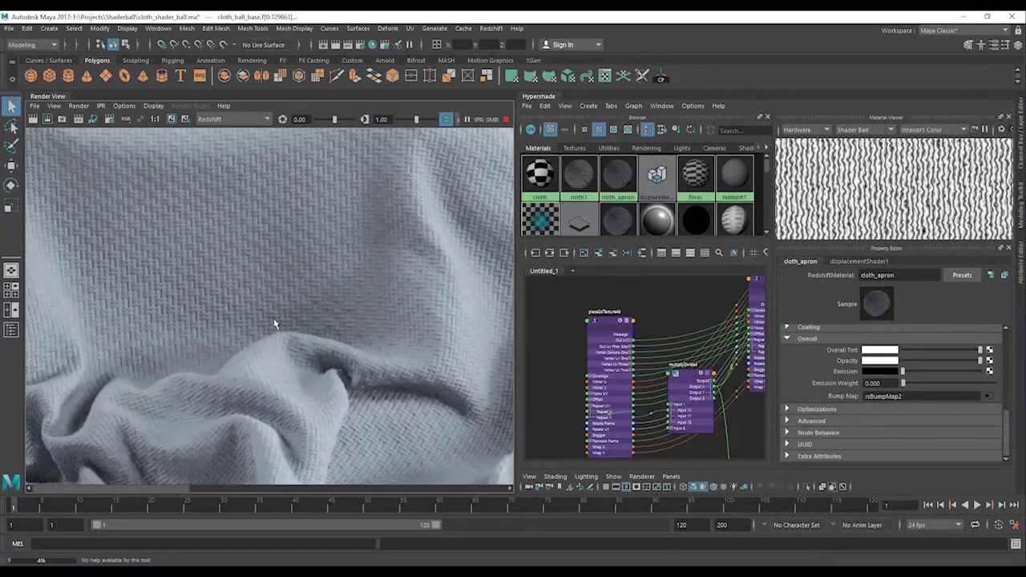
{"action": "middle_click_drag", "start_coordinate": [231, 367], "coordinate": [297, 294], "text": "alt"}
{"action": "middle_click_drag", "start_coordinate": [167, 256], "coordinate": [491, 451], "text": "alt"}
{"action": "middle_click_drag", "start_coordinate": [298, 287], "coordinate": [353, 393], "text": "alt"}
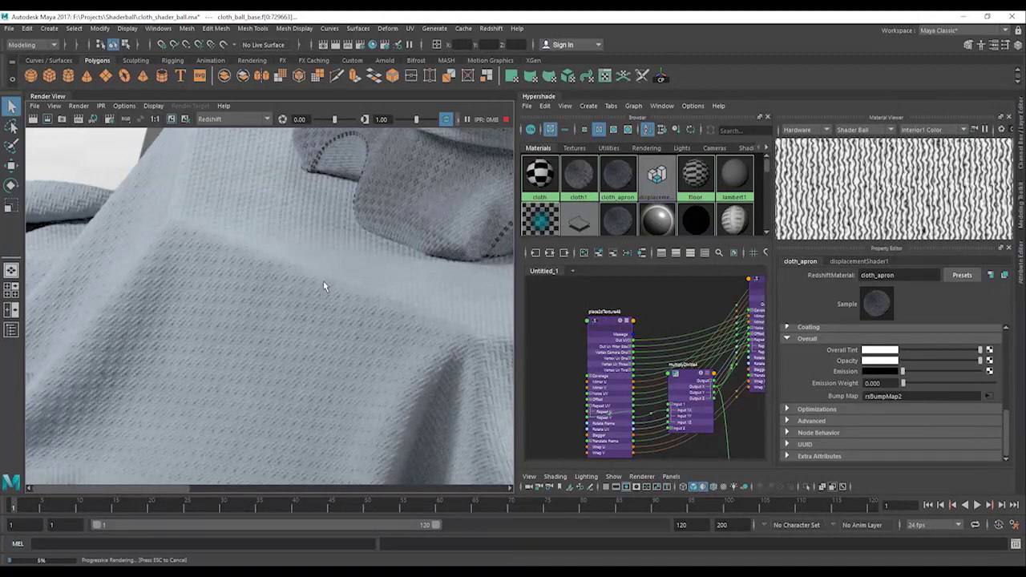
Examine the fabric weave and stitching in the render, from the draped cloth up to the ball
{"action": "middle_click_drag", "start_coordinate": [325, 280], "coordinate": [278, 305], "text": "alt"}
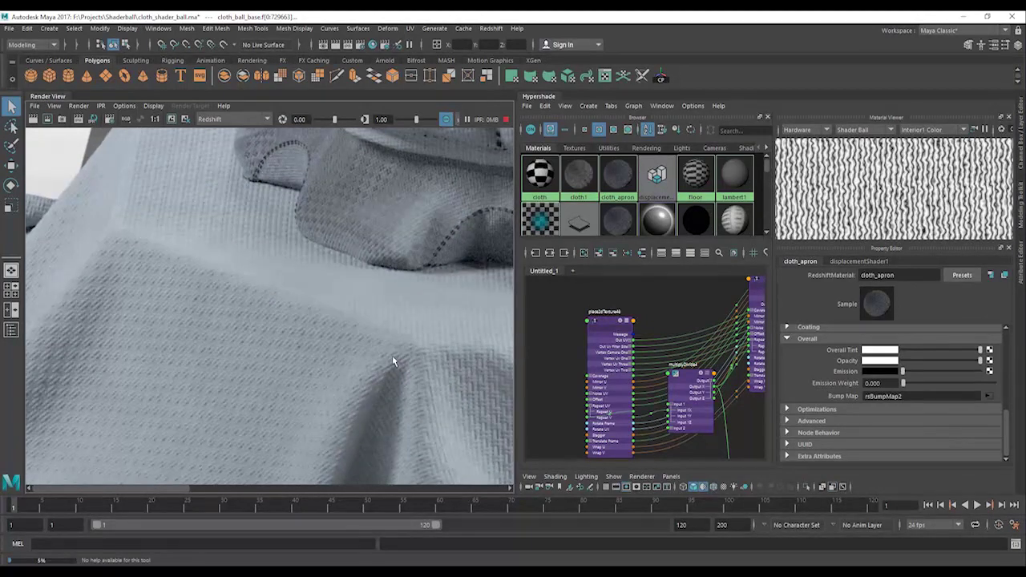
{"action": "middle_click_drag", "start_coordinate": [383, 354], "coordinate": [295, 304], "text": "alt"}
{"action": "middle_click_drag", "start_coordinate": [350, 218], "coordinate": [247, 339], "text": "alt"}
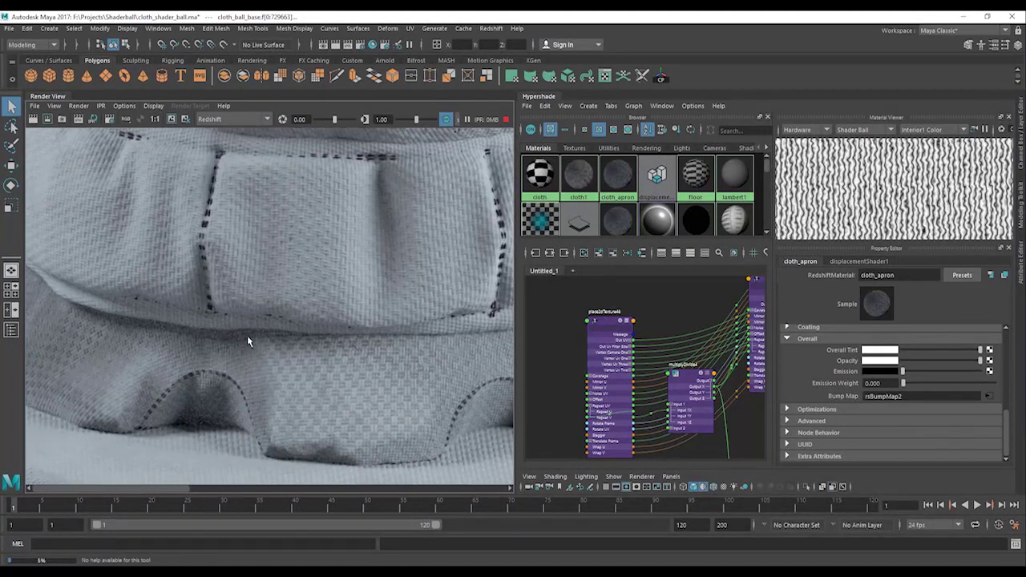
{"action": "middle_click_drag", "start_coordinate": [337, 314], "coordinate": [314, 429], "text": "alt"}
{"action": "middle_click_drag", "start_coordinate": [294, 285], "coordinate": [301, 419], "text": "alt"}
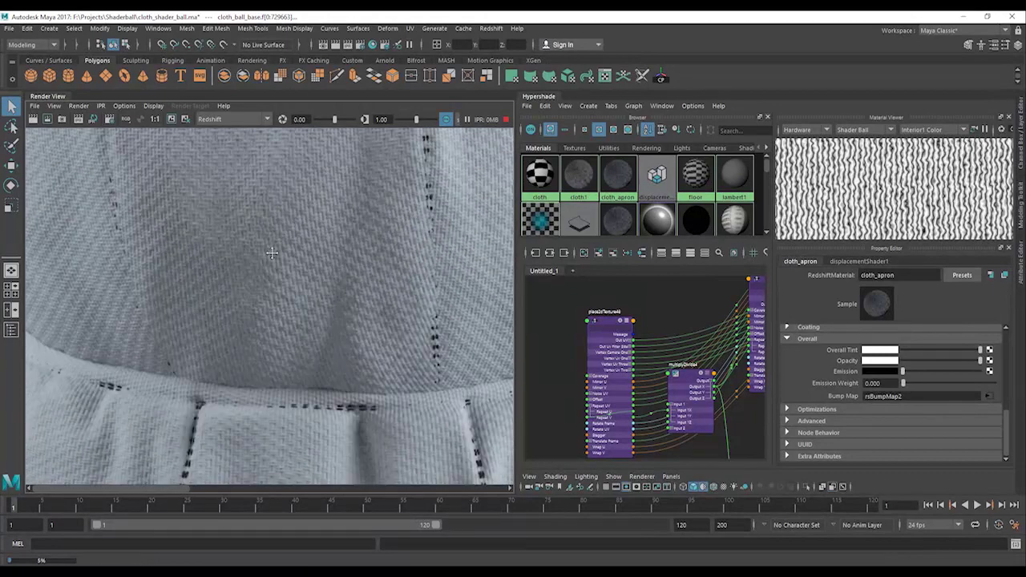
{"action": "middle_click_drag", "start_coordinate": [271, 249], "coordinate": [290, 333], "text": "alt"}
Open the COLOR_CLOTH layered texture and darken its third layer's color slightly to a deeper gray
{"action": "middle_click_drag", "start_coordinate": [664, 362], "coordinate": [598, 424], "text": "alt"}
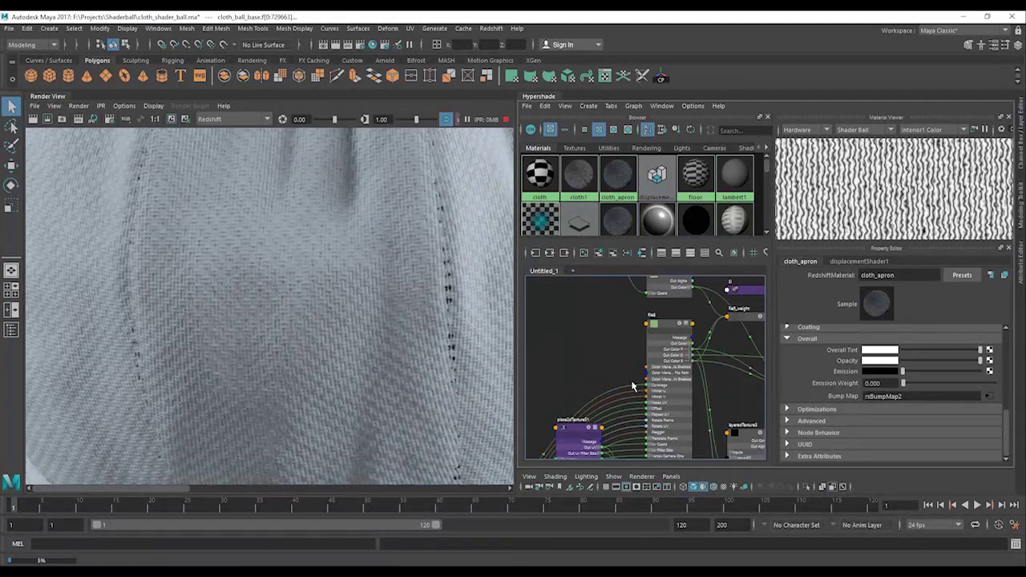
{"action": "middle_click_drag", "start_coordinate": [672, 305], "coordinate": [599, 364], "text": "alt"}
{"action": "middle_click_drag", "start_coordinate": [653, 277], "coordinate": [647, 336], "text": "alt"}
{"action": "middle_click_drag", "start_coordinate": [660, 448], "coordinate": [673, 308], "text": "alt"}
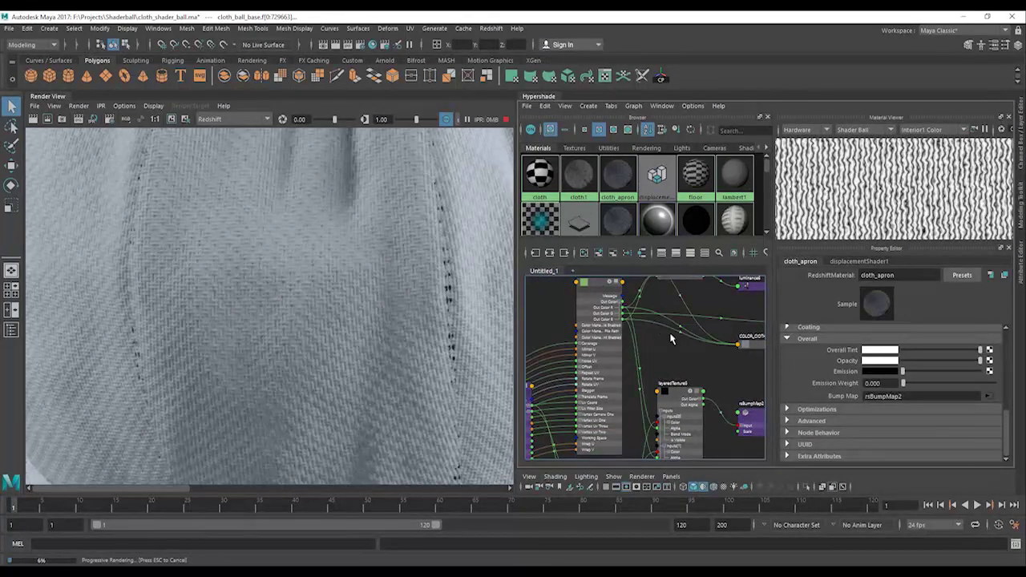
{"action": "middle_click_drag", "start_coordinate": [745, 344], "coordinate": [590, 383], "text": "alt"}
{"action": "left_click", "coordinate": [606, 384]}
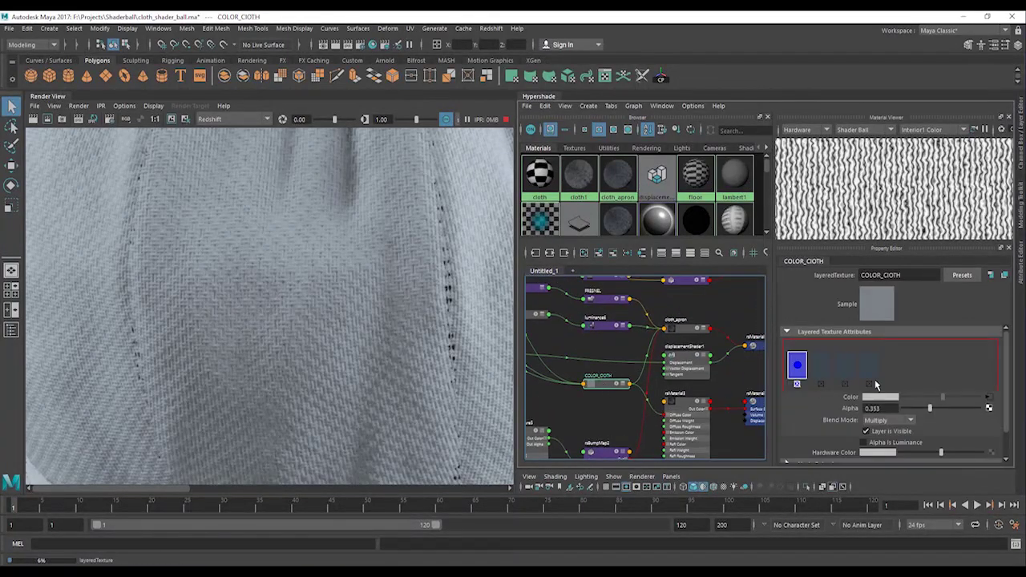
{"action": "left_click", "coordinate": [849, 373]}
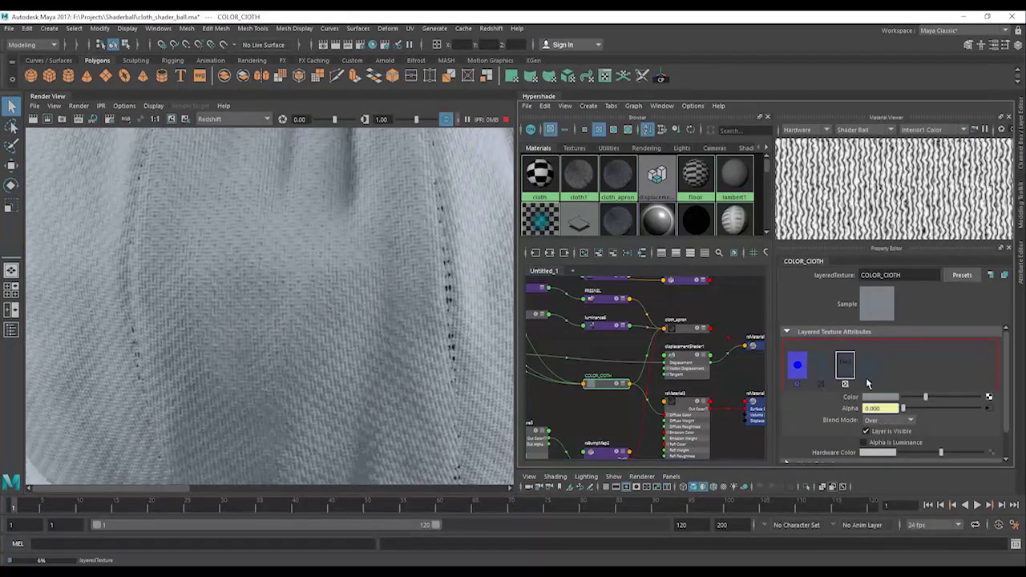
{"action": "left_click", "coordinate": [917, 397]}
{"action": "left_click", "coordinate": [917, 396]}
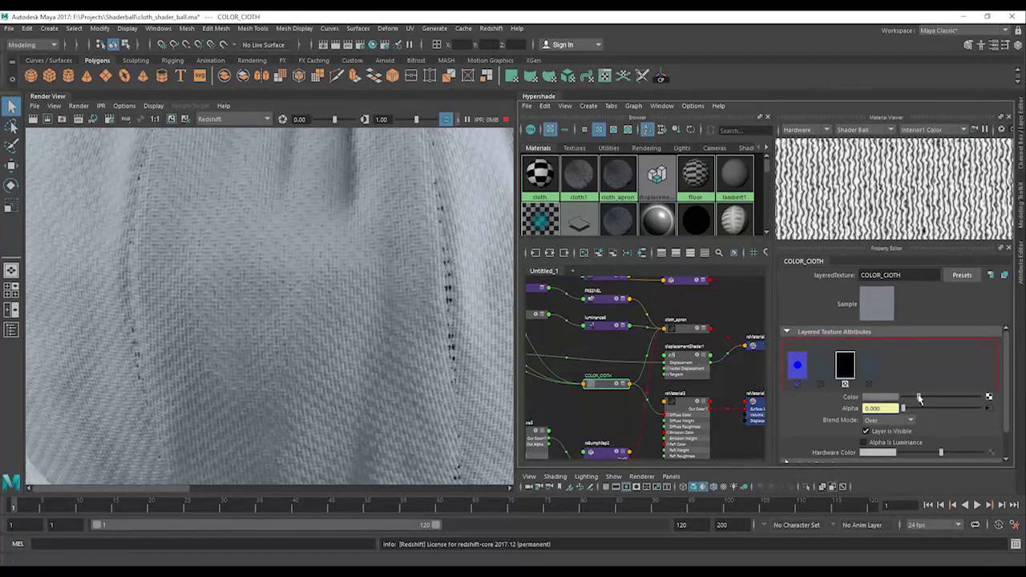
Lighten the second COLOR_CLOTH layer's color to light gray and check the weave on the gathered band
{"action": "left_click", "coordinate": [819, 363]}
{"action": "left_click_drag", "start_coordinate": [922, 398], "coordinate": [938, 399]}
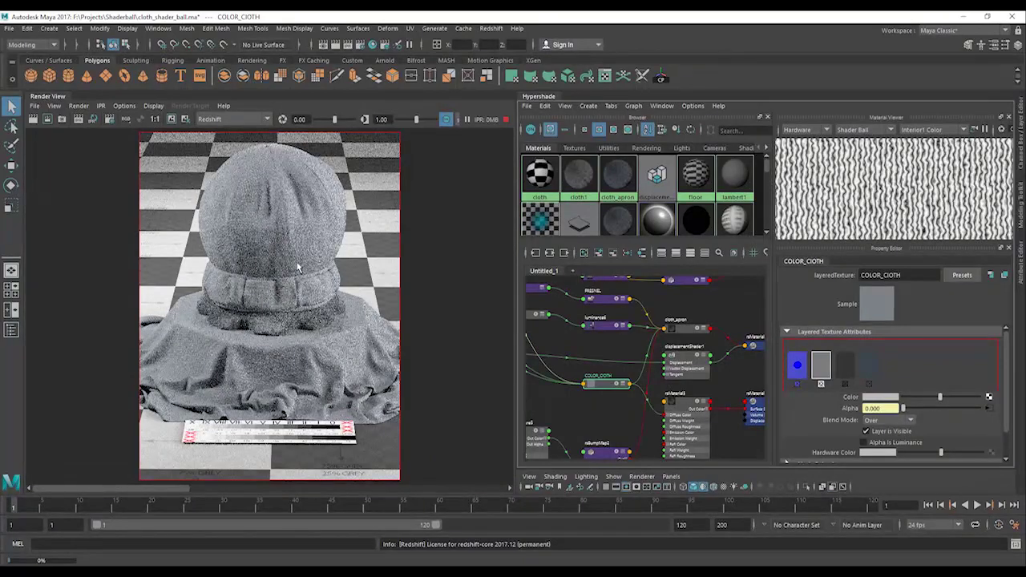
{"action": "scroll", "coordinate": [288, 268], "scroll_direction": "up", "scroll_amount": 5}
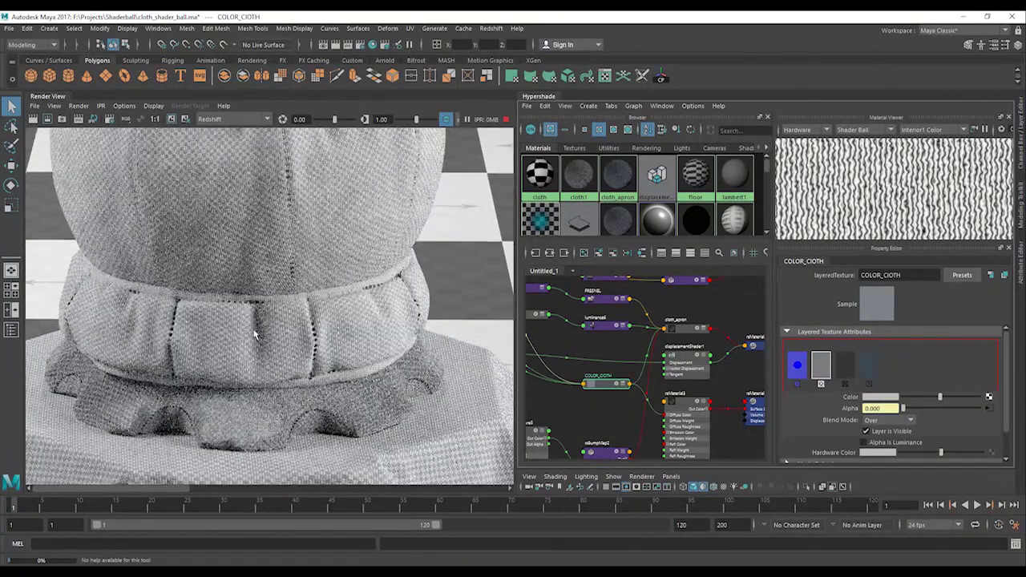
{"action": "scroll", "coordinate": [255, 335], "scroll_direction": "up", "scroll_amount": 5}
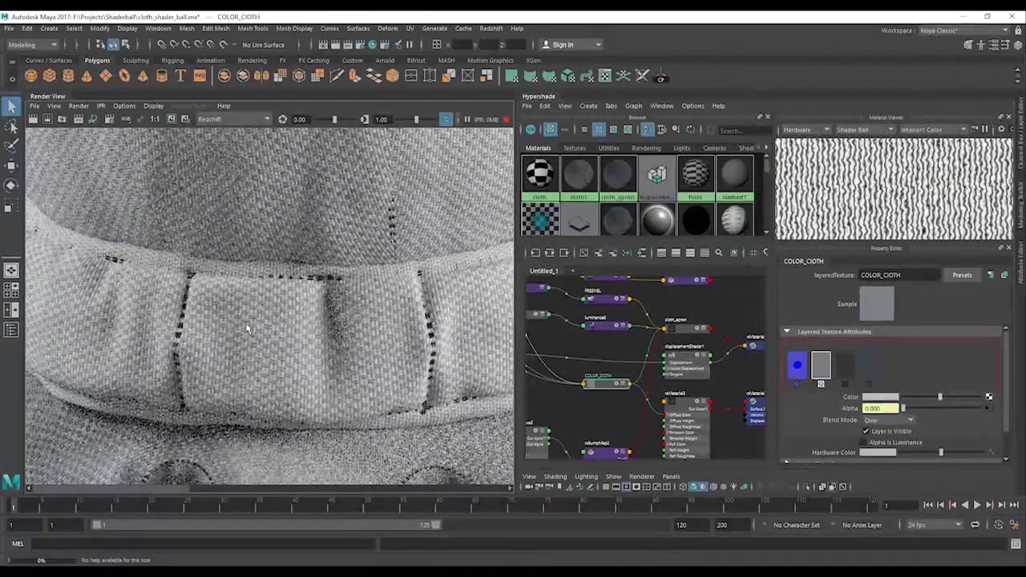
{"action": "scroll", "coordinate": [246, 327], "scroll_direction": "up", "scroll_amount": 3}
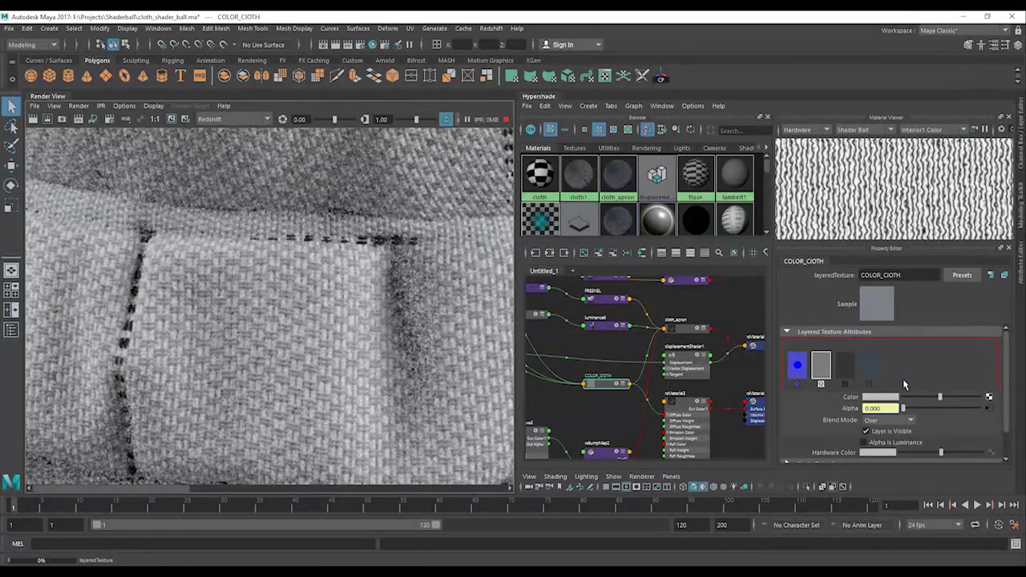
Set the second COLOR_CLOTH layer's color to black and the third layer's to a lighter gray, then check the weave
{"action": "mouse_move", "coordinate": [939, 397]}
{"action": "left_mouse_down"}
{"action": "mouse_move", "coordinate": [912, 396]}
{"action": "mouse_move", "coordinate": [929, 397]}
{"action": "left_mouse_up"}
{"action": "left_click", "coordinate": [846, 364]}
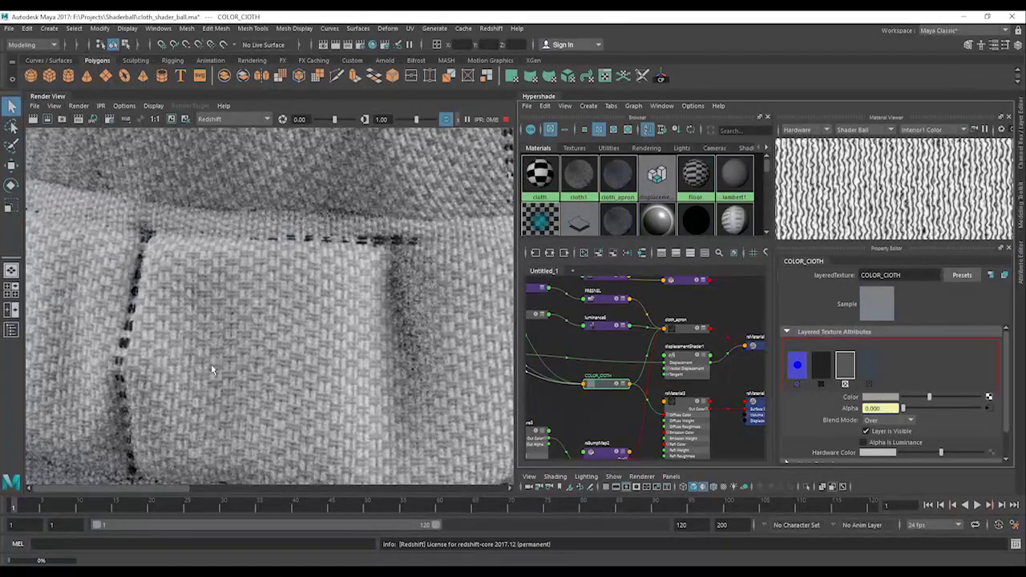
{"action": "key", "text": "f"}
{"action": "scroll", "coordinate": [240, 336], "scroll_direction": "up", "scroll_amount": 8}
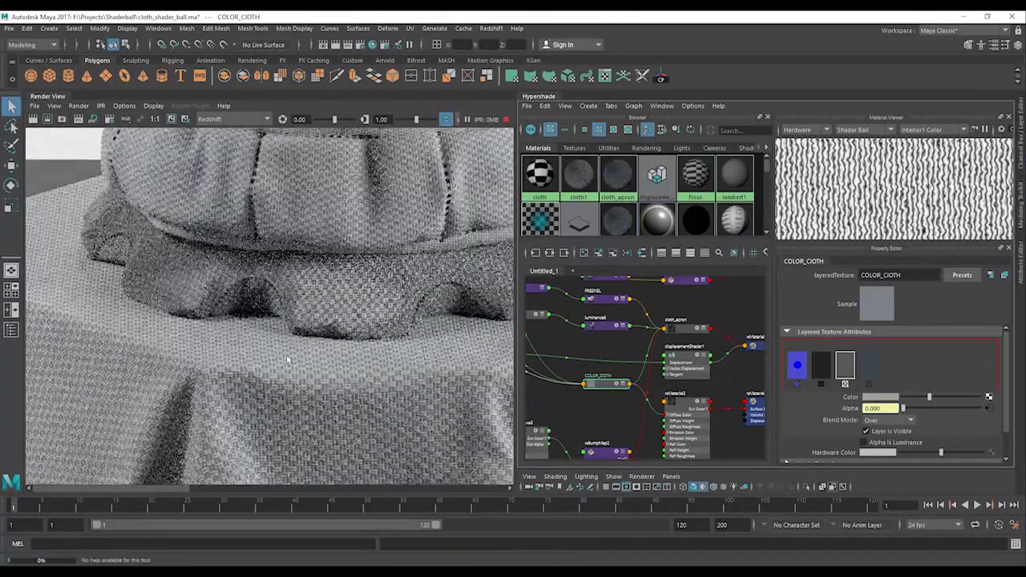
{"action": "middle_click_drag", "start_coordinate": [351, 136], "coordinate": [321, 275], "text": "alt"}
{"action": "middle_click_drag", "start_coordinate": [355, 211], "coordinate": [328, 320], "text": "alt"}
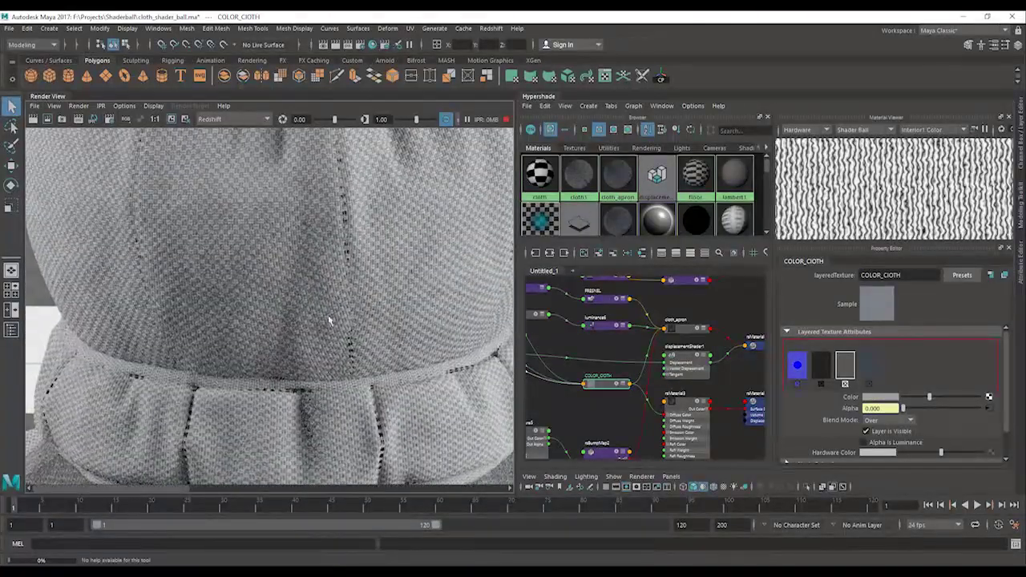
{"action": "middle_click_drag", "start_coordinate": [323, 272], "coordinate": [323, 375], "text": "alt"}
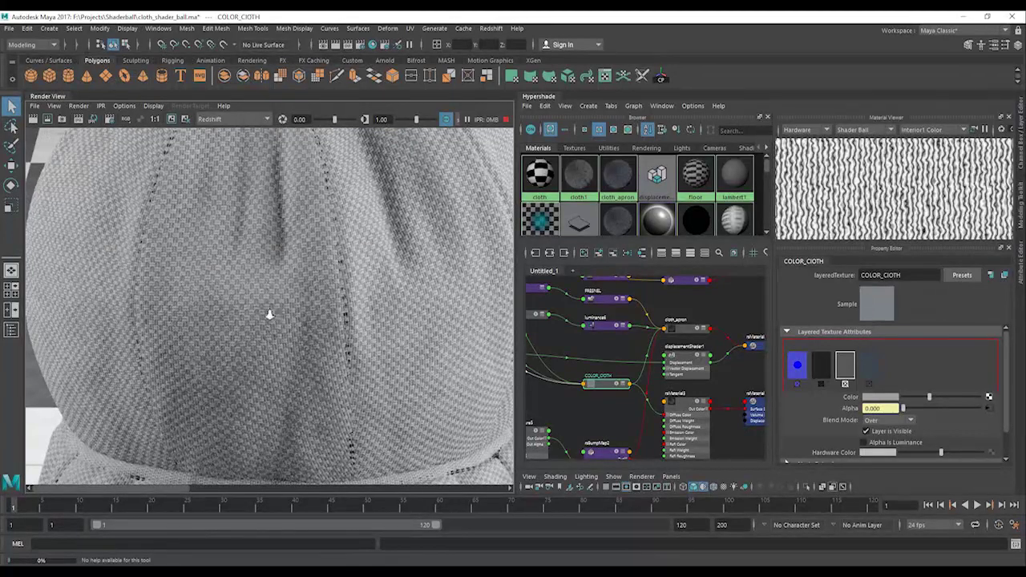
{"action": "scroll", "coordinate": [269, 315], "scroll_direction": "up", "scroll_amount": 2}
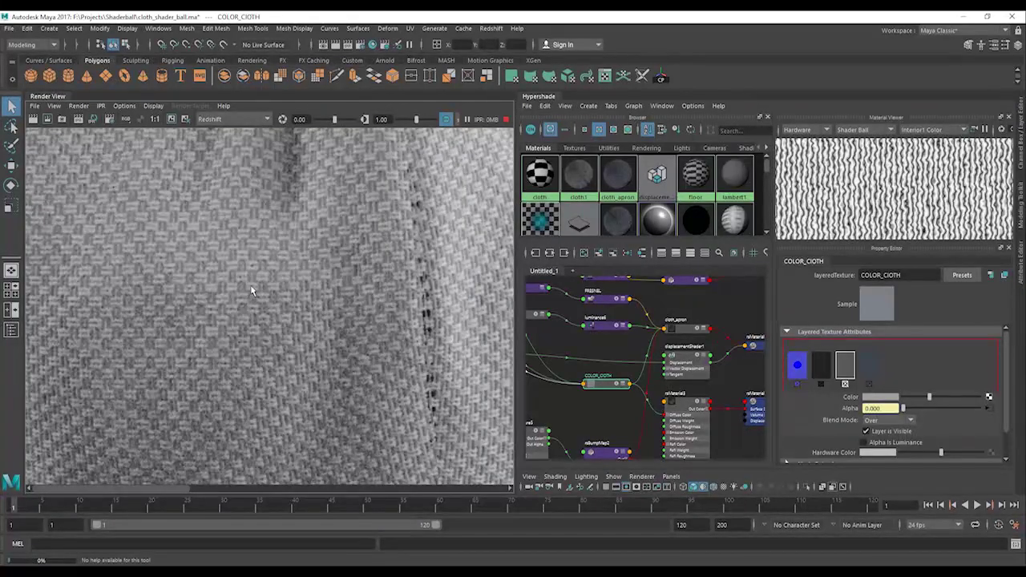
Set the fourth COLOR_CLOTH layer's color to black
{"action": "left_click", "coordinate": [873, 365]}
{"action": "left_click_drag", "start_coordinate": [917, 397], "coordinate": [859, 397]}
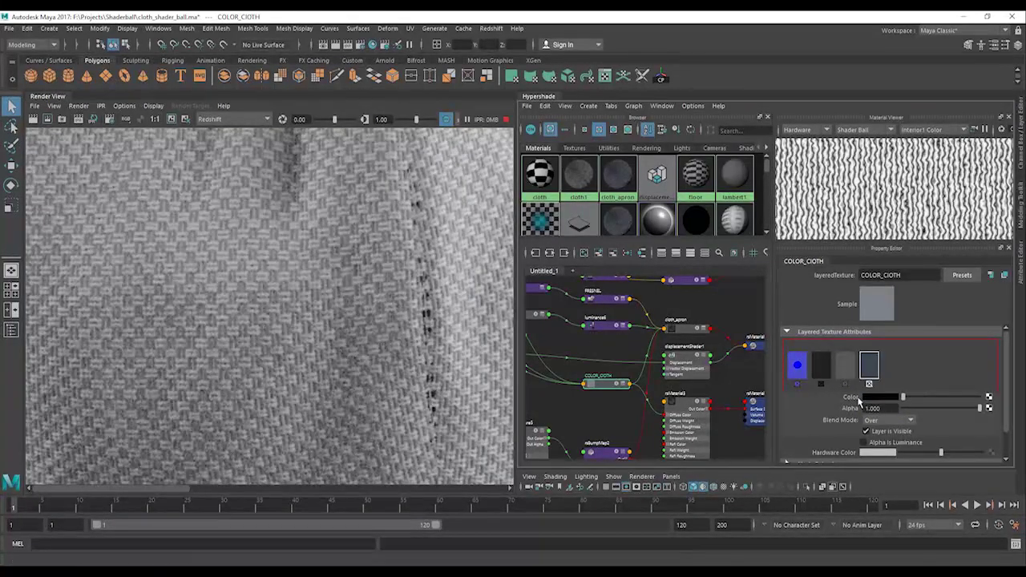
{"action": "key", "text": "f"}
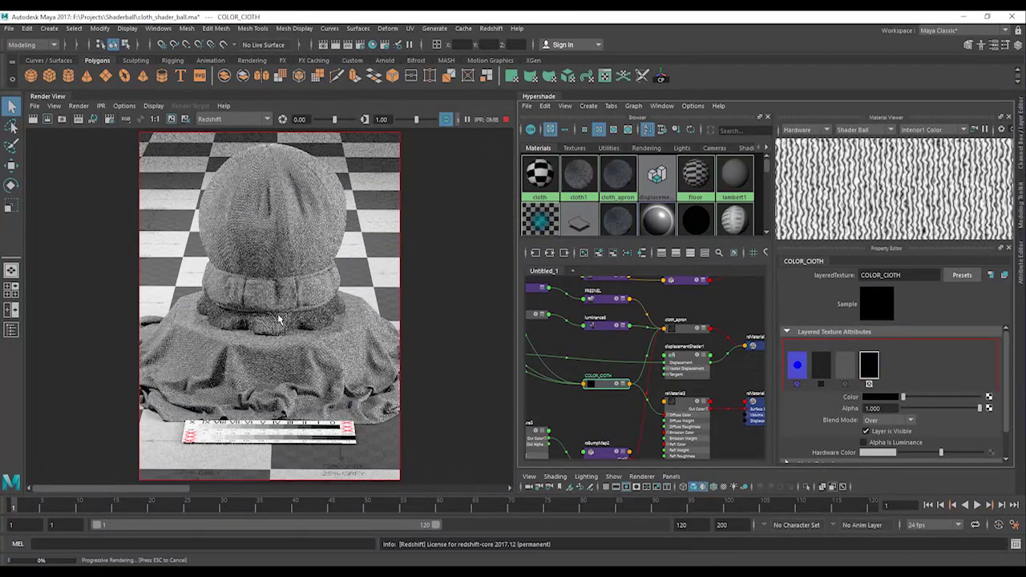
{"action": "scroll", "coordinate": [262, 278], "scroll_direction": "up", "scroll_amount": 5}
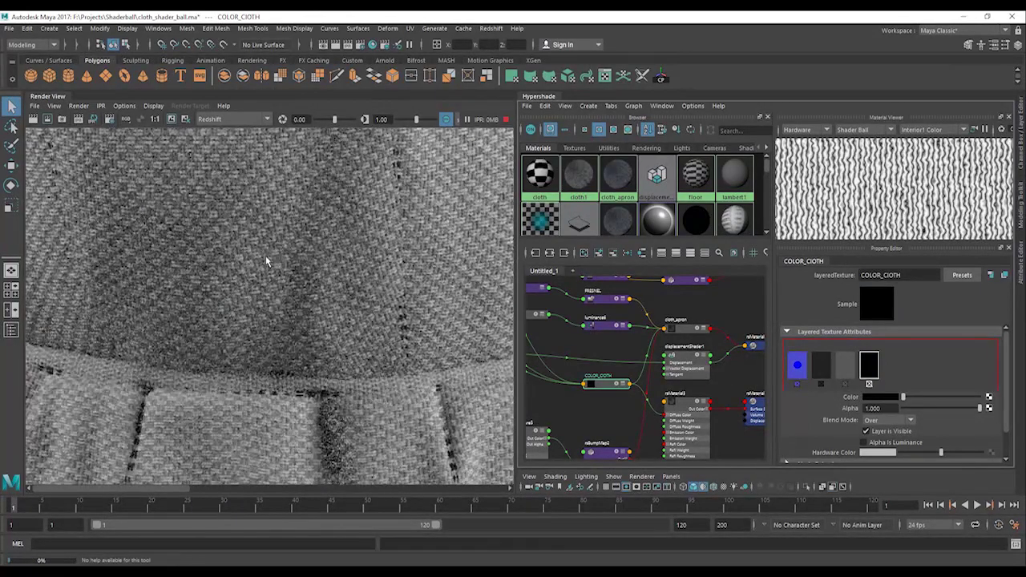
Examine how the thread colors render across the ball, gathered band, scalloped trim and draped cloth
{"action": "middle_click_drag", "start_coordinate": [293, 272], "coordinate": [289, 357], "text": "alt"}
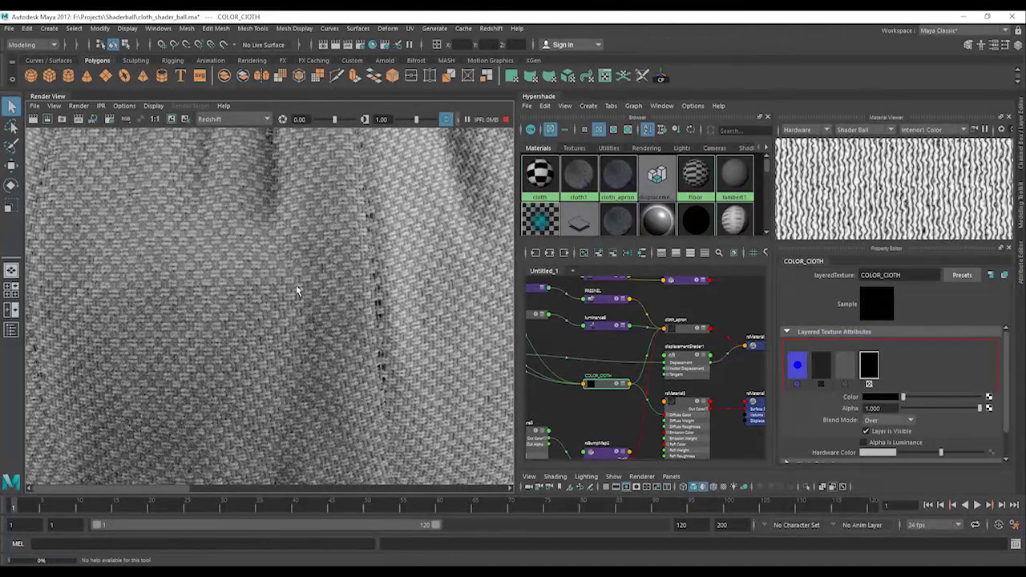
{"action": "scroll", "coordinate": [363, 354], "scroll_direction": "down", "scroll_amount": 2}
{"action": "middle_click_drag", "start_coordinate": [349, 432], "coordinate": [329, 275], "text": "alt"}
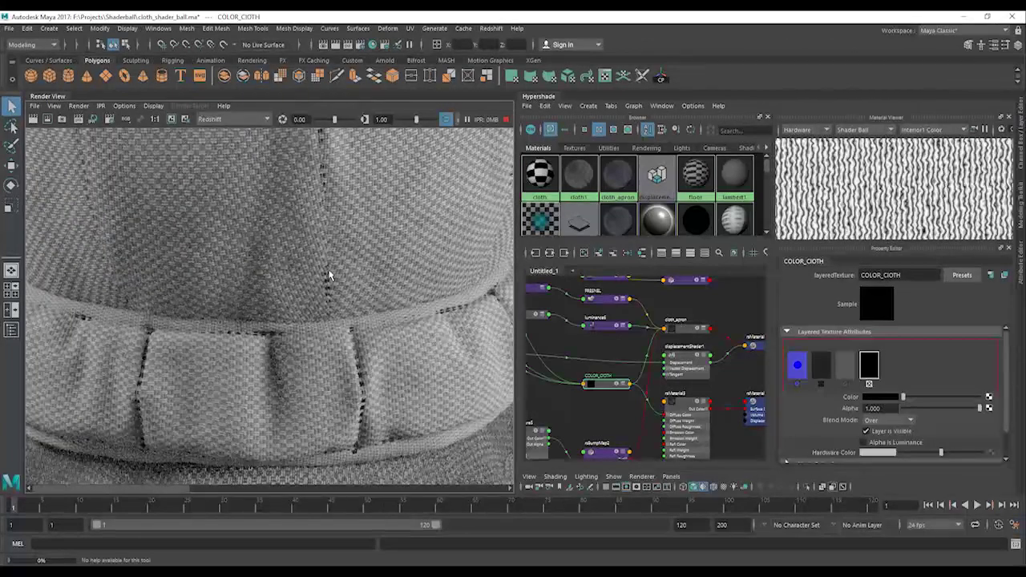
{"action": "scroll", "coordinate": [329, 282], "scroll_direction": "down", "scroll_amount": 1}
{"action": "middle_click_drag", "start_coordinate": [296, 353], "coordinate": [372, 336], "text": "alt"}
{"action": "middle_click_drag", "start_coordinate": [409, 380], "coordinate": [343, 306], "text": "alt"}
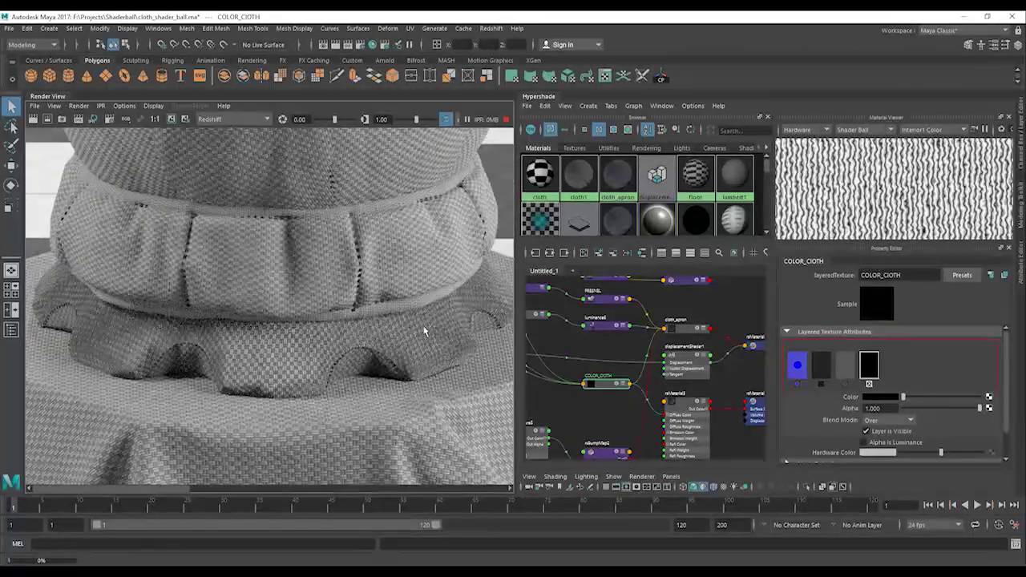
{"action": "middle_click_drag", "start_coordinate": [424, 331], "coordinate": [309, 343], "text": "alt"}
{"action": "scroll", "coordinate": [303, 341], "scroll_direction": "up", "scroll_amount": 3}
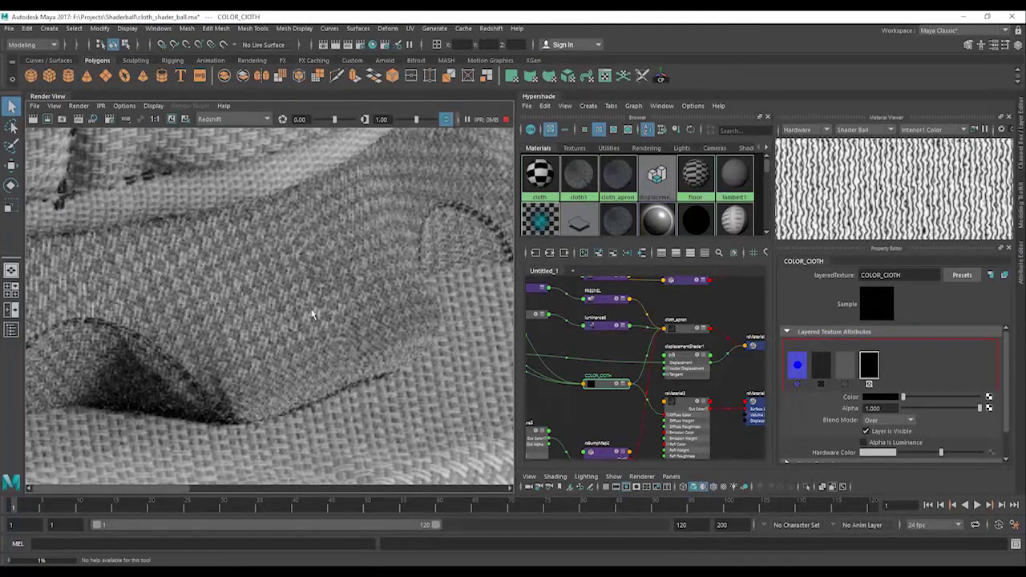
{"action": "scroll", "coordinate": [303, 315], "scroll_direction": "down", "scroll_amount": 5}
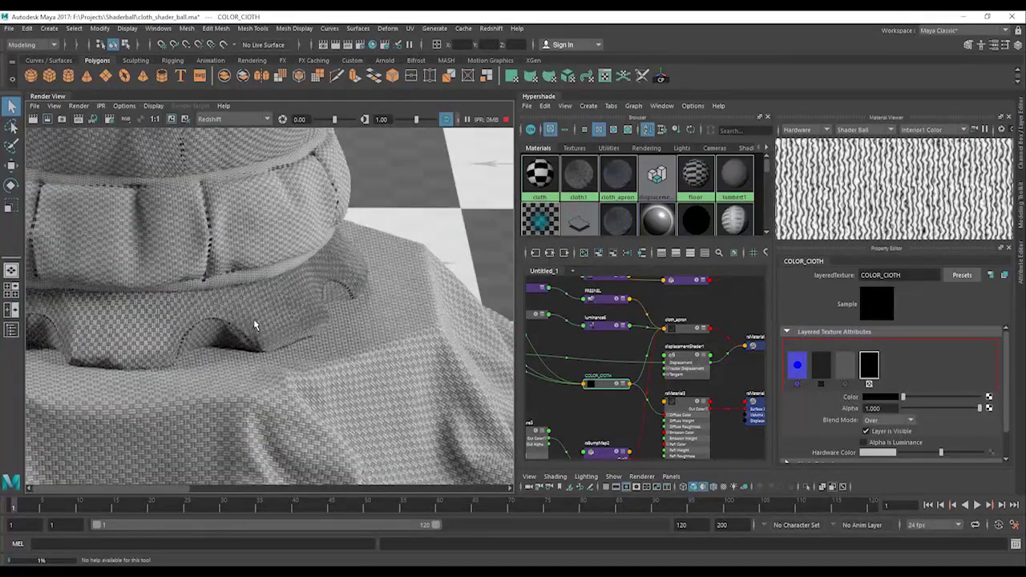
{"action": "middle_click_drag", "start_coordinate": [179, 324], "coordinate": [388, 317], "text": "alt"}
{"action": "middle_click_drag", "start_coordinate": [217, 359], "coordinate": [204, 300], "text": "alt"}
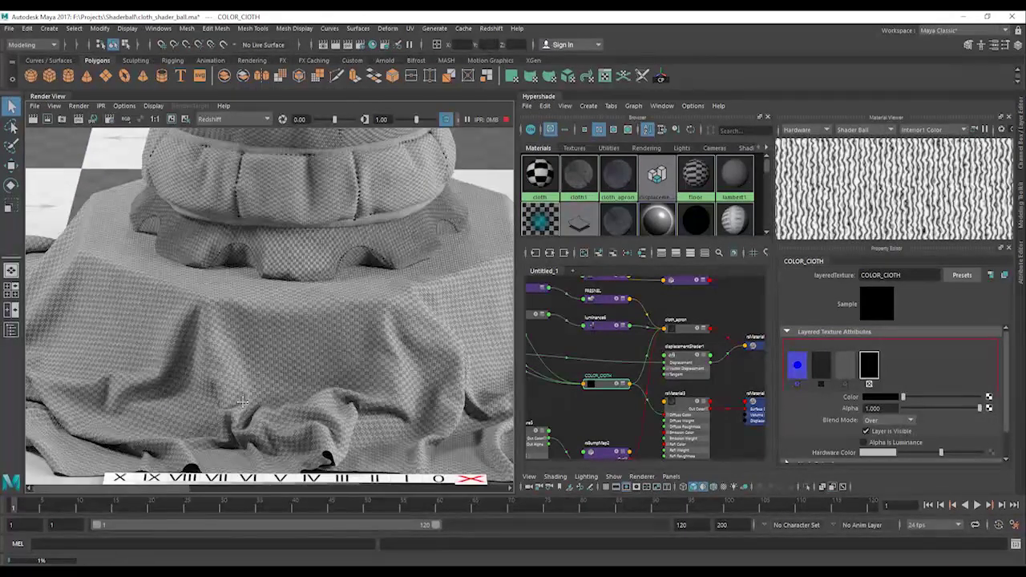
{"action": "mouse_move", "coordinate": [292, 368]}
{"action": "middle_mouse_down", "text": "alt"}
{"action": "mouse_move", "coordinate": [239, 411]}
{"action": "mouse_move", "coordinate": [290, 377]}
{"action": "middle_mouse_up", "text": "alt"}
{"action": "middle_click_drag", "start_coordinate": [280, 286], "coordinate": [274, 370], "text": "alt"}
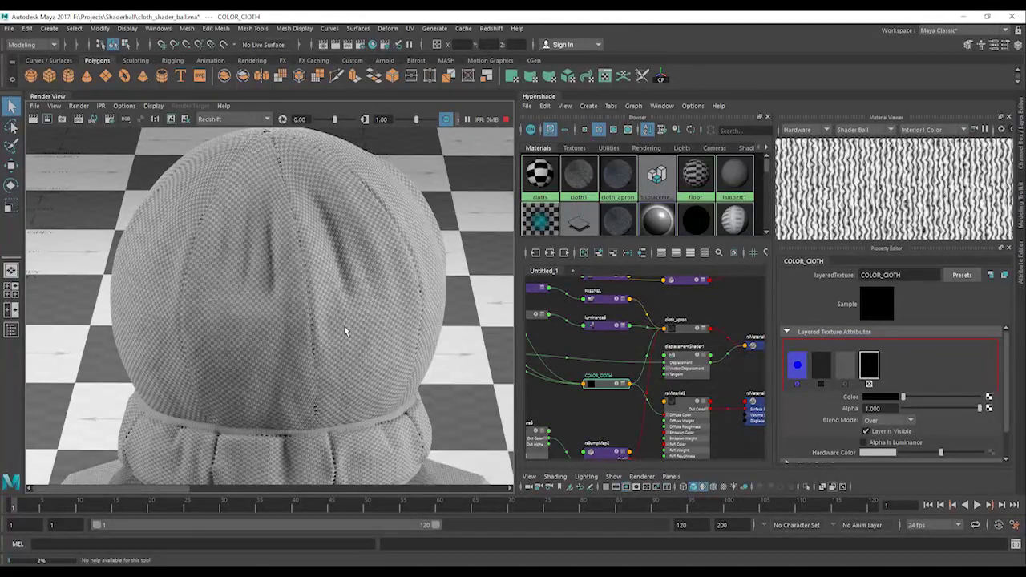
{"action": "mouse_move", "coordinate": [212, 307]}
{"action": "middle_mouse_down", "text": "alt"}
{"action": "mouse_move", "coordinate": [271, 317]}
{"action": "mouse_move", "coordinate": [242, 241]}
{"action": "middle_mouse_up", "text": "alt"}
{"action": "scroll", "coordinate": [259, 298], "scroll_direction": "up", "scroll_amount": 3}
{"action": "middle_click_drag", "start_coordinate": [244, 350], "coordinate": [260, 250], "text": "alt"}
{"action": "middle_click_drag", "start_coordinate": [274, 384], "coordinate": [281, 244], "text": "alt"}
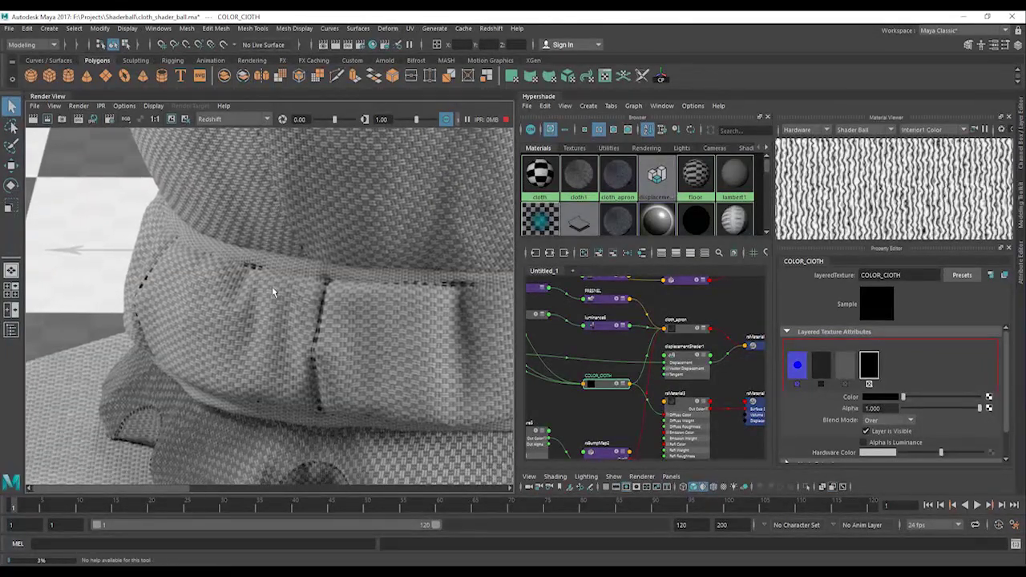
{"action": "middle_click_drag", "start_coordinate": [238, 281], "coordinate": [260, 300], "text": "alt"}
Bring up the node creation search in the empty graph area below COLOR_CLOTH
{"action": "middle_click_drag", "start_coordinate": [539, 397], "coordinate": [609, 377], "text": "alt"}
{"action": "left_click", "coordinate": [606, 384]}
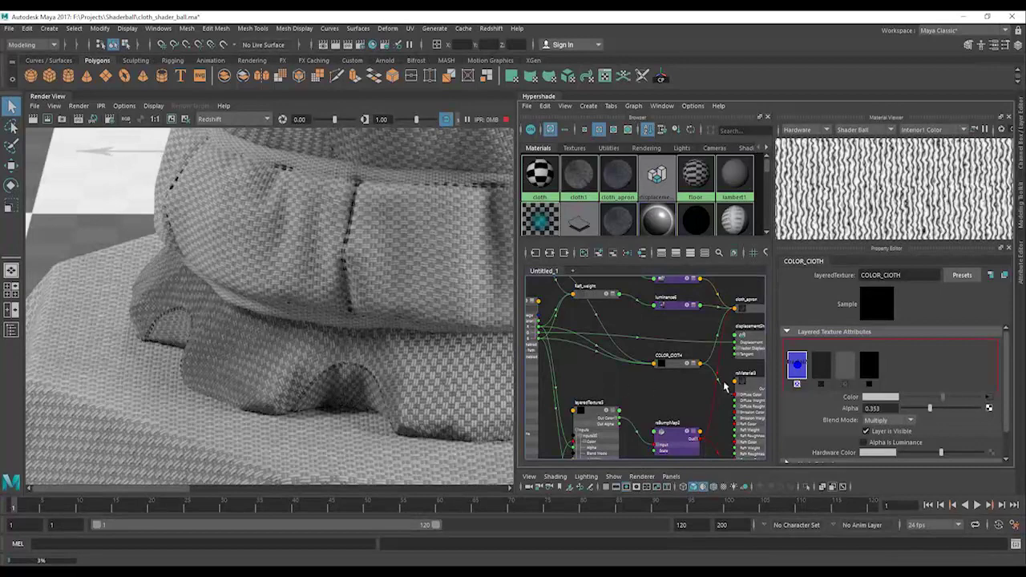
{"action": "key", "text": "Tab"}
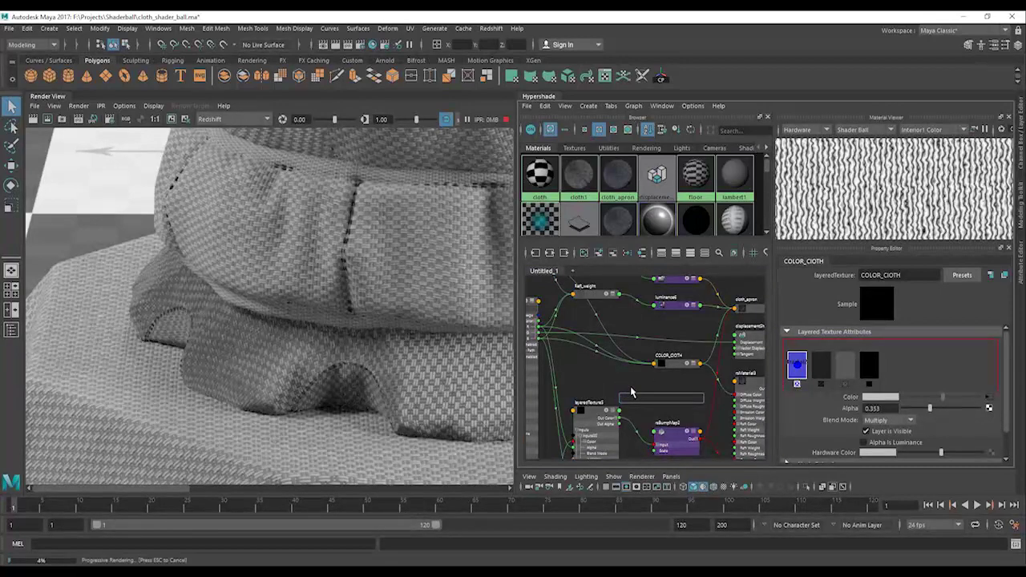
{"action": "type", "text": "ramp"}
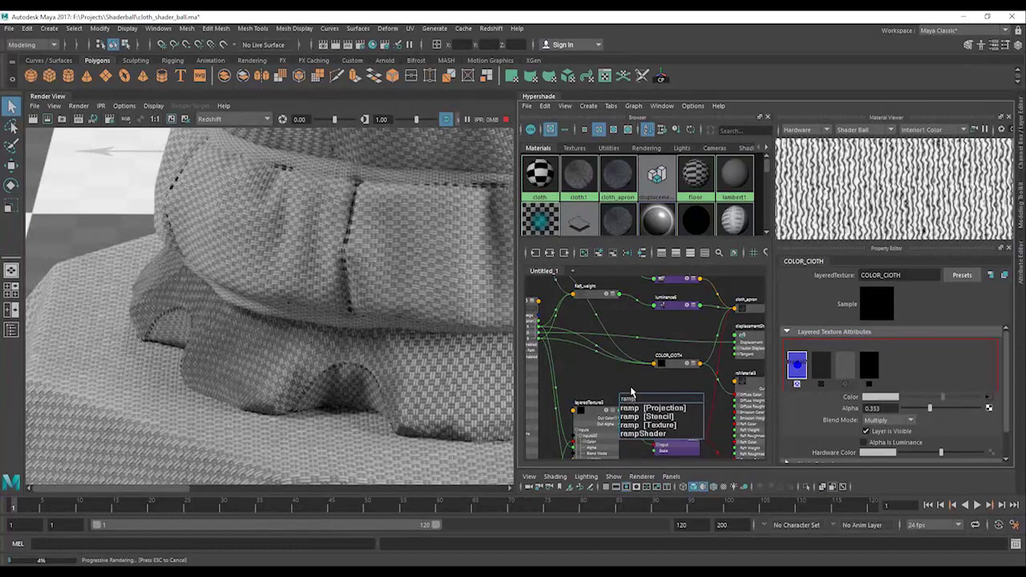
{"action": "key", "text": "BackSpace"}
{"action": "key", "text": "BackSpace"}
{"action": "key", "text": "BackSpace"}
{"action": "key", "text": "BackSpace"}
{"action": "type", "text": "atri"}
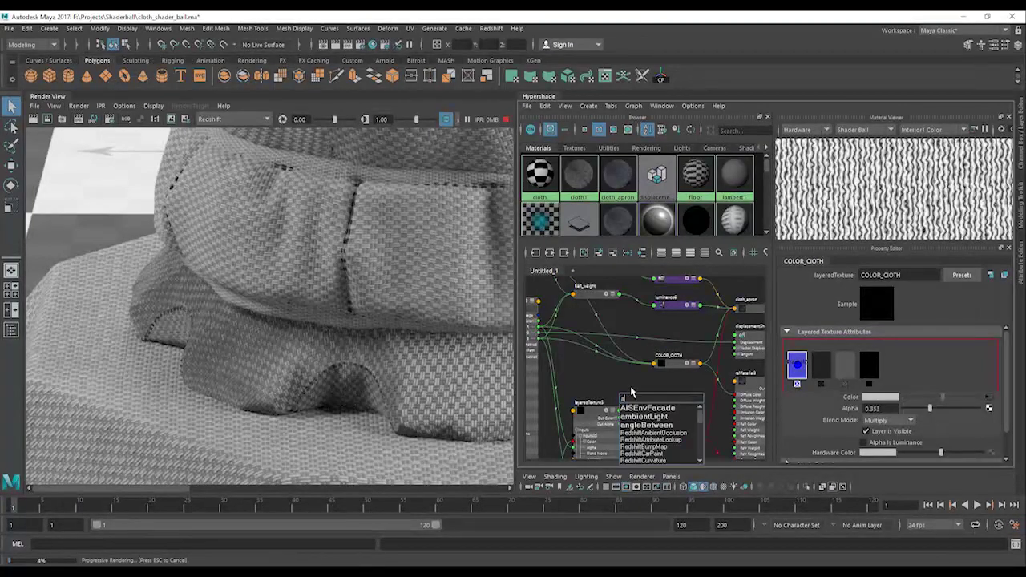
{"action": "key", "text": "BackSpace"}
{"action": "key", "text": "BackSpace"}
{"action": "key", "text": "BackSpace"}
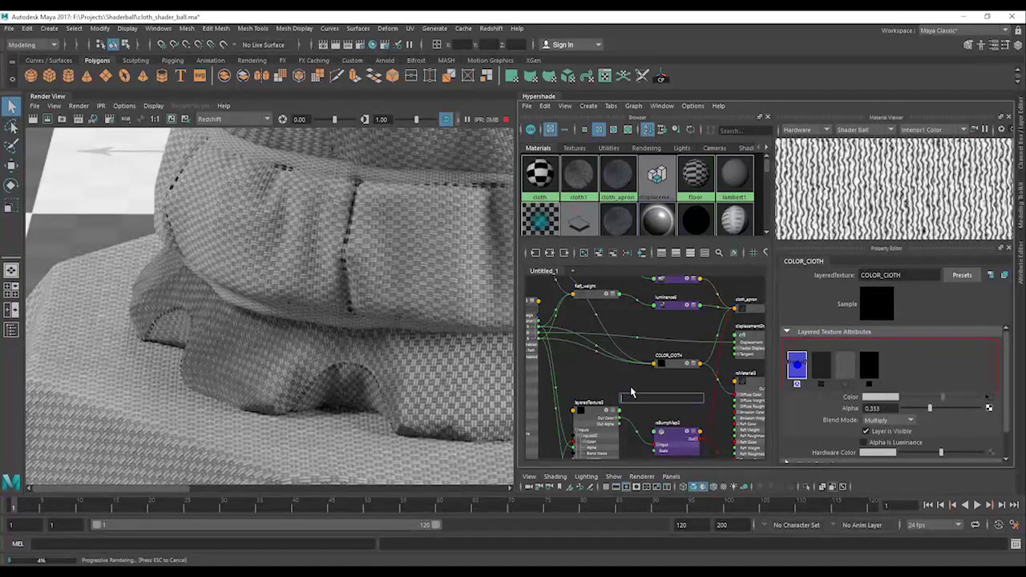
Create a ramp node of the Texture type below COLOR_CLOTH in the node graph
{"action": "type", "text": "ramp"}
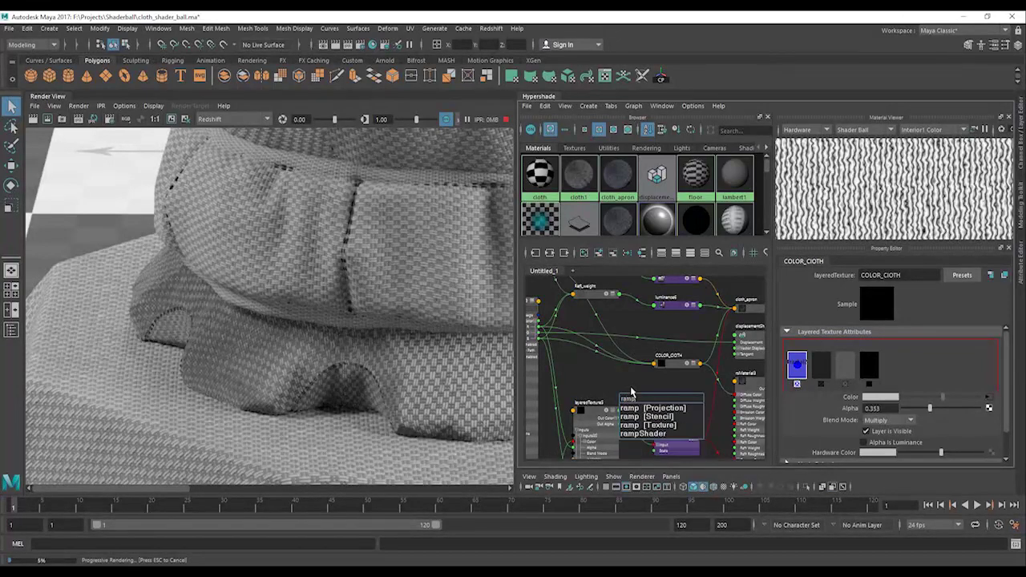
{"action": "key", "text": "Down"}
{"action": "key", "text": "Down"}
{"action": "key", "text": "Down"}
{"action": "key", "text": "Return"}
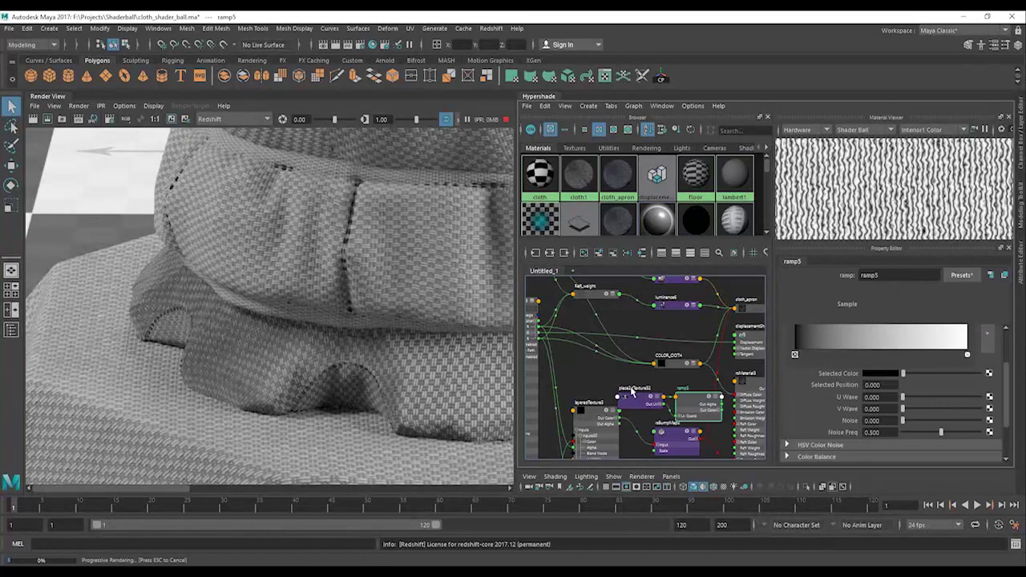
Move the new ramp node and its 2D placement node just below and before COLOR_CLOTH in the node graph
{"action": "left_click_drag", "start_coordinate": [636, 402], "coordinate": [585, 369]}
{"action": "left_click_drag", "start_coordinate": [698, 404], "coordinate": [612, 382]}
{"action": "left_click", "coordinate": [587, 375]}
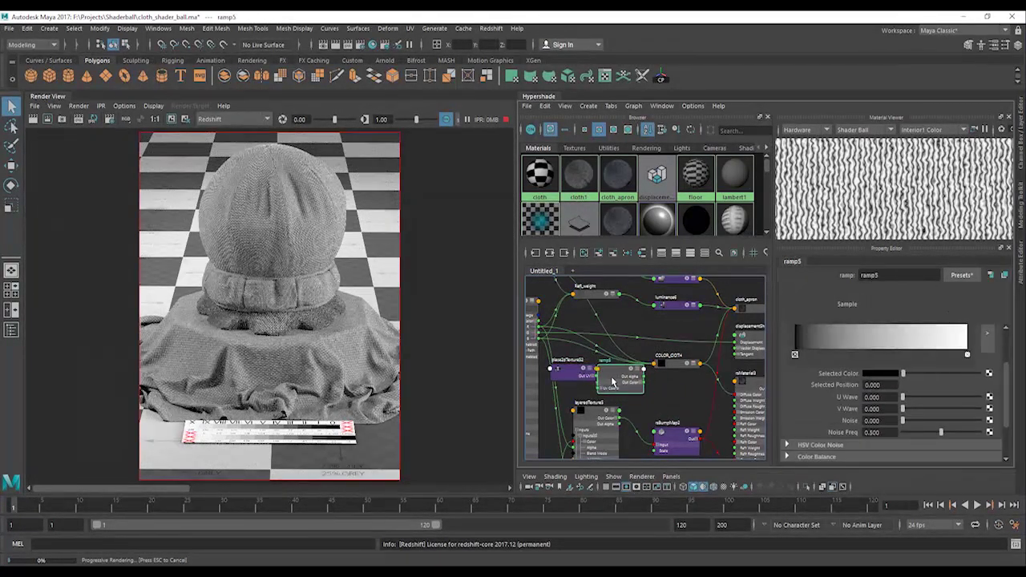
Create a multiplyDivide node in the empty graph area directly below COLOR_CLOTH
{"action": "left_click", "coordinate": [673, 401]}
{"action": "type", "text": "mul"}
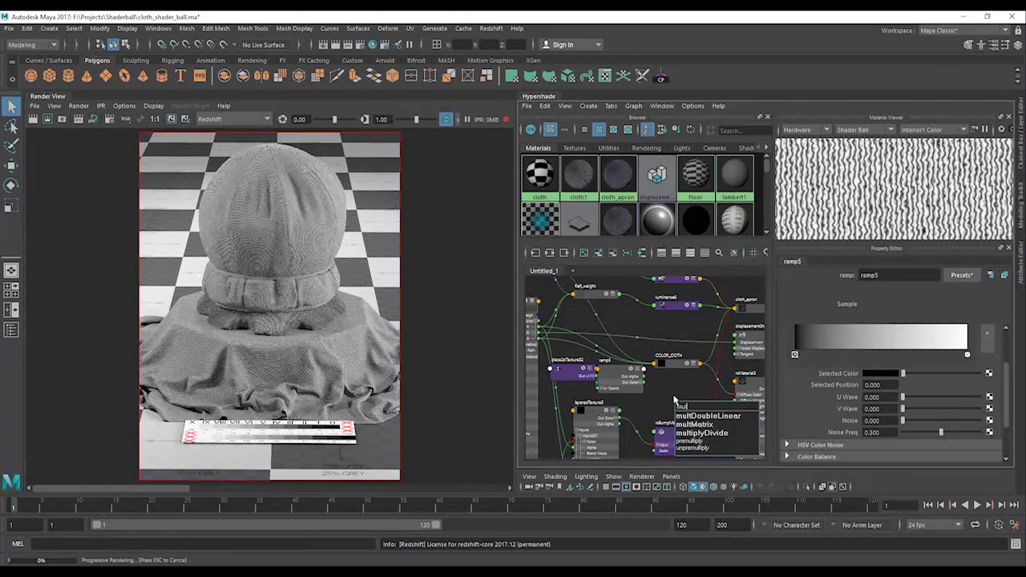
{"action": "key", "text": "Down"}
{"action": "key", "text": "Down"}
{"action": "key", "text": "Down"}
{"action": "key", "text": "Return"}
{"action": "left_click_drag", "start_coordinate": [673, 399], "coordinate": [660, 389]}
Remove the ramp's white entry and set its remaining black entry to the dark orange-brown from the color history
{"action": "left_click", "coordinate": [616, 378]}
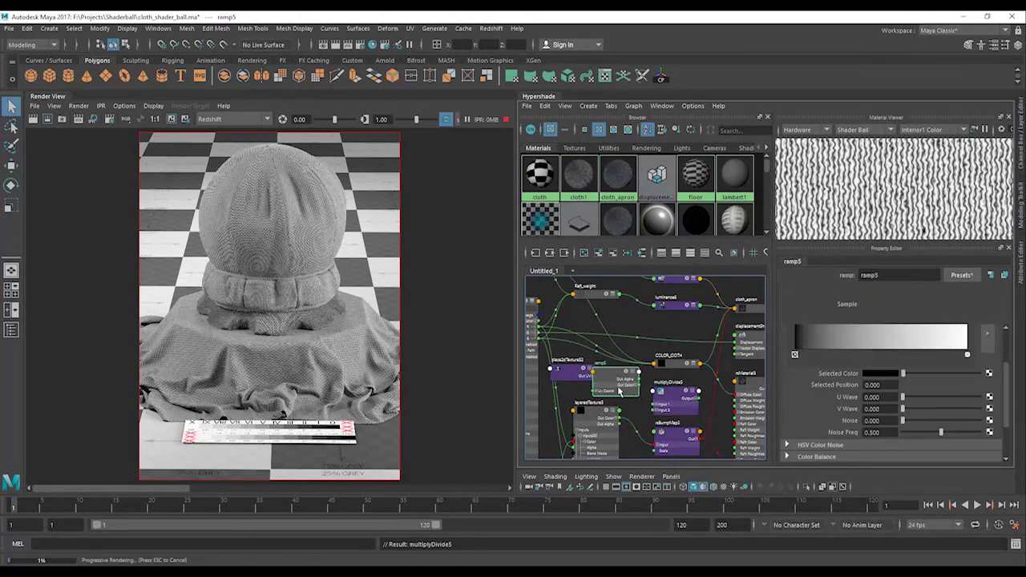
{"action": "left_click", "coordinate": [968, 356]}
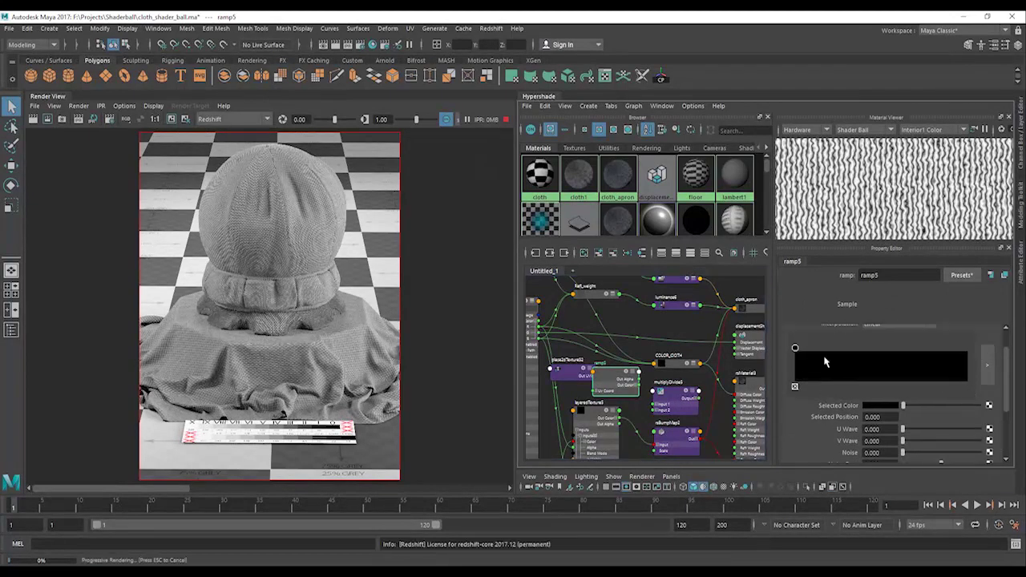
{"action": "left_click", "coordinate": [875, 405]}
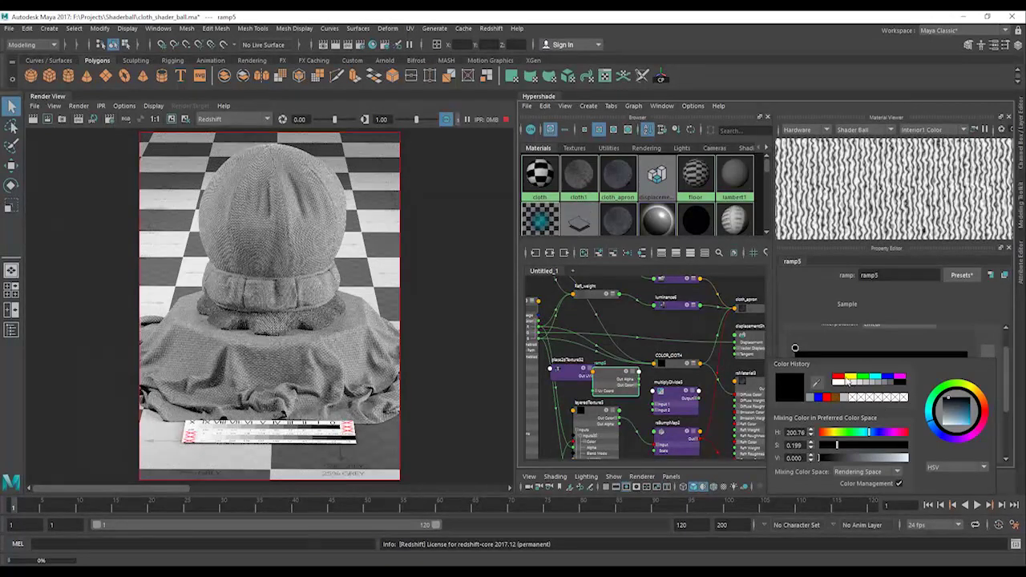
{"action": "left_click", "coordinate": [836, 398]}
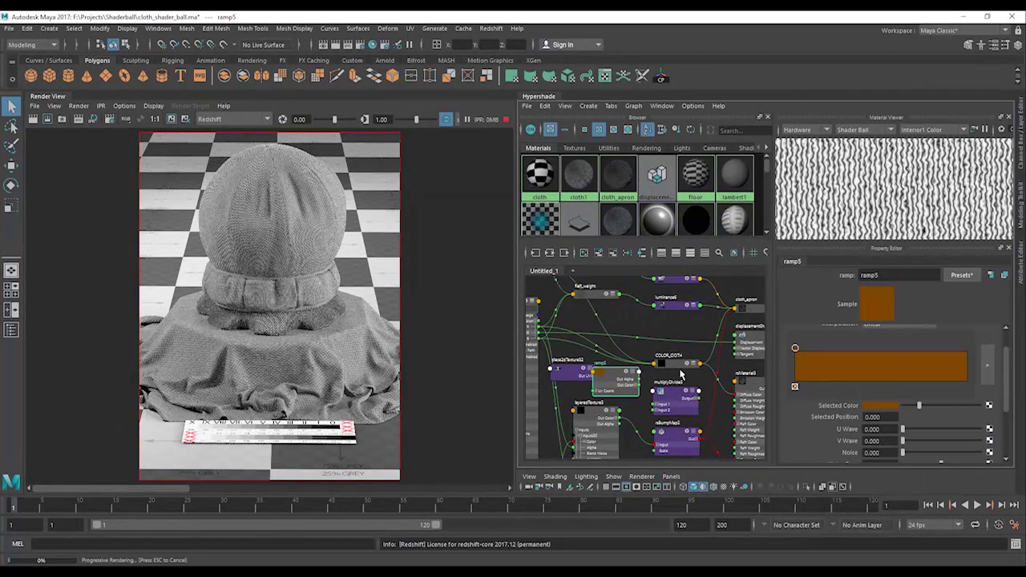
Connect the ramp's Out Color to Input 1 of the multiplyDivide node and set all three Input 2 values to 2
{"action": "left_click", "coordinate": [678, 398]}
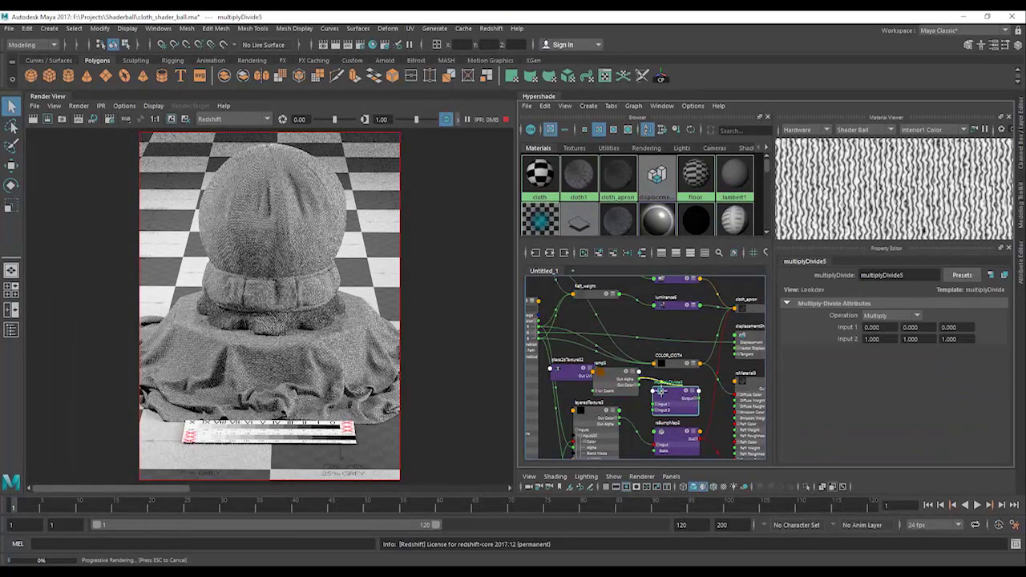
{"action": "middle_click_drag", "start_coordinate": [623, 388], "coordinate": [850, 330]}
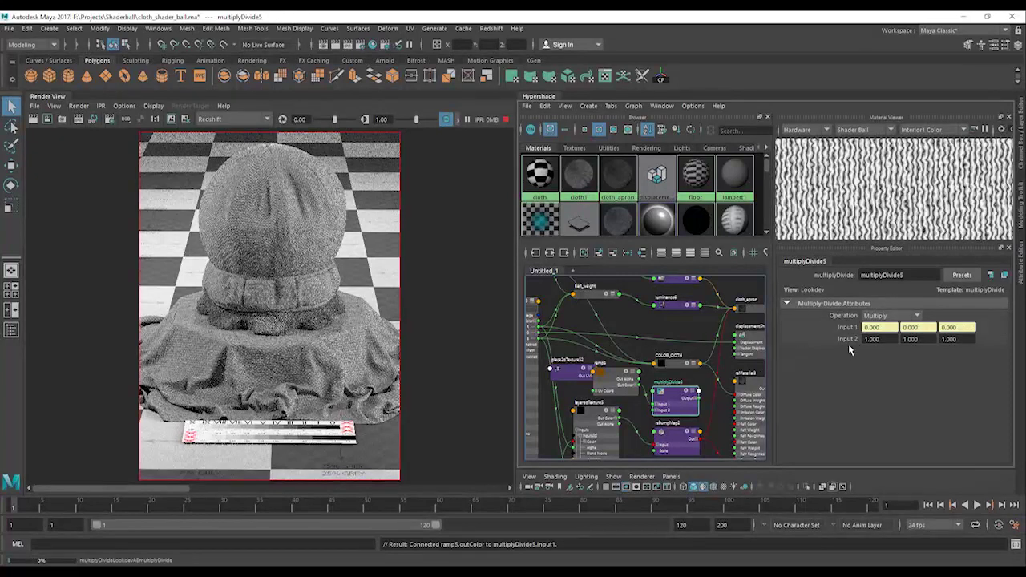
{"action": "left_click", "coordinate": [871, 339]}
{"action": "type", "text": "2"}
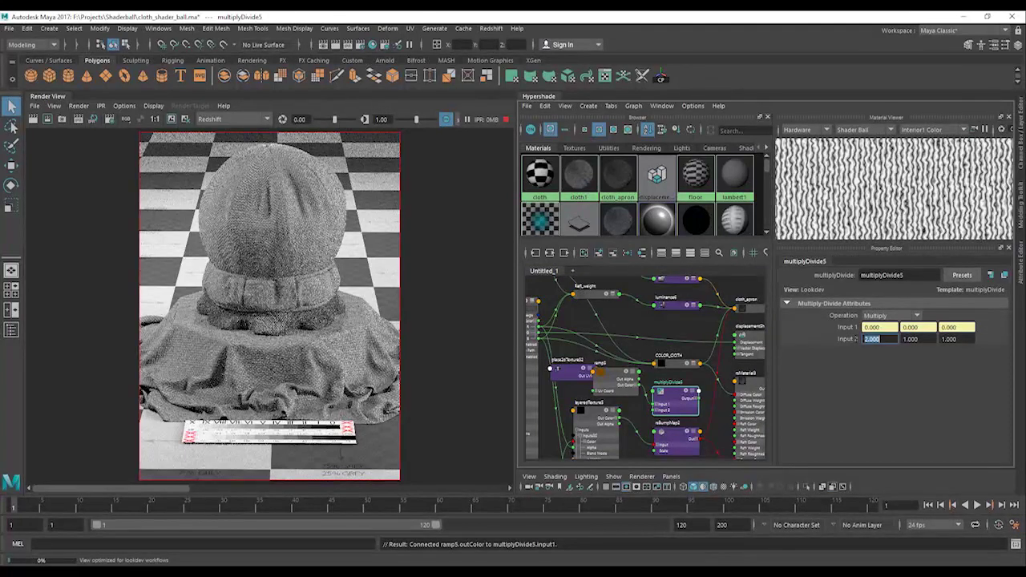
{"action": "key", "text": "Tab"}
{"action": "type", "text": "2"}
{"action": "key", "text": "Tab"}
{"action": "type", "text": "2"}
{"action": "key", "text": "Return"}
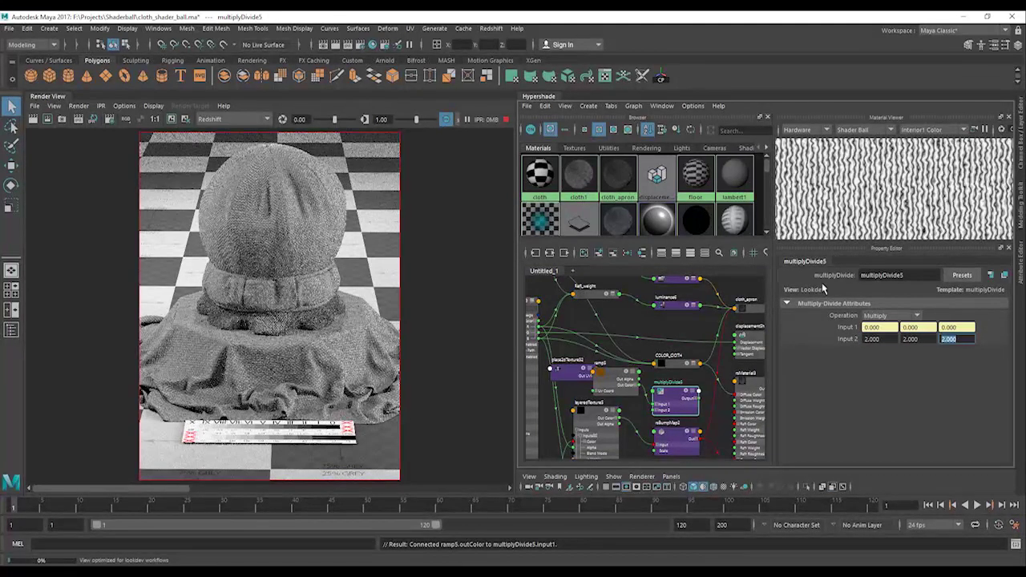
{"action": "left_click", "coordinate": [664, 400]}
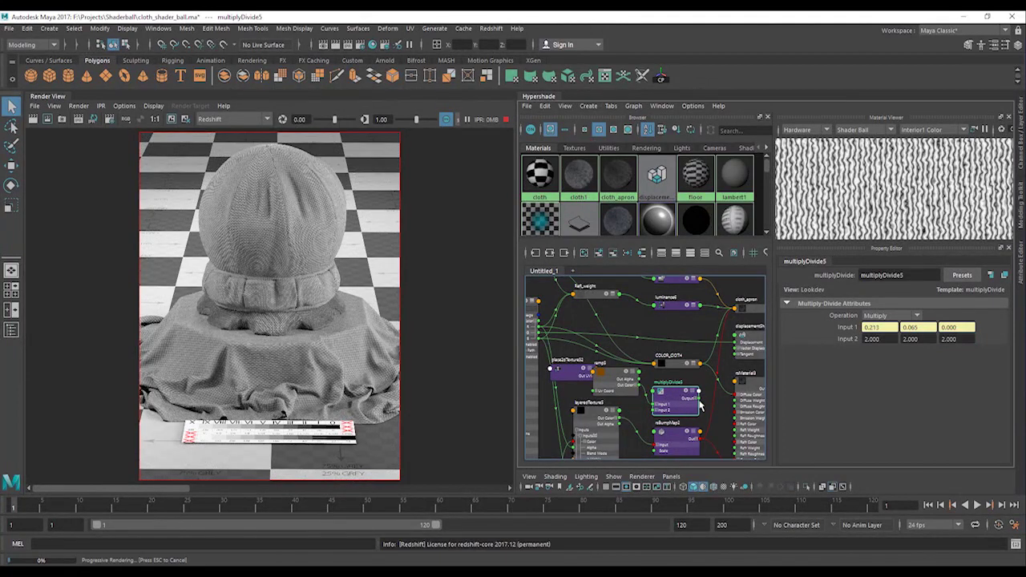
Connect the ramp to the Color of COLOR_CLOTH's second layer and the multiplyDivide output to the third layer's Color
{"action": "middle_click_drag", "start_coordinate": [686, 385], "coordinate": [650, 367], "text": "alt"}
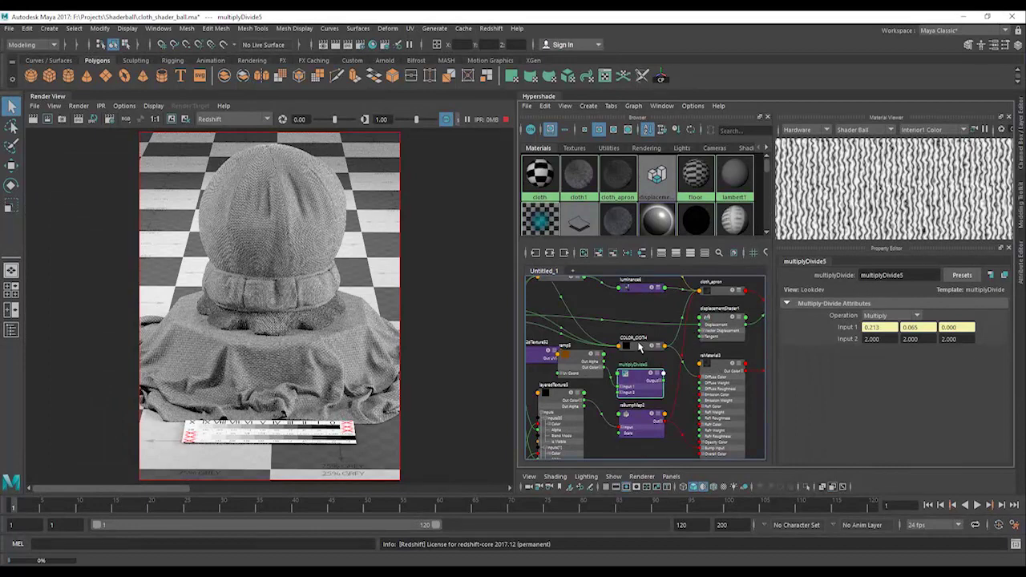
{"action": "left_click", "coordinate": [639, 346]}
{"action": "left_click", "coordinate": [821, 365]}
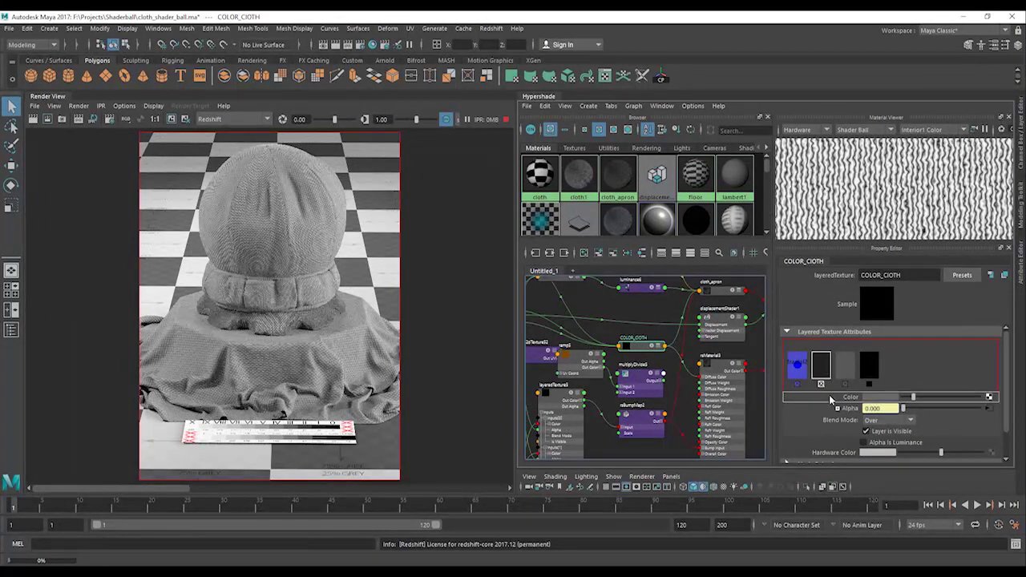
{"action": "middle_click_drag", "start_coordinate": [823, 396], "coordinate": [823, 396]}
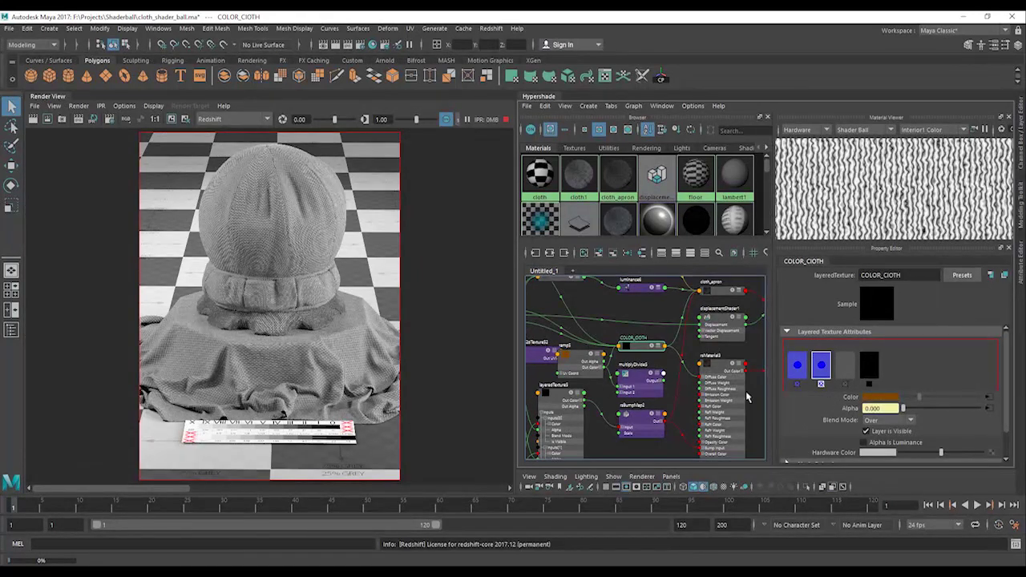
{"action": "left_click", "coordinate": [846, 371]}
{"action": "middle_click_drag", "start_coordinate": [646, 389], "coordinate": [826, 396]}
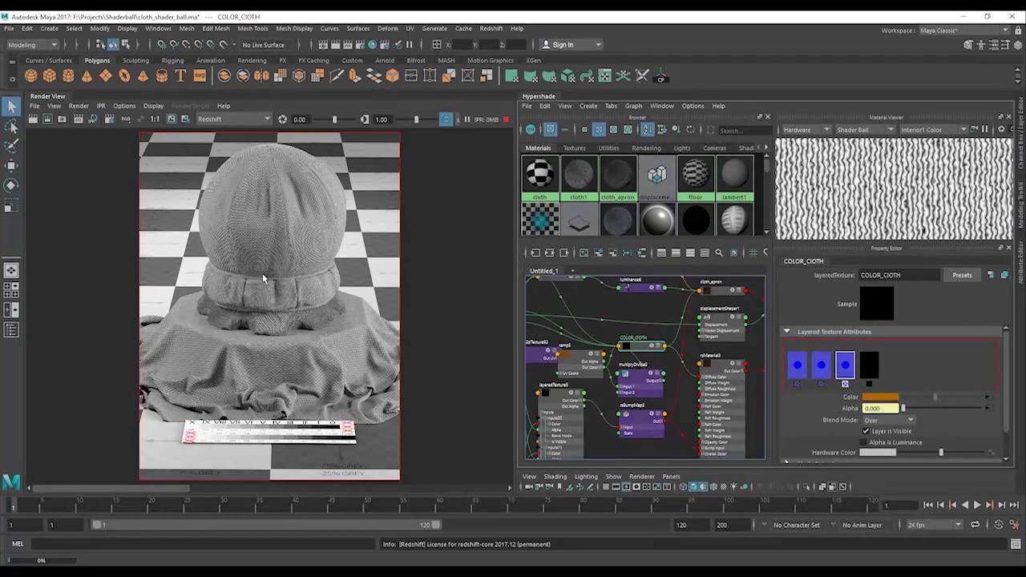
Examine how the orange thread colors render on the gathered band and the stitched ball surface
{"action": "scroll", "coordinate": [259, 277], "scroll_direction": "up", "scroll_amount": 1}
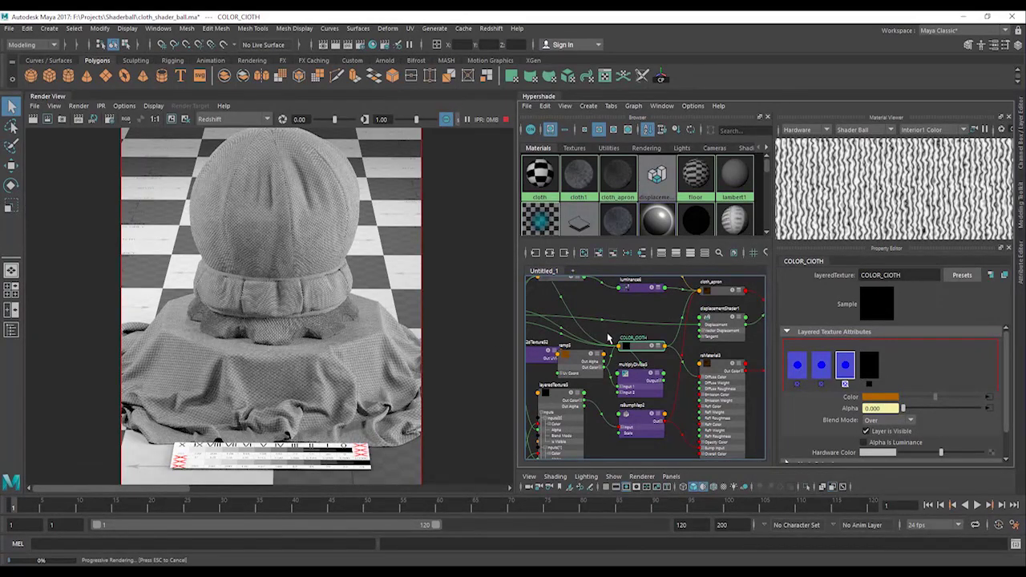
{"action": "scroll", "coordinate": [268, 262], "scroll_direction": "up", "scroll_amount": 5}
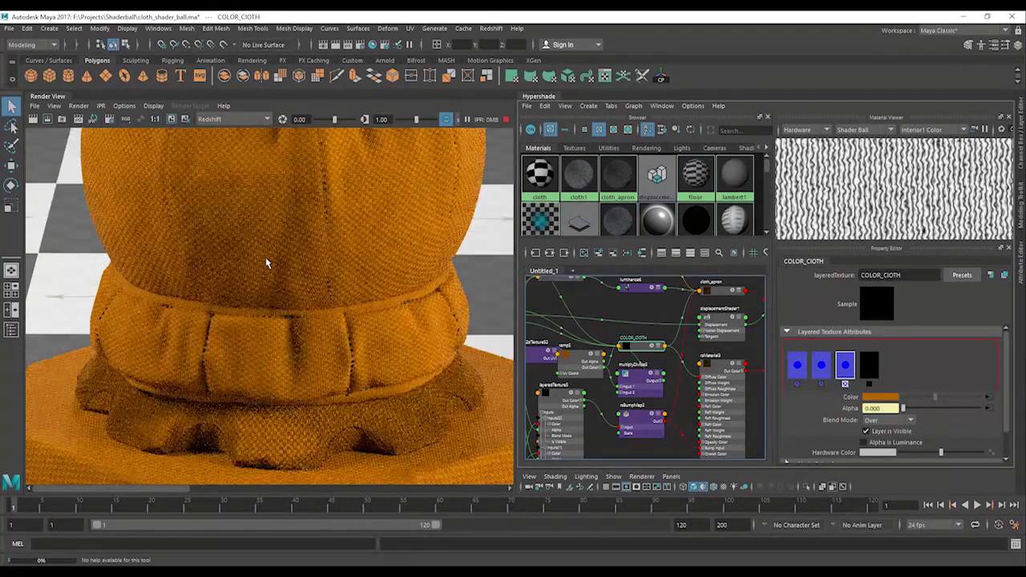
{"action": "middle_click_drag", "start_coordinate": [246, 375], "coordinate": [288, 412], "text": "alt"}
{"action": "mouse_move", "coordinate": [299, 301]}
{"action": "middle_mouse_down", "text": "alt"}
{"action": "mouse_move", "coordinate": [308, 376]}
{"action": "mouse_move", "coordinate": [297, 457]}
{"action": "middle_mouse_up", "text": "alt"}
{"action": "middle_click_drag", "start_coordinate": [293, 260], "coordinate": [293, 357], "text": "alt"}
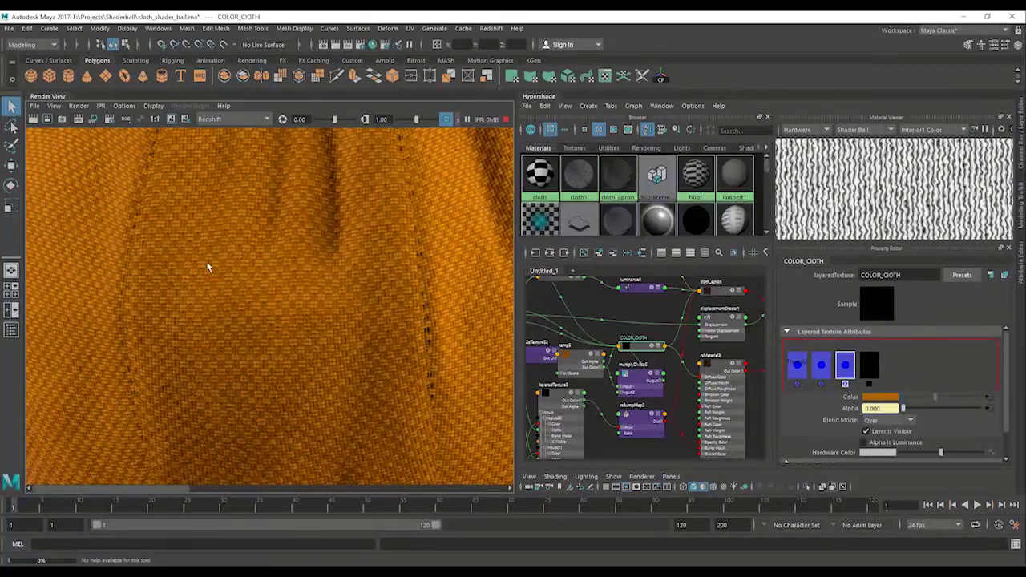
{"action": "middle_click_drag", "start_coordinate": [226, 291], "coordinate": [259, 283], "text": "alt"}
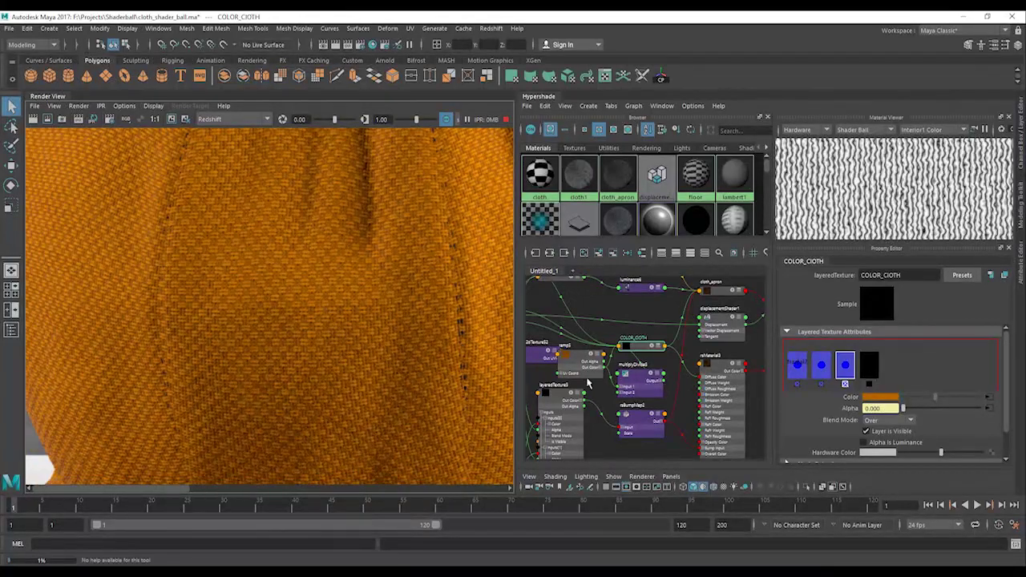
Change the ramp's color to olive green by shifting its hue
{"action": "left_click", "coordinate": [573, 369]}
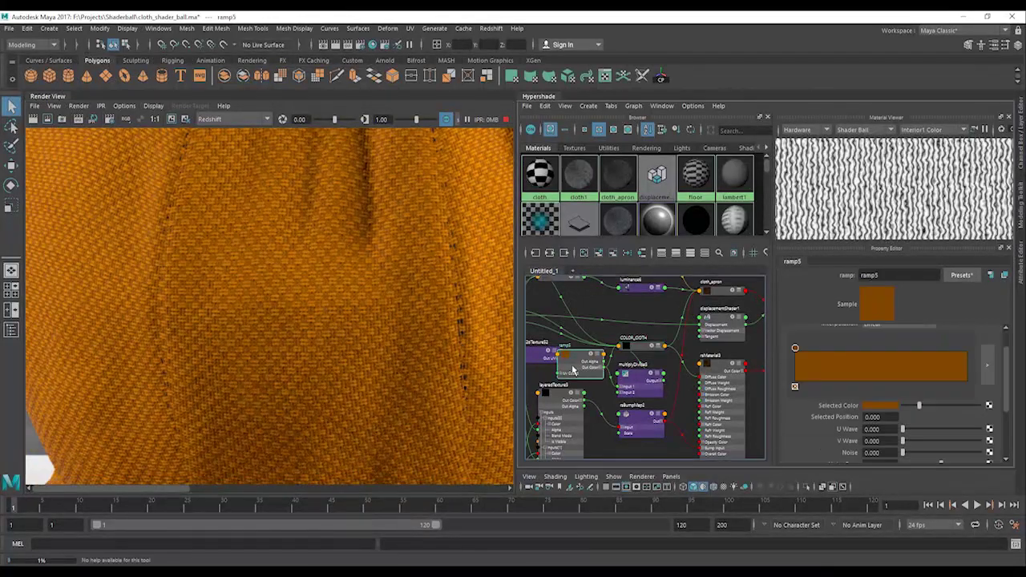
{"action": "left_click", "coordinate": [885, 406]}
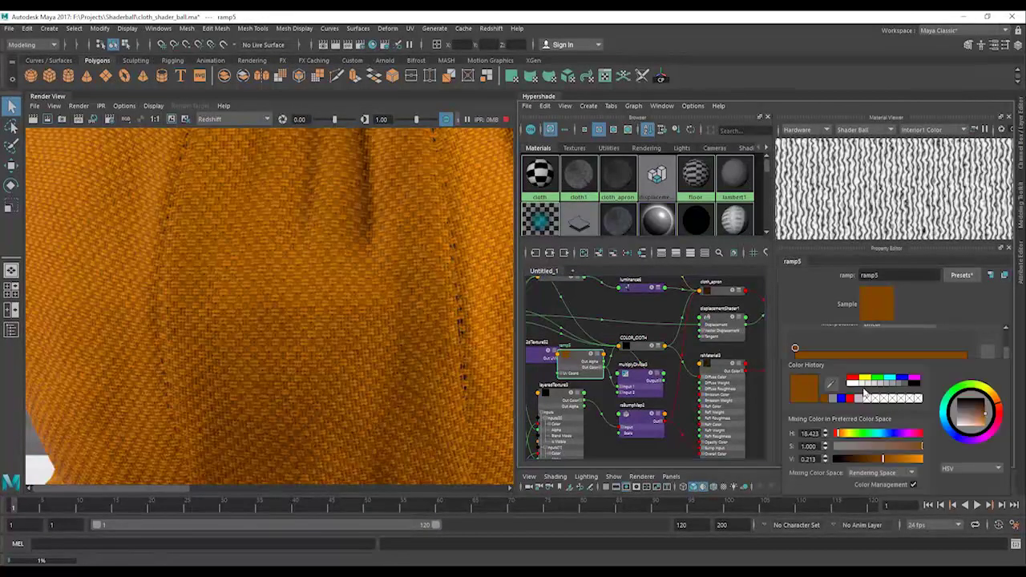
{"action": "left_click", "coordinate": [854, 436]}
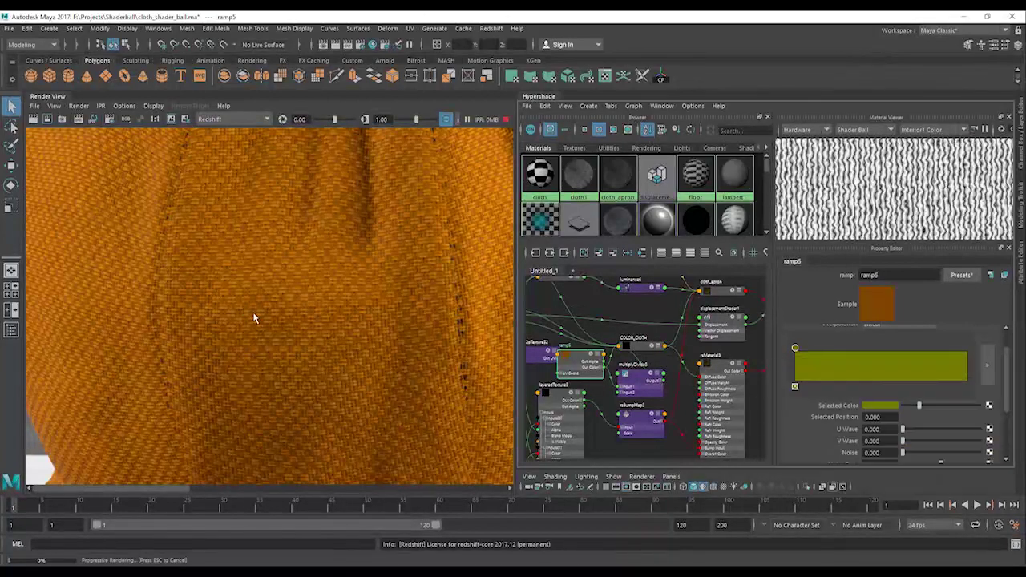
Examine the yellow-green weave across the draped cloth, scalloped trim, gathered band and top of the ball
{"action": "key", "text": "f"}
{"action": "scroll", "coordinate": [268, 301], "scroll_direction": "up", "scroll_amount": 3}
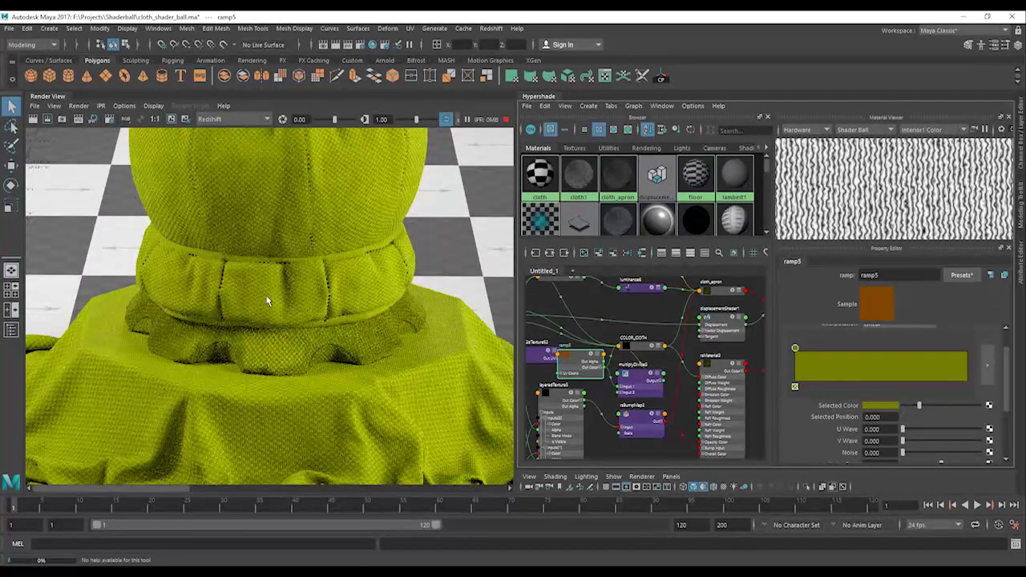
{"action": "scroll", "coordinate": [247, 317], "scroll_direction": "up", "scroll_amount": 5}
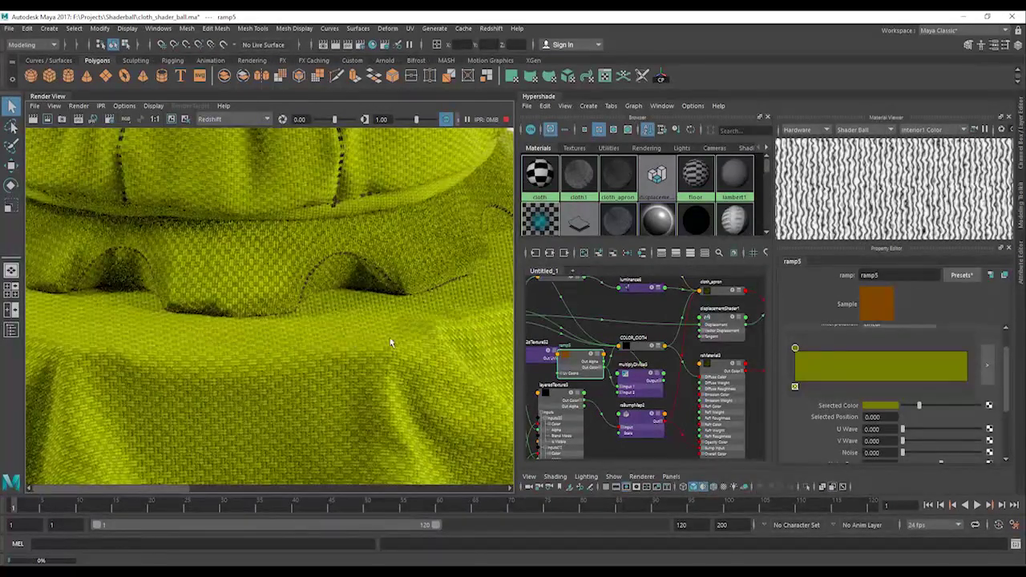
{"action": "middle_click_drag", "start_coordinate": [240, 200], "coordinate": [307, 309], "text": "alt"}
{"action": "middle_click_drag", "start_coordinate": [281, 195], "coordinate": [275, 315], "text": "alt"}
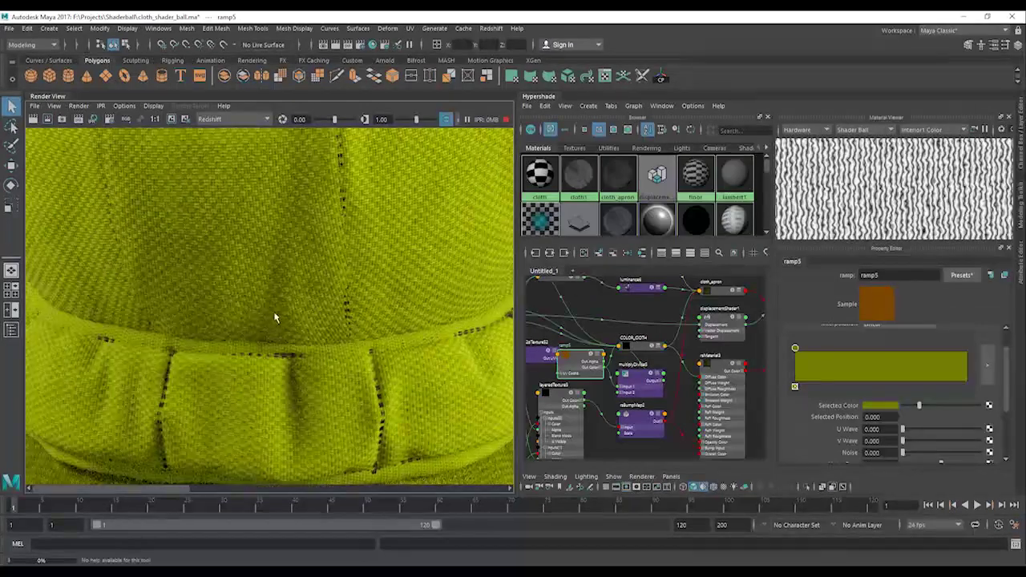
{"action": "mouse_move", "coordinate": [168, 240]}
{"action": "middle_mouse_down", "text": "alt"}
{"action": "mouse_move", "coordinate": [291, 322]}
{"action": "mouse_move", "coordinate": [295, 375]}
{"action": "middle_mouse_up", "text": "alt"}
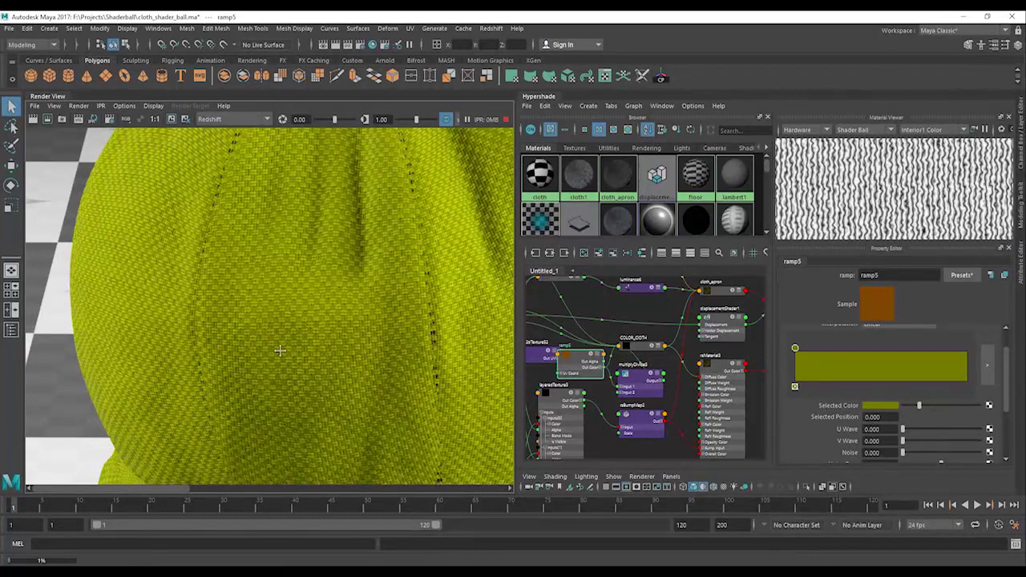
{"action": "middle_click_drag", "start_coordinate": [277, 300], "coordinate": [291, 404], "text": "alt"}
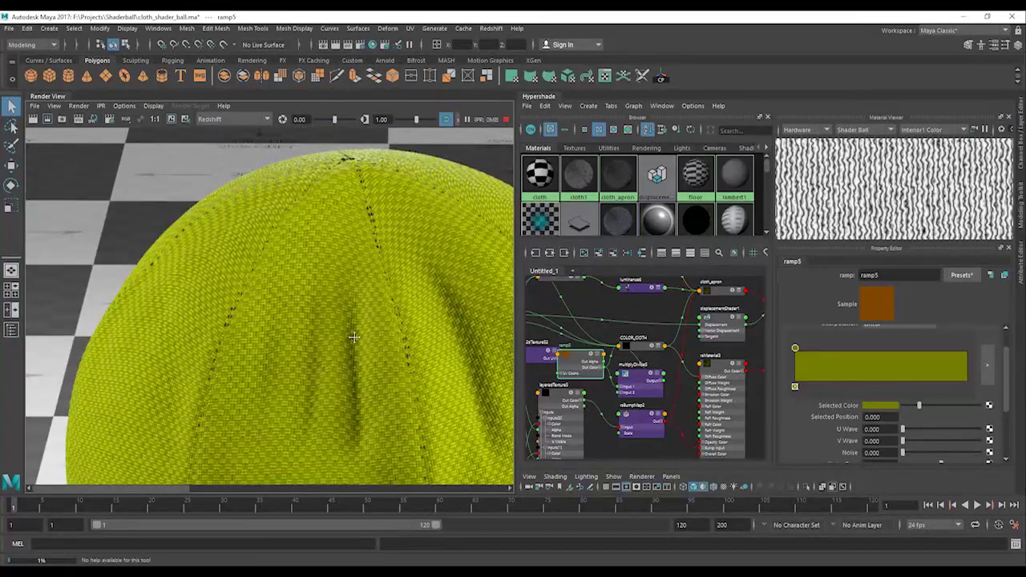
{"action": "middle_click_drag", "start_coordinate": [353, 337], "coordinate": [282, 269], "text": "alt"}
{"action": "middle_click_drag", "start_coordinate": [314, 390], "coordinate": [311, 315], "text": "alt"}
{"action": "middle_click_drag", "start_coordinate": [298, 374], "coordinate": [298, 323], "text": "alt"}
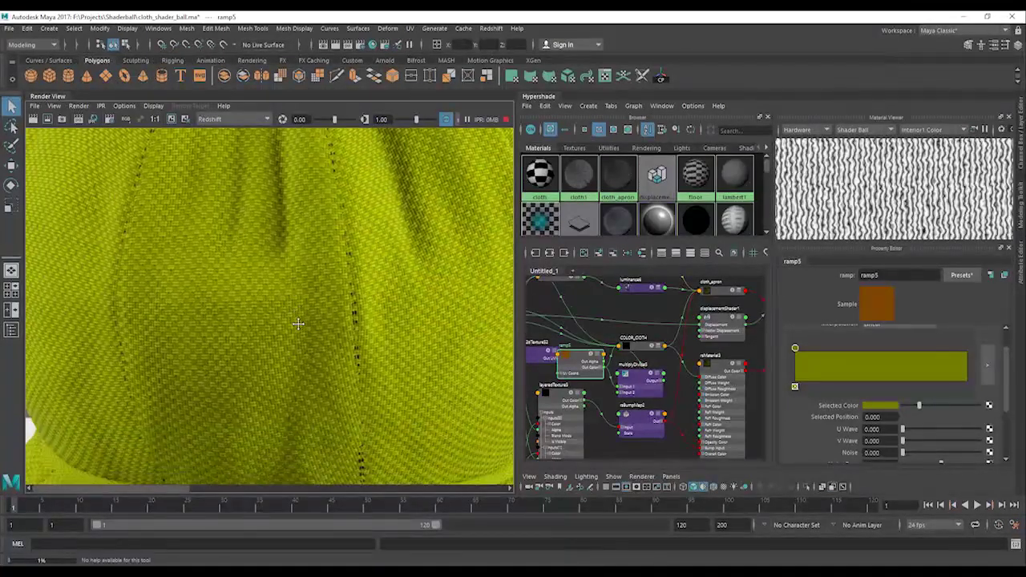
Inspect the COLOR_CLOTH layers and compare them with the rendered threads on the trim and ball
{"action": "left_click", "coordinate": [644, 350]}
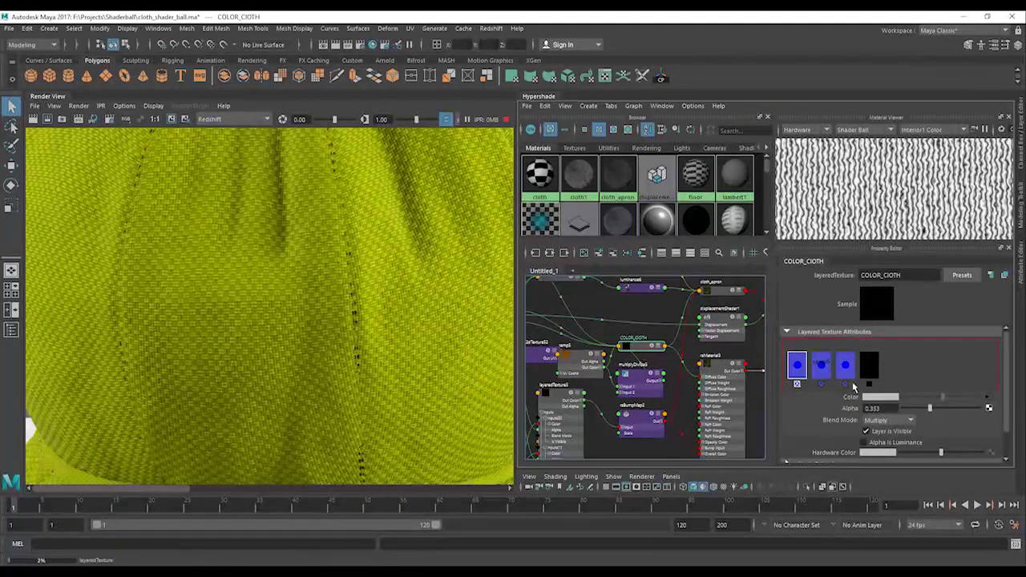
{"action": "scroll", "coordinate": [639, 356], "scroll_direction": "up", "scroll_amount": 5}
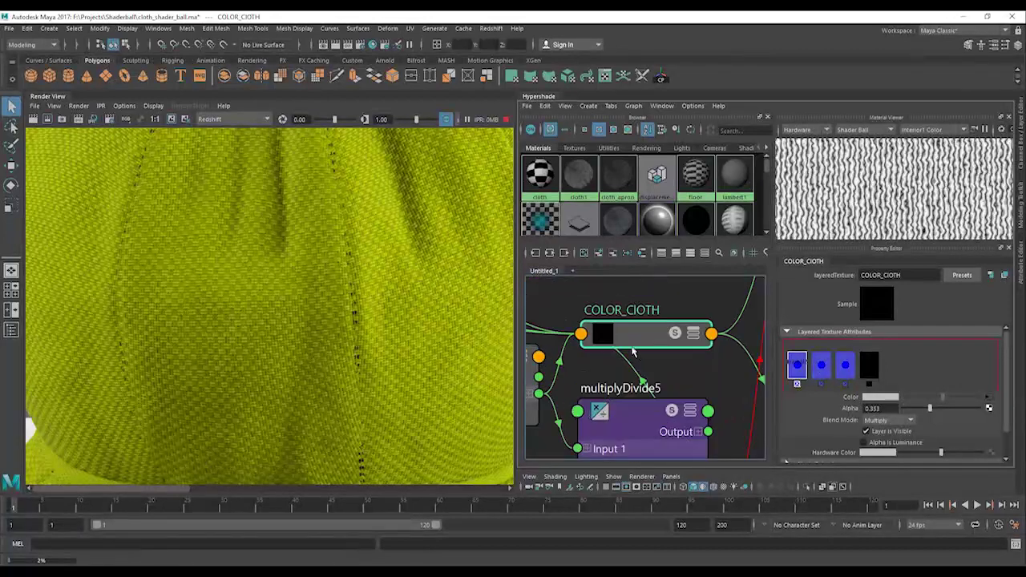
{"action": "middle_click_drag", "start_coordinate": [370, 360], "coordinate": [308, 309], "text": "alt"}
{"action": "middle_click_drag", "start_coordinate": [351, 346], "coordinate": [321, 285], "text": "alt"}
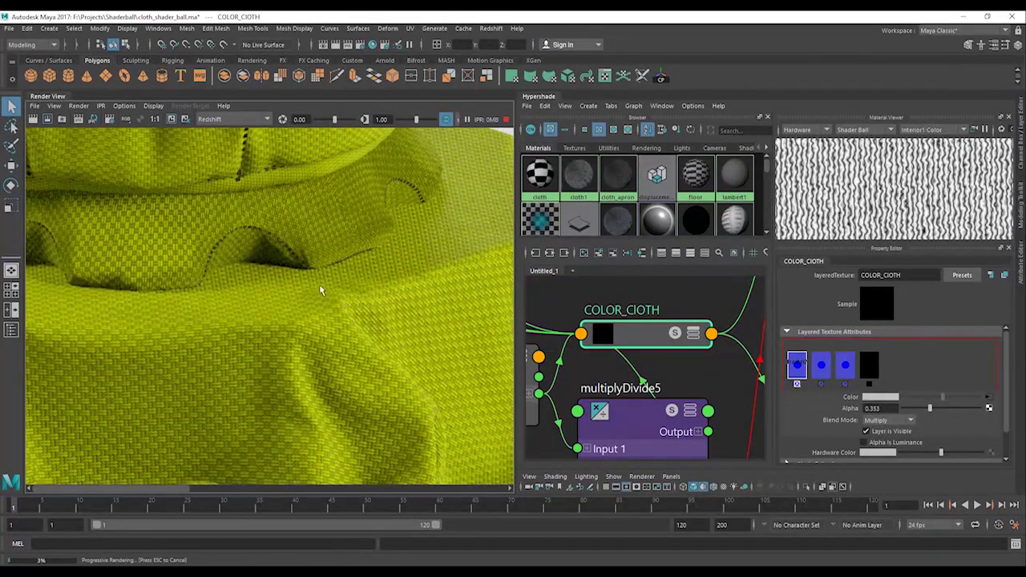
{"action": "middle_click_drag", "start_coordinate": [262, 338], "coordinate": [483, 341], "text": "alt"}
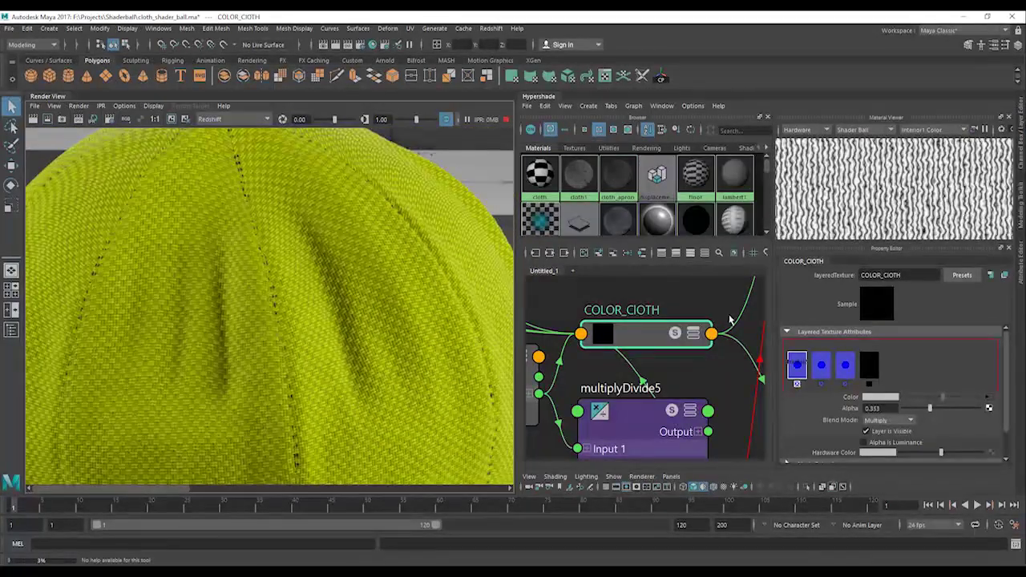
Rename the ramp node feeding COLOR_CLOTH as BASE_COLOR
{"action": "scroll", "coordinate": [703, 335], "scroll_direction": "down", "scroll_amount": 5}
{"action": "left_click_drag", "start_coordinate": [616, 323], "coordinate": [625, 310]}
{"action": "type", "text": "BASE"}
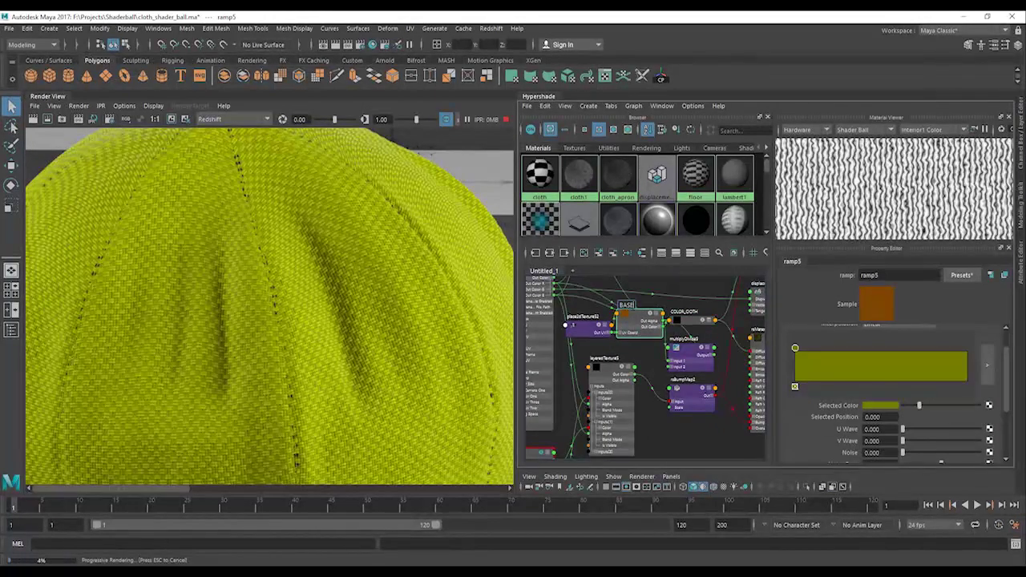
{"action": "key", "text": "Return"}
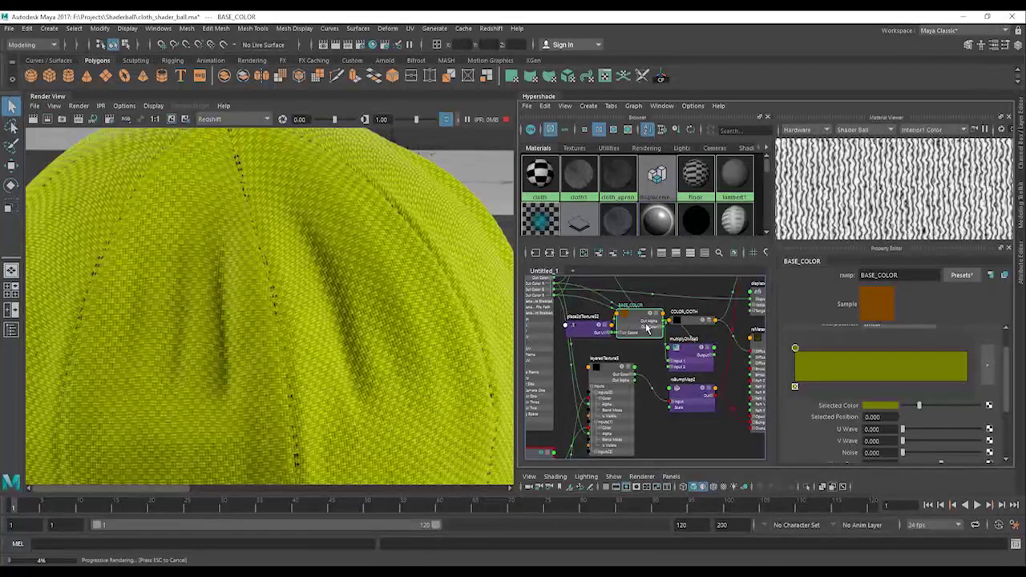
Delete the BASE_COLOR ramp and its place2dTexture node from the graph
{"action": "key", "text": "Delete"}
{"action": "left_click", "coordinate": [595, 335]}
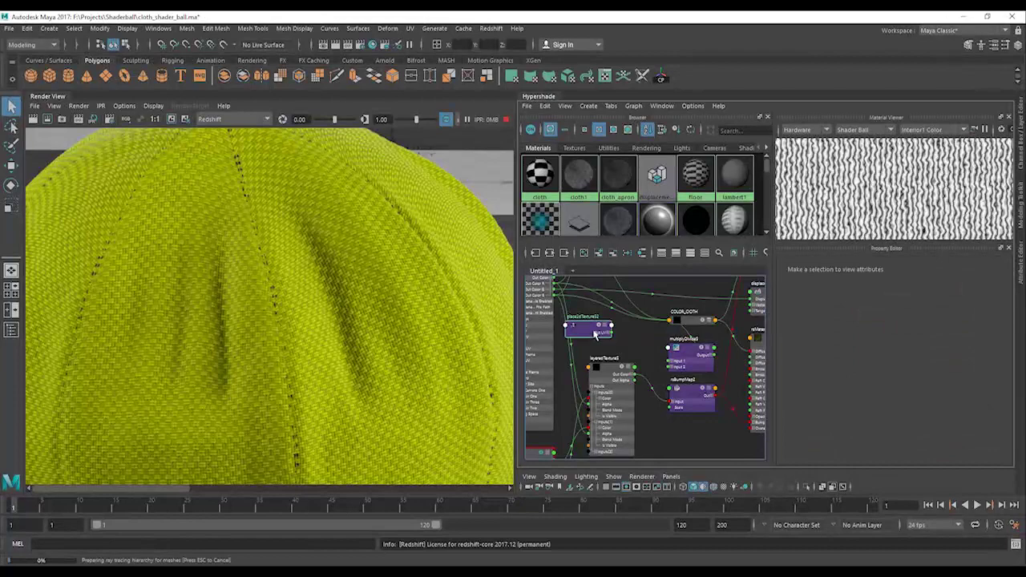
{"action": "key", "text": "Delete"}
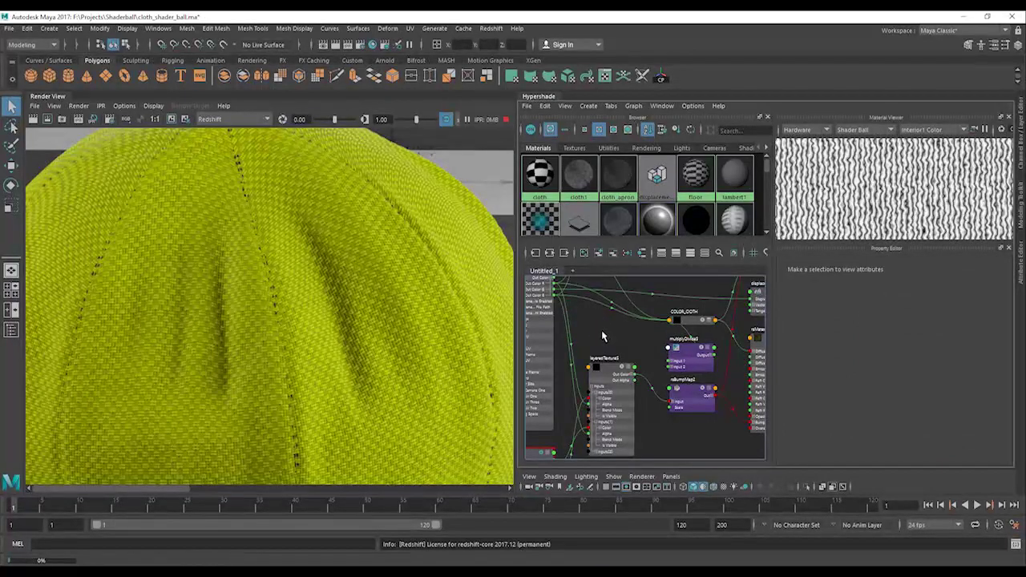
Create a layeredTexture node beside COLOR_CLOTH and set its layer color to the previously used olive green from the color history
{"action": "key", "text": "Tab"}
{"action": "type", "text": "layeredTexture"}
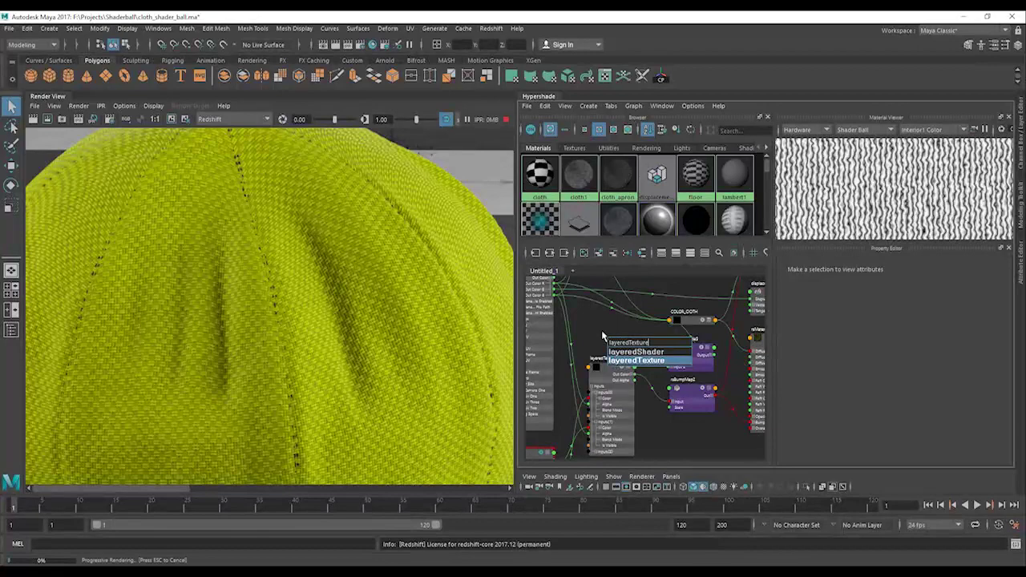
{"action": "key", "text": "Return"}
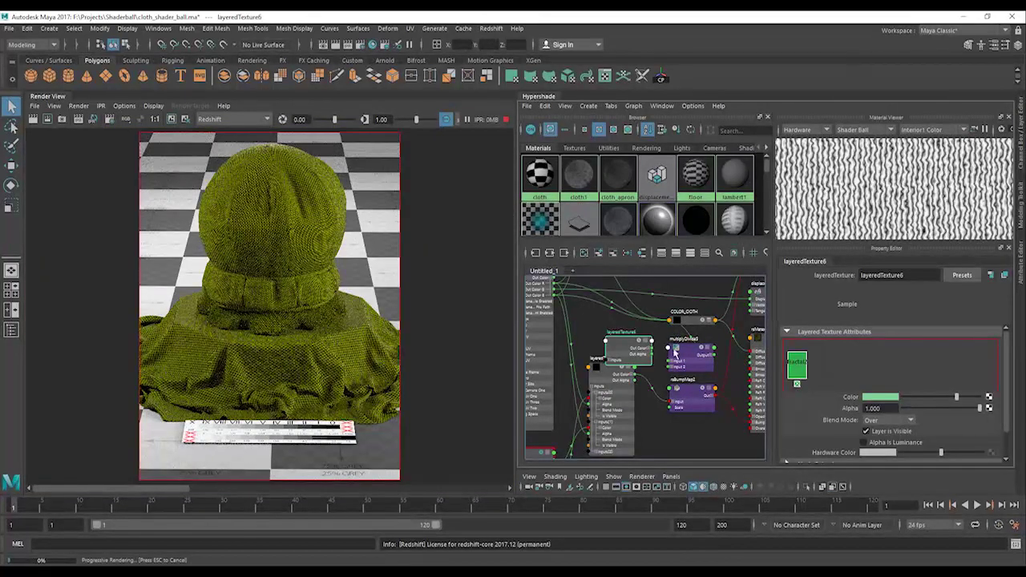
{"action": "left_click_drag", "start_coordinate": [627, 345], "coordinate": [622, 336]}
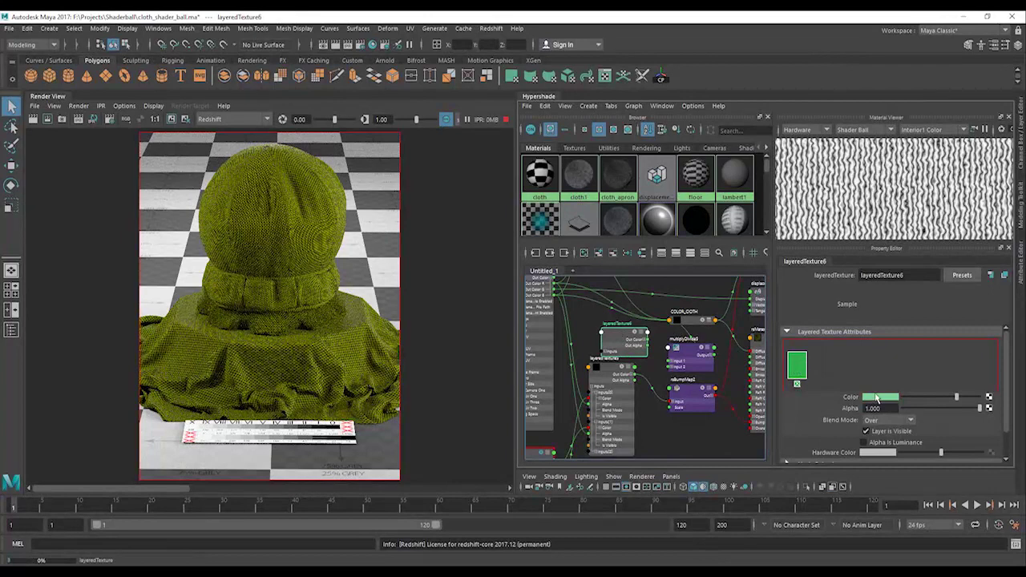
{"action": "left_click", "coordinate": [876, 398]}
{"action": "left_click", "coordinate": [810, 389]}
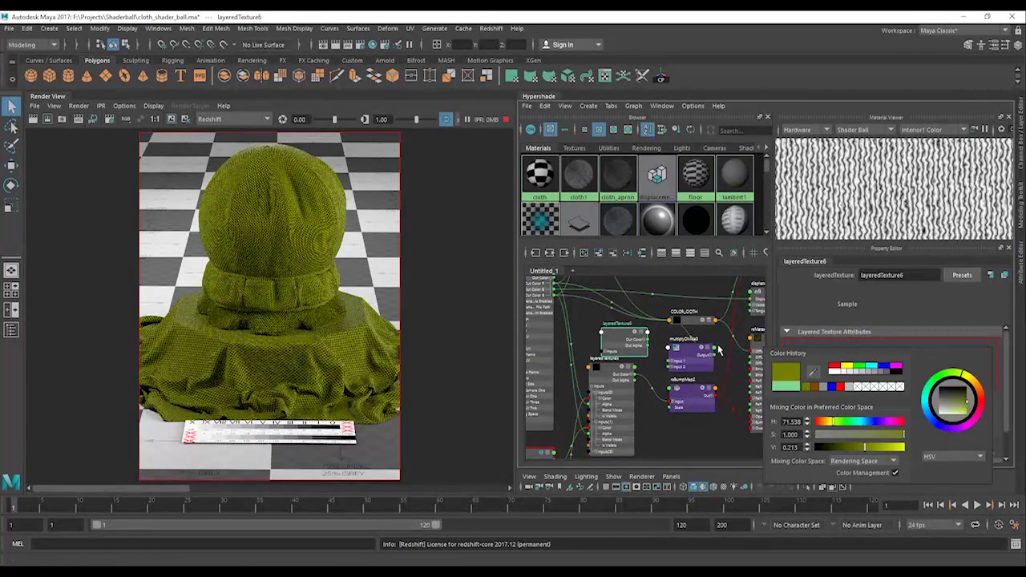
Connect the new layered texture's Out Color to Input 1 of multiplyDivide5
{"action": "left_click", "coordinate": [675, 355]}
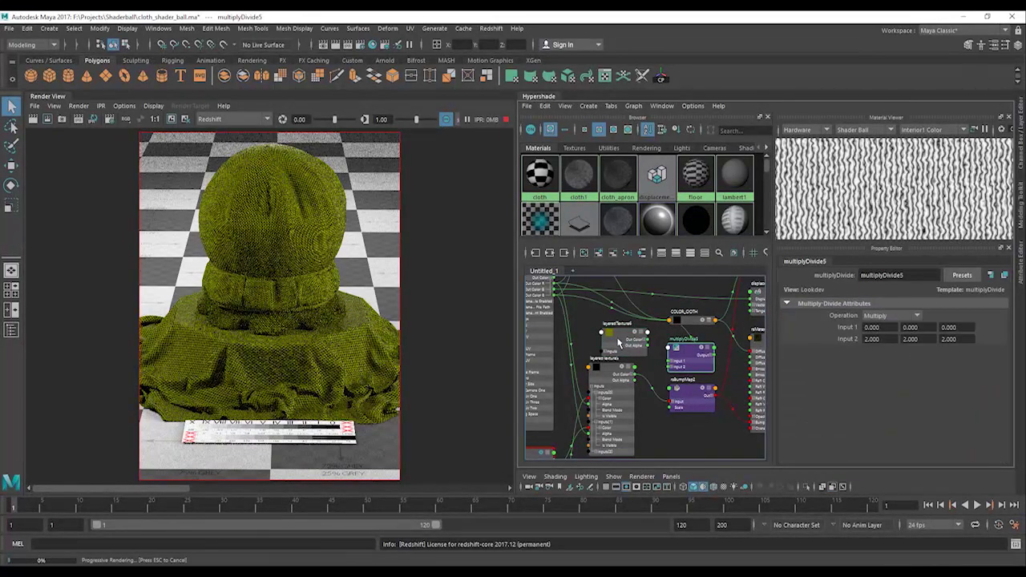
{"action": "middle_click_drag", "start_coordinate": [616, 341], "coordinate": [836, 328]}
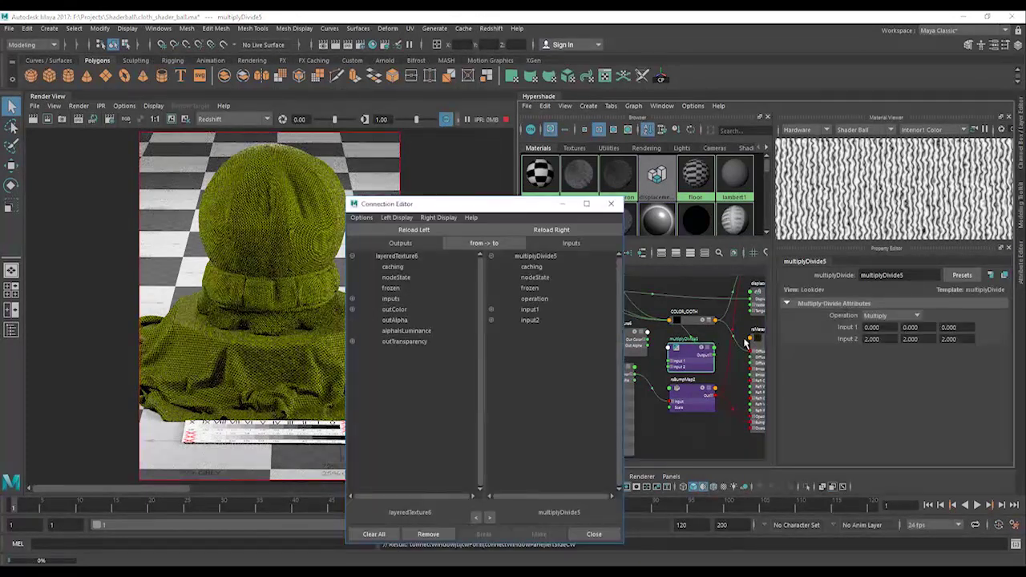
{"action": "left_click", "coordinate": [610, 205]}
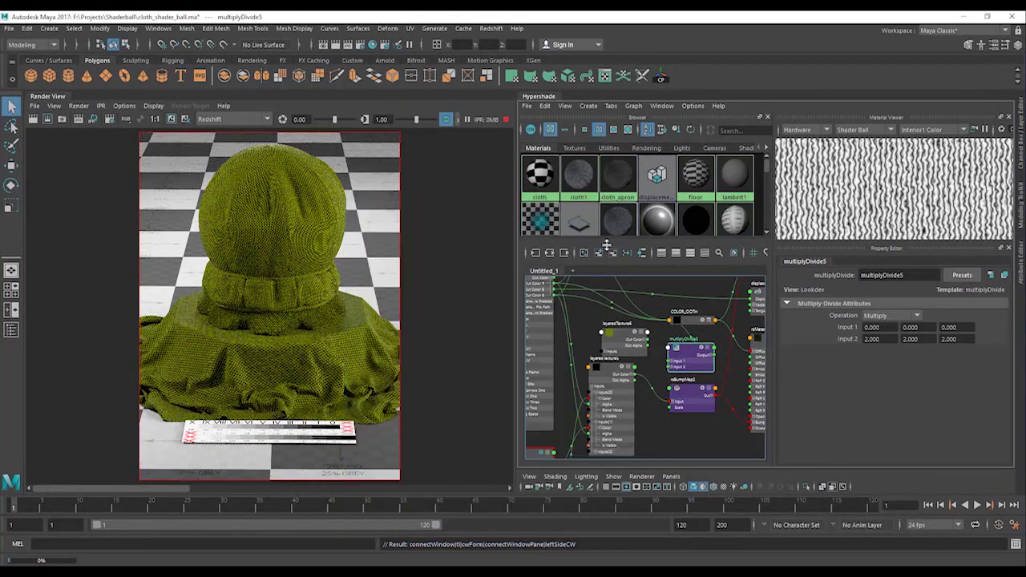
{"action": "left_click", "coordinate": [645, 341]}
{"action": "left_click", "coordinate": [674, 365]}
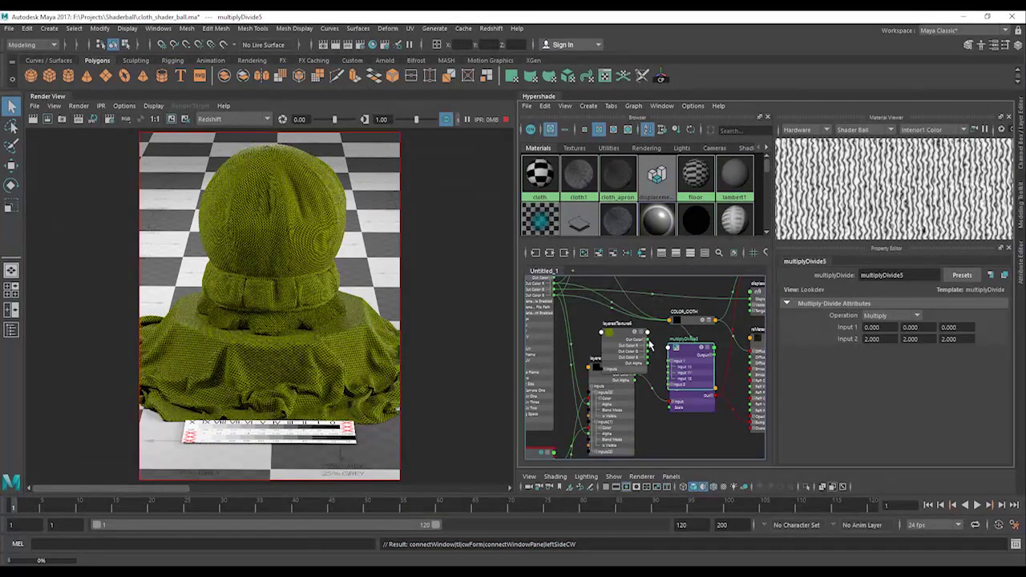
{"action": "left_click_drag", "start_coordinate": [649, 343], "coordinate": [681, 362]}
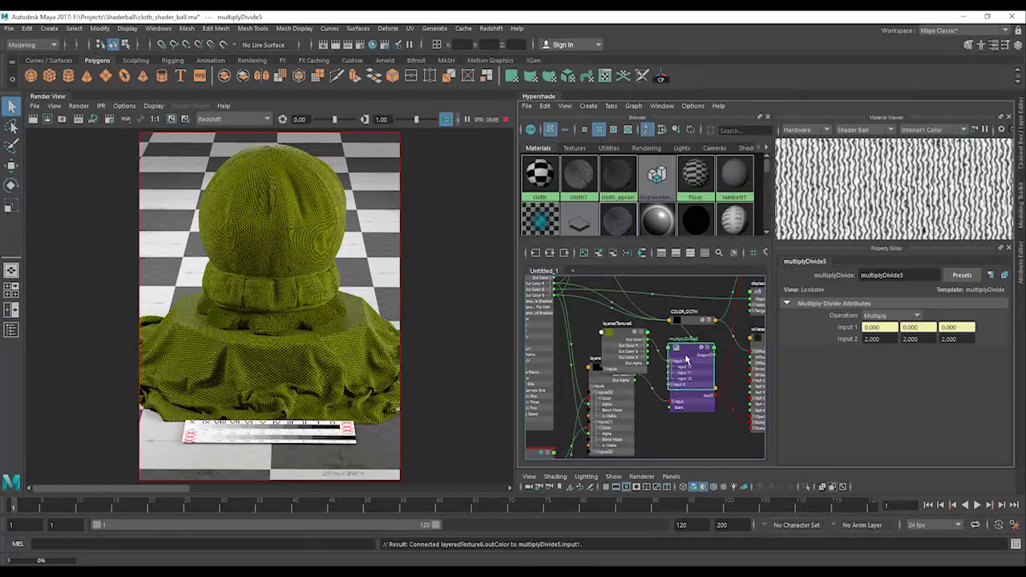
Connect the olive layered texture to the color of COLOR_CLOTH's second layer
{"action": "left_click", "coordinate": [694, 320]}
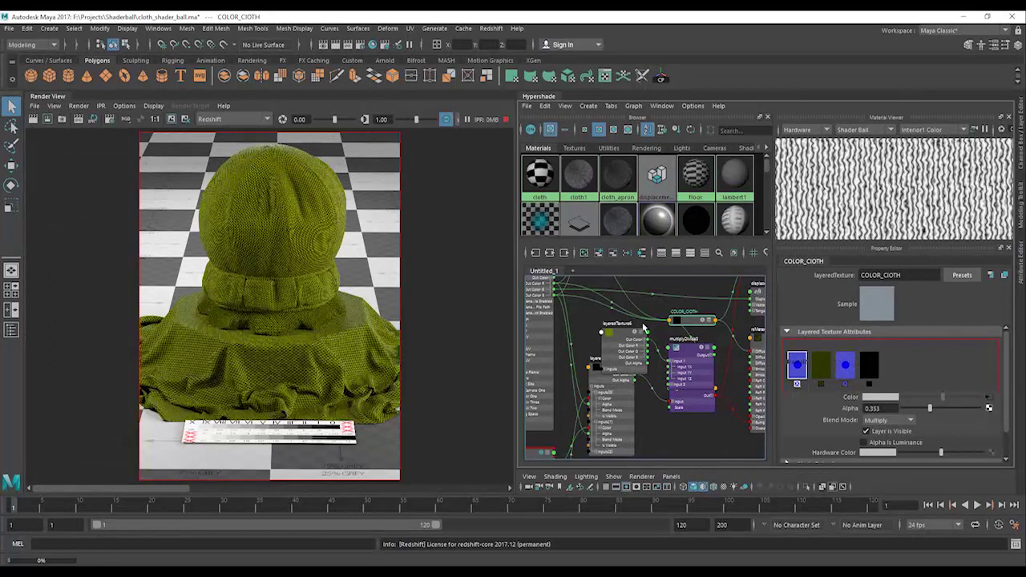
{"action": "left_click", "coordinate": [821, 365]}
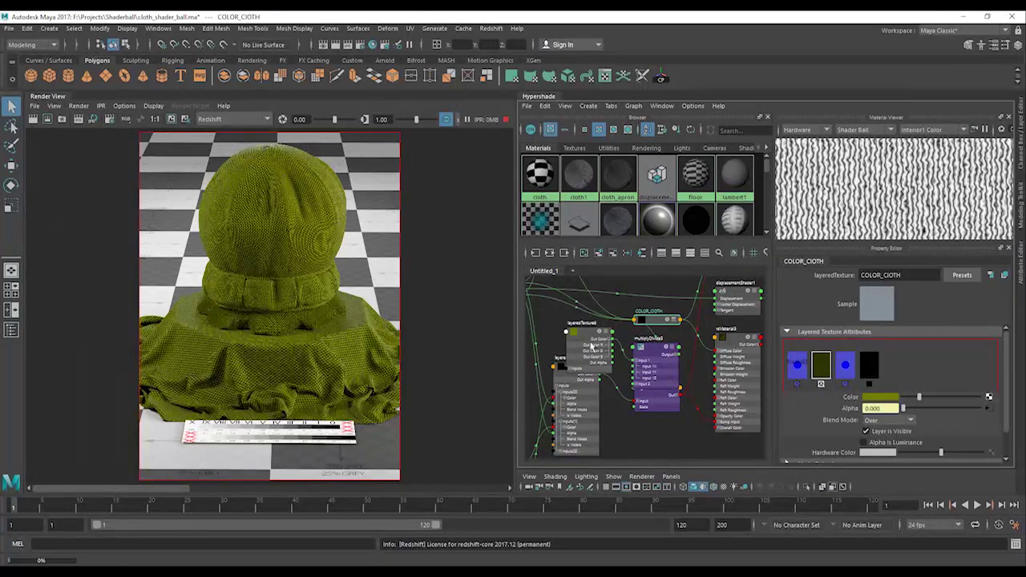
{"action": "middle_click_drag", "start_coordinate": [592, 345], "coordinate": [825, 396]}
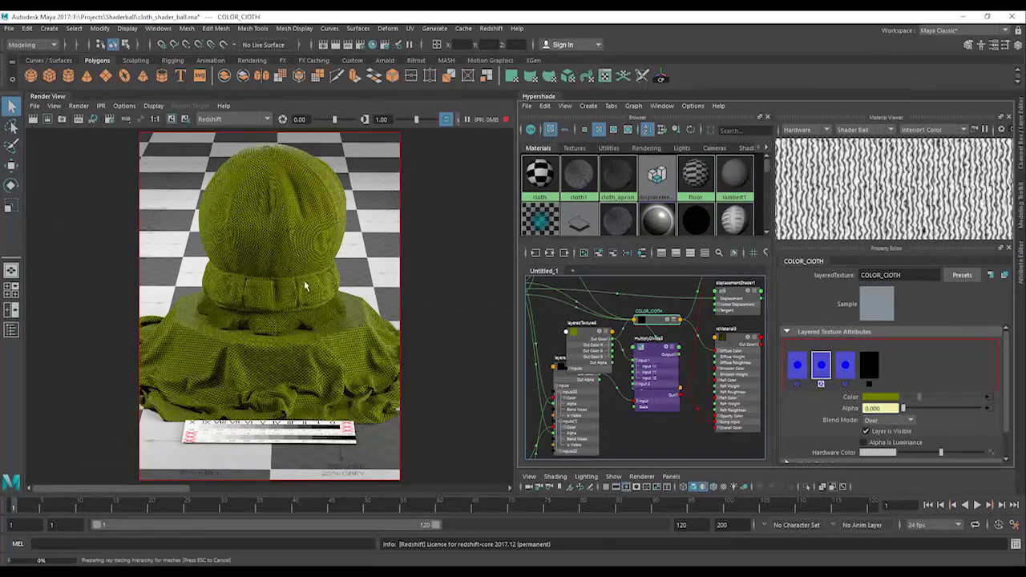
Examine the rendered weave on the gathered band and preview the olive layered texture on its own
{"action": "scroll", "coordinate": [284, 277], "scroll_direction": "up", "scroll_amount": 8}
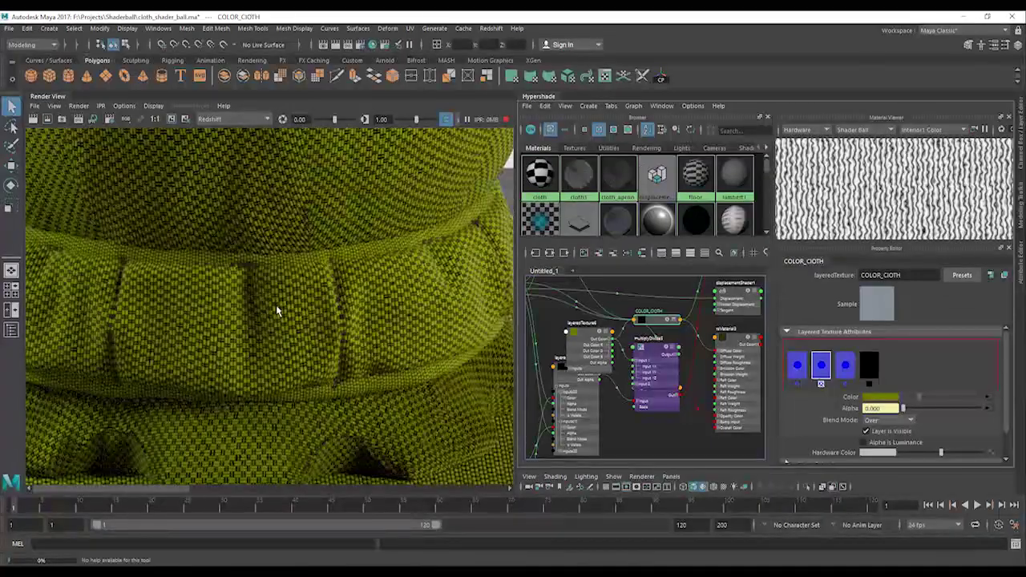
{"action": "left_click", "coordinate": [657, 351]}
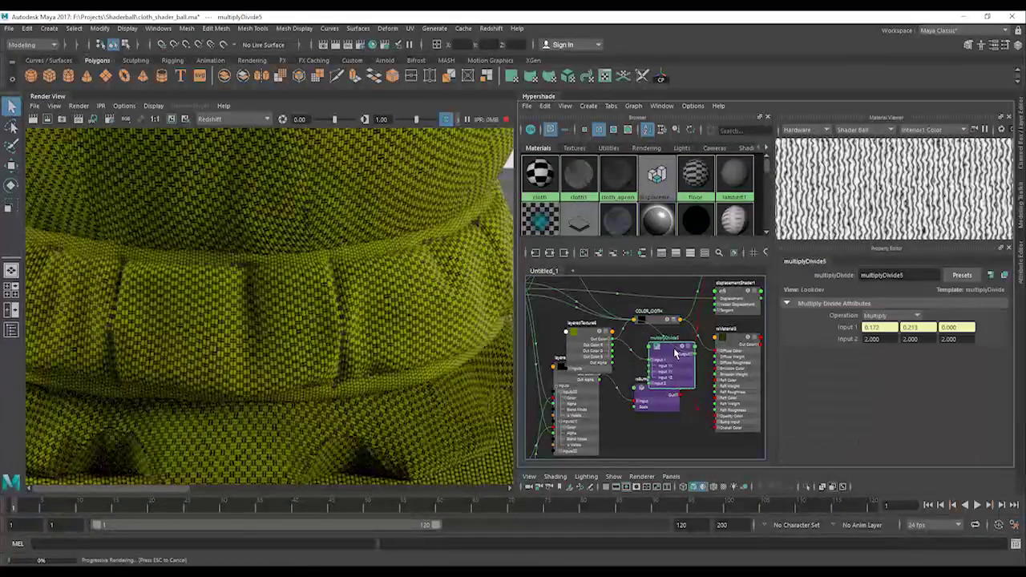
{"action": "scroll", "coordinate": [259, 306], "scroll_direction": "up", "scroll_amount": 8}
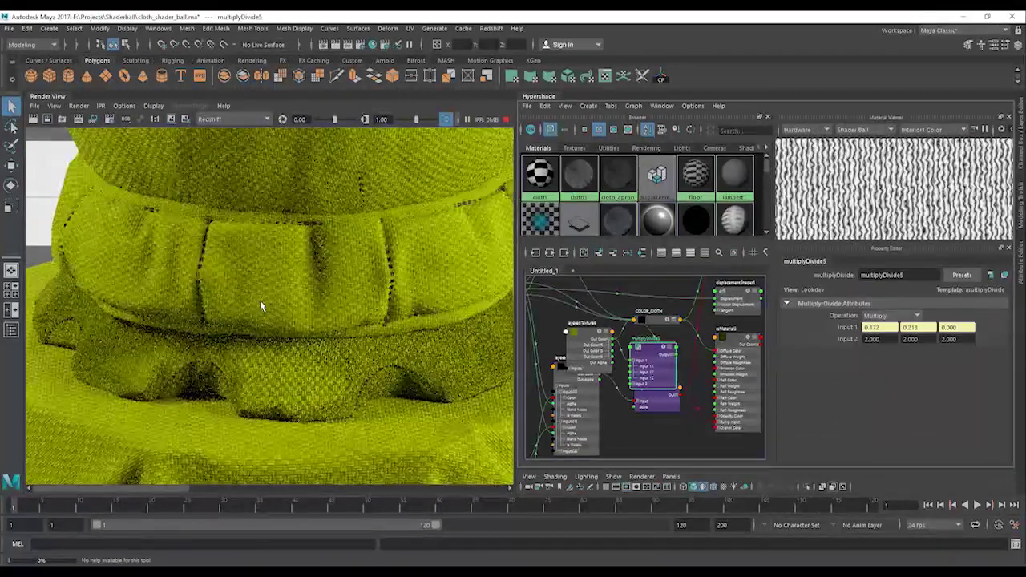
{"action": "scroll", "coordinate": [261, 305], "scroll_direction": "up", "scroll_amount": 3}
{"action": "left_click", "coordinate": [590, 336]}
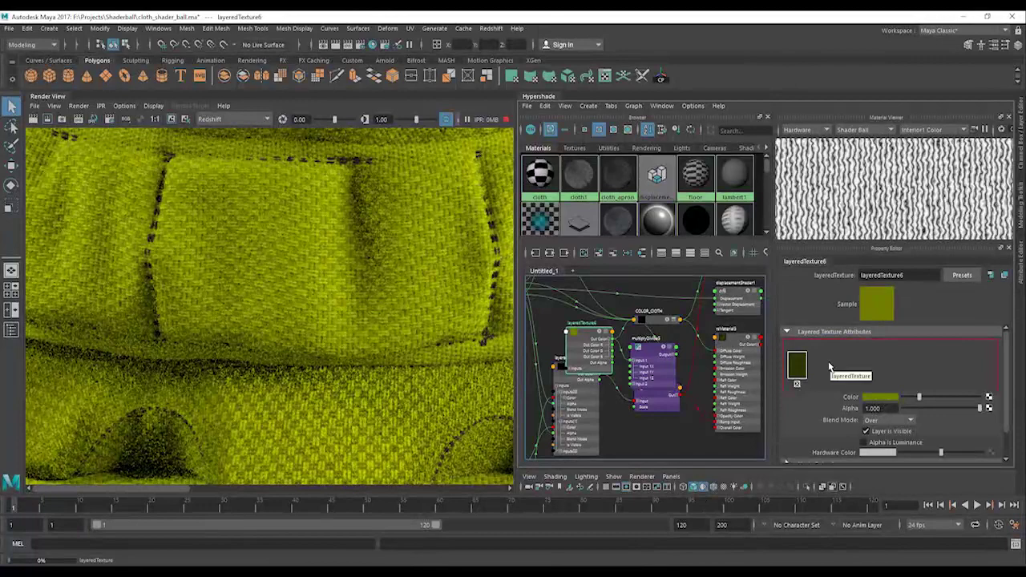
{"action": "left_click", "coordinate": [599, 336]}
{"action": "scroll", "coordinate": [887, 197], "scroll_direction": "down", "scroll_amount": 5}
{"action": "scroll", "coordinate": [886, 197], "scroll_direction": "up", "scroll_amount": 3}
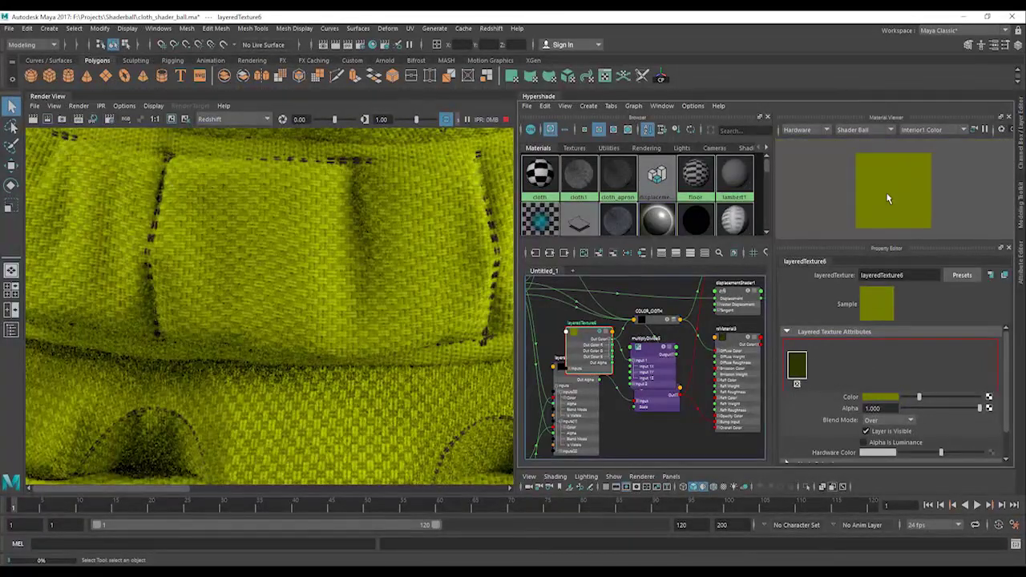
{"action": "key", "text": "f"}
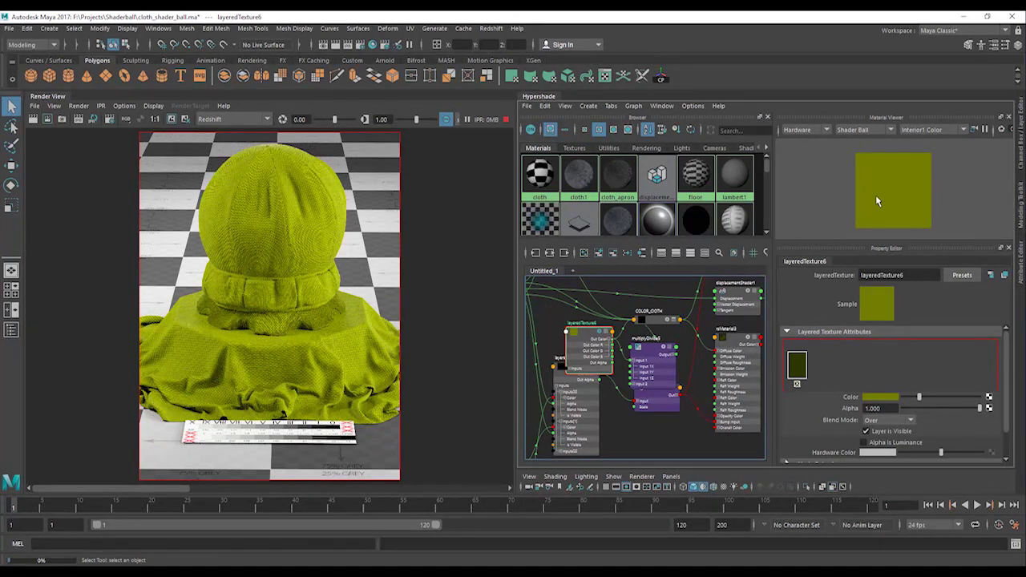
Inspect COLOR_CLOTH's second and third layers and compare them with the rendered weave on the band and scalloped trim
{"action": "left_click", "coordinate": [650, 321]}
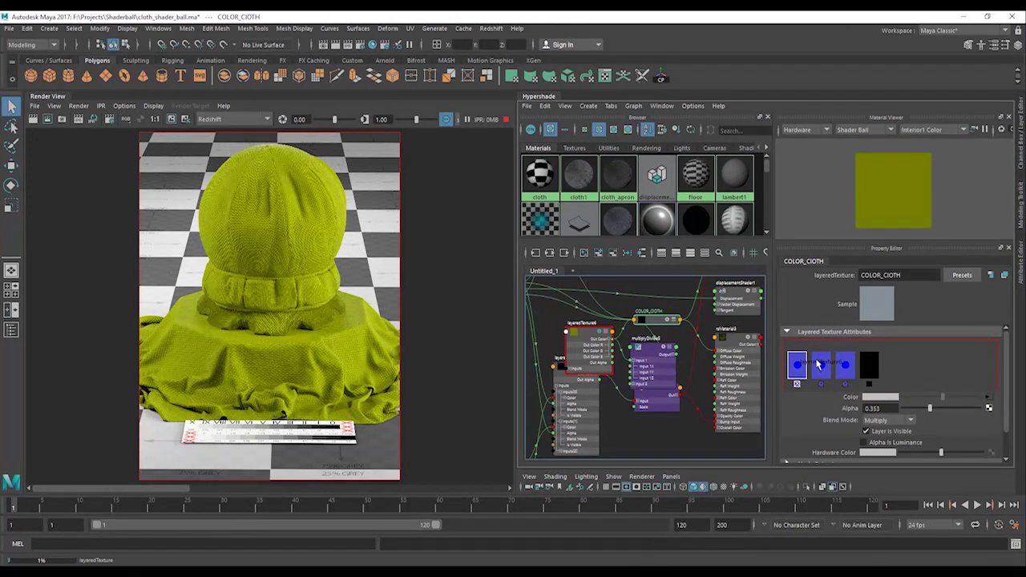
{"action": "left_click", "coordinate": [819, 364]}
{"action": "left_click", "coordinate": [846, 363]}
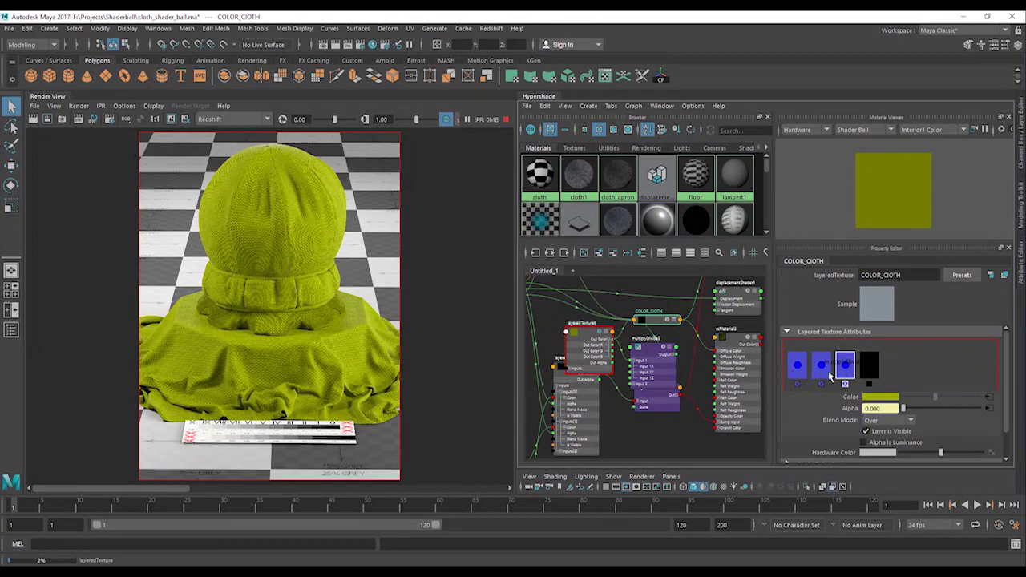
{"action": "scroll", "coordinate": [325, 245], "scroll_direction": "up", "scroll_amount": 5}
{"action": "middle_click_drag", "start_coordinate": [254, 254], "coordinate": [341, 260], "text": "alt"}
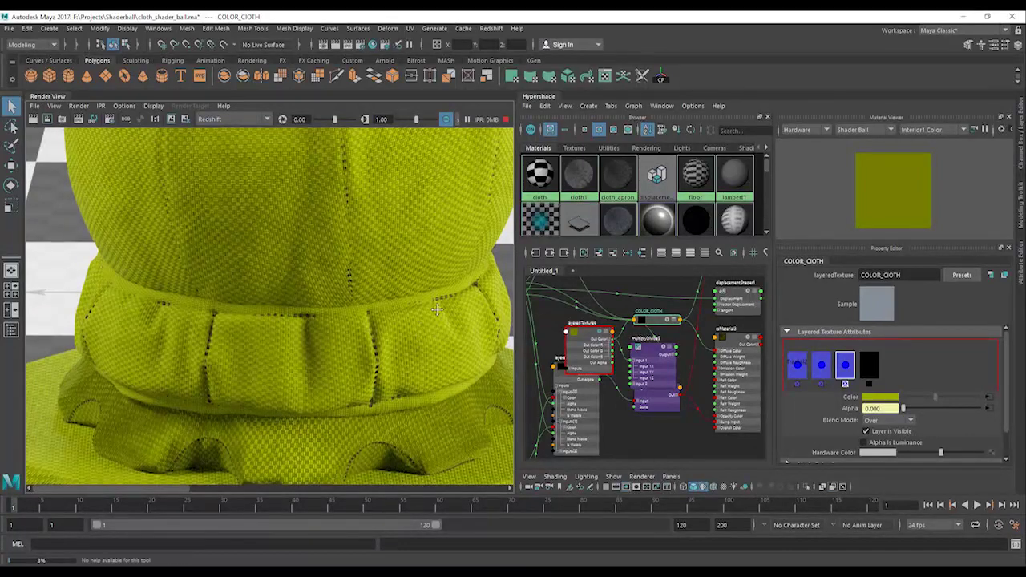
{"action": "middle_click_drag", "start_coordinate": [398, 384], "coordinate": [431, 344], "text": "alt"}
{"action": "middle_click_drag", "start_coordinate": [657, 359], "coordinate": [629, 300], "text": "alt"}
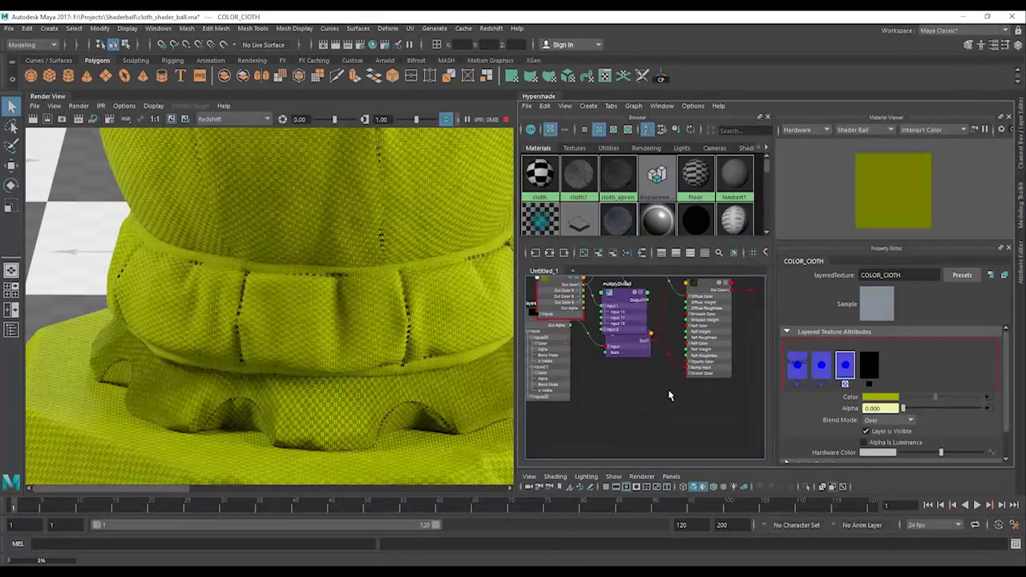
{"action": "middle_click_drag", "start_coordinate": [669, 394], "coordinate": [682, 453], "text": "alt"}
Rearrange the multiplyDivide5 node and rename the layered texture feeding rsBumpMap2 as BUMP
{"action": "left_click_drag", "start_coordinate": [614, 354], "coordinate": [600, 330]}
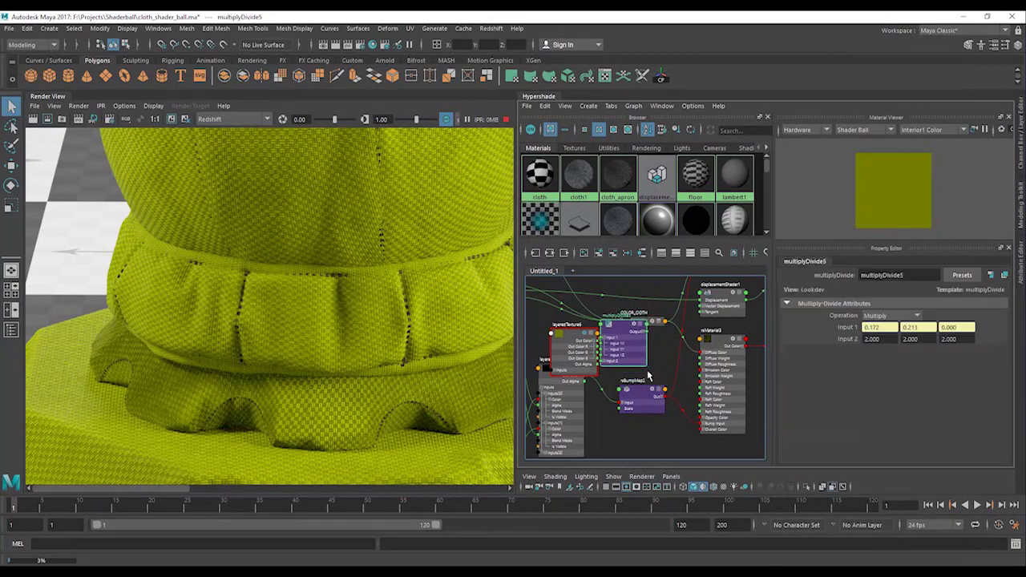
{"action": "middle_click_drag", "start_coordinate": [650, 374], "coordinate": [642, 411], "text": "alt"}
{"action": "left_click_drag", "start_coordinate": [549, 432], "coordinate": [564, 434]}
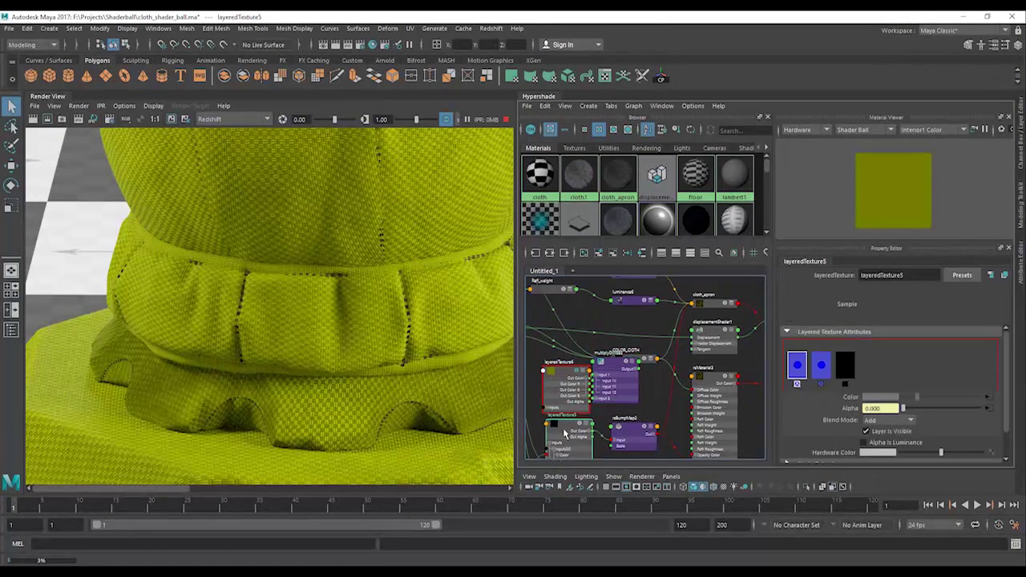
{"action": "double_click", "coordinate": [561, 417]}
{"action": "type", "text": "B"}
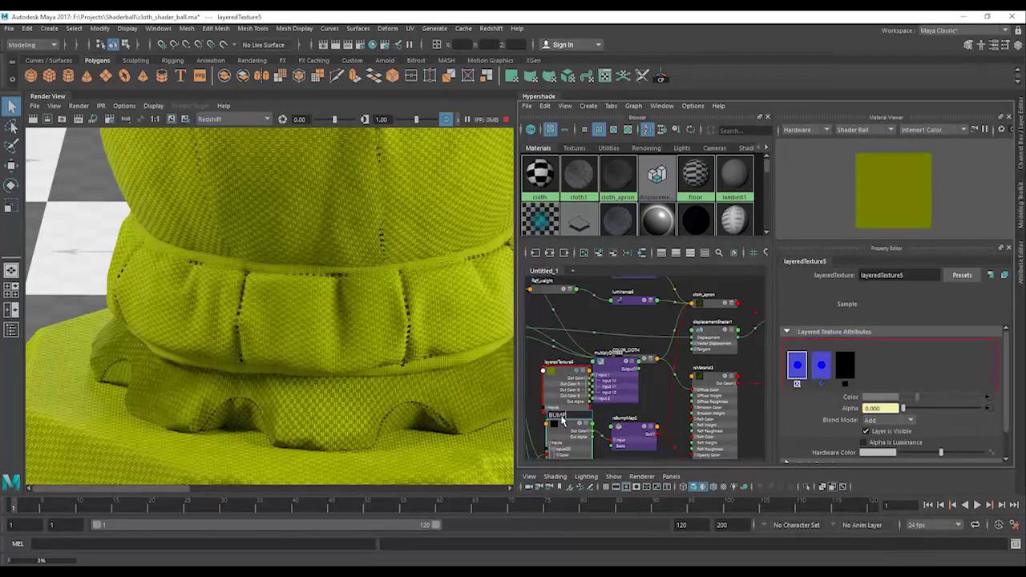
{"action": "type", "text": "UMP"}
{"action": "key", "text": "Return"}
Separate the overlapping multiplyDivide5 and COLOR_CLOTH nodes, placing COLOR_CLOTH beside the olive layered texture above rsBumpMap2
{"action": "left_click", "coordinate": [611, 365]}
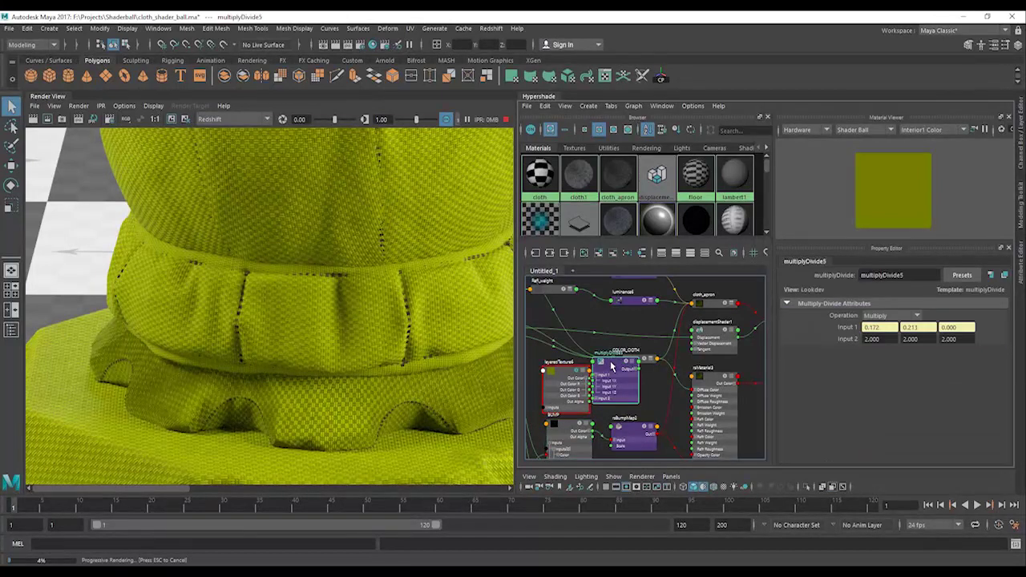
{"action": "left_click_drag", "start_coordinate": [611, 350], "coordinate": [580, 326]}
{"action": "left_click", "coordinate": [627, 358]}
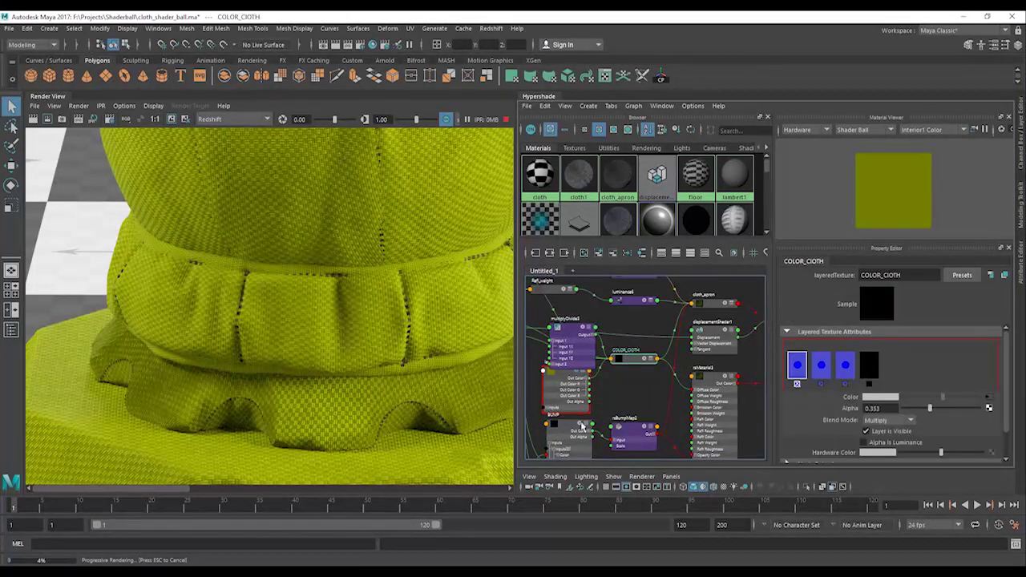
{"action": "middle_click_drag", "start_coordinate": [583, 427], "coordinate": [649, 441], "text": "alt"}
{"action": "scroll", "coordinate": [625, 384], "scroll_direction": "up", "scroll_amount": 2}
{"action": "scroll", "coordinate": [625, 385], "scroll_direction": "up", "scroll_amount": 2}
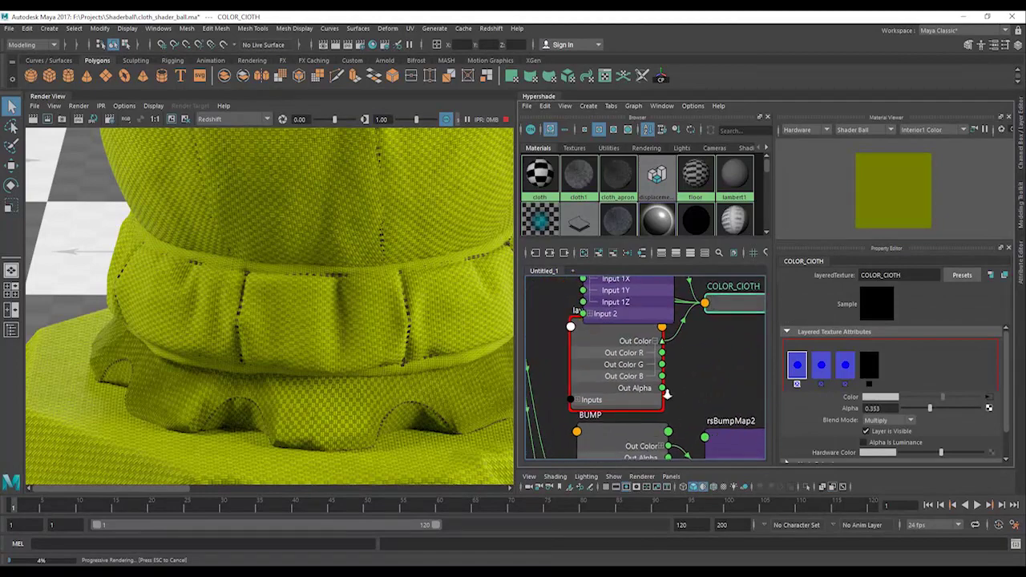
{"action": "scroll", "coordinate": [667, 388], "scroll_direction": "down", "scroll_amount": 1}
{"action": "left_click_drag", "start_coordinate": [717, 320], "coordinate": [721, 373]}
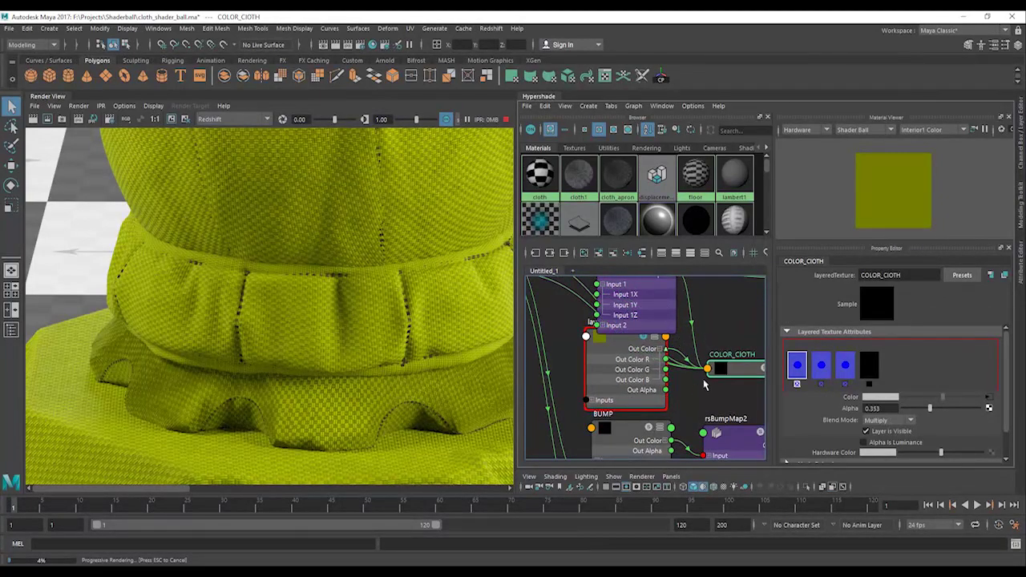
Add BUMP as COLOR_CLOTH's first layer with Multiply blending and 0.262 alpha, and preview COLOR_CLOTH on its own
{"action": "middle_click_drag", "start_coordinate": [705, 383], "coordinate": [661, 367], "text": "alt"}
{"action": "middle_click_drag", "start_coordinate": [689, 415], "coordinate": [893, 364]}
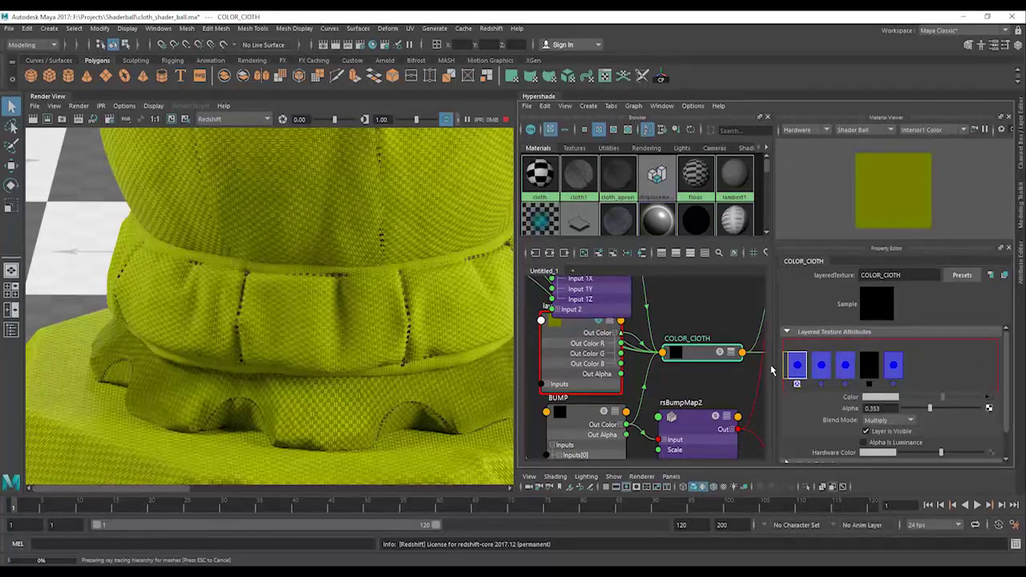
{"action": "left_click", "coordinate": [886, 421]}
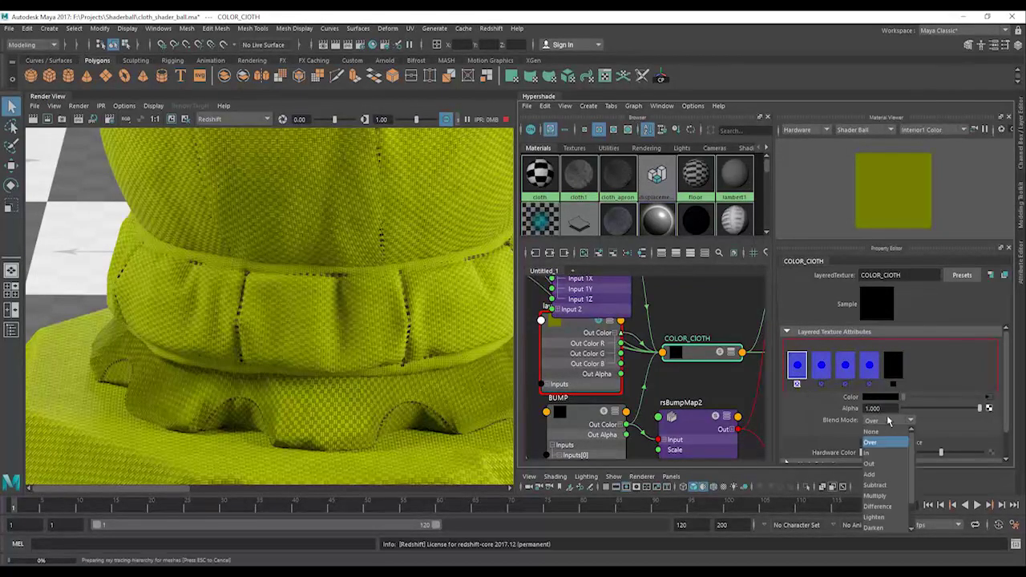
{"action": "left_click", "coordinate": [878, 496]}
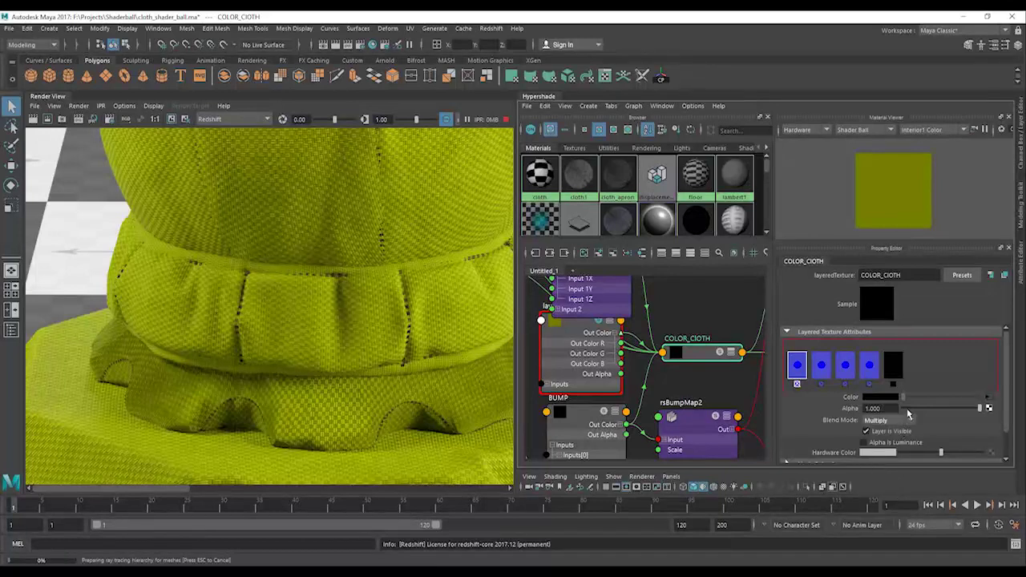
{"action": "left_click", "coordinate": [907, 408]}
{"action": "left_click", "coordinate": [923, 410]}
{"action": "left_click", "coordinate": [721, 355]}
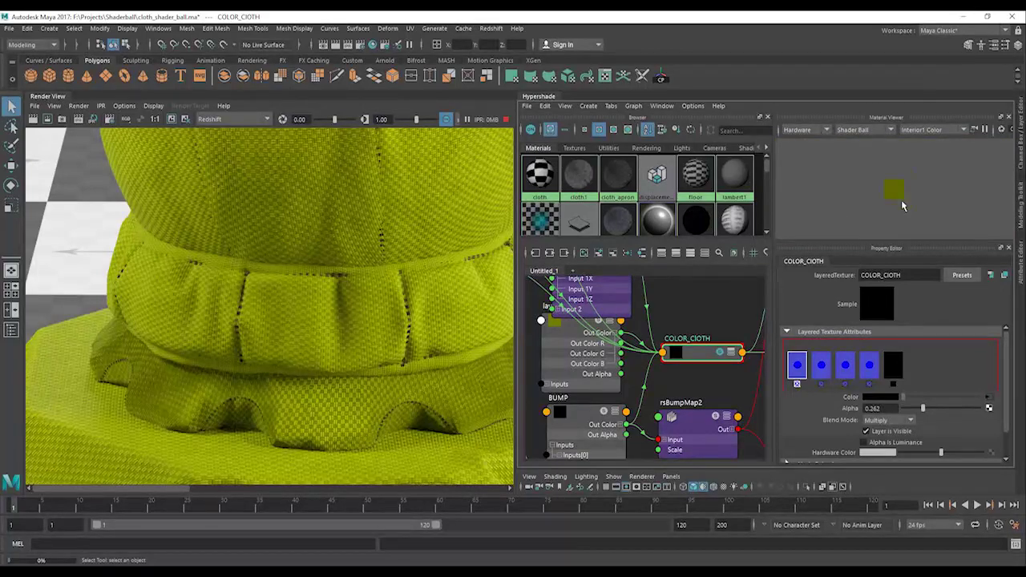
Examine COLOR_CLOTH's woven pattern up close and its rendered look on the band, scalloped trim and draped folds
{"action": "scroll", "coordinate": [888, 207], "scroll_direction": "up", "scroll_amount": 5}
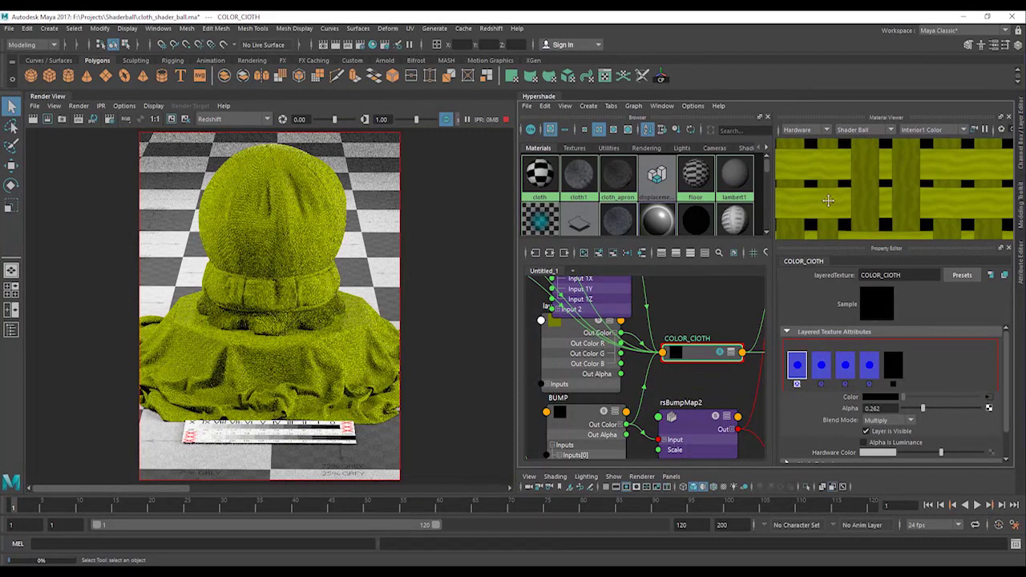
{"action": "scroll", "coordinate": [813, 186], "scroll_direction": "down", "scroll_amount": 2}
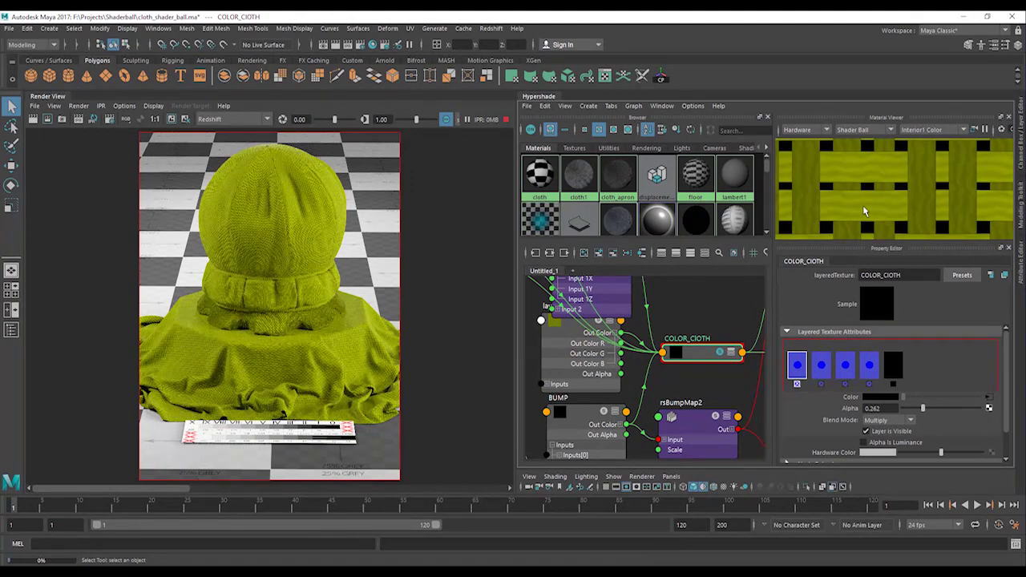
{"action": "scroll", "coordinate": [273, 289], "scroll_direction": "up", "scroll_amount": 8}
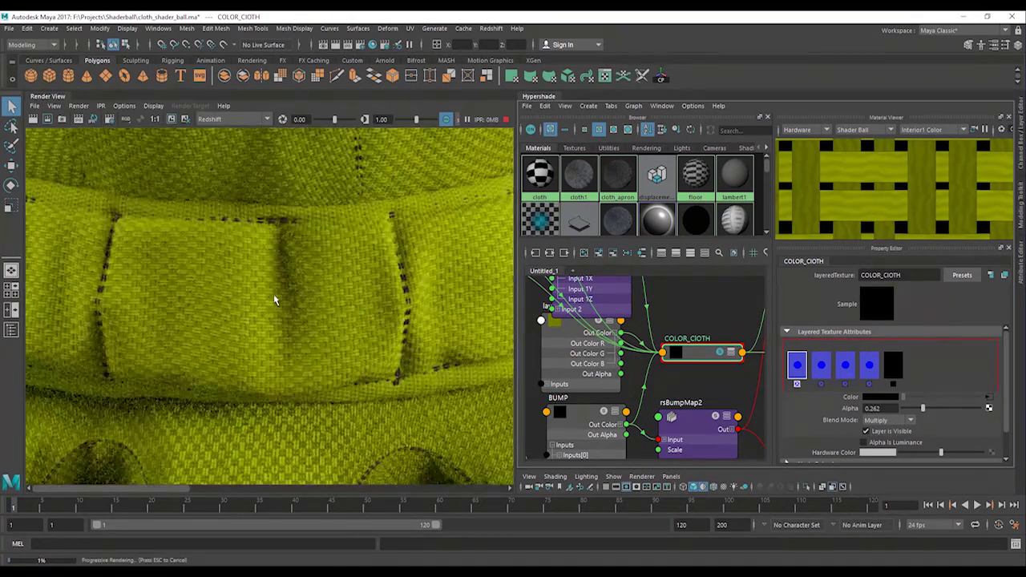
{"action": "middle_click_drag", "start_coordinate": [202, 295], "coordinate": [296, 293], "text": "alt"}
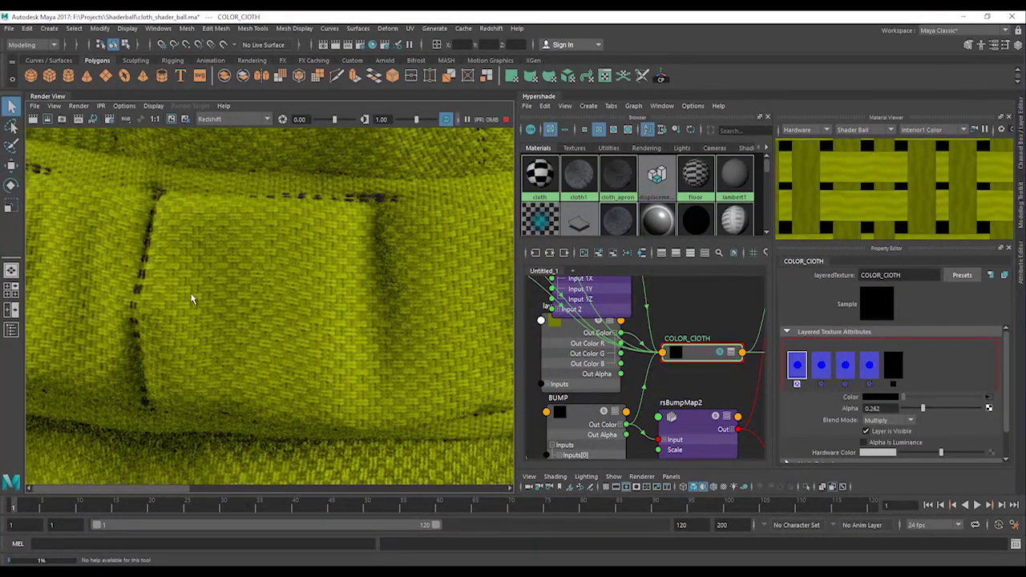
{"action": "middle_click_drag", "start_coordinate": [191, 294], "coordinate": [338, 288], "text": "alt"}
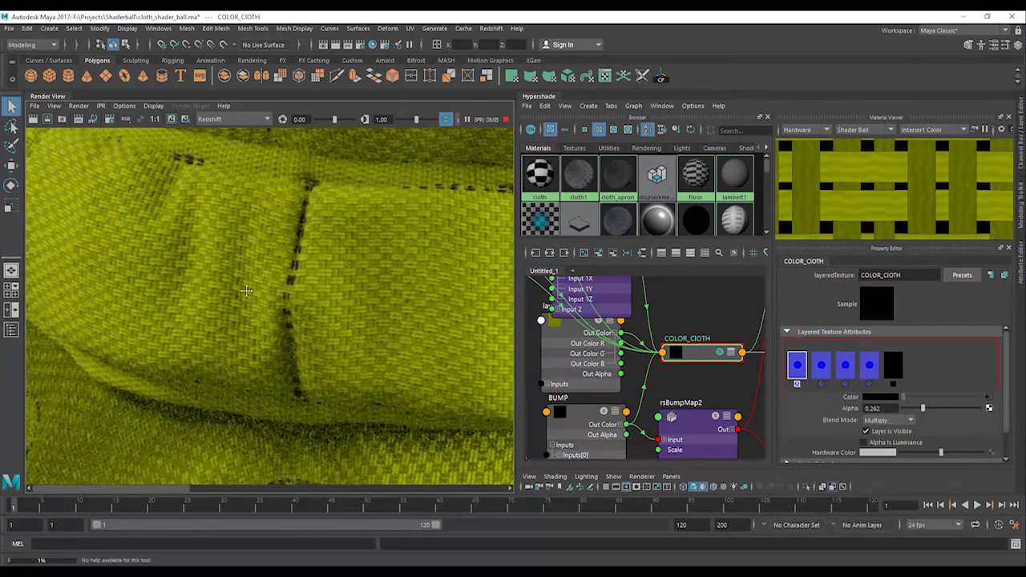
{"action": "middle_click_drag", "start_coordinate": [213, 385], "coordinate": [222, 292], "text": "alt"}
{"action": "middle_click_drag", "start_coordinate": [108, 459], "coordinate": [277, 300], "text": "alt"}
{"action": "middle_click_drag", "start_coordinate": [143, 357], "coordinate": [242, 280], "text": "alt"}
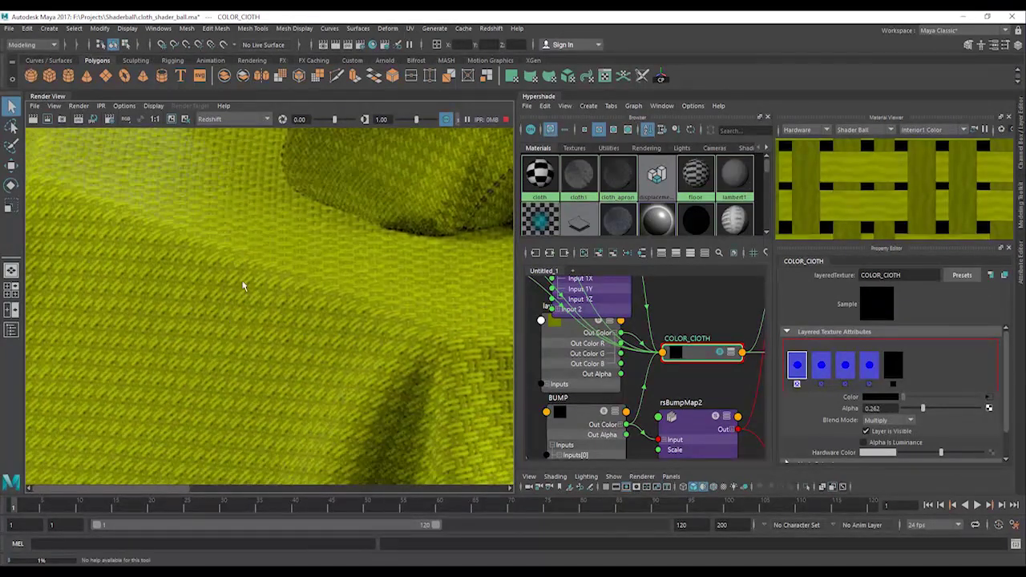
{"action": "middle_click_drag", "start_coordinate": [481, 433], "coordinate": [294, 357], "text": "alt"}
{"action": "scroll", "coordinate": [311, 382], "scroll_direction": "up", "scroll_amount": 2}
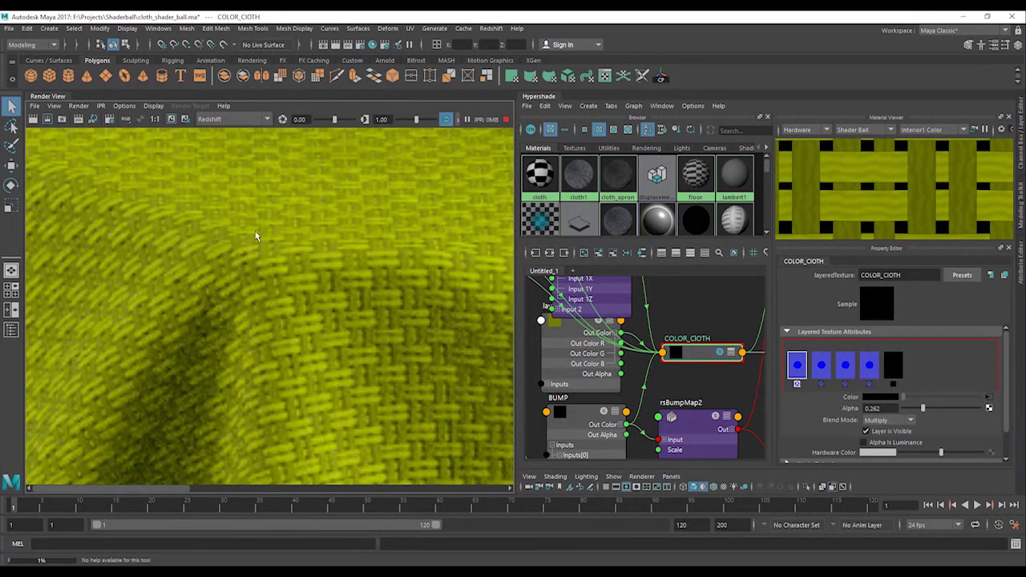
{"action": "middle_click_drag", "start_coordinate": [337, 251], "coordinate": [263, 351], "text": "alt"}
{"action": "middle_click_drag", "start_coordinate": [402, 257], "coordinate": [215, 428], "text": "alt"}
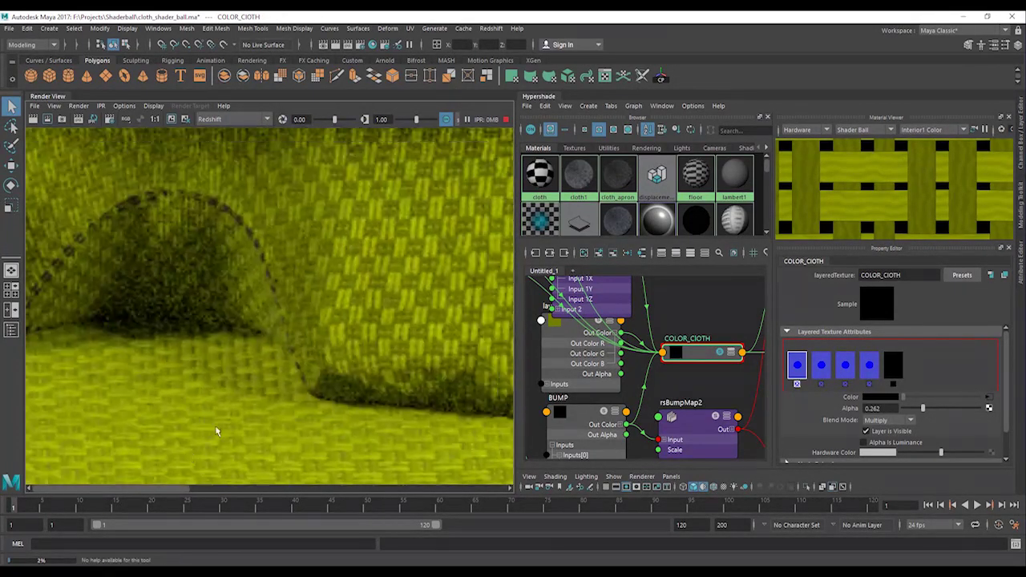
{"action": "mouse_move", "coordinate": [384, 336]}
{"action": "middle_mouse_down", "text": "alt"}
{"action": "mouse_move", "coordinate": [258, 377]}
{"action": "mouse_move", "coordinate": [314, 483]}
{"action": "middle_mouse_up", "text": "alt"}
{"action": "middle_click_drag", "start_coordinate": [312, 268], "coordinate": [286, 380], "text": "alt"}
{"action": "mouse_move", "coordinate": [313, 208]}
{"action": "middle_mouse_down", "text": "alt"}
{"action": "mouse_move", "coordinate": [277, 375]}
{"action": "mouse_move", "coordinate": [281, 482]}
{"action": "middle_mouse_up", "text": "alt"}
{"action": "middle_click_drag", "start_coordinate": [273, 348], "coordinate": [246, 553], "text": "alt"}
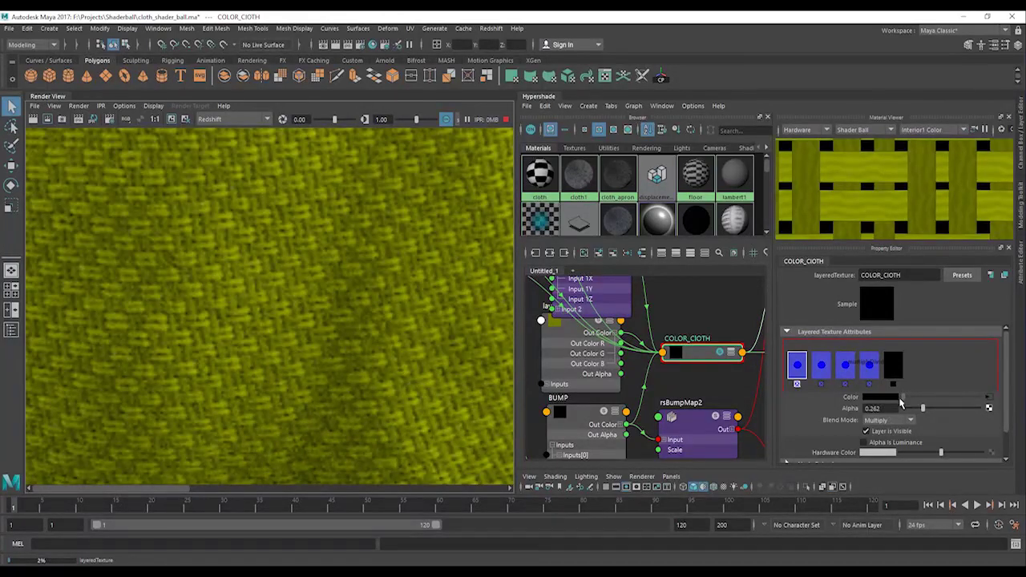
Set the Multiply BUMP layer's alpha to 0.383 in COLOR_CLOTH and view the render at real size
{"action": "left_click_drag", "start_coordinate": [922, 408], "coordinate": [933, 409]}
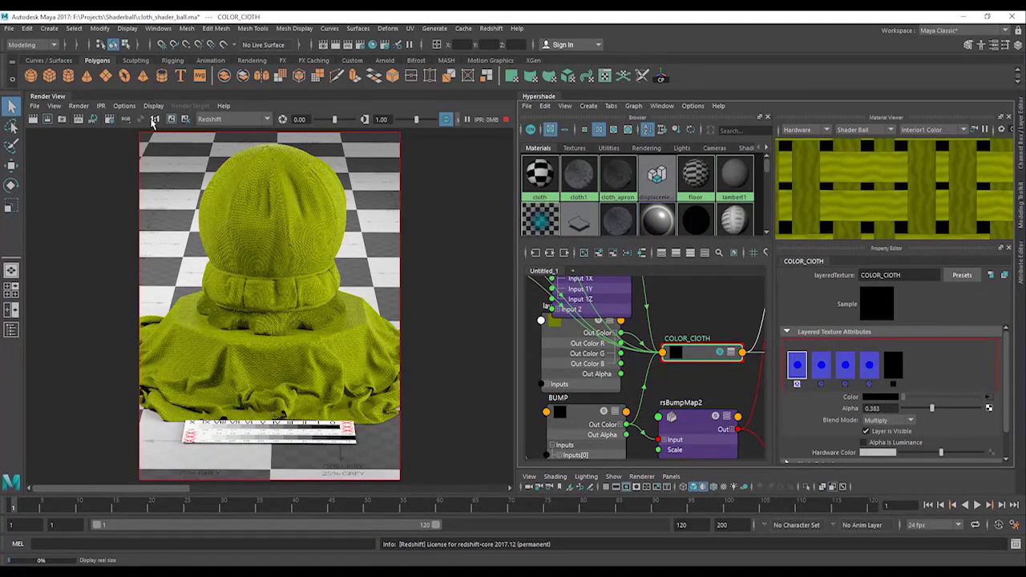
{"action": "left_click", "coordinate": [155, 120]}
{"action": "scroll", "coordinate": [229, 376], "scroll_direction": "up", "scroll_amount": 3}
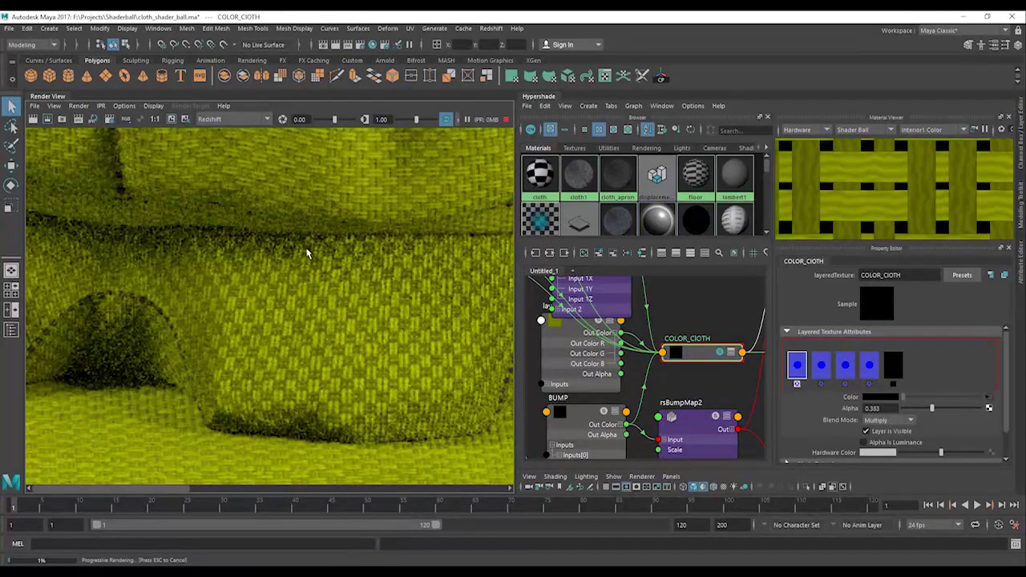
Check the darkened weave detail on the band, scalloped trim, tablecloth folds and ball seams in the render
{"action": "middle_click_drag", "start_coordinate": [308, 253], "coordinate": [296, 405], "text": "alt"}
{"action": "middle_click_drag", "start_coordinate": [230, 337], "coordinate": [250, 271], "text": "alt"}
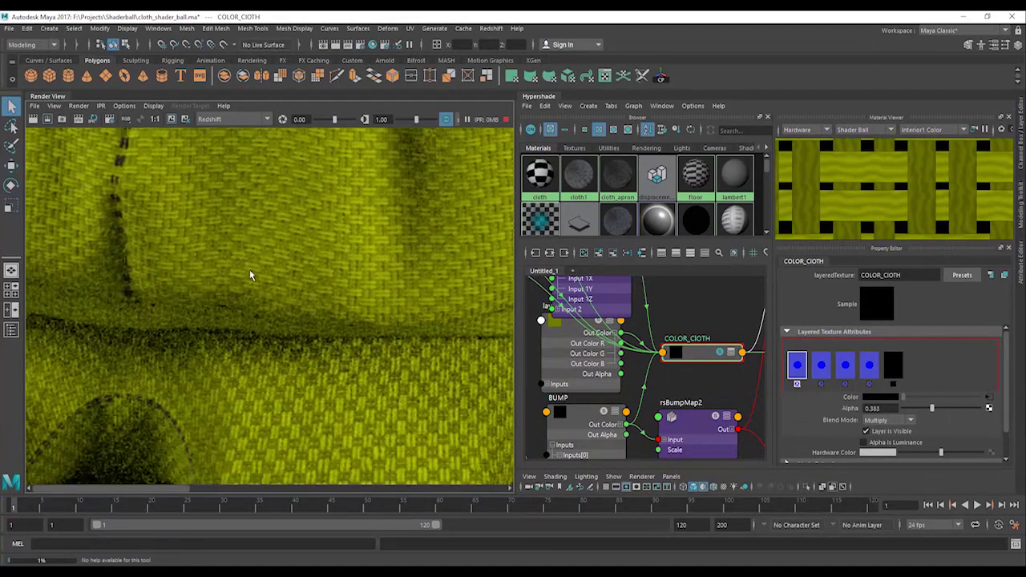
{"action": "middle_click_drag", "start_coordinate": [218, 363], "coordinate": [222, 218], "text": "alt"}
{"action": "middle_click_drag", "start_coordinate": [235, 325], "coordinate": [244, 213], "text": "alt"}
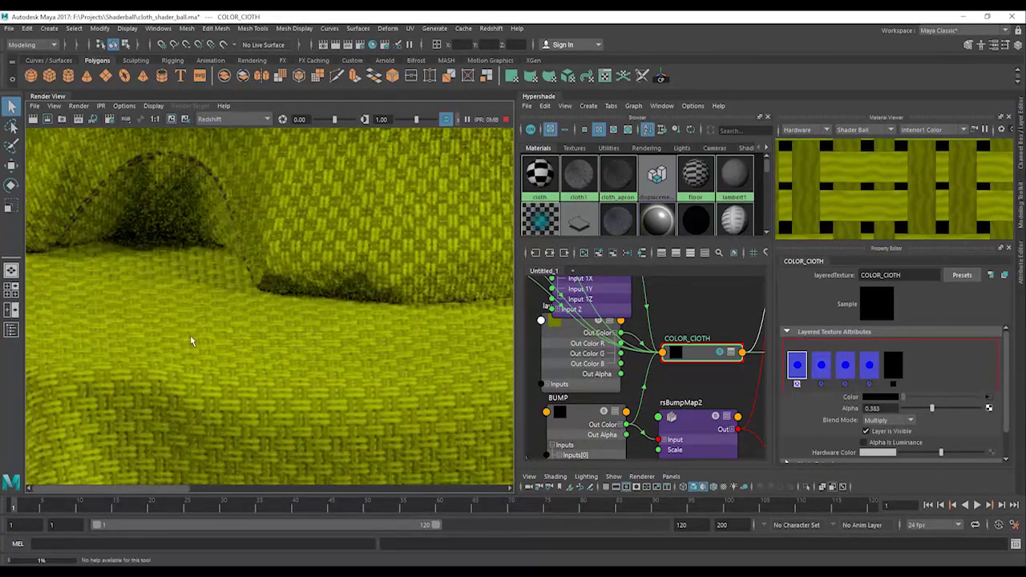
{"action": "middle_click_drag", "start_coordinate": [196, 384], "coordinate": [449, 333], "text": "alt"}
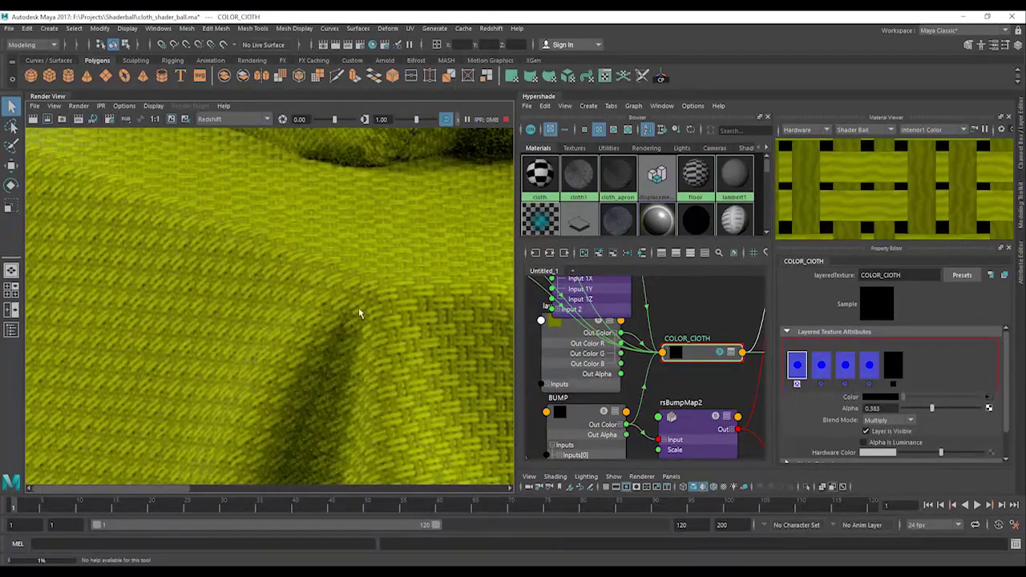
{"action": "middle_click_drag", "start_coordinate": [359, 308], "coordinate": [258, 311], "text": "alt"}
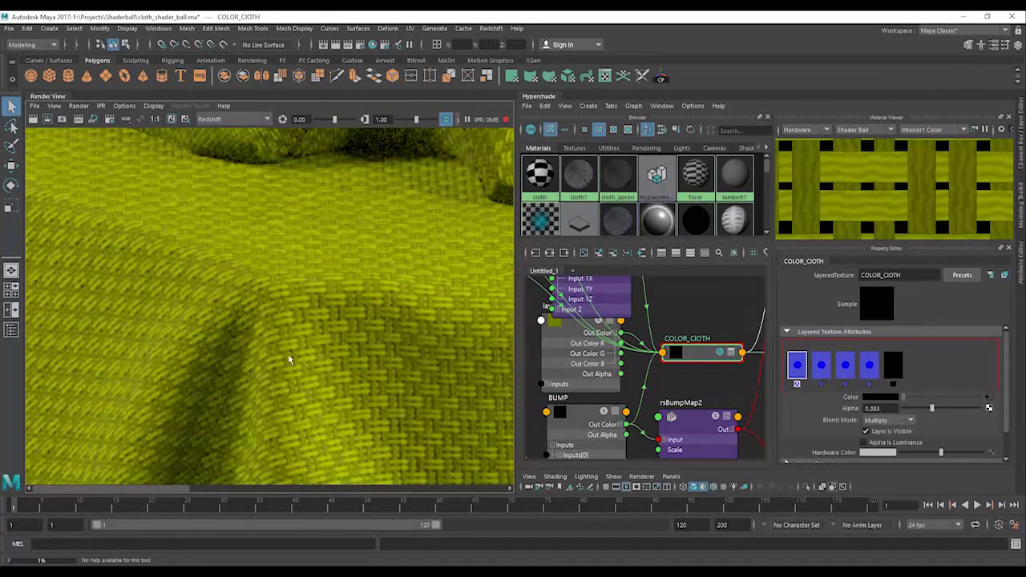
{"action": "scroll", "coordinate": [353, 325], "scroll_direction": "up", "scroll_amount": 1}
{"action": "scroll", "coordinate": [252, 377], "scroll_direction": "up", "scroll_amount": 1}
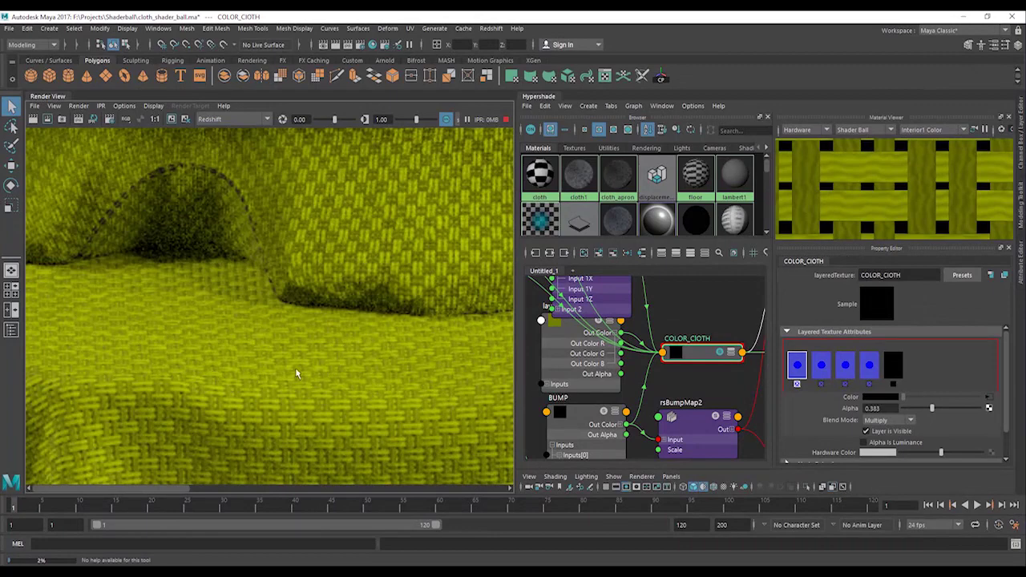
{"action": "middle_click_drag", "start_coordinate": [193, 360], "coordinate": [342, 361], "text": "alt"}
{"action": "middle_click_drag", "start_coordinate": [198, 334], "coordinate": [403, 372], "text": "alt"}
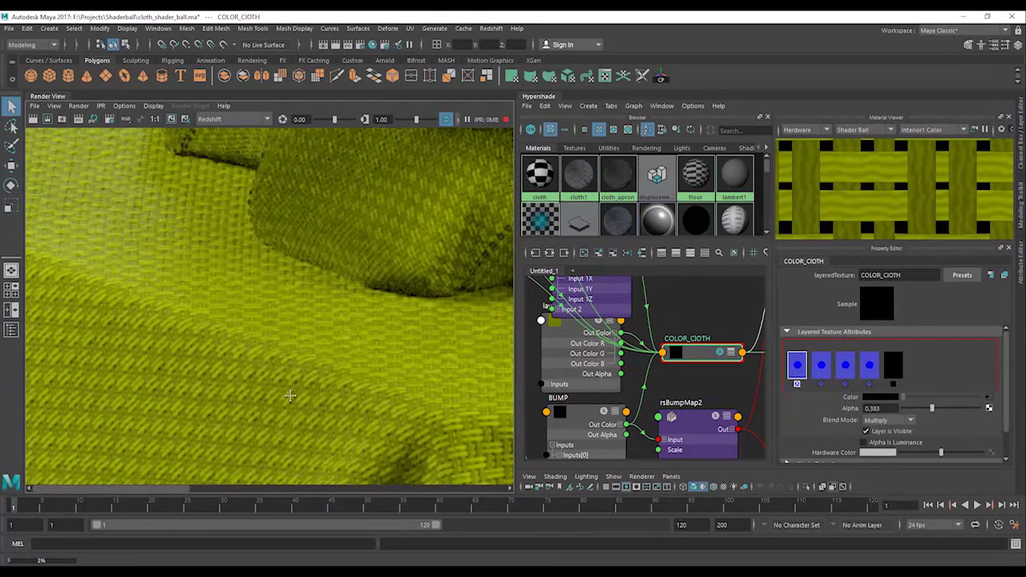
{"action": "middle_click_drag", "start_coordinate": [151, 301], "coordinate": [290, 395], "text": "alt"}
{"action": "middle_click_drag", "start_coordinate": [136, 376], "coordinate": [113, 482], "text": "alt"}
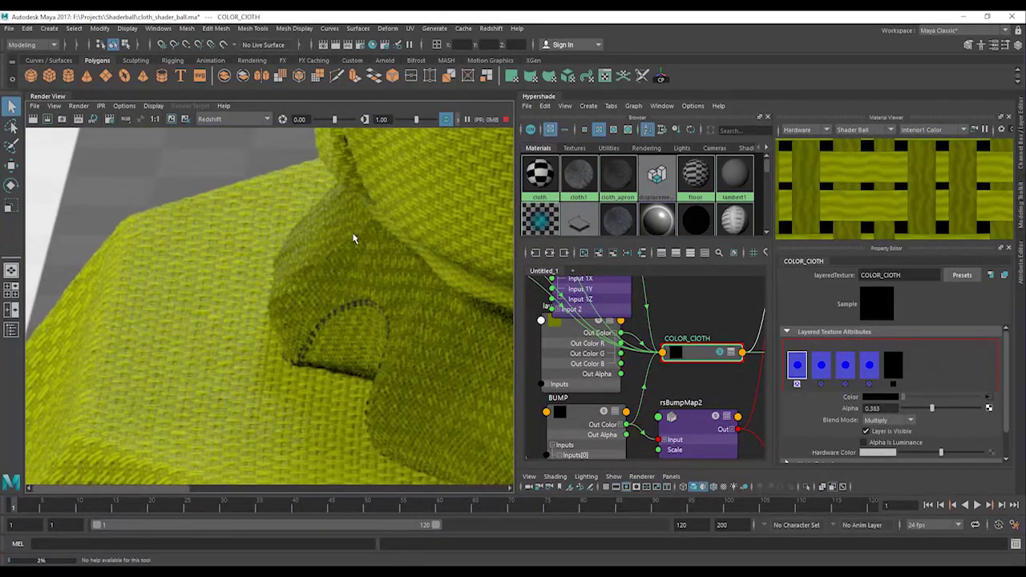
{"action": "middle_click_drag", "start_coordinate": [353, 152], "coordinate": [243, 318], "text": "alt"}
{"action": "middle_click_drag", "start_coordinate": [278, 286], "coordinate": [226, 386], "text": "alt"}
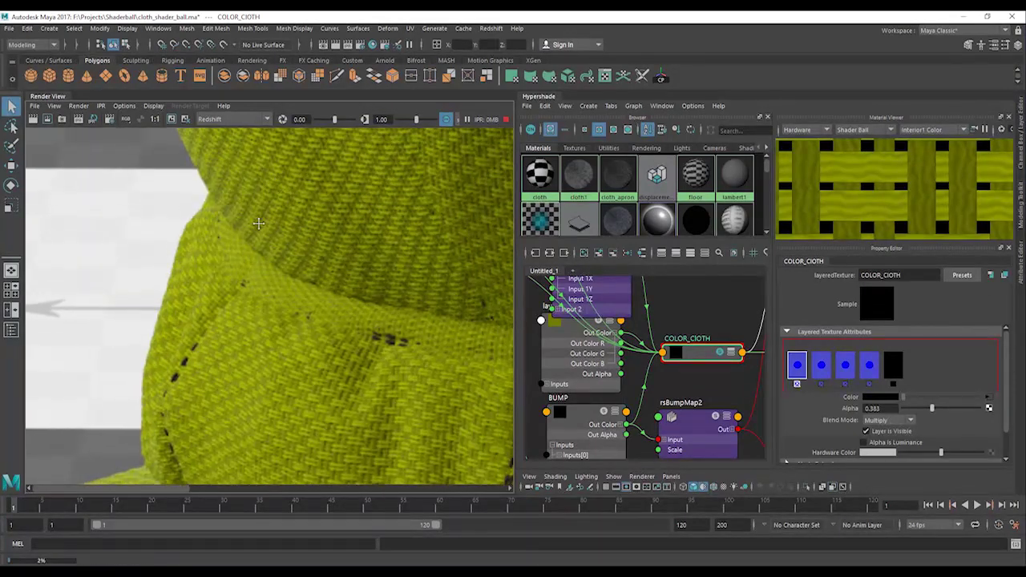
{"action": "middle_click_drag", "start_coordinate": [260, 224], "coordinate": [176, 441], "text": "alt"}
{"action": "scroll", "coordinate": [267, 298], "scroll_direction": "down", "scroll_amount": 3}
{"action": "scroll", "coordinate": [268, 298], "scroll_direction": "down", "scroll_amount": 3}
{"action": "middle_click_drag", "start_coordinate": [281, 305], "coordinate": [181, 348], "text": "alt"}
{"action": "middle_click_drag", "start_coordinate": [351, 257], "coordinate": [352, 162], "text": "alt"}
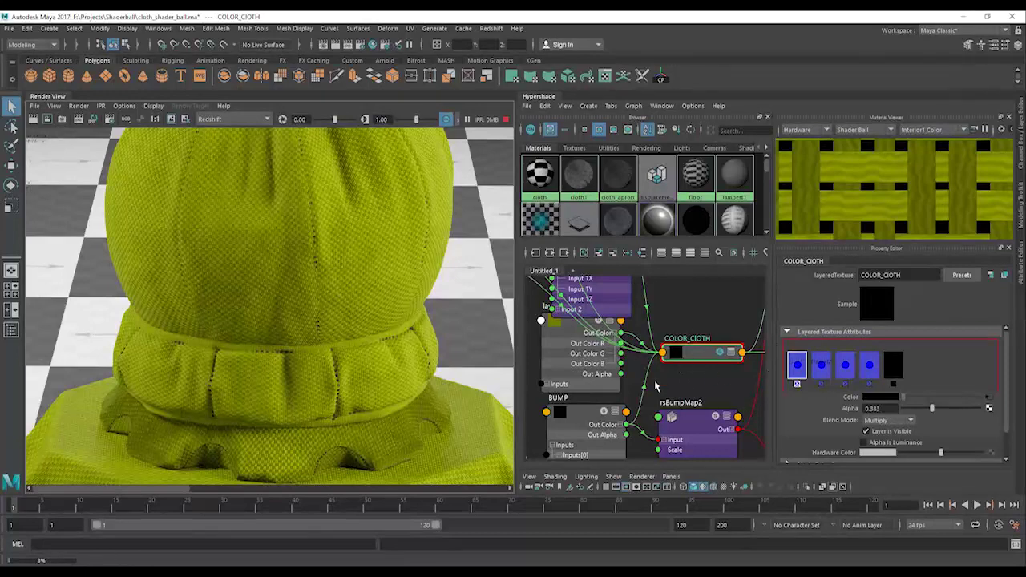
Connect BUMP to COLOR_CLOTH once more, placing it as the first layer with 0.028 alpha and Add blending
{"action": "middle_click_drag", "start_coordinate": [599, 413], "coordinate": [919, 368]}
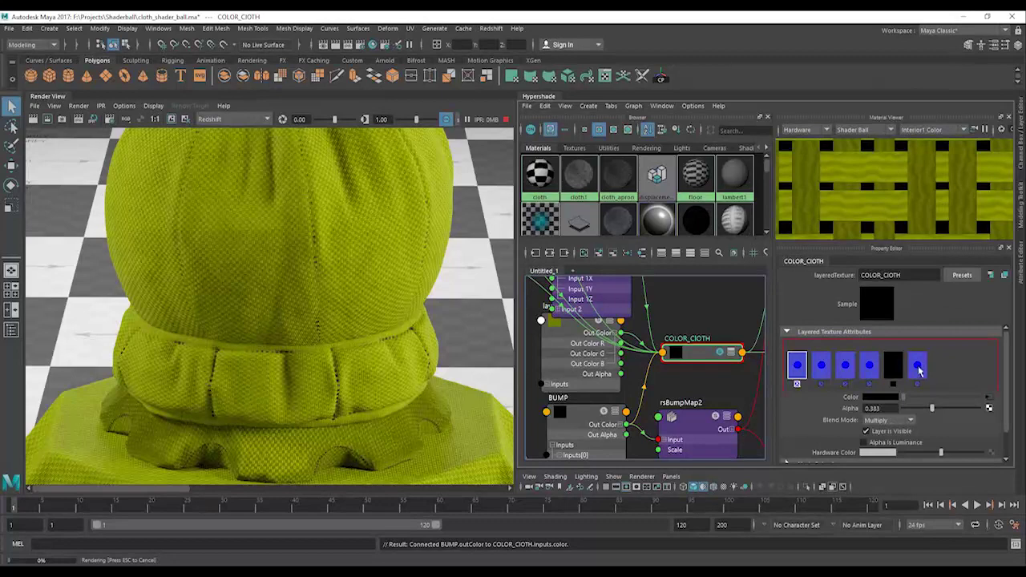
{"action": "left_click", "coordinate": [919, 362]}
{"action": "middle_click_drag", "start_coordinate": [918, 362], "coordinate": [766, 361]}
{"action": "left_click", "coordinate": [904, 409]}
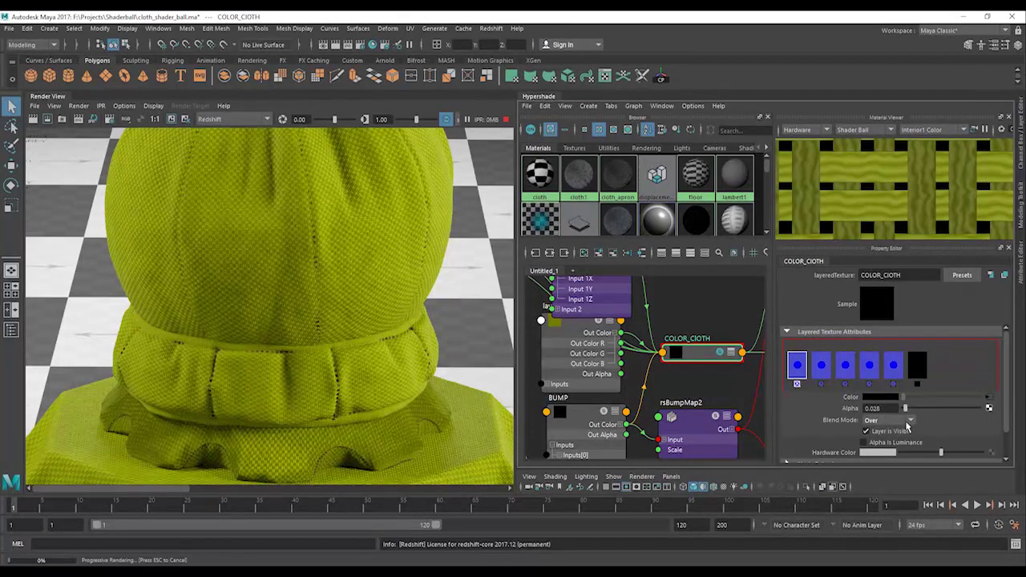
{"action": "left_click", "coordinate": [907, 427]}
{"action": "left_click", "coordinate": [885, 478]}
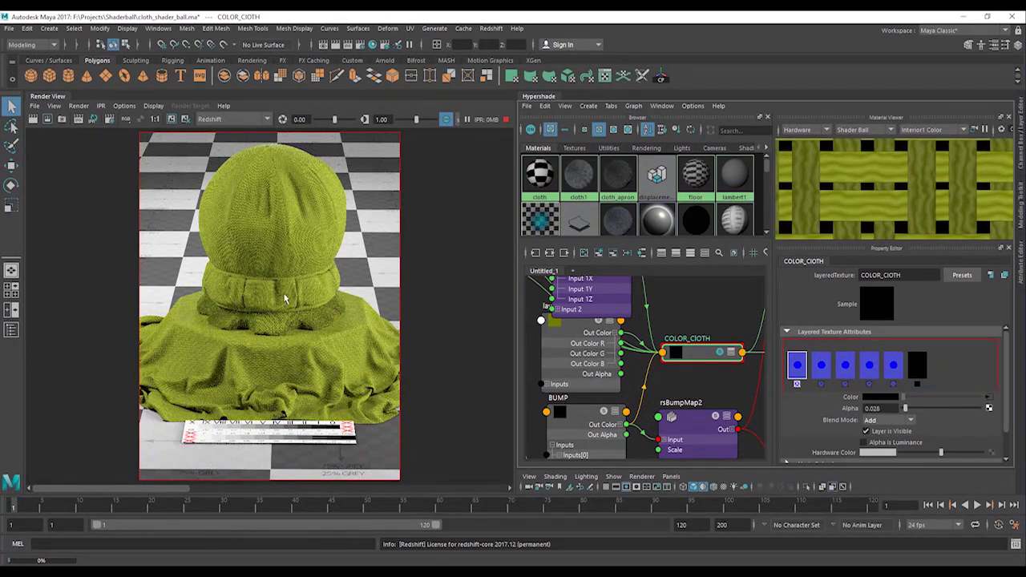
Examine the effect of the Add-blended BUMP layer on the rendered band, trim and draped cloth folds
{"action": "scroll", "coordinate": [284, 299], "scroll_direction": "up", "scroll_amount": 8}
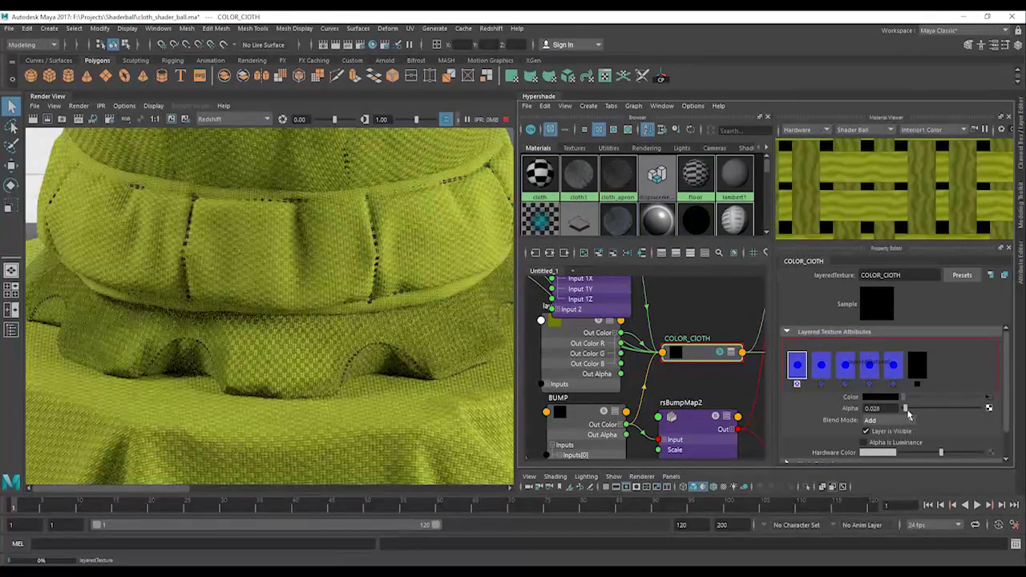
{"action": "middle_click_drag", "start_coordinate": [198, 371], "coordinate": [276, 346], "text": "alt"}
{"action": "scroll", "coordinate": [222, 378], "scroll_direction": "up", "scroll_amount": 4}
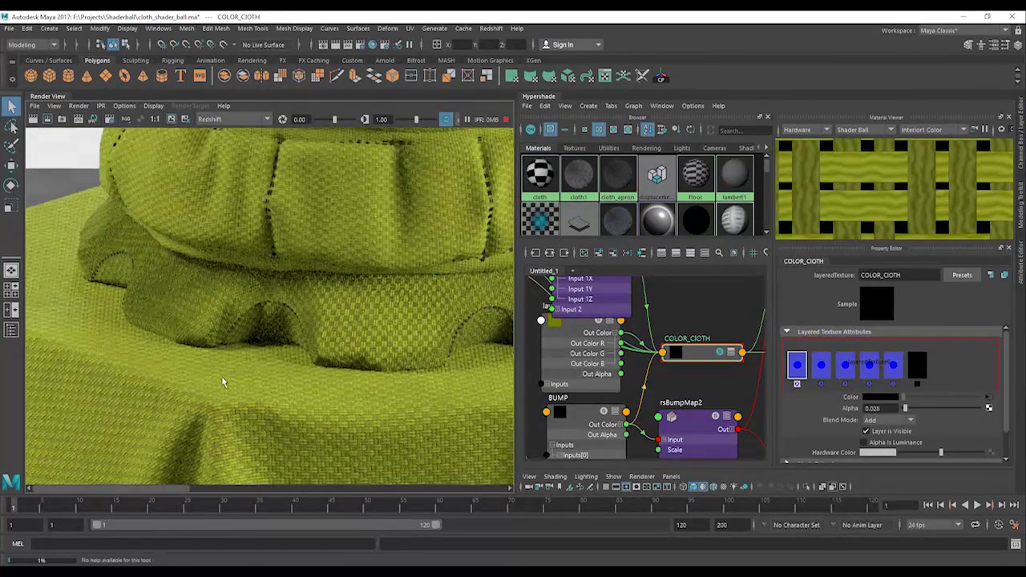
{"action": "middle_click_drag", "start_coordinate": [194, 403], "coordinate": [226, 353], "text": "alt"}
{"action": "scroll", "coordinate": [227, 352], "scroll_direction": "up", "scroll_amount": 4}
{"action": "scroll", "coordinate": [276, 404], "scroll_direction": "up", "scroll_amount": 5}
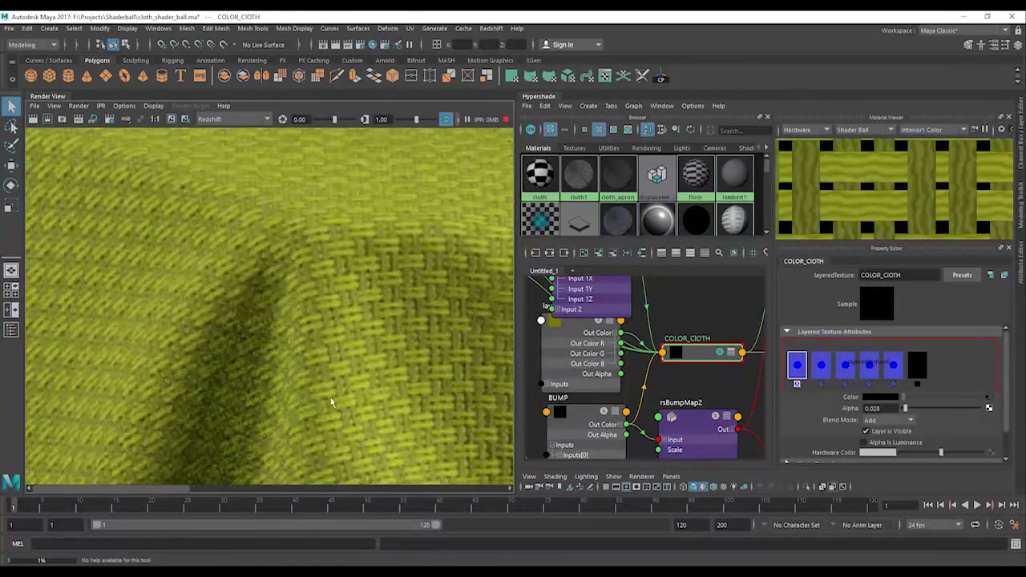
{"action": "middle_click_drag", "start_coordinate": [278, 400], "coordinate": [420, 335], "text": "alt"}
{"action": "scroll", "coordinate": [397, 335], "scroll_direction": "down", "scroll_amount": 1}
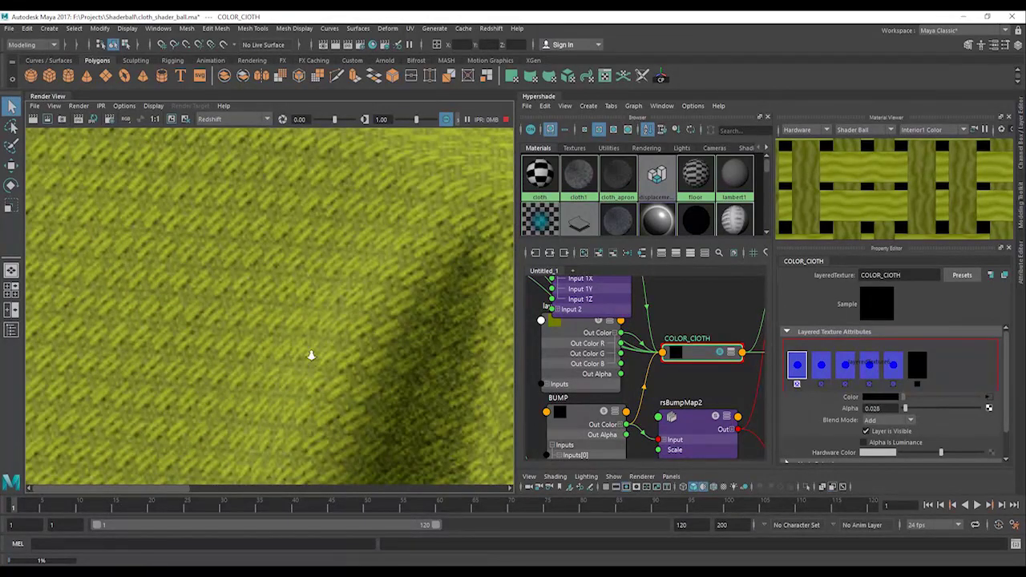
{"action": "scroll", "coordinate": [345, 353], "scroll_direction": "down", "scroll_amount": 3}
{"action": "scroll", "coordinate": [359, 349], "scroll_direction": "down", "scroll_amount": 4}
{"action": "scroll", "coordinate": [279, 300], "scroll_direction": "up", "scroll_amount": 5}
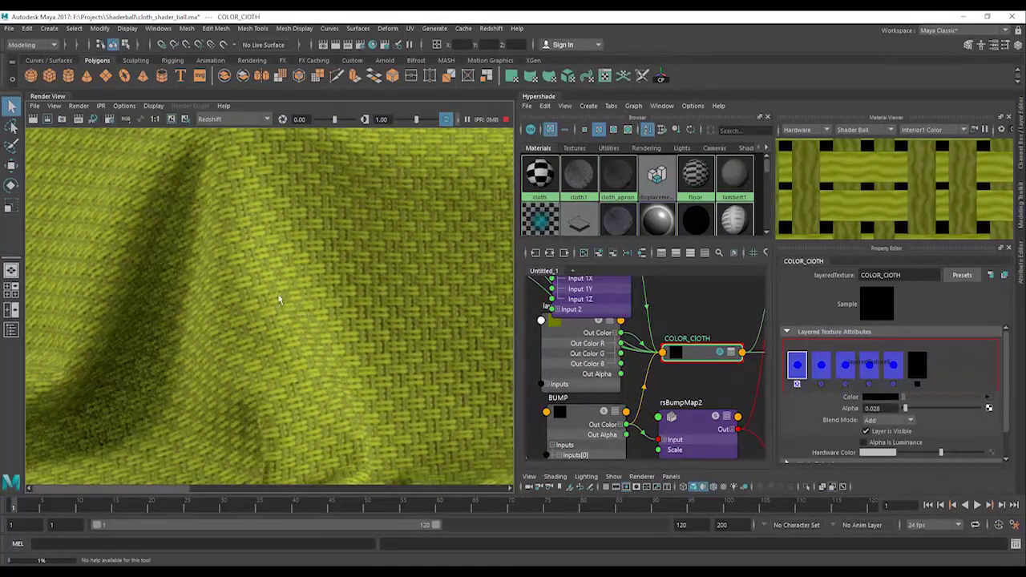
Try an alpha of 0.461 on the Add-blended BUMP layer and check the cloth render up close
{"action": "left_click_drag", "start_coordinate": [905, 409], "coordinate": [937, 410]}
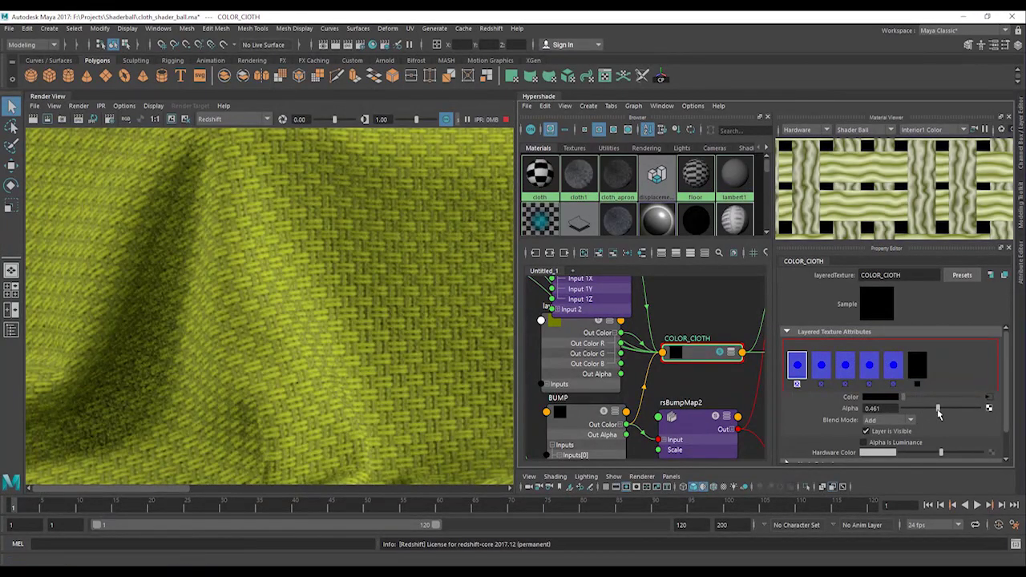
{"action": "scroll", "coordinate": [359, 349], "scroll_direction": "down", "scroll_amount": 2}
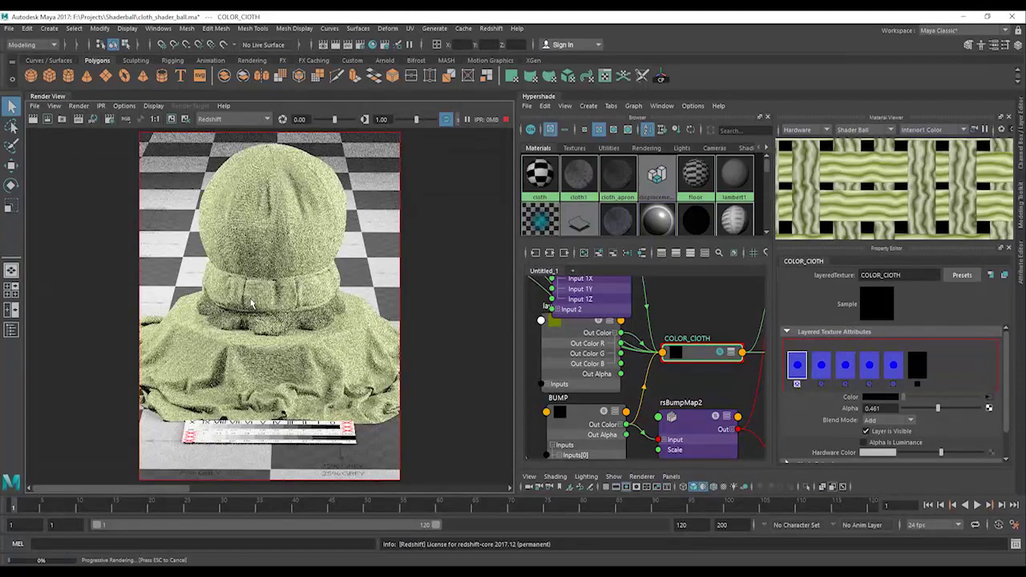
{"action": "scroll", "coordinate": [250, 300], "scroll_direction": "up", "scroll_amount": 6}
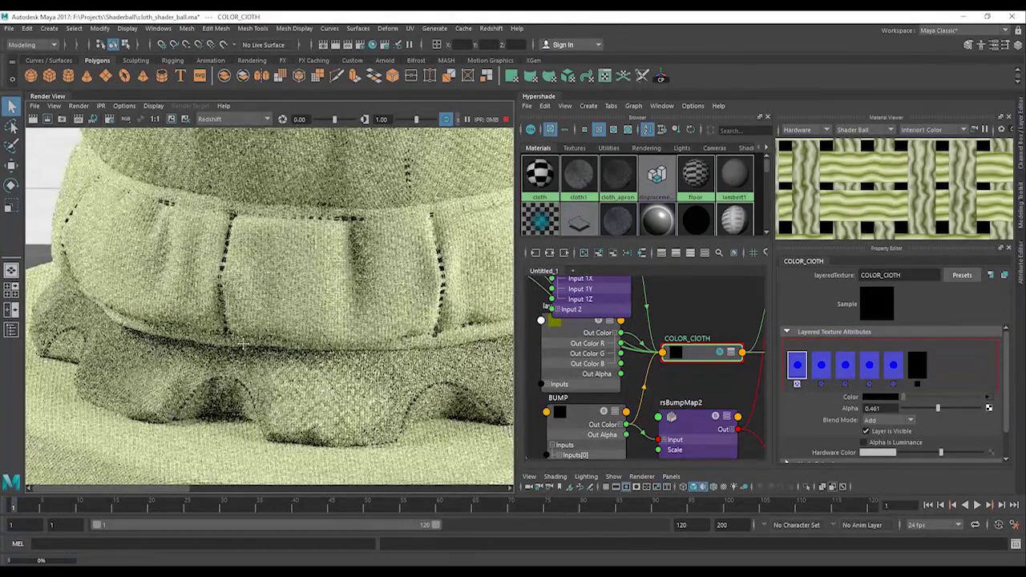
{"action": "middle_click_drag", "start_coordinate": [244, 344], "coordinate": [312, 248], "text": "alt"}
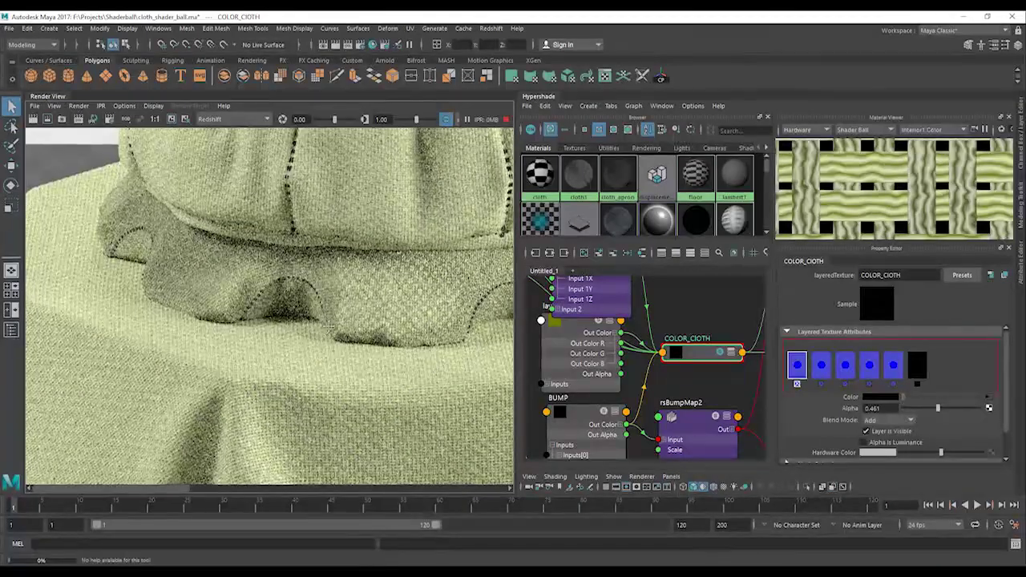
{"action": "scroll", "coordinate": [329, 328], "scroll_direction": "up", "scroll_amount": 3}
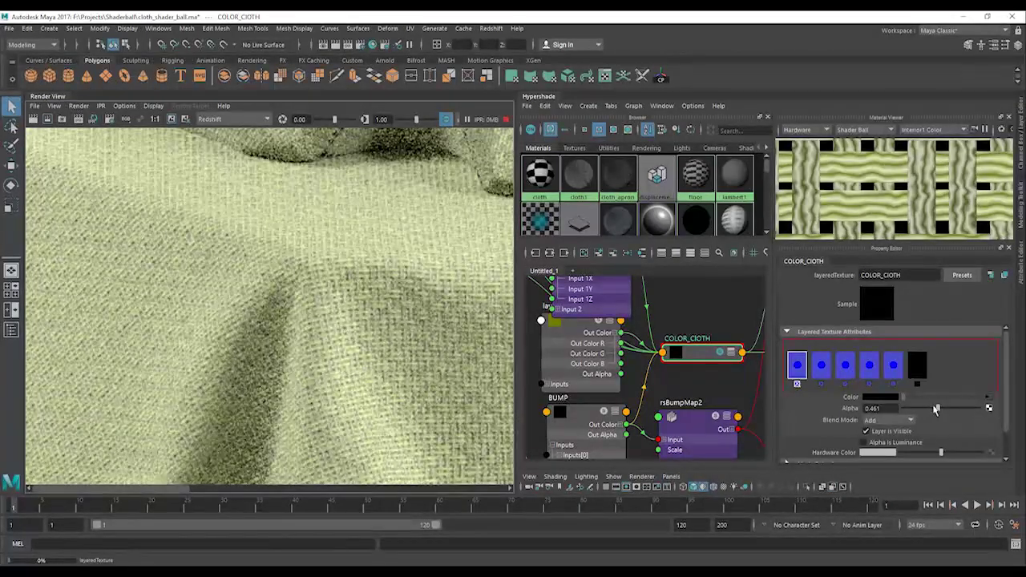
Set the Add-blended BUMP layer's alpha to 0.135 and make it COLOR_CLOTH's second layer
{"action": "left_click_drag", "start_coordinate": [935, 409], "coordinate": [913, 408]}
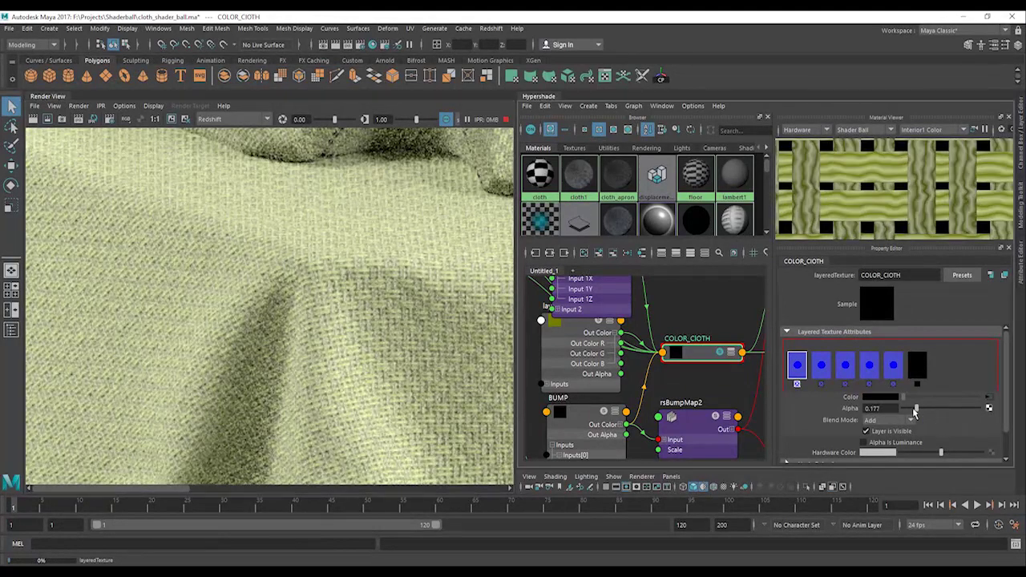
{"action": "left_click", "coordinate": [797, 366]}
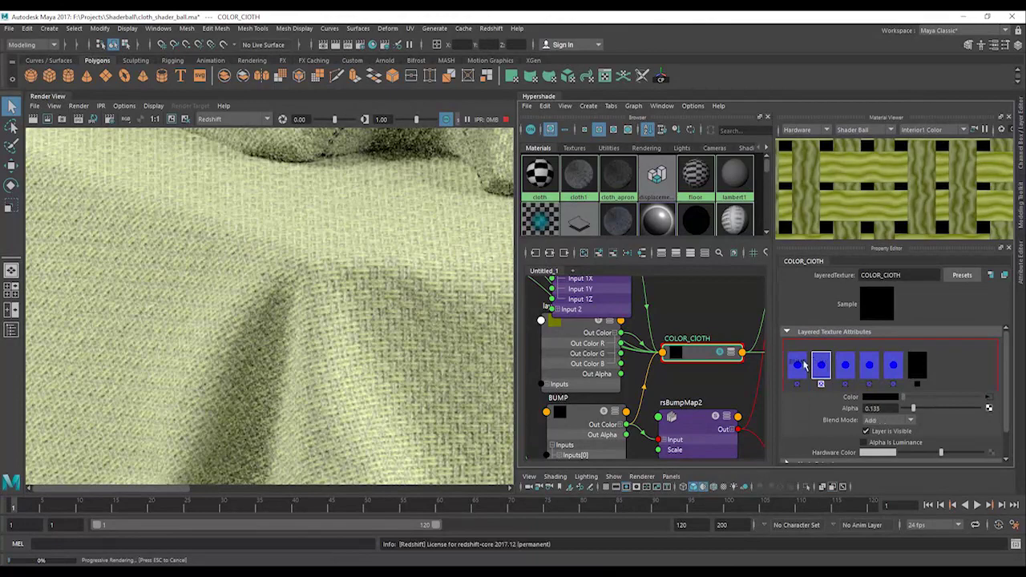
Lower the alpha of COLOR_CLOTH's second layer, the Add-blended BUMP, to 0.014 and check the cloth render up close
{"action": "left_click", "coordinate": [821, 366]}
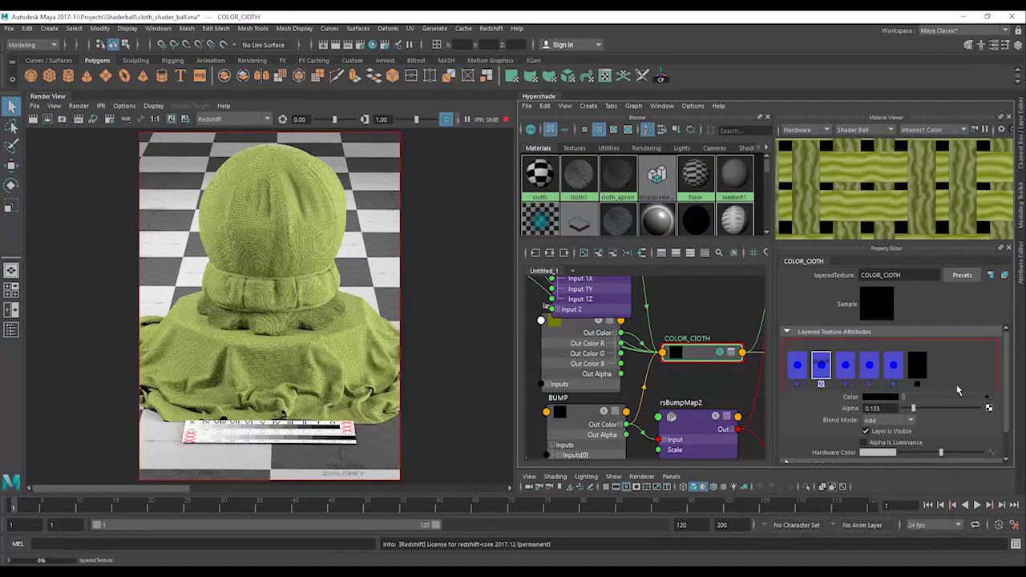
{"action": "left_click_drag", "start_coordinate": [914, 409], "coordinate": [904, 412]}
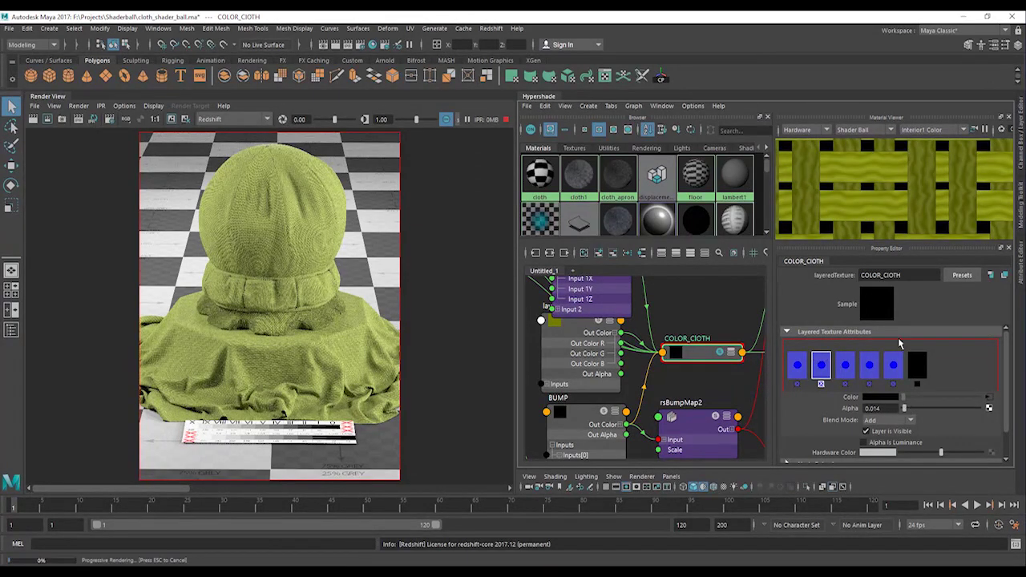
{"action": "scroll", "coordinate": [190, 350], "scroll_direction": "up", "scroll_amount": 6}
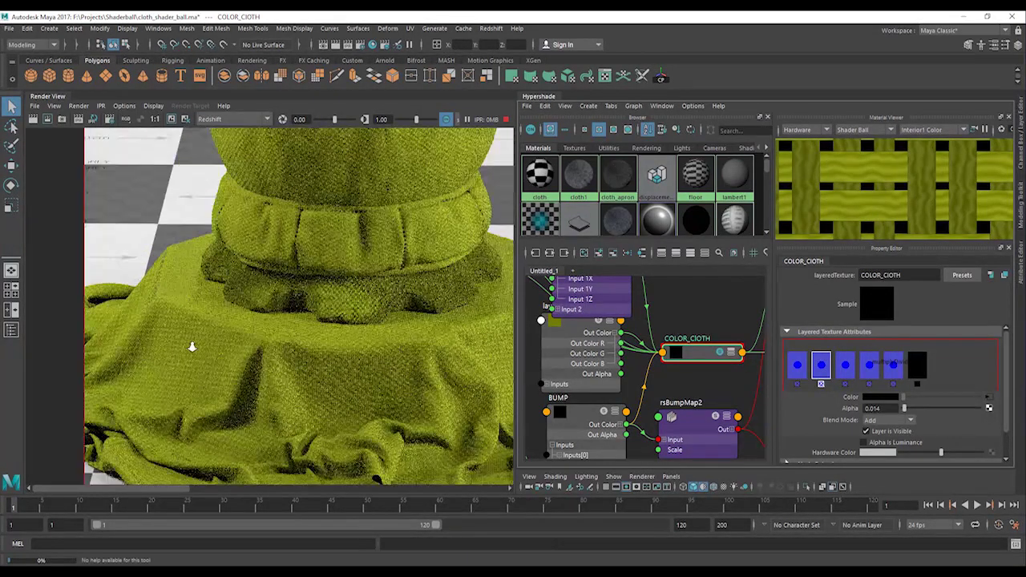
{"action": "middle_click_drag", "start_coordinate": [326, 320], "coordinate": [255, 282], "text": "alt"}
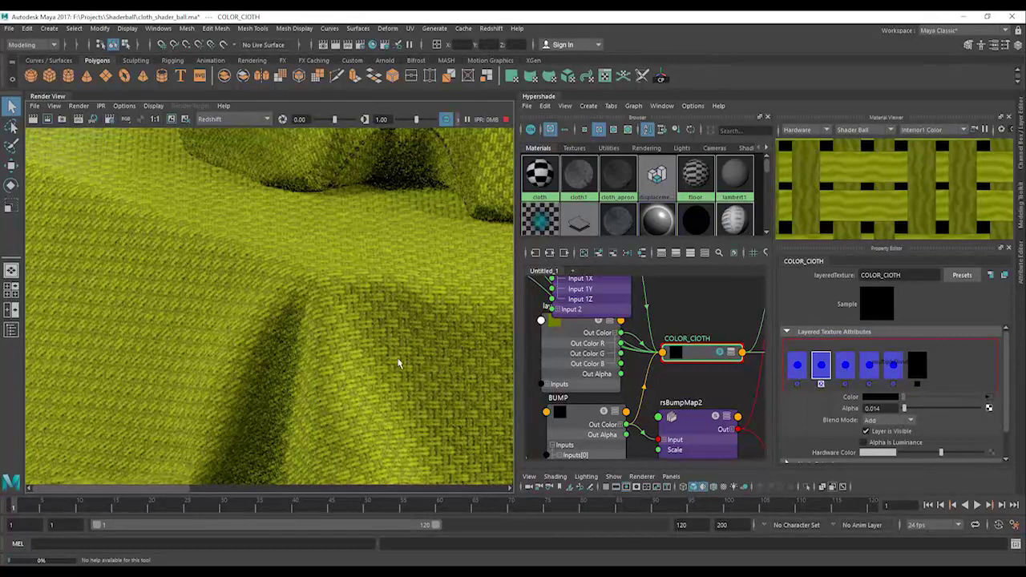
Set the Height Scale of rsBumpMap2 to 0.25 and check the weave relief on the rendered cloth fold
{"action": "middle_click_drag", "start_coordinate": [650, 373], "coordinate": [653, 327], "text": "alt"}
{"action": "left_click", "coordinate": [655, 364]}
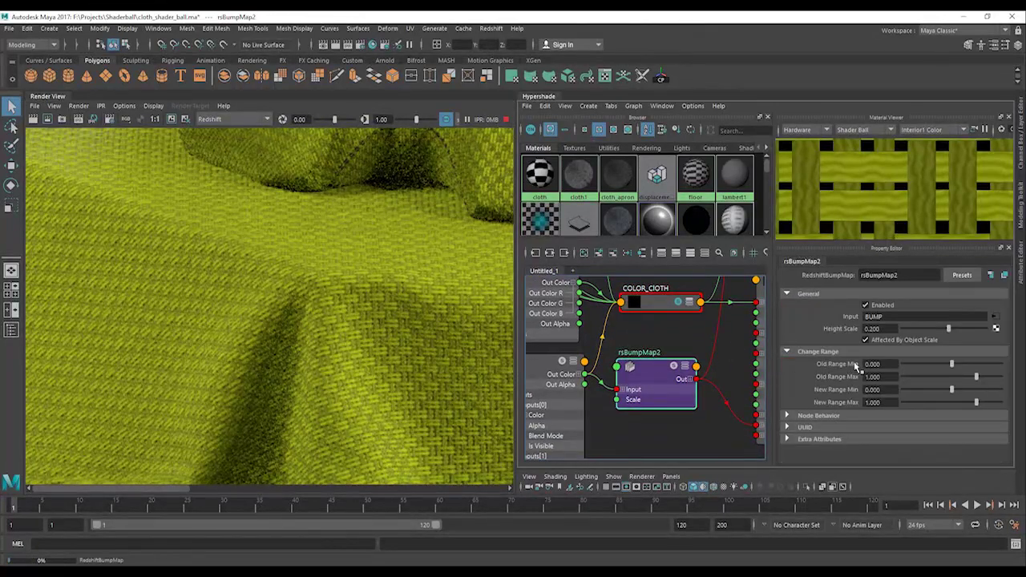
{"action": "double_click", "coordinate": [875, 329]}
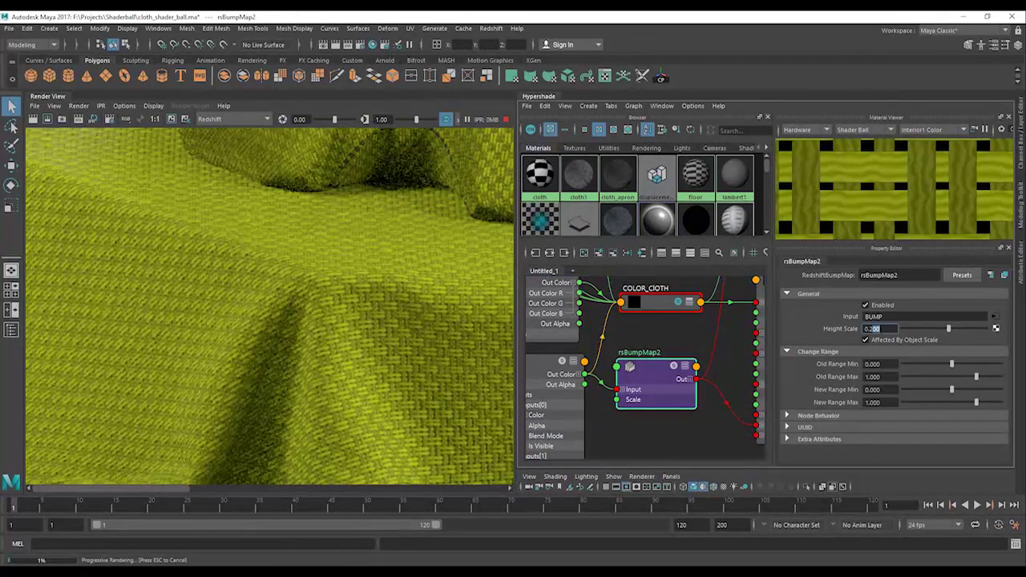
{"action": "type", "text": "0.25"}
{"action": "key", "text": "Return"}
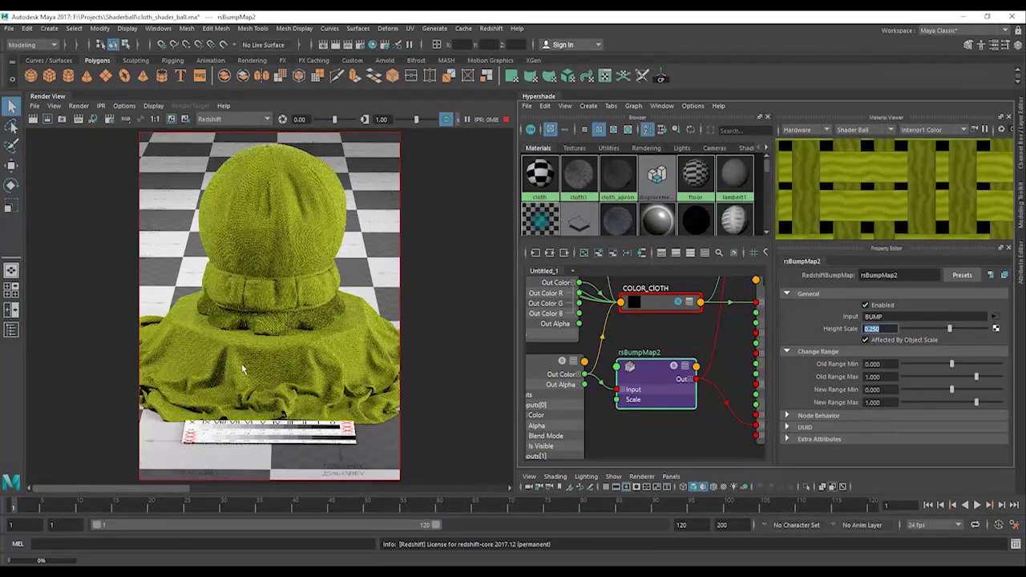
{"action": "scroll", "coordinate": [230, 364], "scroll_direction": "up", "scroll_amount": 5}
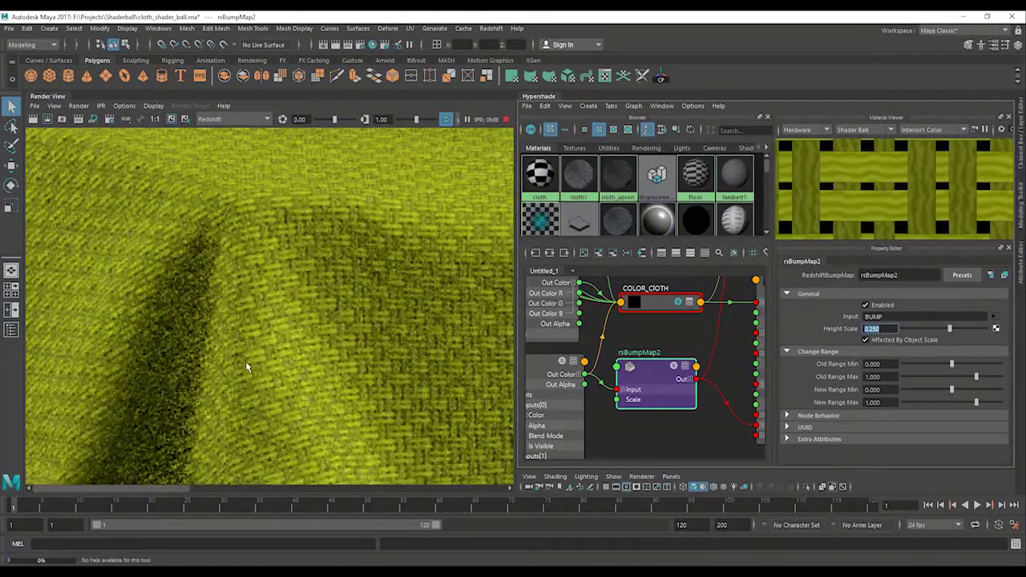
{"action": "scroll", "coordinate": [245, 315], "scroll_direction": "up", "scroll_amount": 4}
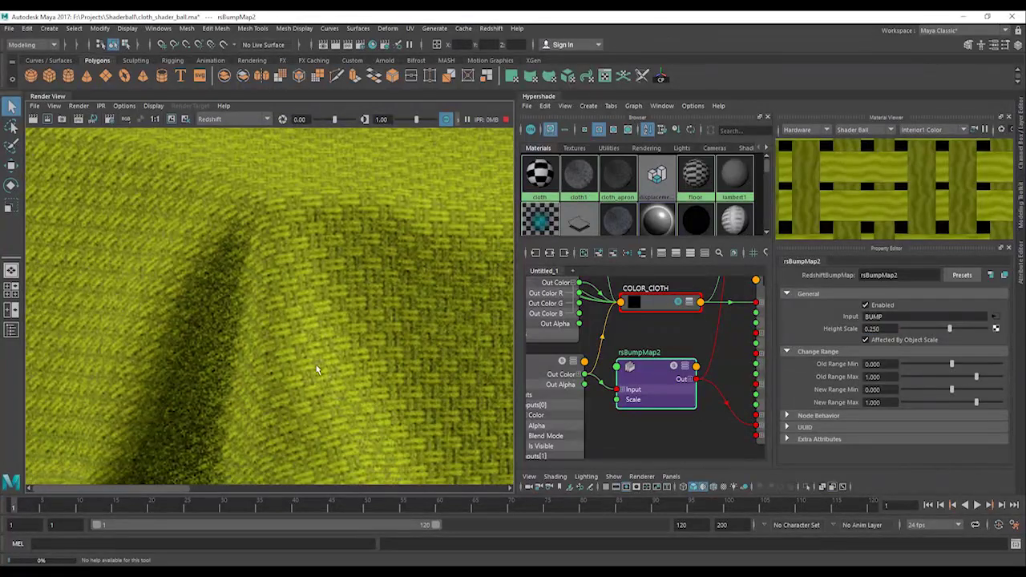
Connect BUMP to the Refl_weight layered texture as its first layer with Multiply blending
{"action": "middle_click_drag", "start_coordinate": [643, 370], "coordinate": [639, 423], "text": "alt"}
{"action": "scroll", "coordinate": [642, 382], "scroll_direction": "down", "scroll_amount": 1}
{"action": "scroll", "coordinate": [687, 416], "scroll_direction": "down", "scroll_amount": 2}
{"action": "middle_click_drag", "start_coordinate": [662, 324], "coordinate": [668, 298], "text": "alt"}
{"action": "left_click", "coordinate": [591, 339]}
{"action": "middle_click_drag", "start_coordinate": [655, 403], "coordinate": [790, 371], "text": "alt"}
{"action": "left_click", "coordinate": [895, 367]}
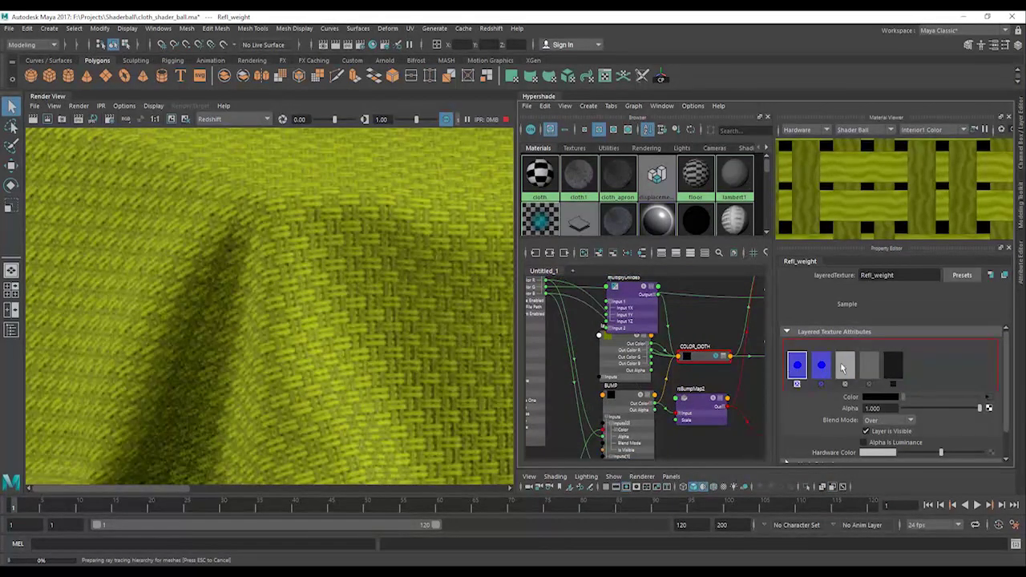
{"action": "left_click", "coordinate": [886, 421]}
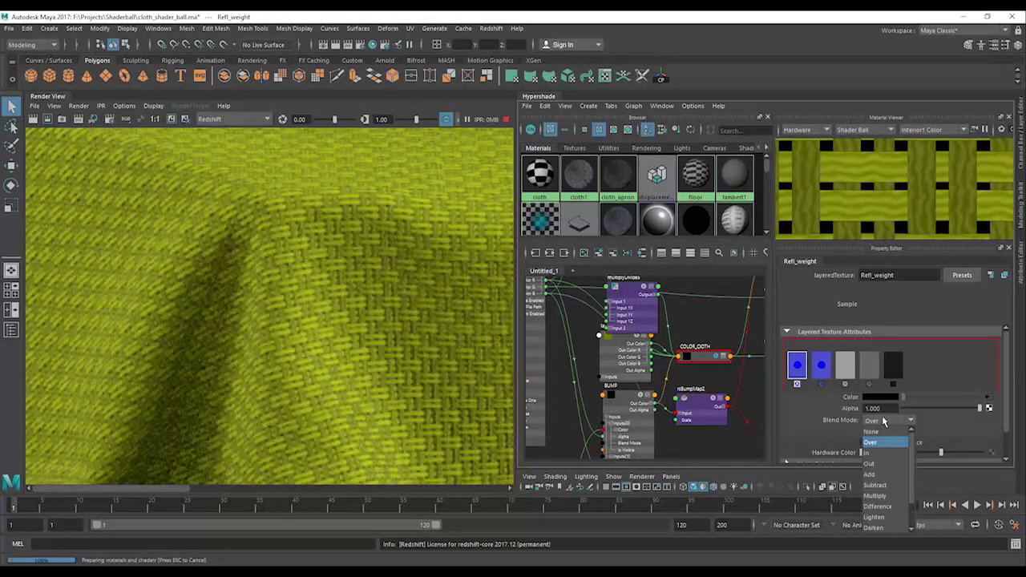
{"action": "left_click", "coordinate": [875, 496]}
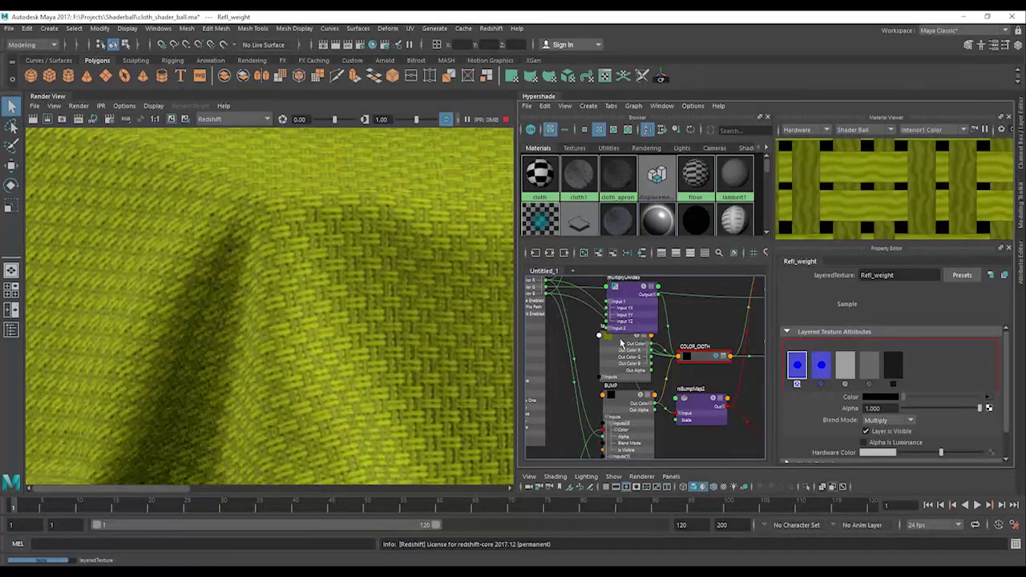
Preview Refl_weight on its own, set its Multiply-blended BUMP layer's alpha to 0.397, and check the rendered folds up close
{"action": "middle_click_drag", "start_coordinate": [626, 367], "coordinate": [649, 478], "text": "alt"}
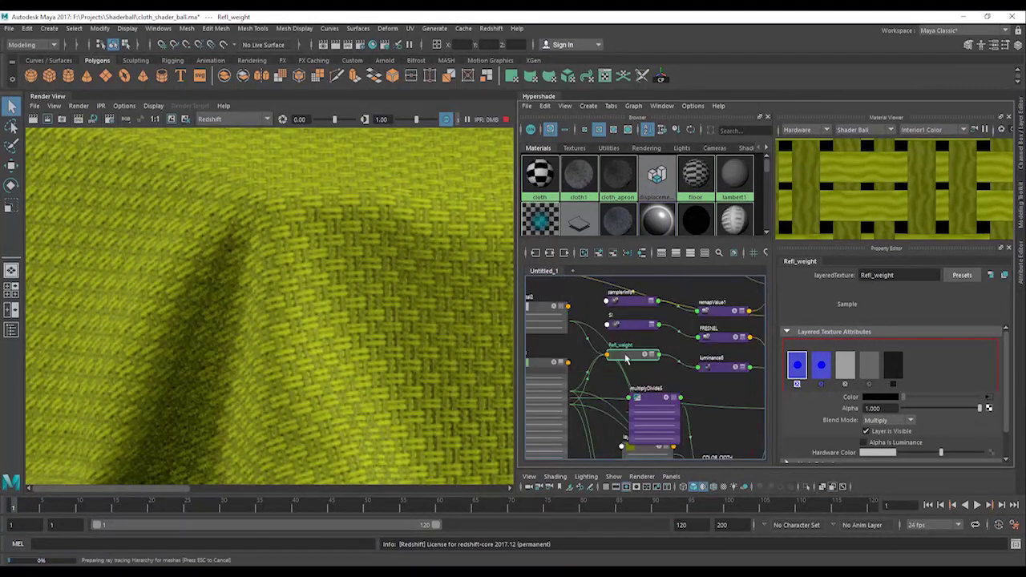
{"action": "left_click", "coordinate": [645, 358]}
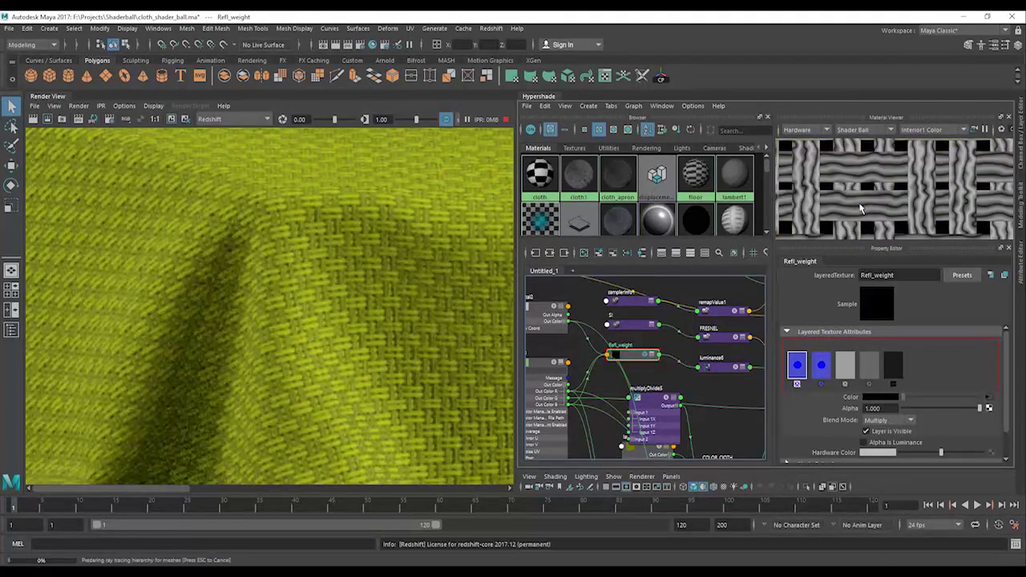
{"action": "left_click", "coordinate": [921, 408]}
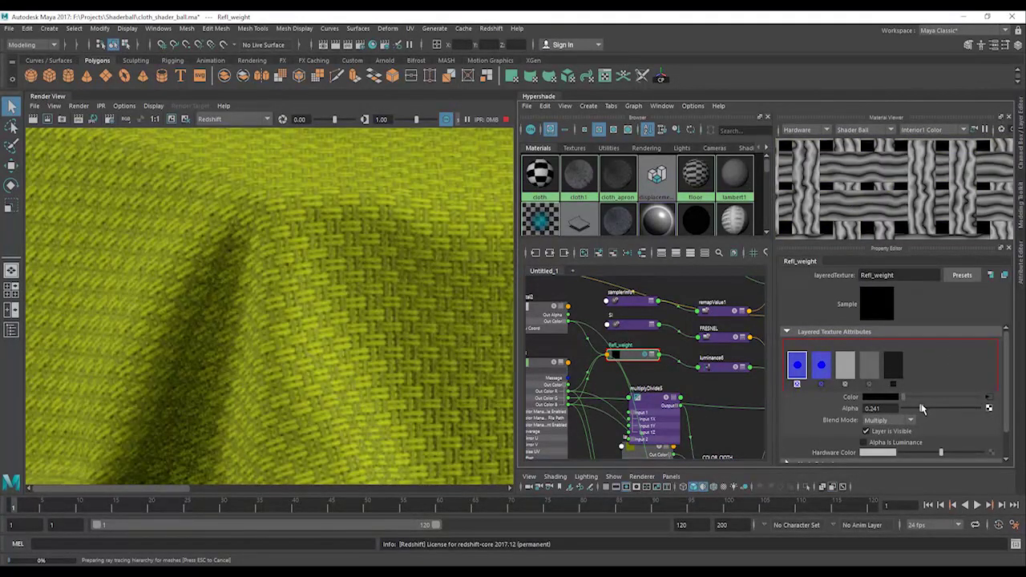
{"action": "left_click", "coordinate": [925, 408]}
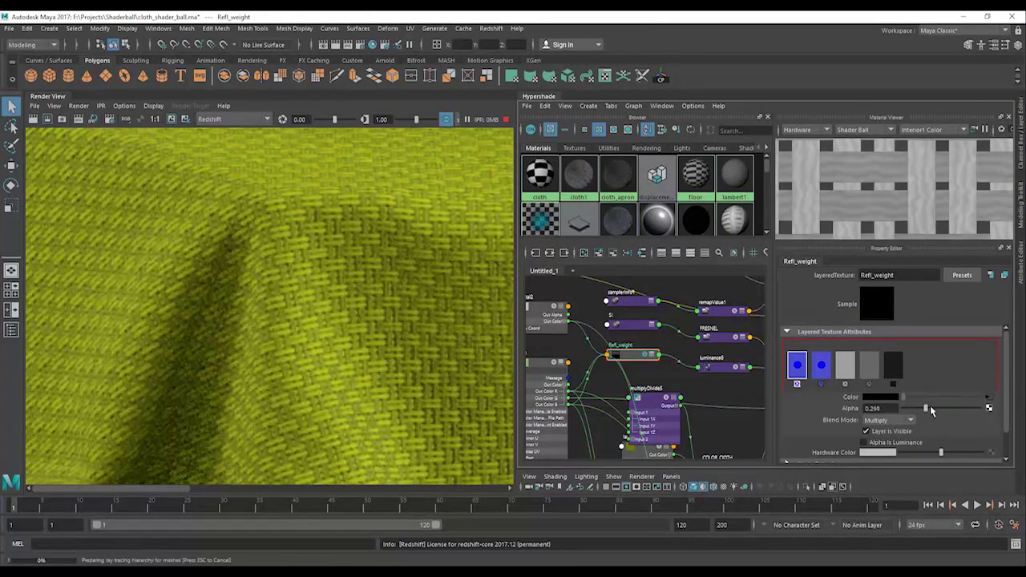
{"action": "left_click", "coordinate": [933, 409]}
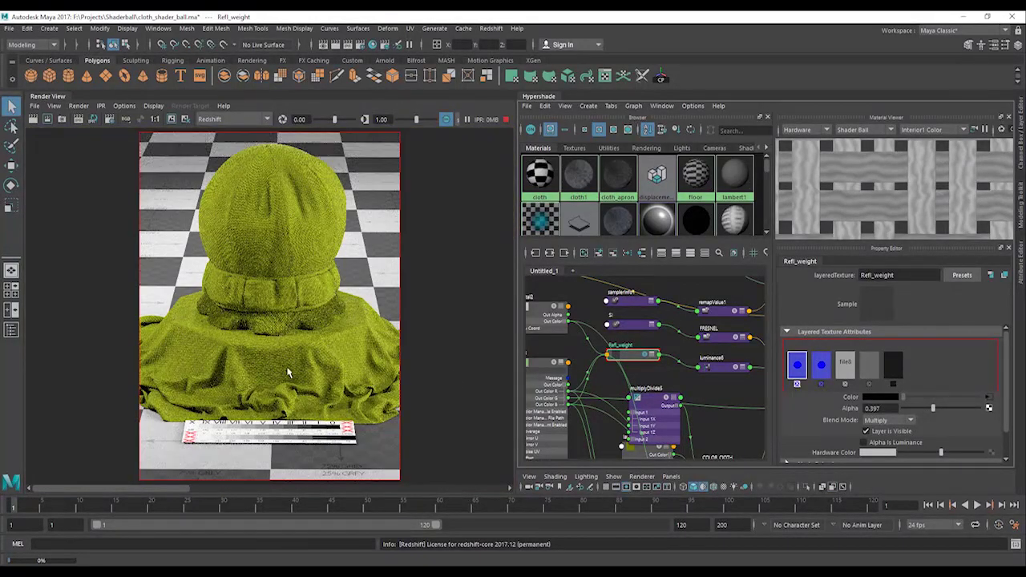
{"action": "scroll", "coordinate": [287, 372], "scroll_direction": "up", "scroll_amount": 8}
{"action": "middle_click_drag", "start_coordinate": [181, 332], "coordinate": [326, 348], "text": "alt"}
{"action": "scroll", "coordinate": [209, 335], "scroll_direction": "up", "scroll_amount": 3}
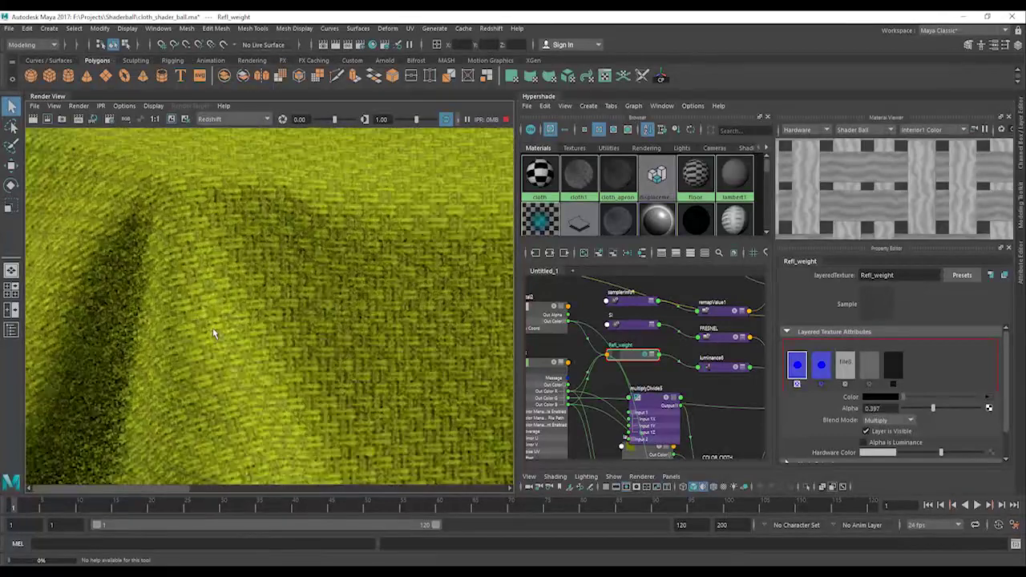
{"action": "middle_click_drag", "start_coordinate": [204, 337], "coordinate": [344, 362], "text": "alt"}
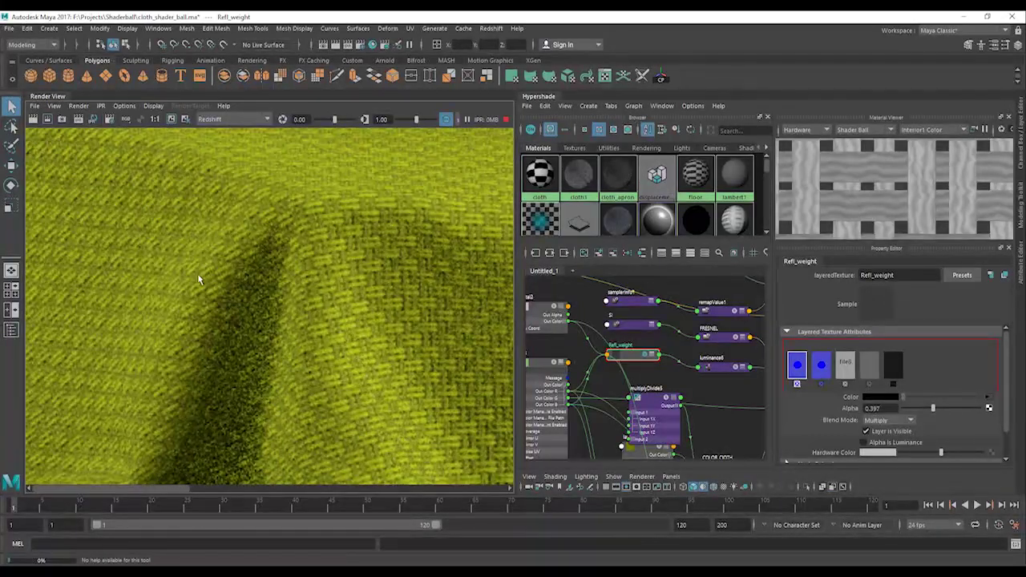
{"action": "middle_click_drag", "start_coordinate": [197, 273], "coordinate": [266, 323], "text": "alt"}
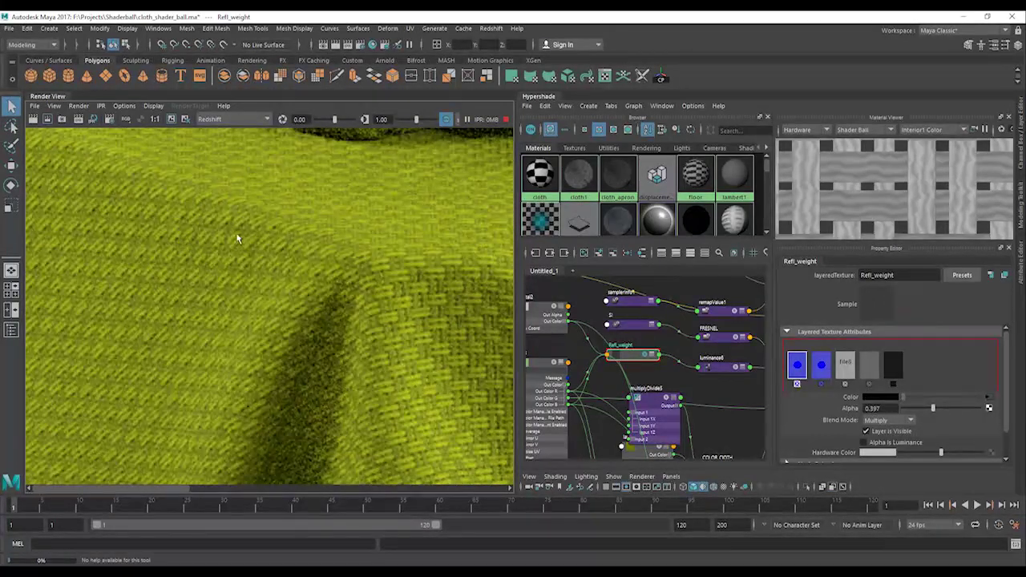
{"action": "middle_click_drag", "start_coordinate": [396, 319], "coordinate": [341, 252], "text": "alt"}
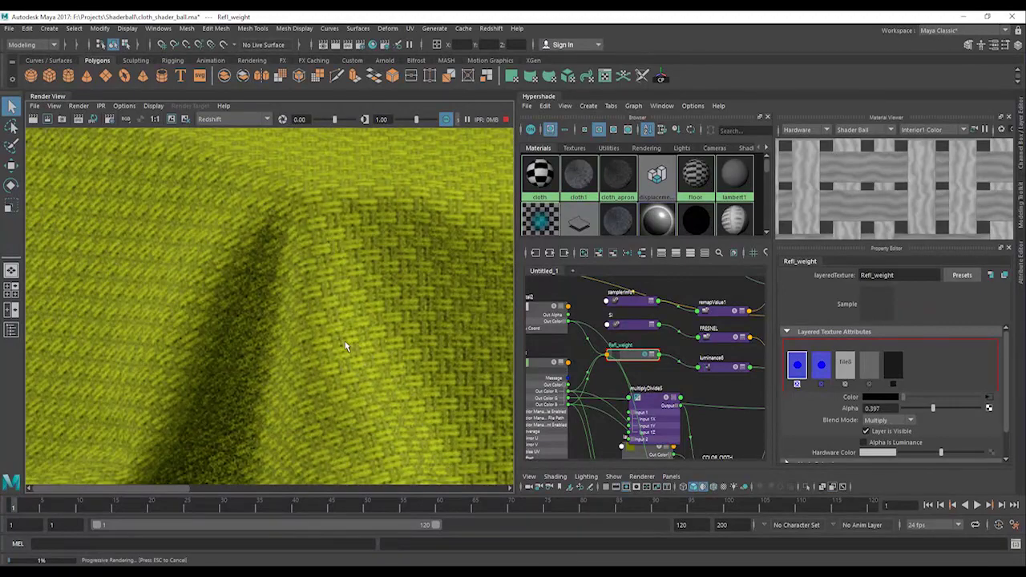
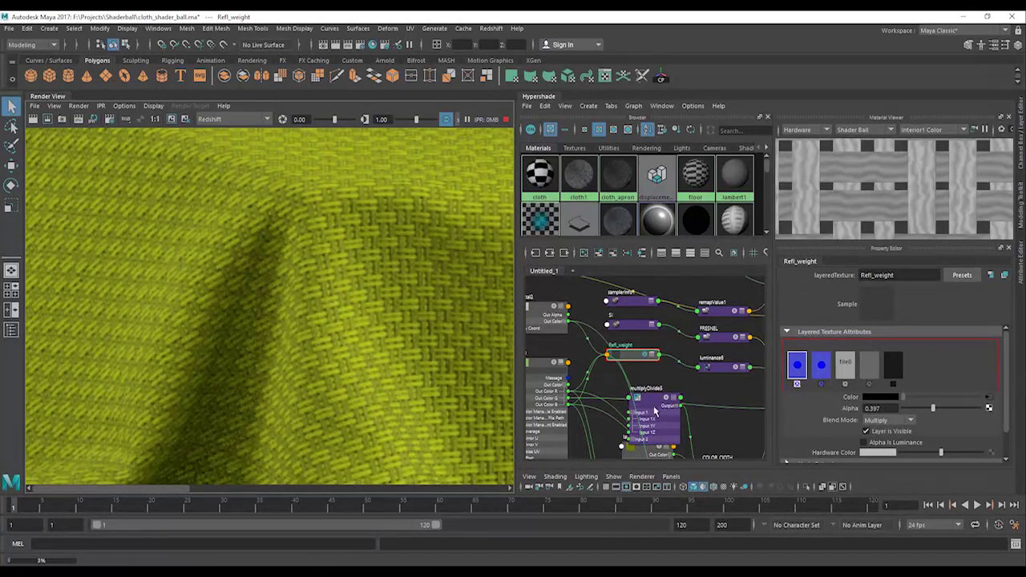
Connect BUMP to Refl_weight once more as the second layer, with Add blending and an alpha of 0.071
{"action": "middle_click_drag", "start_coordinate": [646, 461], "coordinate": [649, 387], "text": "alt"}
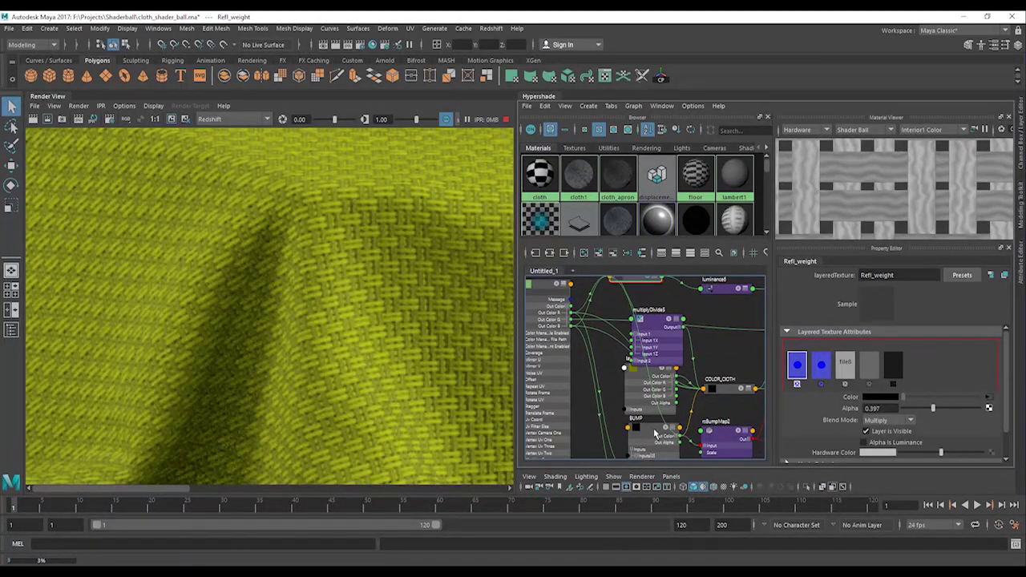
{"action": "middle_click_drag", "start_coordinate": [654, 429], "coordinate": [922, 372]}
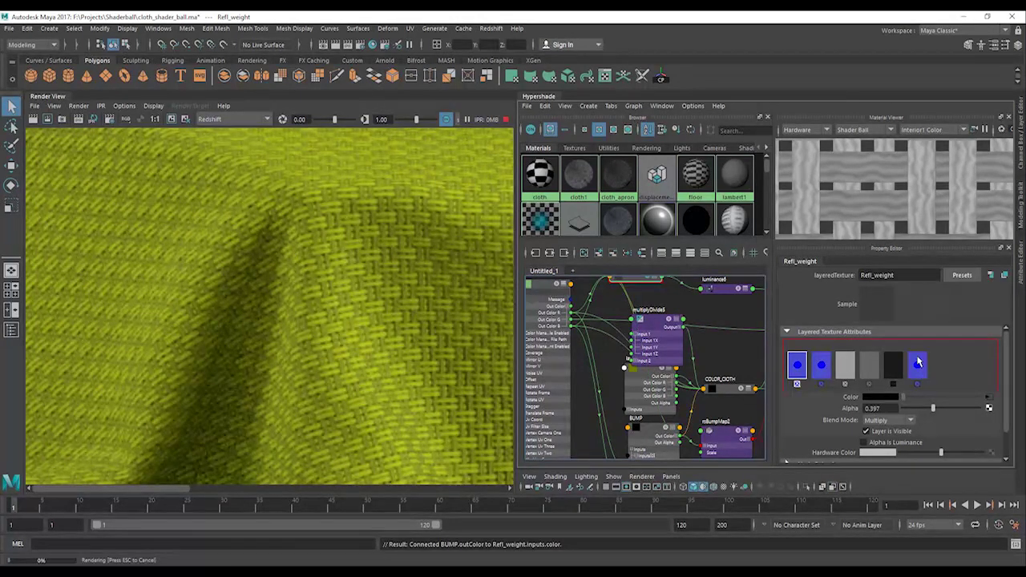
{"action": "middle_click_drag", "start_coordinate": [919, 365], "coordinate": [822, 371]}
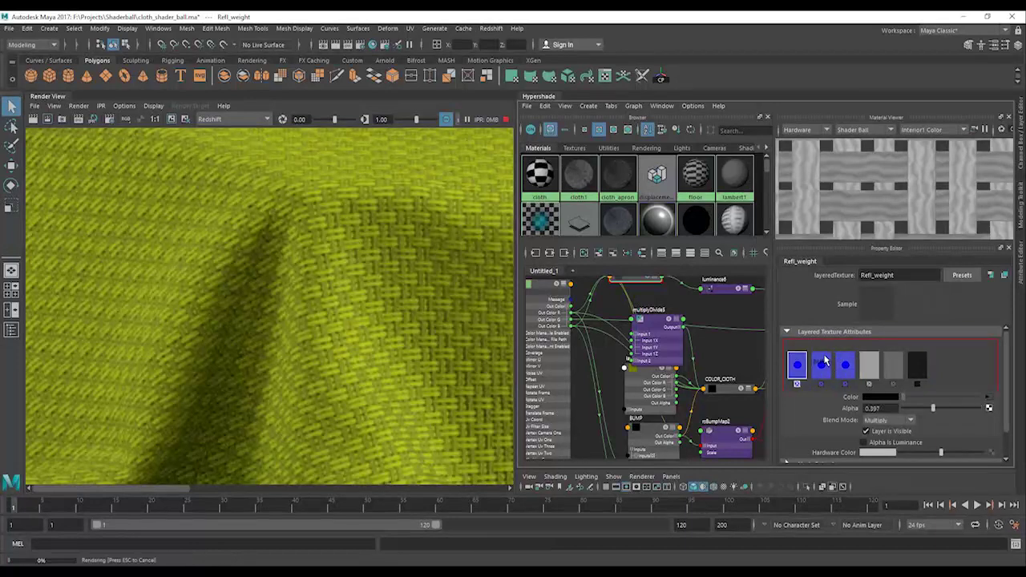
{"action": "left_click", "coordinate": [820, 367]}
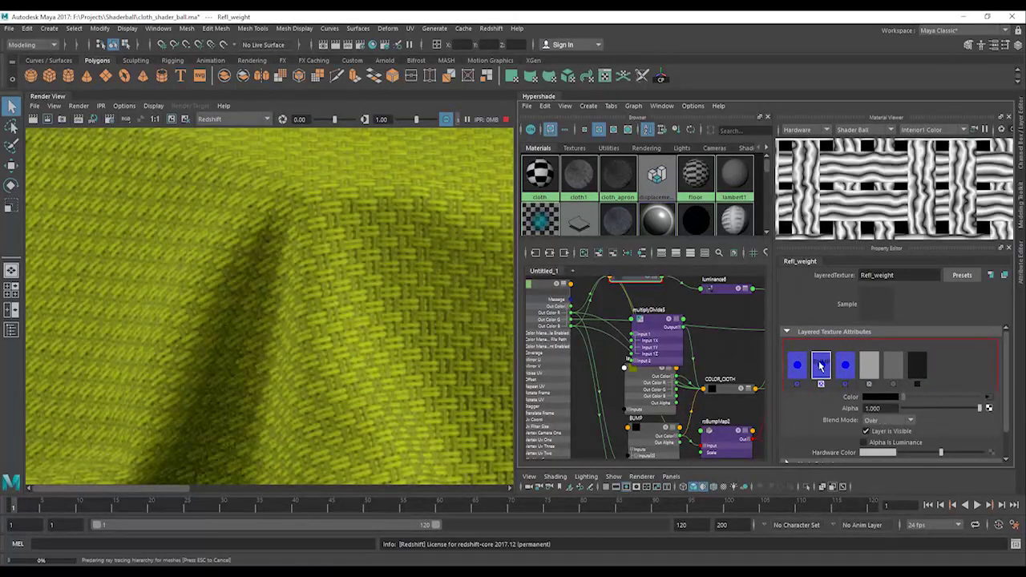
{"action": "left_click", "coordinate": [886, 422]}
{"action": "left_click", "coordinate": [874, 474]}
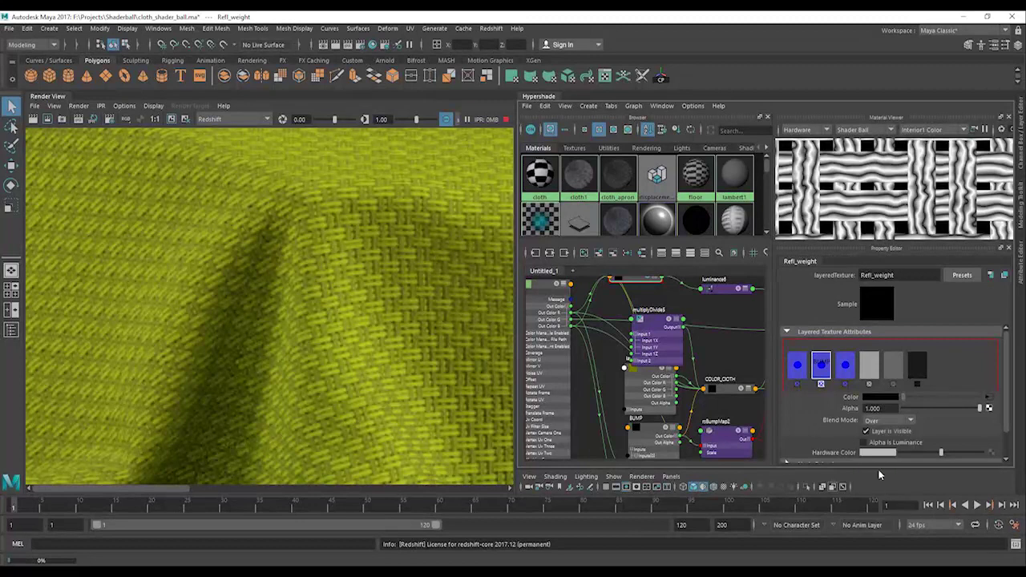
{"action": "left_click", "coordinate": [912, 410]}
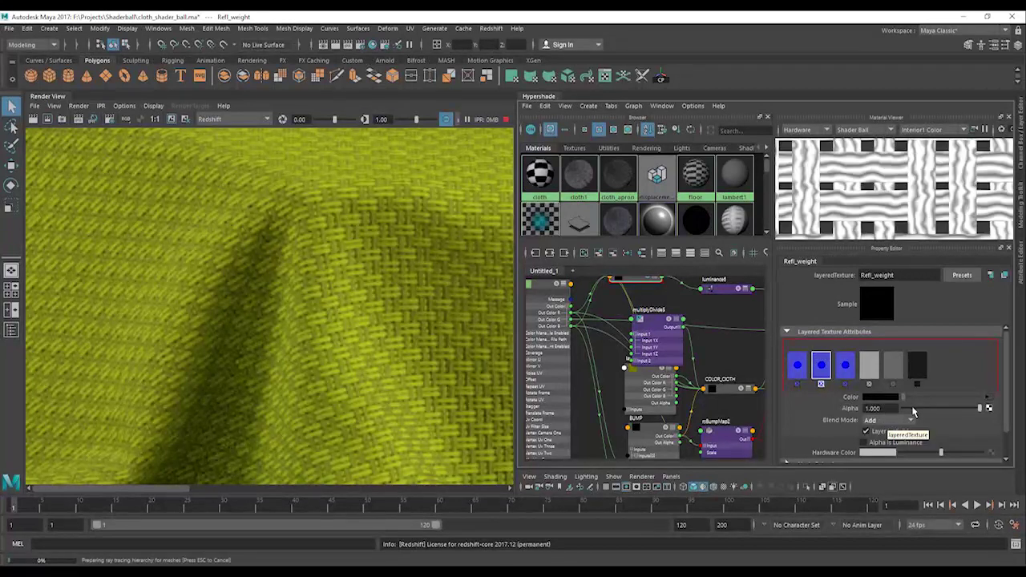
{"action": "left_click_drag", "start_coordinate": [912, 410], "coordinate": [909, 410]}
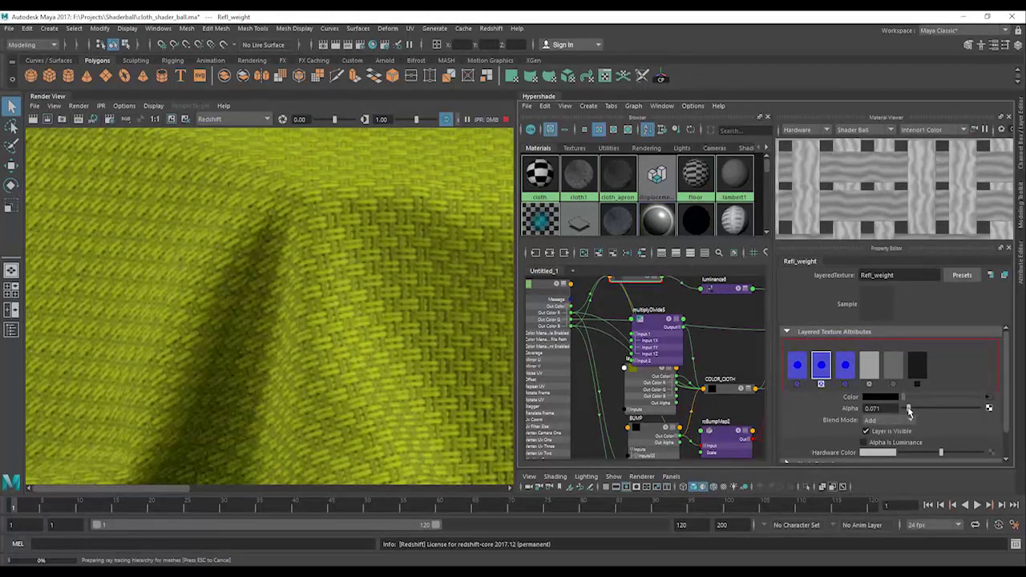
Raise the alpha of Refl_weight's first, Multiply-blended BUMP layer to 0.482 and inspect the draped cloth and trim in the render
{"action": "left_click", "coordinate": [798, 366]}
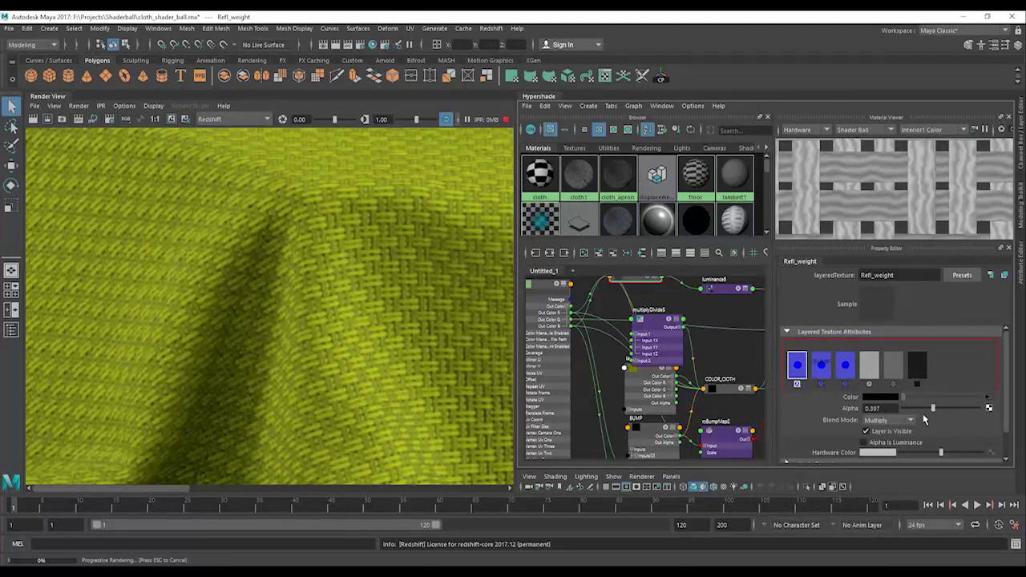
{"action": "left_click_drag", "start_coordinate": [932, 411], "coordinate": [940, 410]}
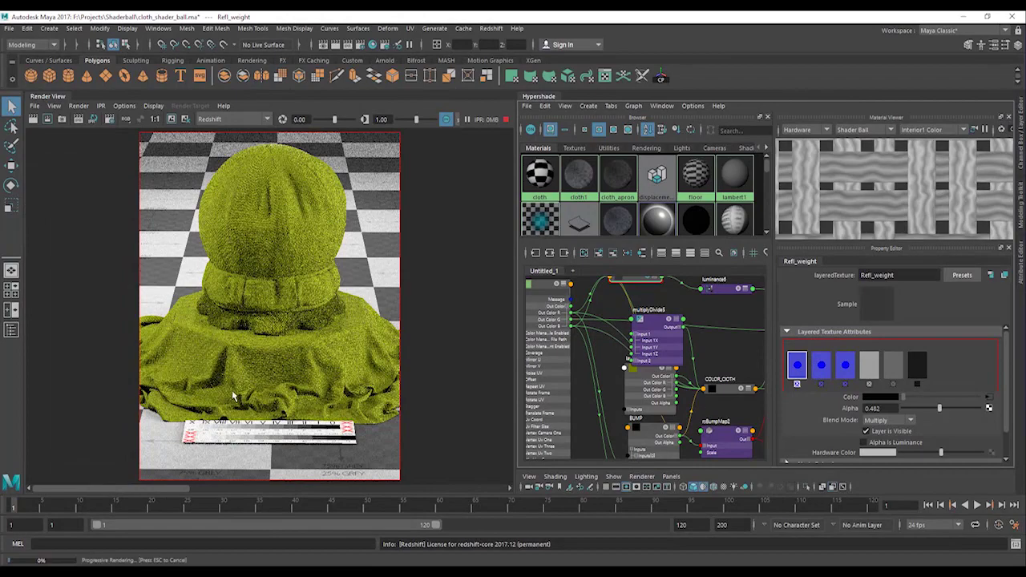
{"action": "scroll", "coordinate": [231, 390], "scroll_direction": "up", "scroll_amount": 5}
{"action": "scroll", "coordinate": [232, 390], "scroll_direction": "down", "scroll_amount": 5}
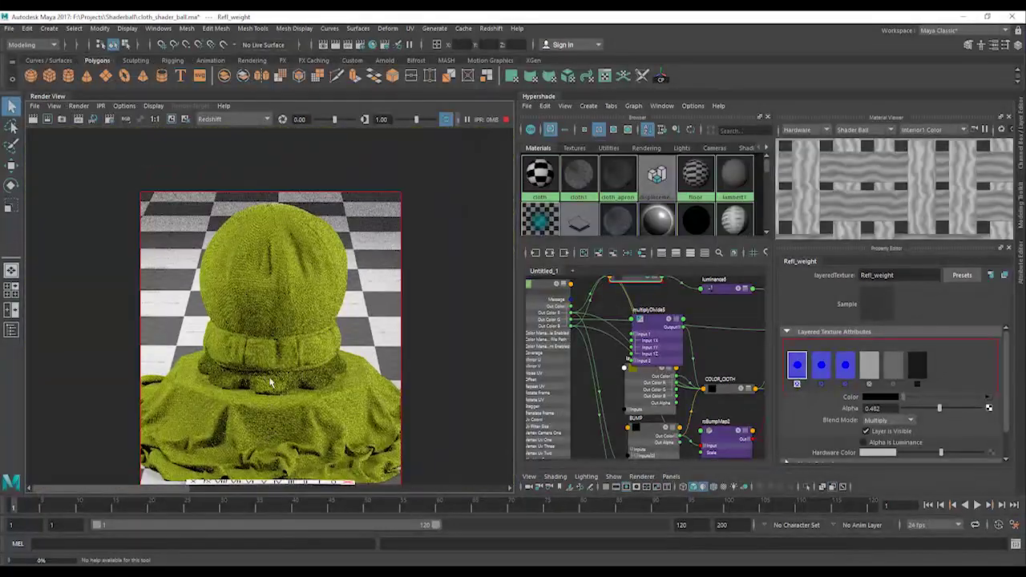
{"action": "scroll", "coordinate": [266, 312], "scroll_direction": "up", "scroll_amount": 5}
{"action": "scroll", "coordinate": [267, 313], "scroll_direction": "up", "scroll_amount": 3}
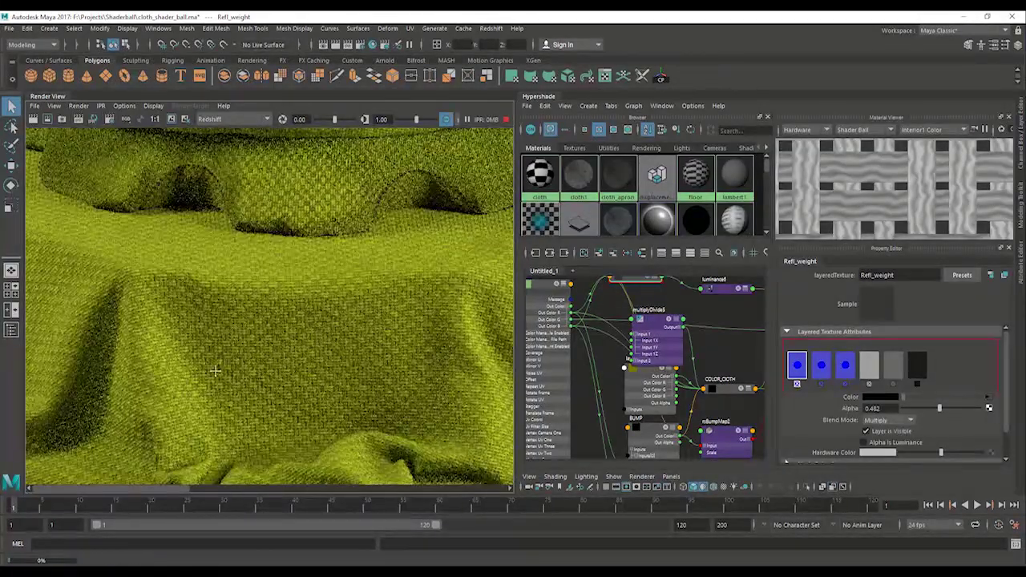
{"action": "scroll", "coordinate": [228, 312], "scroll_direction": "up", "scroll_amount": 3}
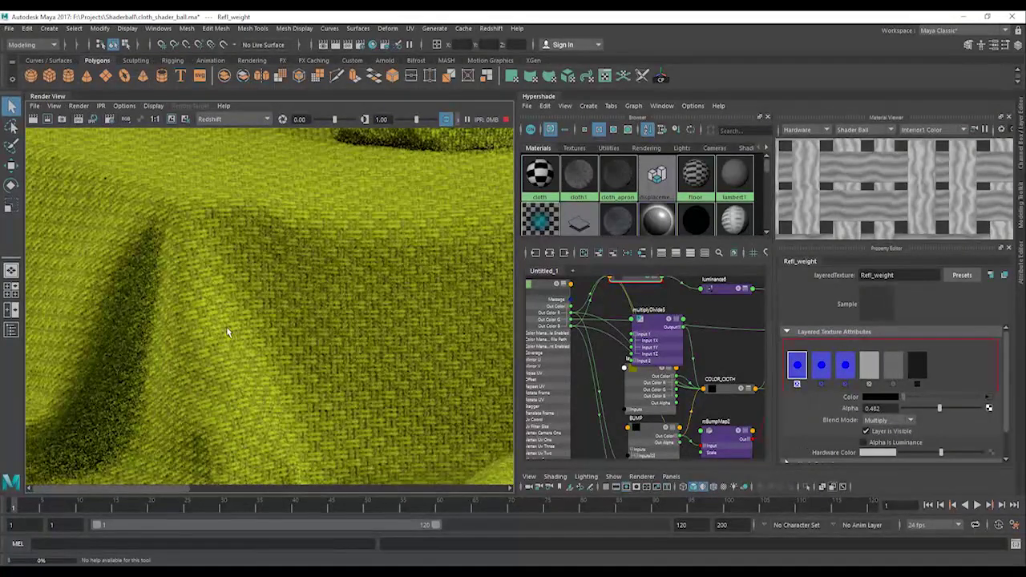
{"action": "middle_click_drag", "start_coordinate": [226, 326], "coordinate": [137, 373], "text": "alt"}
{"action": "middle_click_drag", "start_coordinate": [291, 224], "coordinate": [275, 354], "text": "alt"}
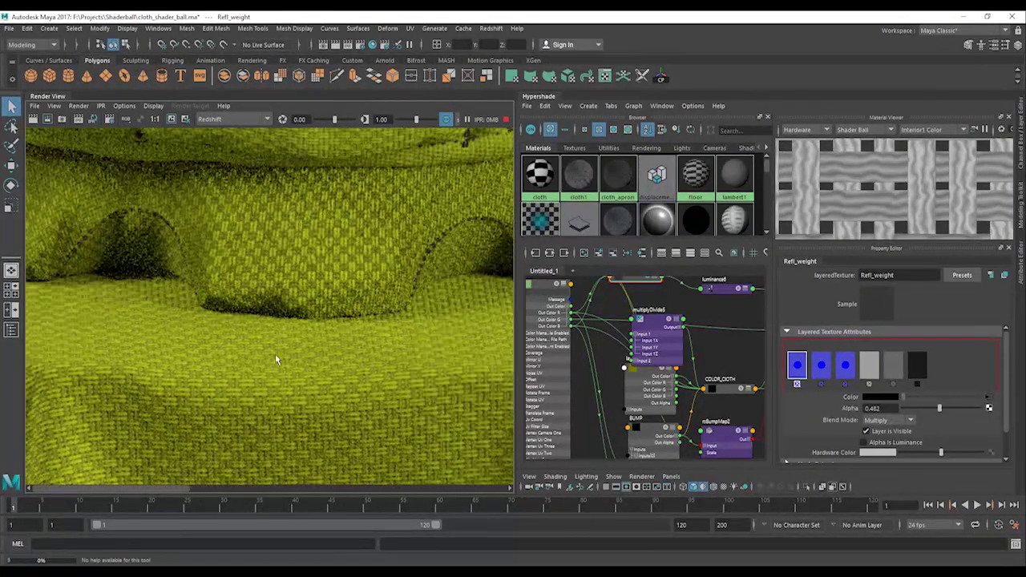
Inspect the woven cloth in the render across the ball's crown, the gathered band, the scalloped trim and the draped base
{"action": "middle_click_drag", "start_coordinate": [353, 152], "coordinate": [307, 345], "text": "alt"}
{"action": "scroll", "coordinate": [307, 346], "scroll_direction": "down", "scroll_amount": 2}
{"action": "middle_click_drag", "start_coordinate": [317, 295], "coordinate": [293, 390], "text": "alt"}
{"action": "middle_click_drag", "start_coordinate": [407, 238], "coordinate": [364, 366], "text": "alt"}
{"action": "middle_click_drag", "start_coordinate": [456, 184], "coordinate": [462, 260], "text": "alt"}
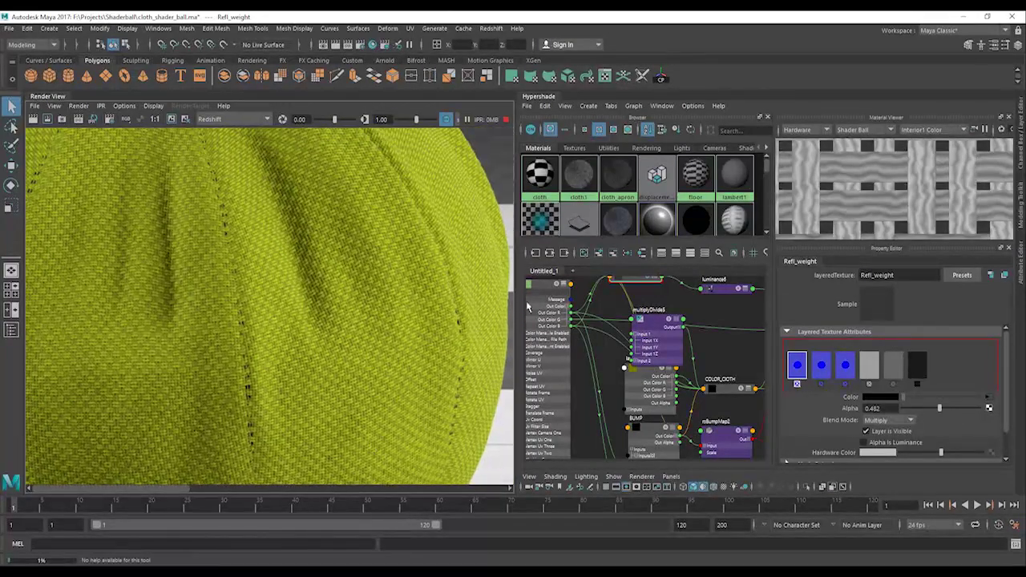
{"action": "middle_click_drag", "start_coordinate": [433, 364], "coordinate": [491, 506], "text": "alt"}
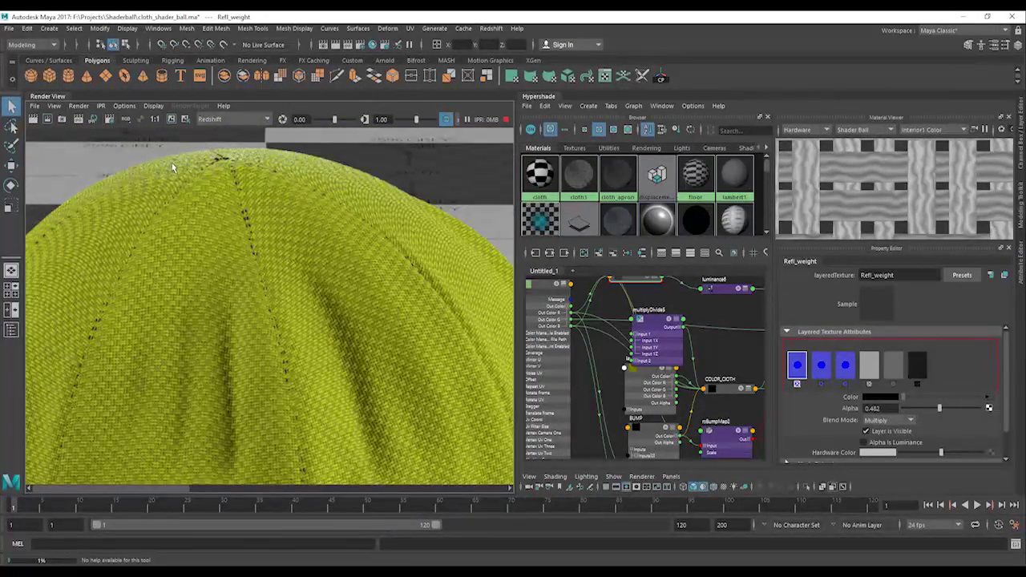
{"action": "middle_click_drag", "start_coordinate": [111, 210], "coordinate": [319, 266], "text": "alt"}
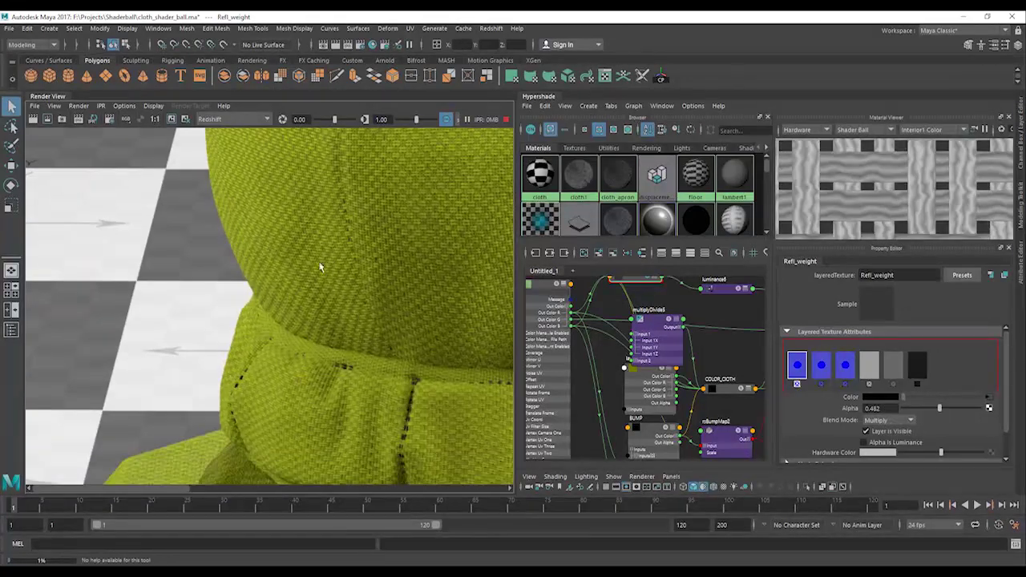
{"action": "middle_click_drag", "start_coordinate": [253, 455], "coordinate": [288, 339], "text": "alt"}
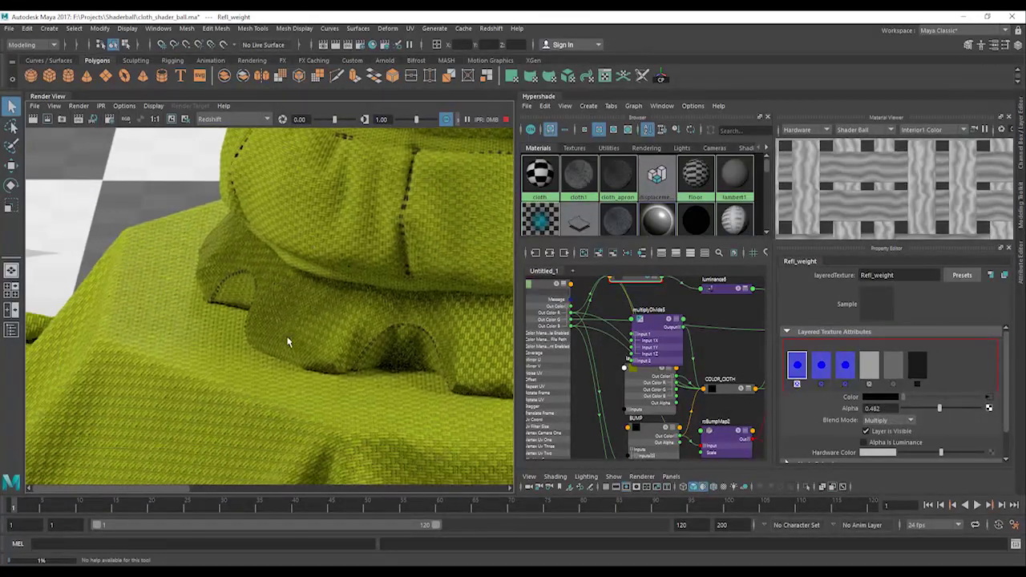
{"action": "middle_click_drag", "start_coordinate": [211, 385], "coordinate": [327, 365], "text": "alt"}
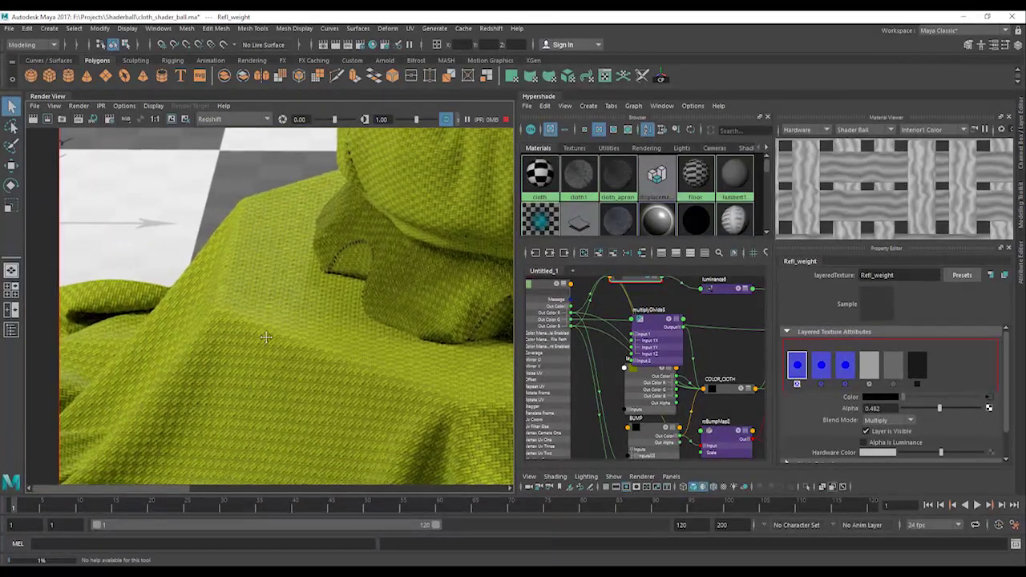
{"action": "middle_click_drag", "start_coordinate": [297, 438], "coordinate": [277, 337], "text": "alt"}
{"action": "middle_click_drag", "start_coordinate": [263, 168], "coordinate": [247, 267], "text": "alt"}
{"action": "scroll", "coordinate": [246, 267], "scroll_direction": "up", "scroll_amount": 3}
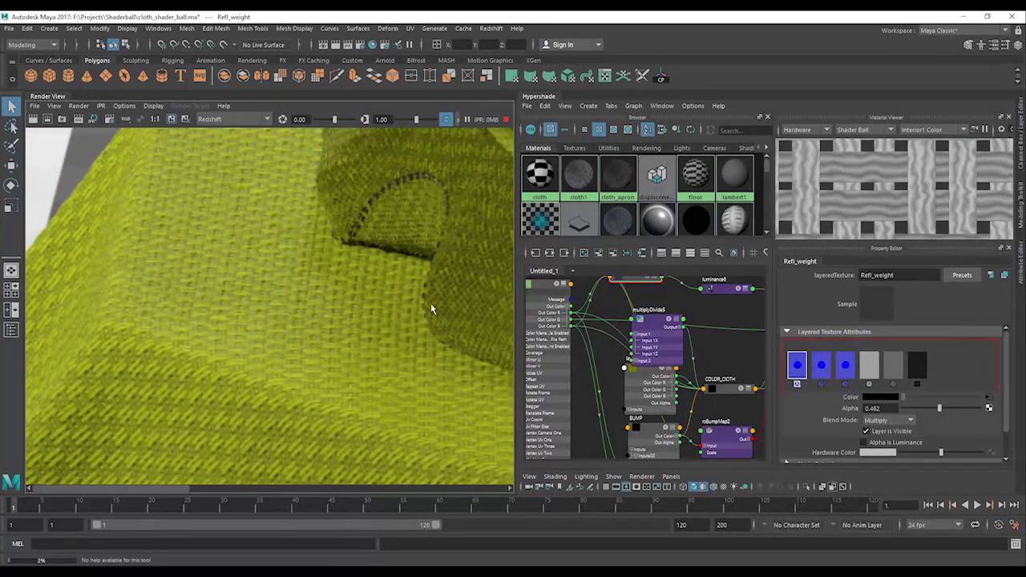
Move the displacementShader1 node closer to multiplyDivide5 and set its displacement scale to 1.5
{"action": "mouse_move", "coordinate": [664, 363]}
{"action": "middle_mouse_down", "text": "alt"}
{"action": "mouse_move", "coordinate": [561, 353]}
{"action": "mouse_move", "coordinate": [564, 368]}
{"action": "middle_mouse_up", "text": "alt"}
{"action": "middle_click_drag", "start_coordinate": [665, 340], "coordinate": [654, 357], "text": "alt"}
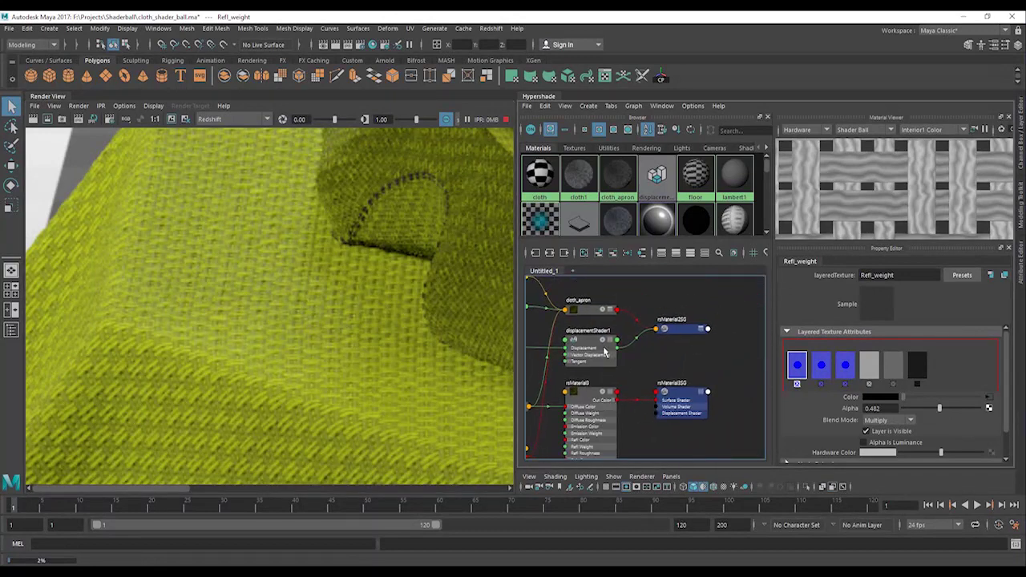
{"action": "left_click", "coordinate": [589, 346]}
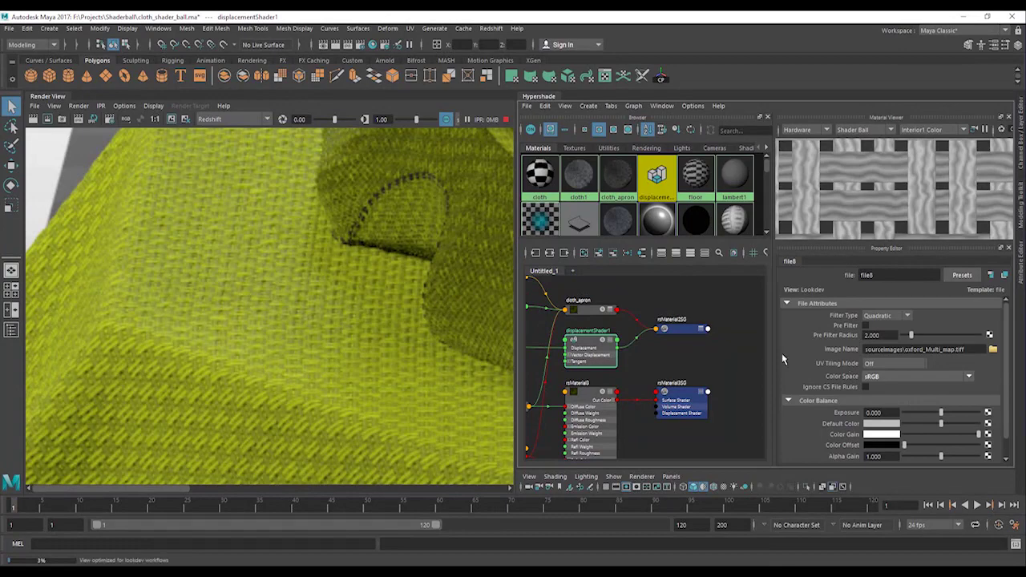
{"action": "middle_click_drag", "start_coordinate": [645, 382], "coordinate": [708, 382], "text": "alt"}
{"action": "middle_click_drag", "start_coordinate": [616, 339], "coordinate": [686, 362], "text": "alt"}
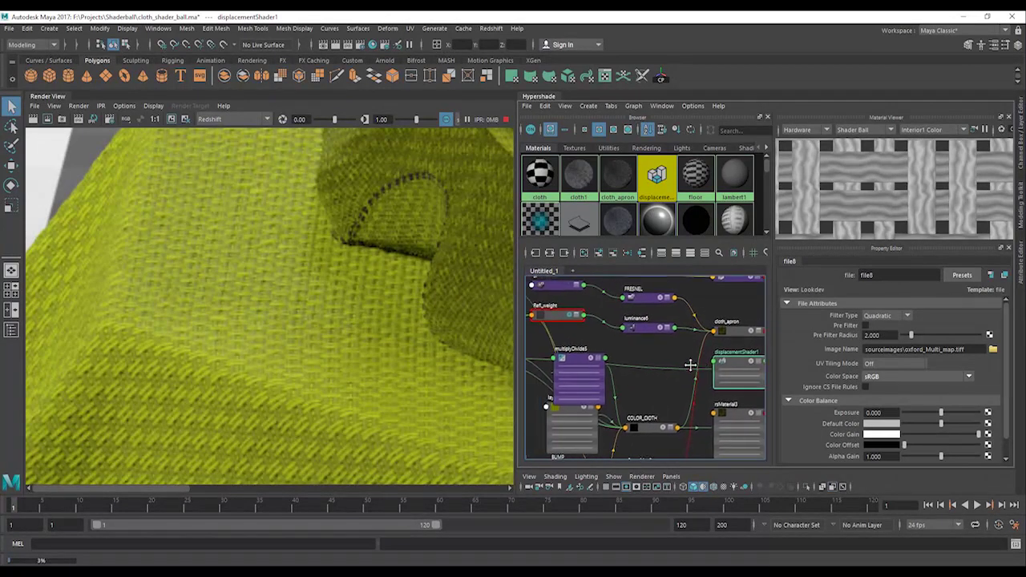
{"action": "left_click_drag", "start_coordinate": [715, 362], "coordinate": [671, 362]}
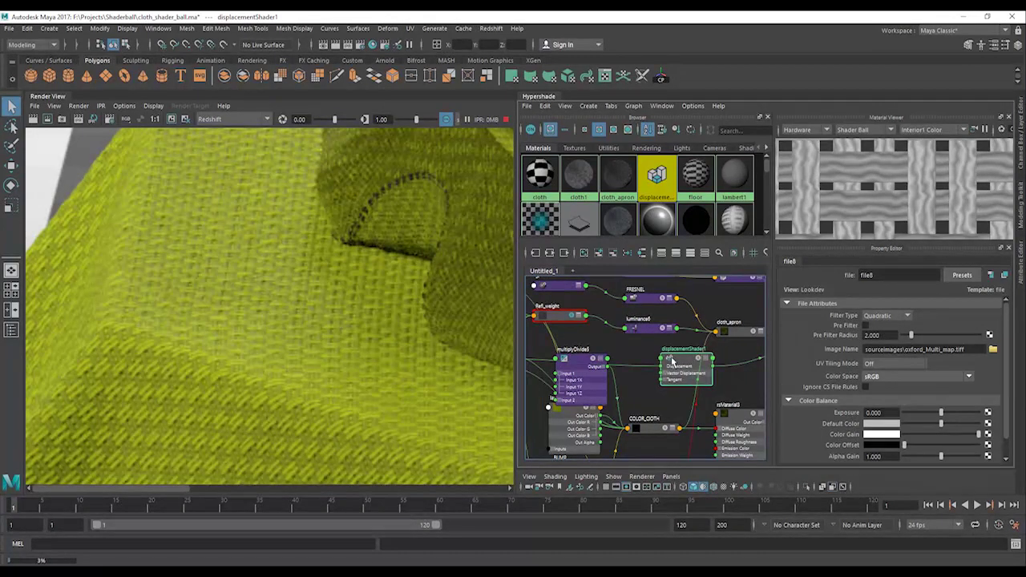
{"action": "left_click", "coordinate": [678, 365]}
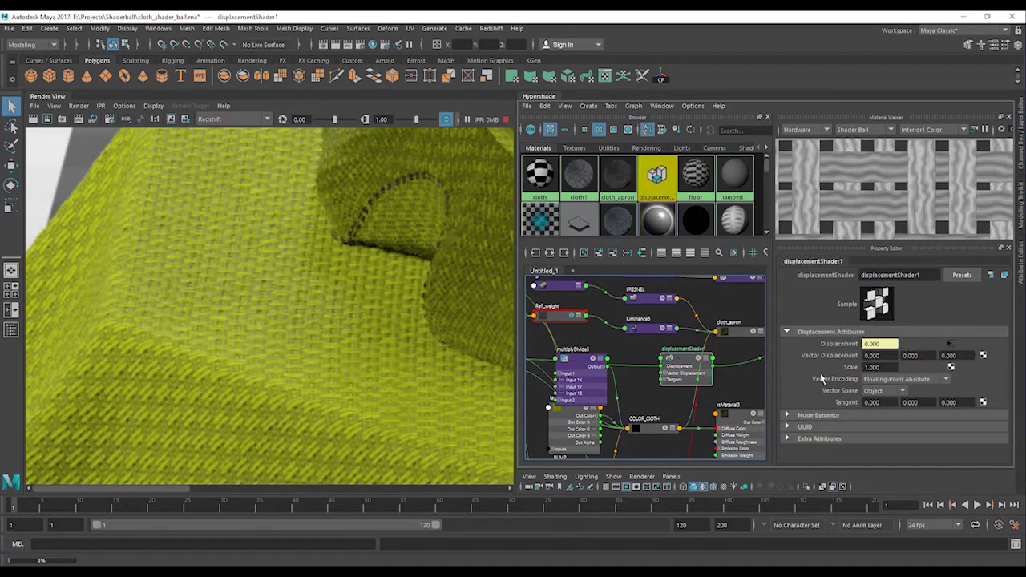
{"action": "left_click_drag", "start_coordinate": [885, 367], "coordinate": [731, 374]}
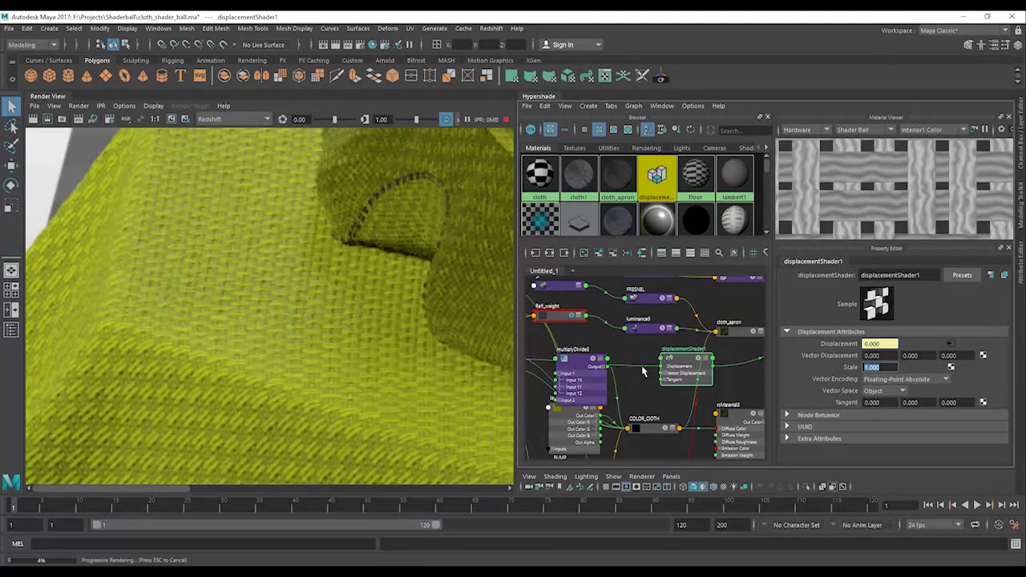
{"action": "type", "text": "1.5"}
{"action": "key", "text": "Return"}
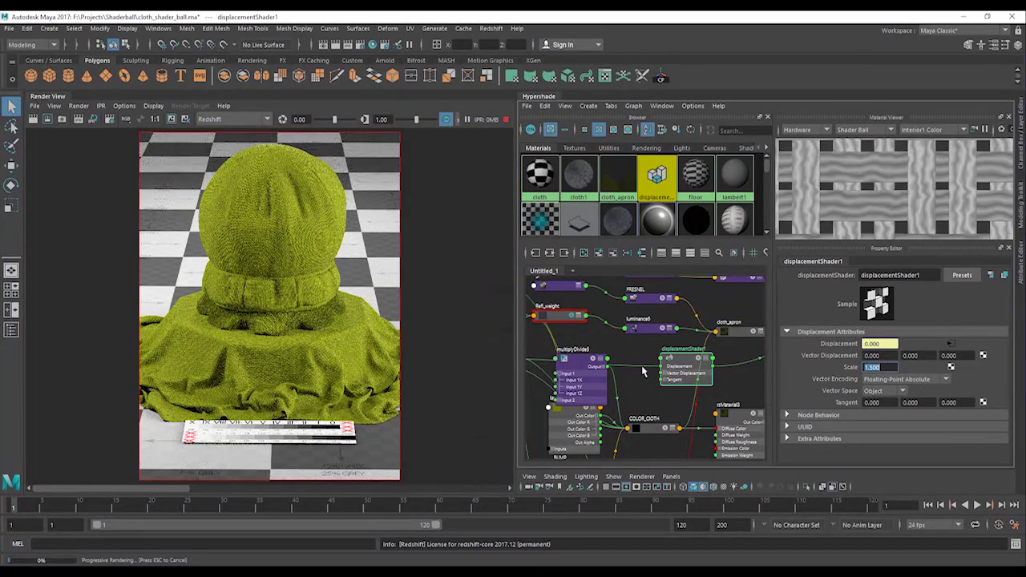
Examine the displaced weave up close on the draped base, the scalloped trim and the stitched band
{"action": "scroll", "coordinate": [200, 343], "scroll_direction": "up", "scroll_amount": 7}
{"action": "middle_click_drag", "start_coordinate": [214, 356], "coordinate": [363, 436], "text": "alt"}
{"action": "middle_click_drag", "start_coordinate": [242, 301], "coordinate": [224, 369], "text": "alt"}
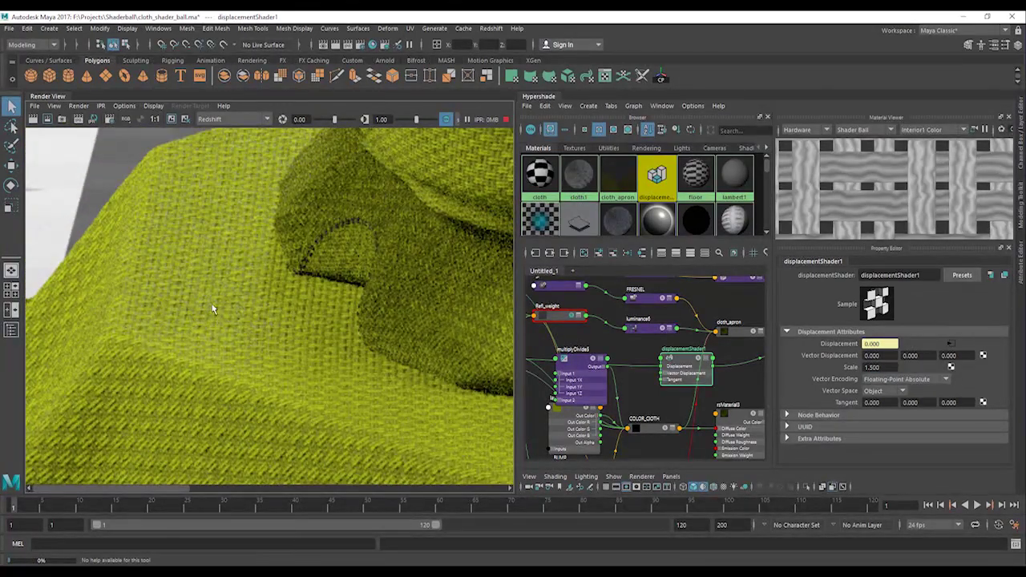
{"action": "middle_click_drag", "start_coordinate": [292, 366], "coordinate": [244, 300], "text": "alt"}
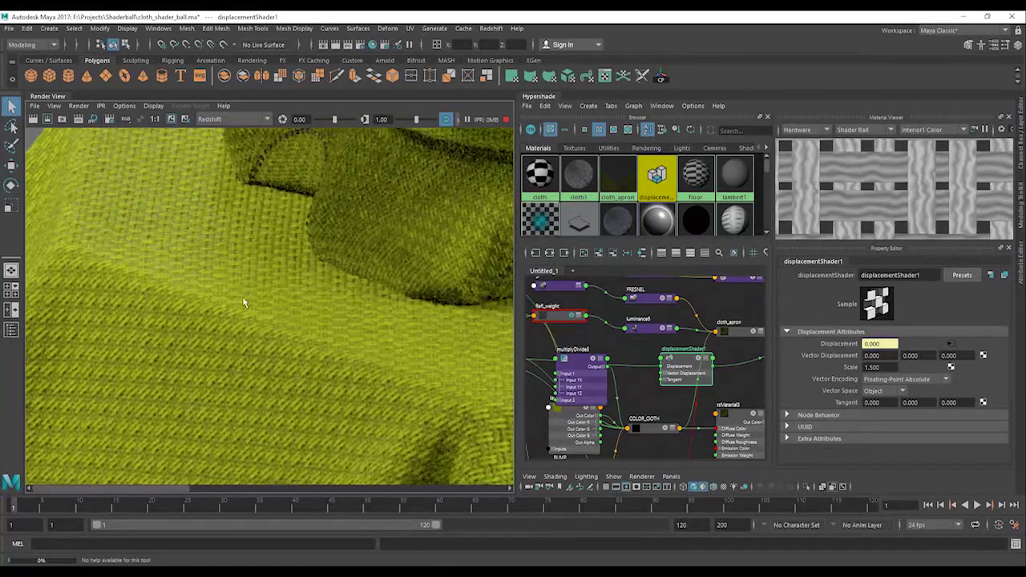
{"action": "scroll", "coordinate": [301, 351], "scroll_direction": "down", "scroll_amount": 2}
{"action": "middle_click_drag", "start_coordinate": [375, 327], "coordinate": [201, 343], "text": "alt"}
{"action": "middle_click_drag", "start_coordinate": [201, 200], "coordinate": [225, 314], "text": "alt"}
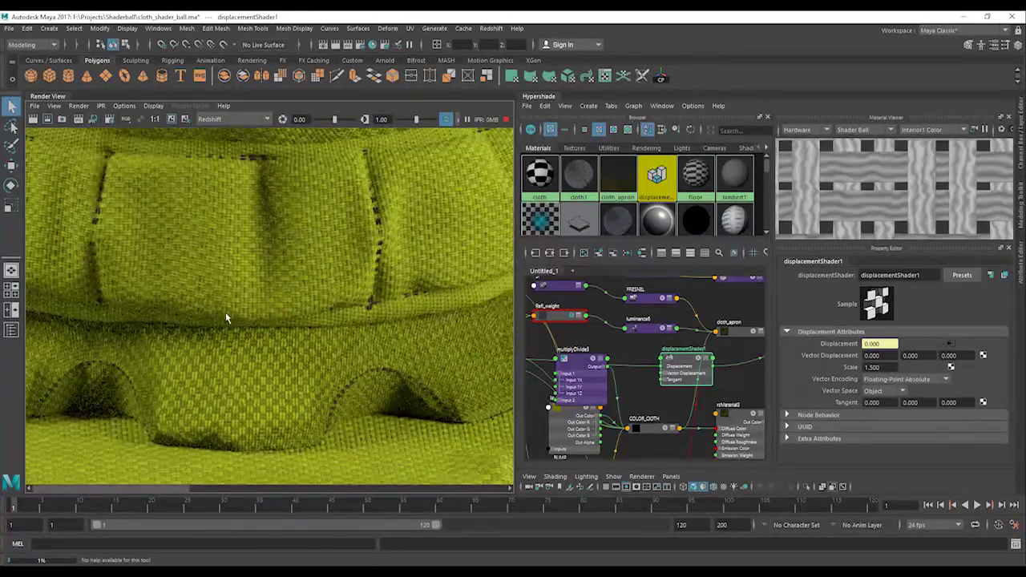
{"action": "middle_click_drag", "start_coordinate": [277, 189], "coordinate": [279, 321], "text": "alt"}
{"action": "middle_click_drag", "start_coordinate": [409, 312], "coordinate": [238, 343], "text": "alt"}
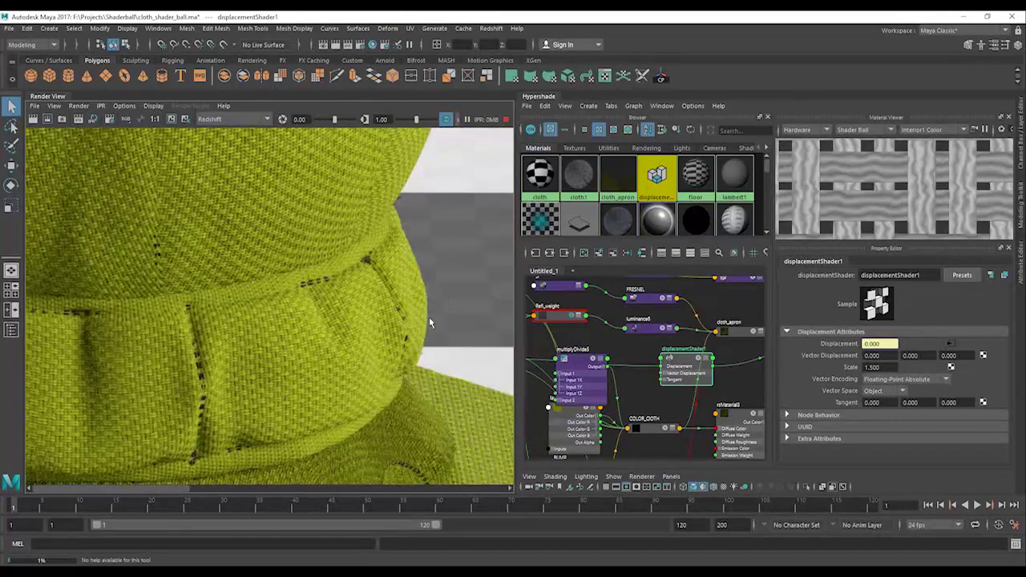
{"action": "middle_click_drag", "start_coordinate": [420, 384], "coordinate": [350, 261], "text": "alt"}
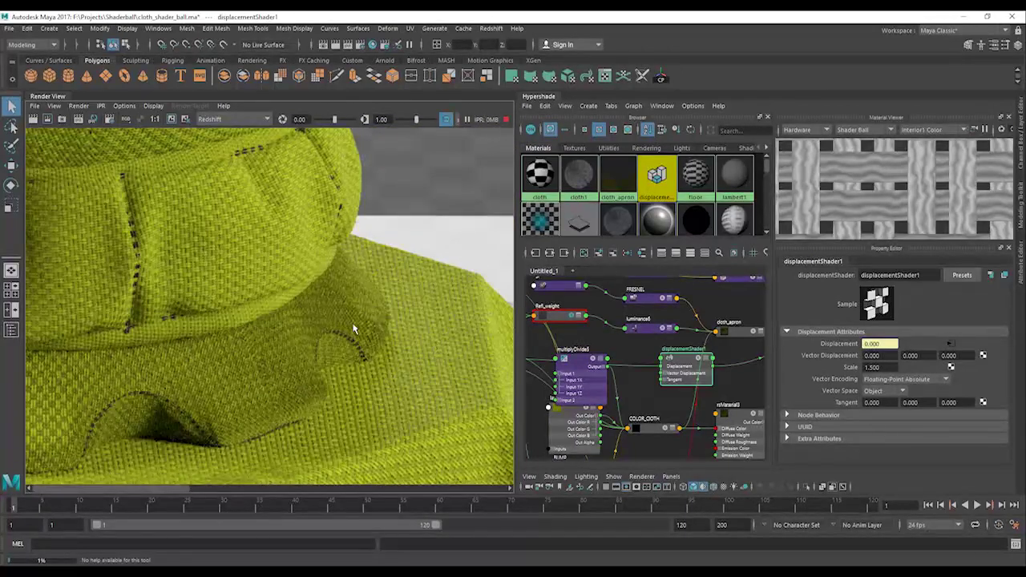
{"action": "middle_click_drag", "start_coordinate": [224, 328], "coordinate": [340, 271], "text": "alt"}
{"action": "scroll", "coordinate": [301, 319], "scroll_direction": "down", "scroll_amount": 1}
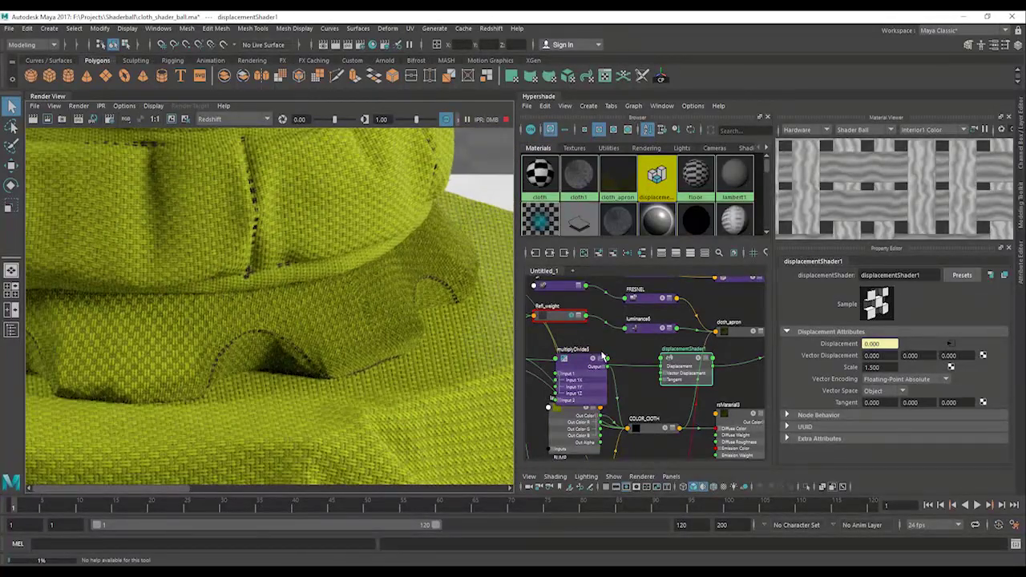
Set the Repeat U of the place2dTexture48 placement node to 24
{"action": "mouse_move", "coordinate": [602, 356]}
{"action": "middle_mouse_down", "text": "alt"}
{"action": "mouse_move", "coordinate": [746, 349]}
{"action": "mouse_move", "coordinate": [728, 313]}
{"action": "middle_mouse_up", "text": "alt"}
{"action": "middle_click_drag", "start_coordinate": [580, 419], "coordinate": [716, 310], "text": "alt"}
{"action": "middle_click_drag", "start_coordinate": [655, 388], "coordinate": [674, 340], "text": "alt"}
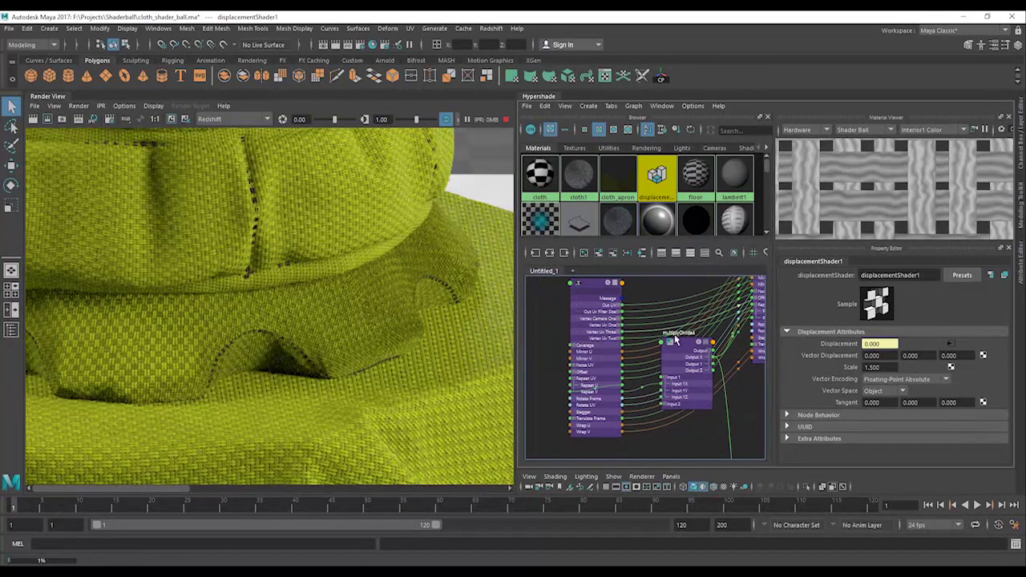
{"action": "left_click", "coordinate": [595, 282]}
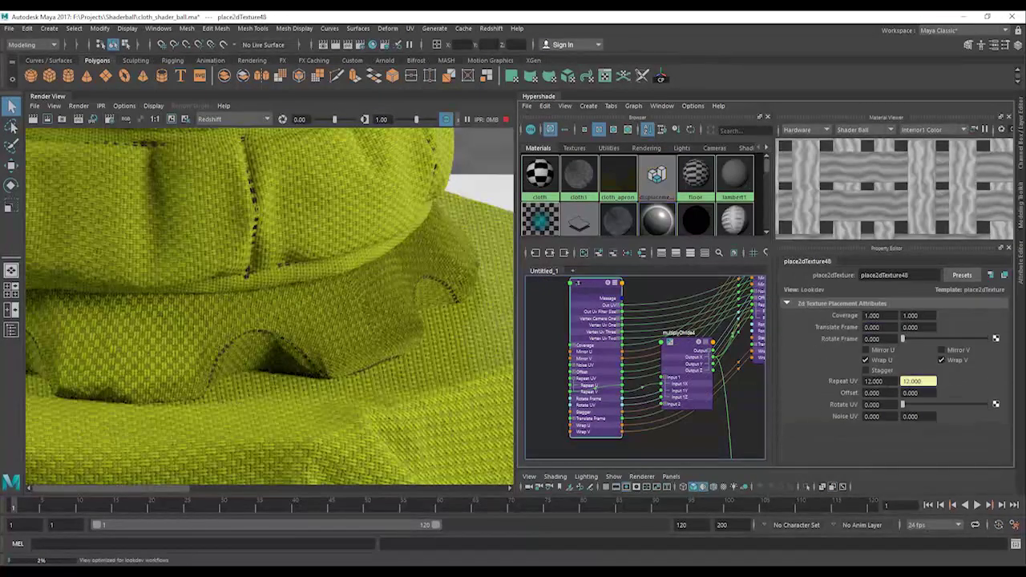
{"action": "left_click", "coordinate": [872, 382]}
{"action": "type", "text": "24"}
{"action": "key", "text": "Return"}
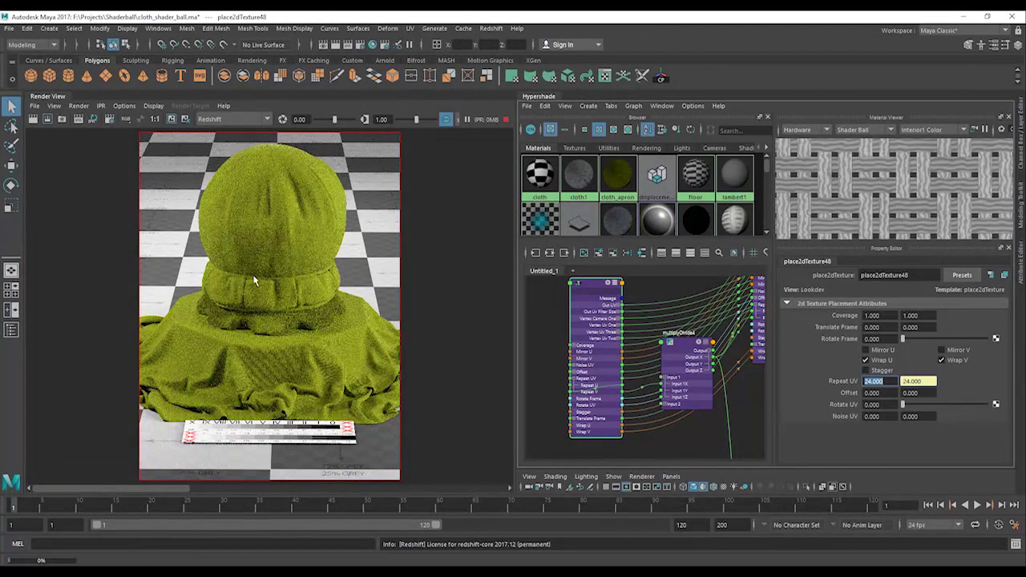
Examine the denser weave on the cloth-covered ball and the gathered band beneath it
{"action": "scroll", "coordinate": [253, 277], "scroll_direction": "up", "scroll_amount": 6}
{"action": "middle_click_drag", "start_coordinate": [293, 216], "coordinate": [309, 309], "text": "alt"}
{"action": "scroll", "coordinate": [309, 308], "scroll_direction": "down", "scroll_amount": 3}
{"action": "scroll", "coordinate": [309, 312], "scroll_direction": "down", "scroll_amount": 3}
{"action": "scroll", "coordinate": [316, 310], "scroll_direction": "up", "scroll_amount": 2}
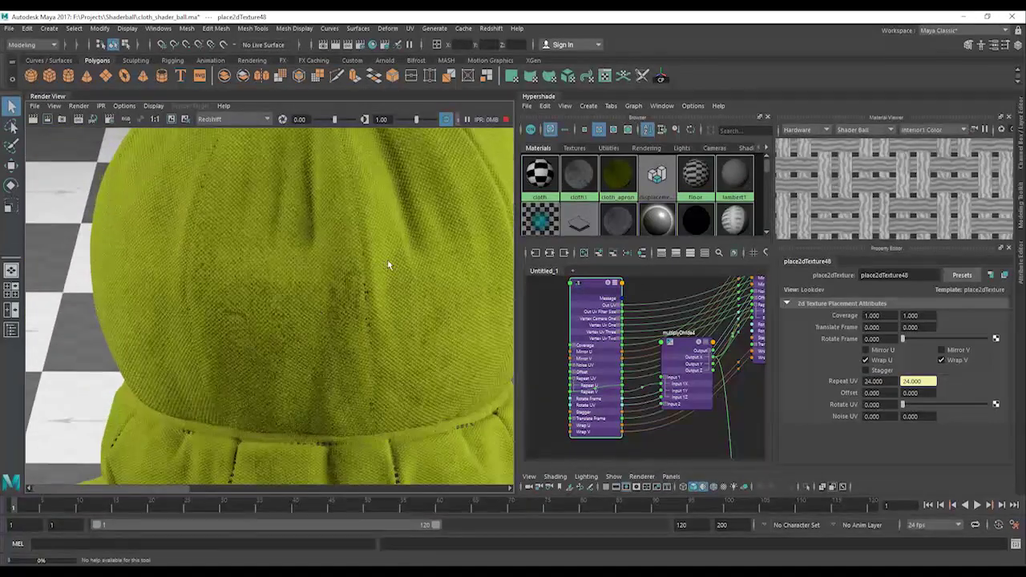
{"action": "middle_click_drag", "start_coordinate": [389, 263], "coordinate": [320, 335], "text": "alt"}
{"action": "middle_click_drag", "start_coordinate": [357, 457], "coordinate": [359, 347], "text": "alt"}
{"action": "middle_click_drag", "start_coordinate": [365, 410], "coordinate": [365, 319], "text": "alt"}
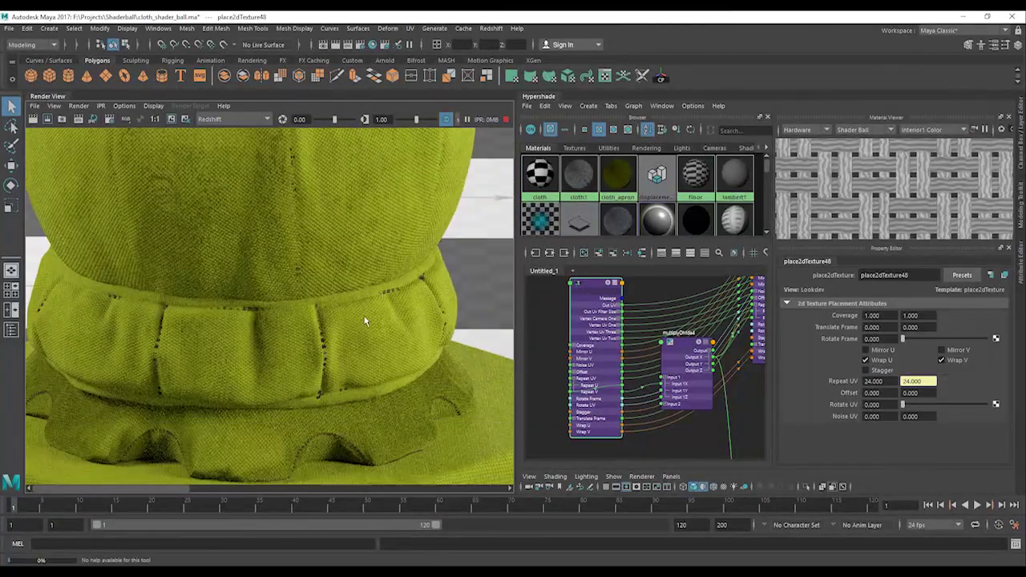
{"action": "middle_click_drag", "start_coordinate": [352, 358], "coordinate": [278, 282], "text": "alt"}
Examine the weave across the draped base, its folds and corners, and the scalloped trim above it
{"action": "scroll", "coordinate": [461, 350], "scroll_direction": "up", "scroll_amount": 2}
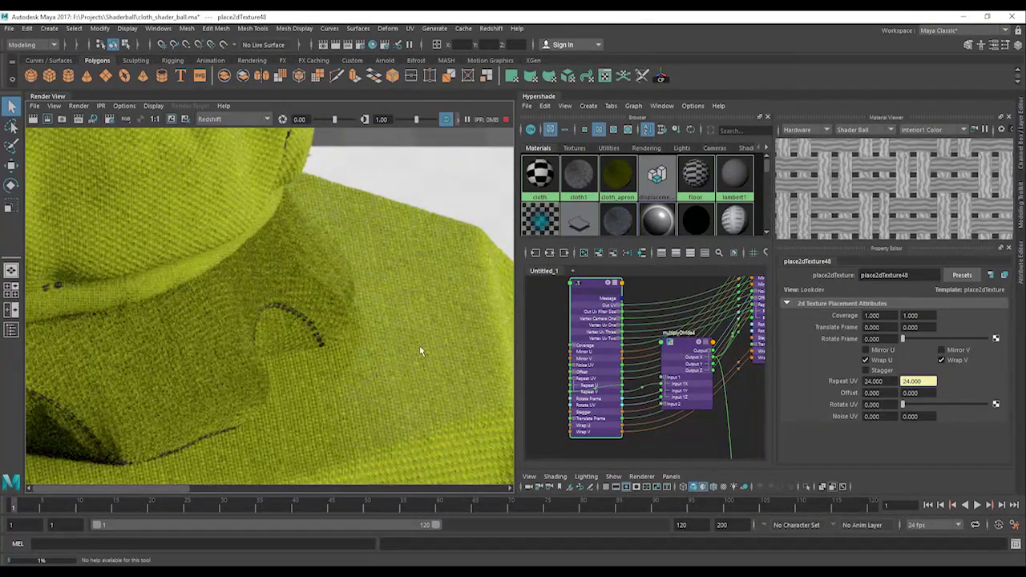
{"action": "middle_click_drag", "start_coordinate": [215, 375], "coordinate": [269, 317], "text": "alt"}
{"action": "scroll", "coordinate": [377, 319], "scroll_direction": "down", "scroll_amount": 2}
{"action": "middle_click_drag", "start_coordinate": [403, 339], "coordinate": [358, 255], "text": "alt"}
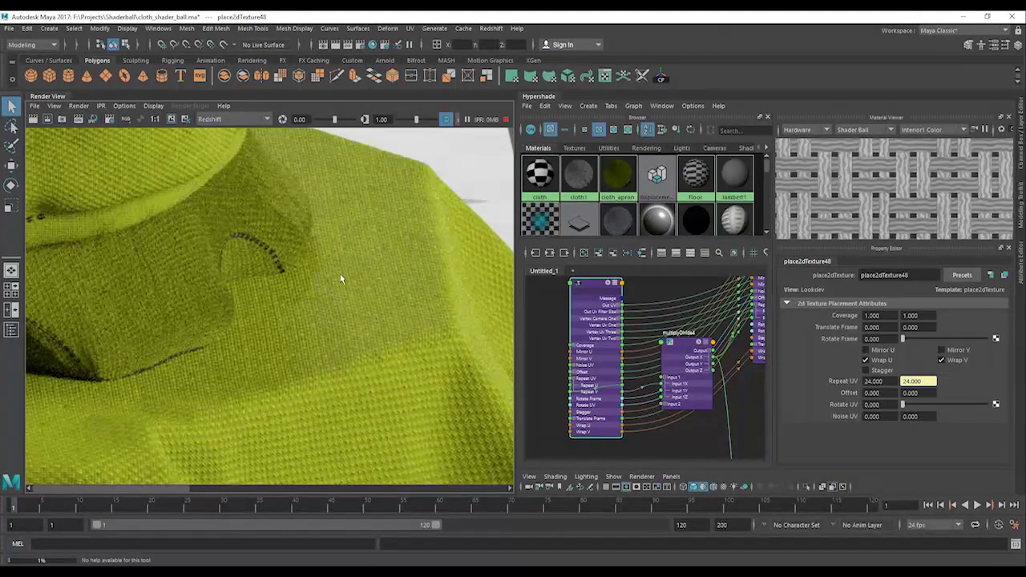
{"action": "middle_click_drag", "start_coordinate": [359, 315], "coordinate": [340, 156], "text": "alt"}
{"action": "middle_click_drag", "start_coordinate": [257, 333], "coordinate": [336, 299], "text": "alt"}
{"action": "scroll", "coordinate": [336, 299], "scroll_direction": "down", "scroll_amount": 2}
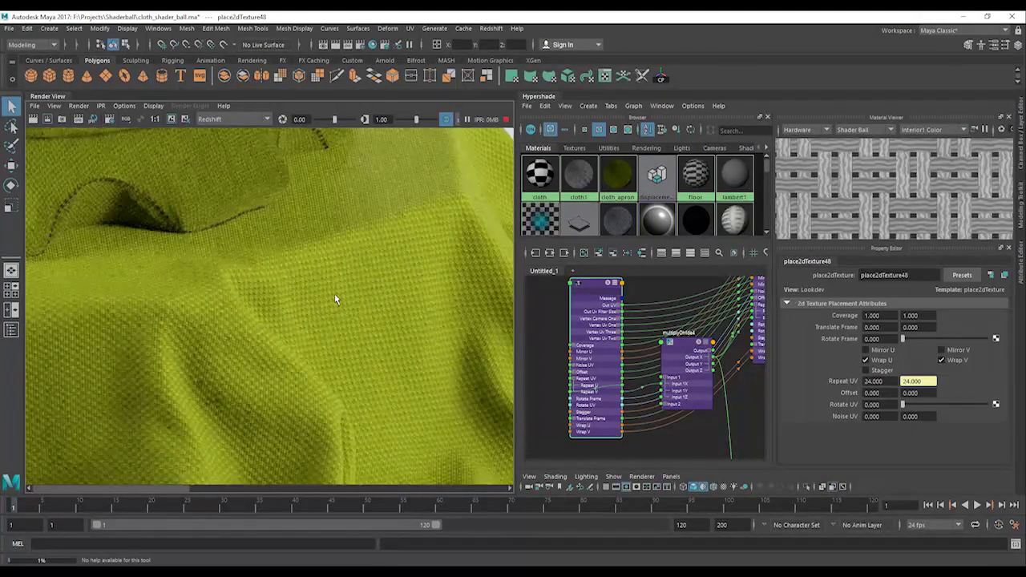
{"action": "middle_click_drag", "start_coordinate": [381, 336], "coordinate": [419, 332], "text": "alt"}
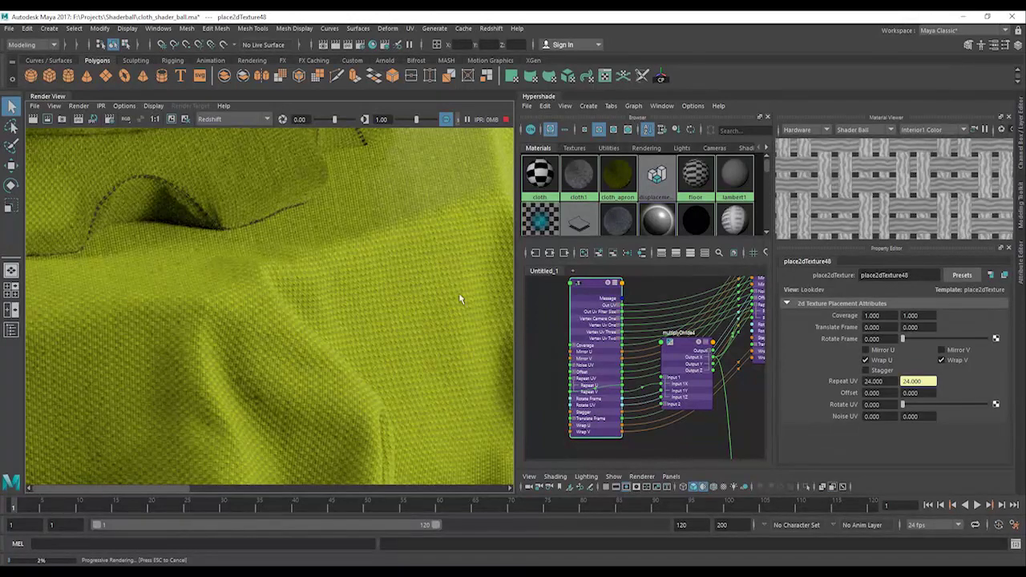
{"action": "middle_click_drag", "start_coordinate": [267, 254], "coordinate": [438, 213], "text": "alt"}
{"action": "middle_click_drag", "start_coordinate": [218, 291], "coordinate": [342, 286], "text": "alt"}
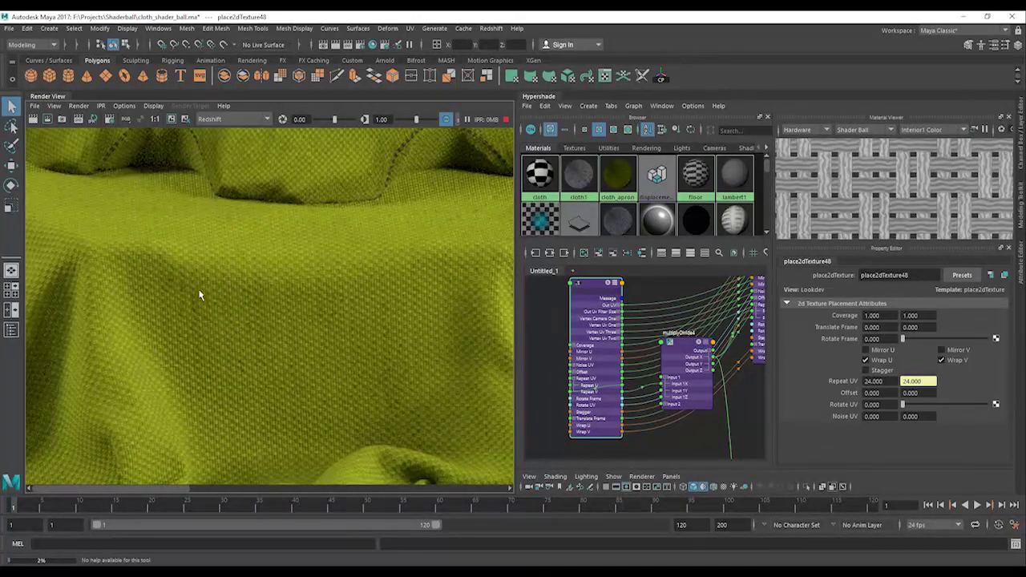
{"action": "middle_click_drag", "start_coordinate": [226, 304], "coordinate": [368, 355], "text": "alt"}
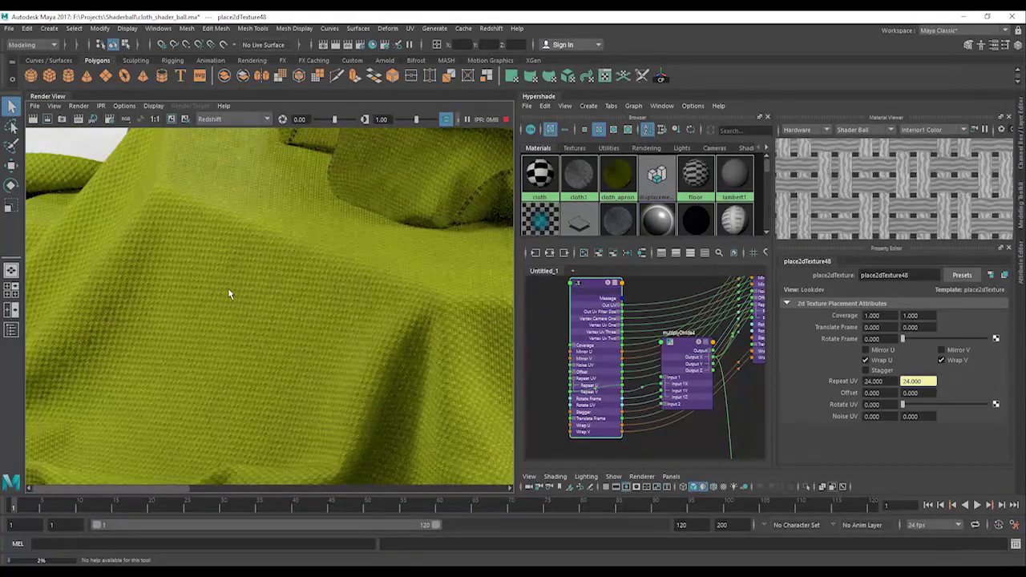
{"action": "middle_click_drag", "start_coordinate": [228, 293], "coordinate": [334, 371], "text": "alt"}
{"action": "middle_click_drag", "start_coordinate": [358, 319], "coordinate": [208, 300], "text": "alt"}
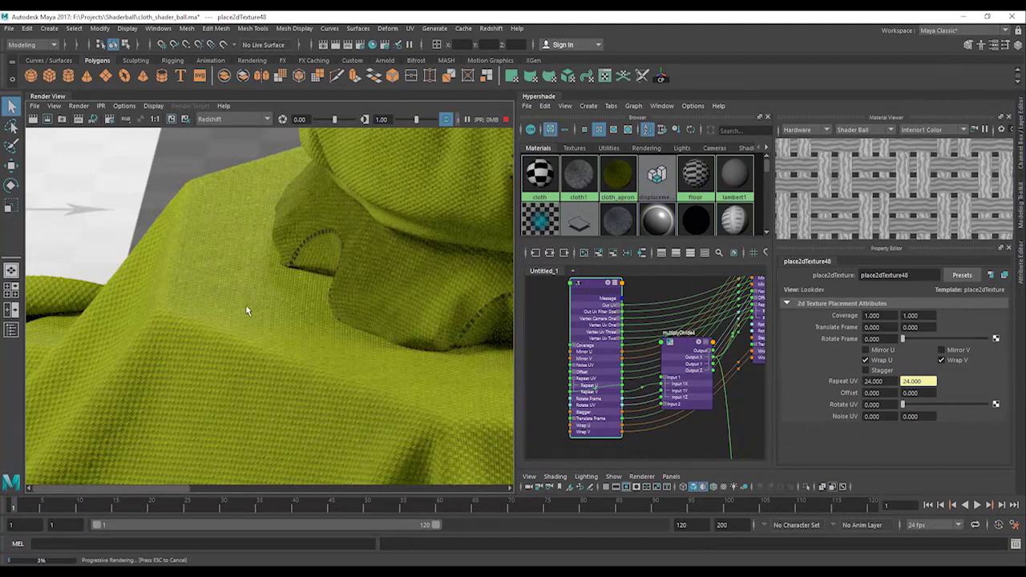
{"action": "middle_click_drag", "start_coordinate": [193, 334], "coordinate": [264, 281], "text": "alt"}
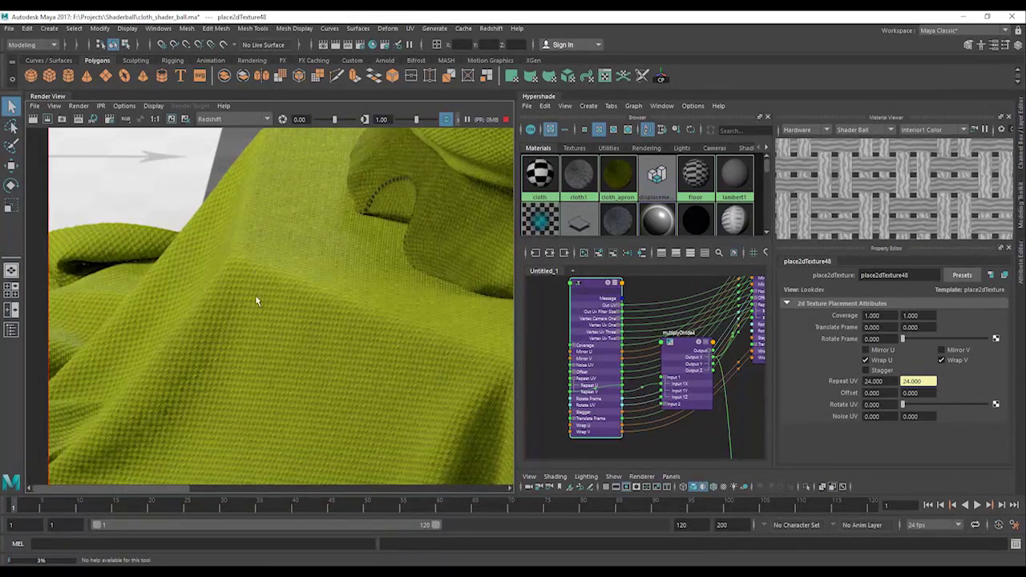
{"action": "middle_click_drag", "start_coordinate": [253, 236], "coordinate": [169, 317], "text": "alt"}
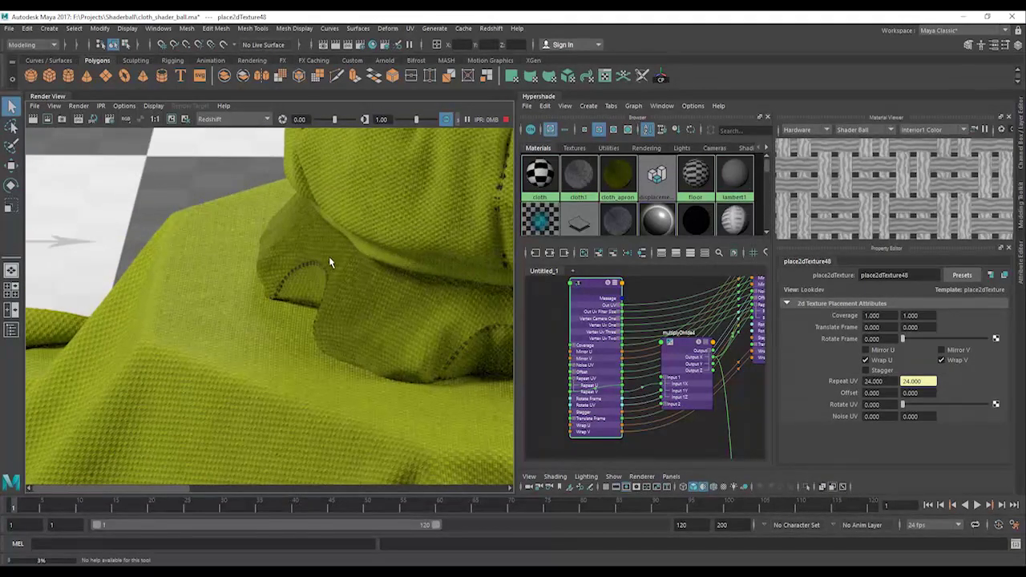
Check the weave and seams from the gathered band up to the folds on the upper part of the ball
{"action": "middle_click_drag", "start_coordinate": [328, 258], "coordinate": [187, 389], "text": "alt"}
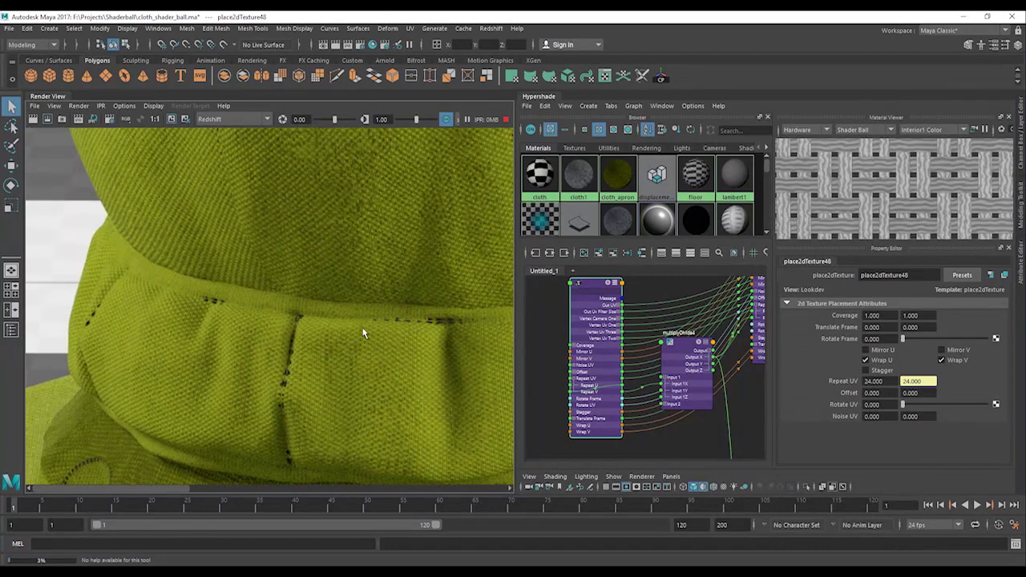
{"action": "middle_click_drag", "start_coordinate": [393, 312], "coordinate": [251, 358], "text": "alt"}
{"action": "middle_click_drag", "start_coordinate": [292, 291], "coordinate": [287, 417], "text": "alt"}
{"action": "middle_click_drag", "start_coordinate": [250, 307], "coordinate": [219, 429], "text": "alt"}
{"action": "middle_click_drag", "start_coordinate": [259, 332], "coordinate": [247, 432], "text": "alt"}
{"action": "mouse_move", "coordinate": [303, 288]}
{"action": "middle_mouse_down", "text": "alt"}
{"action": "mouse_move", "coordinate": [296, 429]}
{"action": "mouse_move", "coordinate": [303, 236]}
{"action": "middle_mouse_up", "text": "alt"}
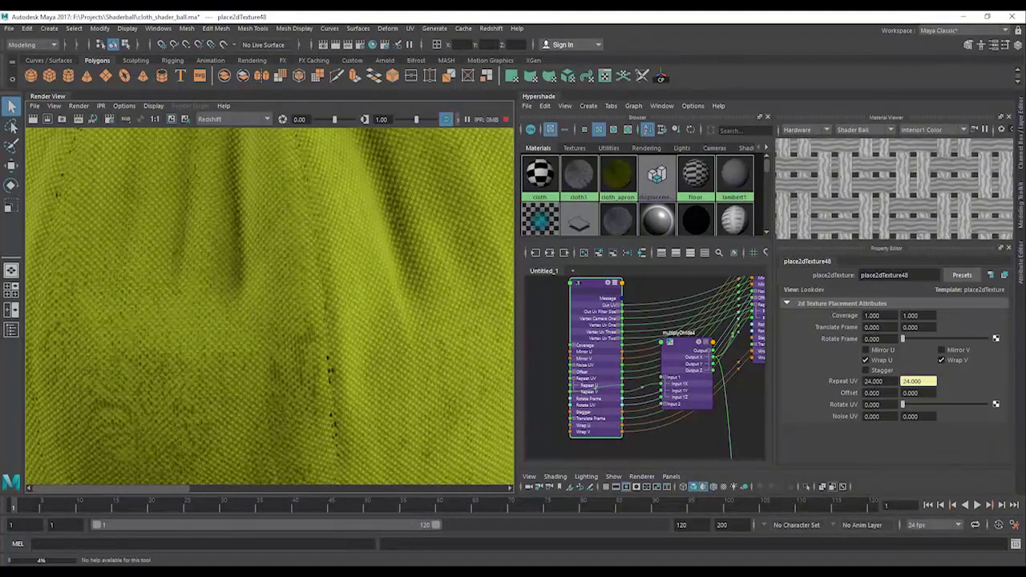
Set the Scale of the displacementShader1 node to 1
{"action": "mouse_move", "coordinate": [691, 366]}
{"action": "middle_mouse_down", "text": "alt"}
{"action": "mouse_move", "coordinate": [570, 388]}
{"action": "mouse_move", "coordinate": [541, 339]}
{"action": "middle_mouse_up", "text": "alt"}
{"action": "middle_click_drag", "start_coordinate": [595, 403], "coordinate": [648, 347], "text": "alt"}
{"action": "middle_click_drag", "start_coordinate": [618, 390], "coordinate": [555, 448], "text": "alt"}
{"action": "middle_click_drag", "start_coordinate": [633, 363], "coordinate": [578, 428], "text": "alt"}
{"action": "middle_click_drag", "start_coordinate": [616, 380], "coordinate": [579, 436], "text": "alt"}
{"action": "middle_click_drag", "start_coordinate": [628, 362], "coordinate": [557, 433], "text": "alt"}
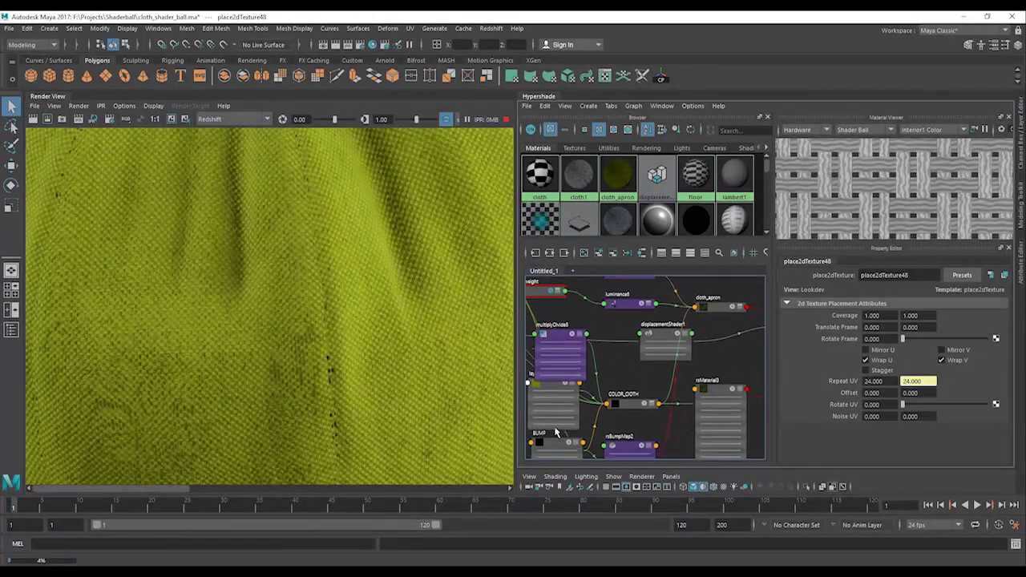
{"action": "left_click", "coordinate": [663, 337]}
{"action": "left_click", "coordinate": [821, 366]}
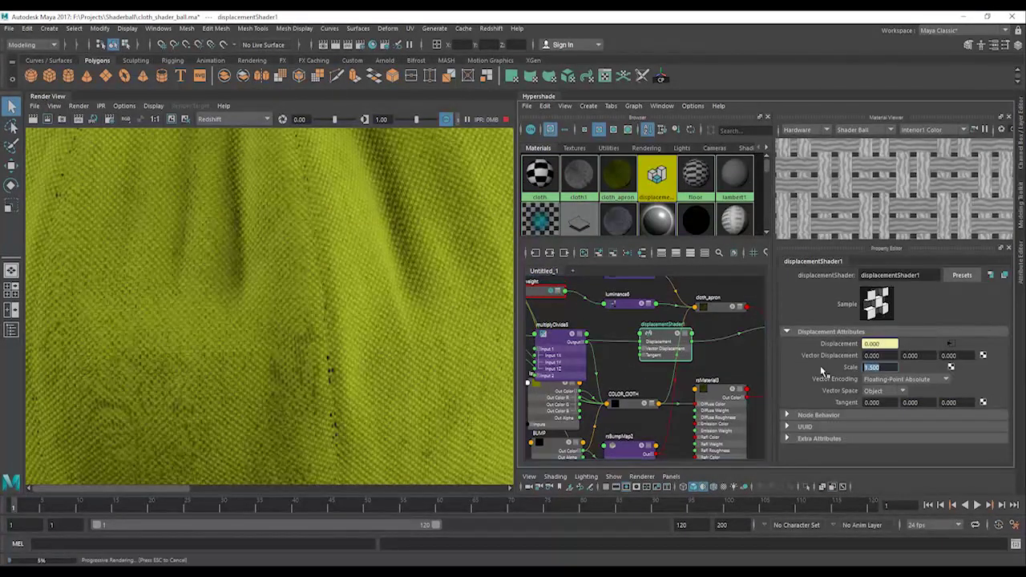
{"action": "type", "text": "1"}
{"action": "key", "text": "Return"}
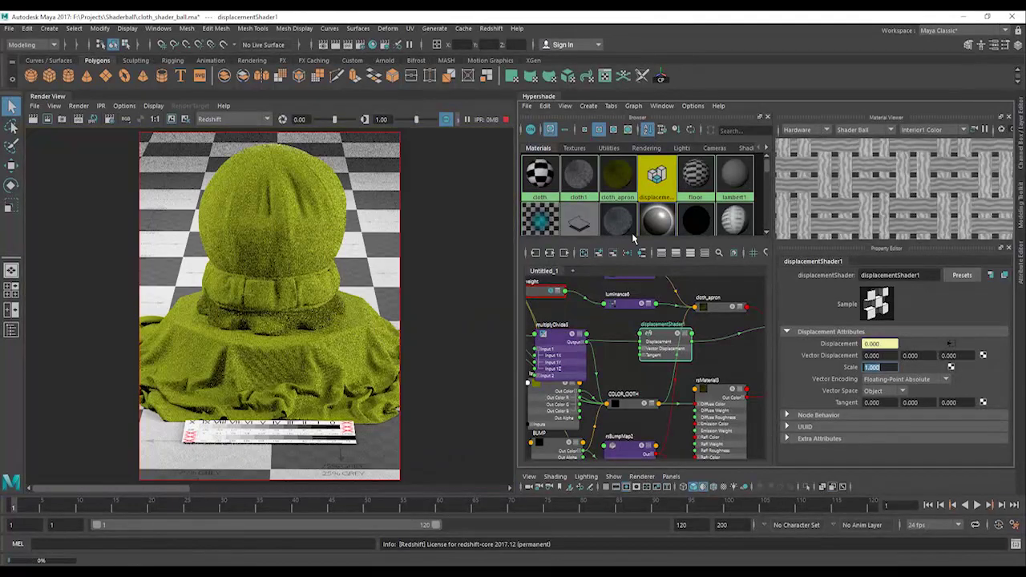
Map the Color of layeredTexture6 with a file texture that uses the image eco bucle noir.jpg
{"action": "scroll", "coordinate": [284, 264], "scroll_direction": "up", "scroll_amount": 3}
{"action": "scroll", "coordinate": [285, 261], "scroll_direction": "up", "scroll_amount": 3}
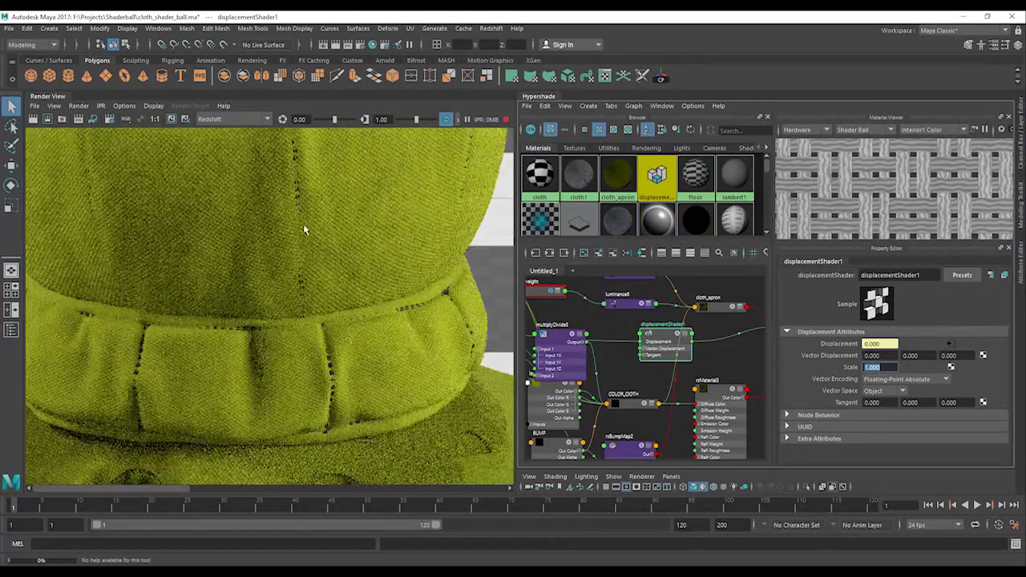
{"action": "middle_click_drag", "start_coordinate": [300, 178], "coordinate": [350, 237], "text": "alt"}
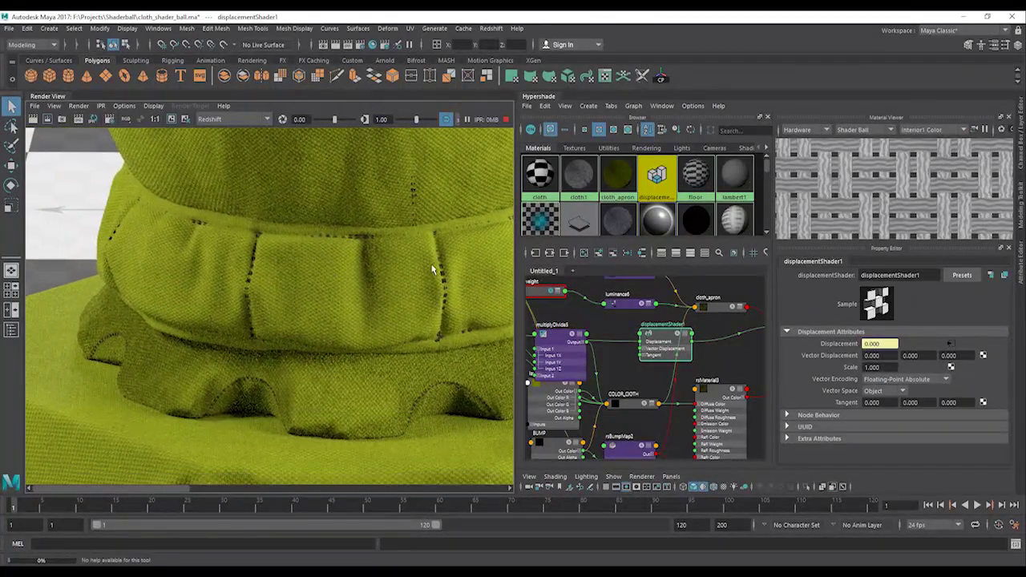
{"action": "middle_click_drag", "start_coordinate": [422, 140], "coordinate": [411, 240], "text": "alt"}
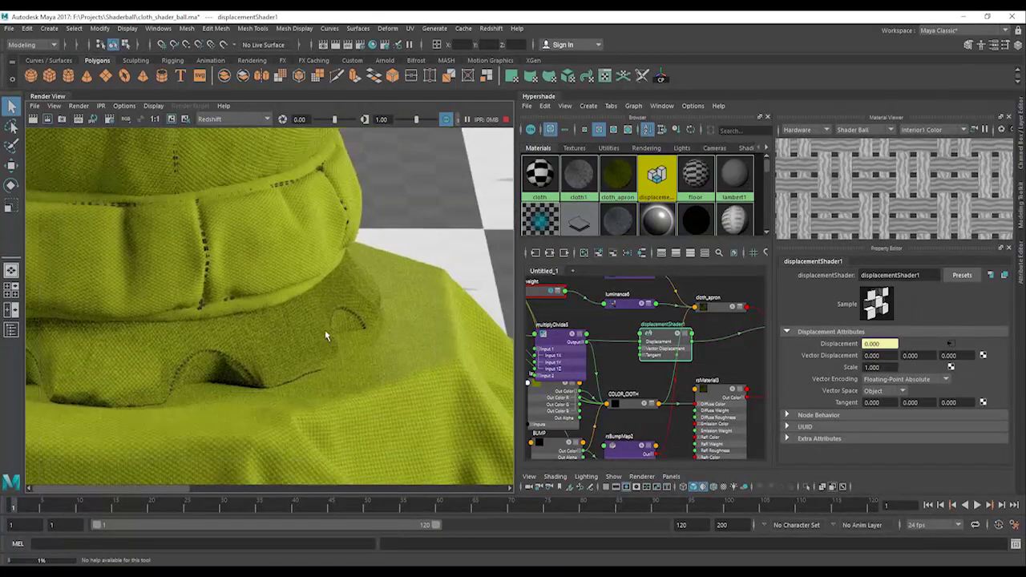
{"action": "right_click_drag", "start_coordinate": [325, 329], "coordinate": [409, 375], "text": "alt"}
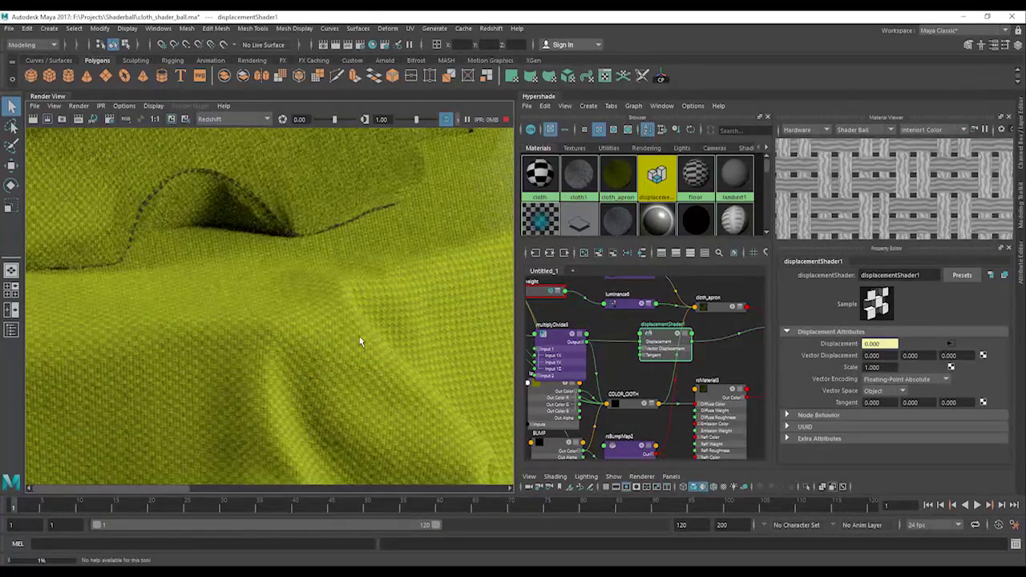
{"action": "middle_click_drag", "start_coordinate": [593, 359], "coordinate": [679, 359], "text": "alt"}
{"action": "right_click_drag", "start_coordinate": [679, 359], "coordinate": [664, 351], "text": "alt"}
{"action": "middle_click_drag", "start_coordinate": [664, 351], "coordinate": [639, 321], "text": "alt"}
{"action": "left_click", "coordinate": [610, 372]}
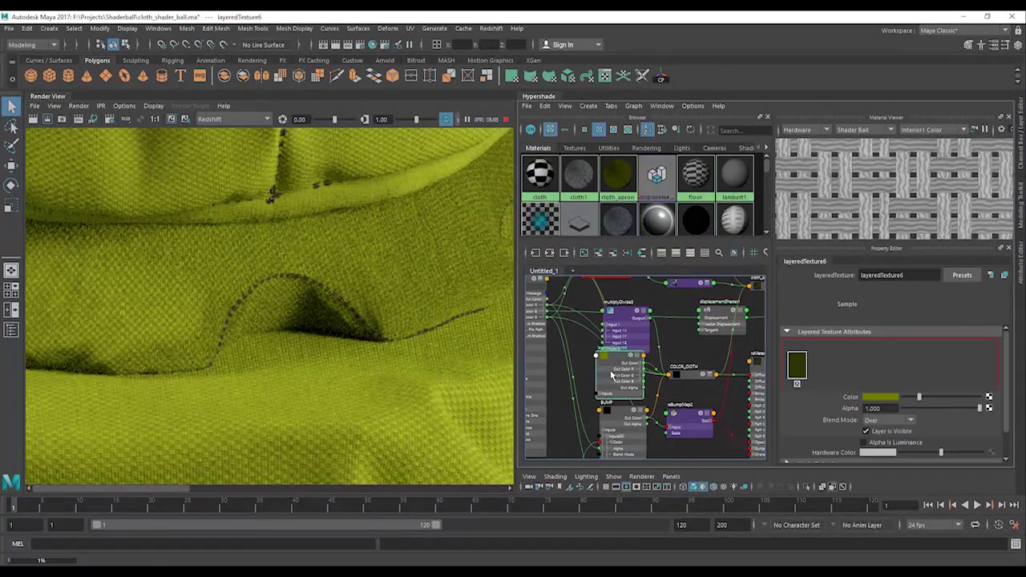
{"action": "left_click", "coordinate": [990, 397]}
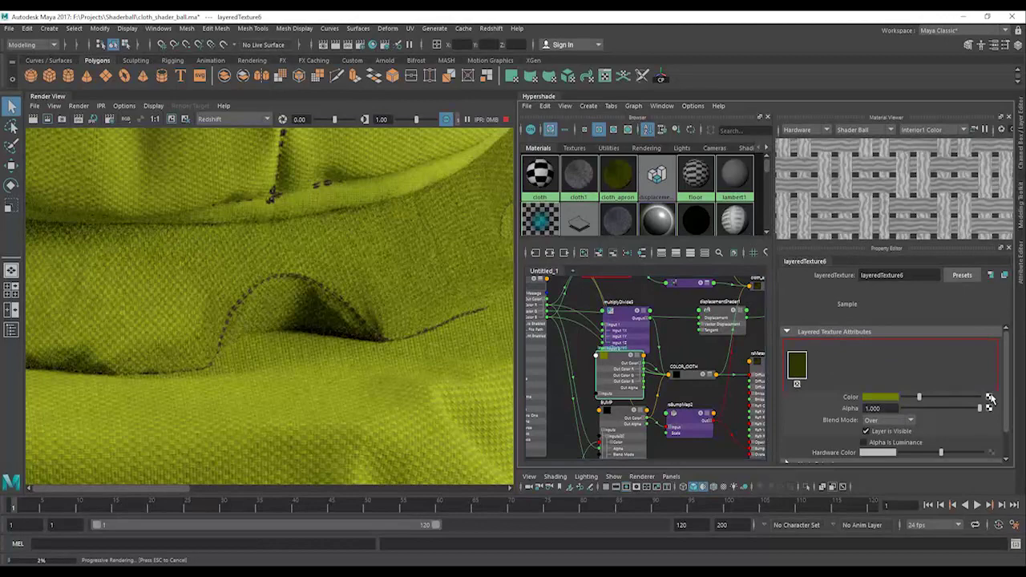
{"action": "left_click", "coordinate": [437, 290]}
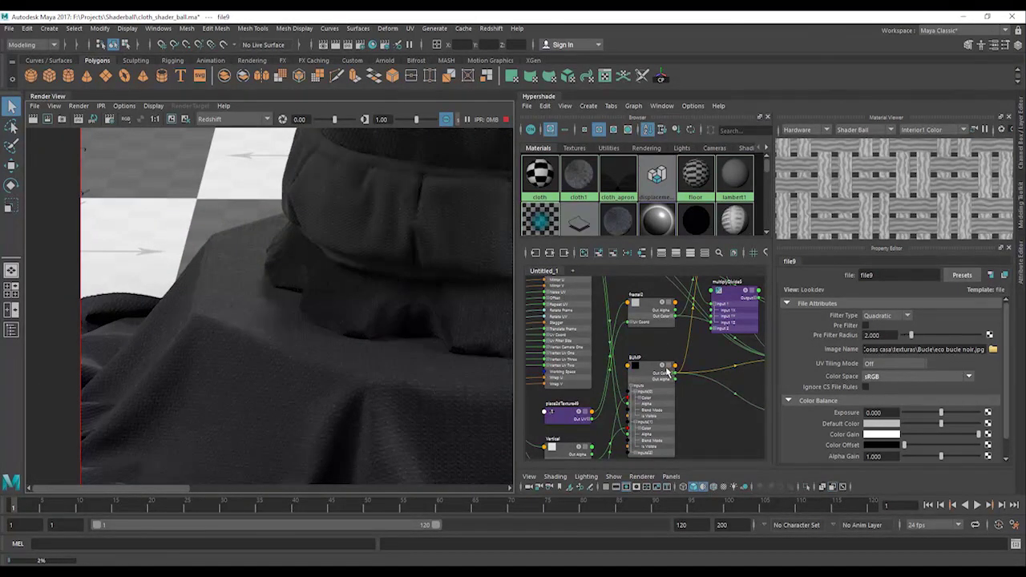
Trace the node network from BUMP and Refl_weight through COLOR_CLOTH to the rsMaterial shader
{"action": "middle_click_drag", "start_coordinate": [650, 335], "coordinate": [569, 327], "text": "alt"}
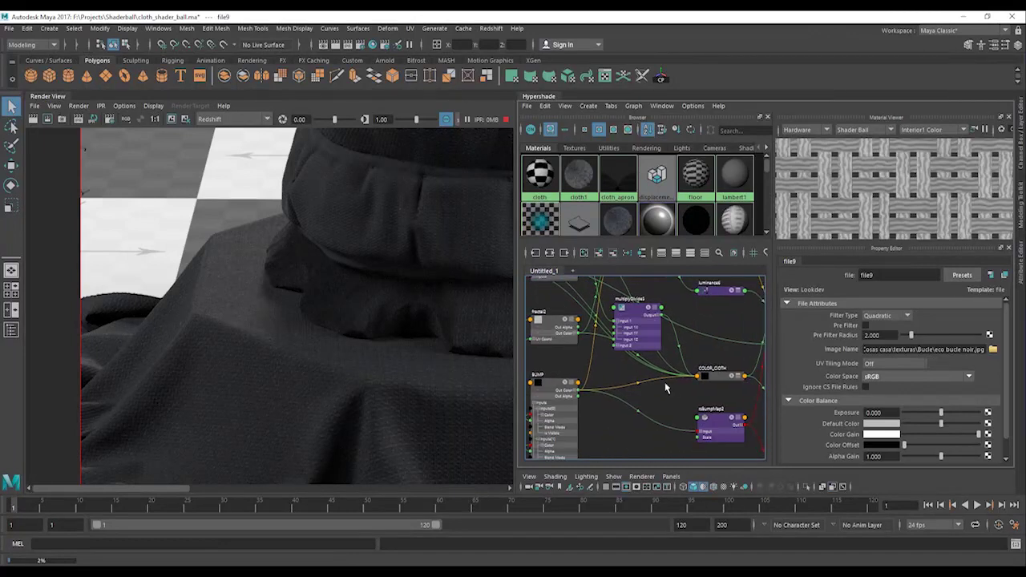
{"action": "middle_click_drag", "start_coordinate": [666, 387], "coordinate": [606, 335], "text": "alt"}
{"action": "mouse_move", "coordinate": [677, 364]}
{"action": "middle_mouse_down", "text": "alt"}
{"action": "mouse_move", "coordinate": [585, 365]}
{"action": "mouse_move", "coordinate": [615, 383]}
{"action": "middle_mouse_up", "text": "alt"}
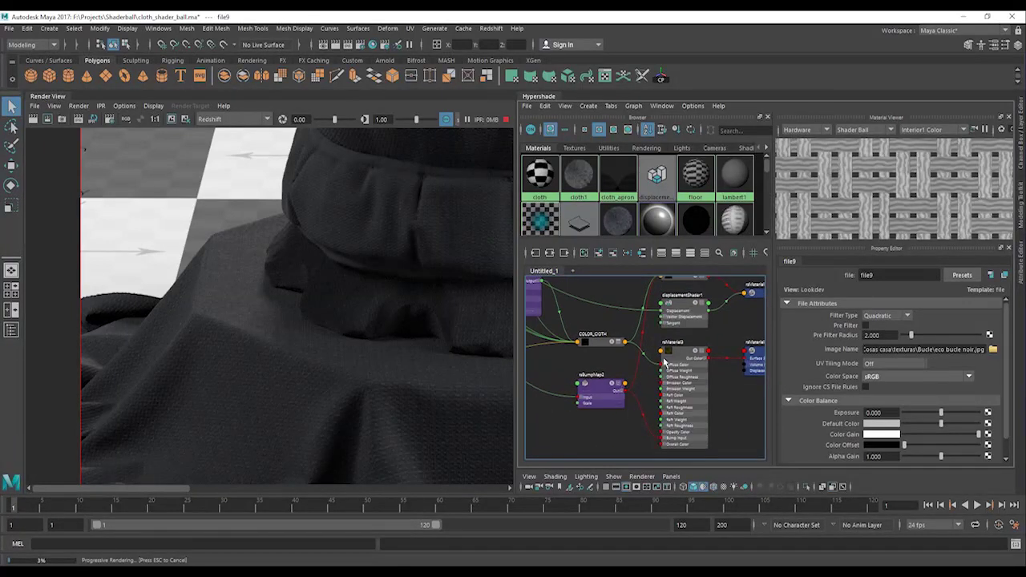
{"action": "middle_click_drag", "start_coordinate": [690, 346], "coordinate": [635, 401], "text": "alt"}
{"action": "scroll", "coordinate": [637, 406], "scroll_direction": "down", "scroll_amount": 5}
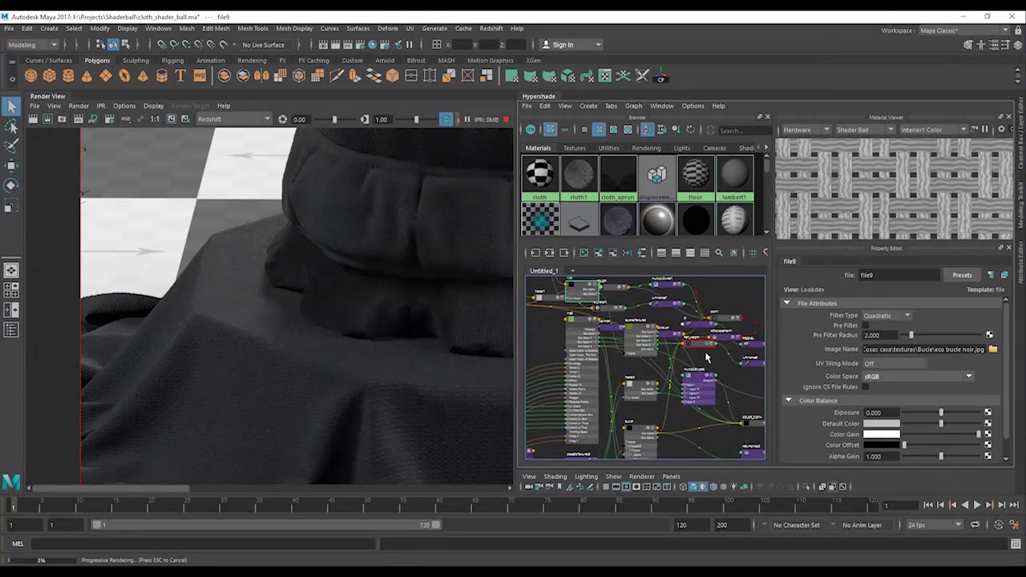
{"action": "scroll", "coordinate": [695, 346], "scroll_direction": "up", "scroll_amount": 6}
{"action": "middle_click_drag", "start_coordinate": [678, 361], "coordinate": [764, 420], "text": "alt"}
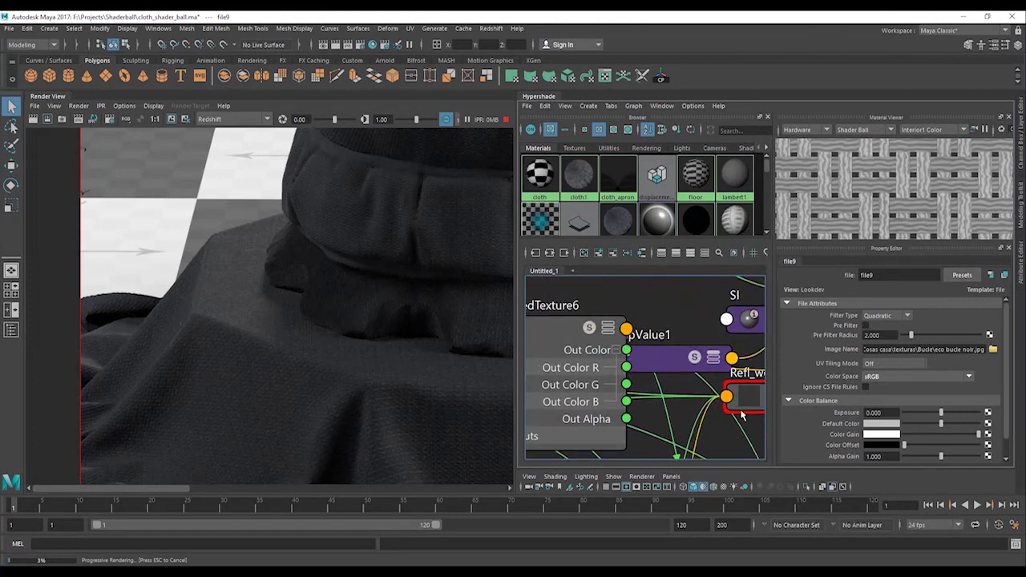
{"action": "middle_click_drag", "start_coordinate": [693, 406], "coordinate": [655, 351], "text": "alt"}
{"action": "scroll", "coordinate": [712, 373], "scroll_direction": "down", "scroll_amount": 2}
{"action": "middle_click_drag", "start_coordinate": [726, 414], "coordinate": [647, 323], "text": "alt"}
{"action": "scroll", "coordinate": [646, 323], "scroll_direction": "down", "scroll_amount": 2}
{"action": "middle_click_drag", "start_coordinate": [681, 429], "coordinate": [654, 366], "text": "alt"}
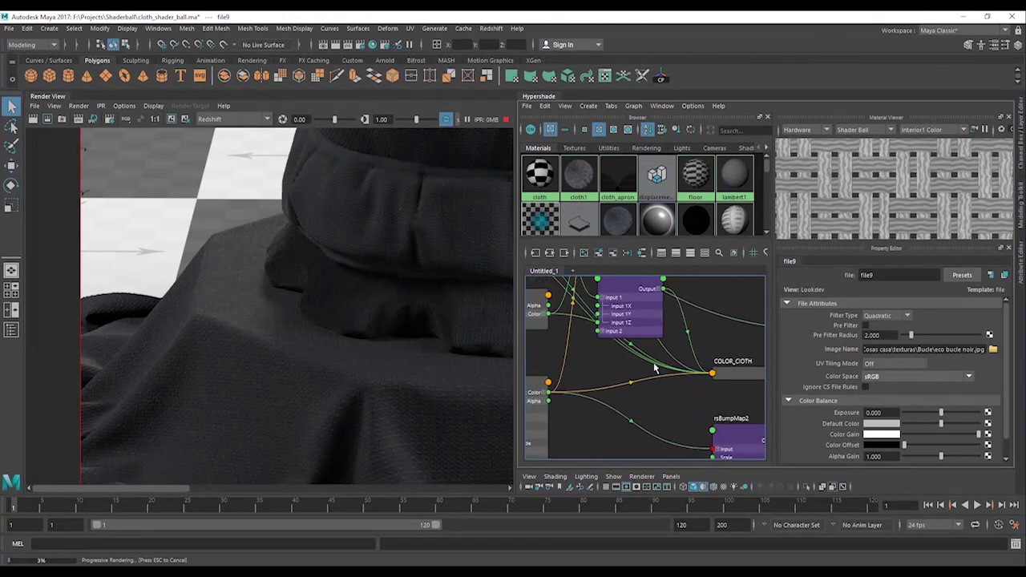
Select the COLOR_CLOTH layered texture and regraph its input and output connections
{"action": "middle_click_drag", "start_coordinate": [727, 374], "coordinate": [752, 360], "text": "alt"}
{"action": "left_click", "coordinate": [672, 368]}
{"action": "middle_click_drag", "start_coordinate": [597, 377], "coordinate": [646, 381], "text": "alt"}
{"action": "scroll", "coordinate": [646, 381], "scroll_direction": "down", "scroll_amount": 2}
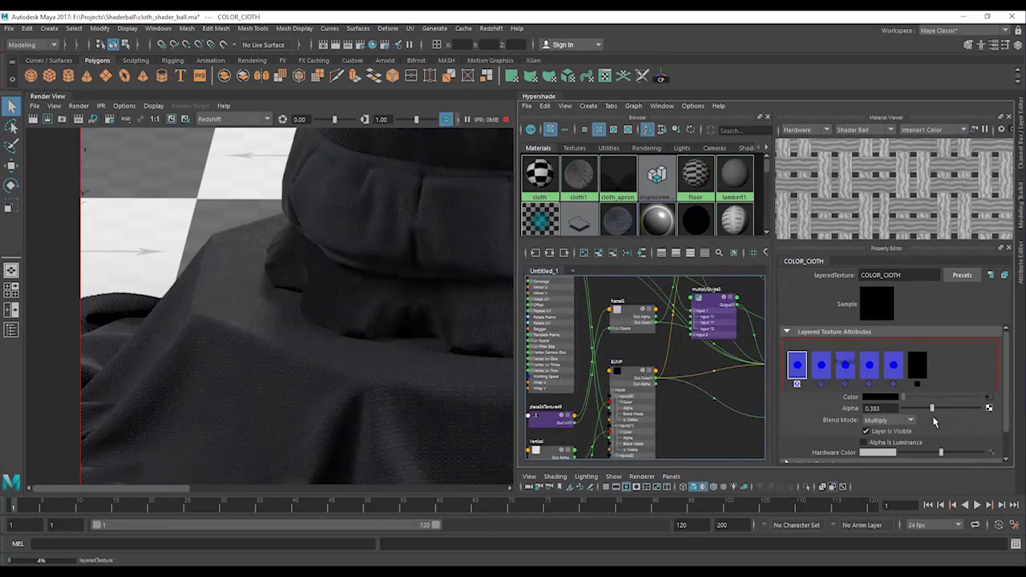
{"action": "left_click", "coordinate": [549, 255]}
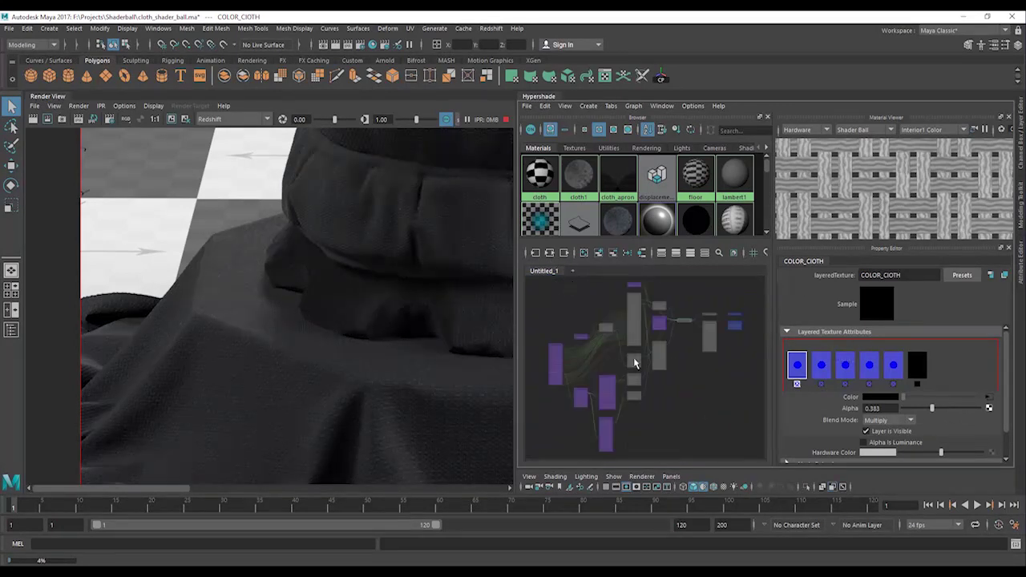
{"action": "scroll", "coordinate": [636, 361], "scroll_direction": "up", "scroll_amount": 6}
{"action": "middle_click_drag", "start_coordinate": [664, 332], "coordinate": [599, 427], "text": "alt"}
{"action": "middle_click_drag", "start_coordinate": [674, 365], "coordinate": [653, 383], "text": "alt"}
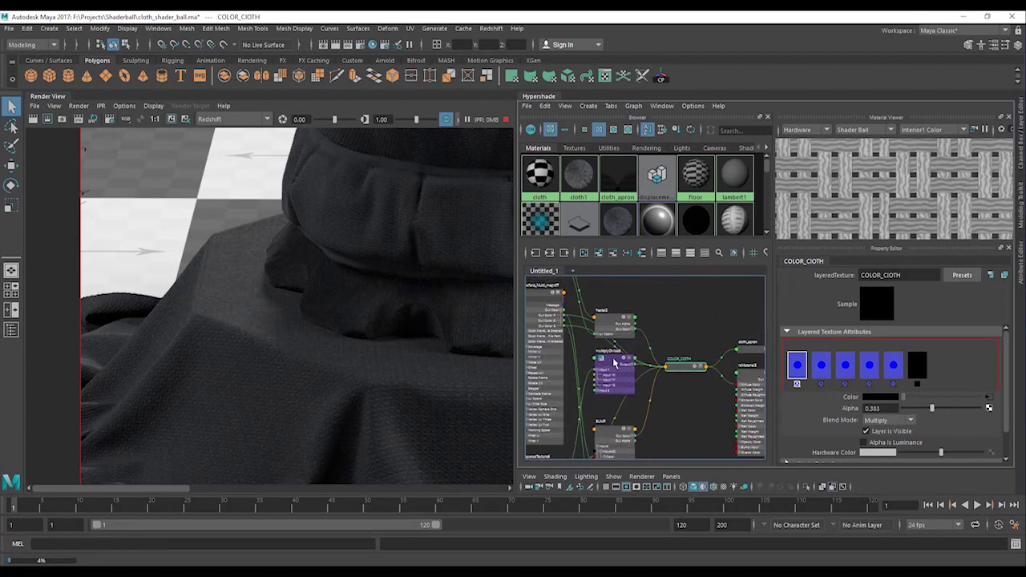
Spread out fractal2 and the other nodes feeding COLOR_CLOTH, including the eco bucle noir.jpg texture, in the graph
{"action": "middle_click_drag", "start_coordinate": [607, 349], "coordinate": [659, 397], "text": "alt"}
{"action": "left_click", "coordinate": [696, 343]}
{"action": "left_click_drag", "start_coordinate": [700, 343], "coordinate": [711, 331]}
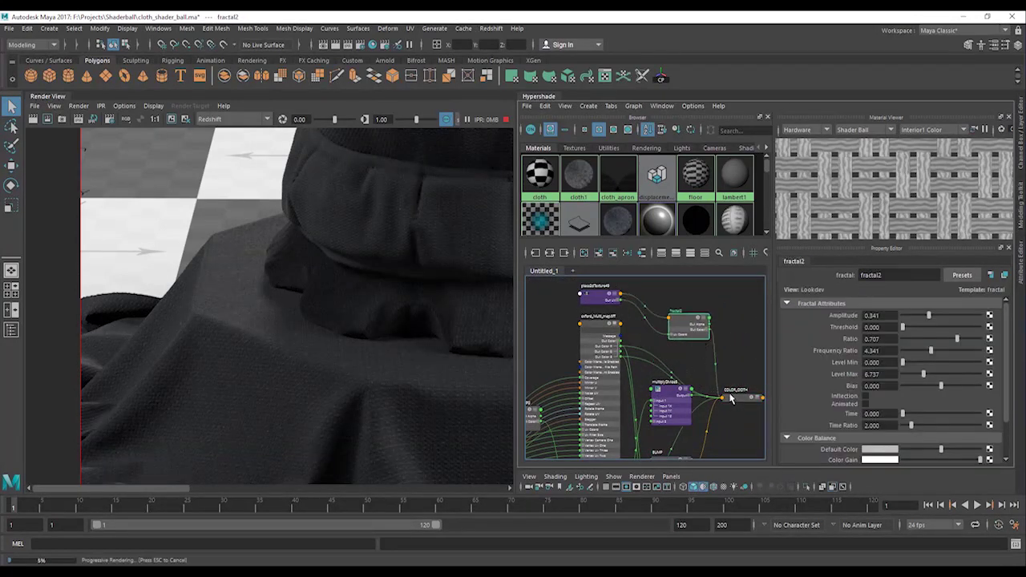
{"action": "middle_click_drag", "start_coordinate": [731, 397], "coordinate": [702, 344], "text": "alt"}
{"action": "left_click_drag", "start_coordinate": [641, 355], "coordinate": [625, 360]}
{"action": "middle_click_drag", "start_coordinate": [633, 445], "coordinate": [646, 369], "text": "alt"}
{"action": "left_click_drag", "start_coordinate": [646, 370], "coordinate": [694, 375]}
{"action": "left_click_drag", "start_coordinate": [579, 370], "coordinate": [615, 376]}
{"action": "middle_click_drag", "start_coordinate": [613, 367], "coordinate": [706, 430], "text": "alt"}
{"action": "left_click_drag", "start_coordinate": [598, 345], "coordinate": [629, 430]}
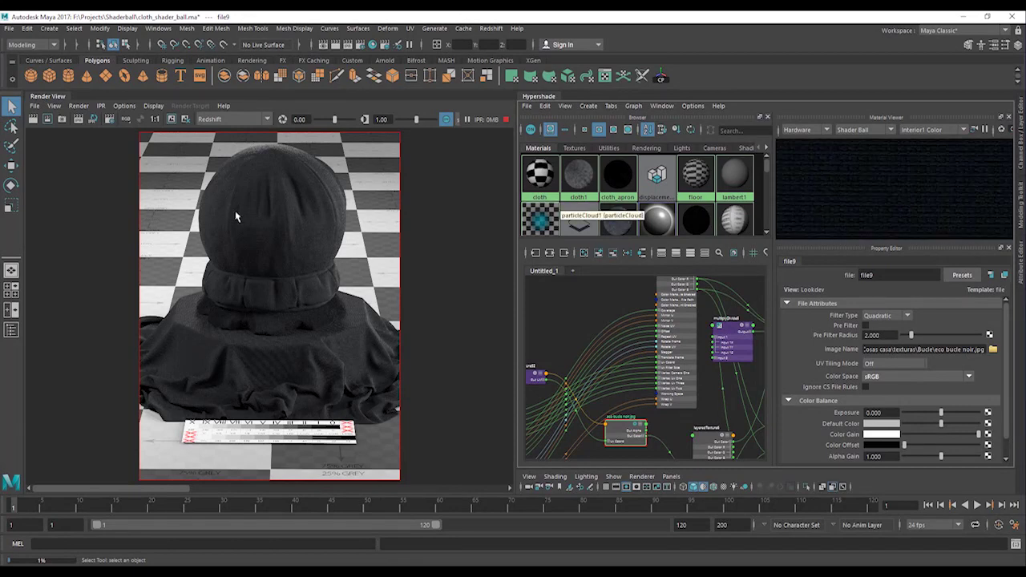
Examine the dark fabric texture on the ball, the gathered band and the scalloped trim beneath it
{"action": "scroll", "coordinate": [236, 217], "scroll_direction": "up", "scroll_amount": 1}
{"action": "scroll", "coordinate": [236, 216], "scroll_direction": "up", "scroll_amount": 8}
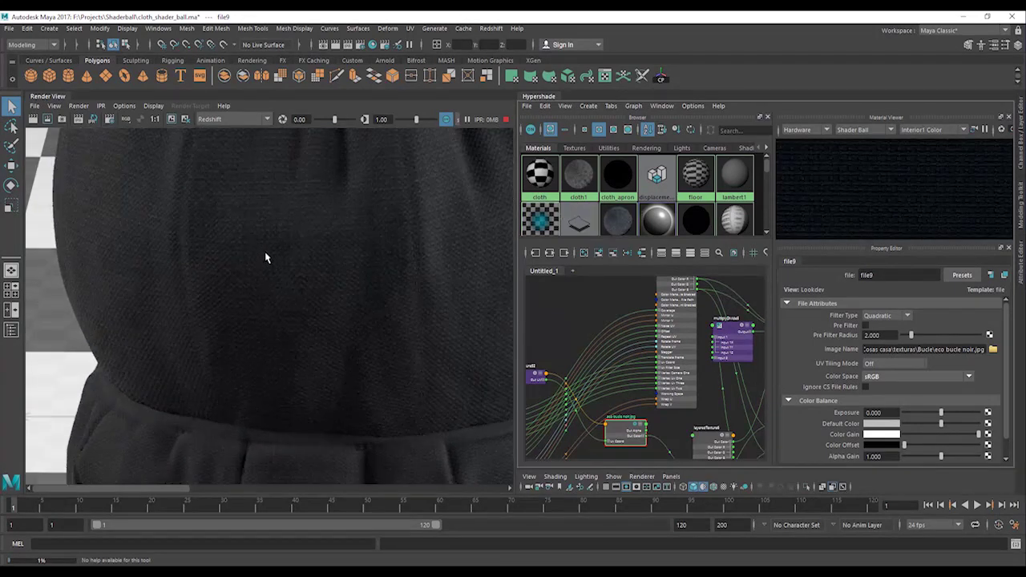
{"action": "scroll", "coordinate": [296, 284], "scroll_direction": "up", "scroll_amount": 2}
{"action": "middle_click_drag", "start_coordinate": [465, 372], "coordinate": [296, 210], "text": "alt"}
{"action": "middle_click_drag", "start_coordinate": [437, 410], "coordinate": [359, 315], "text": "alt"}
{"action": "scroll", "coordinate": [358, 315], "scroll_direction": "up", "scroll_amount": 2}
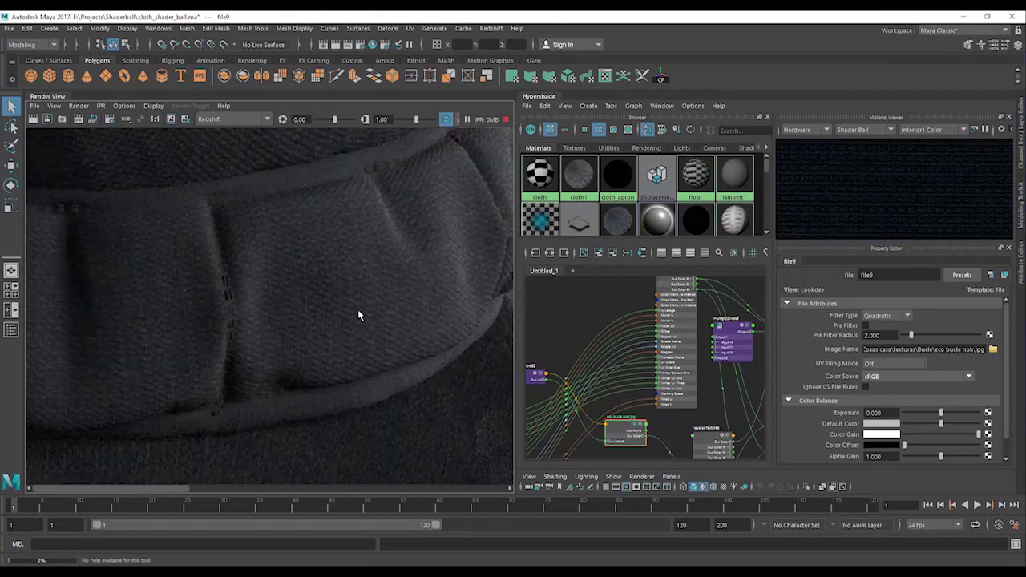
{"action": "middle_click_drag", "start_coordinate": [305, 224], "coordinate": [282, 165], "text": "alt"}
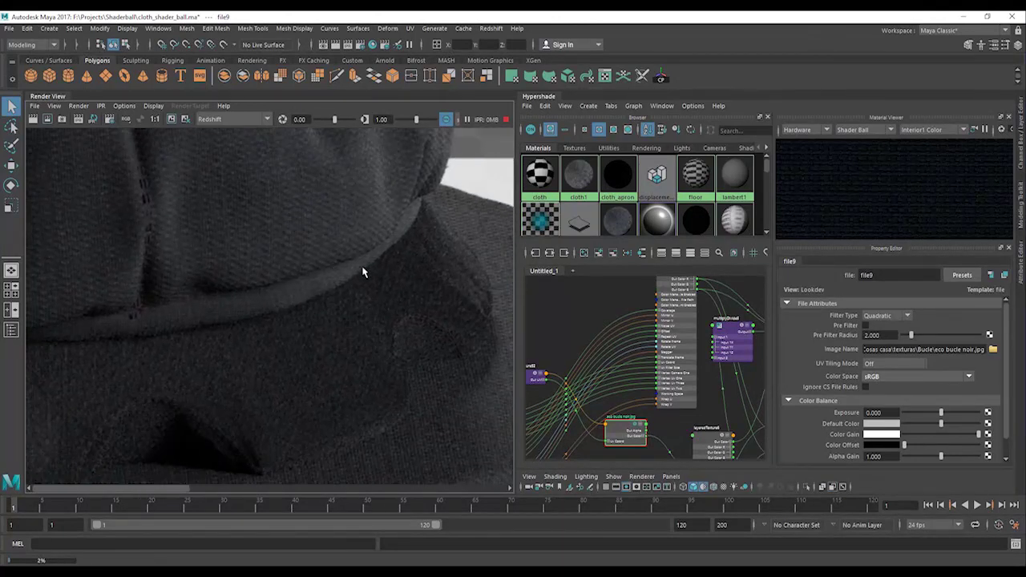
{"action": "middle_click_drag", "start_coordinate": [362, 270], "coordinate": [284, 195], "text": "alt"}
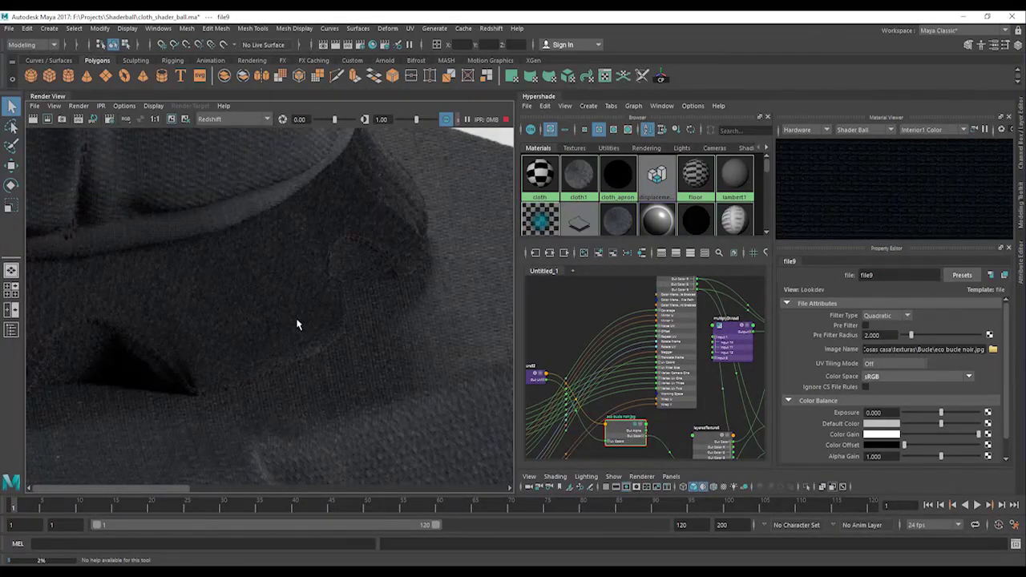
Set the Repeat UV of the place2dTexture52 node to 2 in both U and V
{"action": "left_click", "coordinate": [579, 221]}
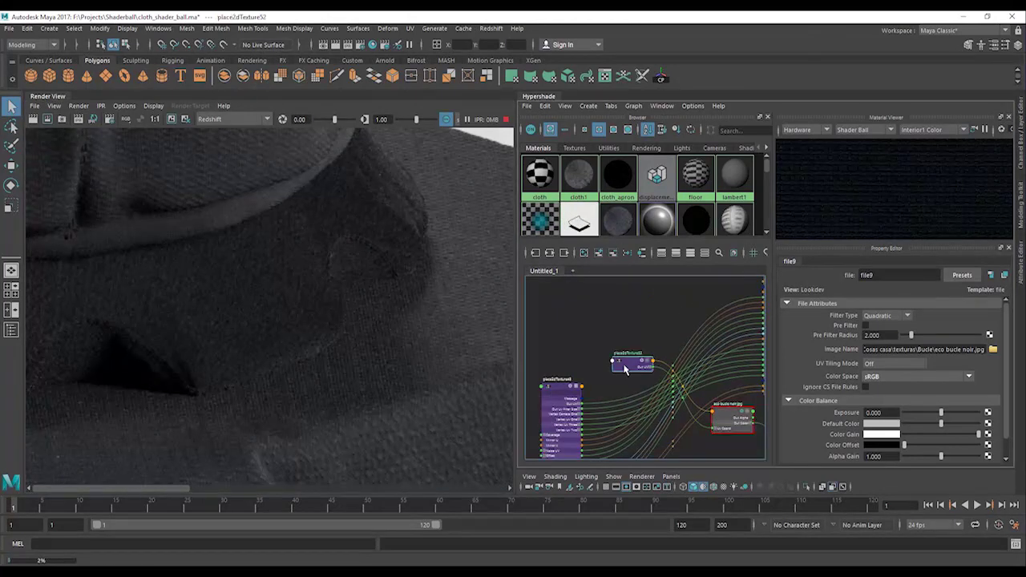
{"action": "left_click", "coordinate": [625, 366]}
{"action": "left_click", "coordinate": [871, 380]}
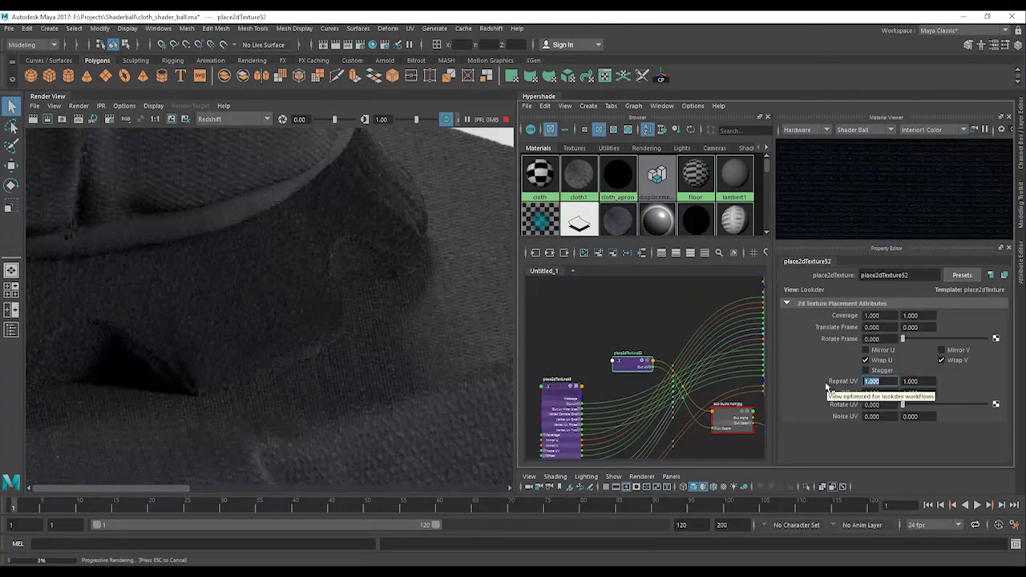
{"action": "type", "text": "2"}
{"action": "key", "text": "Tab"}
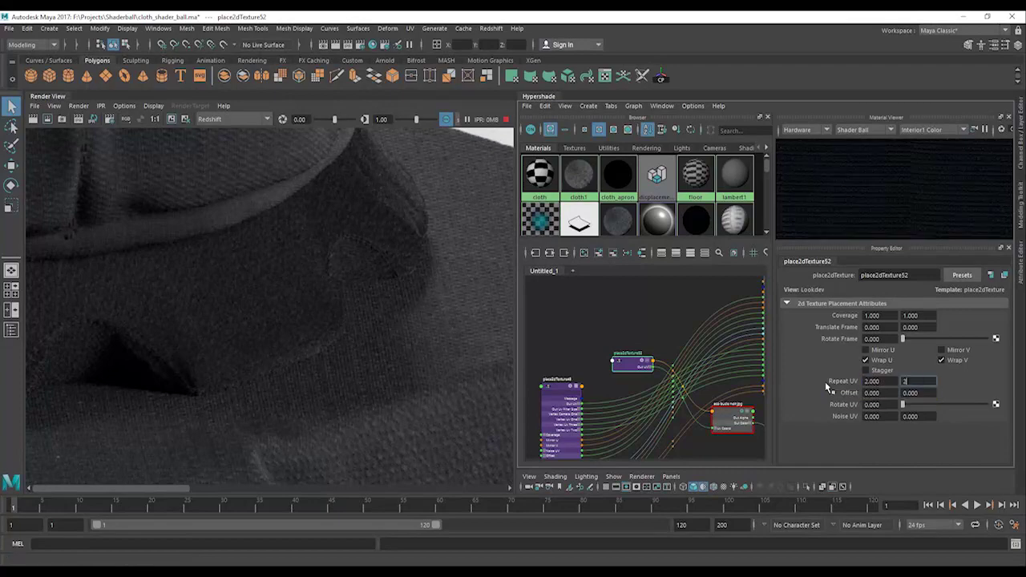
{"action": "type", "text": "2"}
{"action": "key", "text": "Return"}
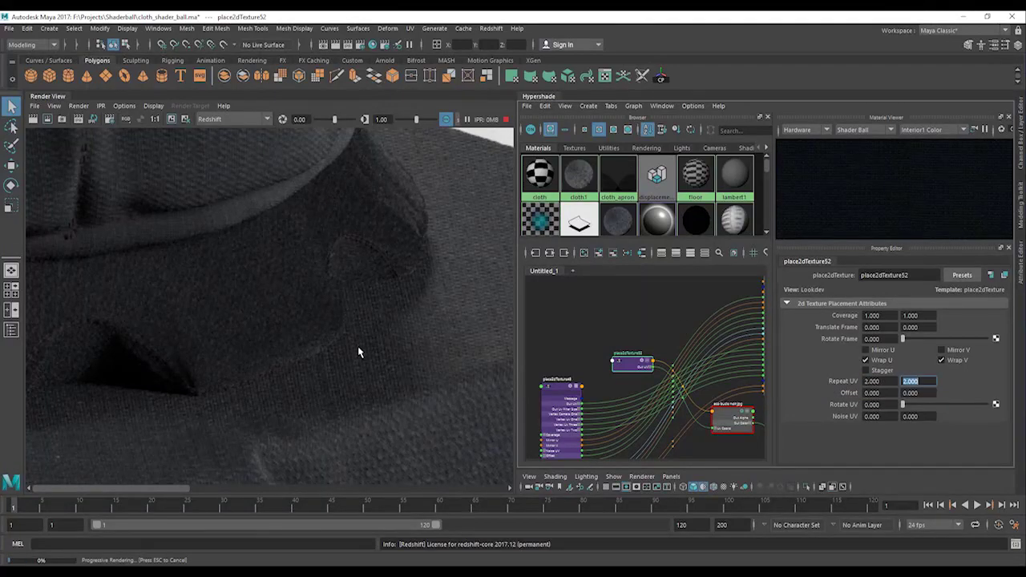
Examine the retiled dark cloth up close on the draped base folds and across the whole covered ball
{"action": "key", "text": "f"}
{"action": "scroll", "coordinate": [270, 318], "scroll_direction": "up", "scroll_amount": 5}
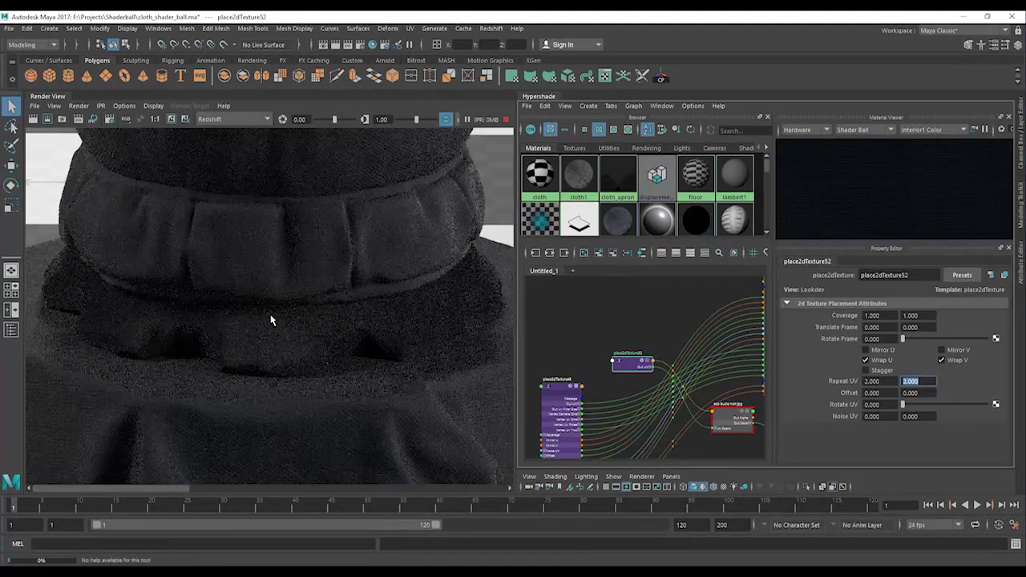
{"action": "scroll", "coordinate": [269, 363], "scroll_direction": "up", "scroll_amount": 2}
{"action": "scroll", "coordinate": [268, 363], "scroll_direction": "up", "scroll_amount": 2}
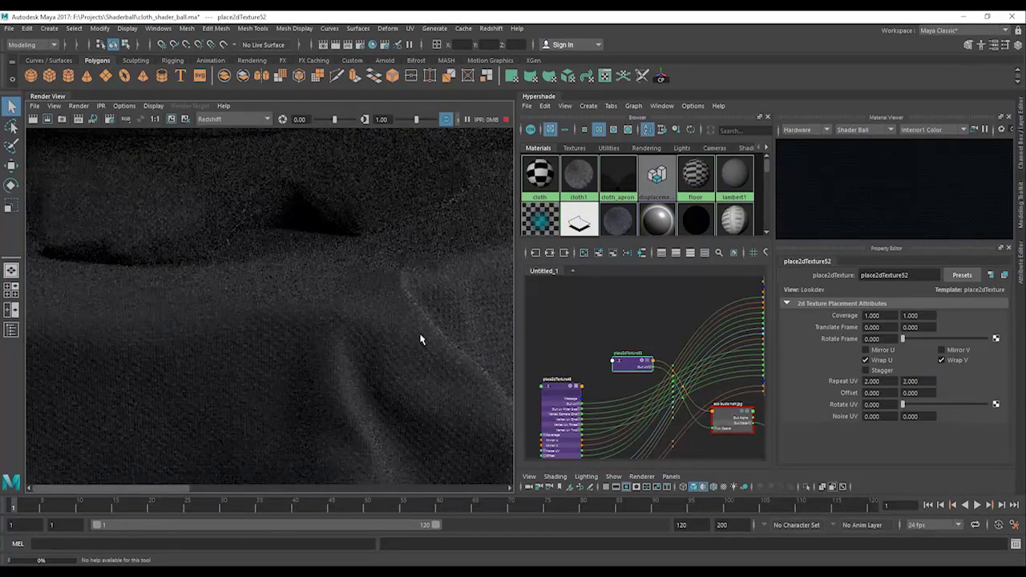
{"action": "scroll", "coordinate": [292, 341], "scroll_direction": "up", "scroll_amount": 3}
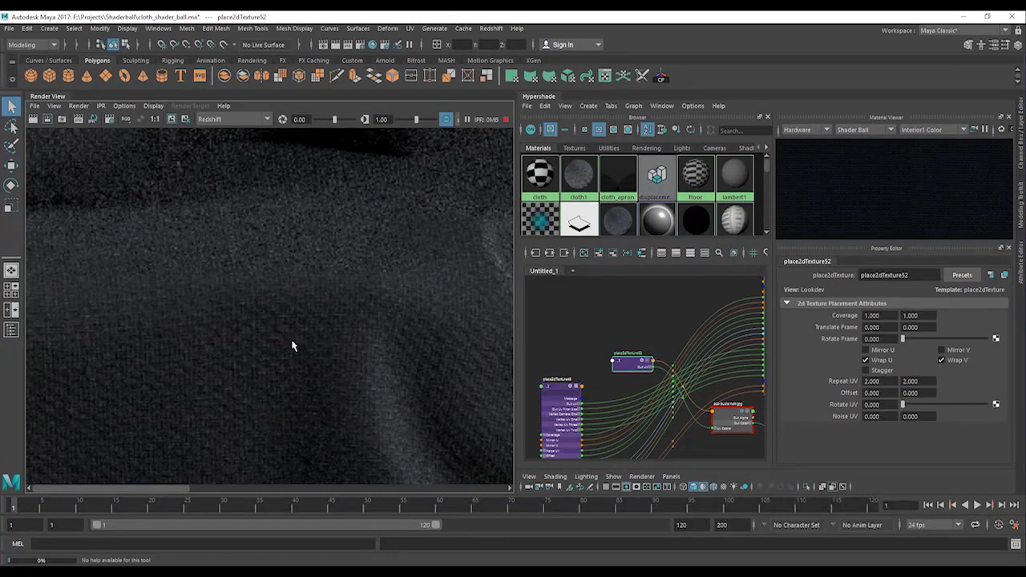
{"action": "scroll", "coordinate": [292, 346], "scroll_direction": "down", "scroll_amount": 8}
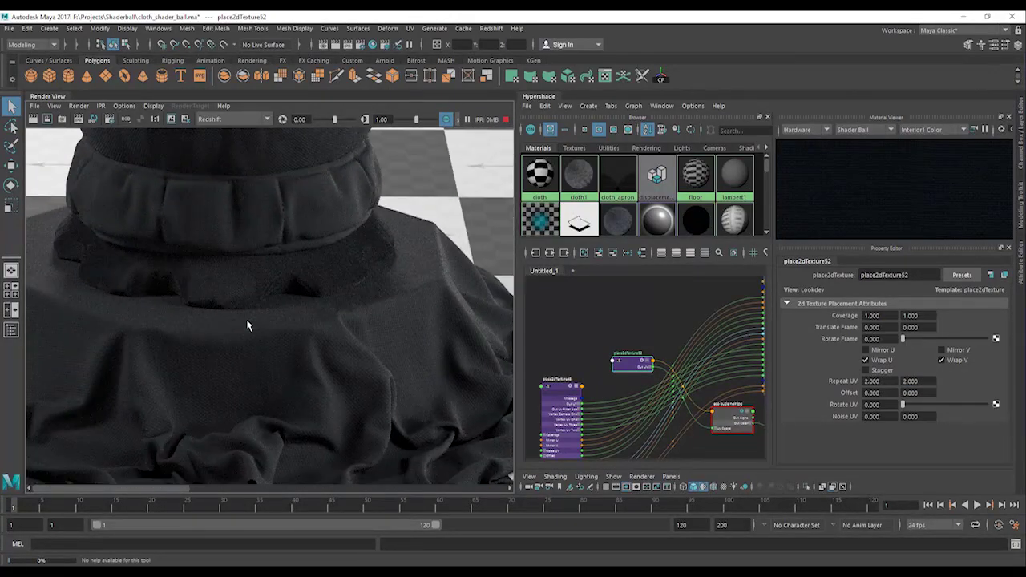
{"action": "scroll", "coordinate": [245, 416], "scroll_direction": "down", "scroll_amount": 3}
{"action": "scroll", "coordinate": [286, 384], "scroll_direction": "down", "scroll_amount": 3}
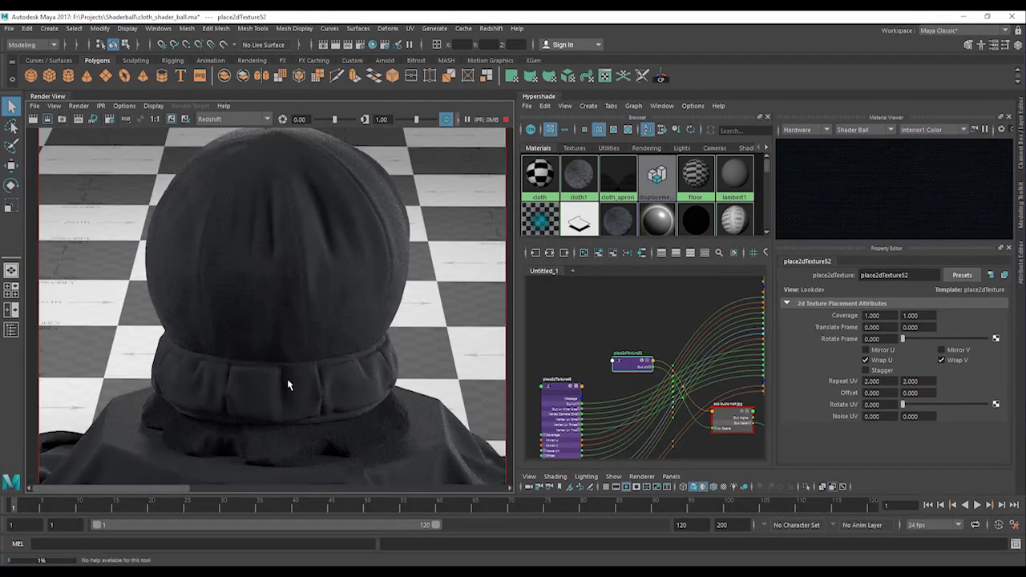
{"action": "middle_click_drag", "start_coordinate": [288, 380], "coordinate": [301, 293], "text": "alt"}
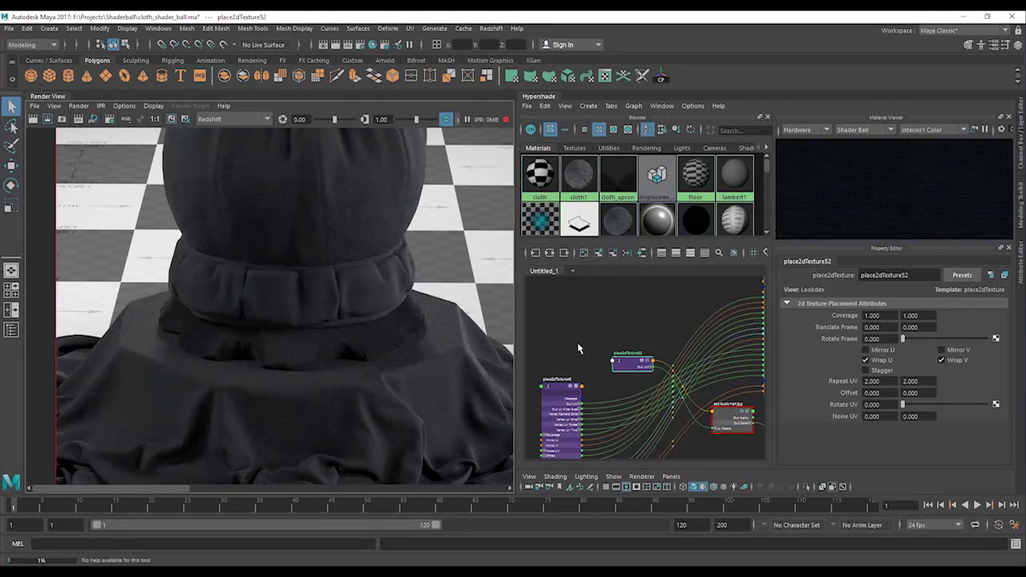
Open the image picker for the eco bucle noir.jpg file node and preview the narli boucle upholstery images in the Bucle folder
{"action": "left_click", "coordinate": [733, 421]}
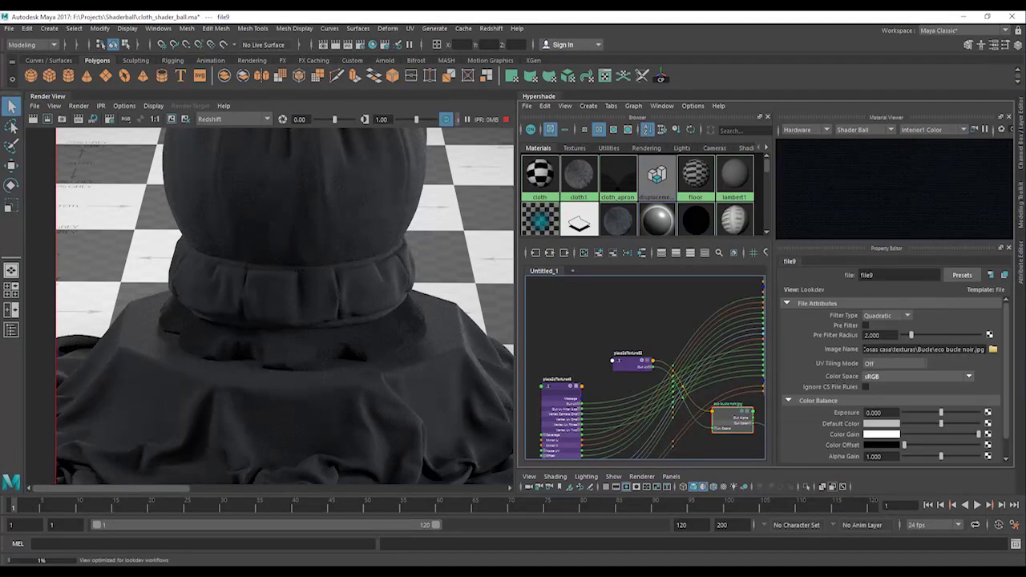
{"action": "left_click", "coordinate": [993, 349]}
{"action": "left_click", "coordinate": [307, 230]}
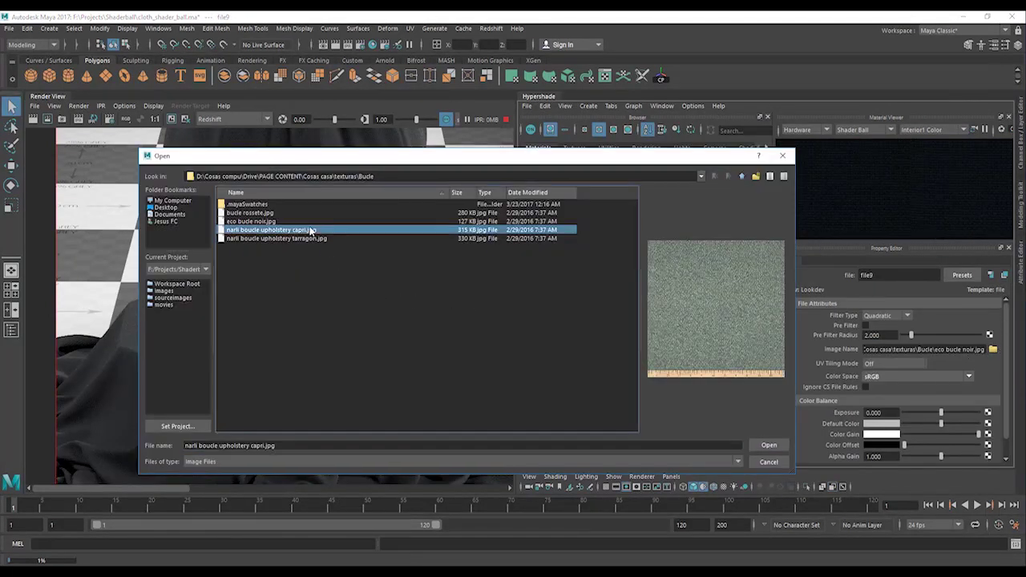
{"action": "left_click", "coordinate": [306, 238]}
{"action": "left_click", "coordinate": [741, 176]}
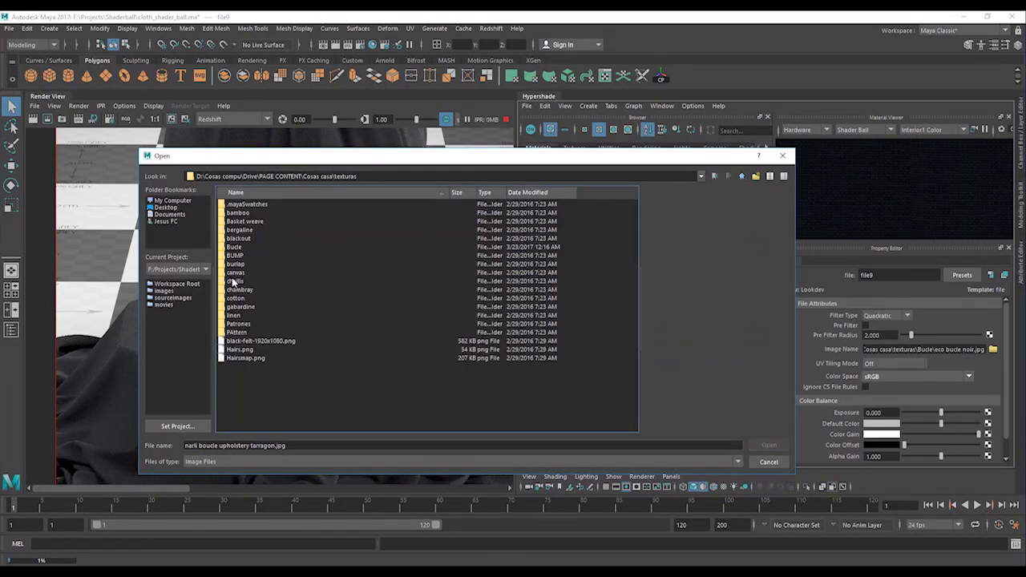
Load collective strata red.jpg from the Patrones texture folder as the fabric color image of file9
{"action": "double_click", "coordinate": [241, 324]}
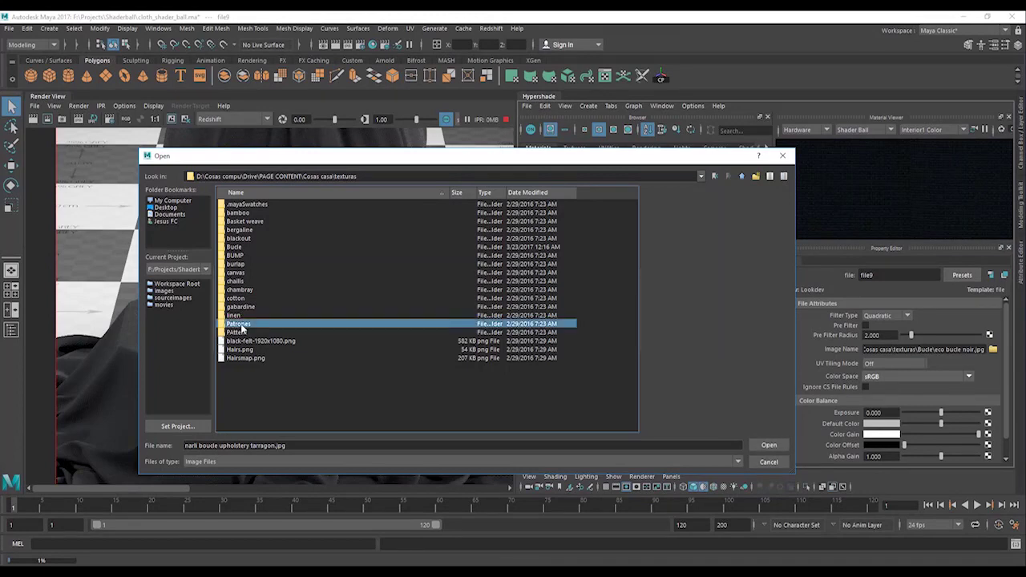
{"action": "left_click", "coordinate": [250, 238]}
{"action": "left_click", "coordinate": [253, 230]}
{"action": "left_click", "coordinate": [250, 213]}
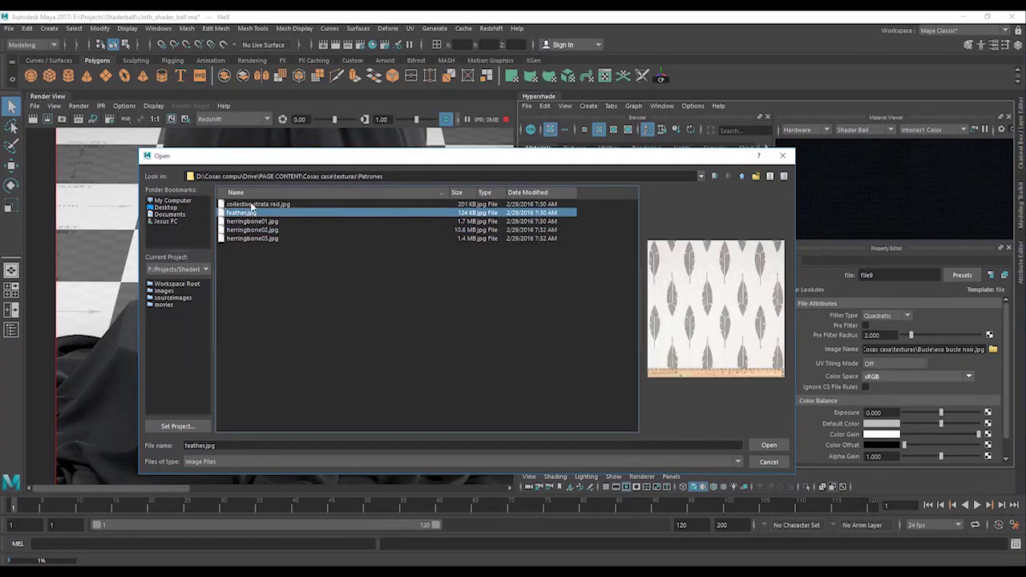
{"action": "left_click", "coordinate": [250, 205]}
{"action": "left_click", "coordinate": [250, 212]}
{"action": "left_click", "coordinate": [249, 206]}
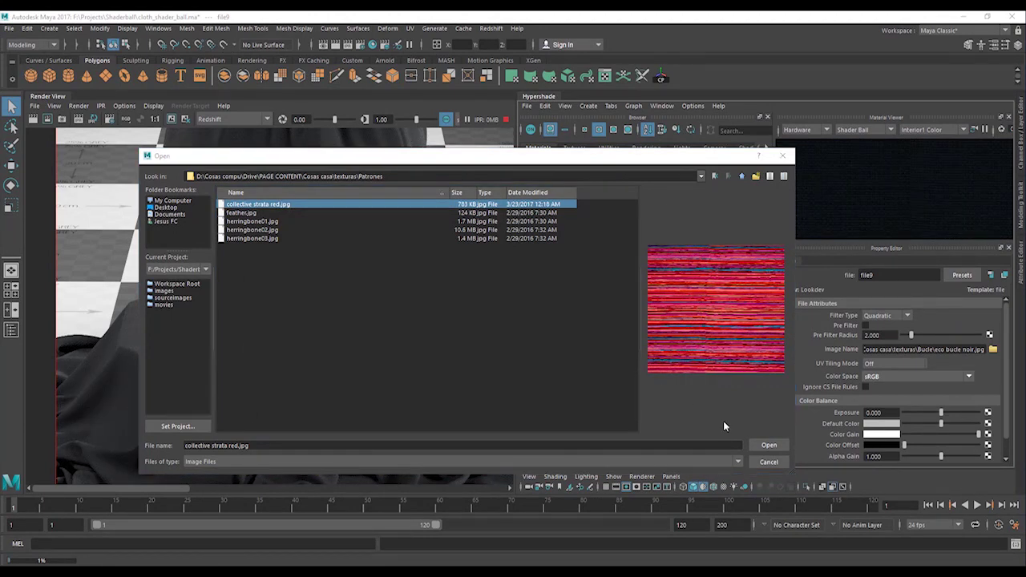
{"action": "left_click", "coordinate": [768, 445]}
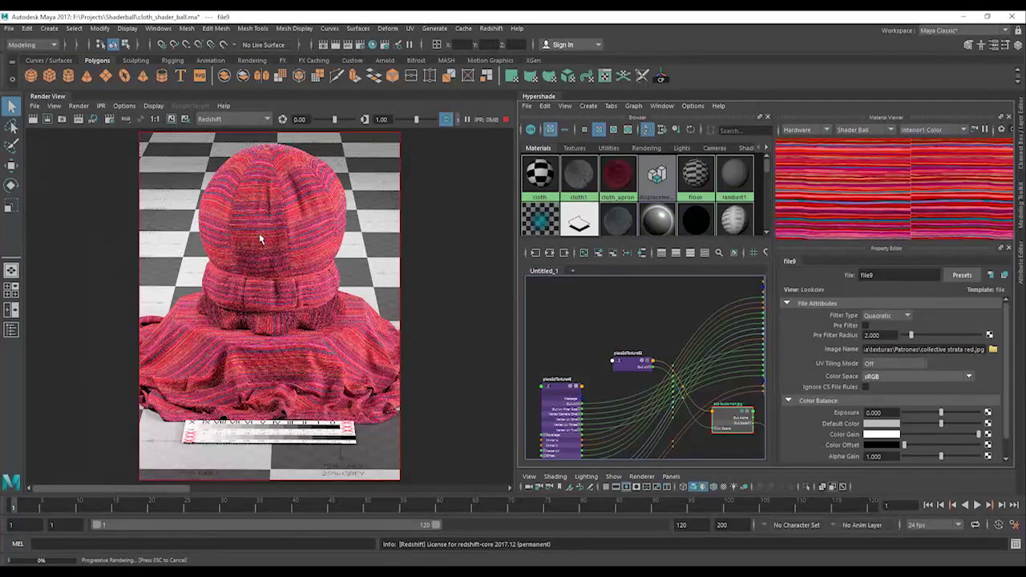
Examine the striped red fabric up close on the gathered band, the scalloped trim and the drape below
{"action": "scroll", "coordinate": [283, 293], "scroll_direction": "up", "scroll_amount": 10}
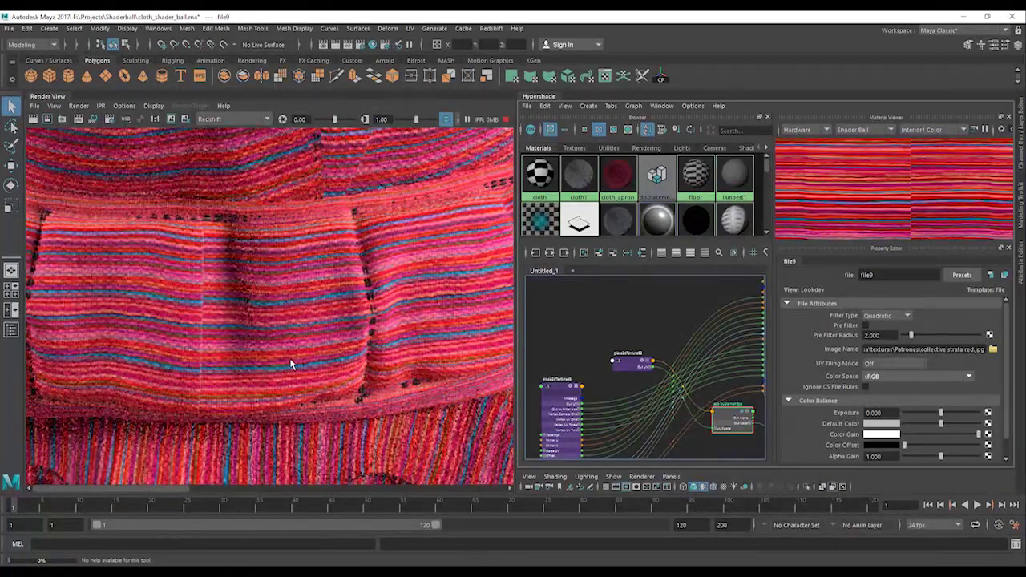
{"action": "middle_click_drag", "start_coordinate": [291, 362], "coordinate": [301, 227], "text": "alt"}
{"action": "middle_click_drag", "start_coordinate": [292, 339], "coordinate": [296, 251], "text": "alt"}
{"action": "middle_click_drag", "start_coordinate": [302, 335], "coordinate": [339, 290], "text": "alt"}
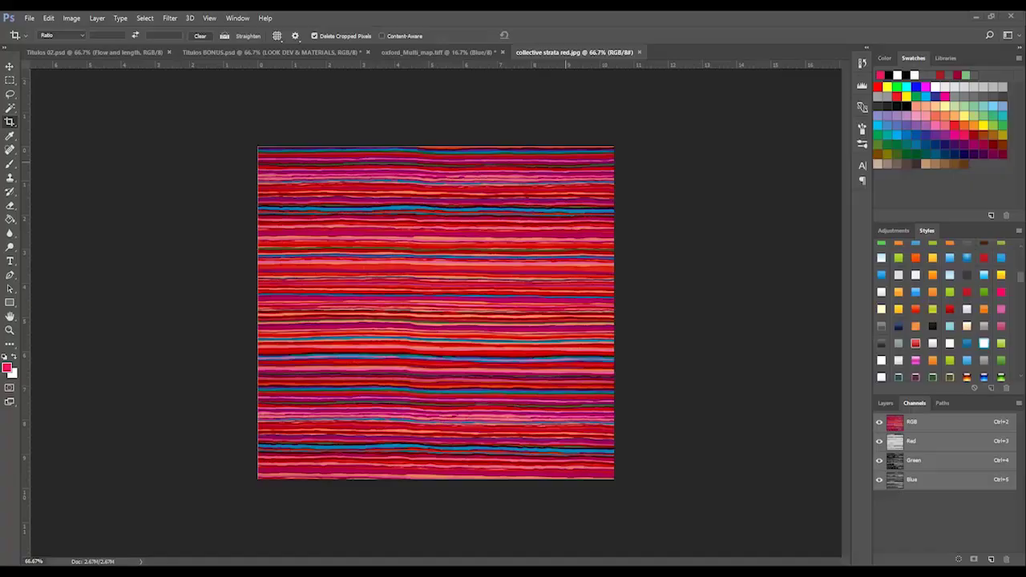
In Photoshop, crop a thin strip off the left edge of collective strata red.jpg and save the image
{"action": "left_click", "coordinate": [307, 323]}
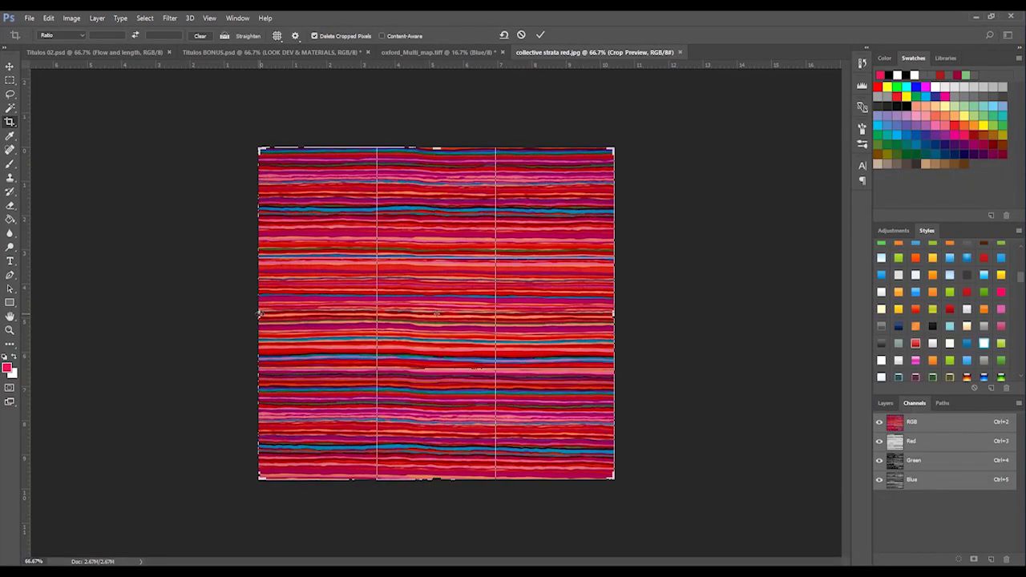
{"action": "left_click_drag", "start_coordinate": [259, 313], "coordinate": [262, 314]}
{"action": "key", "text": "Return"}
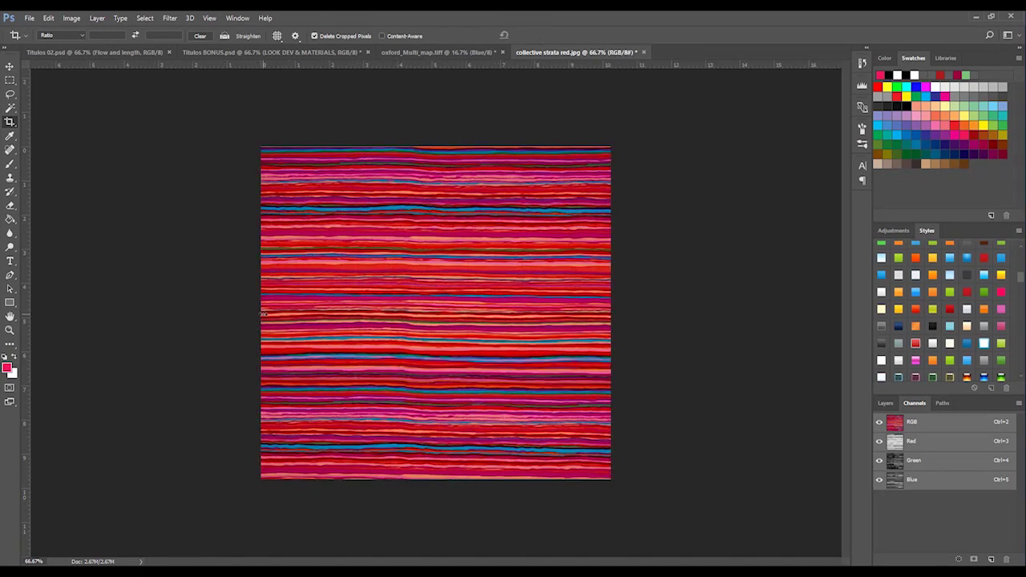
{"action": "key", "text": "ctrl+s"}
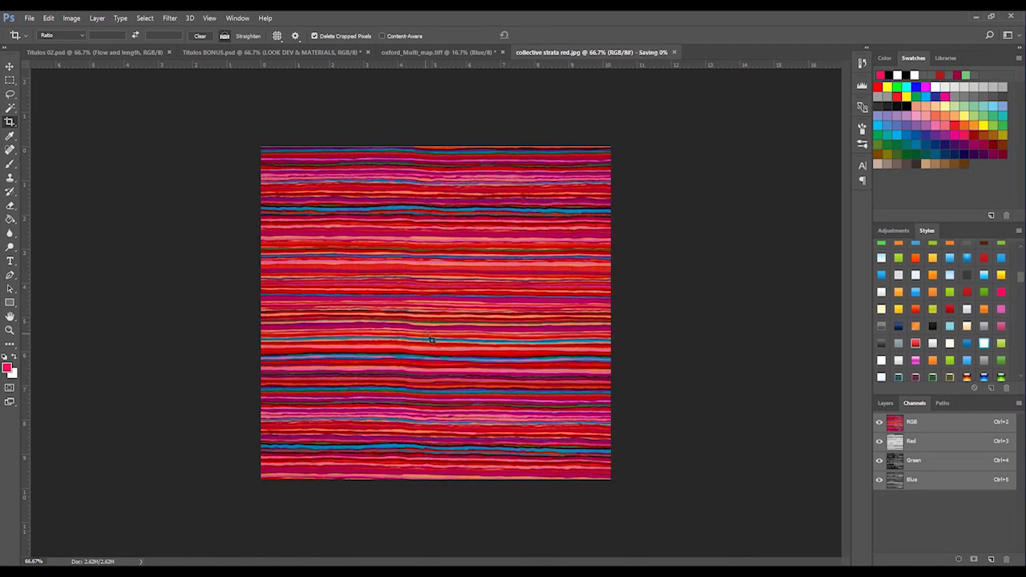
Back in Maya, stop the IPR render, reload collective strata red.jpg in file9 and restart the IPR render
{"action": "key", "text": "alt+Tab"}
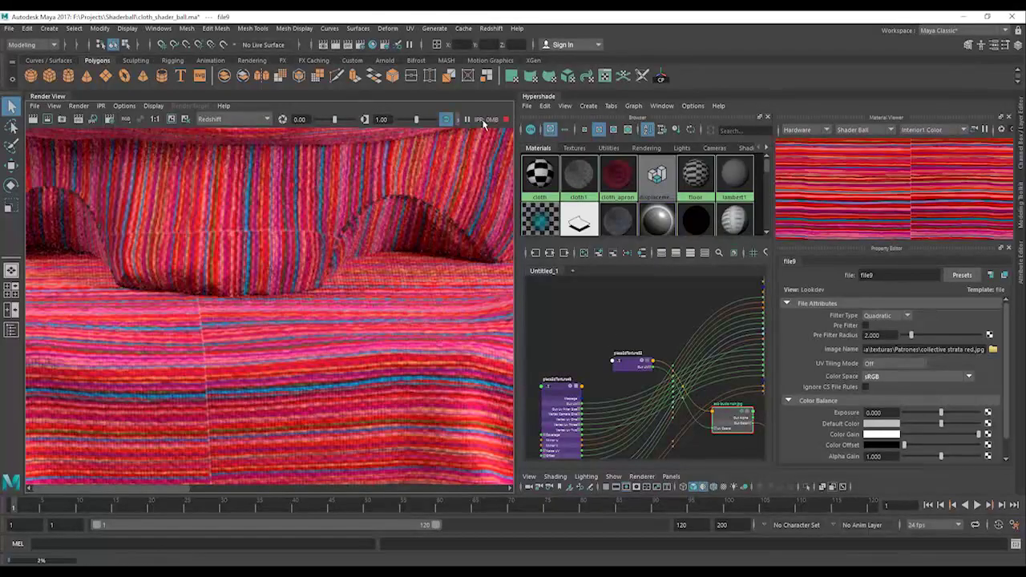
{"action": "left_click", "coordinate": [507, 121]}
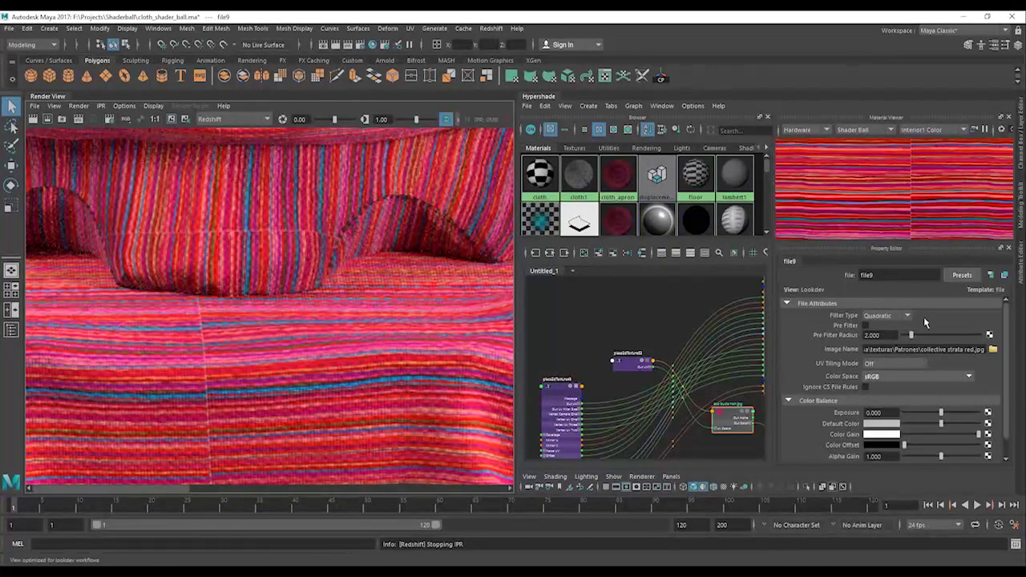
{"action": "left_click", "coordinate": [992, 350]}
{"action": "left_click", "coordinate": [264, 213]}
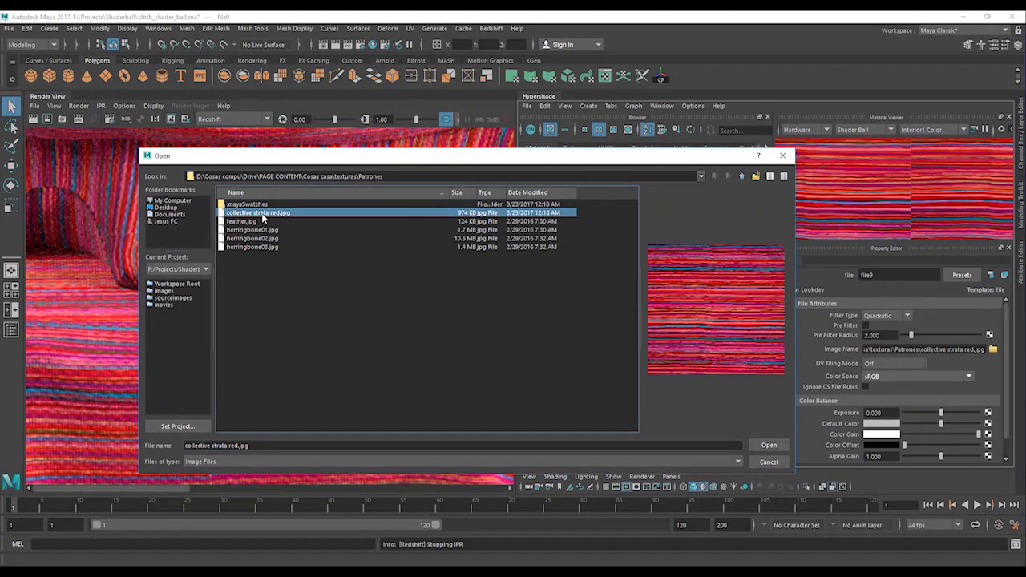
{"action": "double_click", "coordinate": [263, 216]}
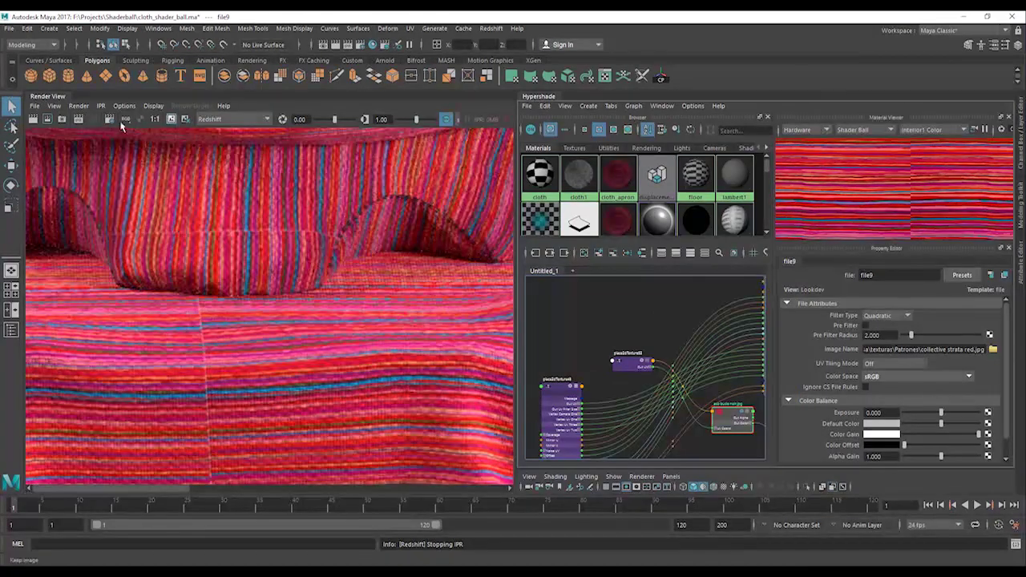
{"action": "left_click", "coordinate": [79, 119]}
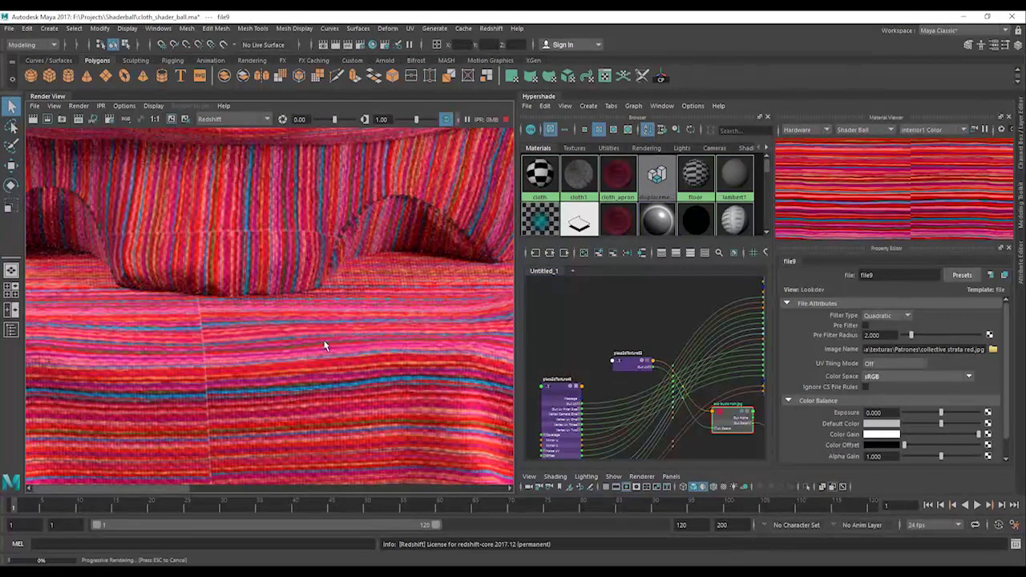
Examine the reloaded striped texture for seams on the scalloped trim and the draped base
{"action": "scroll", "coordinate": [325, 346], "scroll_direction": "down", "scroll_amount": 5}
{"action": "scroll", "coordinate": [270, 337], "scroll_direction": "up", "scroll_amount": 4}
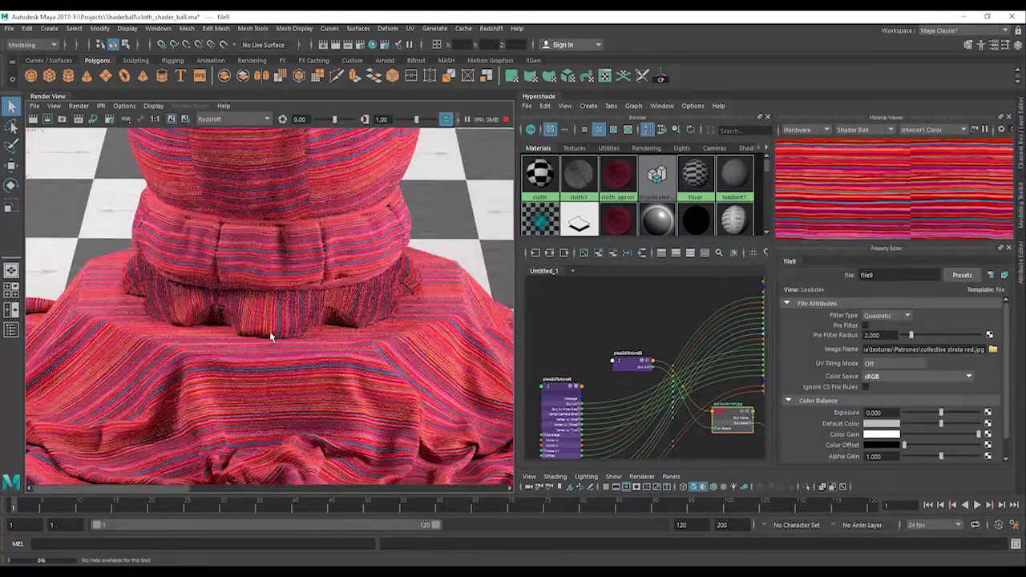
{"action": "scroll", "coordinate": [269, 337], "scroll_direction": "up", "scroll_amount": 2}
{"action": "scroll", "coordinate": [323, 377], "scroll_direction": "up", "scroll_amount": 2}
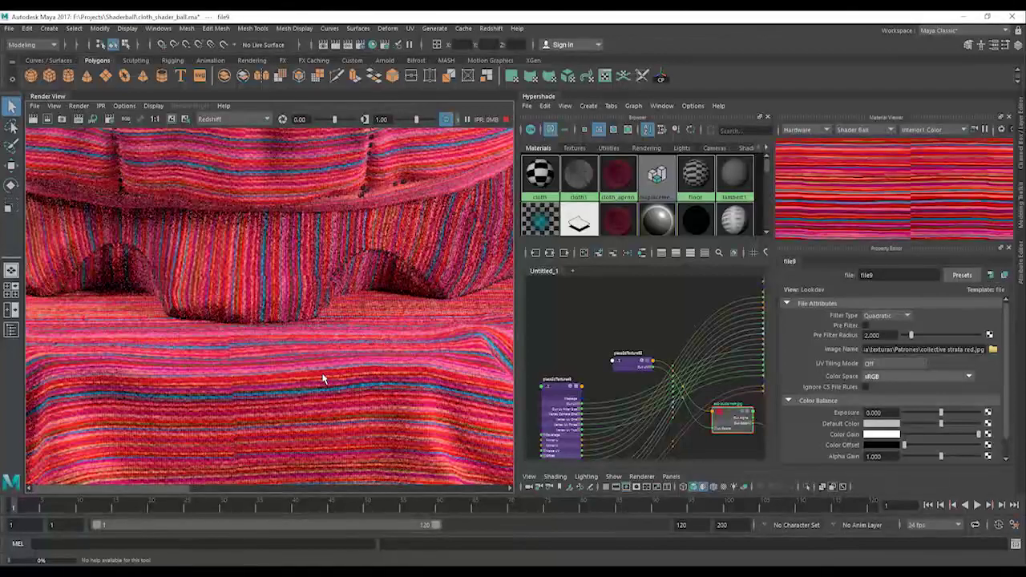
{"action": "scroll", "coordinate": [323, 377], "scroll_direction": "up", "scroll_amount": 2}
{"action": "scroll", "coordinate": [306, 335], "scroll_direction": "up", "scroll_amount": 2}
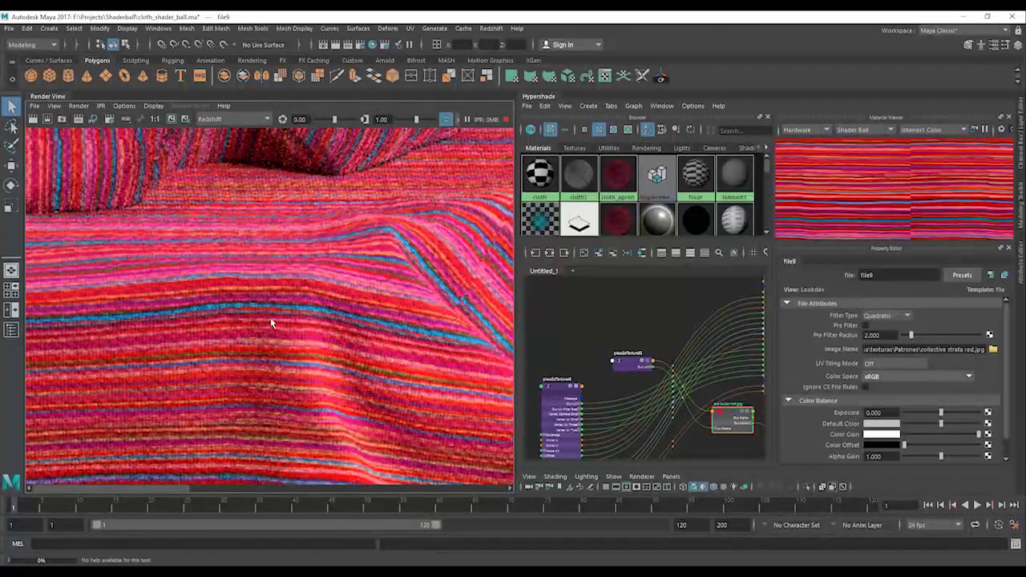
{"action": "middle_click_drag", "start_coordinate": [473, 243], "coordinate": [386, 336], "text": "alt"}
{"action": "middle_click_drag", "start_coordinate": [566, 372], "coordinate": [583, 341], "text": "alt"}
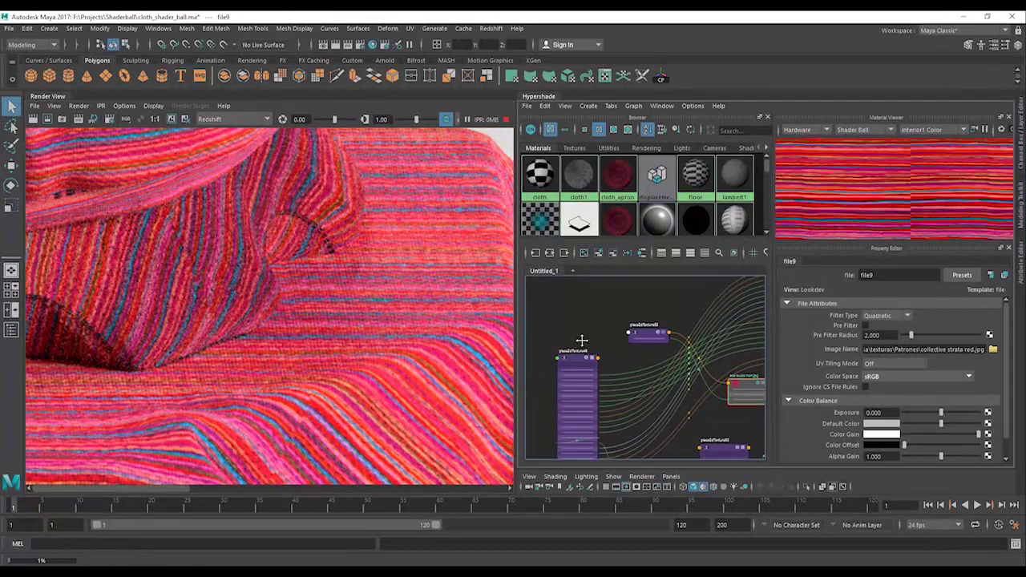
Display the place2dTexture48 placement settings and examine the weave detail on the base folds
{"action": "left_click", "coordinate": [571, 355]}
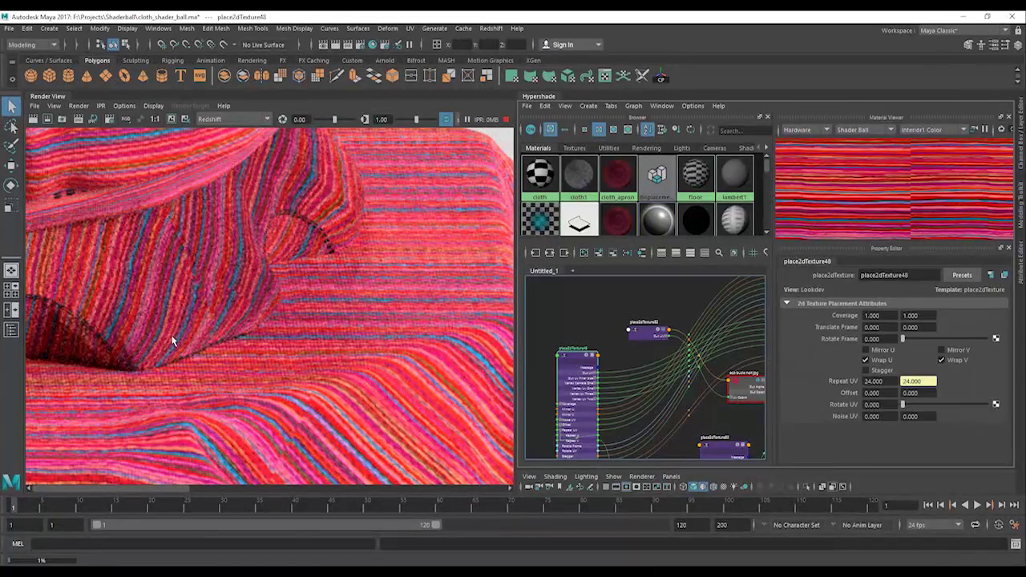
{"action": "middle_click_drag", "start_coordinate": [172, 341], "coordinate": [307, 310], "text": "alt"}
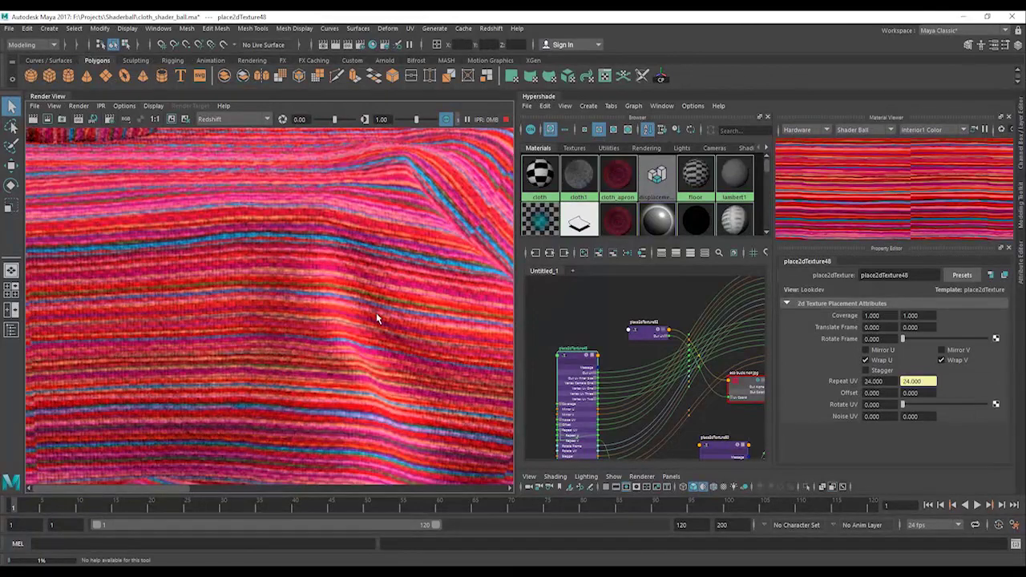
{"action": "right_click_drag", "start_coordinate": [331, 290], "coordinate": [401, 285], "text": "alt"}
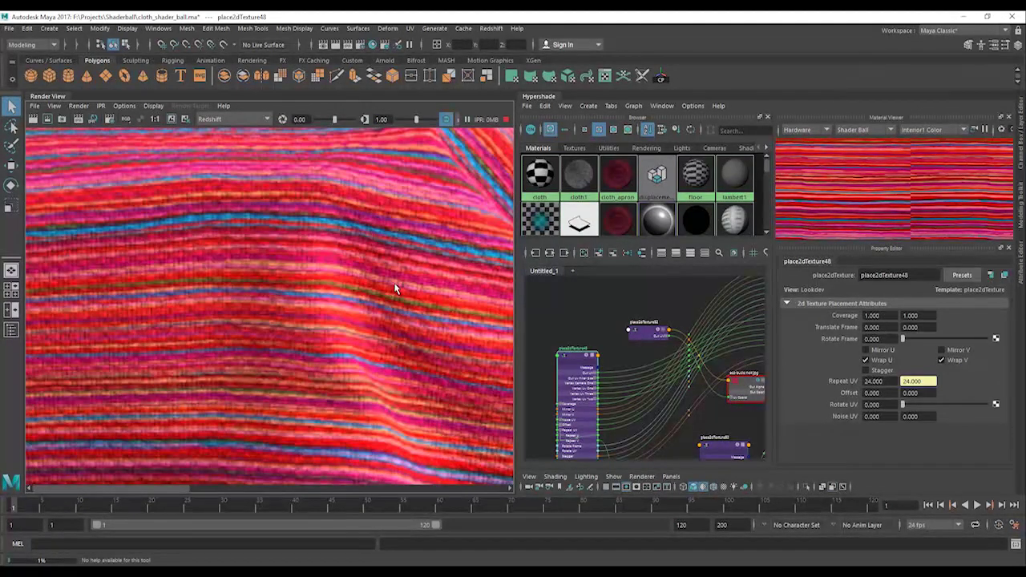
{"action": "right_click_drag", "start_coordinate": [327, 239], "coordinate": [249, 241], "text": "alt"}
{"action": "middle_click_drag", "start_coordinate": [321, 273], "coordinate": [374, 446], "text": "alt"}
{"action": "right_click_drag", "start_coordinate": [374, 446], "coordinate": [275, 285], "text": "alt"}
{"action": "middle_click_drag", "start_coordinate": [240, 268], "coordinate": [330, 343], "text": "alt"}
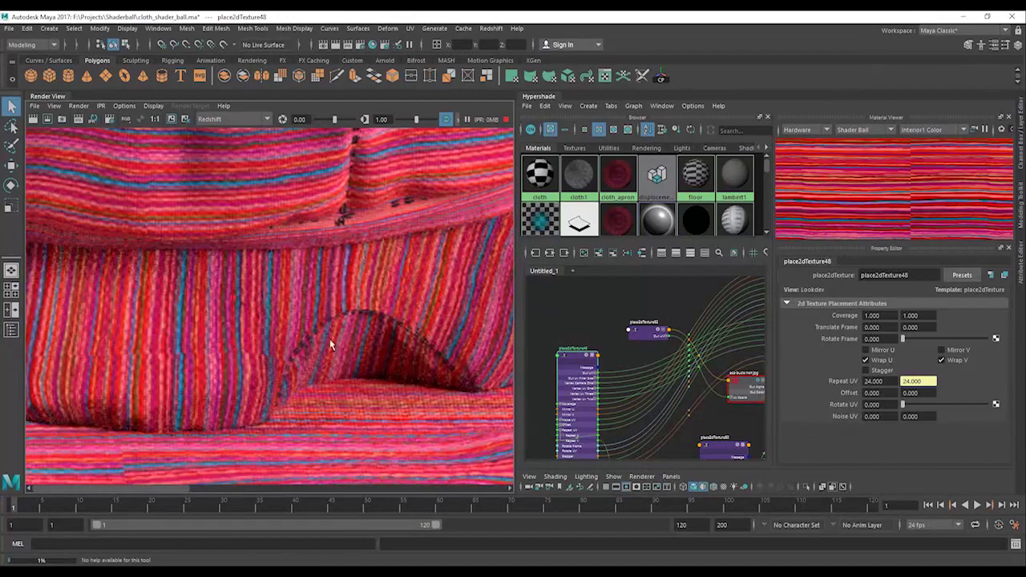
Examine the striped cloth around the trim and gathered band and across the whole covered ball
{"action": "right_click_drag", "start_coordinate": [329, 343], "coordinate": [202, 381], "text": "alt"}
{"action": "middle_click_drag", "start_coordinate": [202, 381], "coordinate": [230, 390], "text": "alt"}
{"action": "middle_click_drag", "start_coordinate": [253, 251], "coordinate": [273, 433], "text": "alt"}
{"action": "middle_click_drag", "start_coordinate": [244, 289], "coordinate": [280, 388], "text": "alt"}
{"action": "right_click_drag", "start_coordinate": [377, 281], "coordinate": [242, 290], "text": "alt"}
{"action": "middle_click_drag", "start_coordinate": [243, 287], "coordinate": [204, 184], "text": "alt"}
{"action": "right_click_drag", "start_coordinate": [361, 308], "coordinate": [295, 311], "text": "alt"}
{"action": "middle_click_drag", "start_coordinate": [297, 264], "coordinate": [289, 314], "text": "alt"}
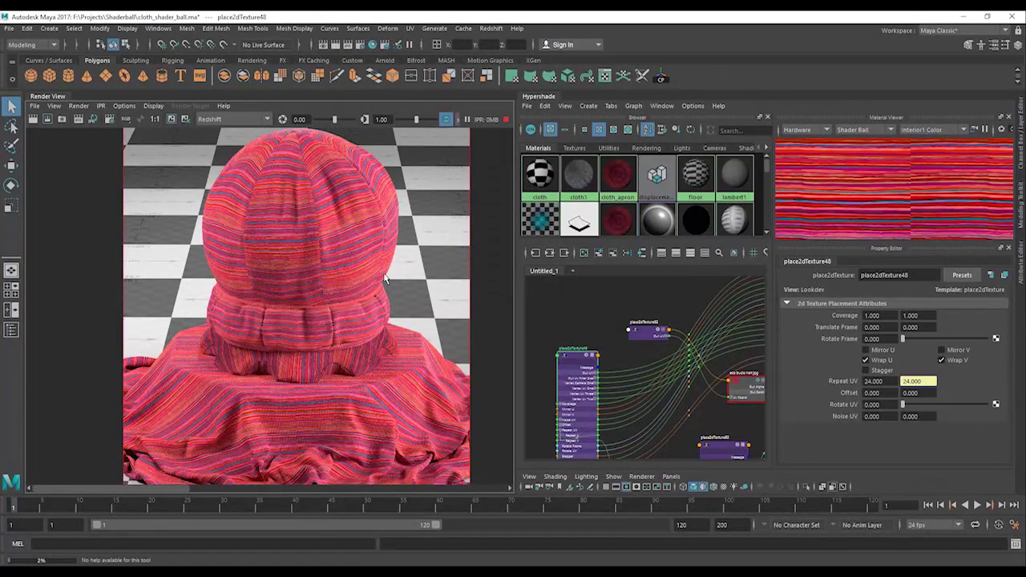
Delete the extra rsMaterial3 material connected to COLOR_CLOTH in the node graph
{"action": "middle_click_drag", "start_coordinate": [718, 371], "coordinate": [595, 347], "text": "alt"}
{"action": "middle_click_drag", "start_coordinate": [681, 353], "coordinate": [633, 401], "text": "alt"}
{"action": "mouse_move", "coordinate": [678, 371]}
{"action": "middle_mouse_down", "text": "alt"}
{"action": "mouse_move", "coordinate": [633, 368]}
{"action": "mouse_move", "coordinate": [622, 407]}
{"action": "middle_mouse_up", "text": "alt"}
{"action": "scroll", "coordinate": [707, 356], "scroll_direction": "down", "scroll_amount": 1}
{"action": "middle_click_drag", "start_coordinate": [707, 356], "coordinate": [662, 330], "text": "alt"}
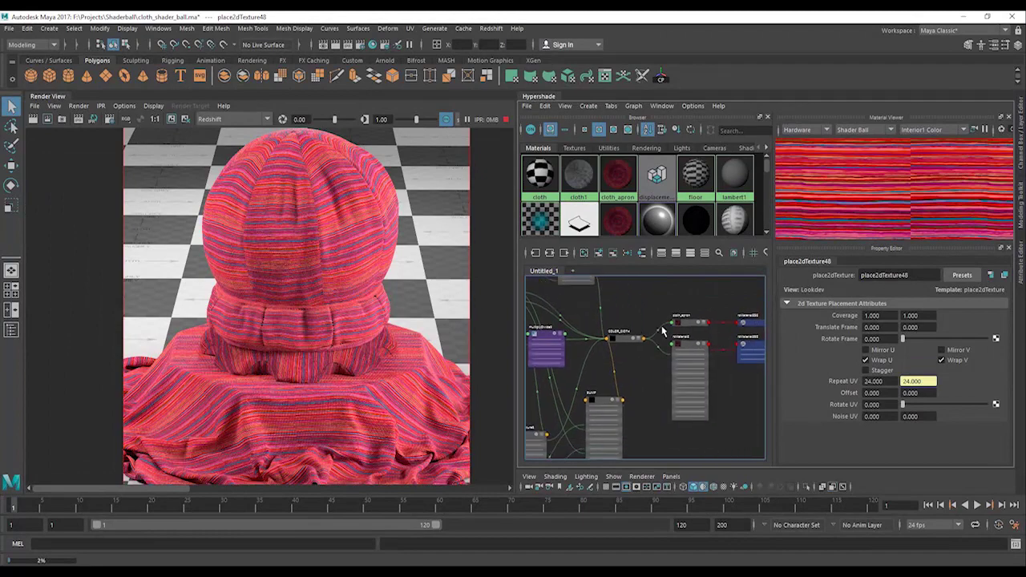
{"action": "key", "text": "3"}
{"action": "left_click", "coordinate": [683, 348]}
{"action": "scroll", "coordinate": [678, 329], "scroll_direction": "up", "scroll_amount": 6}
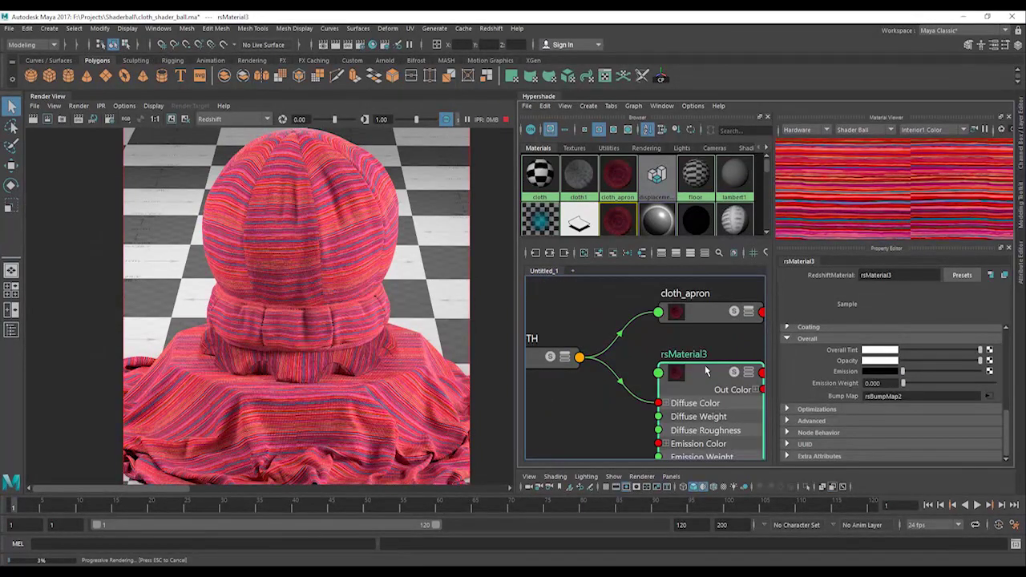
{"action": "key", "text": "Delete"}
Create a multiplyDivide node beside COLOR_CLOTH and the cloth_apron material
{"action": "left_click", "coordinate": [698, 314]}
{"action": "middle_click_drag", "start_coordinate": [666, 367], "coordinate": [735, 368], "text": "alt"}
{"action": "scroll", "coordinate": [733, 368], "scroll_direction": "down", "scroll_amount": 2}
{"action": "middle_click_drag", "start_coordinate": [681, 393], "coordinate": [645, 376], "text": "alt"}
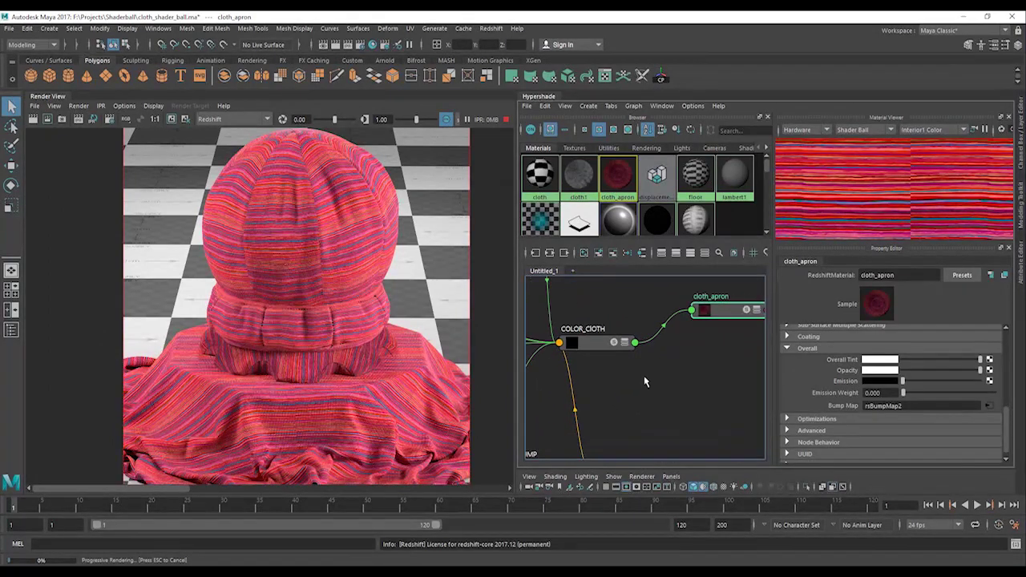
{"action": "left_click", "coordinate": [643, 382]}
{"action": "key", "text": "Tab"}
{"action": "type", "text": "multipl"}
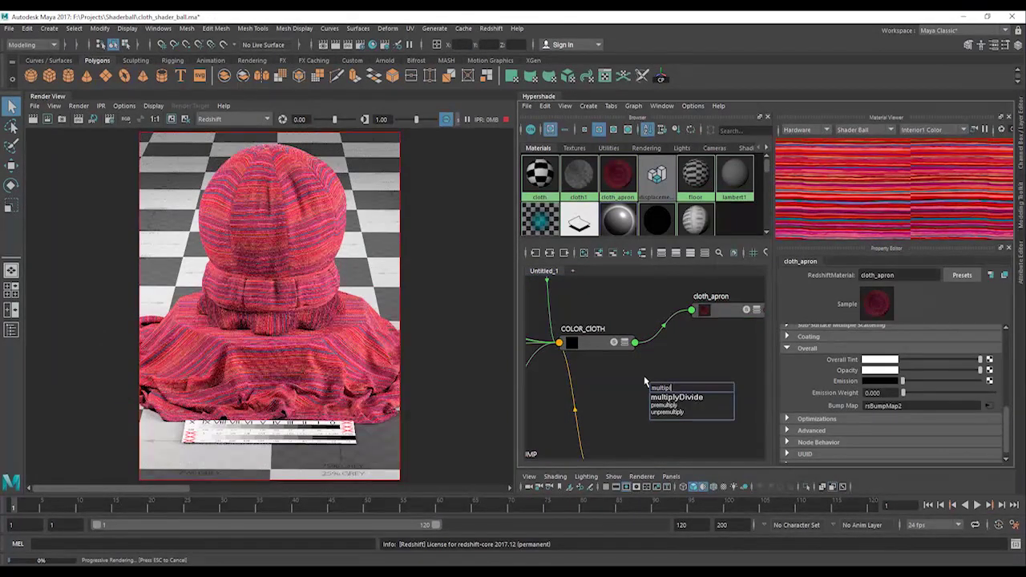
{"action": "key", "text": "Return"}
Connect COLOR_CLOTH's Out Color to Input 1 of the new multiplyDivide node and select the cloth_apron material
{"action": "left_click", "coordinate": [619, 346]}
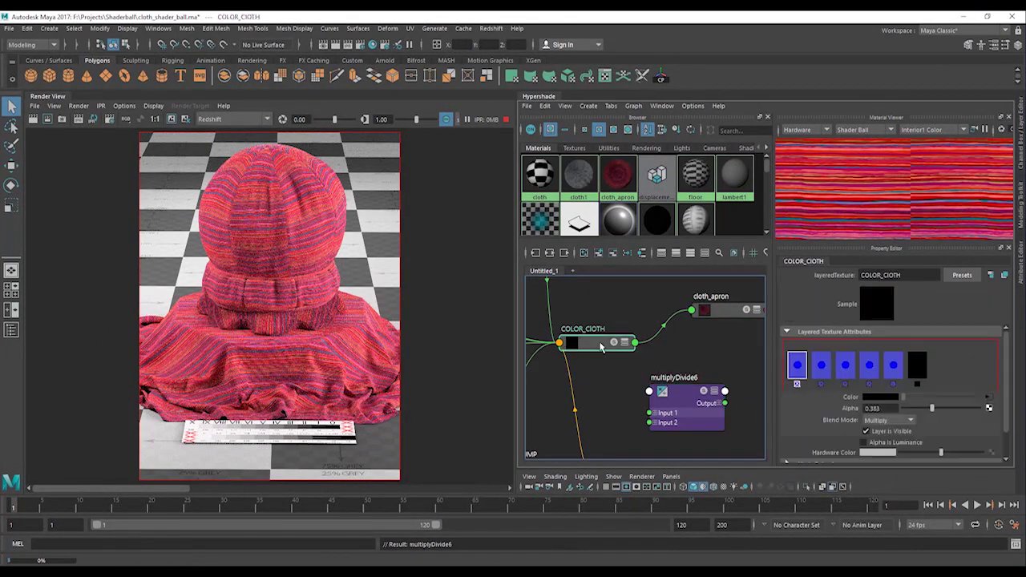
{"action": "left_click", "coordinate": [688, 389]}
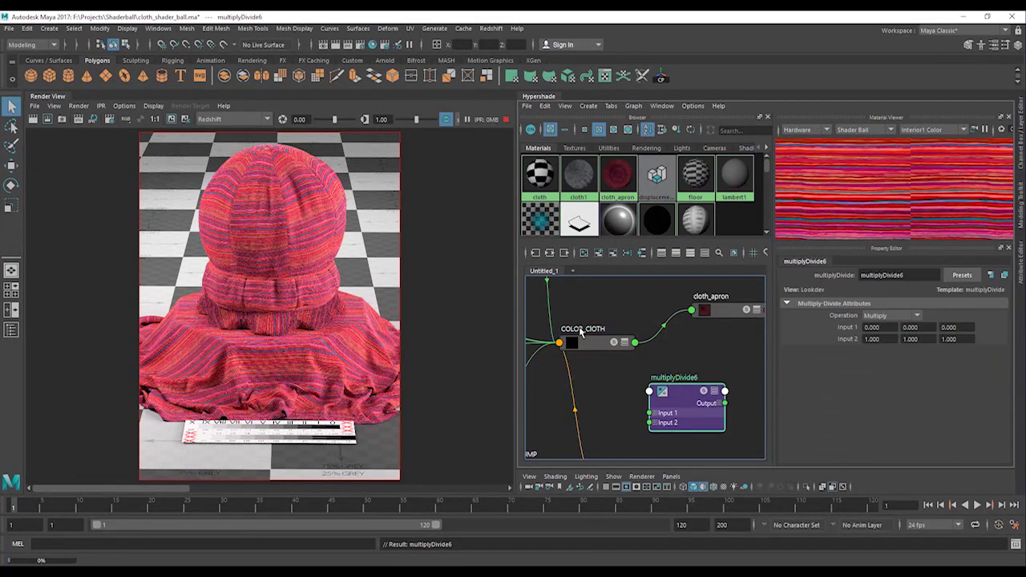
{"action": "middle_click_drag", "start_coordinate": [585, 341], "coordinate": [812, 329]}
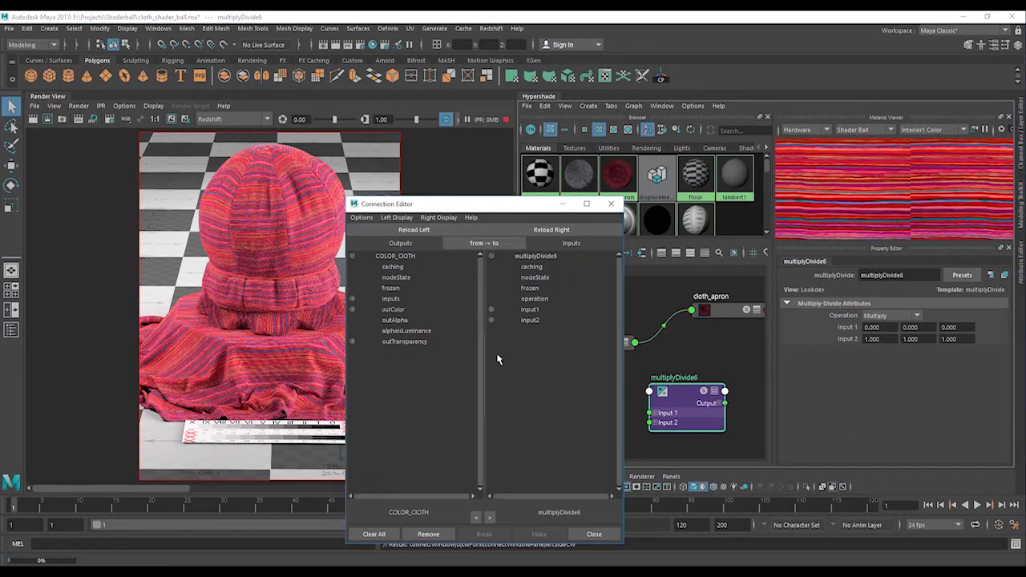
{"action": "left_click", "coordinate": [593, 534]}
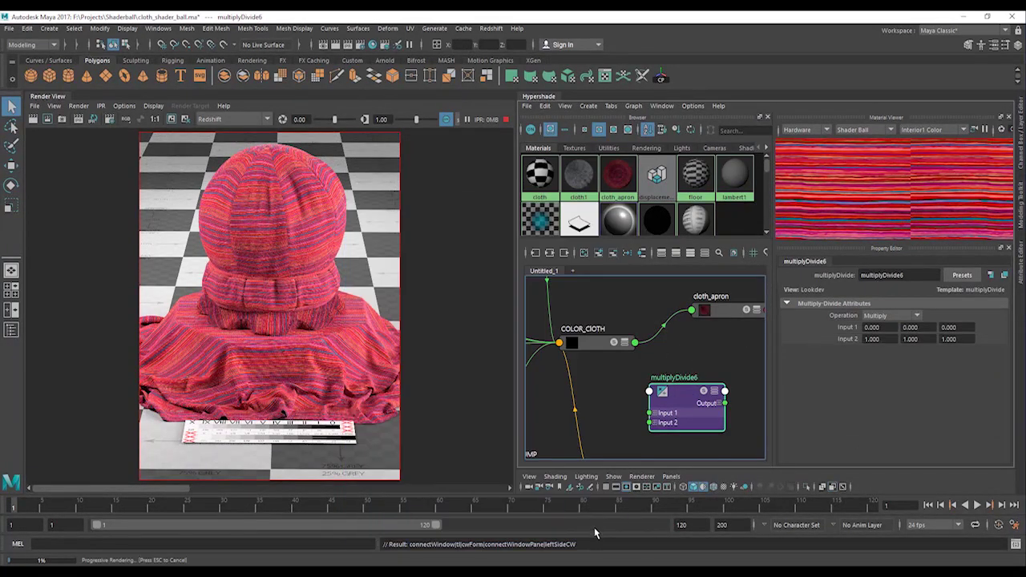
{"action": "left_click", "coordinate": [625, 343]}
{"action": "left_click", "coordinate": [630, 375]}
{"action": "left_click_drag", "start_coordinate": [677, 392], "coordinate": [659, 408]}
{"action": "left_click", "coordinate": [722, 309]}
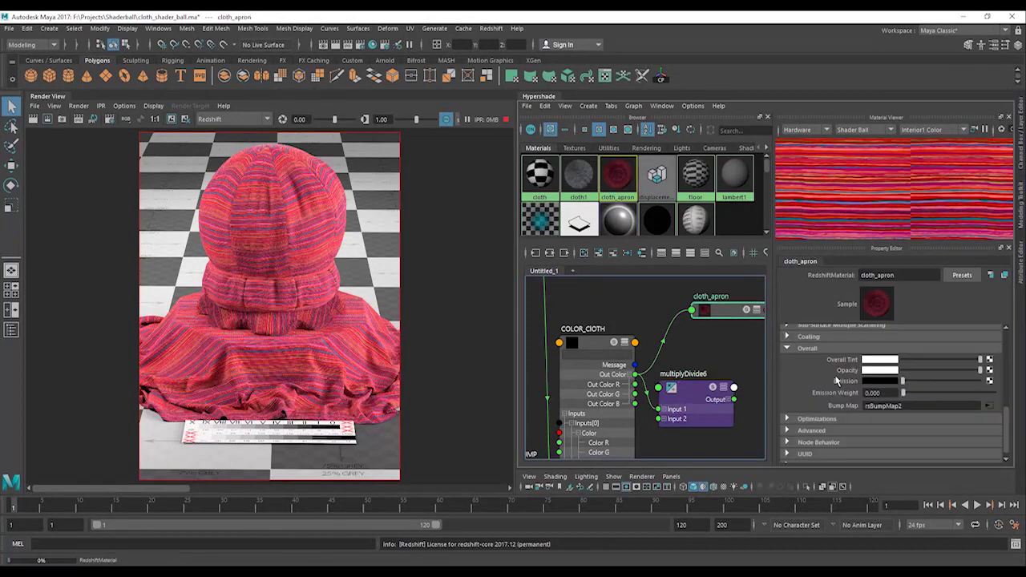
Set cloth_apron's back-lighting weight to about 0.276 and connect the multiplyDivide node's output to its back-lighting color
{"action": "scroll", "coordinate": [830, 374], "scroll_direction": "up", "scroll_amount": 10}
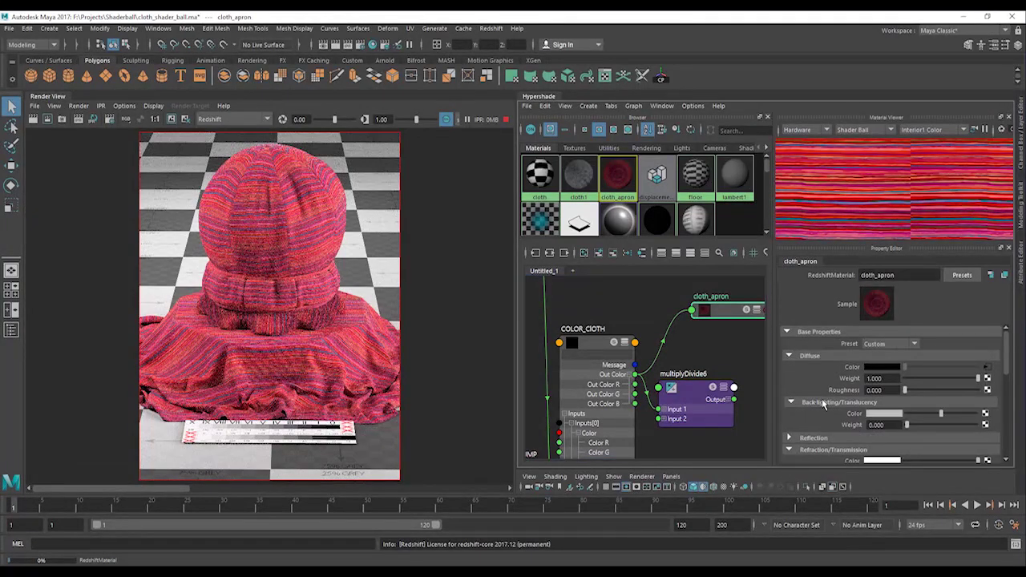
{"action": "left_click", "coordinate": [924, 393]}
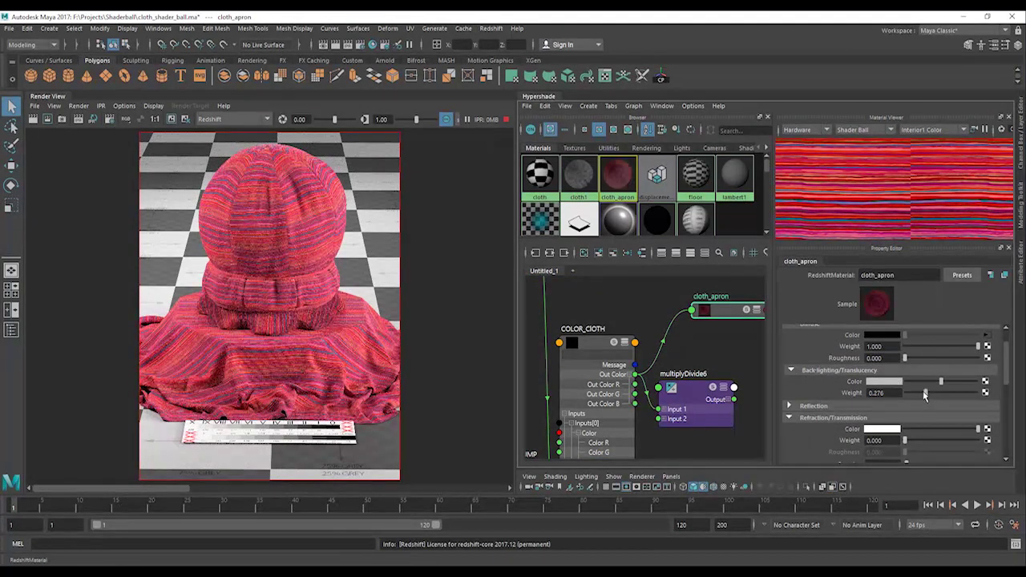
{"action": "middle_click_drag", "start_coordinate": [874, 389], "coordinate": [873, 388]}
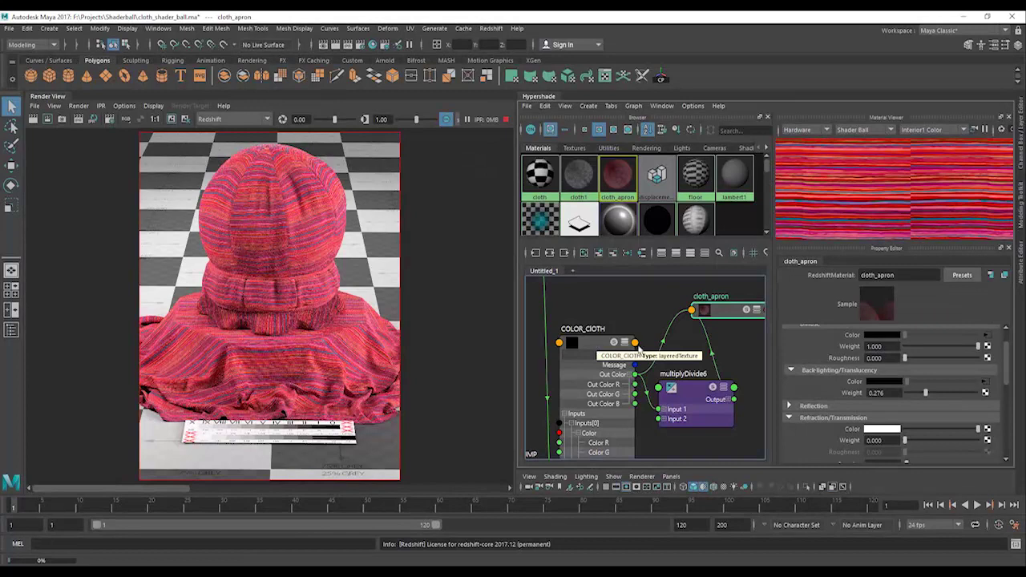
Set all three Input 2 values of the new multiplyDivide node to 2
{"action": "left_click", "coordinate": [681, 393]}
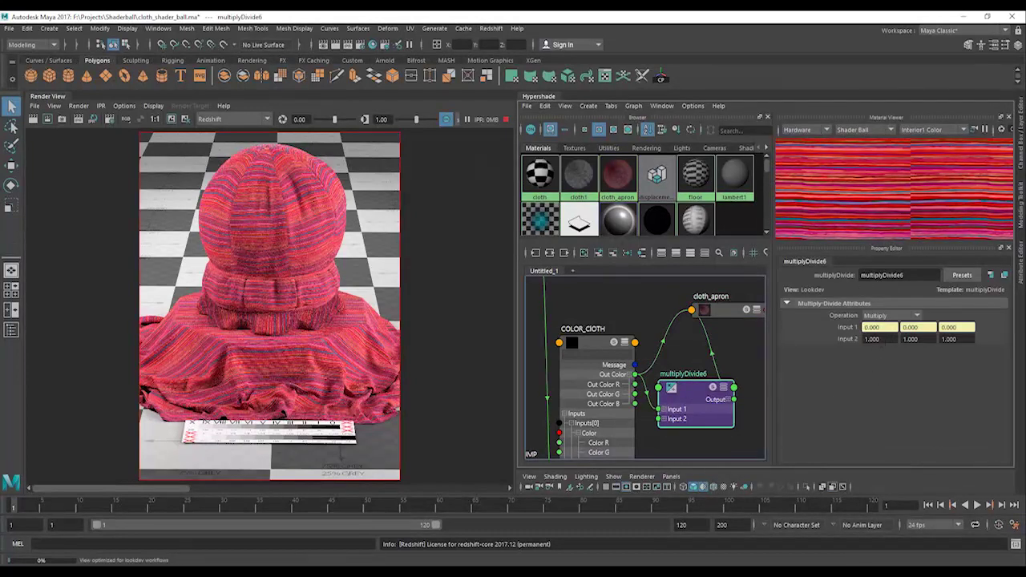
{"action": "left_click_drag", "start_coordinate": [882, 339], "coordinate": [827, 339]}
{"action": "type", "text": "2"}
{"action": "key", "text": "Tab"}
{"action": "type", "text": "2"}
{"action": "key", "text": "Tab"}
{"action": "type", "text": "2"}
{"action": "key", "text": "Return"}
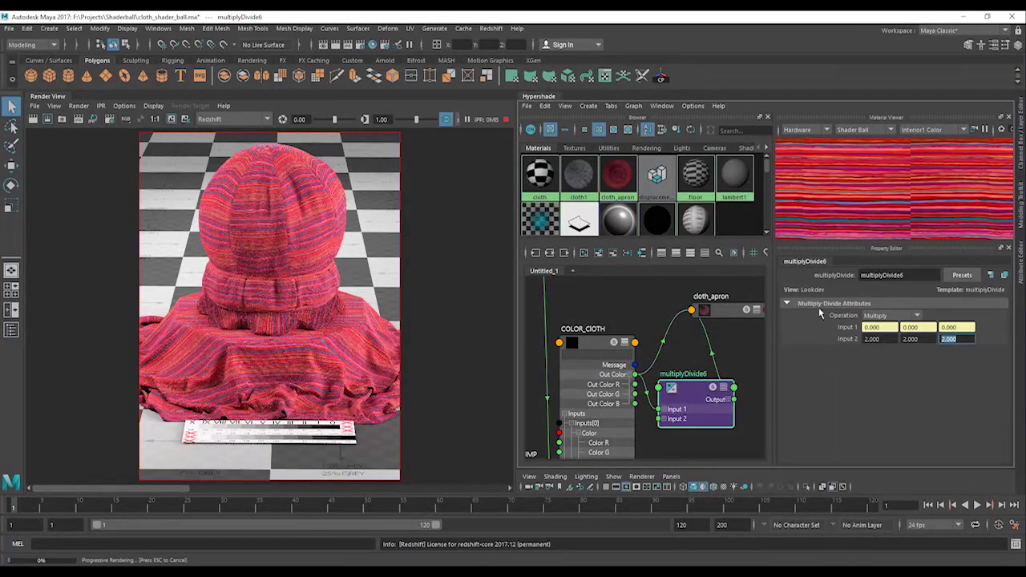
Raise cloth_apron's back-lighting weight to about 0.362
{"action": "left_click", "coordinate": [722, 310]}
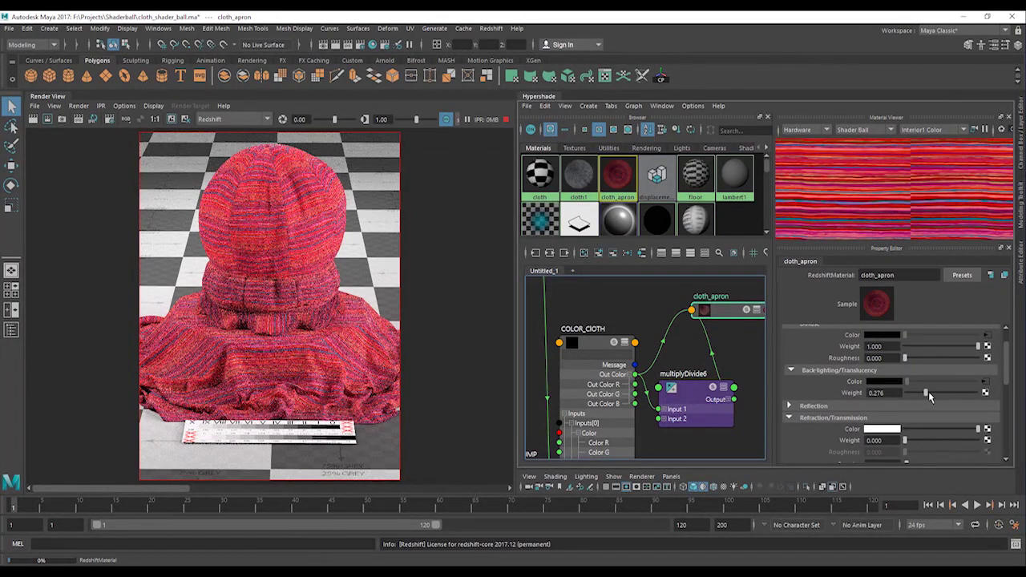
{"action": "left_click_drag", "start_coordinate": [928, 392], "coordinate": [933, 392]}
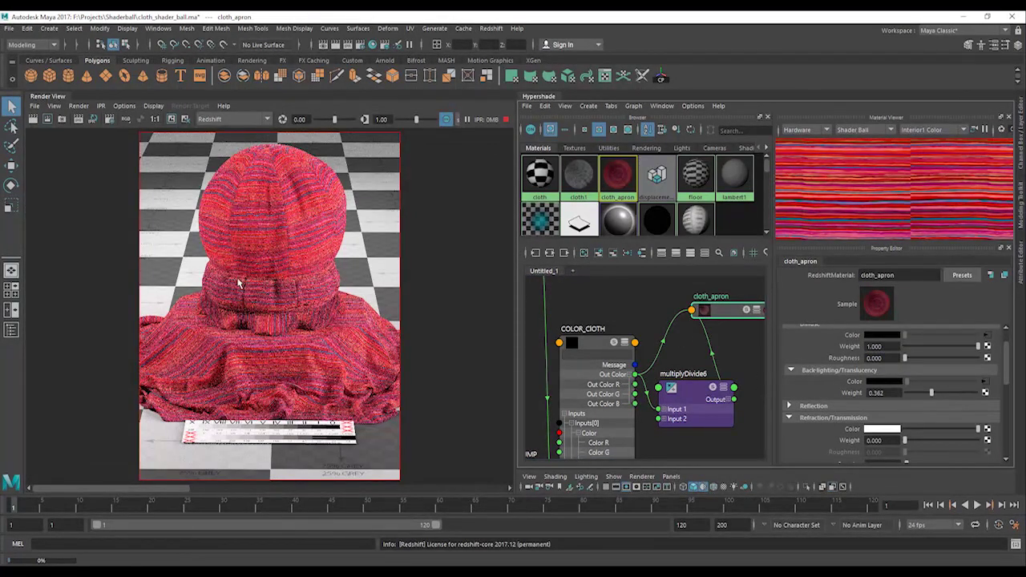
Examine the translucent striped cloth on the ball, the gathered band and the draped apron in the render
{"action": "scroll", "coordinate": [240, 250], "scroll_direction": "up", "scroll_amount": 5}
{"action": "scroll", "coordinate": [351, 343], "scroll_direction": "down", "scroll_amount": 5}
{"action": "middle_click_drag", "start_coordinate": [353, 345], "coordinate": [280, 293], "text": "alt"}
{"action": "scroll", "coordinate": [221, 254], "scroll_direction": "up", "scroll_amount": 5}
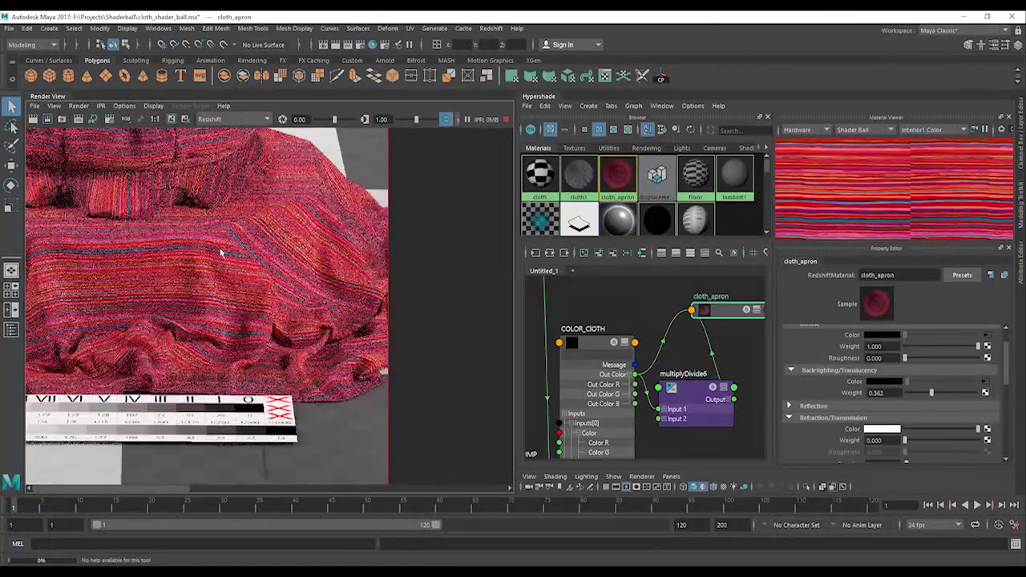
{"action": "middle_click_drag", "start_coordinate": [221, 253], "coordinate": [325, 371], "text": "alt"}
{"action": "middle_click_drag", "start_coordinate": [261, 146], "coordinate": [280, 268], "text": "alt"}
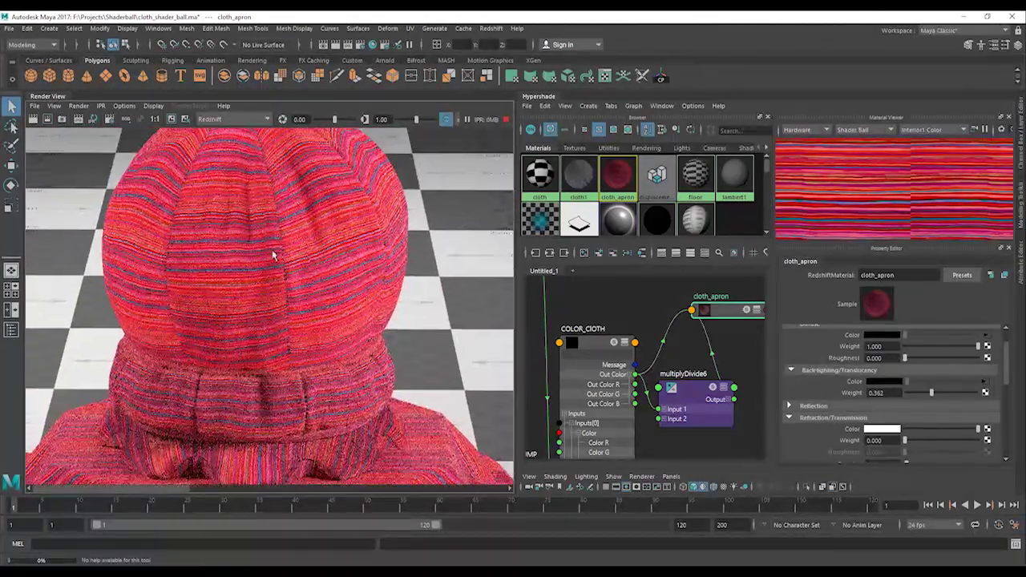
{"action": "middle_click_drag", "start_coordinate": [326, 433], "coordinate": [351, 336], "text": "alt"}
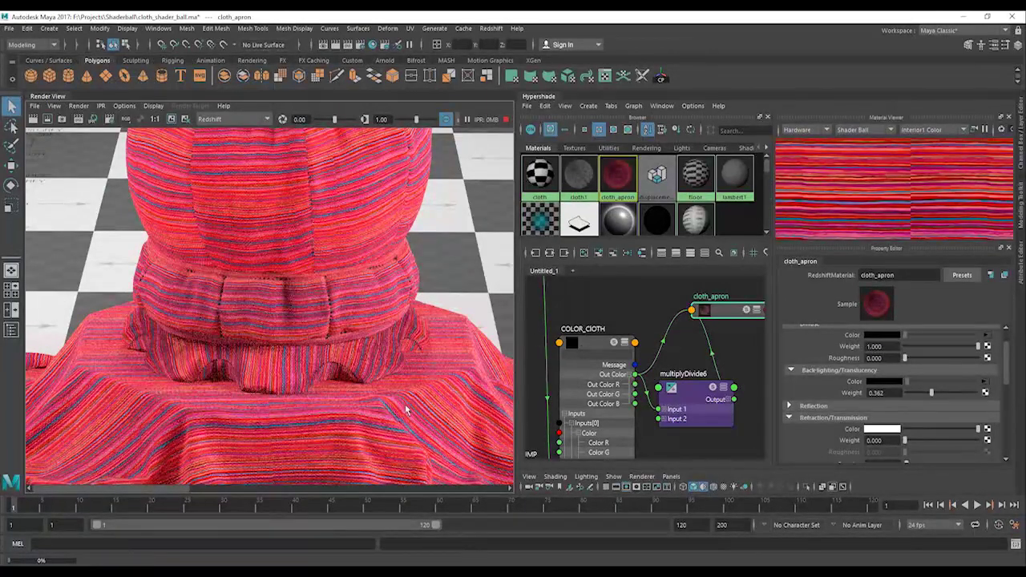
{"action": "middle_click_drag", "start_coordinate": [400, 409], "coordinate": [313, 308], "text": "alt"}
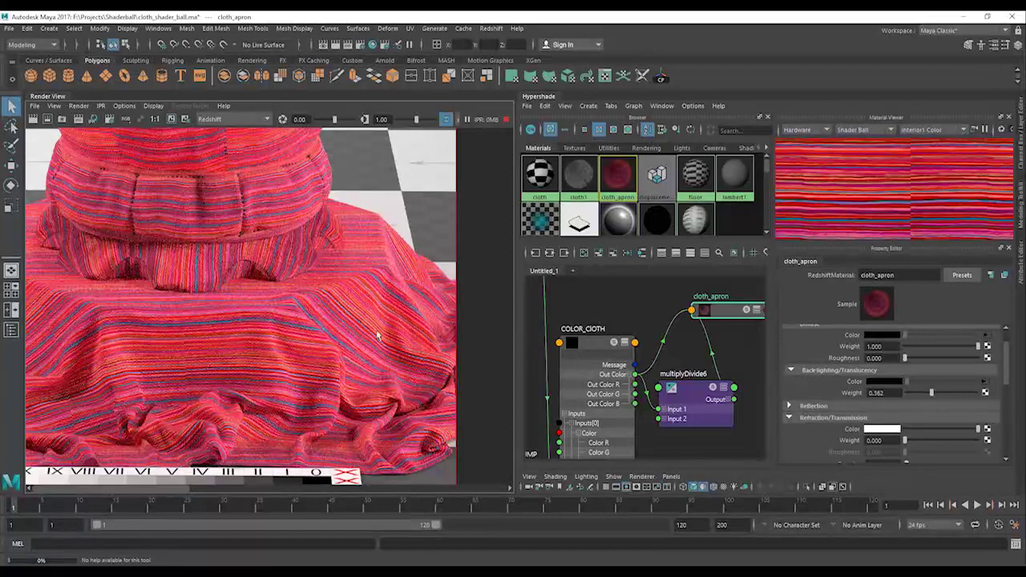
Inspect the translucency in the striped apron's lower folds up close and across the covered ball
{"action": "scroll", "coordinate": [248, 398], "scroll_direction": "up", "scroll_amount": 4}
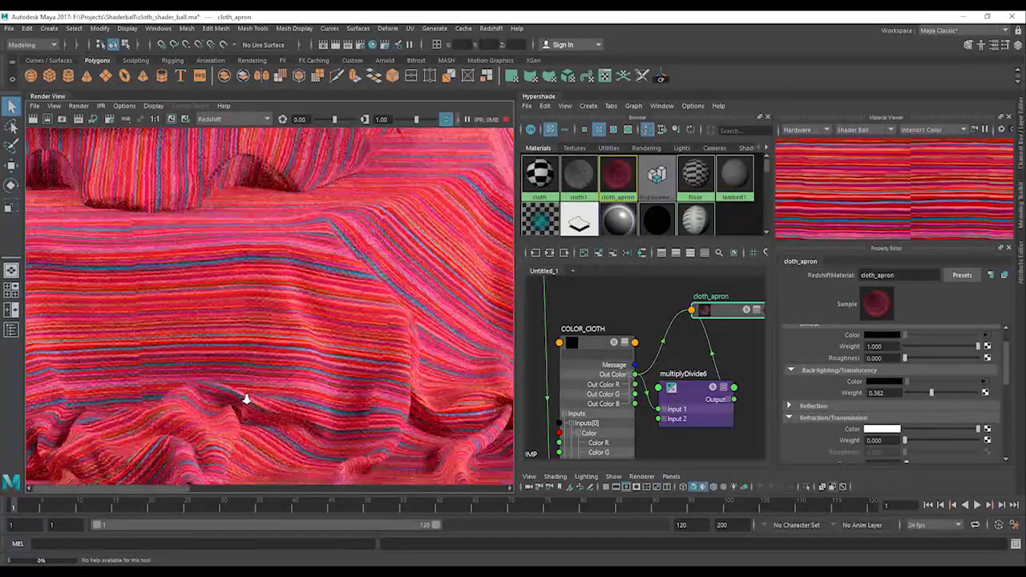
{"action": "left_click_drag", "start_coordinate": [247, 400], "coordinate": [247, 400]}
{"action": "middle_click_drag", "start_coordinate": [248, 400], "coordinate": [305, 322], "text": "alt"}
{"action": "scroll", "coordinate": [278, 354], "scroll_direction": "up", "scroll_amount": 2}
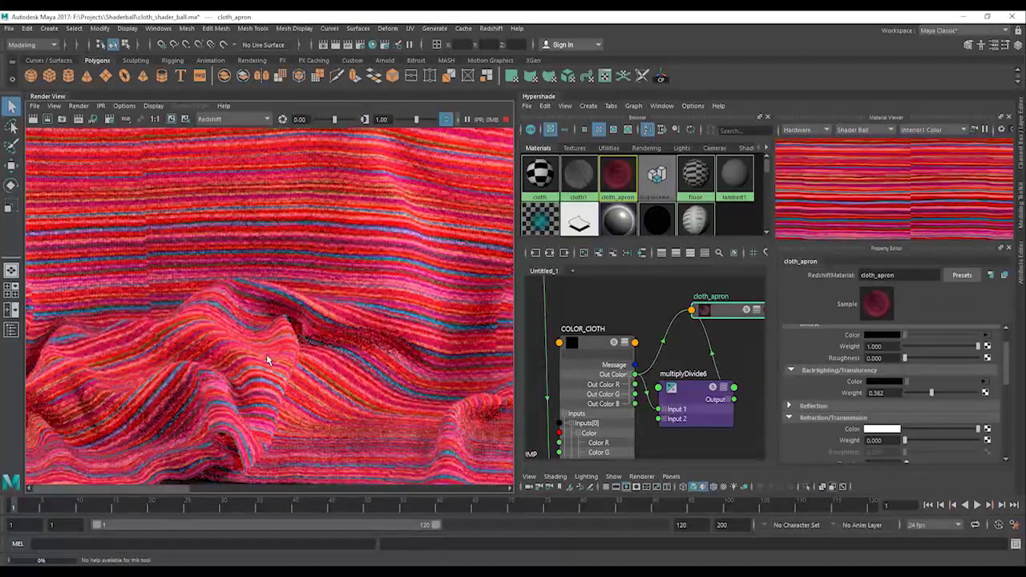
{"action": "scroll", "coordinate": [266, 358], "scroll_direction": "down", "scroll_amount": 5}
{"action": "scroll", "coordinate": [258, 331], "scroll_direction": "up", "scroll_amount": 2}
{"action": "middle_click_drag", "start_coordinate": [258, 332], "coordinate": [290, 414], "text": "alt"}
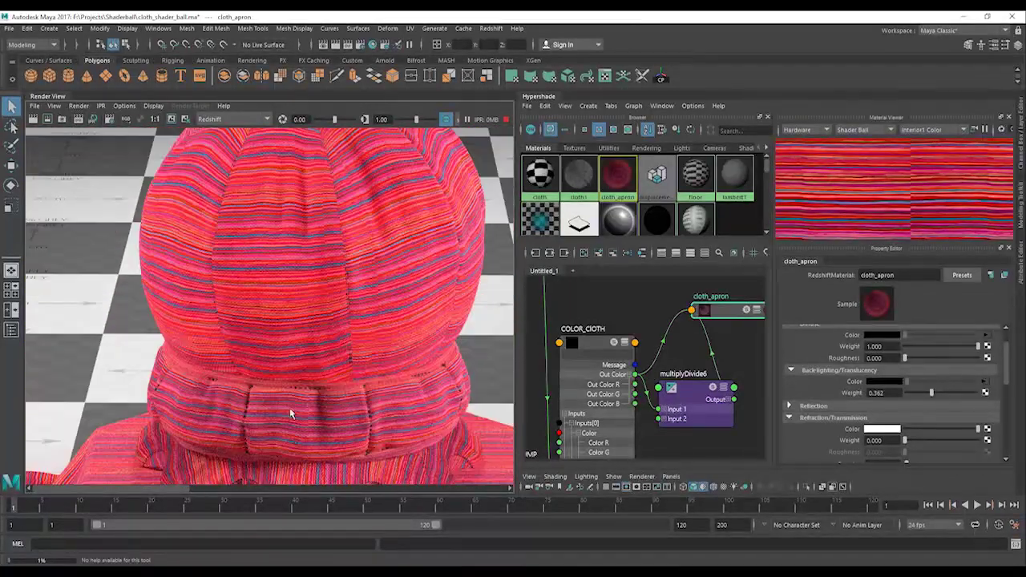
{"action": "middle_click_drag", "start_coordinate": [294, 295], "coordinate": [290, 336], "text": "alt"}
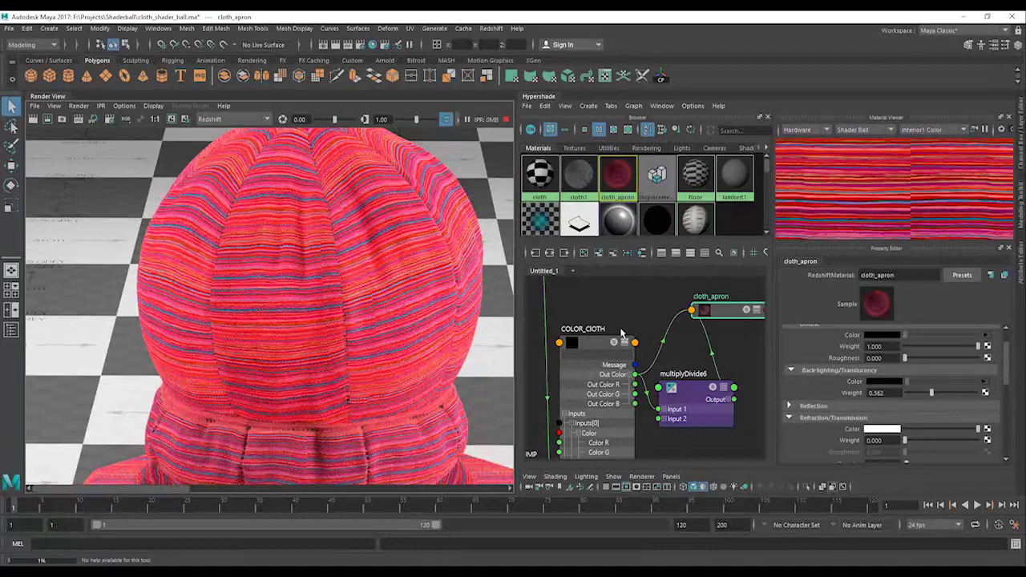
Review the first and fifth layers of the COLOR_CLOTH layered texture
{"action": "middle_click_drag", "start_coordinate": [582, 337], "coordinate": [697, 333], "text": "alt"}
{"action": "left_click", "coordinate": [657, 329]}
{"action": "left_click", "coordinate": [921, 367]}
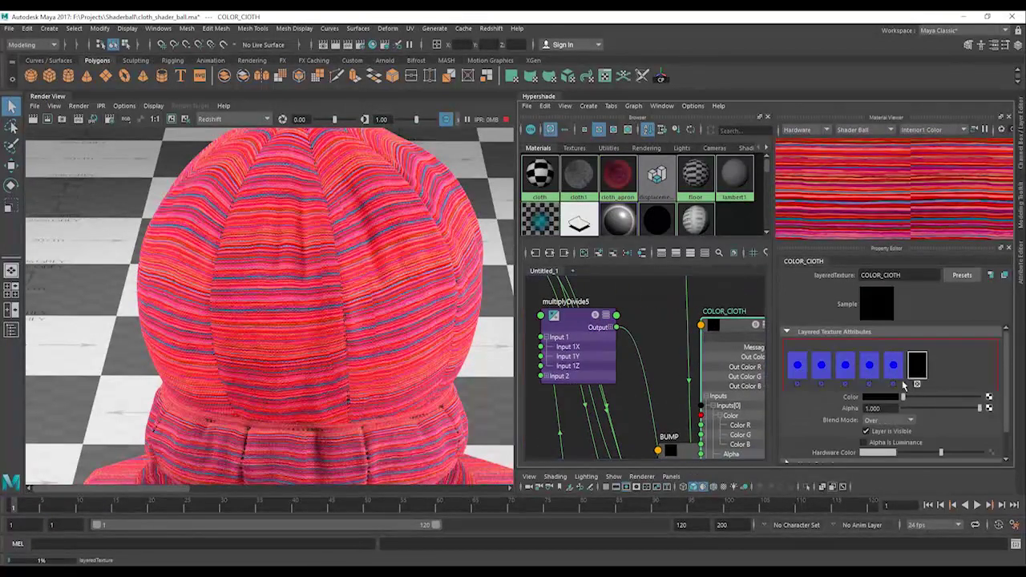
{"action": "left_click", "coordinate": [795, 366]}
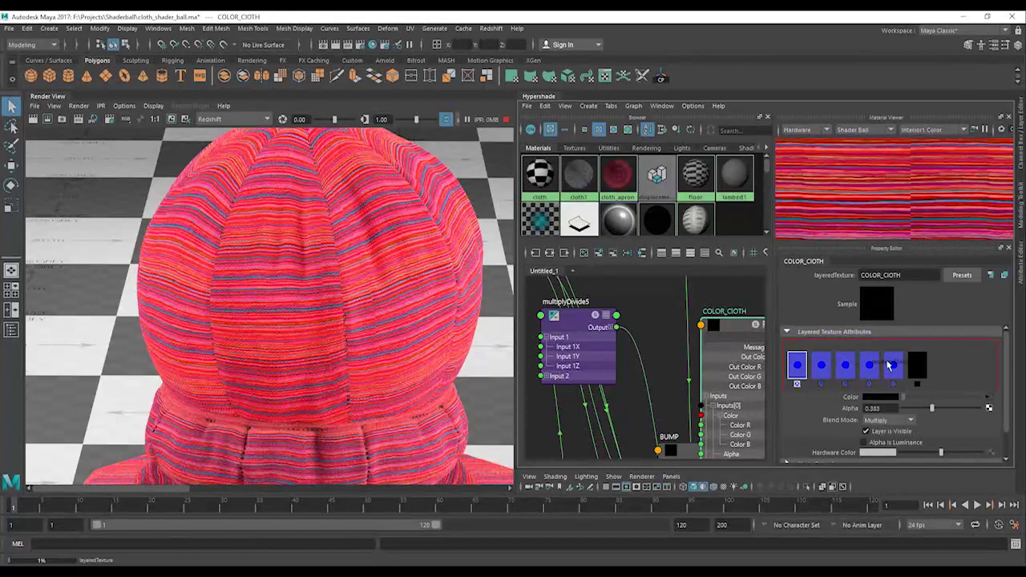
{"action": "left_click", "coordinate": [893, 366]}
Replace the striped pattern image in the cloth's color file node with feather.jpg from the Patrones folder
{"action": "scroll", "coordinate": [571, 355], "scroll_direction": "down", "scroll_amount": 3}
{"action": "middle_click_drag", "start_coordinate": [570, 355], "coordinate": [699, 386], "text": "alt"}
{"action": "middle_click_drag", "start_coordinate": [634, 387], "coordinate": [569, 321], "text": "alt"}
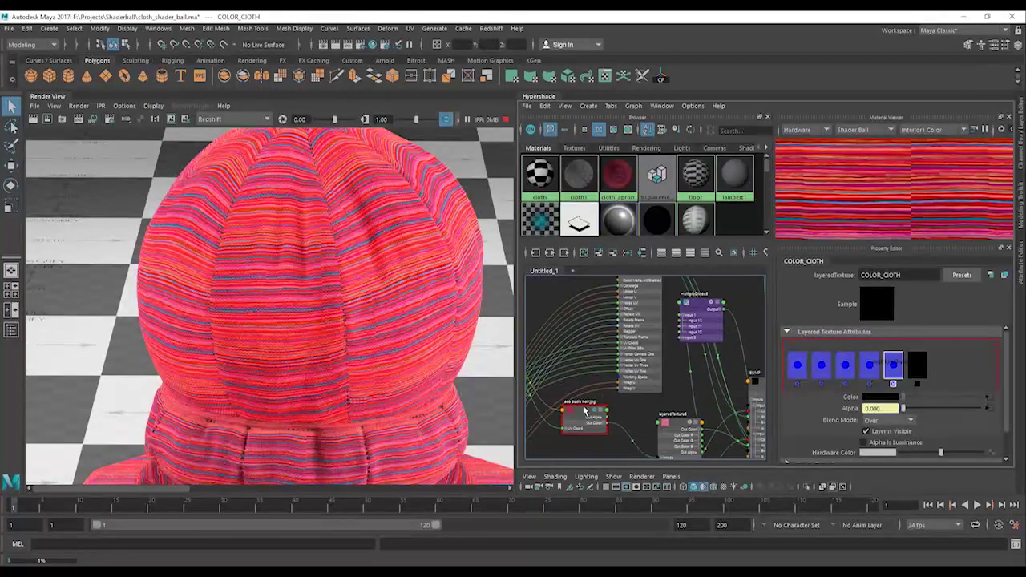
{"action": "left_click", "coordinate": [583, 417]}
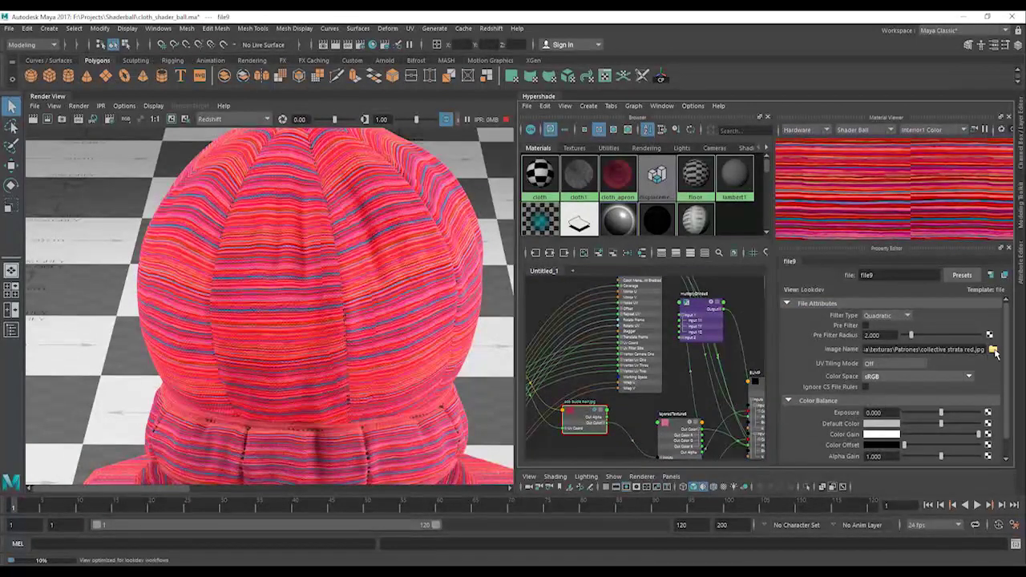
{"action": "left_click", "coordinate": [993, 348]}
{"action": "left_click", "coordinate": [252, 223]}
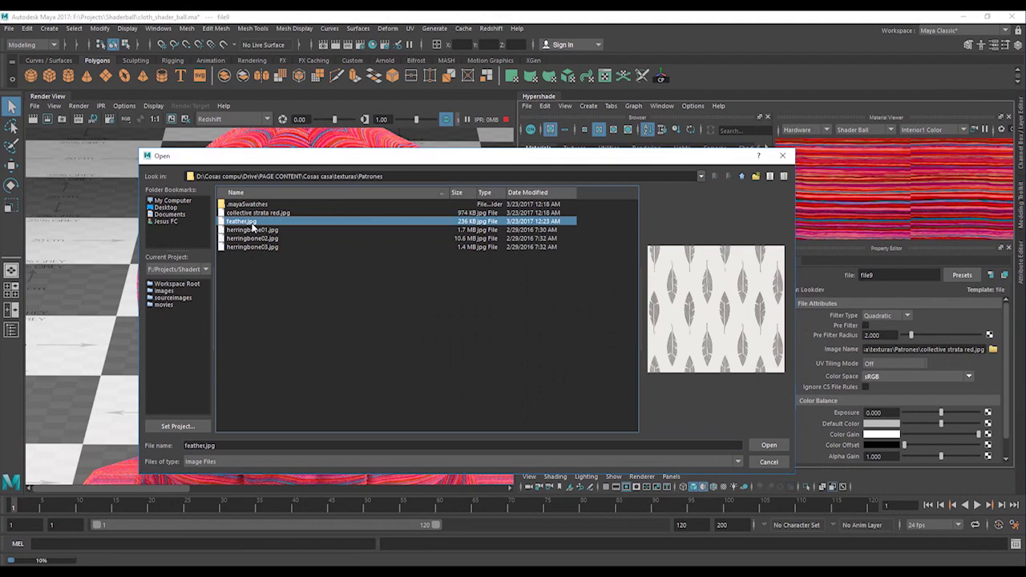
{"action": "double_click", "coordinate": [253, 225]}
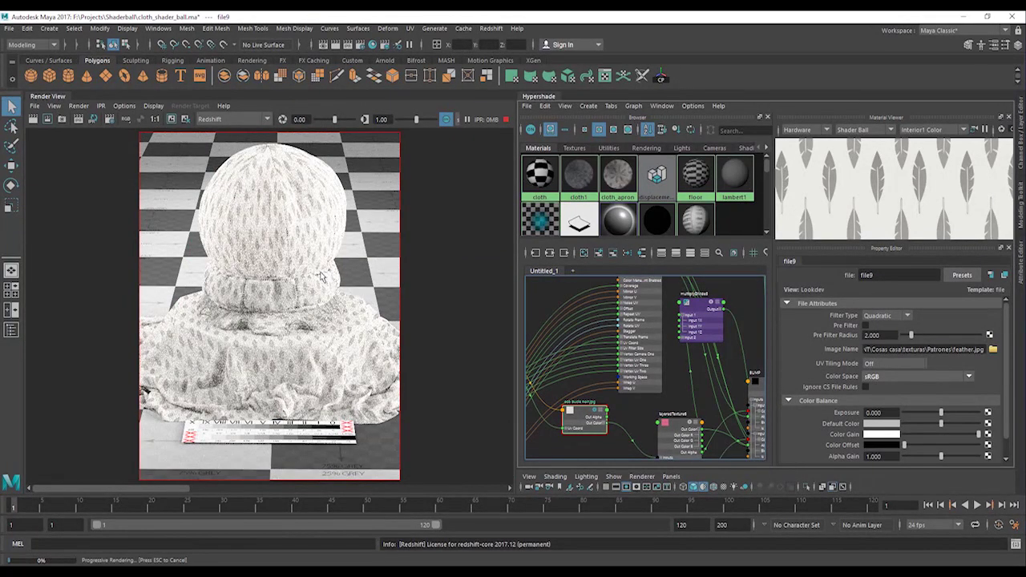
Examine the feather pattern around the stitched band and over the covered ball in the render
{"action": "scroll", "coordinate": [292, 309], "scroll_direction": "up", "scroll_amount": 4}
{"action": "scroll", "coordinate": [292, 307], "scroll_direction": "up", "scroll_amount": 2}
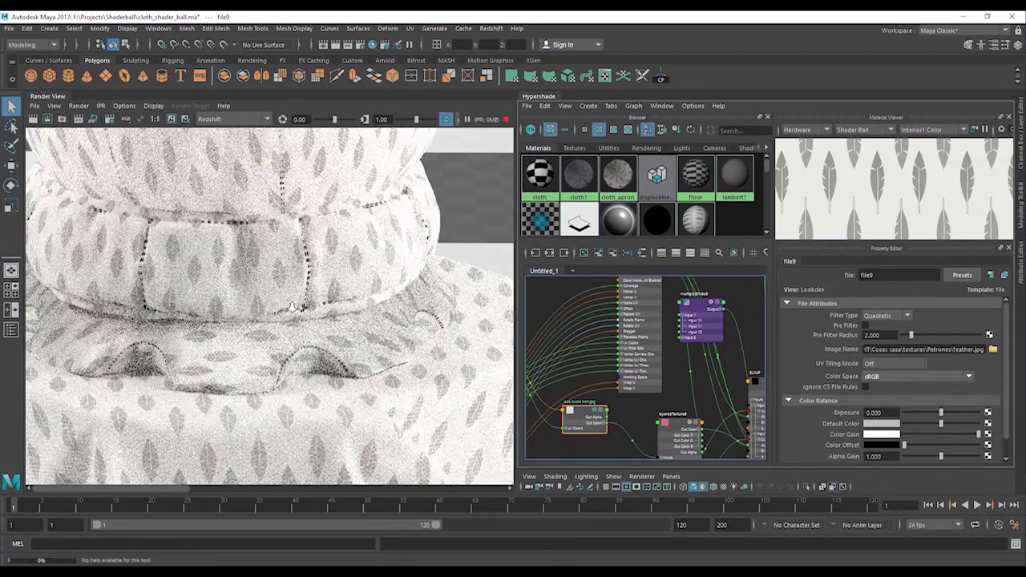
{"action": "middle_click_drag", "start_coordinate": [289, 265], "coordinate": [336, 364], "text": "alt"}
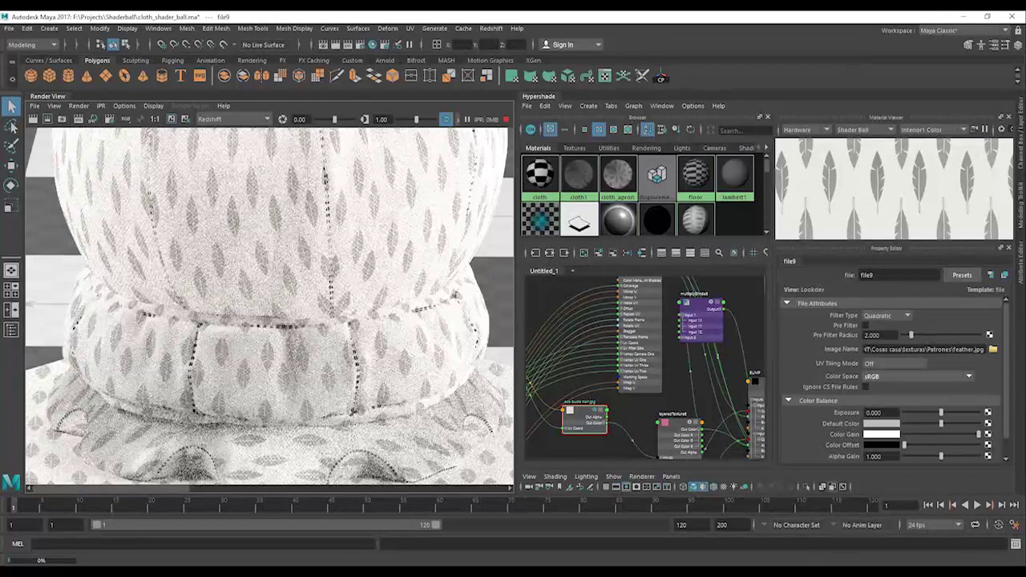
{"action": "scroll", "coordinate": [377, 216], "scroll_direction": "down", "scroll_amount": 3}
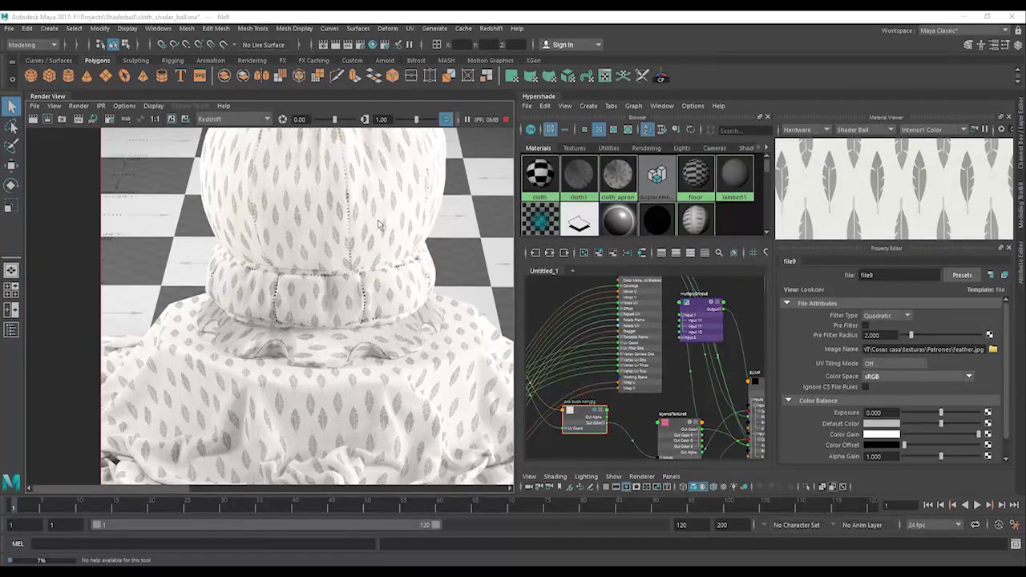
{"action": "middle_click_drag", "start_coordinate": [404, 293], "coordinate": [370, 359], "text": "alt"}
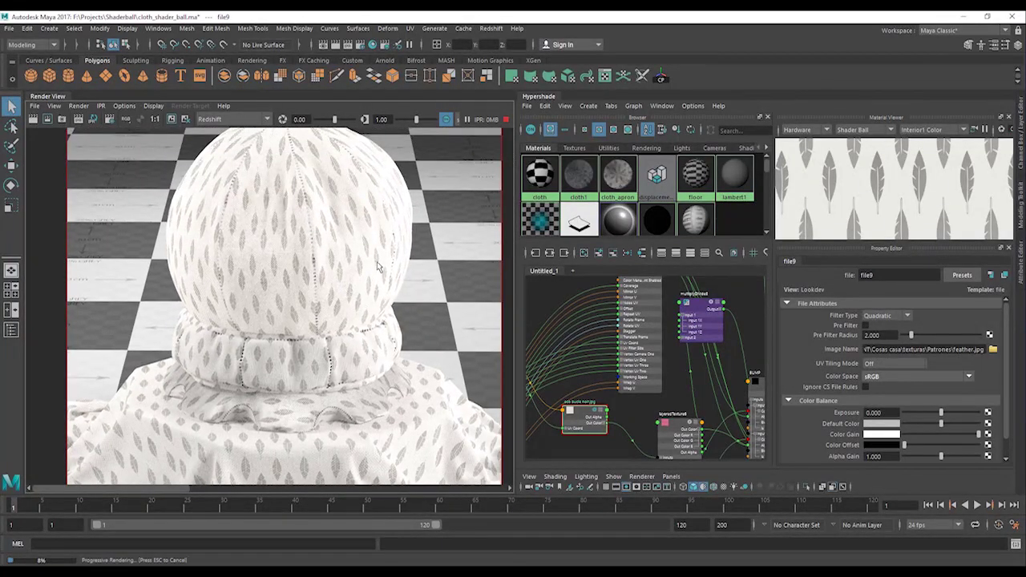
{"action": "scroll", "coordinate": [377, 261], "scroll_direction": "up", "scroll_amount": 5}
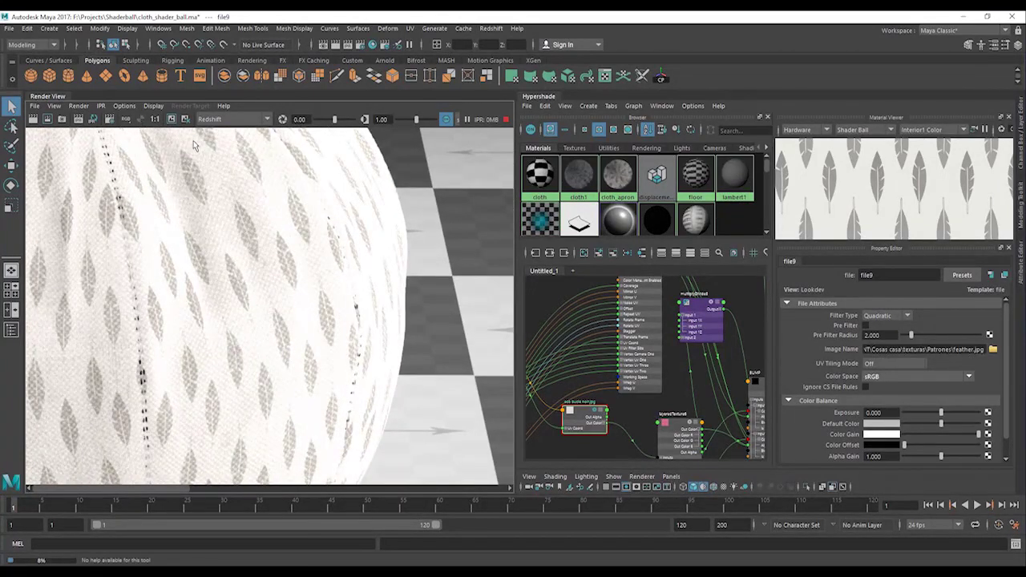
Check the render's Blue channel and restore the RGB Channels display
{"action": "left_click", "coordinate": [127, 119]}
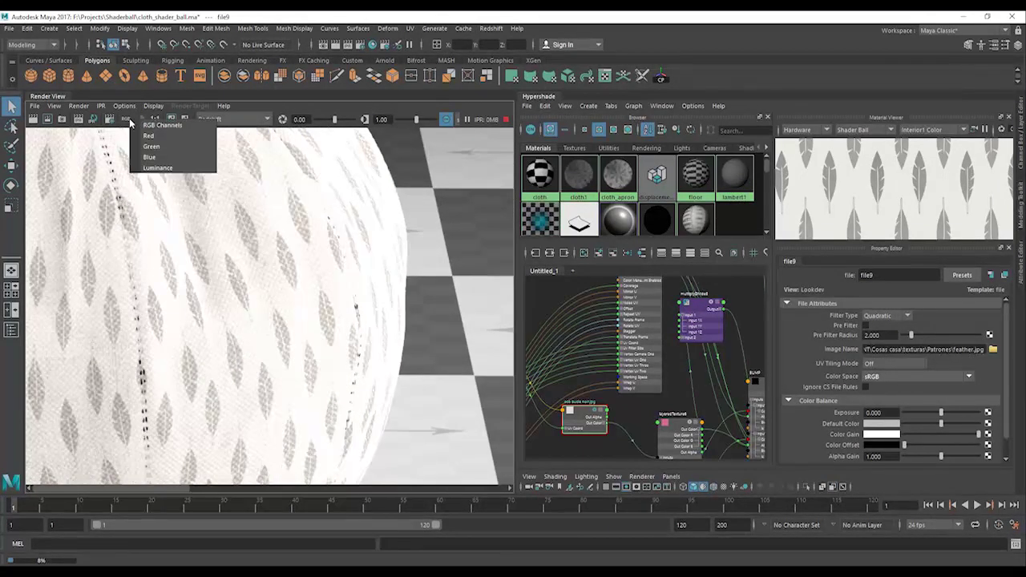
{"action": "left_click", "coordinate": [149, 157]}
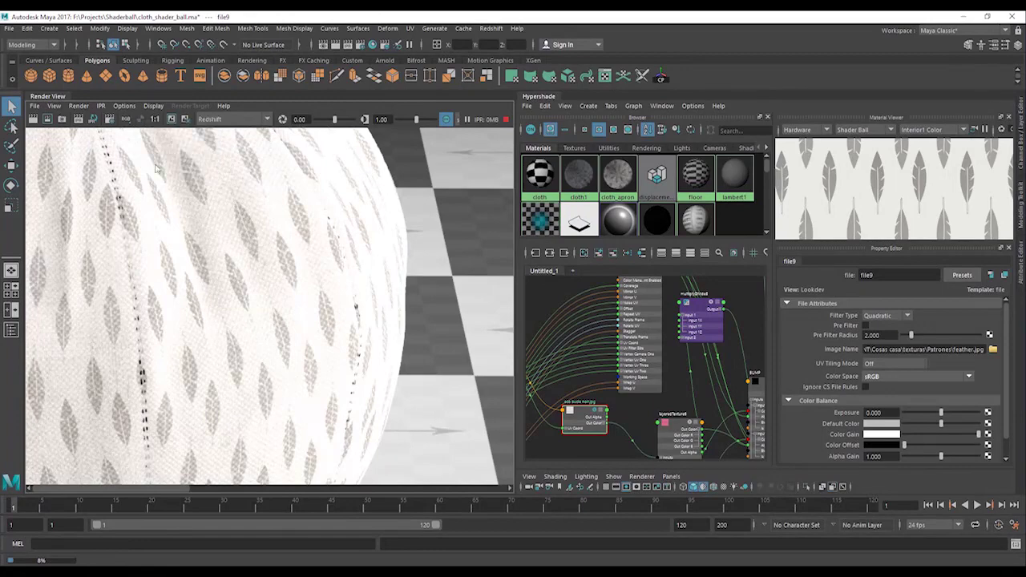
{"action": "left_click", "coordinate": [124, 118]}
{"action": "left_click", "coordinate": [139, 123]}
Inspect the feather-patterned cloth along the stitched trim, the scalloped edge and the upper apron
{"action": "middle_click_drag", "start_coordinate": [85, 344], "coordinate": [352, 264], "text": "alt"}
{"action": "right_click_drag", "start_coordinate": [352, 265], "coordinate": [425, 321], "text": "alt"}
{"action": "mouse_move", "coordinate": [429, 473]}
{"action": "middle_mouse_down", "text": "alt"}
{"action": "mouse_move", "coordinate": [368, 444]}
{"action": "mouse_move", "coordinate": [316, 358]}
{"action": "mouse_move", "coordinate": [292, 235]}
{"action": "middle_mouse_up", "text": "alt"}
{"action": "middle_click_drag", "start_coordinate": [314, 312], "coordinate": [313, 206], "text": "alt"}
{"action": "mouse_move", "coordinate": [317, 390]}
{"action": "middle_mouse_down", "text": "alt"}
{"action": "mouse_move", "coordinate": [292, 299]}
{"action": "mouse_move", "coordinate": [358, 340]}
{"action": "middle_mouse_up", "text": "alt"}
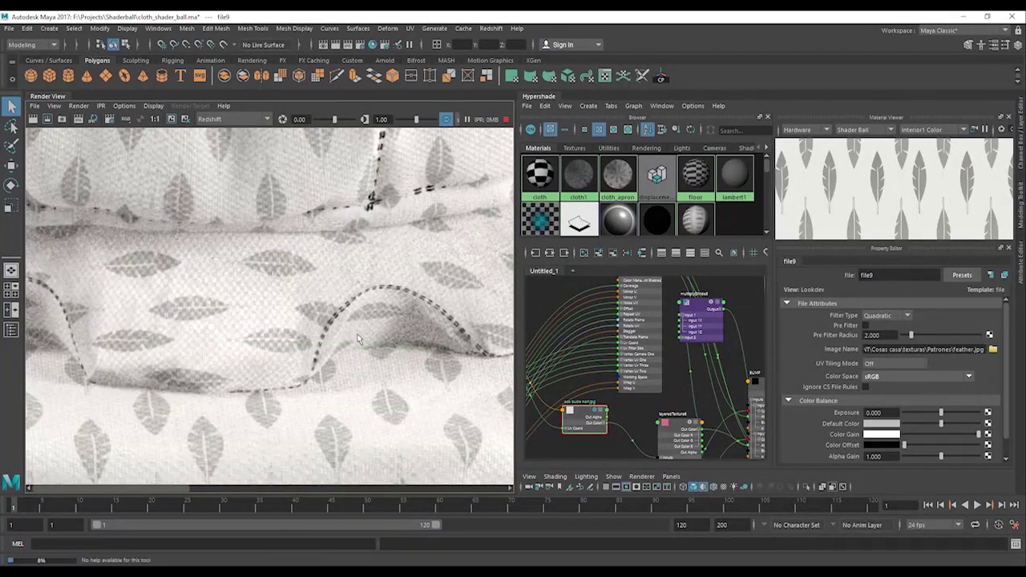
{"action": "scroll", "coordinate": [359, 340], "scroll_direction": "up", "scroll_amount": 1}
{"action": "middle_click_drag", "start_coordinate": [377, 376], "coordinate": [278, 267], "text": "alt"}
{"action": "middle_click_drag", "start_coordinate": [354, 326], "coordinate": [329, 250], "text": "alt"}
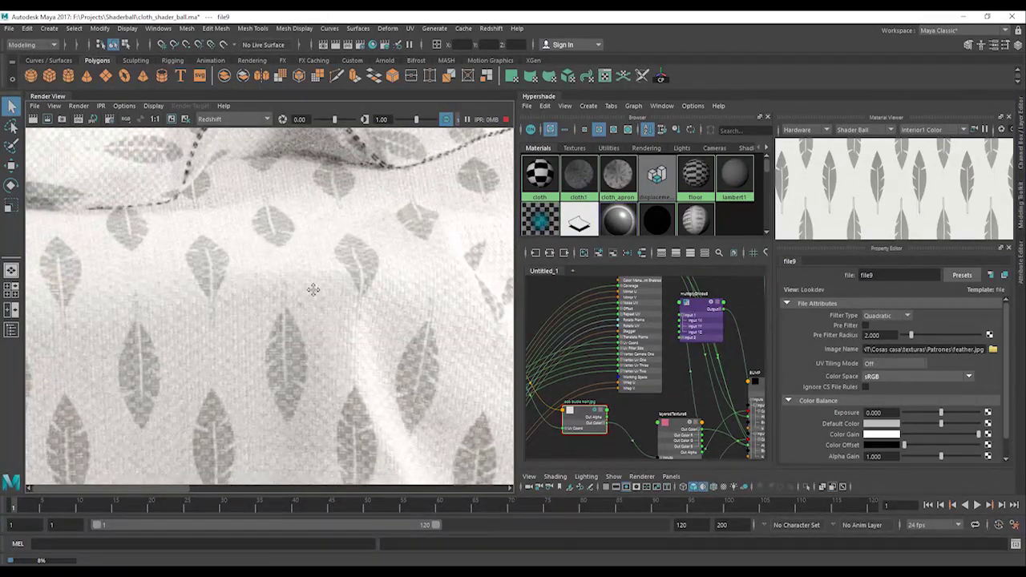
{"action": "middle_click_drag", "start_coordinate": [314, 290], "coordinate": [323, 367], "text": "alt"}
Examine the woven thread detail within the feather motifs up close and over the draped apron
{"action": "scroll", "coordinate": [293, 313], "scroll_direction": "up", "scroll_amount": 1}
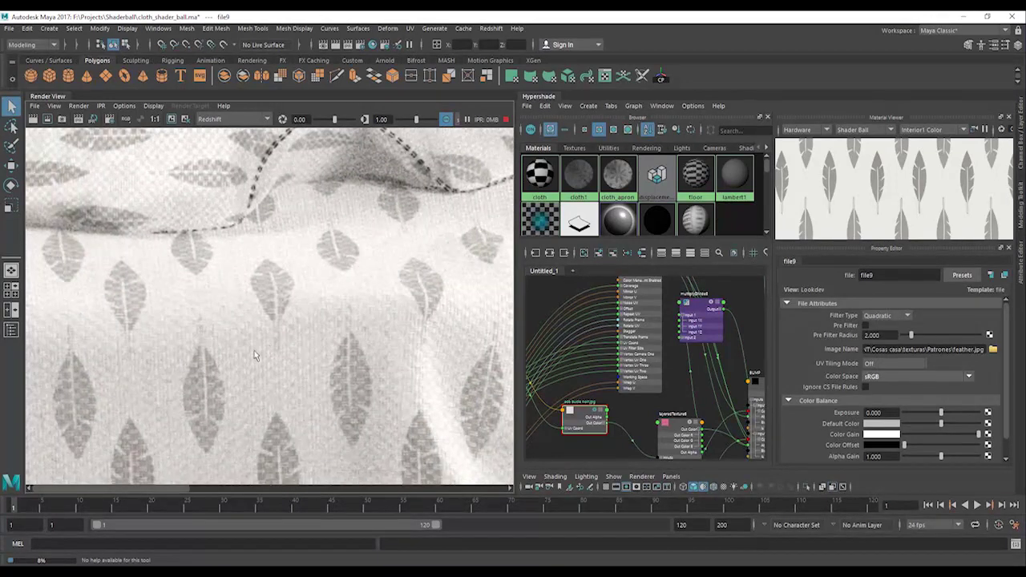
{"action": "scroll", "coordinate": [193, 367], "scroll_direction": "up", "scroll_amount": 1}
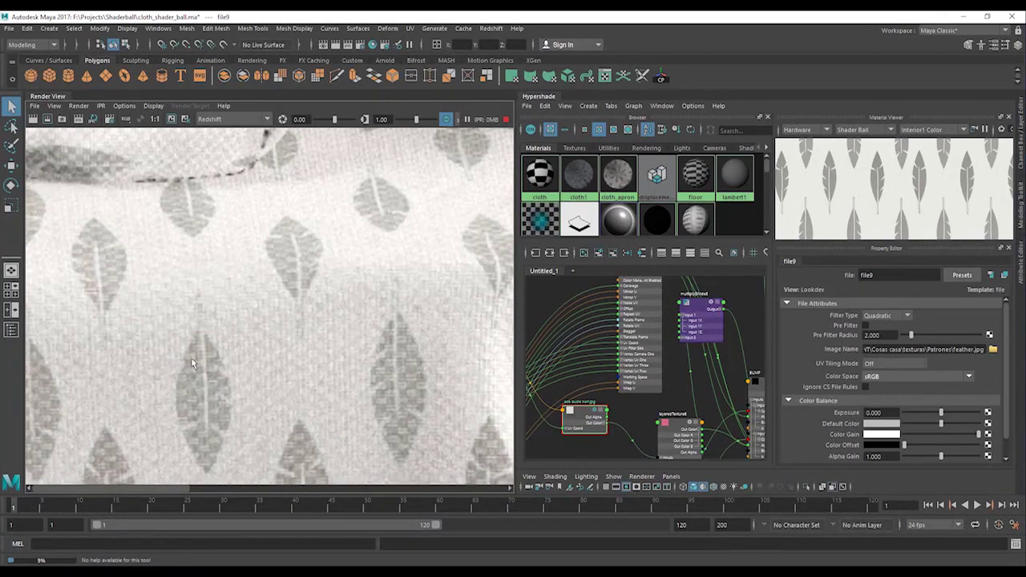
{"action": "middle_click_drag", "start_coordinate": [209, 397], "coordinate": [209, 331], "text": "alt"}
{"action": "scroll", "coordinate": [231, 330], "scroll_direction": "up", "scroll_amount": 1}
{"action": "scroll", "coordinate": [238, 303], "scroll_direction": "up", "scroll_amount": 1}
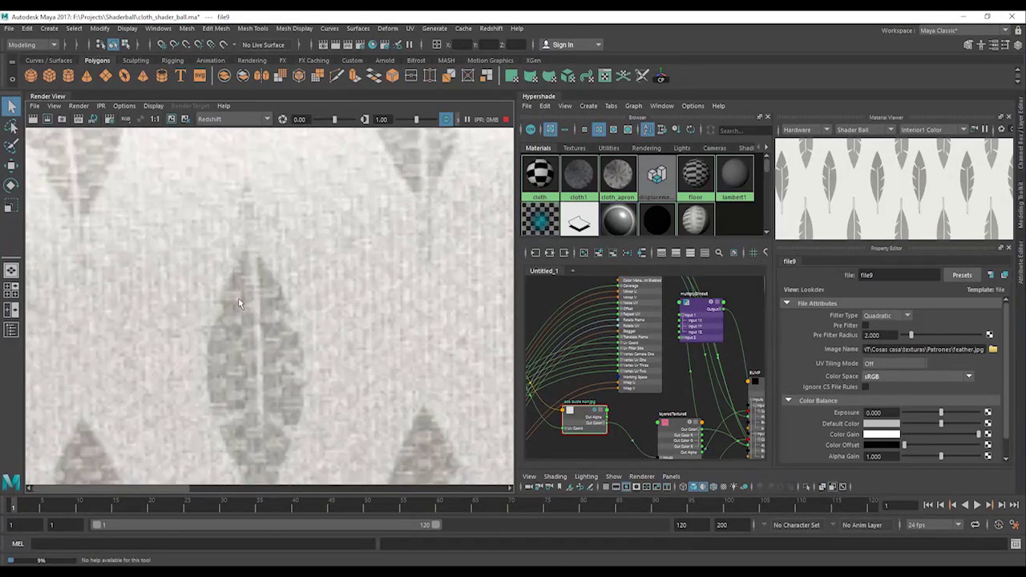
{"action": "scroll", "coordinate": [240, 303], "scroll_direction": "up", "scroll_amount": 2}
{"action": "scroll", "coordinate": [259, 275], "scroll_direction": "down", "scroll_amount": 4}
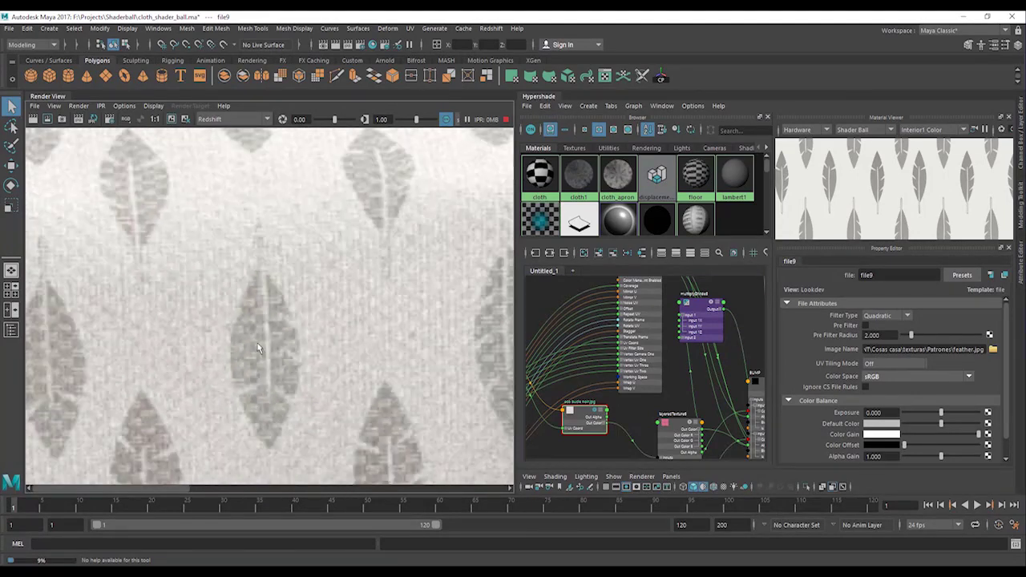
{"action": "middle_click_drag", "start_coordinate": [376, 386], "coordinate": [284, 327], "text": "alt"}
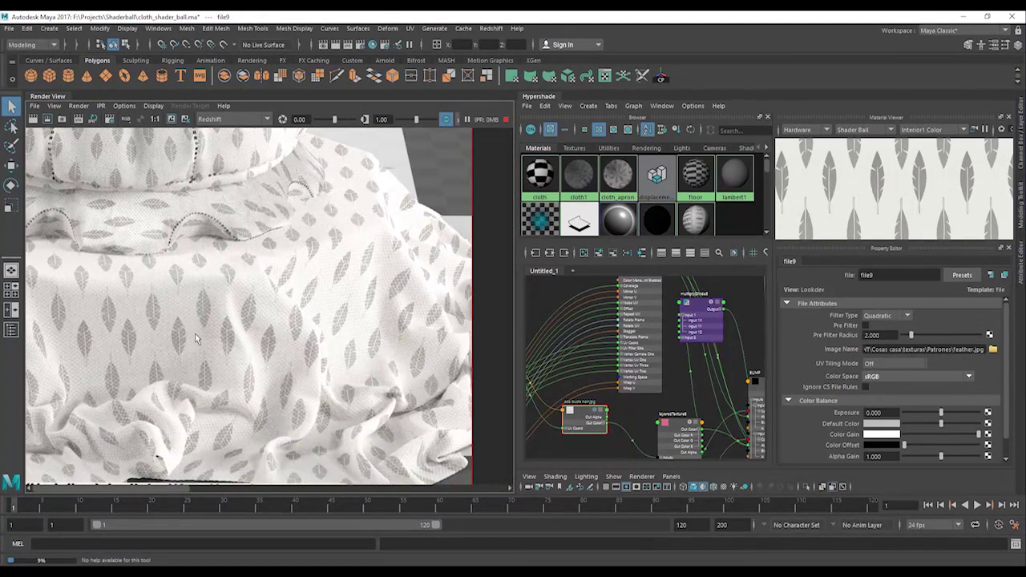
Examine the feather pattern on the covered ball and open the attributes of the COLOR_CLOTH layered texture
{"action": "middle_click_drag", "start_coordinate": [200, 148], "coordinate": [289, 334], "text": "alt"}
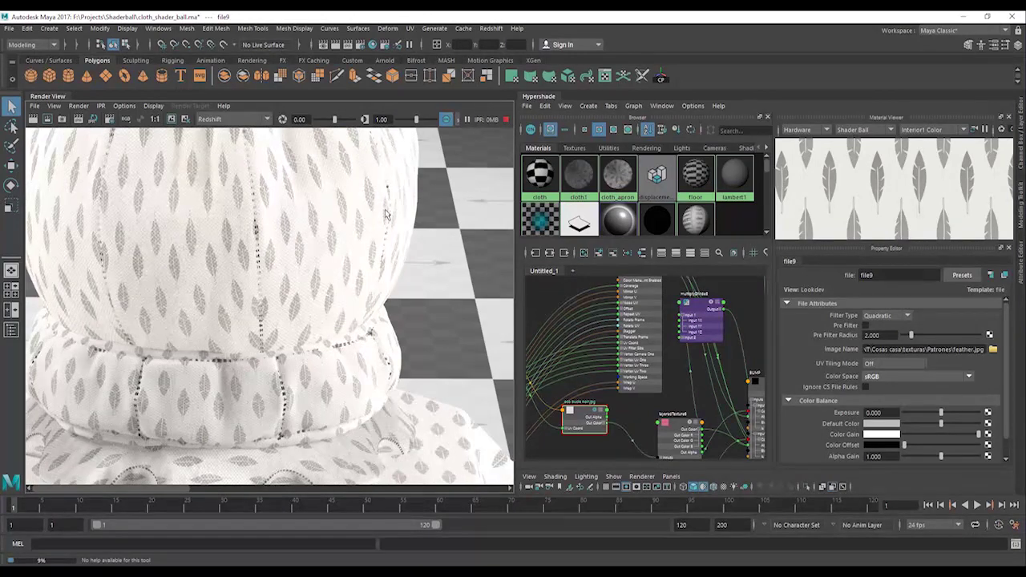
{"action": "middle_click_drag", "start_coordinate": [145, 194], "coordinate": [232, 263], "text": "alt"}
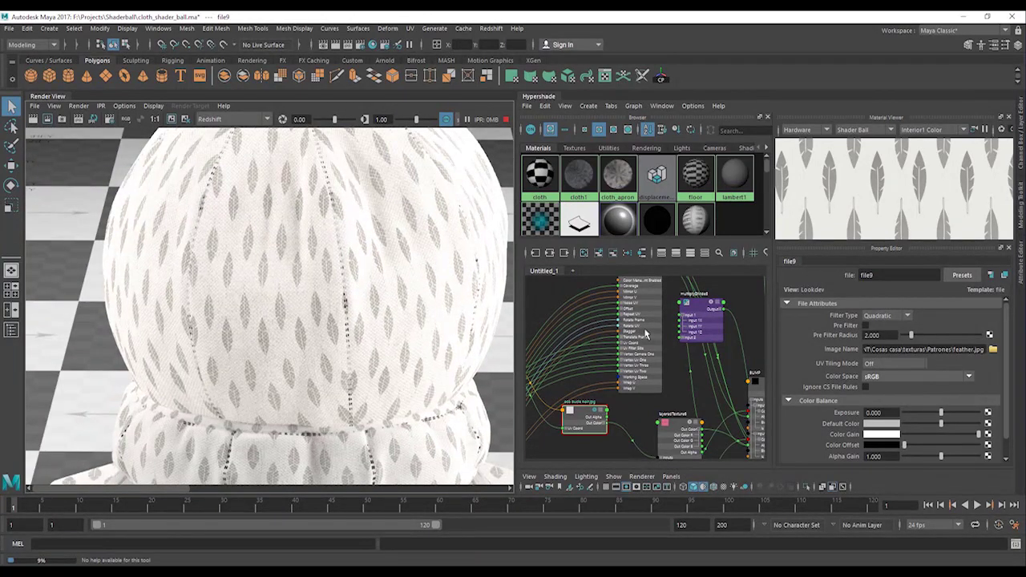
{"action": "middle_click_drag", "start_coordinate": [640, 314], "coordinate": [635, 382], "text": "alt"}
{"action": "middle_click_drag", "start_coordinate": [660, 278], "coordinate": [604, 340], "text": "alt"}
{"action": "middle_click_drag", "start_coordinate": [678, 438], "coordinate": [610, 336], "text": "alt"}
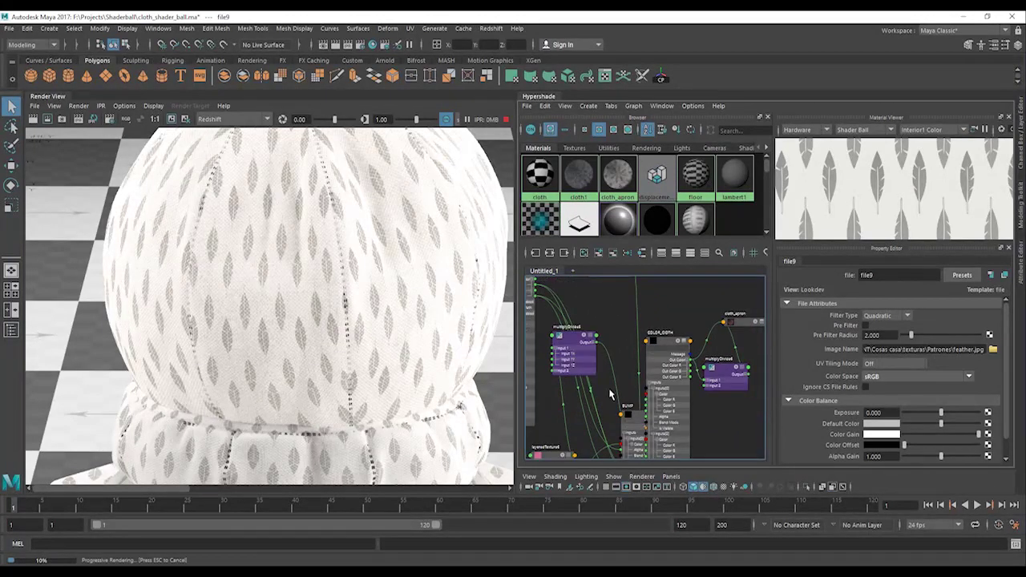
{"action": "middle_click_drag", "start_coordinate": [622, 414], "coordinate": [600, 428], "text": "alt"}
{"action": "left_click", "coordinate": [644, 355]}
{"action": "scroll", "coordinate": [646, 359], "scroll_direction": "up", "scroll_amount": 4}
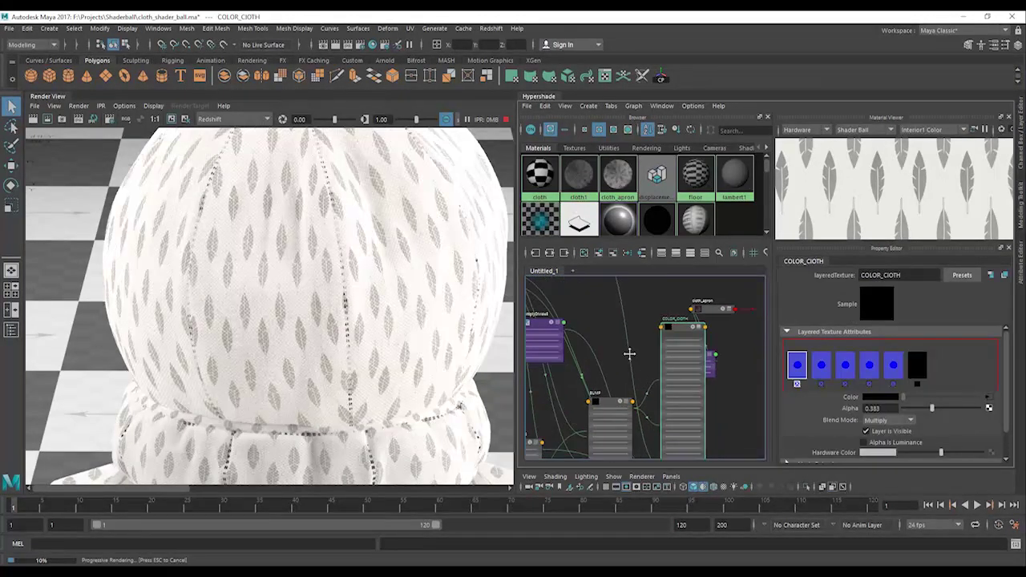
Graph the input and output connections of the cloth_apron material
{"action": "middle_click_drag", "start_coordinate": [646, 360], "coordinate": [590, 398], "text": "alt"}
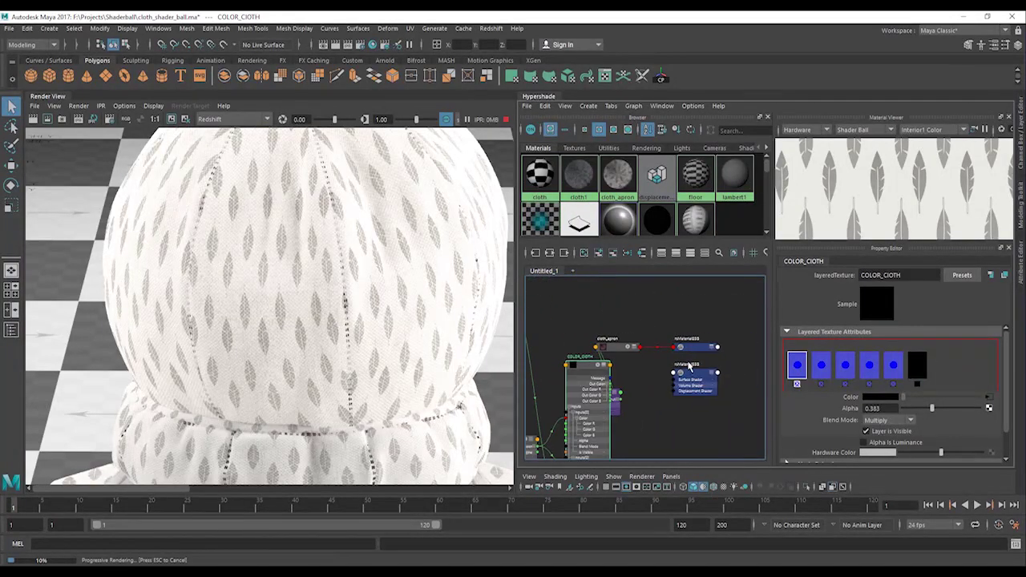
{"action": "left_click", "coordinate": [618, 349]}
{"action": "left_click", "coordinate": [550, 255]}
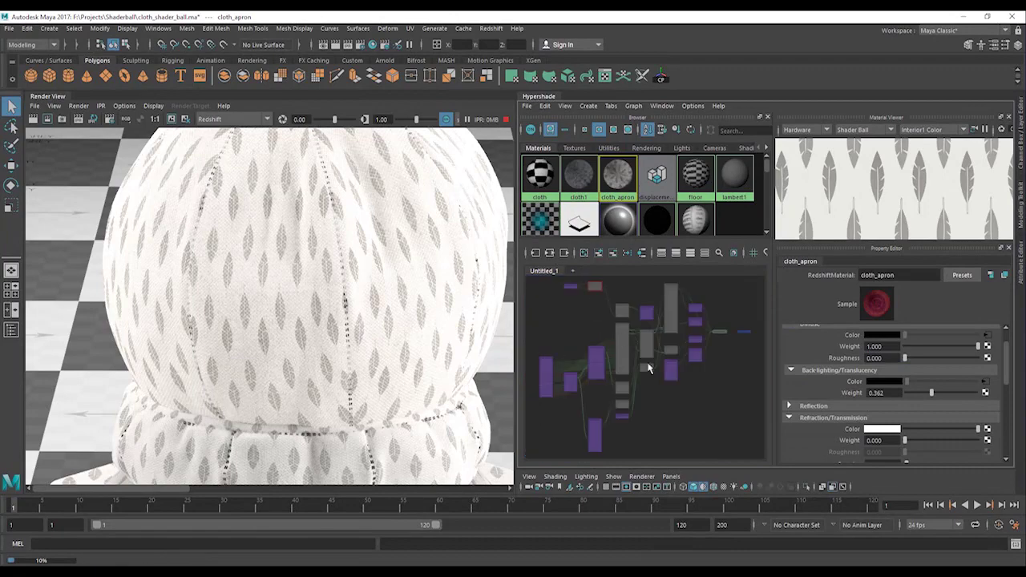
Inspect the fourth layer of the Refl_weight layered texture and the attributes of the BUMP layered texture
{"action": "scroll", "coordinate": [652, 357], "scroll_direction": "up", "scroll_amount": 5}
{"action": "middle_click_drag", "start_coordinate": [654, 358], "coordinate": [600, 459], "text": "alt"}
{"action": "middle_click_drag", "start_coordinate": [670, 372], "coordinate": [617, 375], "text": "alt"}
{"action": "left_click", "coordinate": [623, 401]}
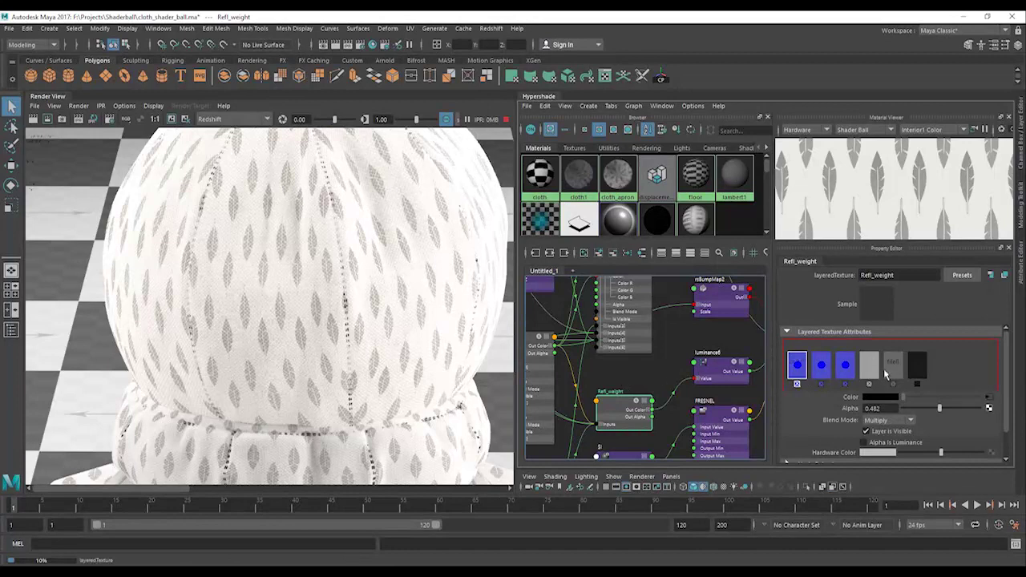
{"action": "left_click", "coordinate": [870, 366]}
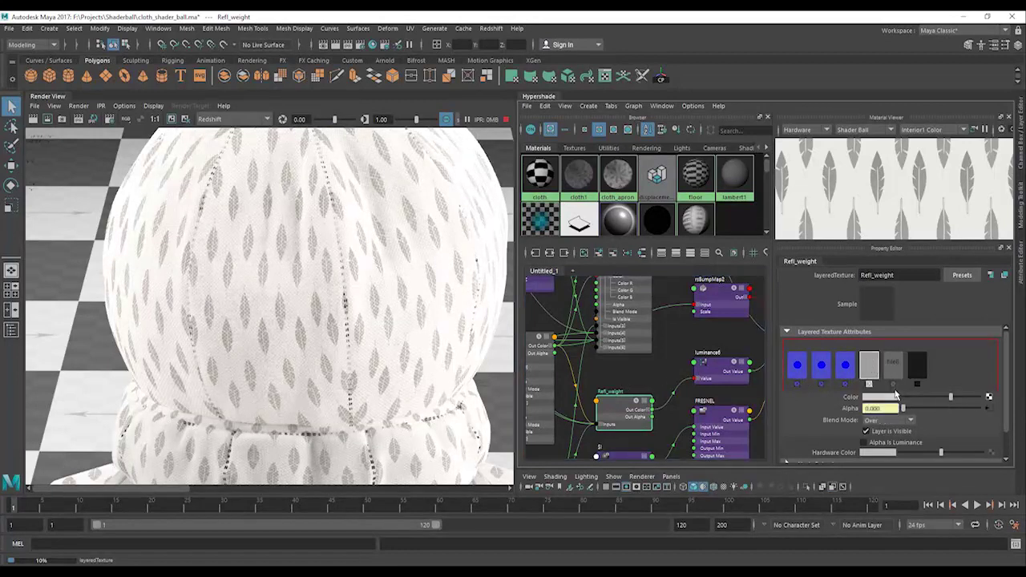
{"action": "middle_click_drag", "start_coordinate": [636, 390], "coordinate": [723, 375], "text": "alt"}
{"action": "left_click", "coordinate": [614, 324]}
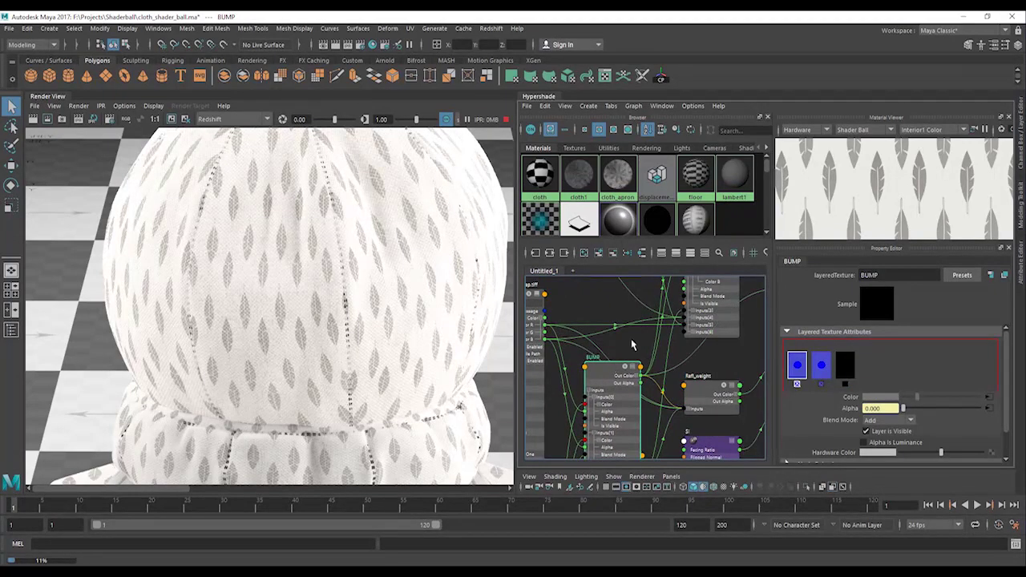
Open the FRESNEL remap's value curve and lower its second-to-last point to value 0.7682 at position 0.8935
{"action": "middle_click_drag", "start_coordinate": [635, 344], "coordinate": [586, 377], "text": "alt"}
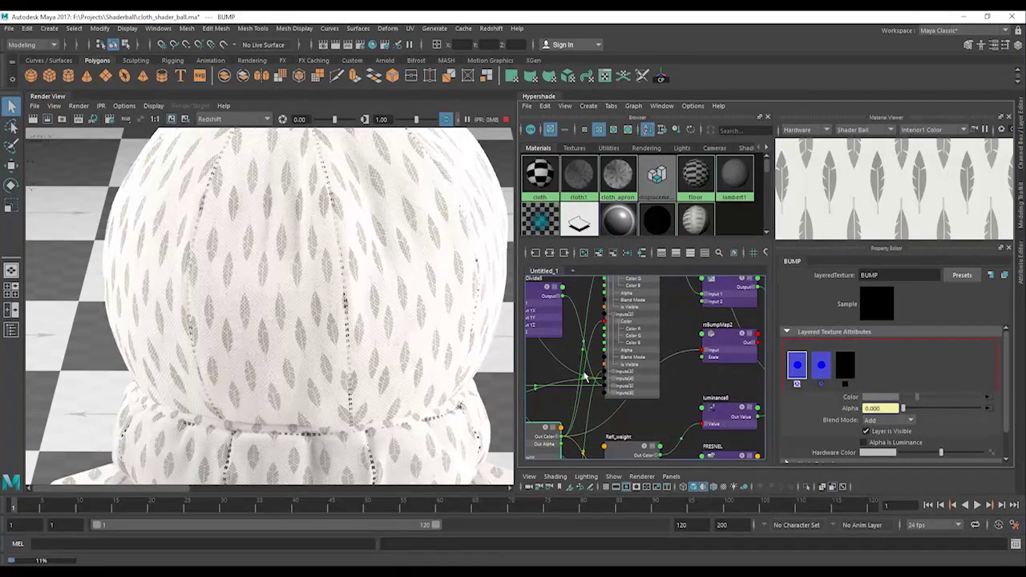
{"action": "middle_click_drag", "start_coordinate": [671, 414], "coordinate": [559, 312], "text": "alt"}
{"action": "middle_click_drag", "start_coordinate": [598, 393], "coordinate": [634, 379], "text": "alt"}
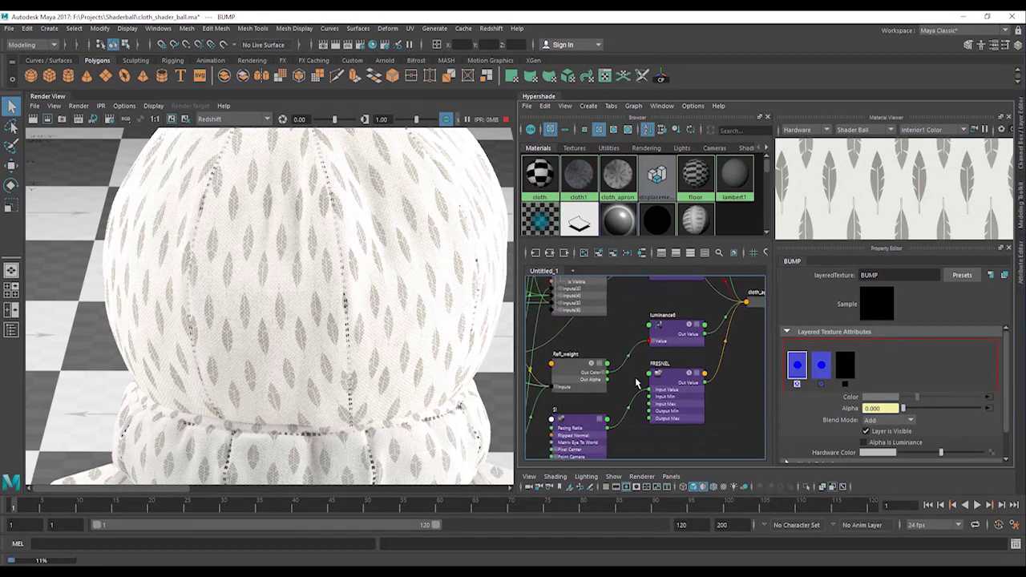
{"action": "left_click", "coordinate": [681, 381]}
{"action": "left_click", "coordinate": [985, 382]}
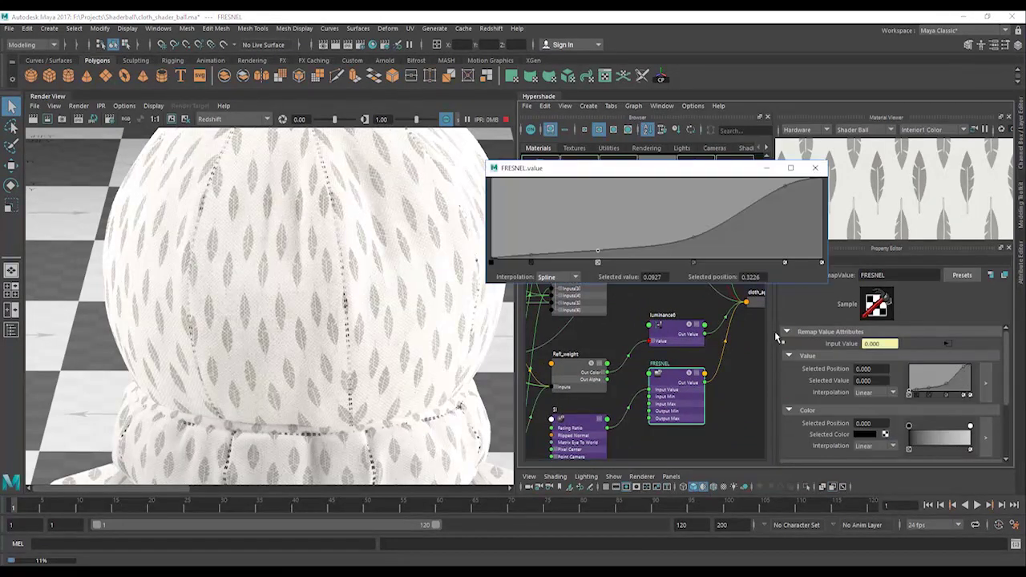
{"action": "left_click_drag", "start_coordinate": [785, 202], "coordinate": [787, 195]}
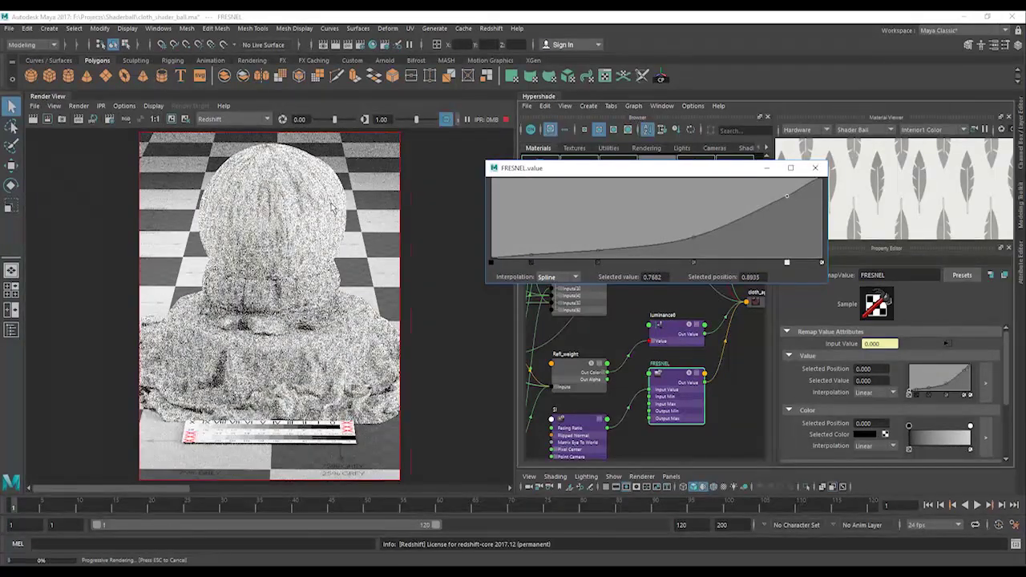
Lower the FRESNEL curve's last point to value 0.8940 at position 0.9984 and check the draped ball in the render
{"action": "scroll", "coordinate": [340, 219], "scroll_direction": "up", "scroll_amount": 10}
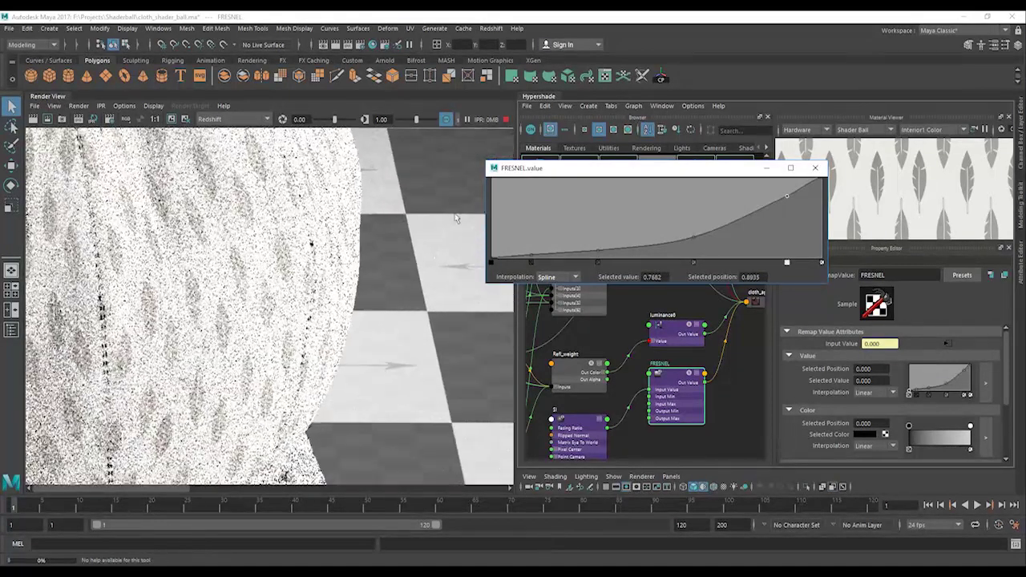
{"action": "left_click_drag", "start_coordinate": [821, 184], "coordinate": [821, 190]}
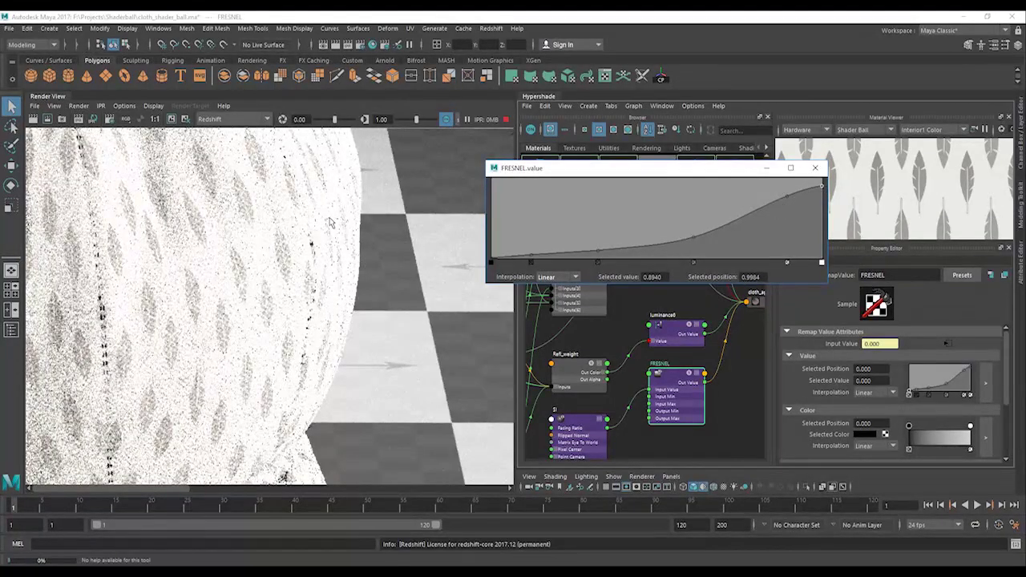
{"action": "key", "text": "f"}
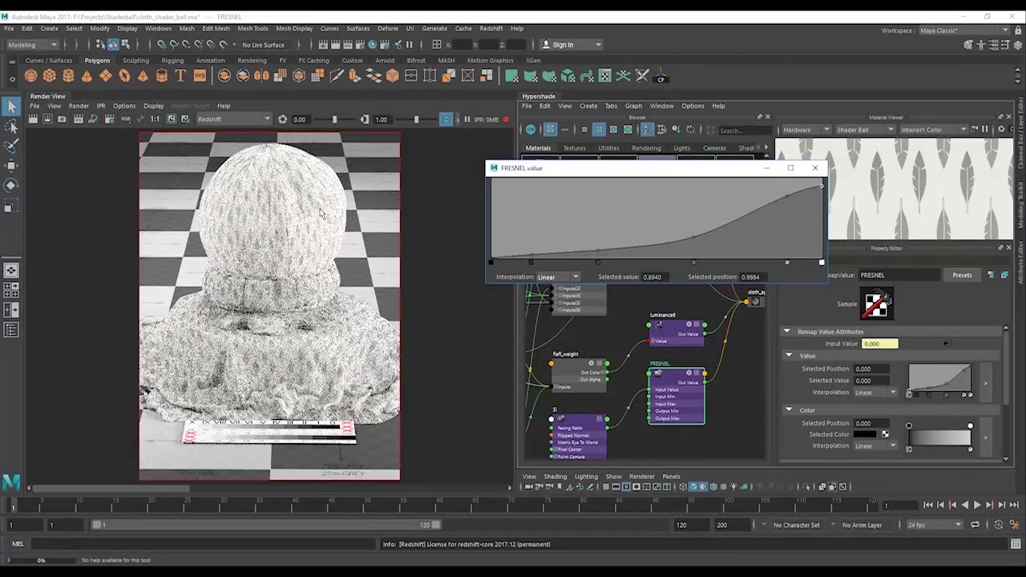
{"action": "scroll", "coordinate": [333, 198], "scroll_direction": "up", "scroll_amount": 6}
{"action": "scroll", "coordinate": [333, 198], "scroll_direction": "down", "scroll_amount": 4}
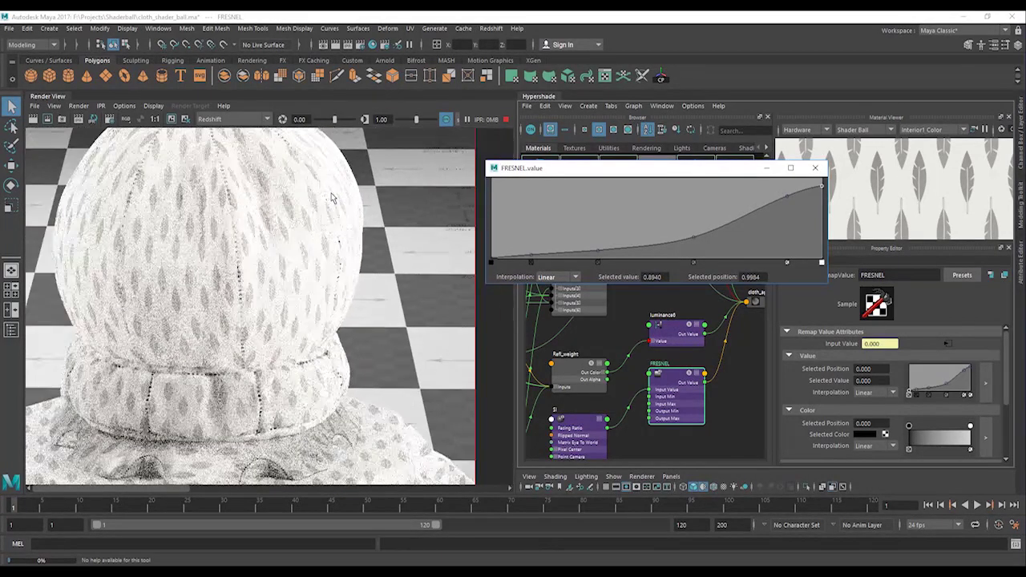
{"action": "scroll", "coordinate": [333, 198], "scroll_direction": "down", "scroll_amount": 1}
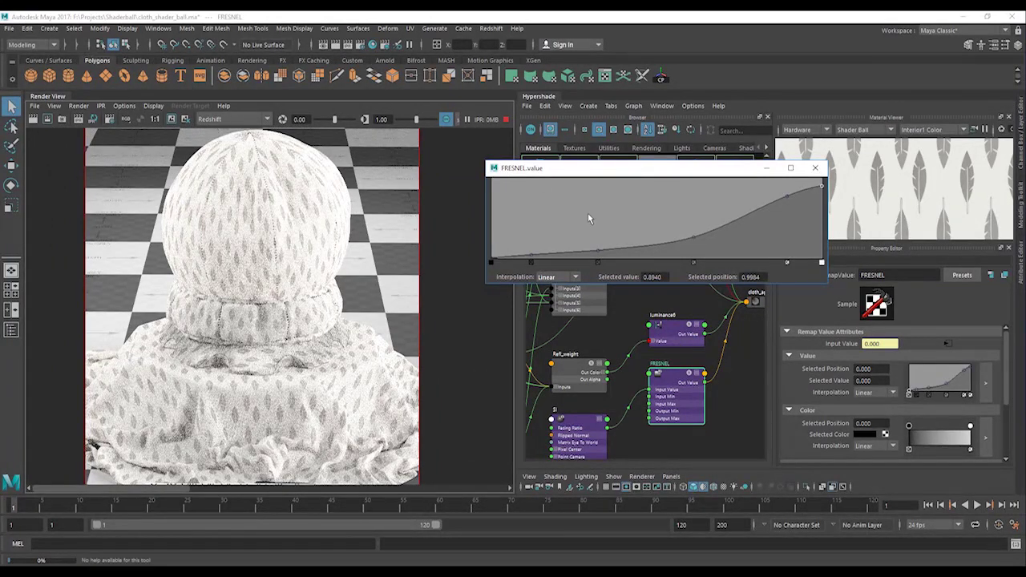
Minimize the FRESNEL curve window, enlarge the camera viewport and recall the render camera's side view bookmark
{"action": "left_click", "coordinate": [766, 169]}
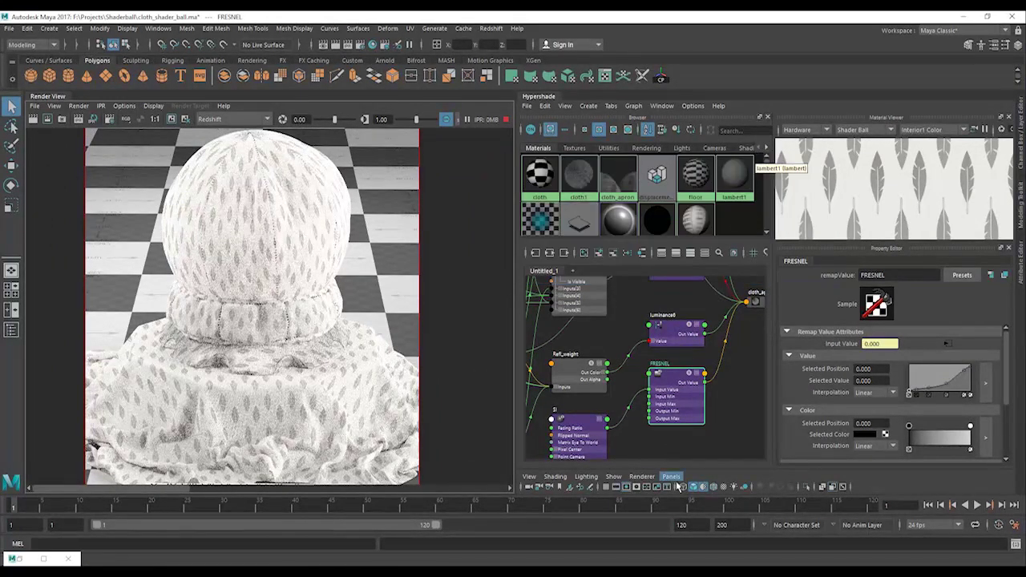
{"action": "left_click_drag", "start_coordinate": [736, 469], "coordinate": [699, 328]}
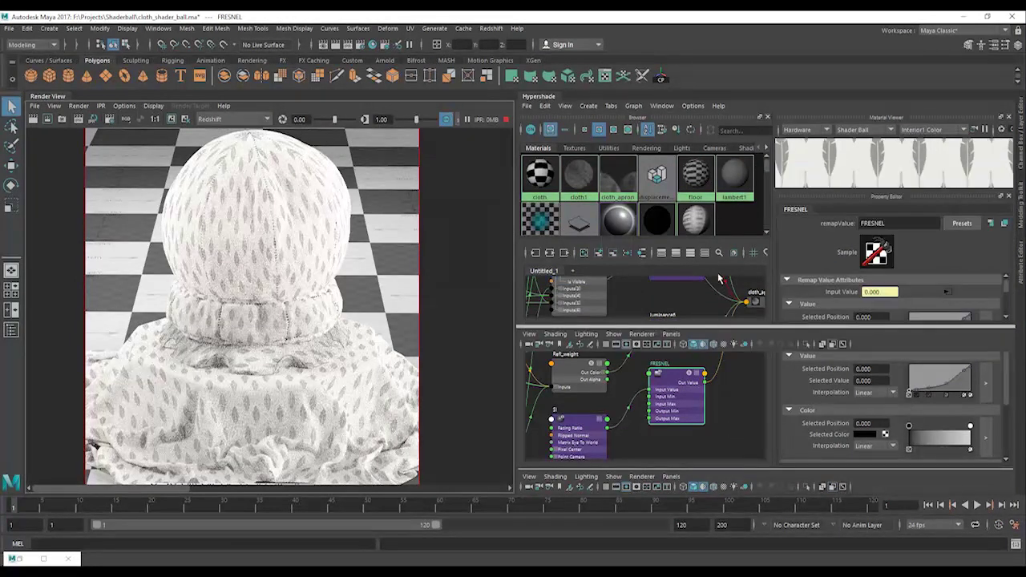
{"action": "left_click", "coordinate": [530, 335]}
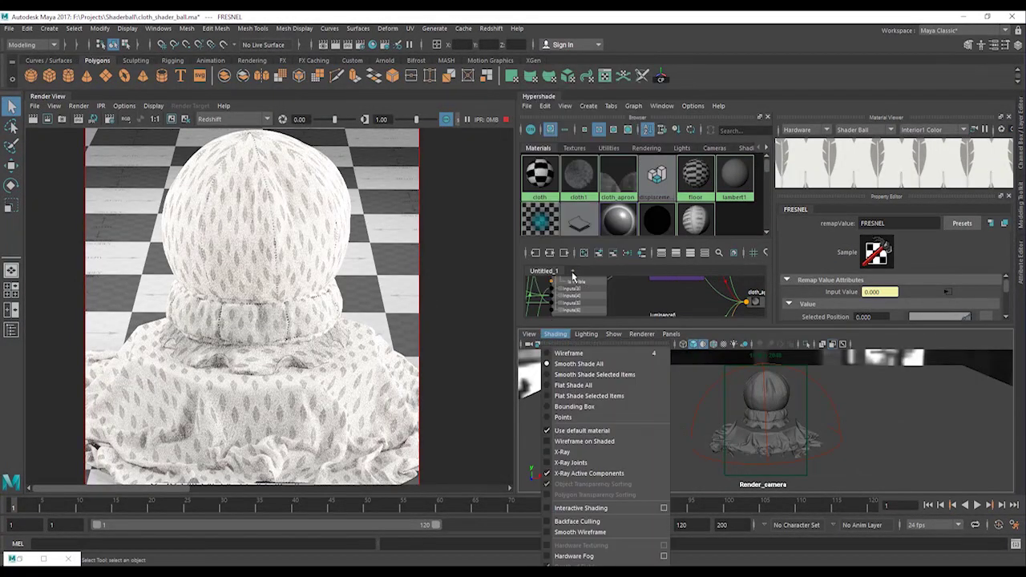
{"action": "mouse_move", "coordinate": [641, 262]}
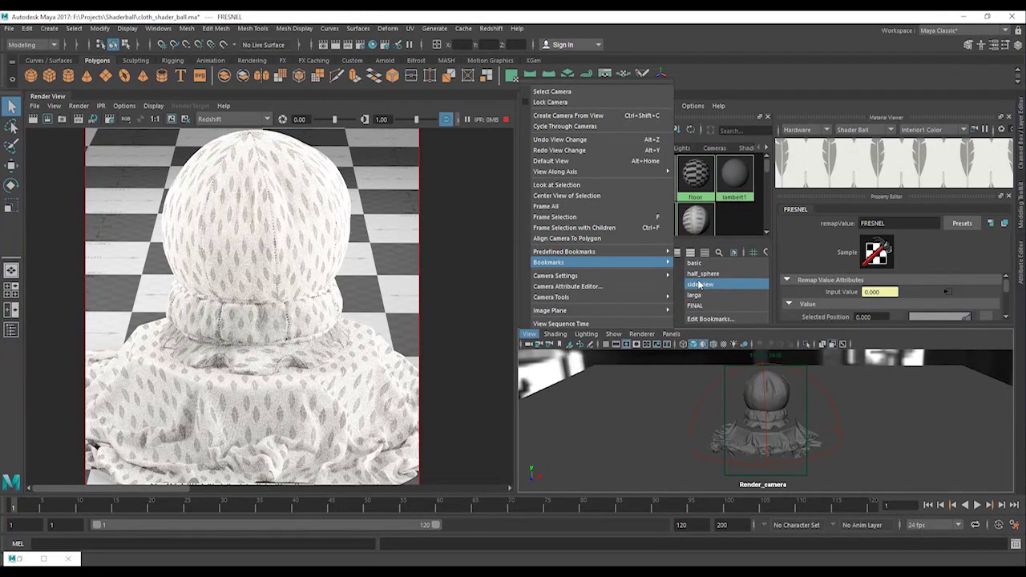
{"action": "left_click", "coordinate": [699, 284]}
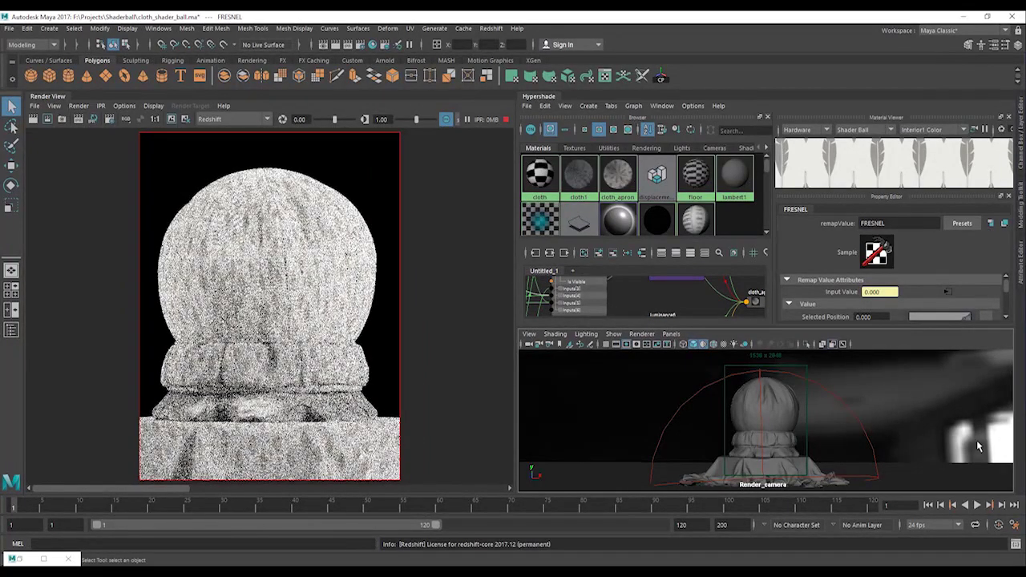
Examine the side-view render along the stitched band and the weave inside the feather motifs on the apron
{"action": "scroll", "coordinate": [280, 359], "scroll_direction": "up", "scroll_amount": 5}
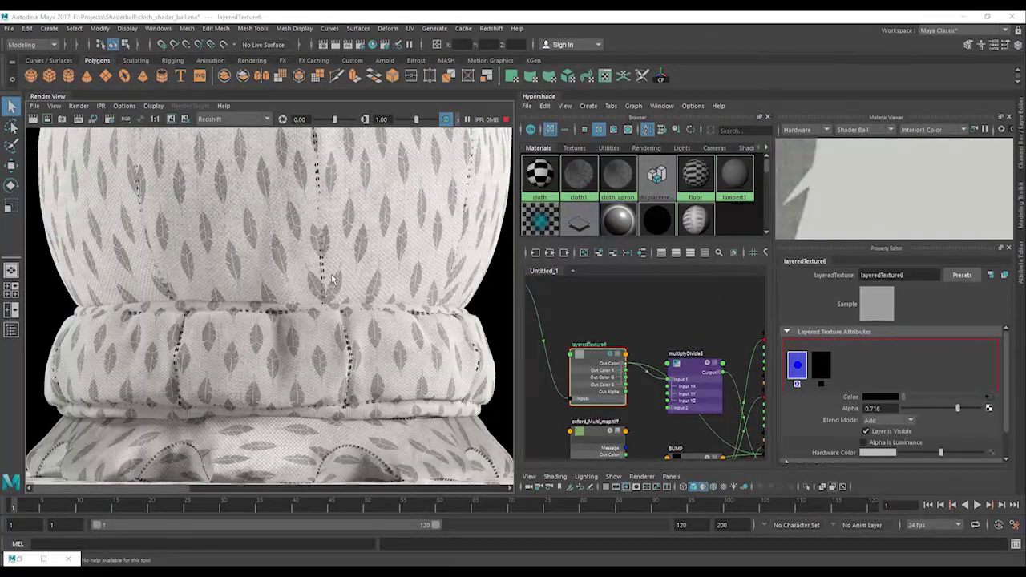
{"action": "scroll", "coordinate": [290, 319], "scroll_direction": "up", "scroll_amount": 6}
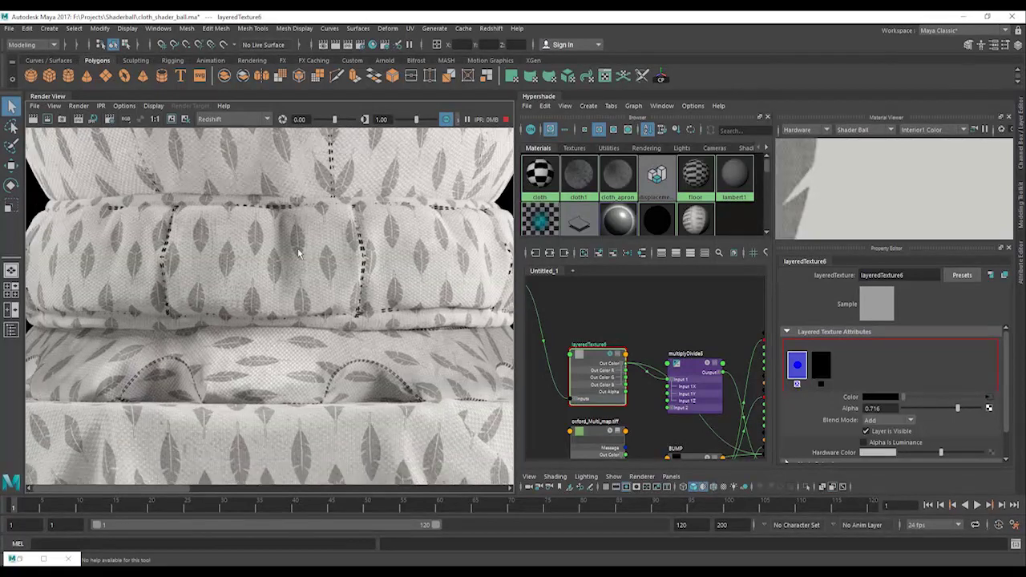
{"action": "scroll", "coordinate": [208, 299], "scroll_direction": "up", "scroll_amount": 8}
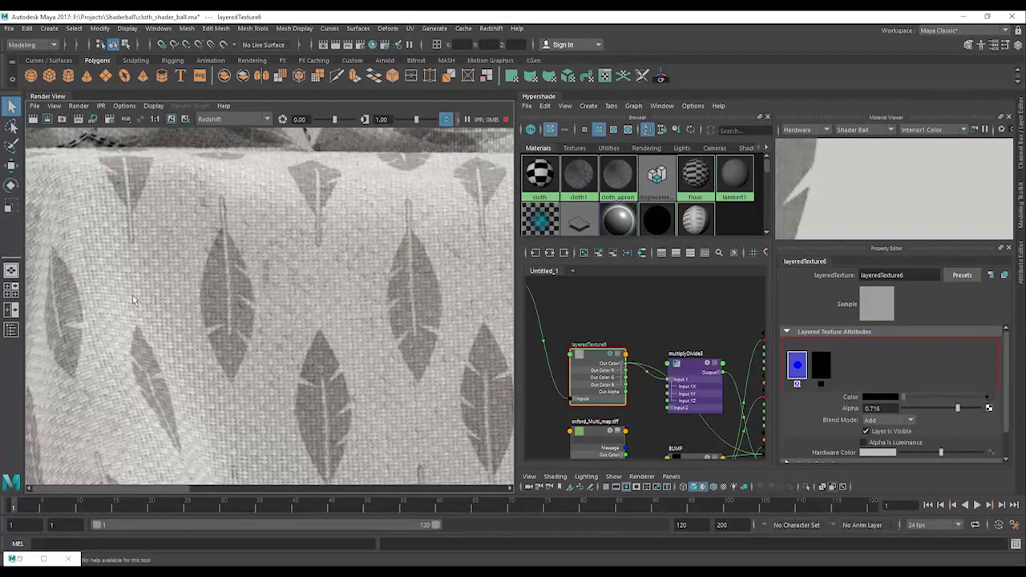
{"action": "scroll", "coordinate": [229, 329], "scroll_direction": "up", "scroll_amount": 4}
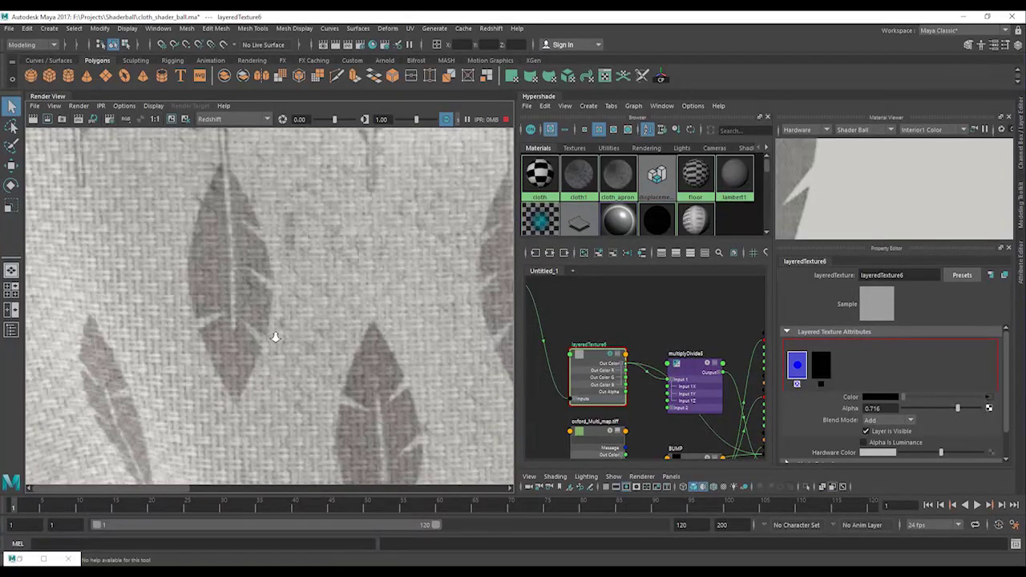
{"action": "scroll", "coordinate": [275, 337], "scroll_direction": "down", "scroll_amount": 8}
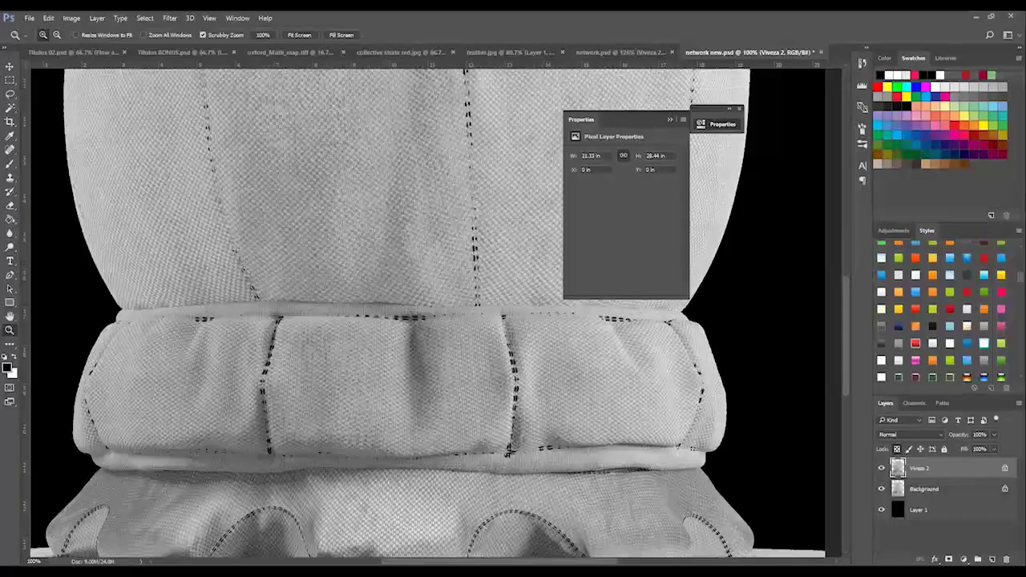
Compare the render in network.psd with the feather.jpg source texture and inspect the fabric grain inside its feathers
{"action": "left_click", "coordinate": [621, 53]}
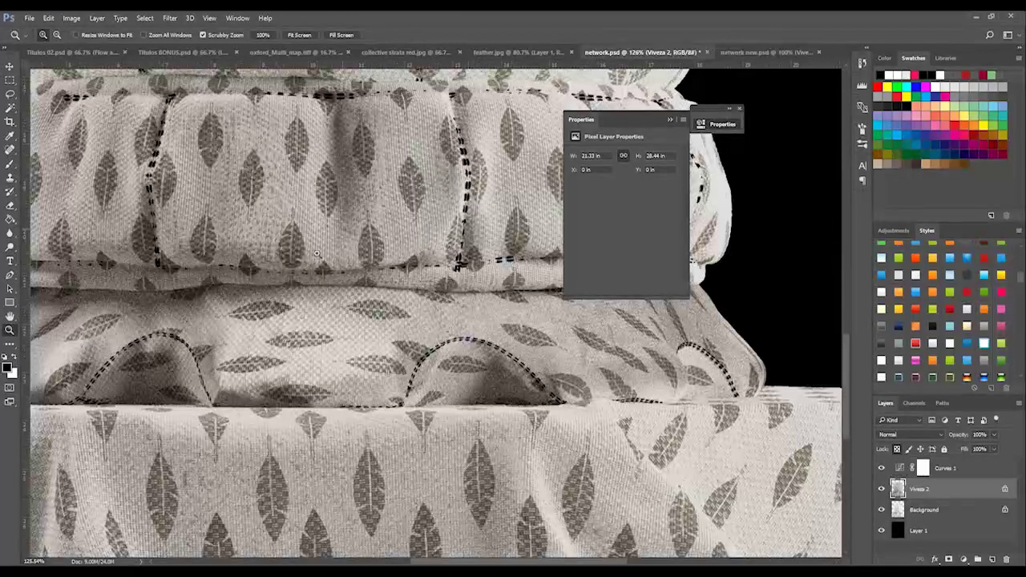
{"action": "left_click", "coordinate": [517, 52]}
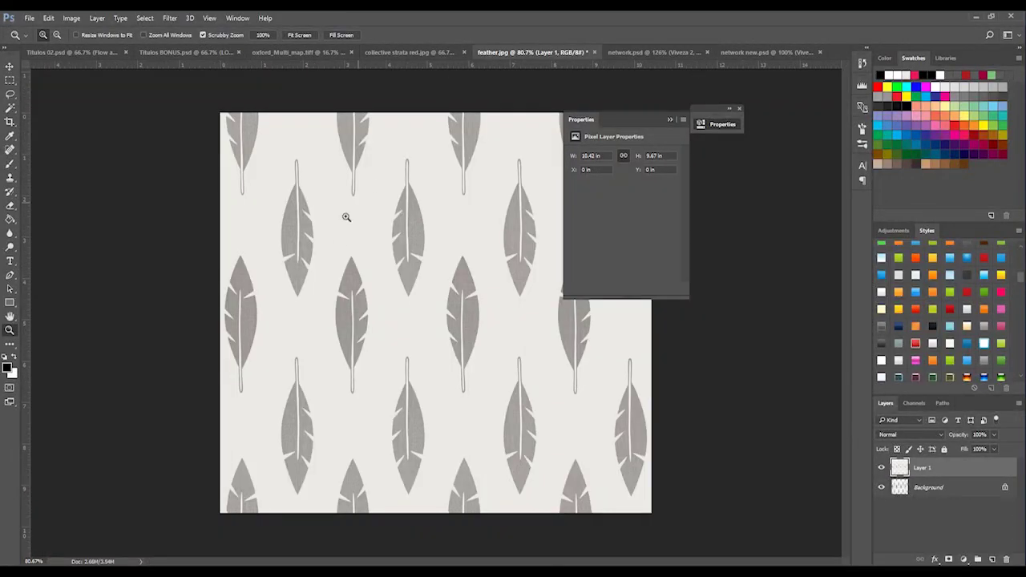
{"action": "left_click", "coordinate": [345, 241]}
{"action": "left_click", "coordinate": [345, 241]}
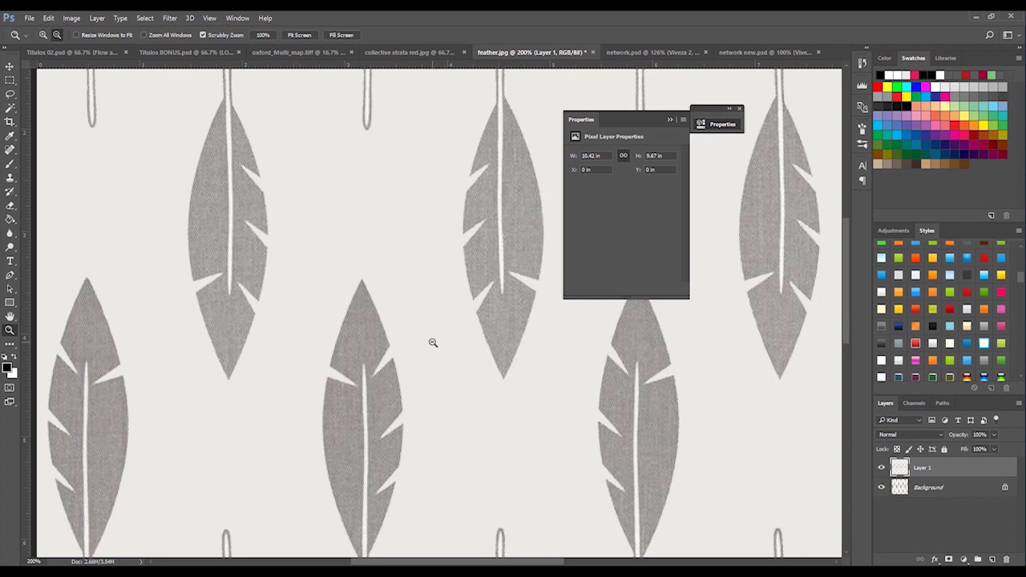
{"action": "left_click_drag", "start_coordinate": [451, 413], "coordinate": [275, 515]}
Switch back to Maya and examine the rendered feather cloth around the scalloped trim and lower ball
{"action": "mouse_move", "coordinate": [275, 570]}
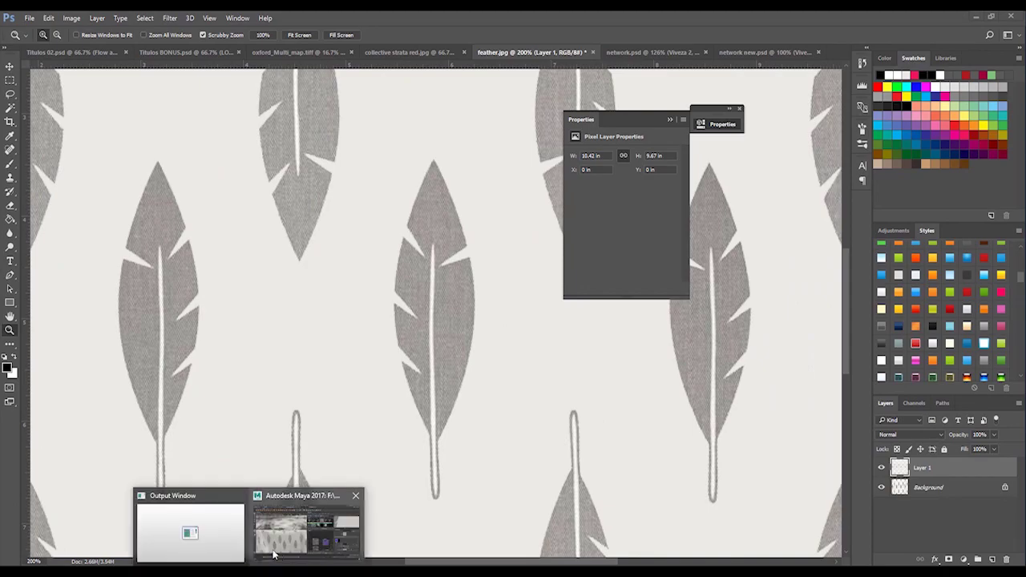
{"action": "left_click", "coordinate": [307, 532]}
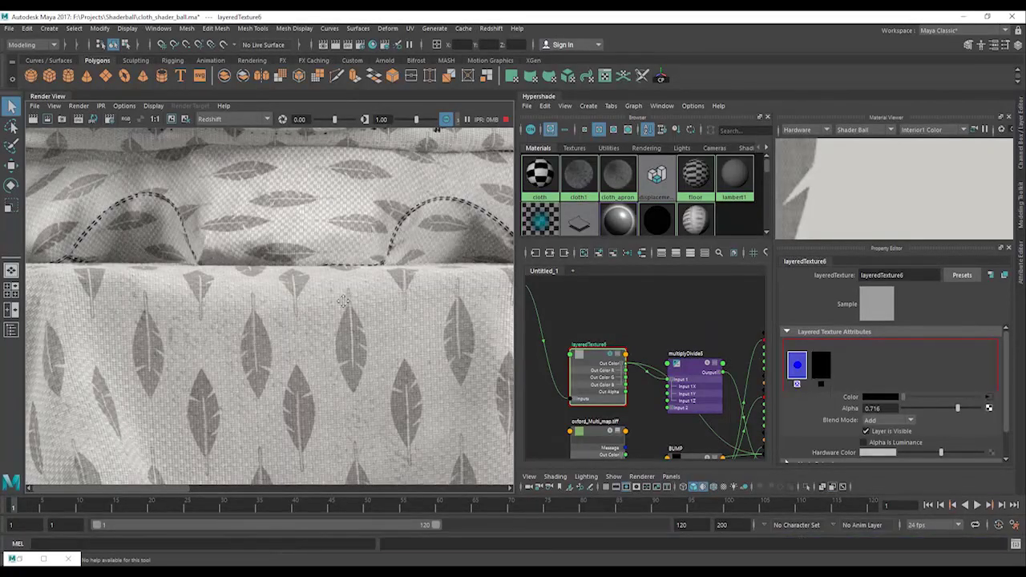
{"action": "middle_click_drag", "start_coordinate": [448, 229], "coordinate": [298, 279], "text": "alt"}
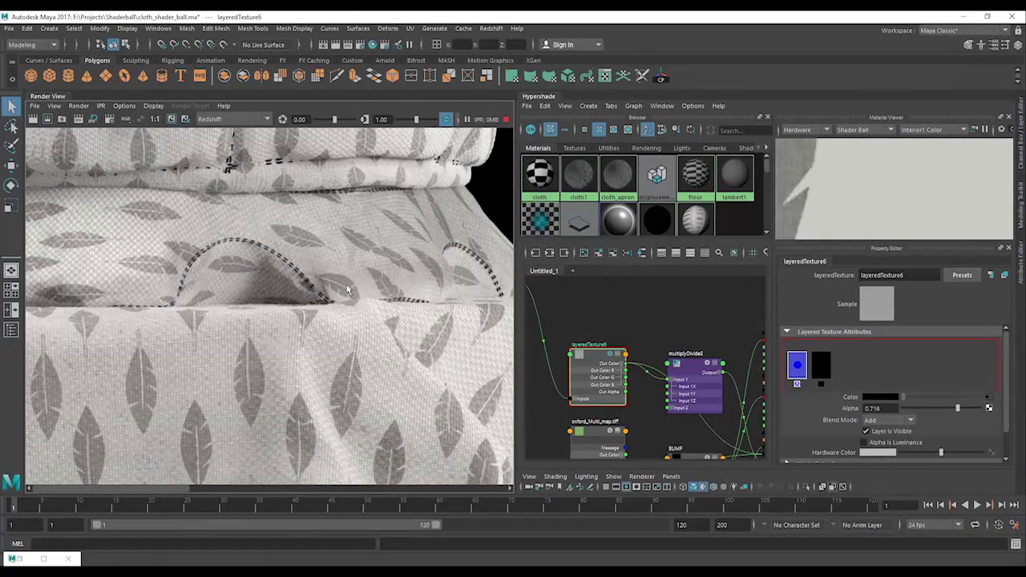
{"action": "middle_click_drag", "start_coordinate": [245, 144], "coordinate": [369, 415], "text": "alt"}
{"action": "mouse_move", "coordinate": [269, 172]}
{"action": "middle_mouse_down", "text": "alt"}
{"action": "mouse_move", "coordinate": [277, 220]}
{"action": "mouse_move", "coordinate": [321, 313]}
{"action": "middle_mouse_up", "text": "alt"}
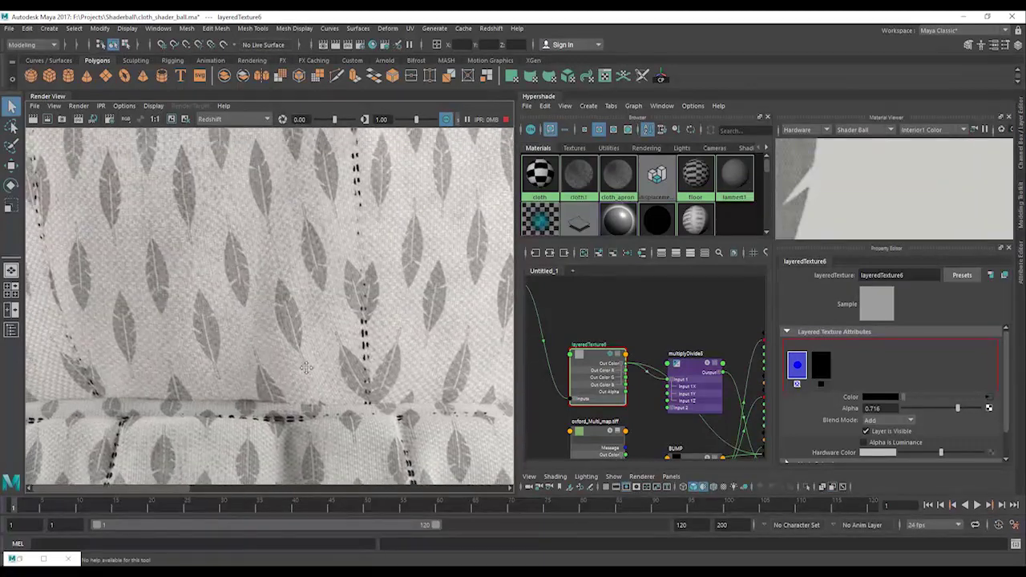
Examine the weave and feather pattern in the render across the upper ball and along its stitched seams
{"action": "middle_click_drag", "start_coordinate": [180, 146], "coordinate": [284, 311], "text": "alt"}
{"action": "middle_click_drag", "start_coordinate": [193, 310], "coordinate": [277, 275], "text": "alt"}
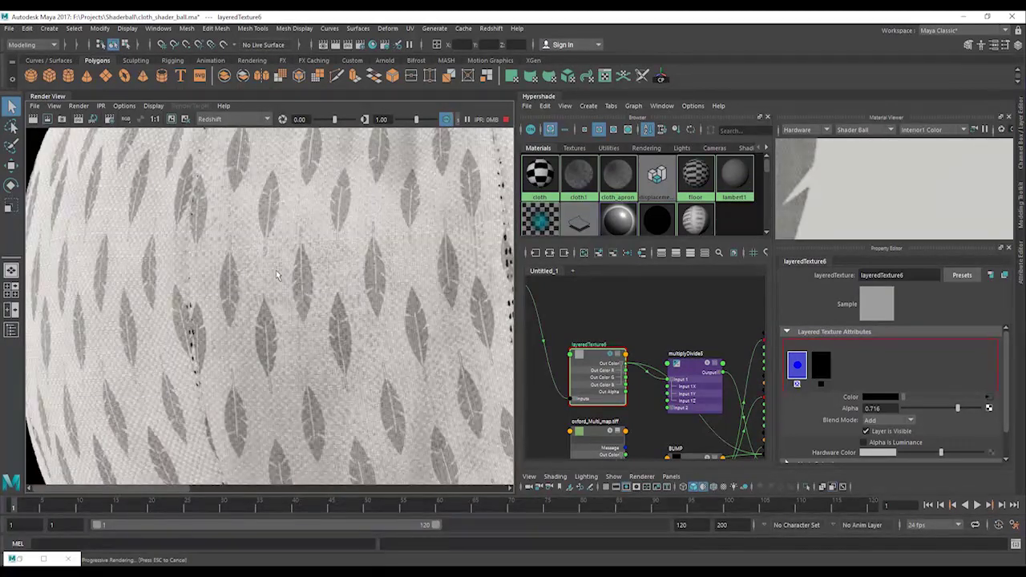
{"action": "middle_click_drag", "start_coordinate": [385, 345], "coordinate": [256, 305], "text": "alt"}
{"action": "mouse_move", "coordinate": [324, 340]}
{"action": "middle_mouse_down", "text": "alt"}
{"action": "mouse_move", "coordinate": [281, 372]}
{"action": "mouse_move", "coordinate": [275, 365]}
{"action": "middle_mouse_up", "text": "alt"}
{"action": "middle_click_drag", "start_coordinate": [377, 325], "coordinate": [292, 373], "text": "alt"}
Locate the fractal2 node in the shader network and display its attributes
{"action": "middle_click_drag", "start_coordinate": [660, 432], "coordinate": [664, 350], "text": "alt"}
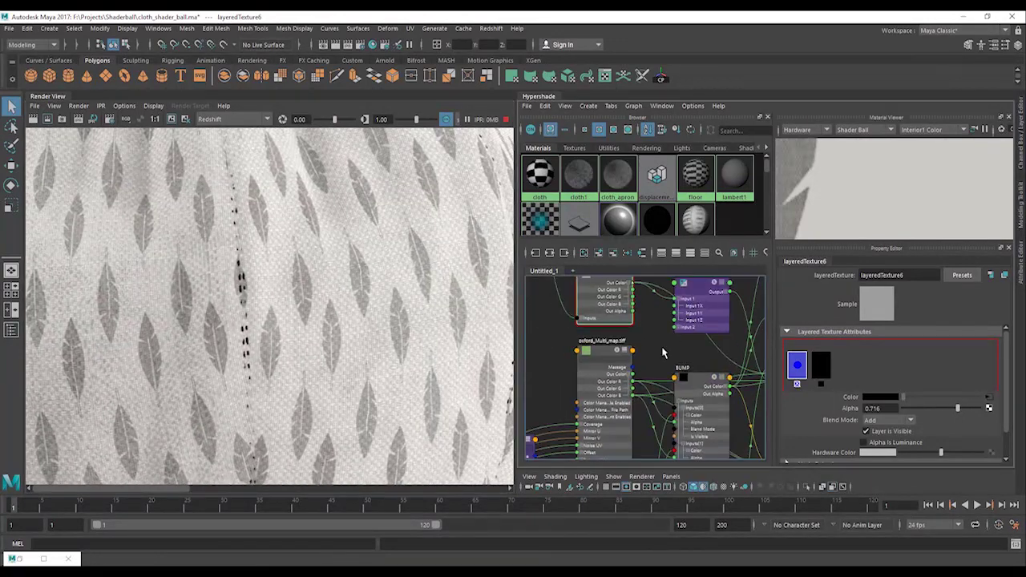
{"action": "mouse_move", "coordinate": [560, 437]}
{"action": "middle_mouse_down", "text": "alt"}
{"action": "mouse_move", "coordinate": [630, 386]}
{"action": "mouse_move", "coordinate": [613, 317]}
{"action": "mouse_move", "coordinate": [644, 343]}
{"action": "middle_mouse_up", "text": "alt"}
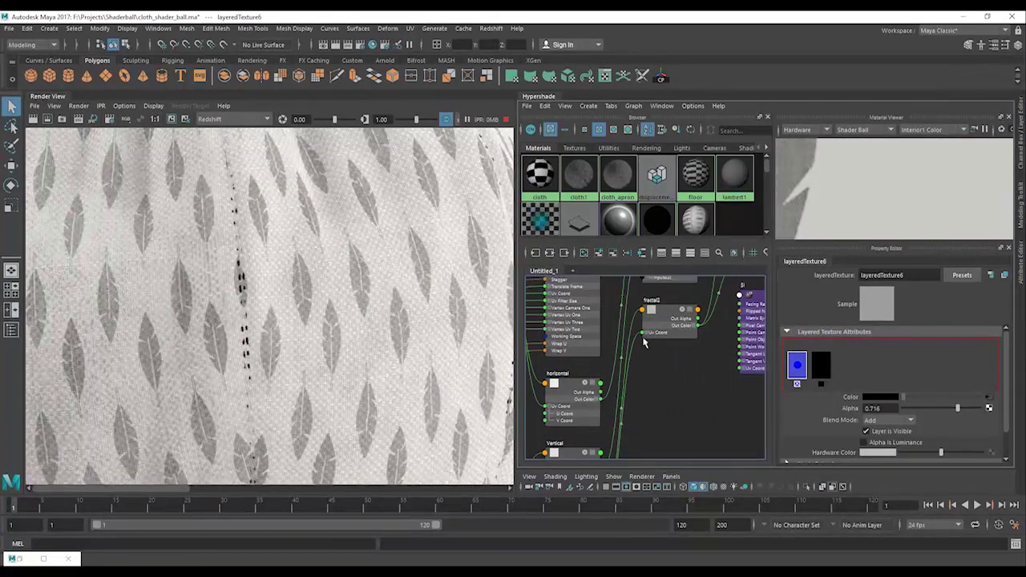
{"action": "left_click_drag", "start_coordinate": [657, 311], "coordinate": [662, 328]}
Inspect the fractal variation in the rendered cloth up close and from afar, from the upper ball down to the stitched band
{"action": "middle_click_drag", "start_coordinate": [145, 359], "coordinate": [295, 338], "text": "alt"}
{"action": "scroll", "coordinate": [256, 346], "scroll_direction": "up", "scroll_amount": 2}
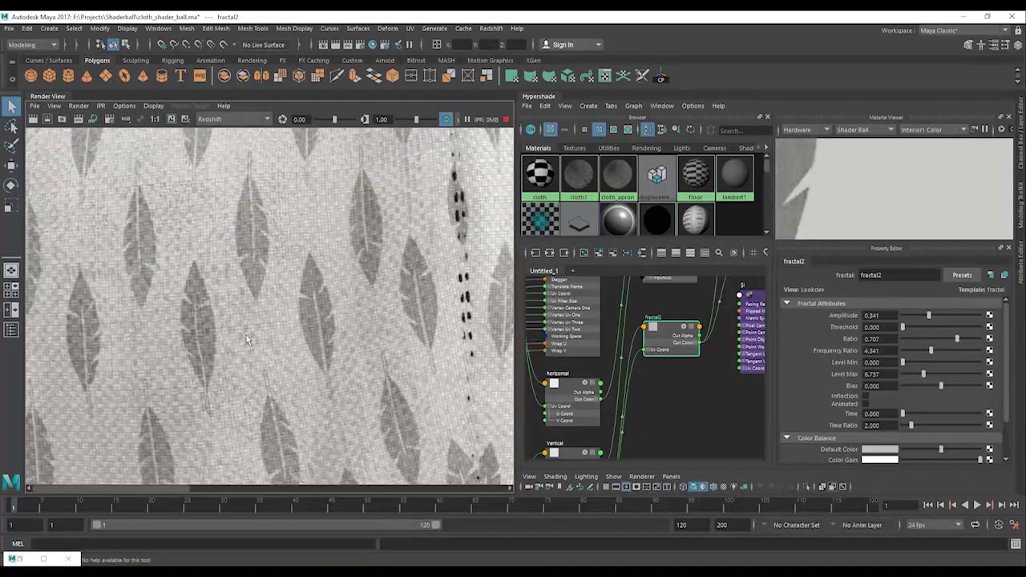
{"action": "scroll", "coordinate": [268, 343], "scroll_direction": "down", "scroll_amount": 6}
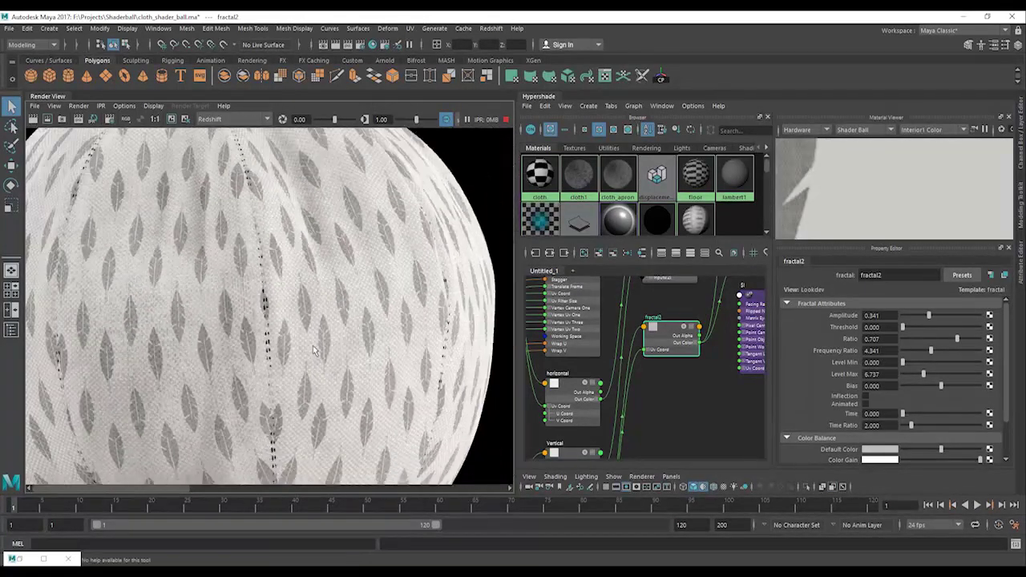
{"action": "scroll", "coordinate": [289, 369], "scroll_direction": "up", "scroll_amount": 4}
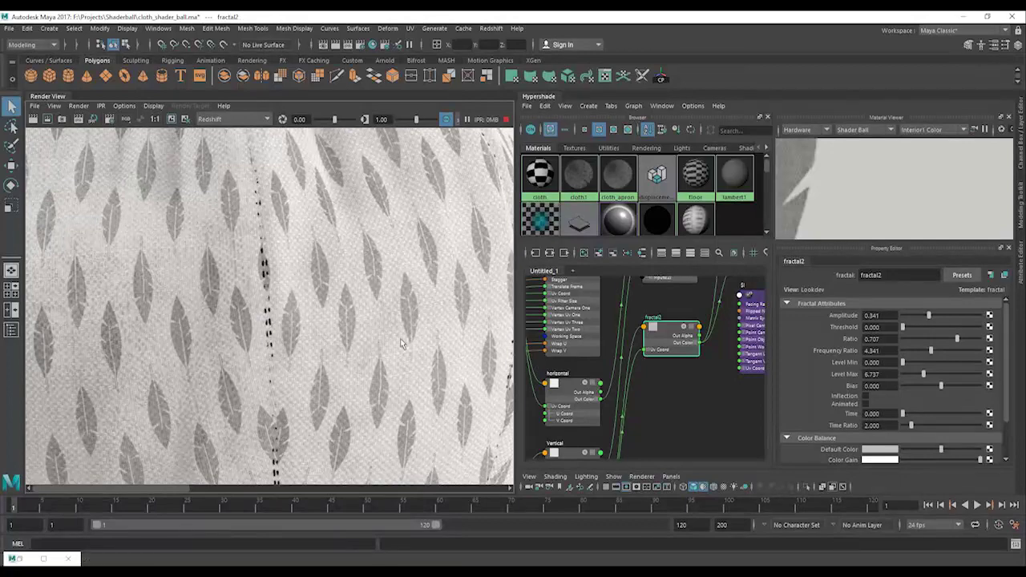
{"action": "middle_click_drag", "start_coordinate": [246, 340], "coordinate": [306, 348], "text": "alt"}
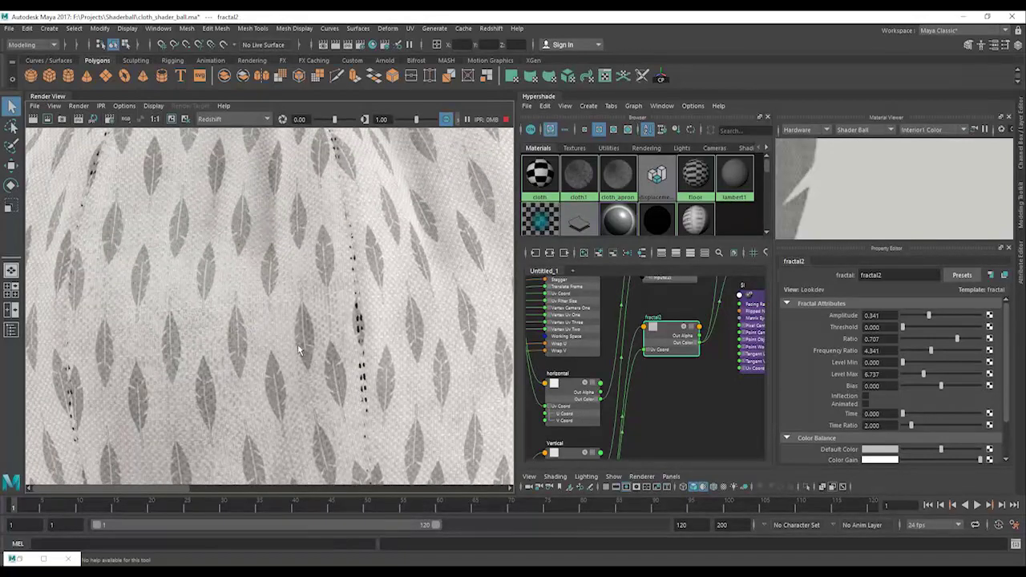
{"action": "scroll", "coordinate": [259, 338], "scroll_direction": "down", "scroll_amount": 5}
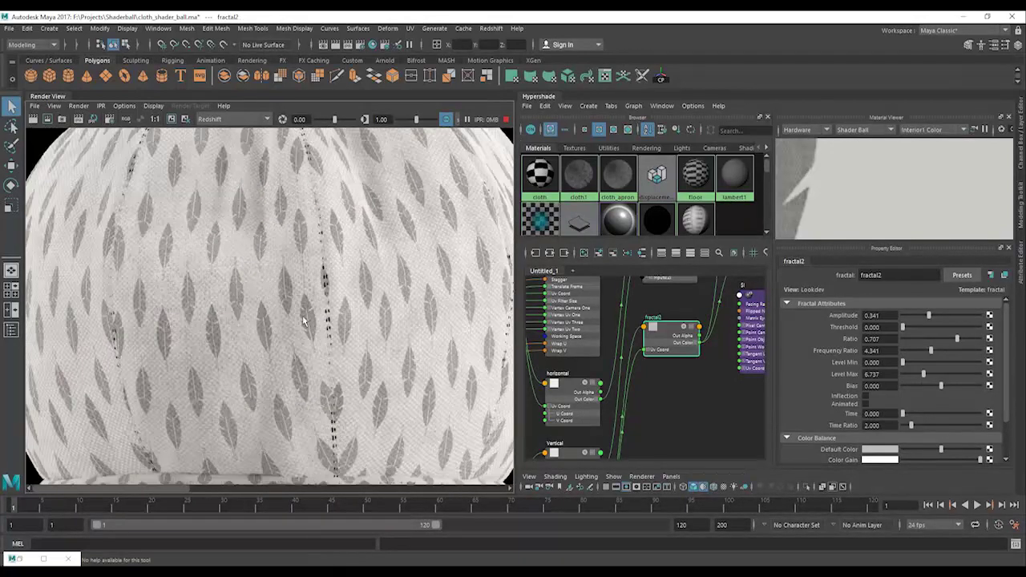
{"action": "middle_click_drag", "start_coordinate": [310, 335], "coordinate": [314, 295], "text": "alt"}
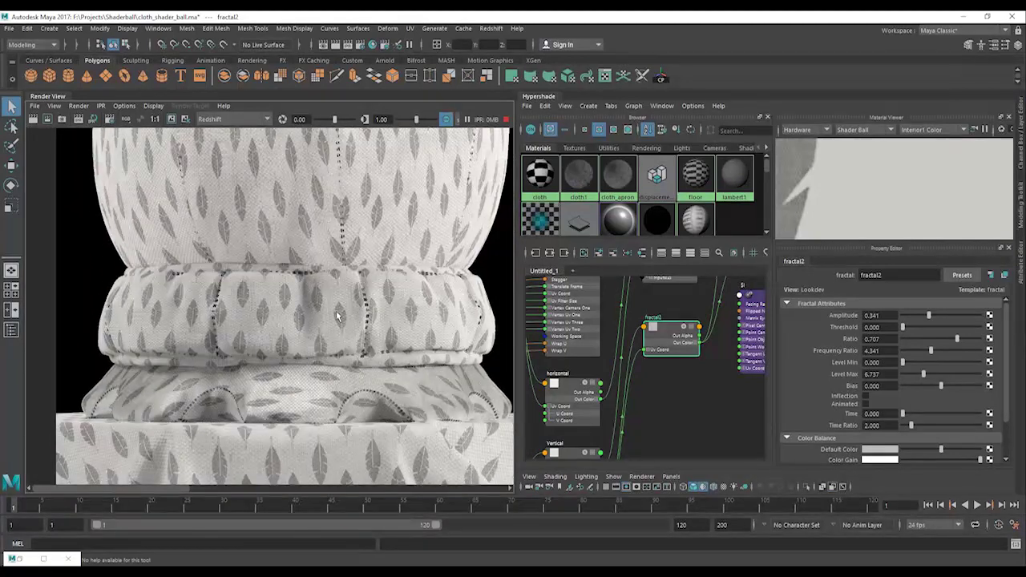